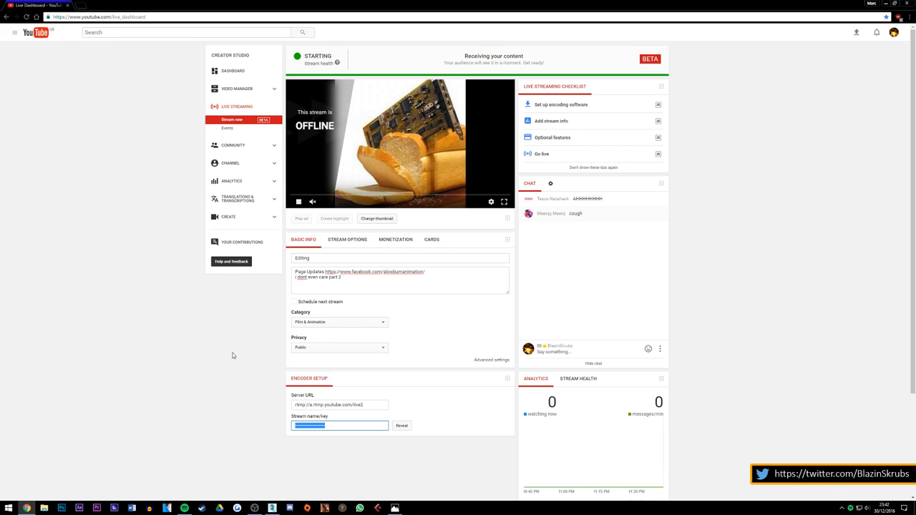
# Step: Pause the stream preview on the live dashboard, then minimise the browser and OBS windows to return to 3ds Max
pyautogui.click(298, 202)
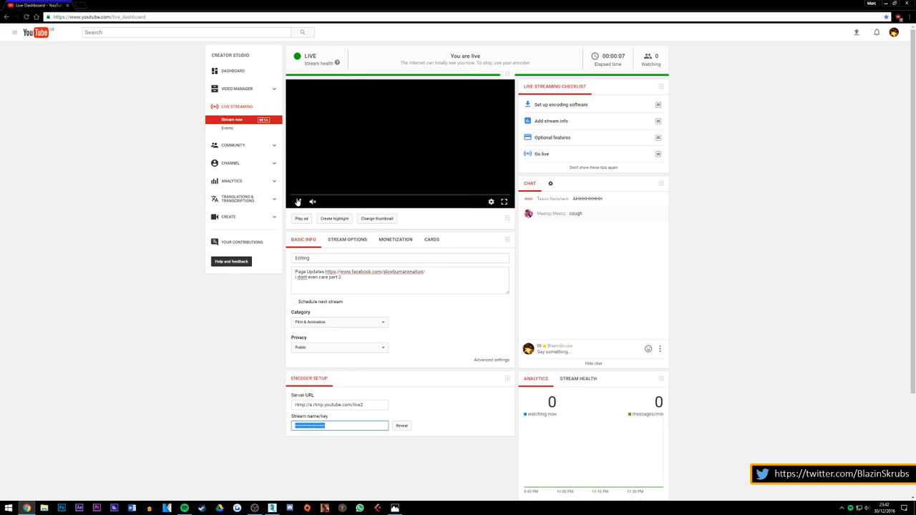
pyautogui.click(300, 201)
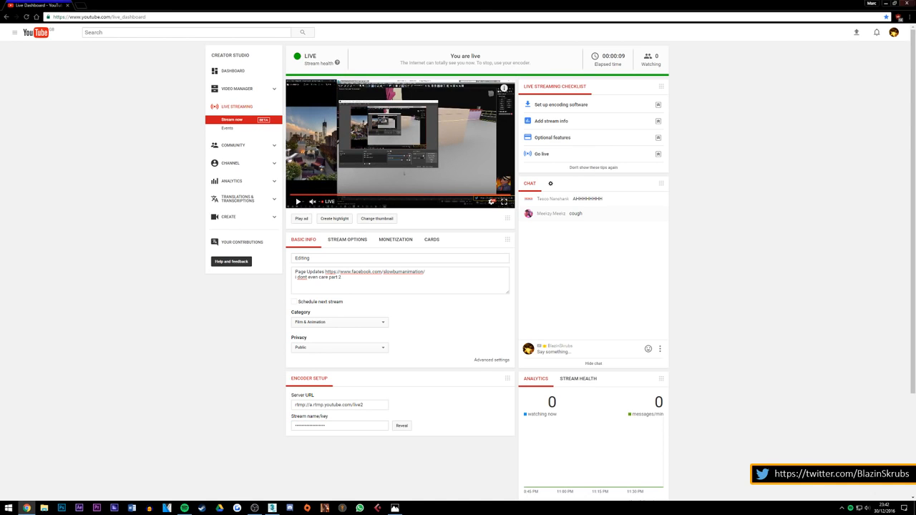
pyautogui.click(886, 3)
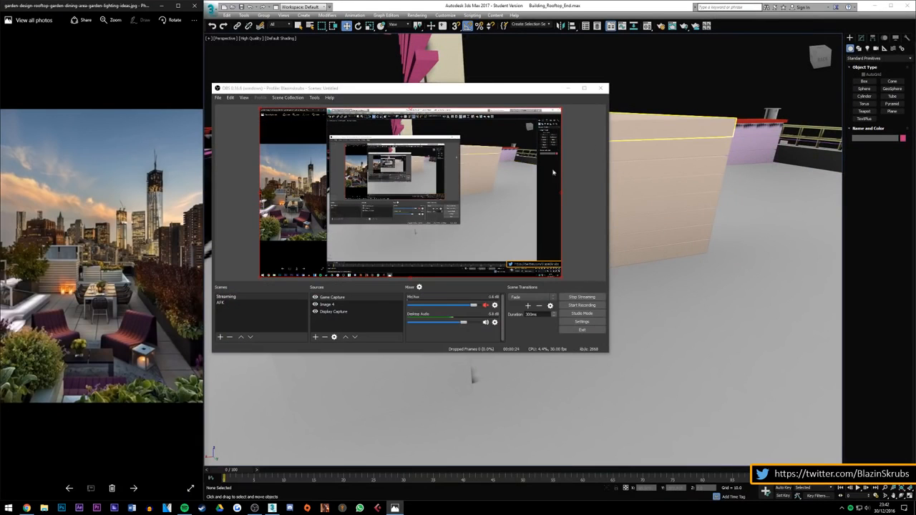
pyautogui.click(567, 91)
pyautogui.scroll(-3, 379, 348)
pyautogui.scroll(3, 537, 277)
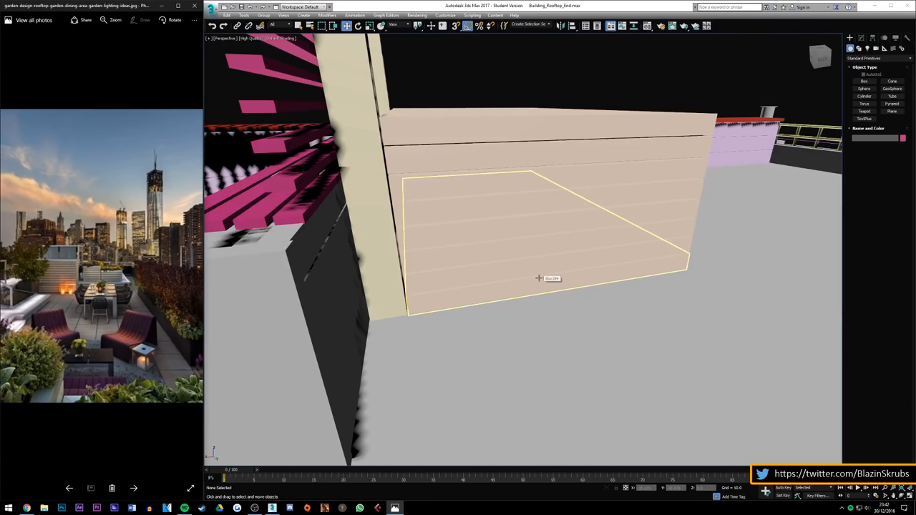
pyautogui.keyDown('alt'); pyautogui.moveTo(538, 278); pyautogui.dragTo(529, 130, button='middle'); pyautogui.keyUp('alt')
pyautogui.click(570, 123)
pyautogui.keyDown('ctrl'); pyautogui.click(559, 150); pyautogui.keyUp('ctrl')
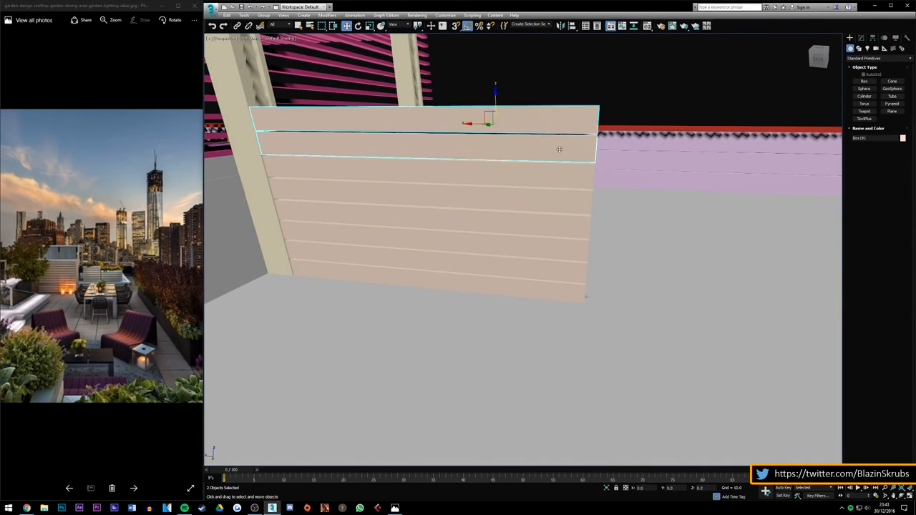
pyautogui.keyDown('ctrl'); pyautogui.click(551, 170); pyautogui.keyUp('ctrl')
pyautogui.keyDown('ctrl'); pyautogui.click(541, 191); pyautogui.keyUp('ctrl')
pyautogui.keyDown('ctrl'); pyautogui.click(539, 211); pyautogui.keyUp('ctrl')
pyautogui.keyDown('ctrl'); pyautogui.click(535, 234); pyautogui.keyUp('ctrl')
pyautogui.keyDown('ctrl'); pyautogui.click(533, 254); pyautogui.keyUp('ctrl')
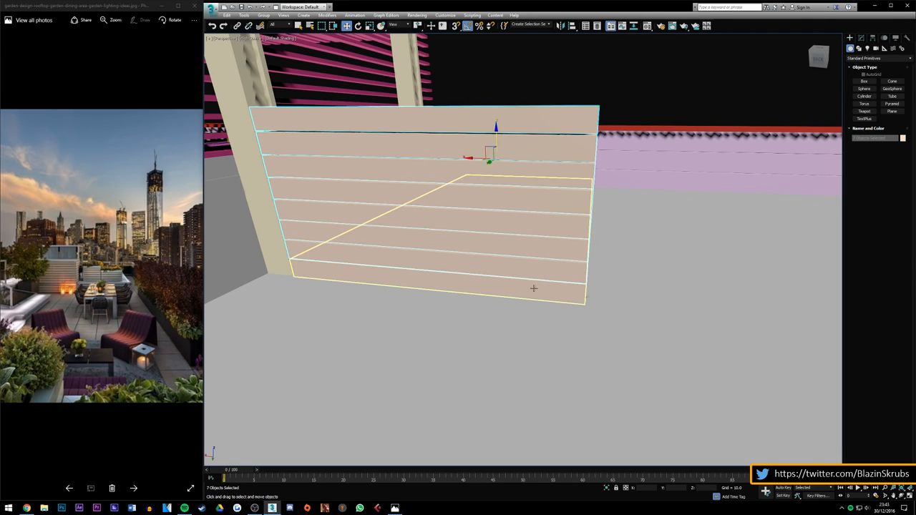
pyautogui.keyDown('ctrl'); pyautogui.click(533, 289); pyautogui.keyUp('ctrl')
pyautogui.keyDown('alt'); pyautogui.moveTo(494, 151); pyautogui.dragTo(489, 279, button='middle'); pyautogui.keyUp('alt')
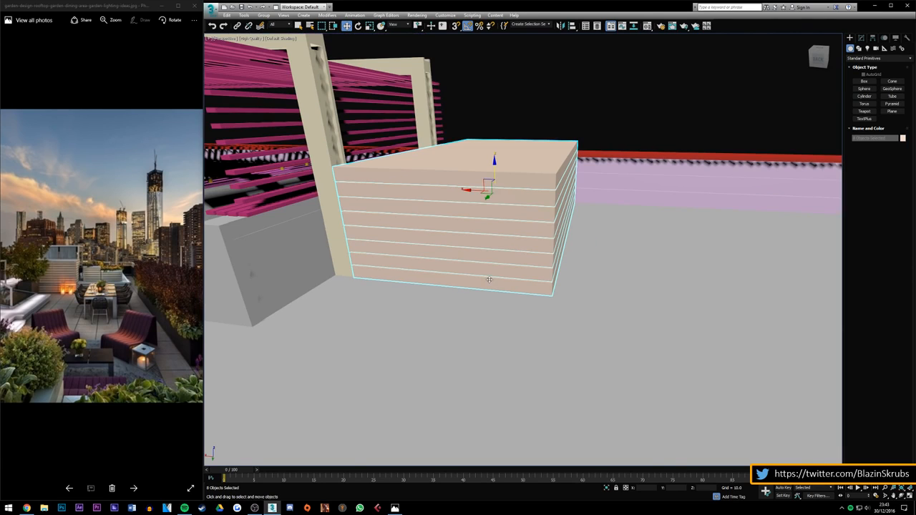
# Step: Select the top four planks of the stack and clone them upward once as copies
pyautogui.click(520, 181)
pyautogui.keyDown('ctrl'); pyautogui.click(518, 198); pyautogui.keyUp('ctrl')
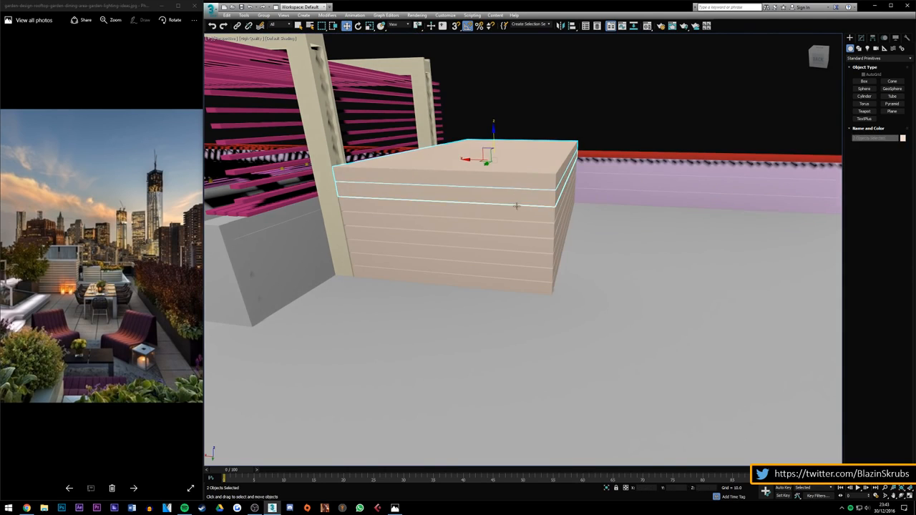
pyautogui.keyDown('ctrl'); pyautogui.click(517, 214); pyautogui.keyUp('ctrl')
pyautogui.keyDown('ctrl'); pyautogui.click(513, 228); pyautogui.keyUp('ctrl')
pyautogui.keyDown('shift'); pyautogui.moveTo(491, 156); pyautogui.dragTo(525, 113); pyautogui.keyUp('shift')
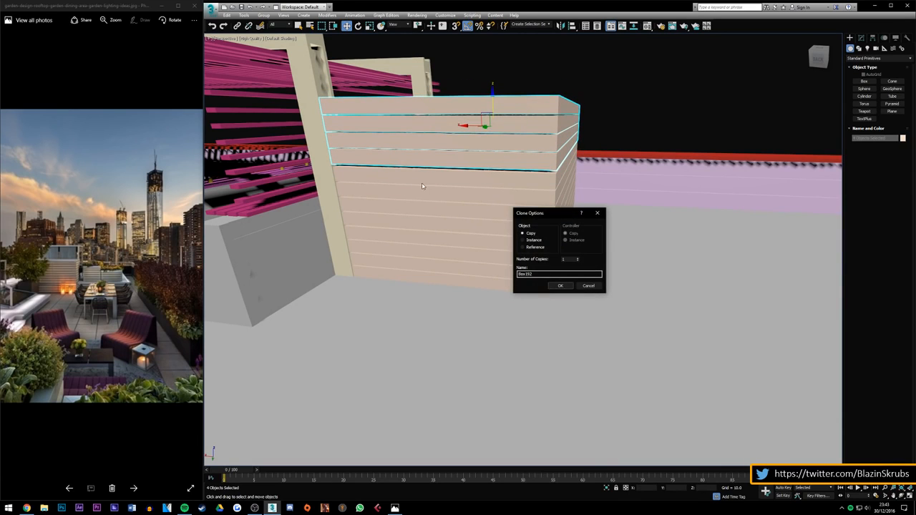
pyautogui.press('Return')
# Step: Nudge the four copied planks vertically to align them with the original stack
pyautogui.scroll(2, 422, 185)
pyautogui.moveTo(812, 61); pyautogui.dragTo(759, 63)
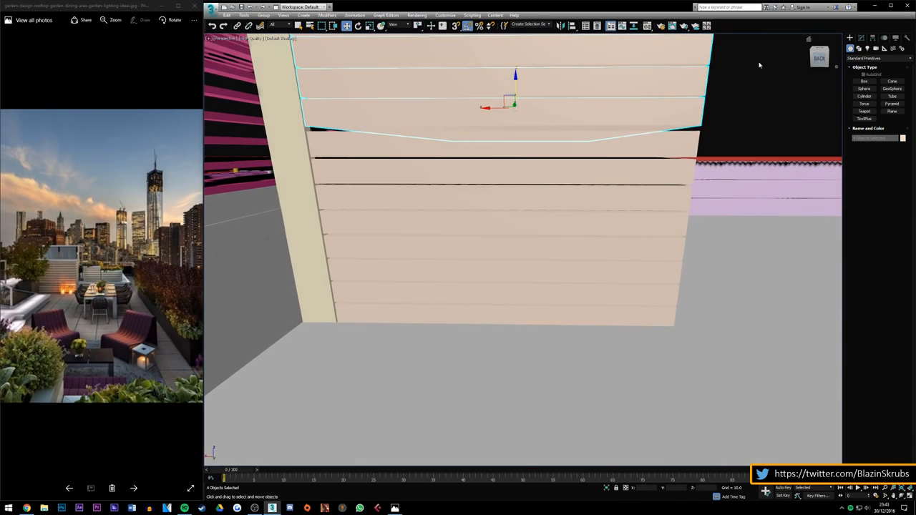
pyautogui.moveTo(820, 56); pyautogui.dragTo(826, 58)
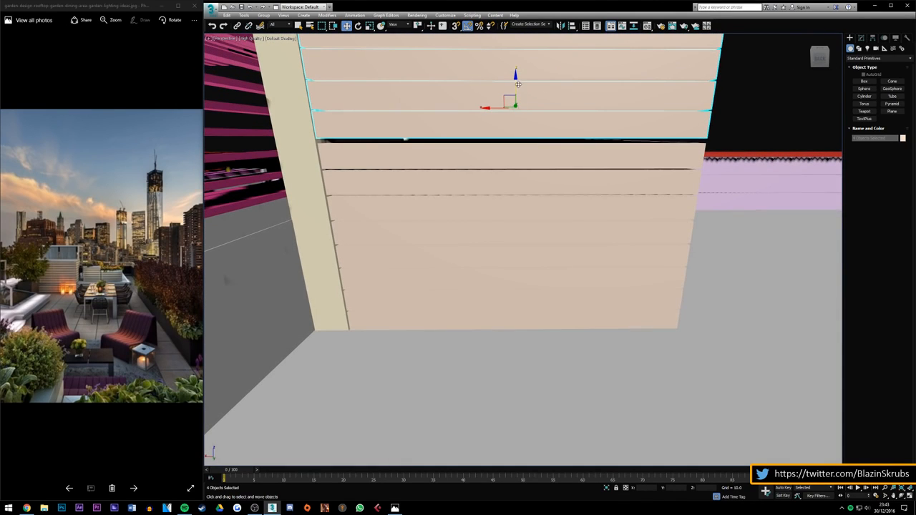
pyautogui.moveTo(518, 84); pyautogui.dragTo(520, 84)
pyautogui.click(735, 114)
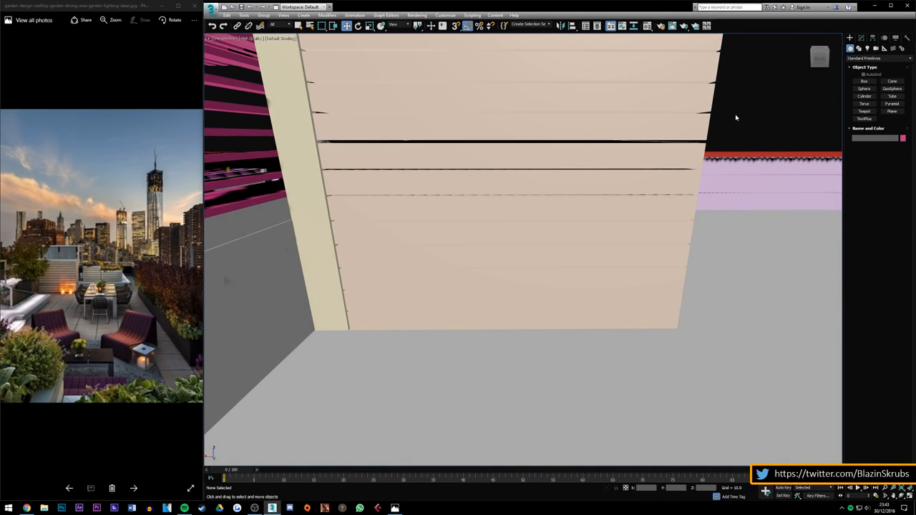
# Step: Reselect the four upper planks and fine-tune their height to tighten the gap above the lower planks
pyautogui.click(689, 131)
pyautogui.scroll(-2, 698, 131)
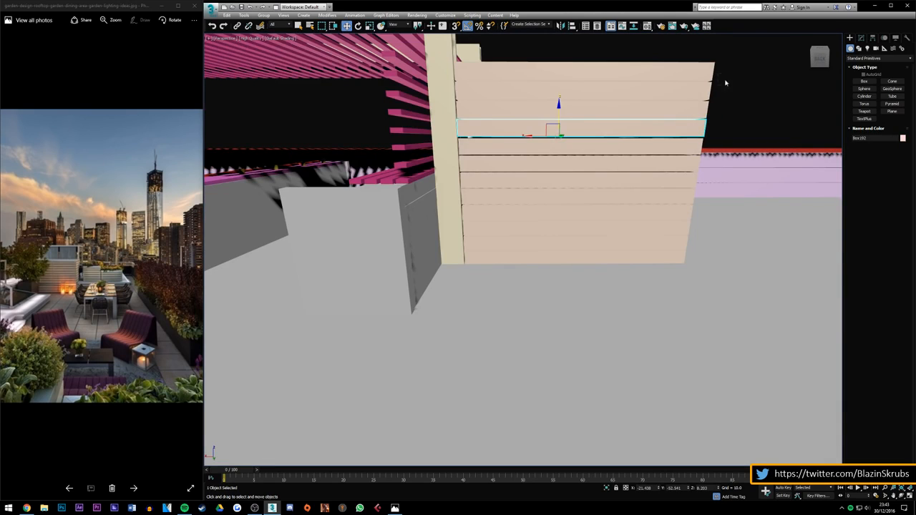
pyautogui.moveTo(725, 80); pyautogui.dragTo(671, 129)
pyautogui.scroll(3, 581, 129)
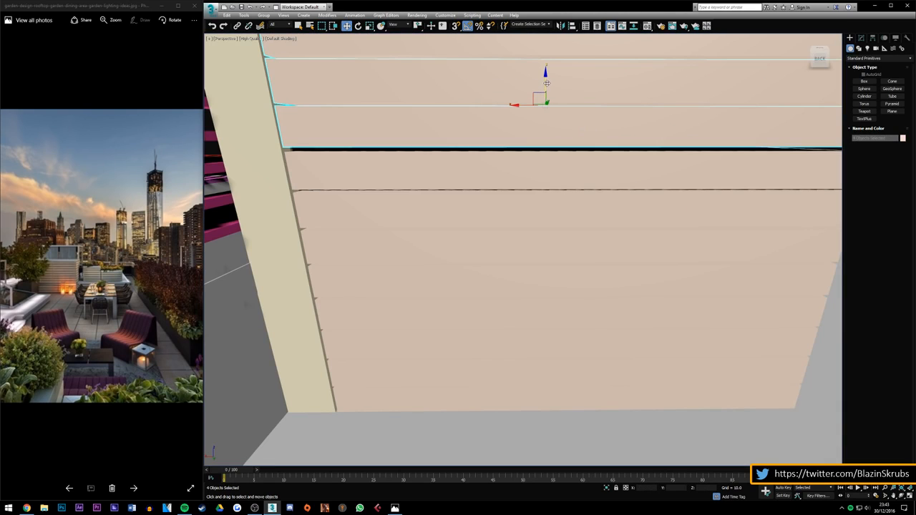
pyautogui.moveTo(546, 83); pyautogui.dragTo(549, 84)
pyautogui.scroll(-4, 634, 139)
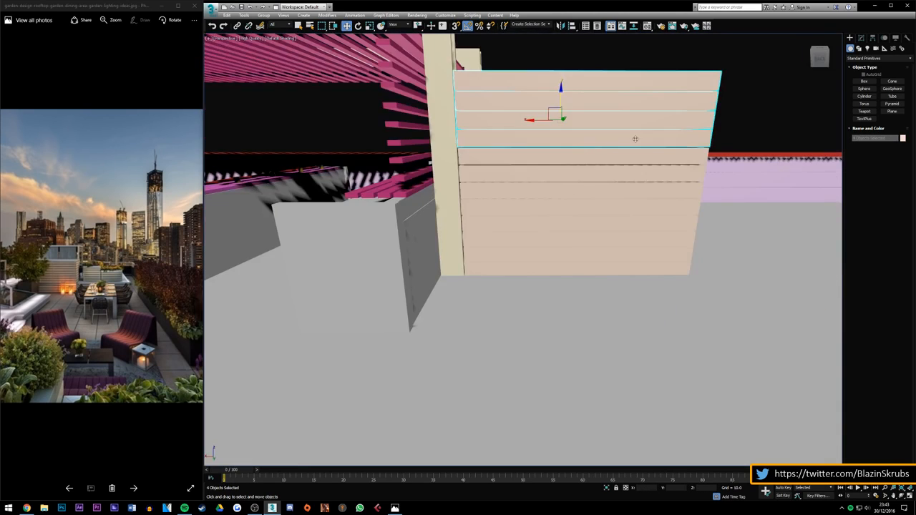
pyautogui.click(722, 126)
pyautogui.scroll(2, 713, 147)
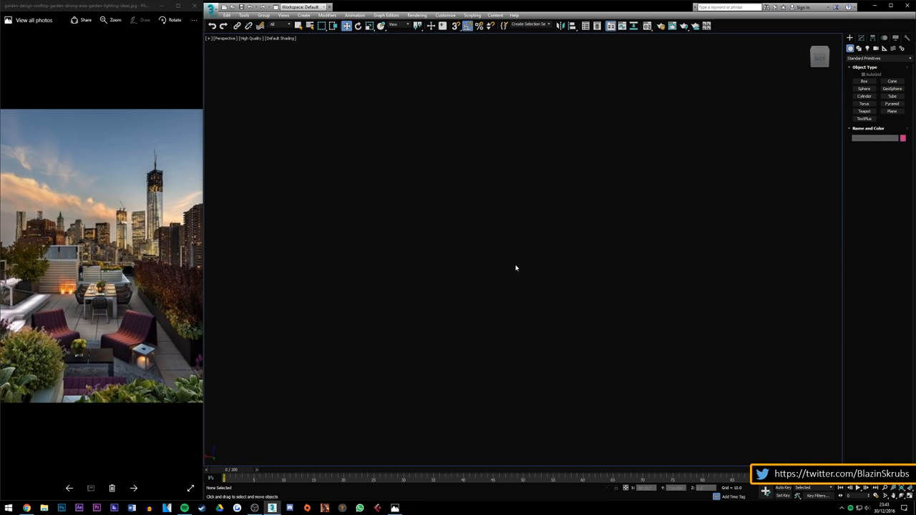
pyautogui.click(808, 41)
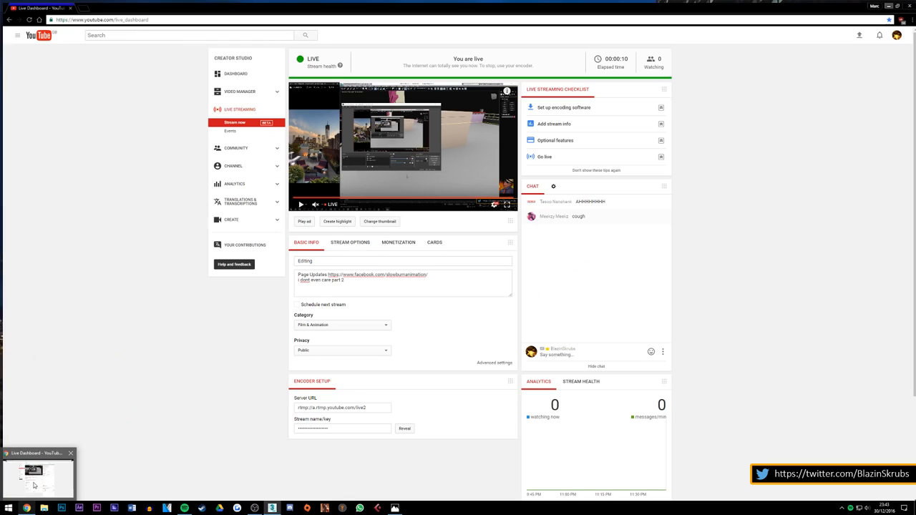
# Step: Switch to the YouTube live dashboard in Chrome, check the chat and stream analytics, and return to 3ds Max
pyautogui.click(34, 508)
pyautogui.scroll(-2, 598, 301)
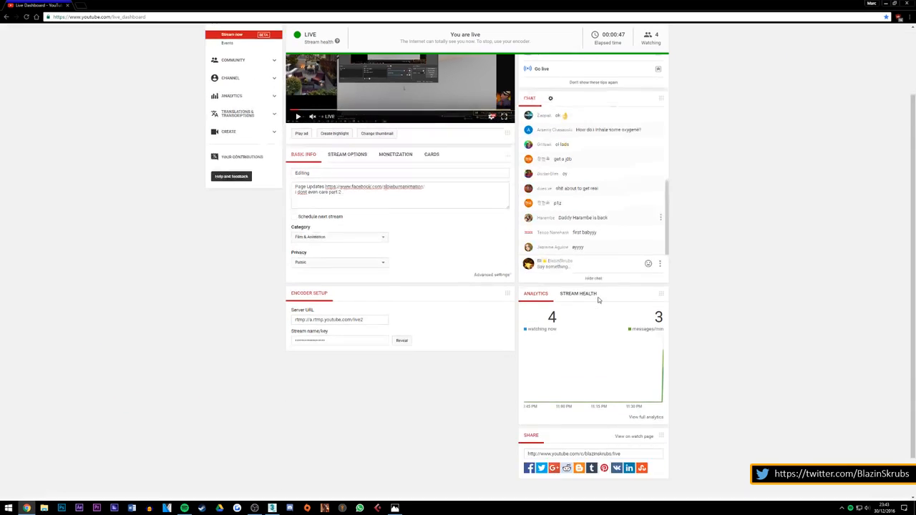
pyautogui.scroll(3, 661, 267)
pyautogui.scroll(1, 661, 267)
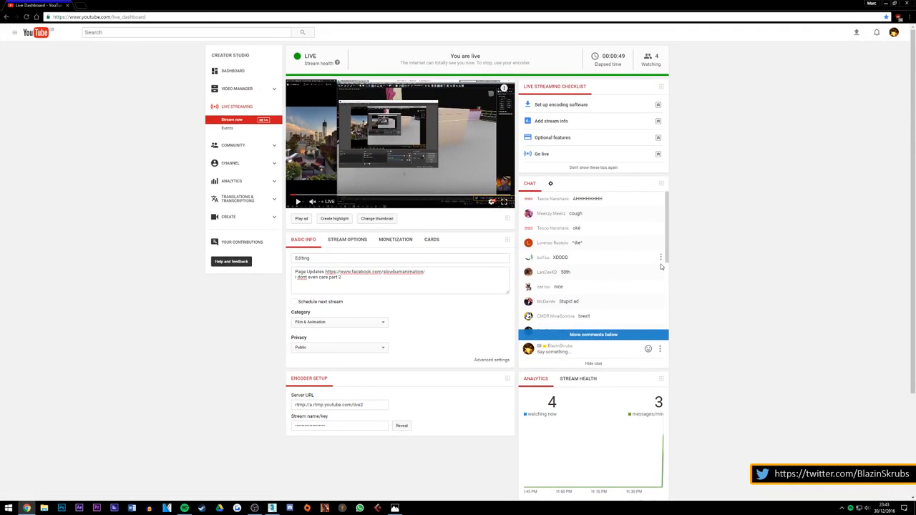
pyautogui.scroll(-5, 651, 274)
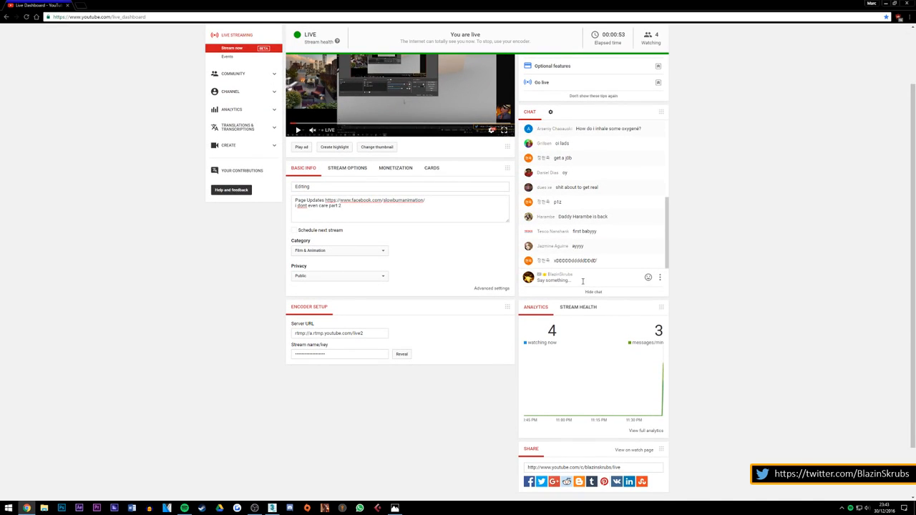
pyautogui.click(887, 4)
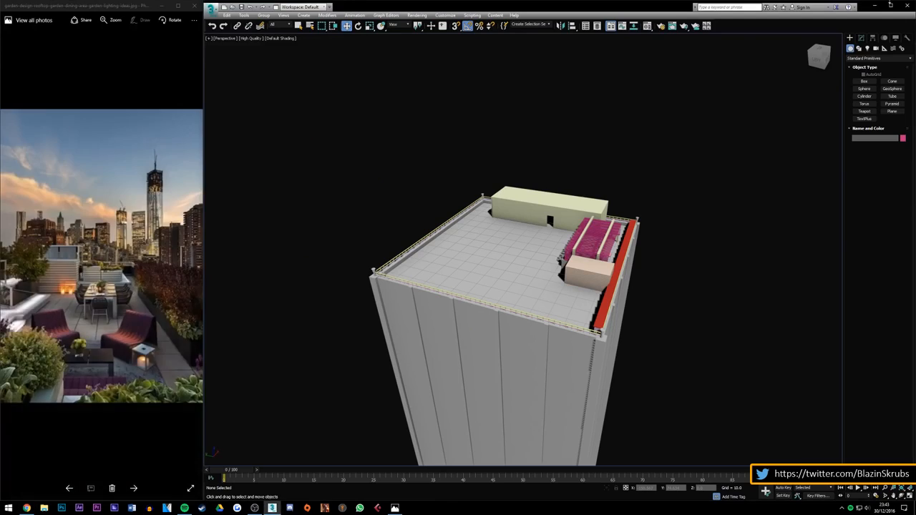
# Step: Examine the raised plank box and its position beside the pergola from several sides
pyautogui.scroll(3, 588, 270)
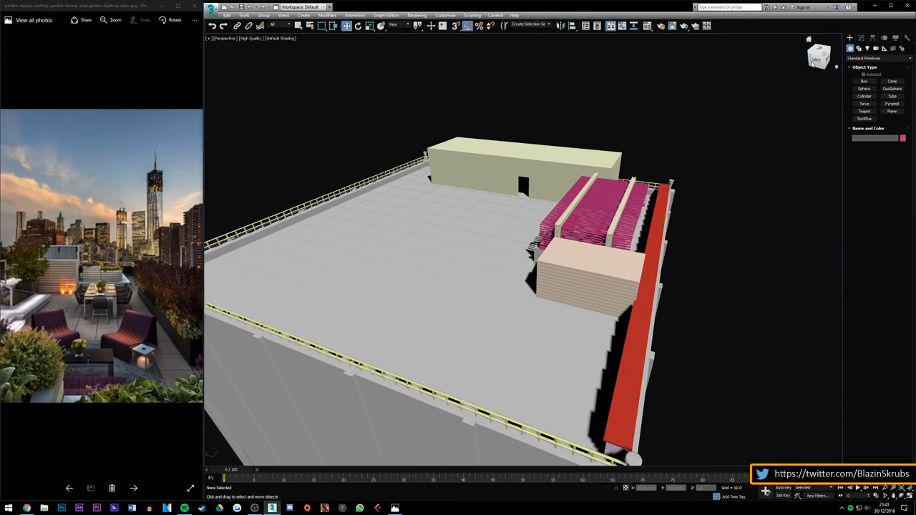
pyautogui.moveTo(813, 60); pyautogui.dragTo(843, 59)
pyautogui.scroll(4, 413, 198)
pyautogui.scroll(2, 535, 166)
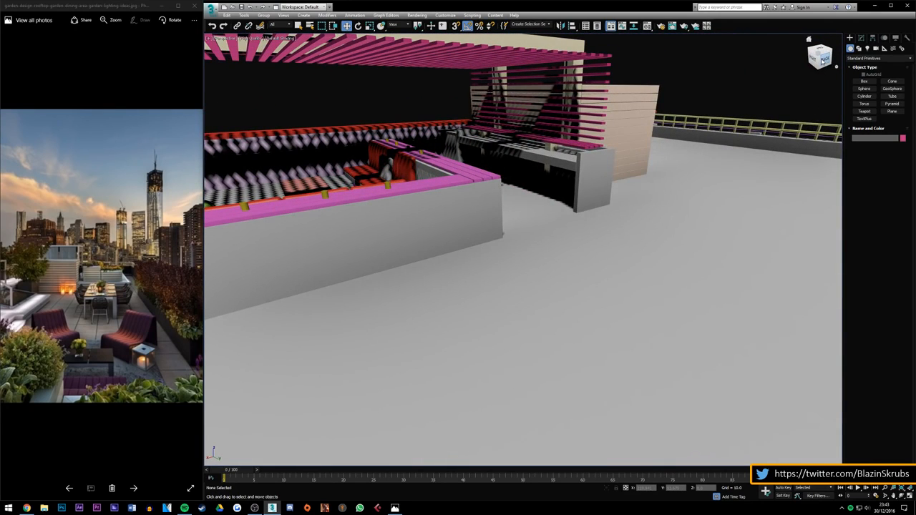
pyautogui.moveTo(822, 61); pyautogui.dragTo(796, 66)
pyautogui.scroll(-3, 339, 258)
pyautogui.scroll(3, 659, 187)
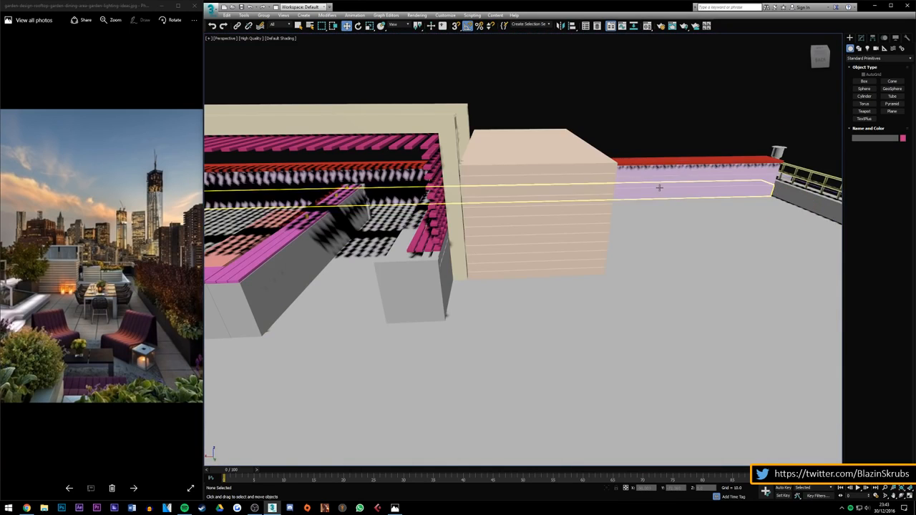
pyautogui.click(819, 57)
pyautogui.moveTo(817, 57)
pyautogui.mouseDown()
pyautogui.moveTo(835, 62)
pyautogui.moveTo(820, 56)
pyautogui.mouseUp()
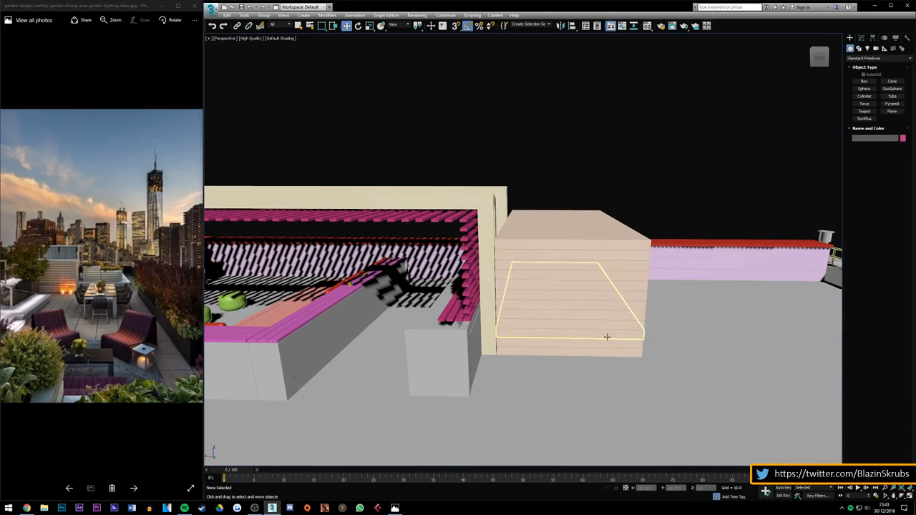
pyautogui.click(565, 245)
pyautogui.scroll(2, 567, 215)
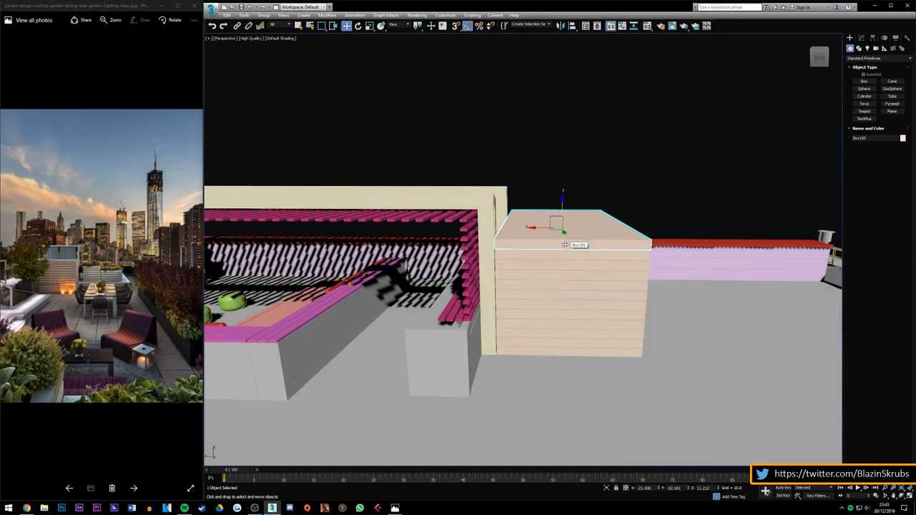
pyautogui.scroll(-3, 563, 203)
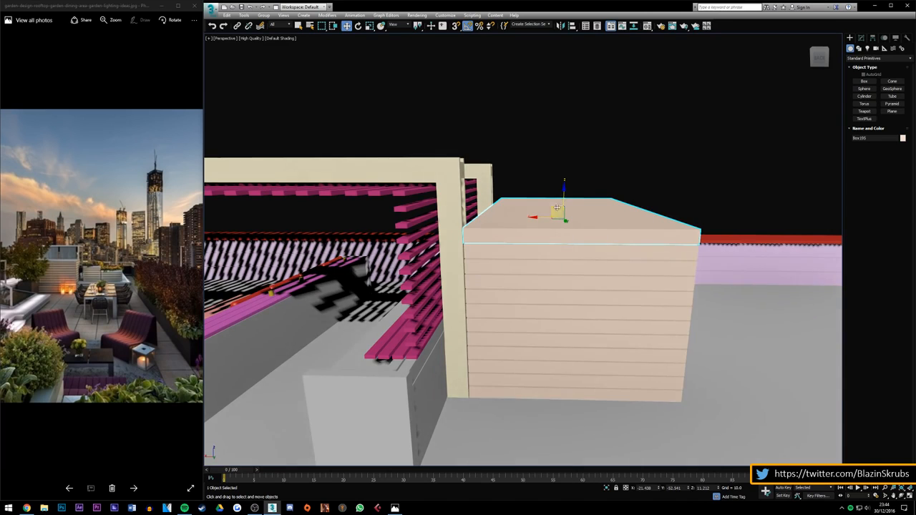
pyautogui.click(666, 188)
# Step: Select all twelve planks of the box and shift them slightly along the Y axis away from the red-topped wall
pyautogui.click(824, 58)
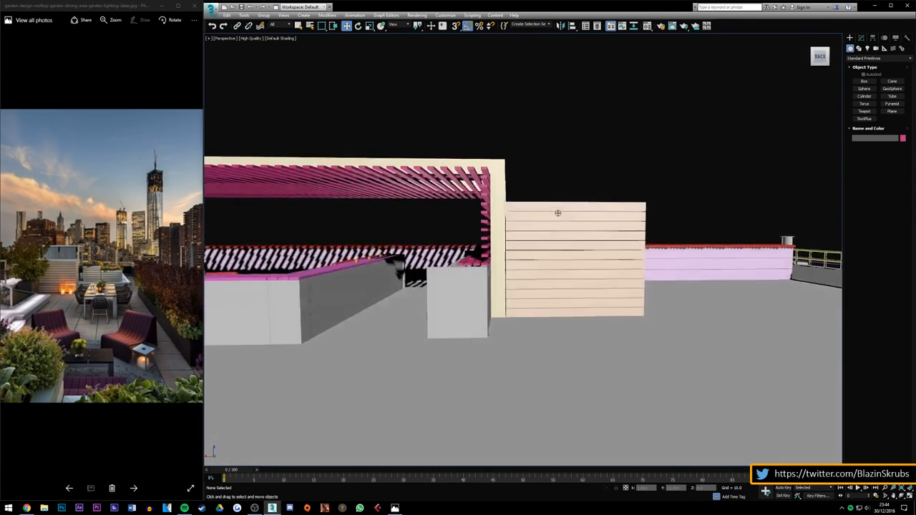
pyautogui.keyDown('alt'); pyautogui.moveTo(558, 213); pyautogui.dragTo(495, 280, button='middle'); pyautogui.keyUp('alt')
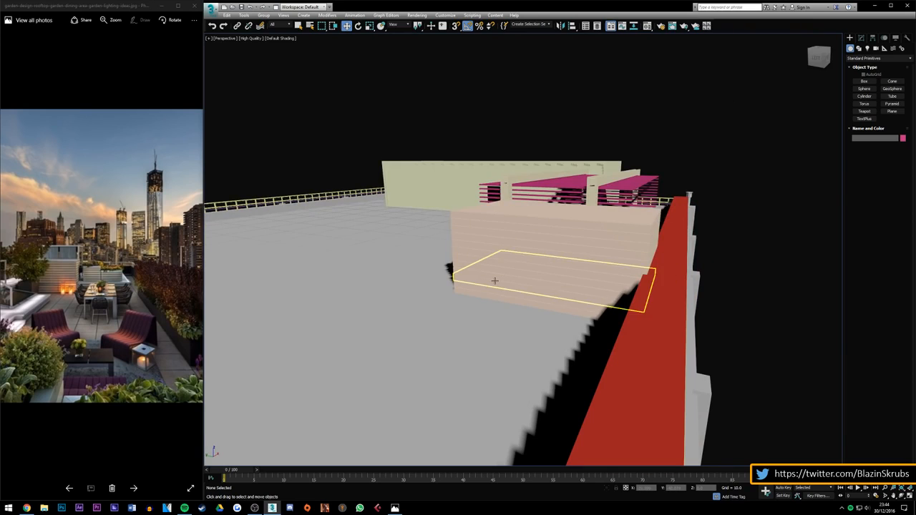
pyautogui.click(819, 57)
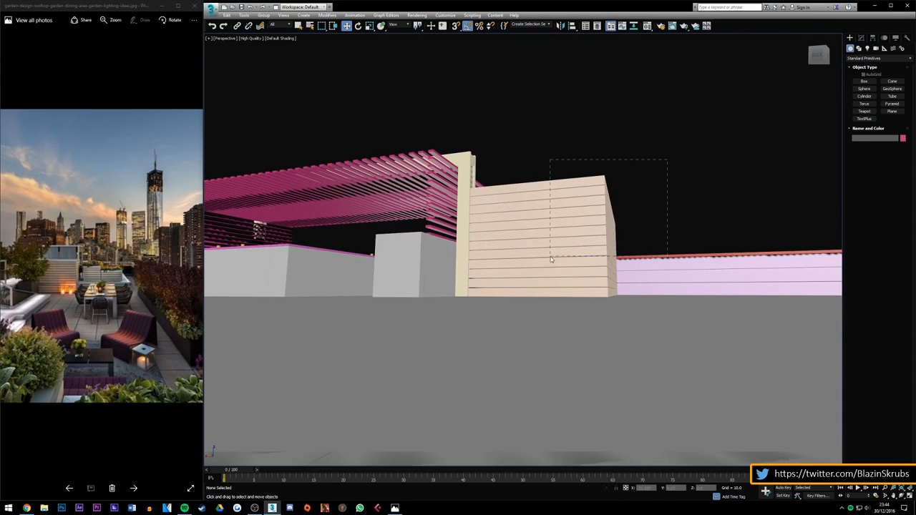
pyautogui.moveTo(551, 259); pyautogui.dragTo(551, 259)
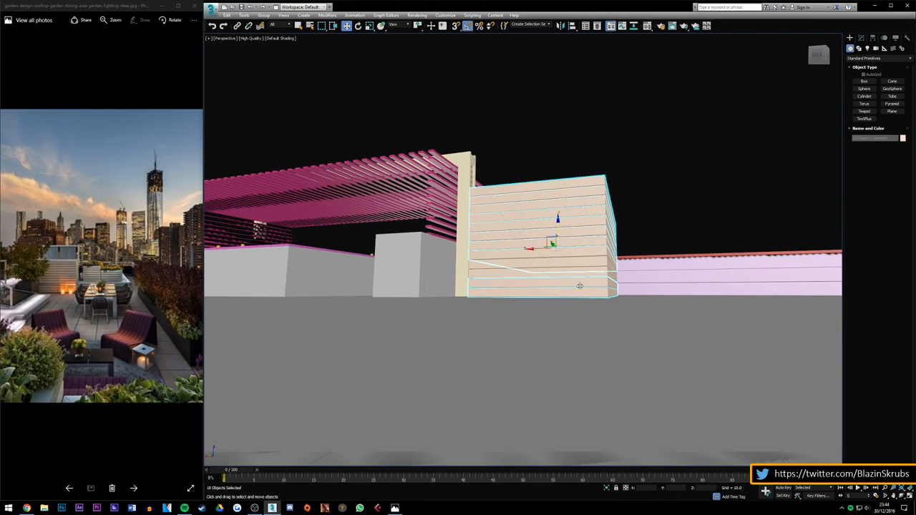
pyautogui.keyDown('ctrl'); pyautogui.moveTo(580, 286); pyautogui.dragTo(579, 263); pyautogui.keyUp('ctrl')
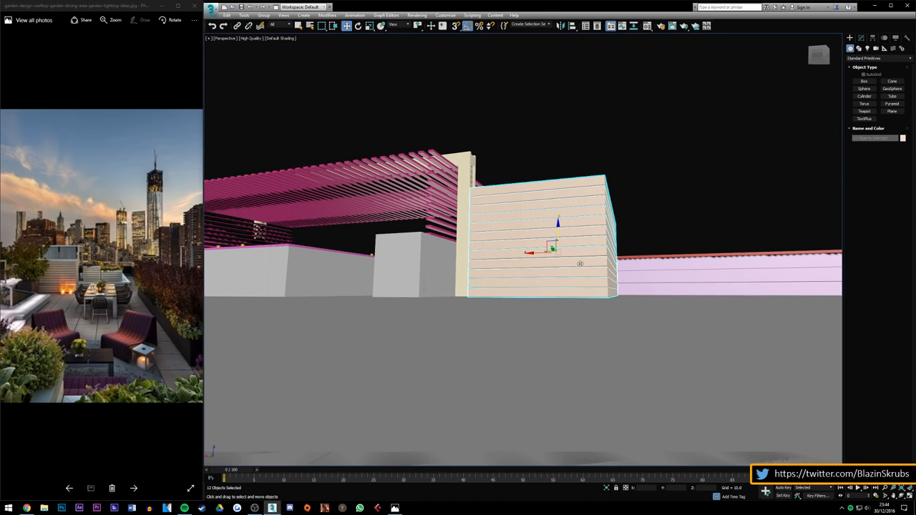
pyautogui.click(816, 51)
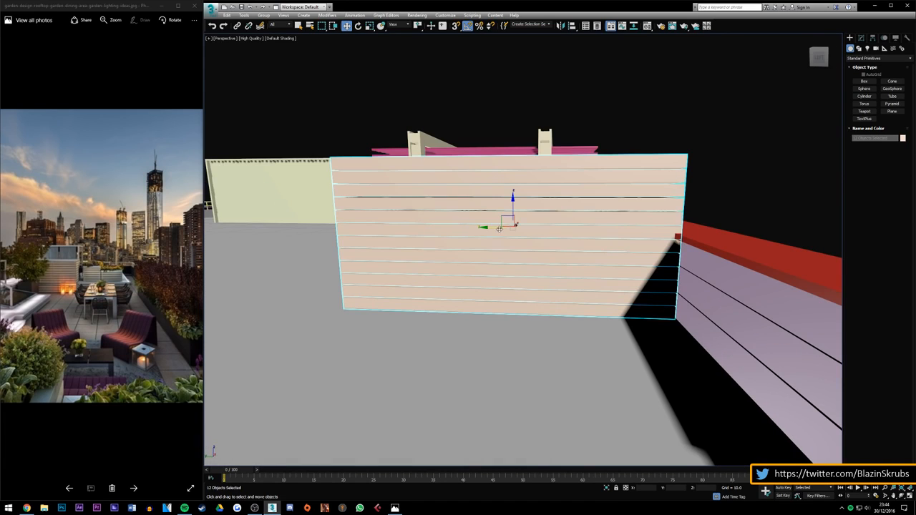
pyautogui.moveTo(498, 228); pyautogui.dragTo(493, 227)
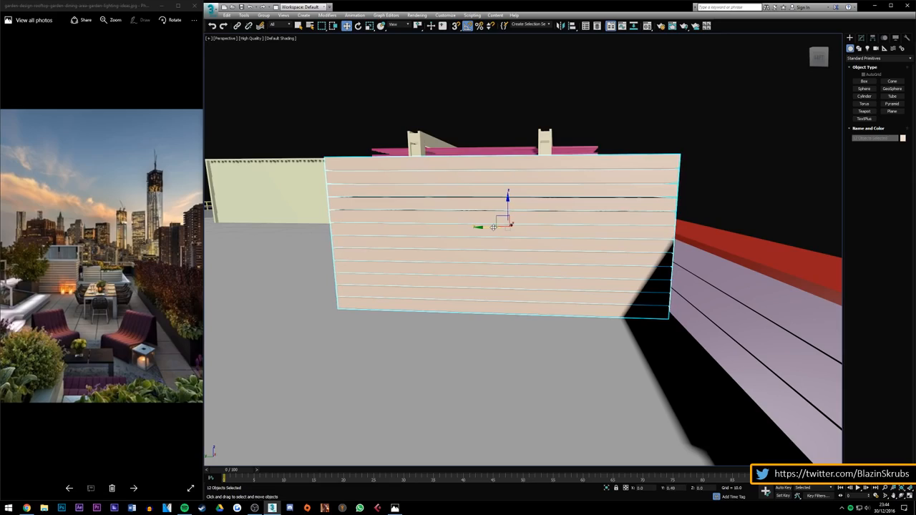
pyautogui.click(748, 199)
pyautogui.moveTo(818, 57)
pyautogui.mouseDown()
pyautogui.moveTo(730, 70)
pyautogui.moveTo(782, 74)
pyautogui.mouseUp()
pyautogui.scroll(-3, 547, 263)
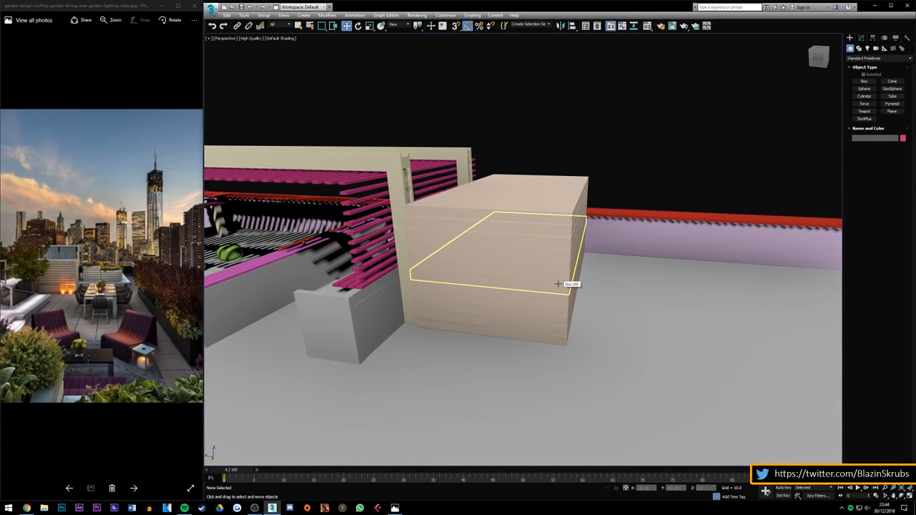
# Step: Clone the top plank of the plank box and place the copy near the ground in front of it
pyautogui.keyDown('alt'); pyautogui.moveTo(572, 282); pyautogui.dragTo(520, 234, button='middle'); pyautogui.keyUp('alt')
pyautogui.click(485, 202)
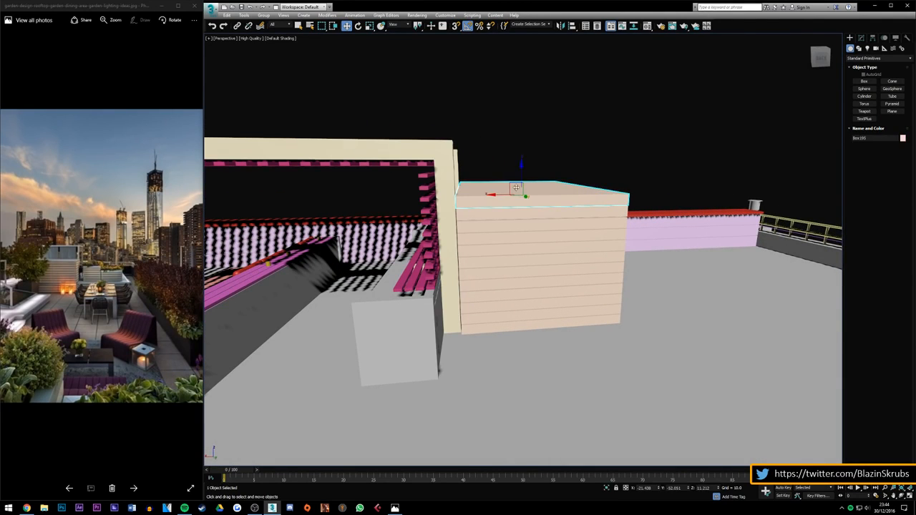
pyautogui.moveTo(523, 171)
pyautogui.keyDown('shift'); pyautogui.mouseDown()
pyautogui.moveTo(525, 285)
pyautogui.moveTo(567, 367)
pyautogui.mouseUp(); pyautogui.keyUp('shift')
pyautogui.press('Return')
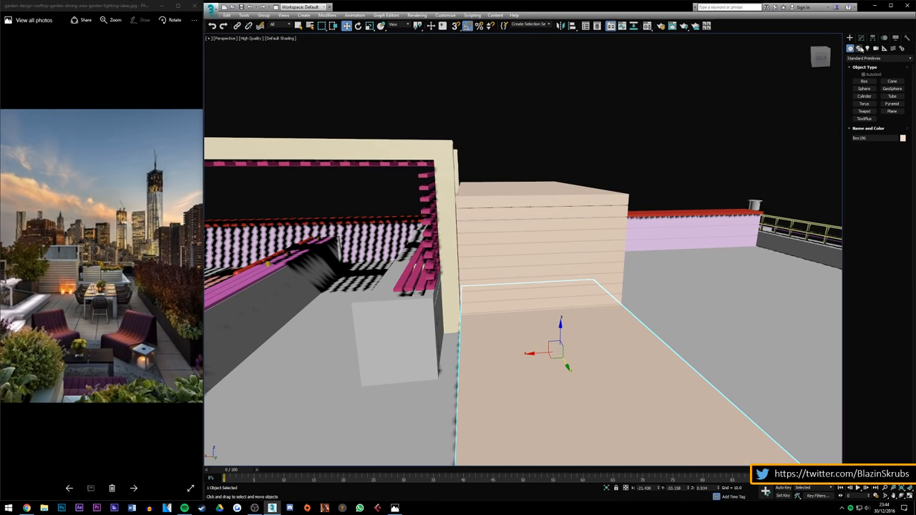
# Step: Shrink the copied plank to a small square slab with length and width both 5
pyautogui.click(861, 37)
pyautogui.moveTo(898, 150)
pyautogui.mouseDown()
pyautogui.moveTo(891, 167)
pyautogui.moveTo(900, 148)
pyautogui.mouseUp()
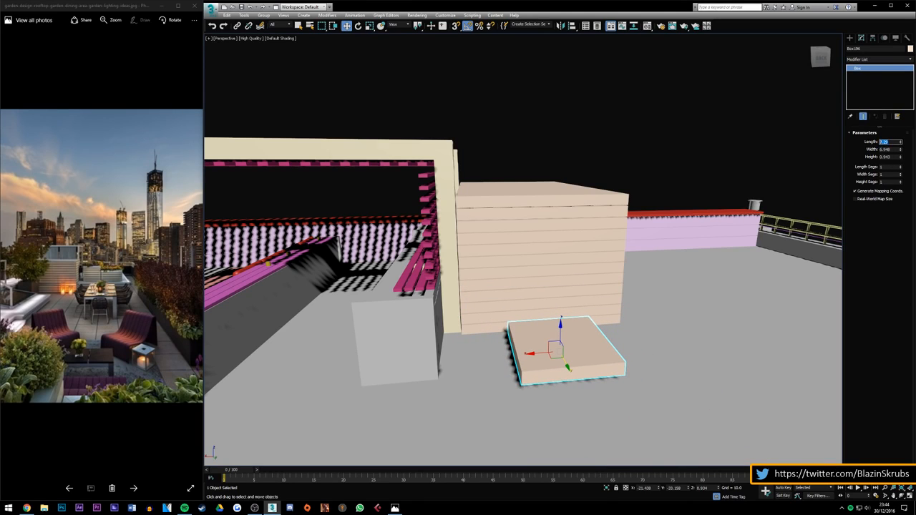
pyautogui.write('7')
pyautogui.press('Tab')
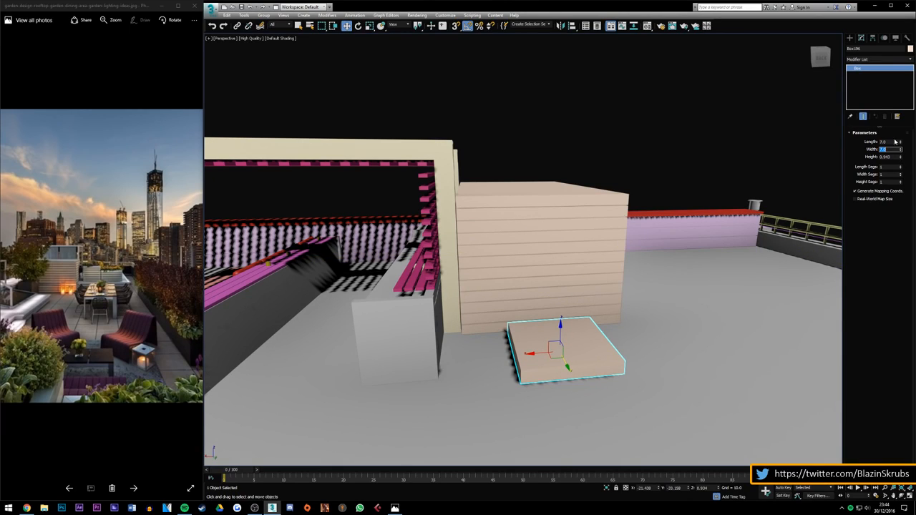
pyautogui.write('5')
pyautogui.press('Tab')
pyautogui.write('5')
pyautogui.press('Return')
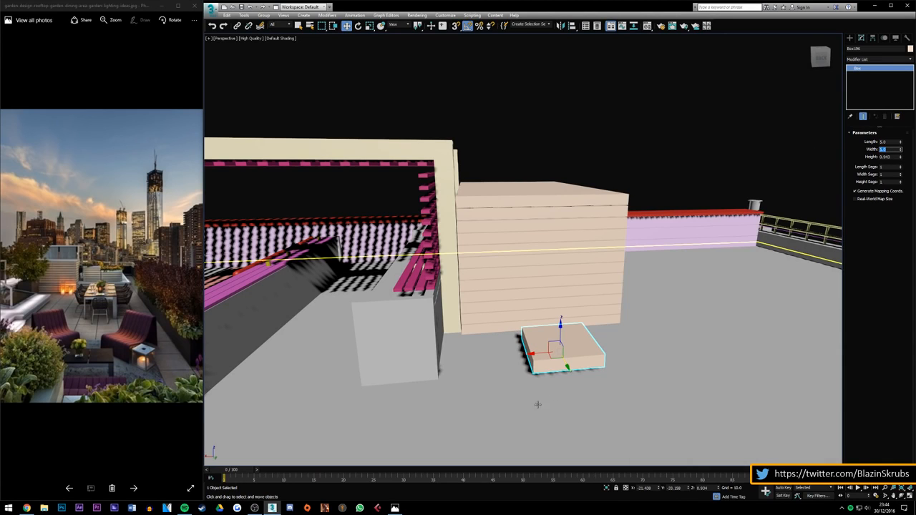
# Step: Position the slab beside the grey block in front of the plank box and set its height to 4.223
pyautogui.keyDown('alt'); pyautogui.moveTo(537, 404); pyautogui.dragTo(435, 324, button='middle'); pyautogui.keyUp('alt')
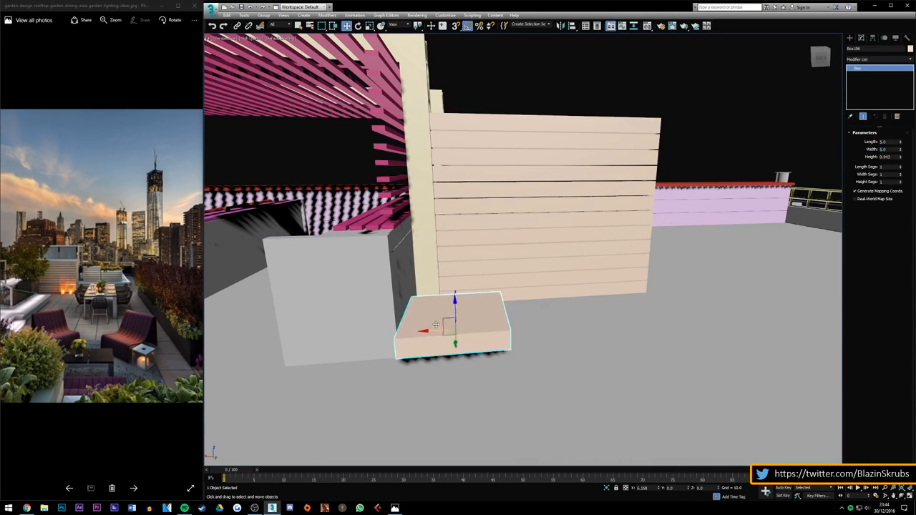
pyautogui.moveTo(435, 324); pyautogui.dragTo(460, 320)
pyautogui.keyDown('alt'); pyautogui.moveTo(573, 204); pyautogui.dragTo(422, 301, button='middle'); pyautogui.keyUp('alt')
pyautogui.moveTo(298, 337); pyautogui.dragTo(344, 307)
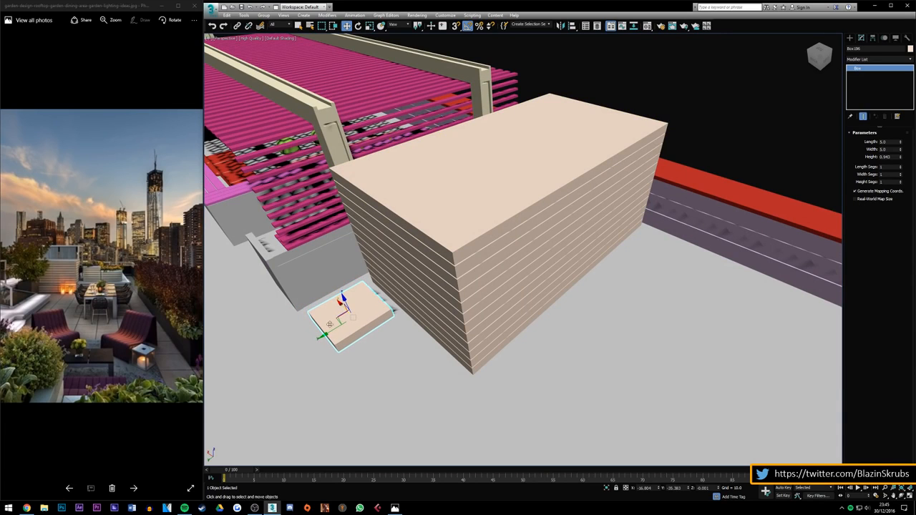
pyautogui.click(819, 56)
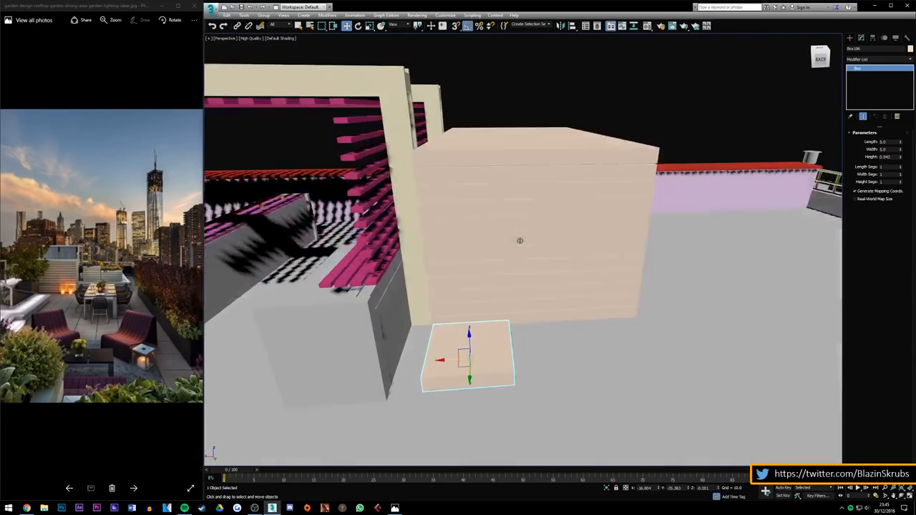
pyautogui.moveTo(439, 353); pyautogui.dragTo(438, 354)
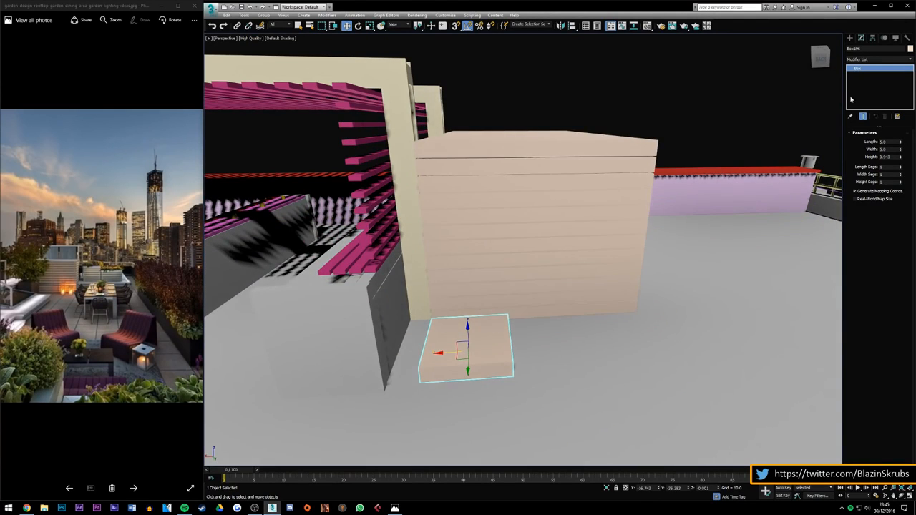
pyautogui.keyDown('alt'); pyautogui.moveTo(469, 344); pyautogui.dragTo(478, 311, button='middle'); pyautogui.keyUp('alt')
pyautogui.moveTo(461, 333); pyautogui.dragTo(441, 336)
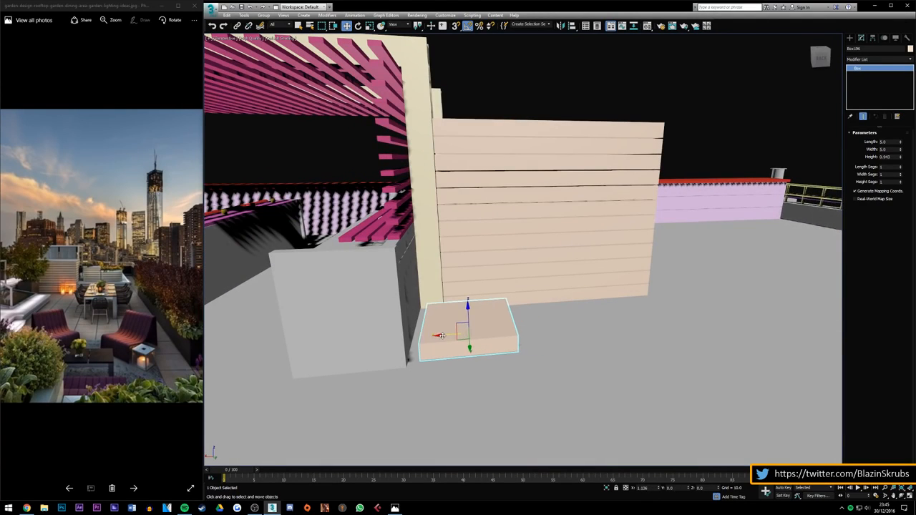
pyautogui.moveTo(901, 159); pyautogui.dragTo(895, 42)
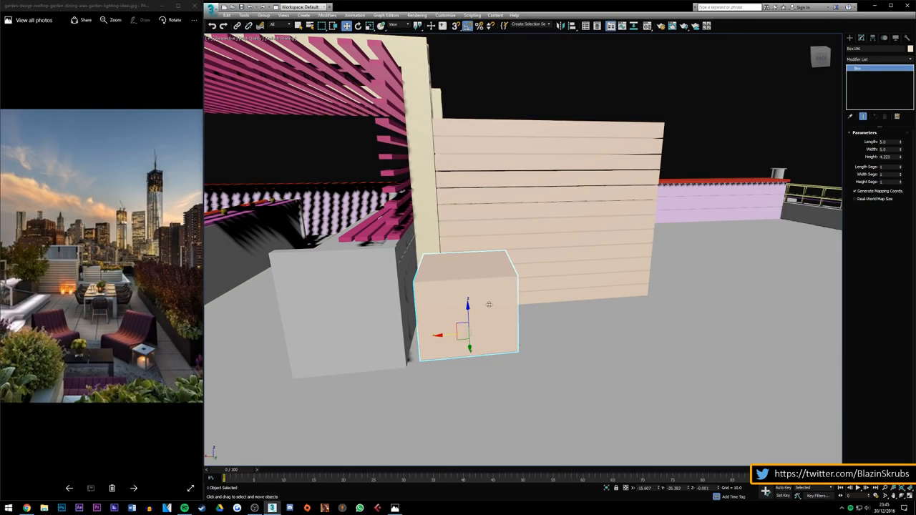
# Step: Change the small box's object color to dark green
pyautogui.click(646, 25)
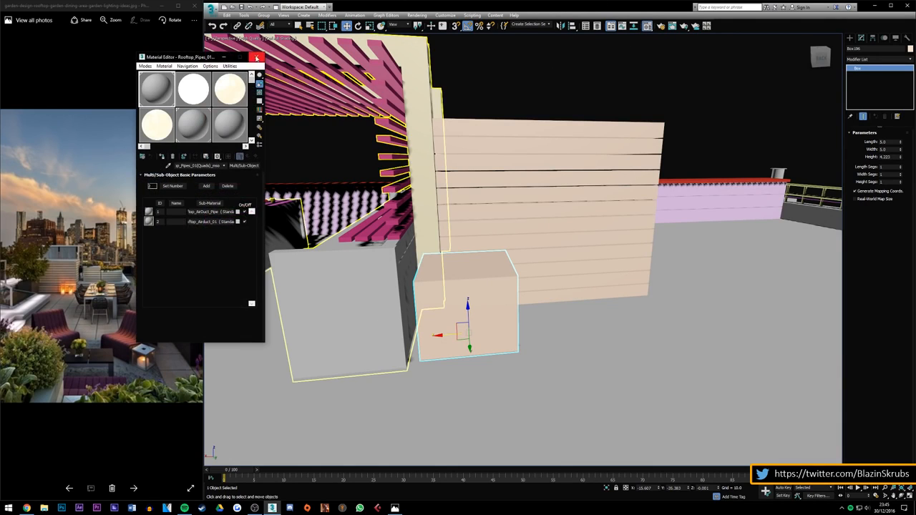
pyautogui.click(256, 57)
pyautogui.click(909, 49)
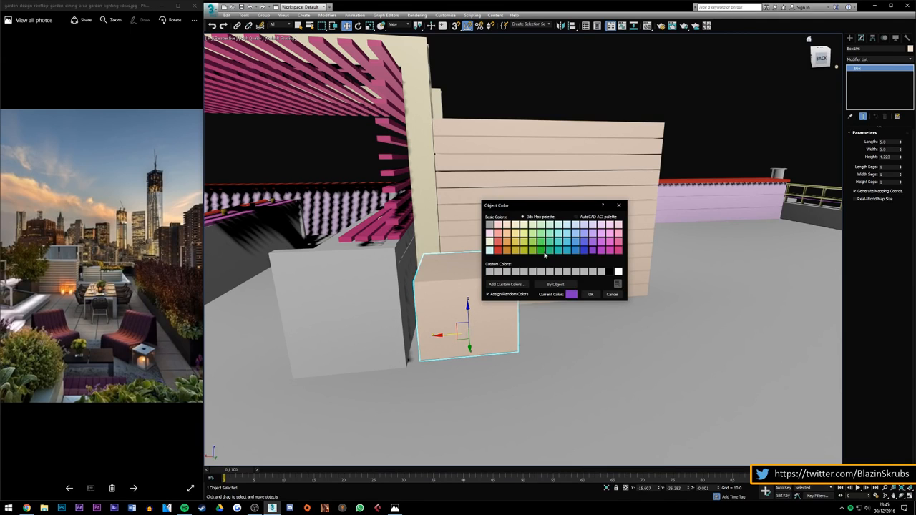
pyautogui.click(544, 255)
pyautogui.click(591, 294)
pyautogui.click(723, 160)
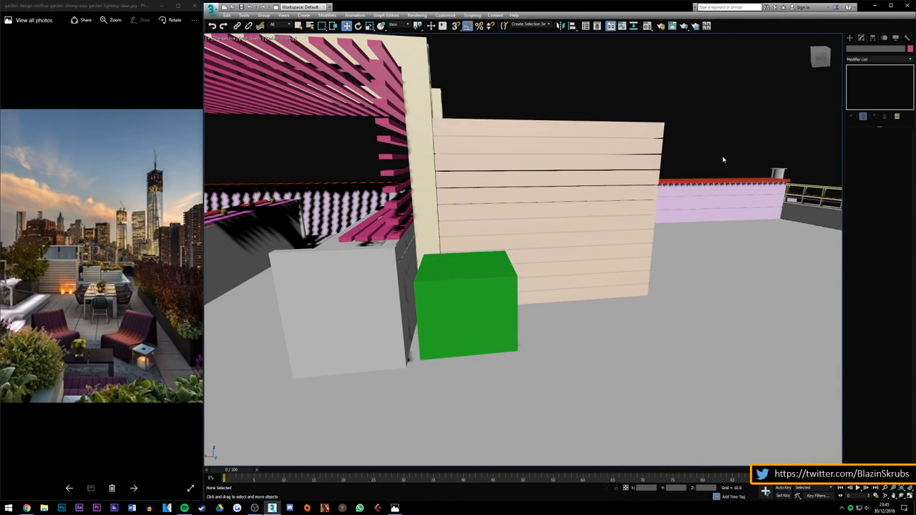
# Step: Clone the green box upward along Z so the copy overlaps its upper part
pyautogui.click(471, 291)
pyautogui.scroll(2, 466, 319)
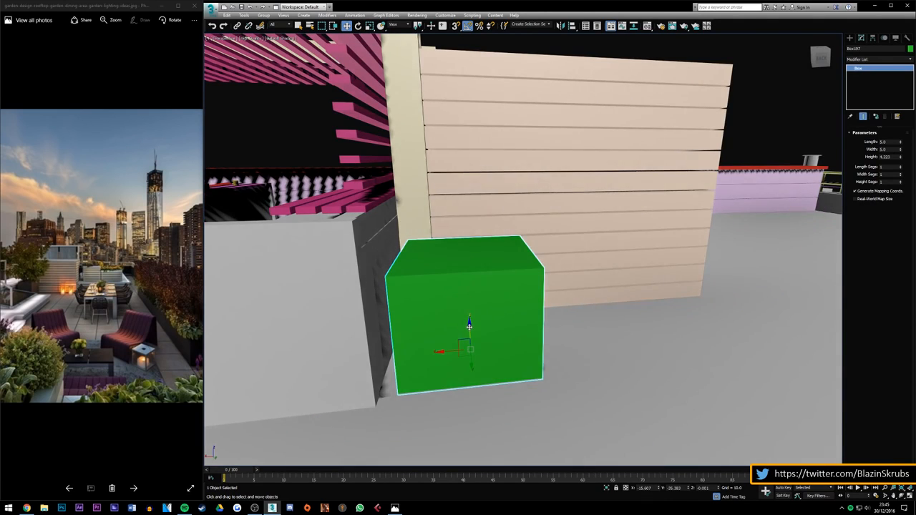
pyautogui.keyDown('shift'); pyautogui.moveTo(469, 326); pyautogui.dragTo(465, 239); pyautogui.keyUp('shift')
pyautogui.press('Return')
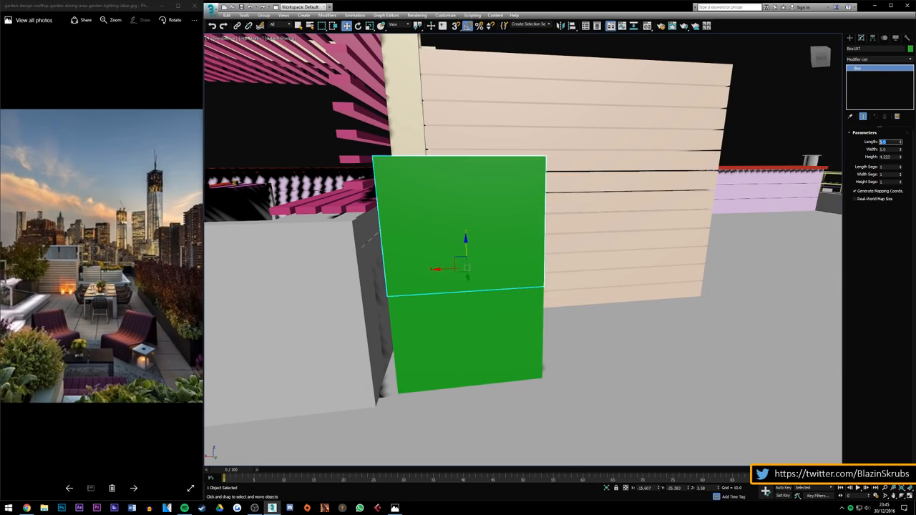
# Step: Set the upper green box's length and width to 4.5 and adjust its height so its base sits inside the lower box
pyautogui.press('Return')
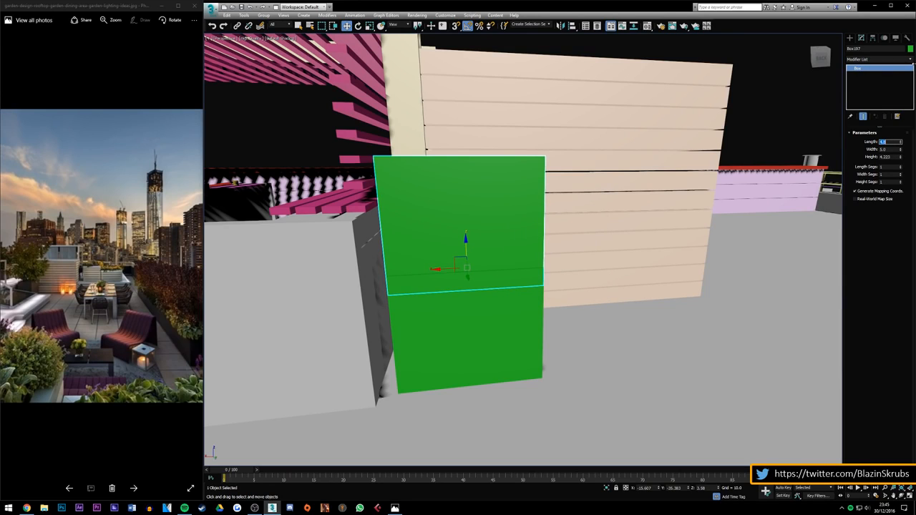
pyautogui.press('Return')
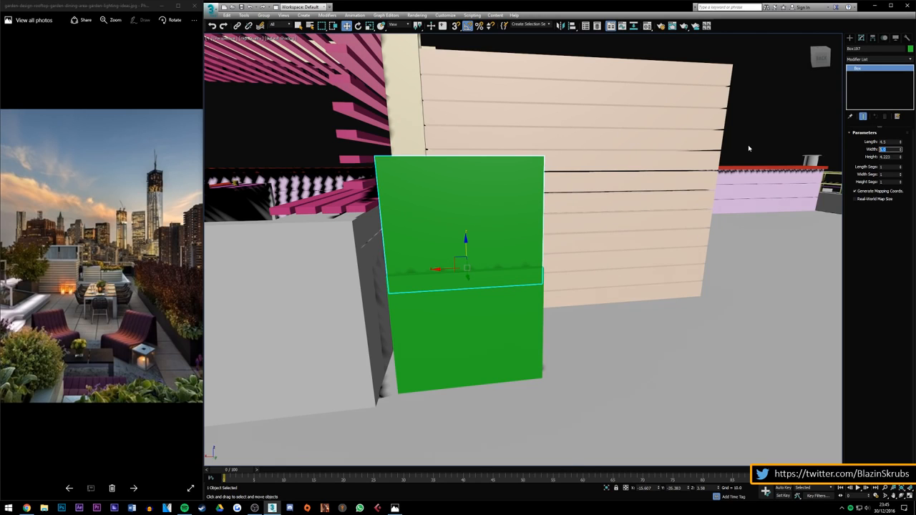
pyautogui.write('4')
pyautogui.press('Return')
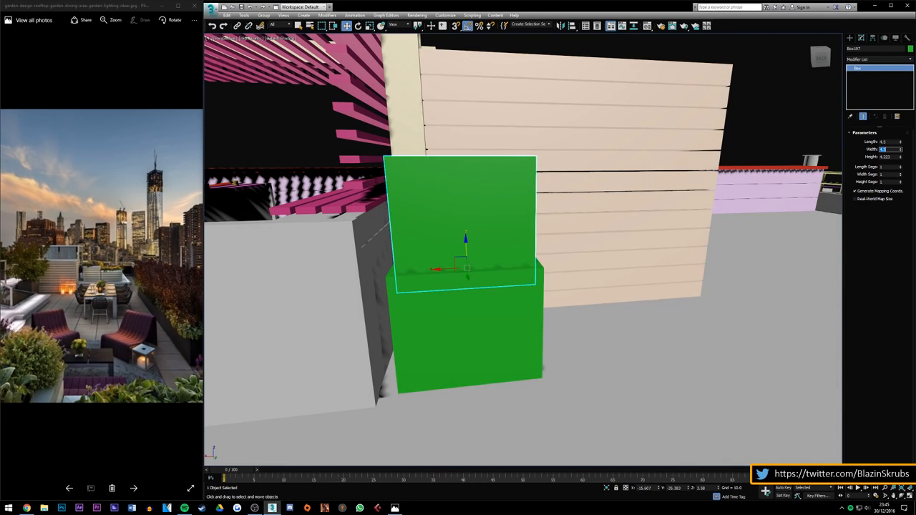
pyautogui.moveTo(463, 257); pyautogui.dragTo(476, 237)
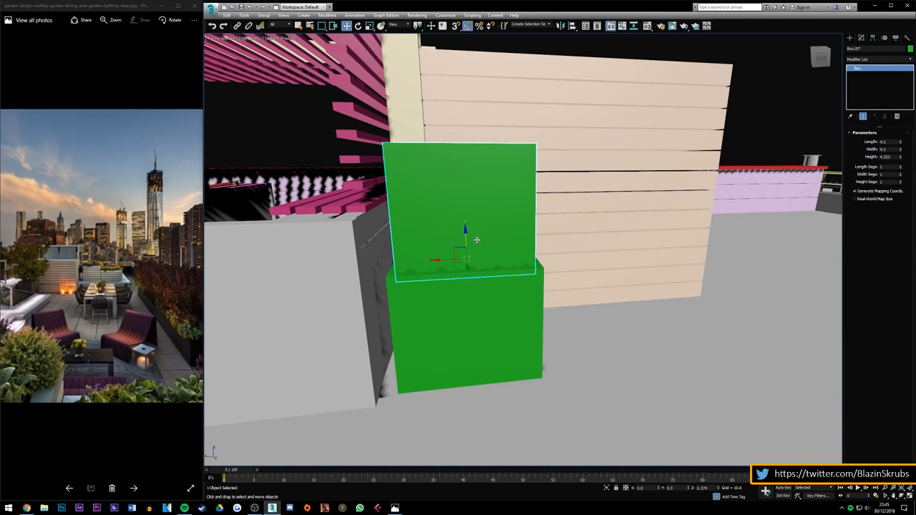
pyautogui.keyDown('alt'); pyautogui.moveTo(476, 237); pyautogui.dragTo(465, 214, button='middle'); pyautogui.keyUp('alt')
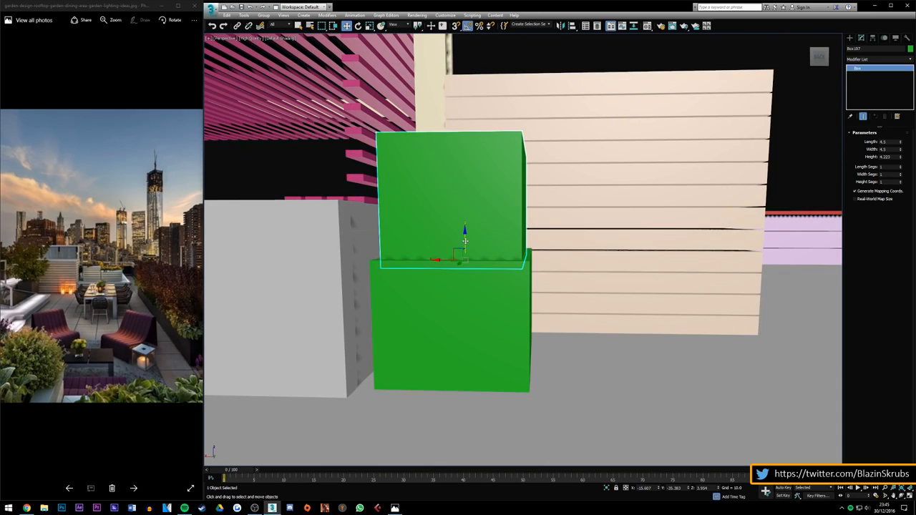
pyautogui.moveTo(465, 238); pyautogui.dragTo(466, 338)
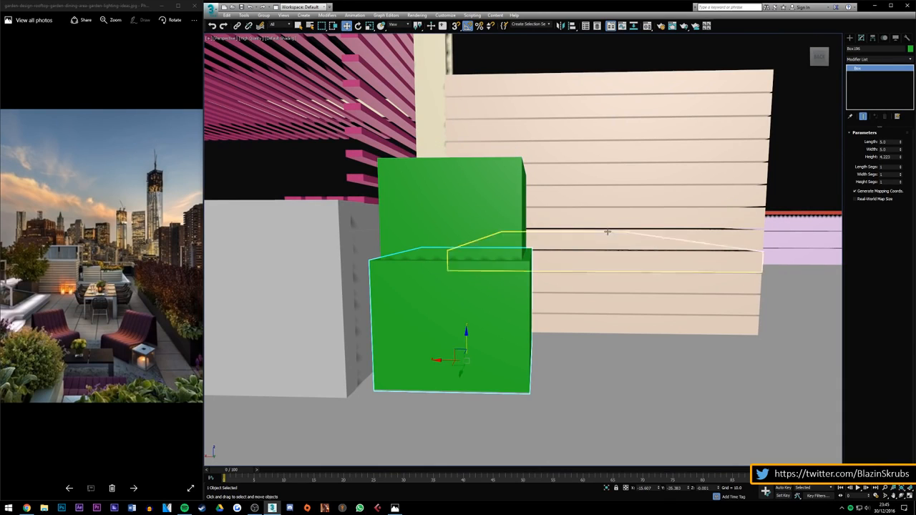
# Step: Subtract the upper green box from the lower one with ProBoolean to hollow out a planter
pyautogui.click(849, 37)
pyautogui.click(864, 58)
pyautogui.click(867, 79)
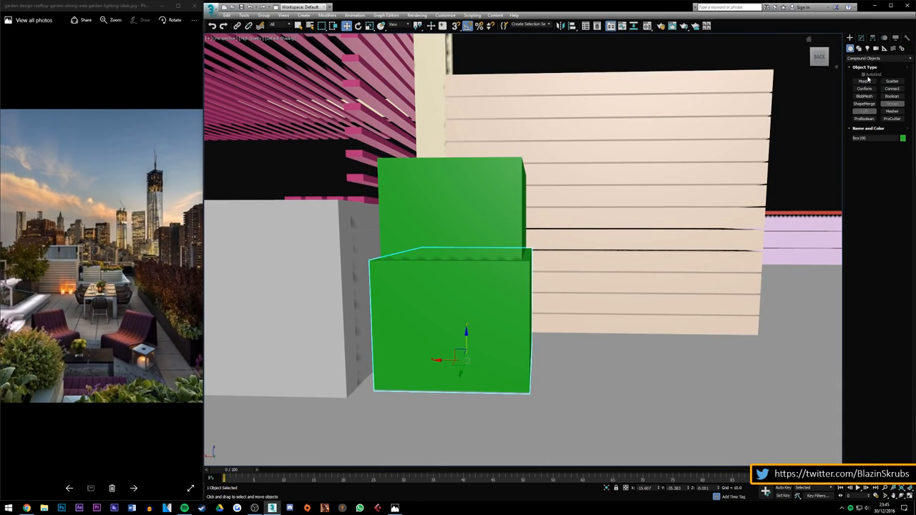
pyautogui.click(864, 119)
pyautogui.moveTo(820, 56); pyautogui.dragTo(813, 67)
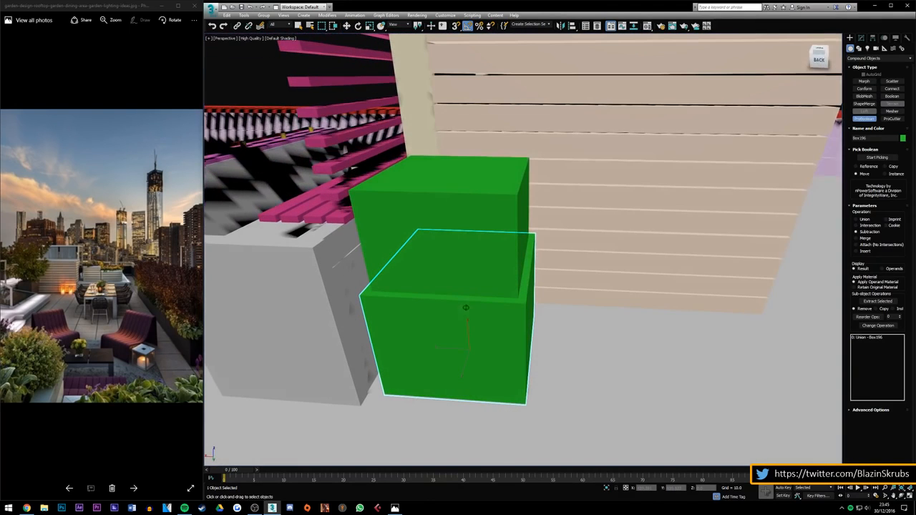
pyautogui.click(878, 157)
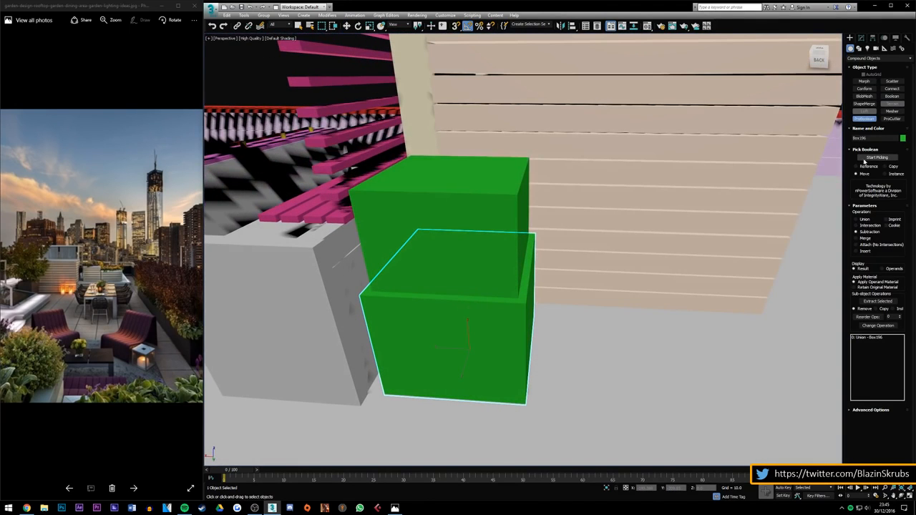
pyautogui.click(486, 284)
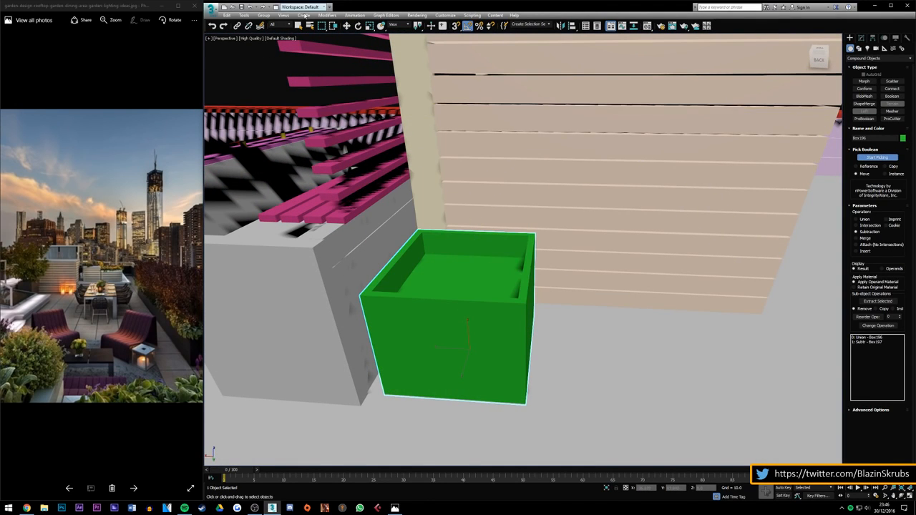
pyautogui.click(347, 27)
pyautogui.click(585, 362)
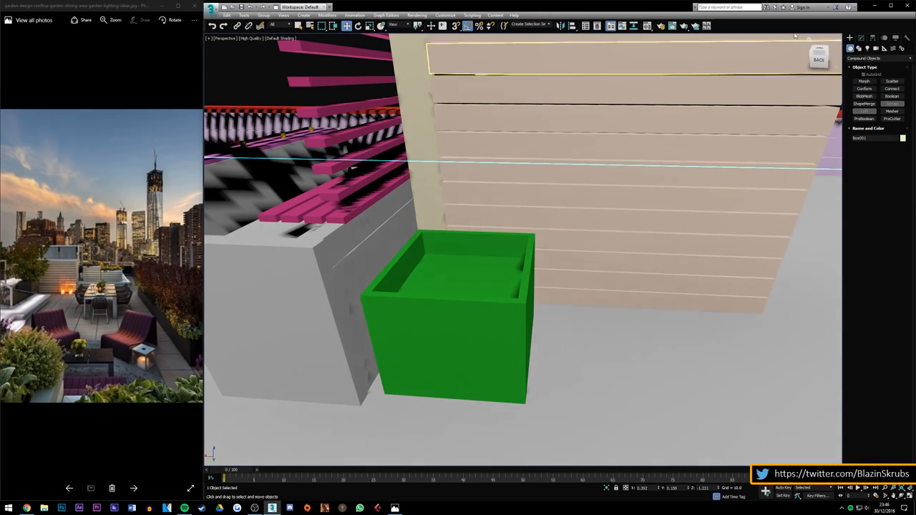
# Step: Create a plane about 4.38 by 5.02 over the planter's footprint and raise it to just below the rim
pyautogui.moveTo(818, 60); pyautogui.dragTo(523, 250)
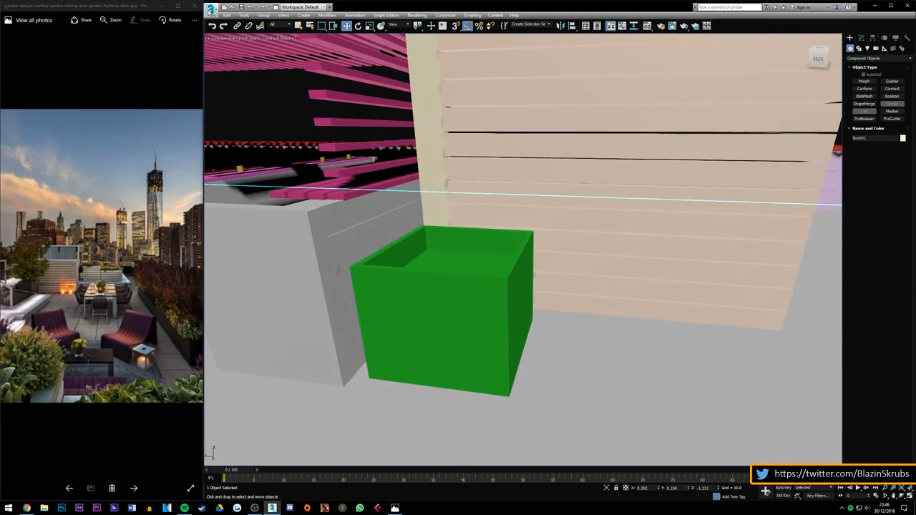
pyautogui.click(854, 59)
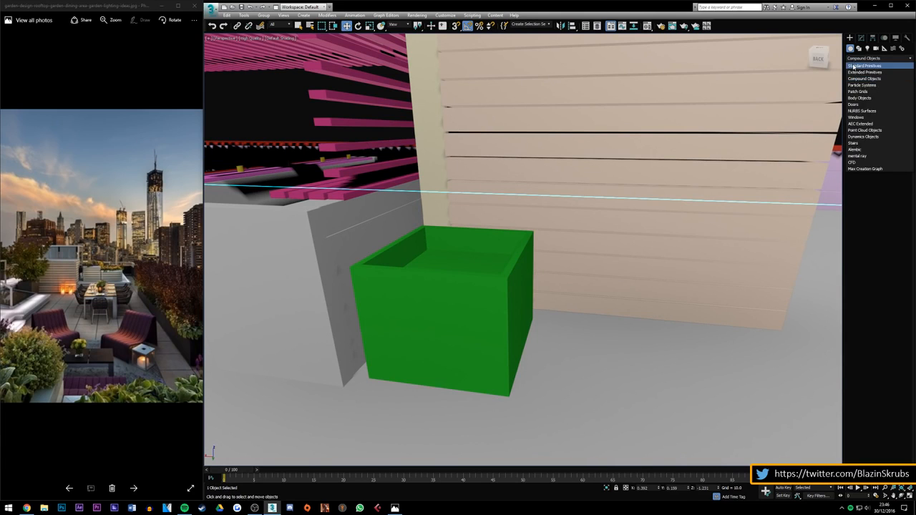
pyautogui.click(856, 67)
pyautogui.click(891, 112)
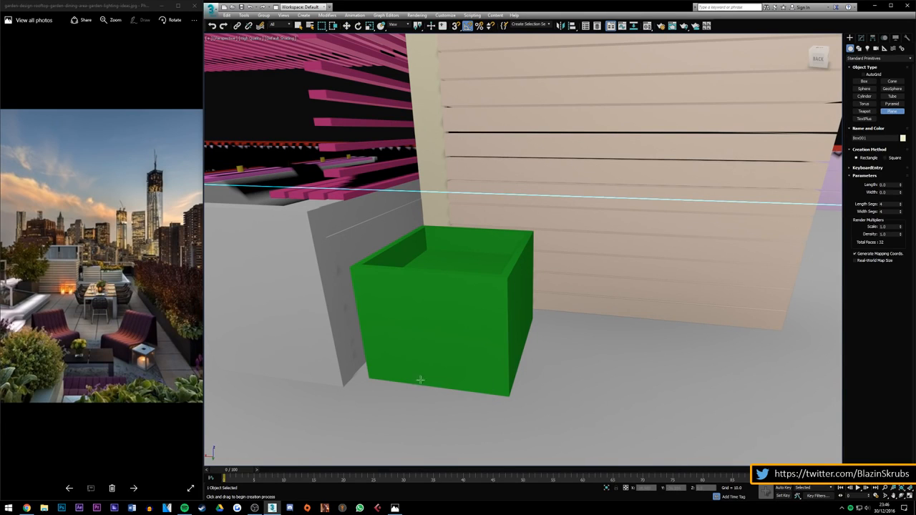
pyautogui.moveTo(369, 378); pyautogui.dragTo(529, 320)
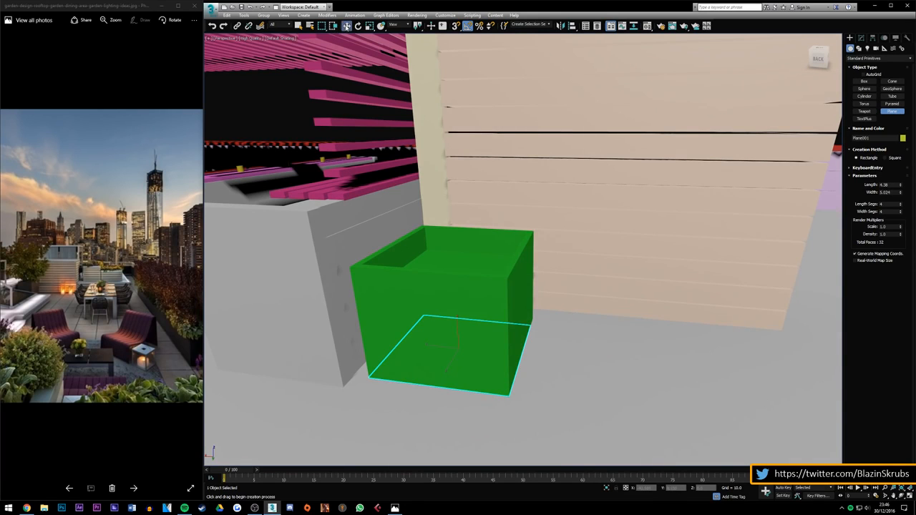
pyautogui.click(346, 26)
pyautogui.moveTo(458, 336); pyautogui.dragTo(470, 236)
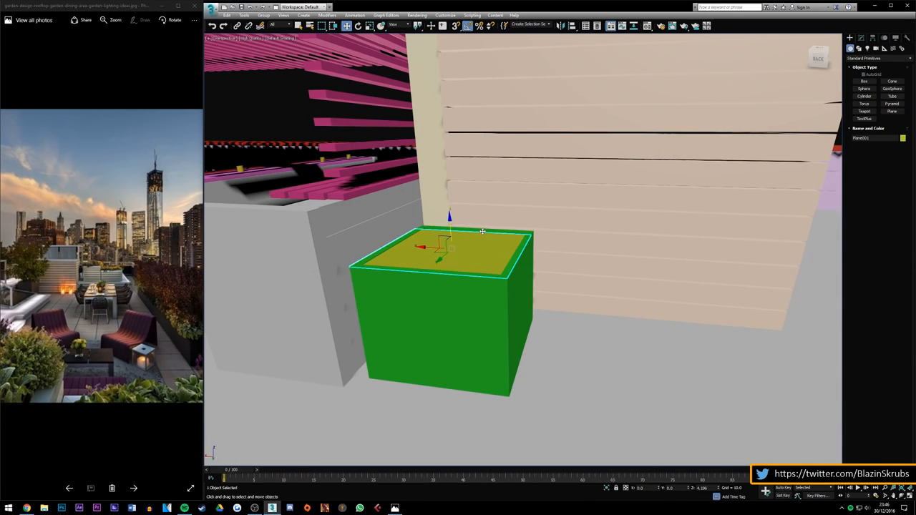
# Step: Set the plane's length and width to 4.5
pyautogui.click(860, 38)
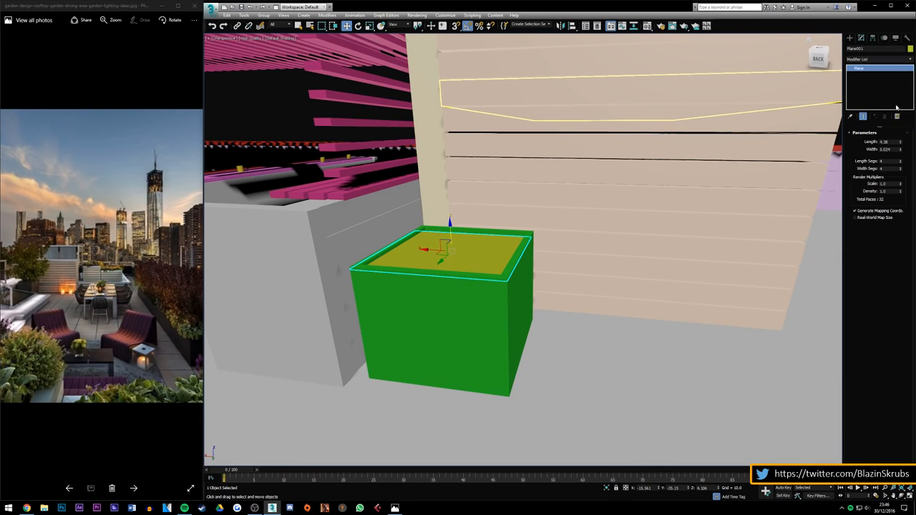
pyautogui.moveTo(892, 141); pyautogui.dragTo(804, 142)
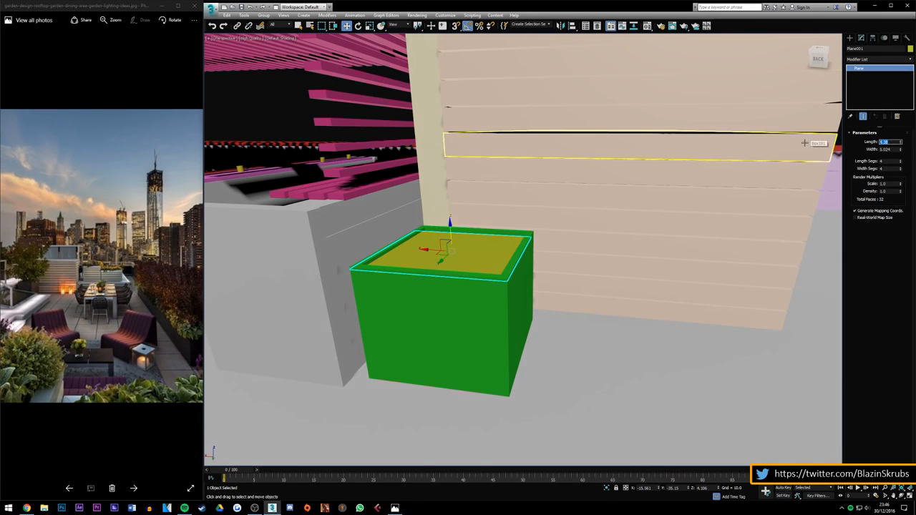
pyautogui.moveTo(893, 151); pyautogui.dragTo(808, 150)
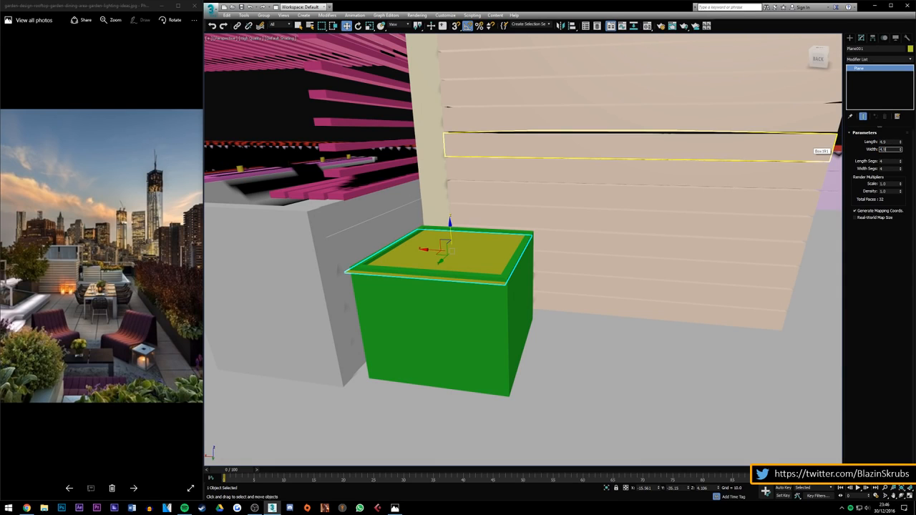
# Step: Move the soil plane horizontally so it is centred inside the green planter's rim
pyautogui.press('Return')
pyautogui.moveTo(815, 58); pyautogui.dragTo(833, 73)
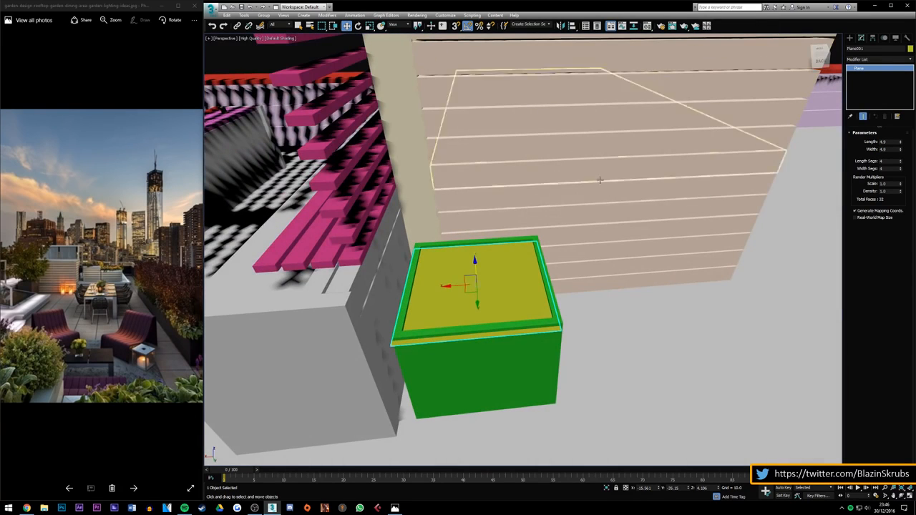
pyautogui.scroll(3, 474, 284)
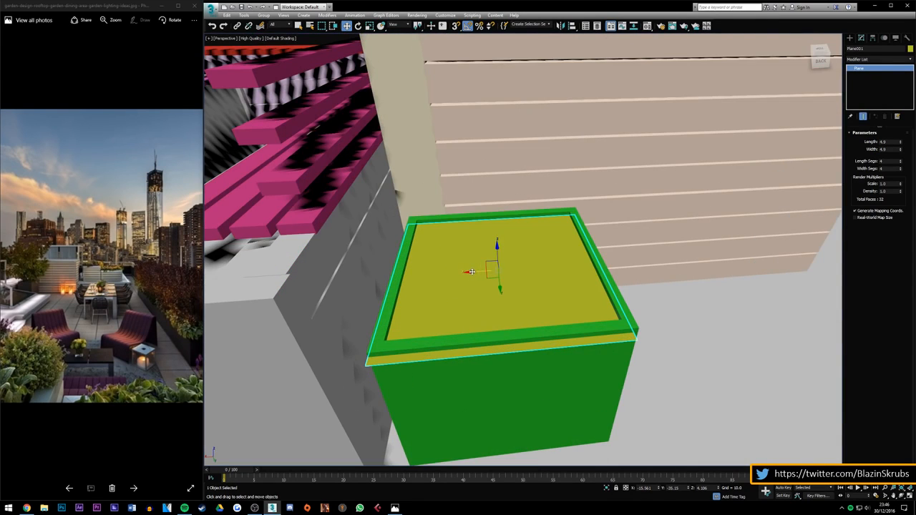
pyautogui.moveTo(471, 271); pyautogui.dragTo(502, 280)
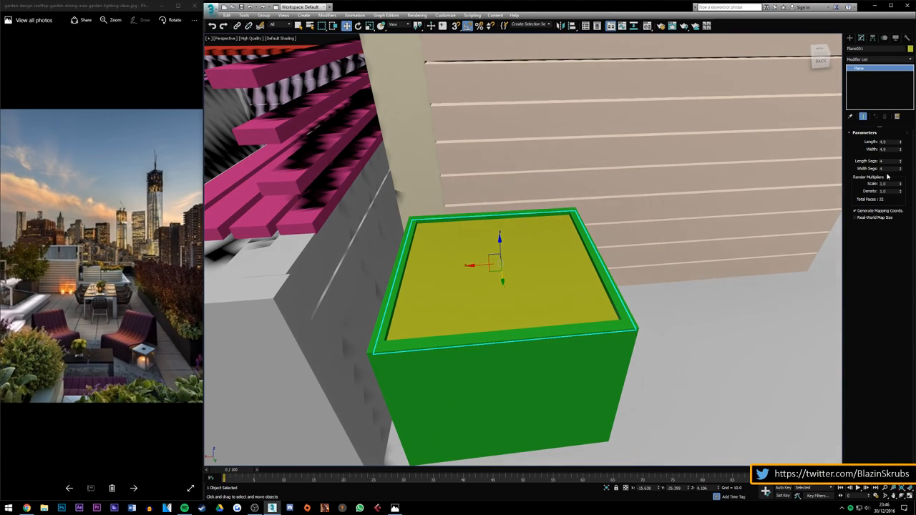
# Step: Show edged faces in the viewport and set the soil plane to 24 length and 20 width segments
pyautogui.moveTo(900, 163); pyautogui.dragTo(900, 159)
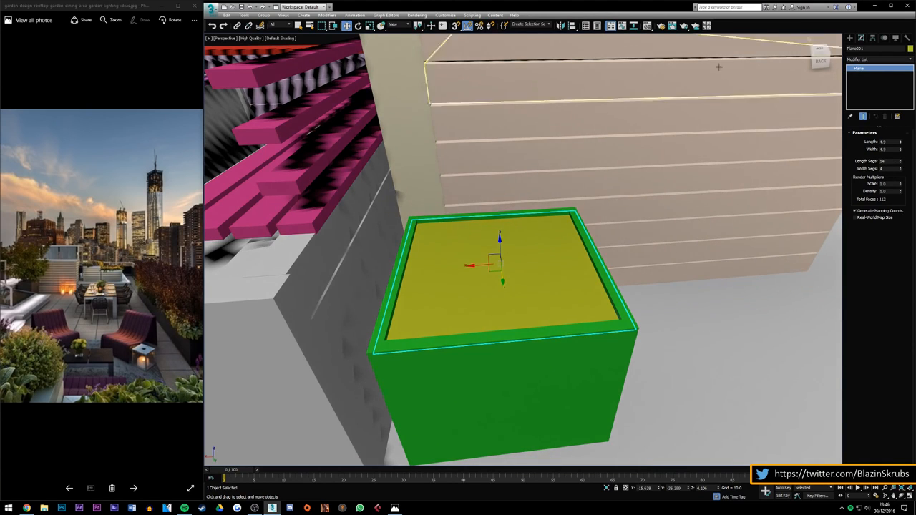
pyautogui.click(282, 38)
pyautogui.click(301, 112)
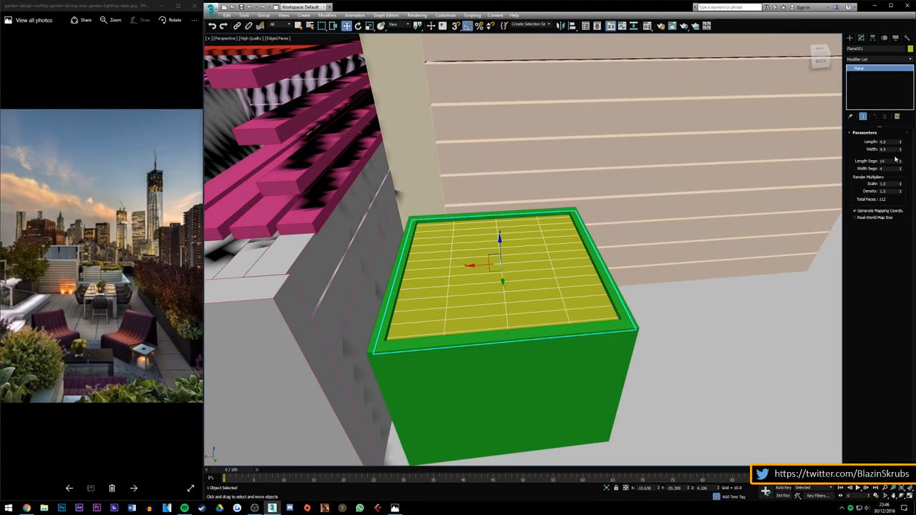
pyautogui.moveTo(900, 163); pyautogui.dragTo(900, 165)
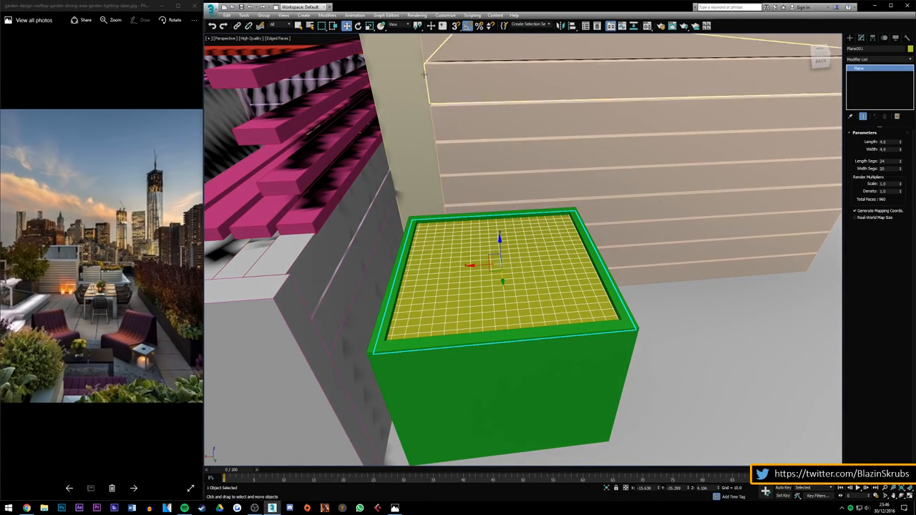
# Step: Add a Noise modifier to the soil plane and enable Fractal
pyautogui.click(413, 16)
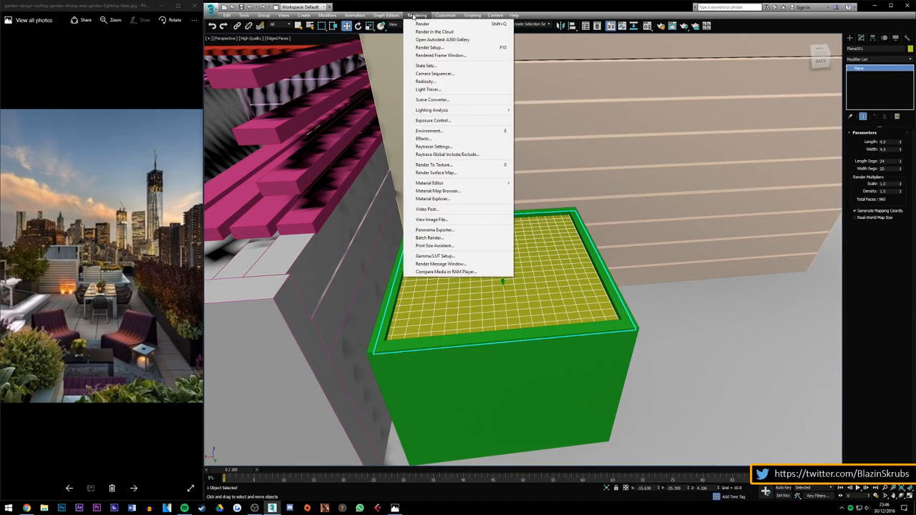
pyautogui.moveTo(396, 18)
pyautogui.click(910, 63)
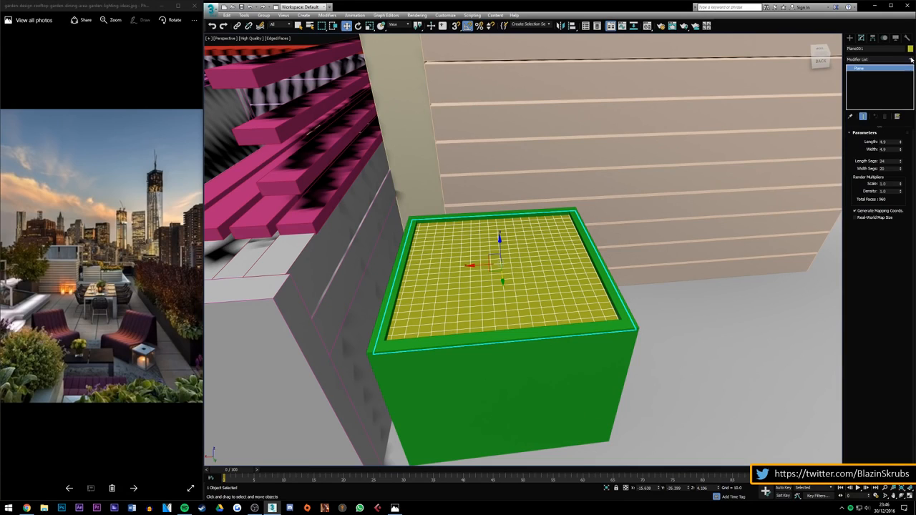
pyautogui.click(911, 60)
pyautogui.scroll(-5, 873, 358)
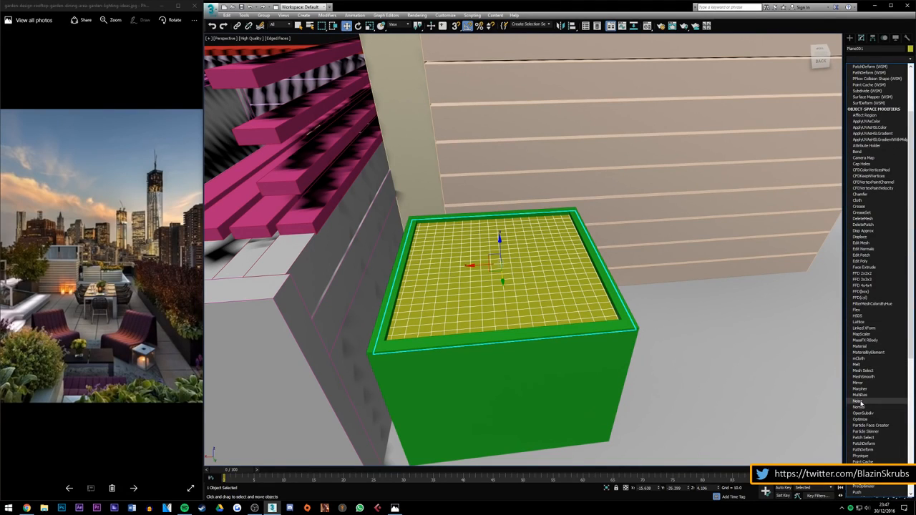
pyautogui.click(858, 402)
pyautogui.click(890, 164)
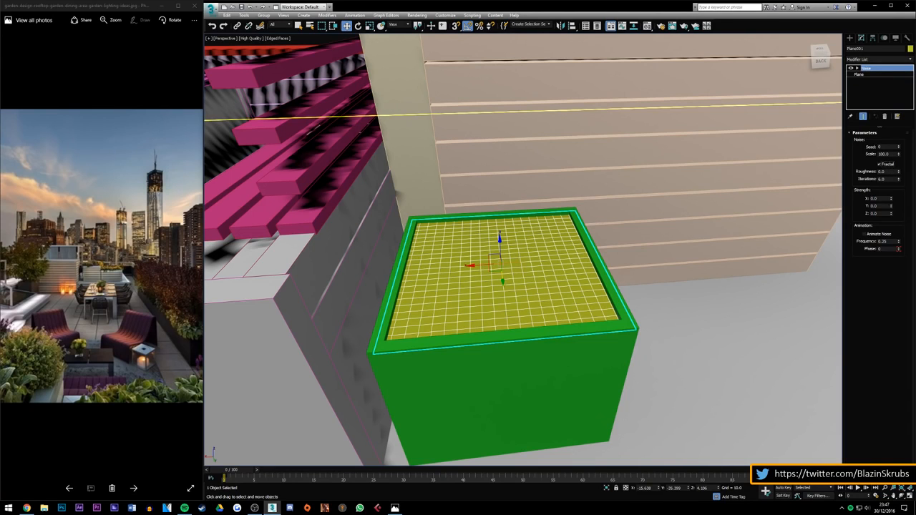
# Step: Set the Noise strength to 2.84 in Z and 1.52 in Y, with 8.06 iterations
pyautogui.moveTo(891, 215); pyautogui.dragTo(883, 112)
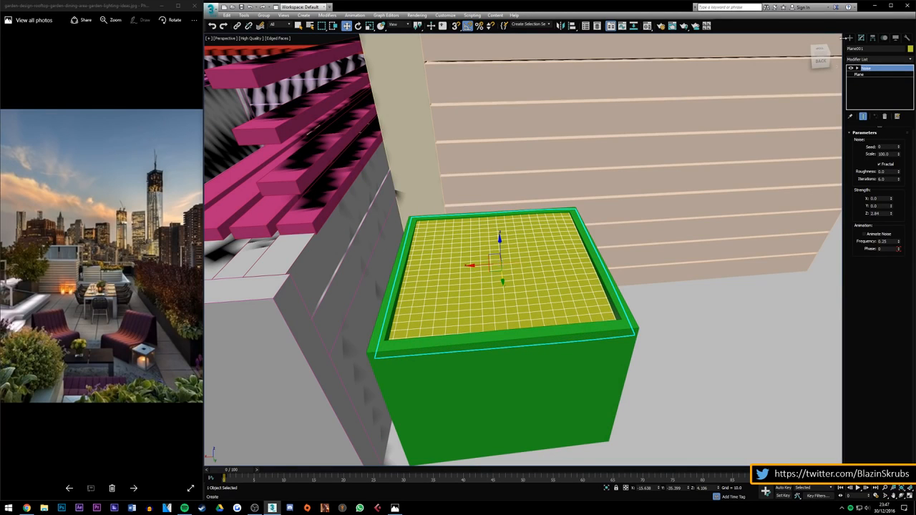
pyautogui.keyDown('alt'); pyautogui.moveTo(554, 247); pyautogui.dragTo(552, 209, button='middle'); pyautogui.keyUp('alt')
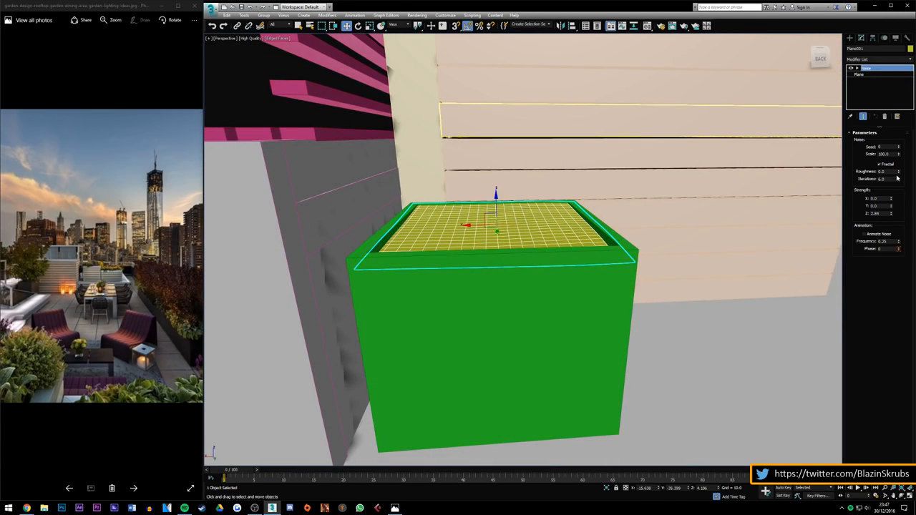
pyautogui.moveTo(899, 180); pyautogui.dragTo(890, 106)
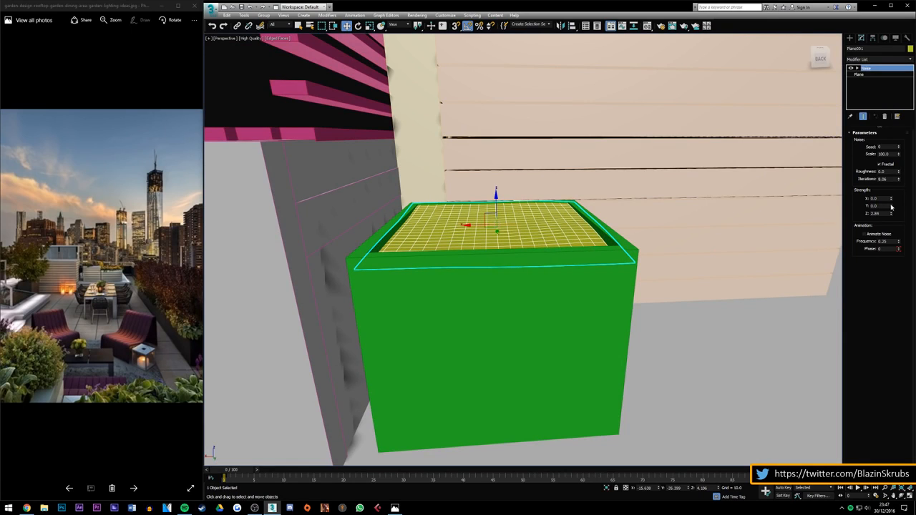
pyautogui.moveTo(891, 207); pyautogui.dragTo(873, 118)
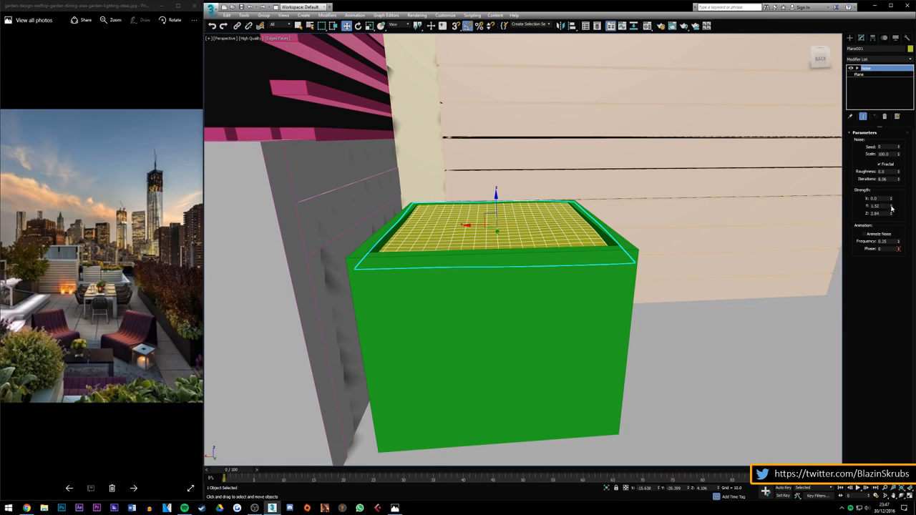
pyautogui.moveTo(891, 208); pyautogui.dragTo(865, 123)
pyautogui.hotkey('ctrl', 'z')
pyautogui.moveTo(891, 215); pyautogui.dragTo(878, 199)
pyautogui.hotkey('ctrl', 'z')
pyautogui.moveTo(889, 217)
pyautogui.mouseDown()
pyautogui.moveTo(881, 241)
pyautogui.moveTo(893, 221)
pyautogui.mouseUp()
# Step: Raise the base plane to 28 length and 48 width segments and return to its Noise modifier
pyautogui.click(862, 75)
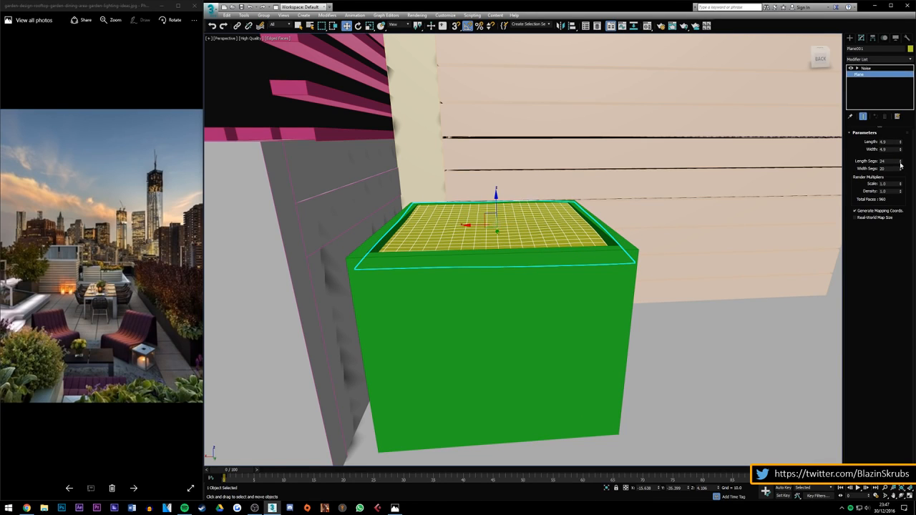
pyautogui.moveTo(900, 163); pyautogui.dragTo(902, 158)
pyautogui.click(865, 68)
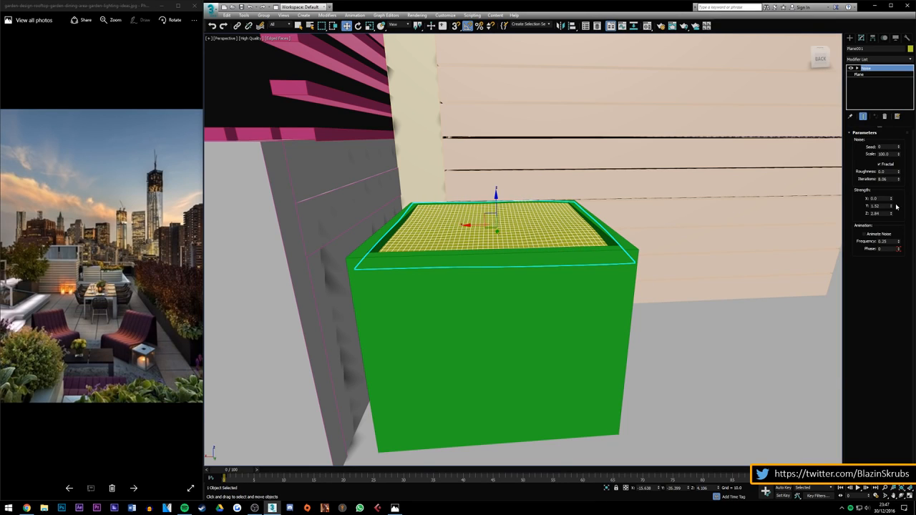
# Step: Compare the soil surface with Fractal off and on, keep Fractal enabled, and set the Noise Z strength to about 16.03
pyautogui.moveTo(892, 215); pyautogui.dragTo(890, 180)
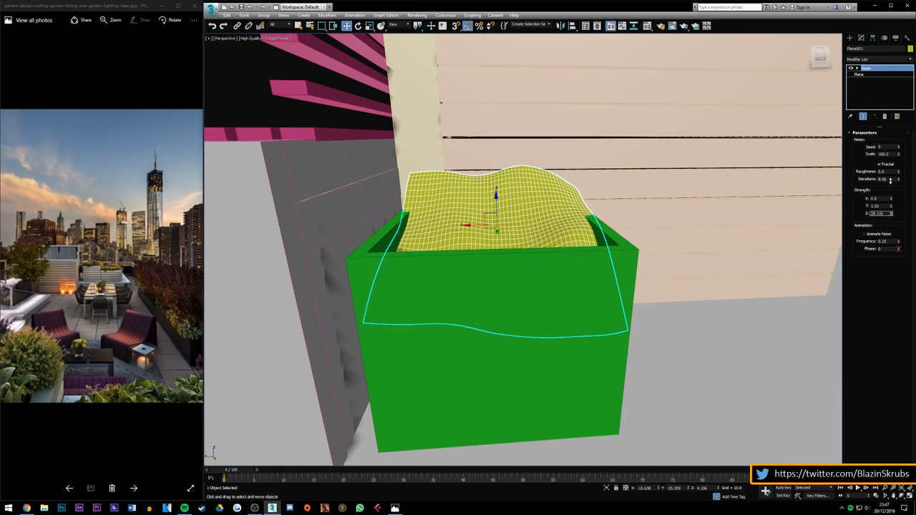
pyautogui.keyDown('alt'); pyautogui.moveTo(648, 208); pyautogui.dragTo(548, 232, button='middle'); pyautogui.keyUp('alt')
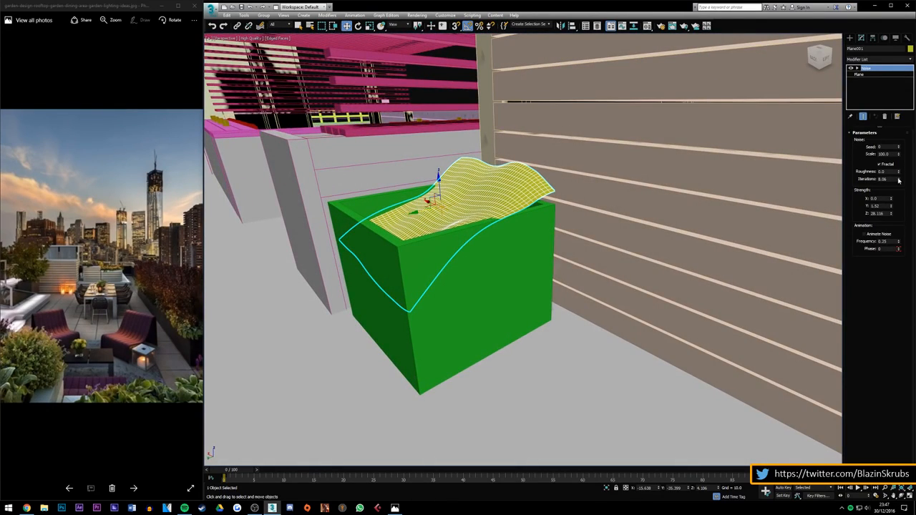
pyautogui.click(879, 164)
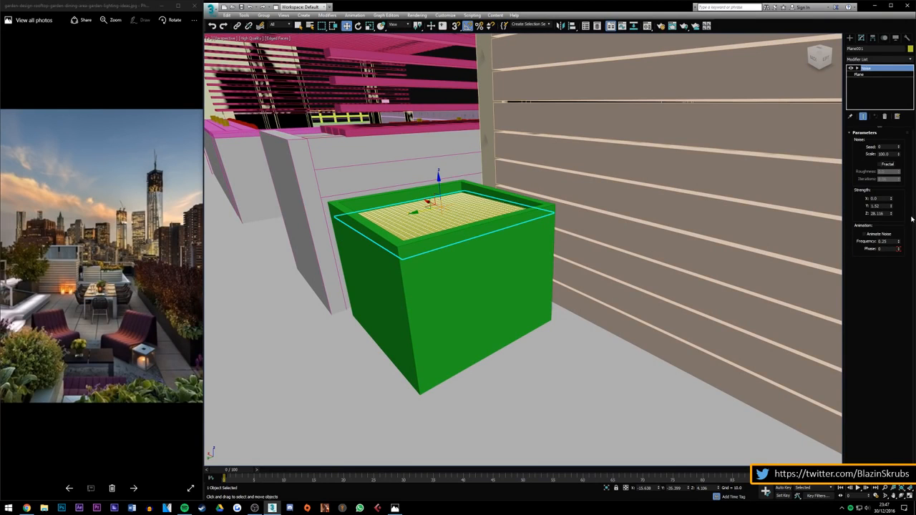
pyautogui.moveTo(892, 214)
pyautogui.mouseDown()
pyautogui.moveTo(892, 222)
pyautogui.moveTo(891, 206)
pyautogui.moveTo(892, 214)
pyautogui.mouseUp()
pyautogui.click(880, 166)
pyautogui.scroll(4, 436, 195)
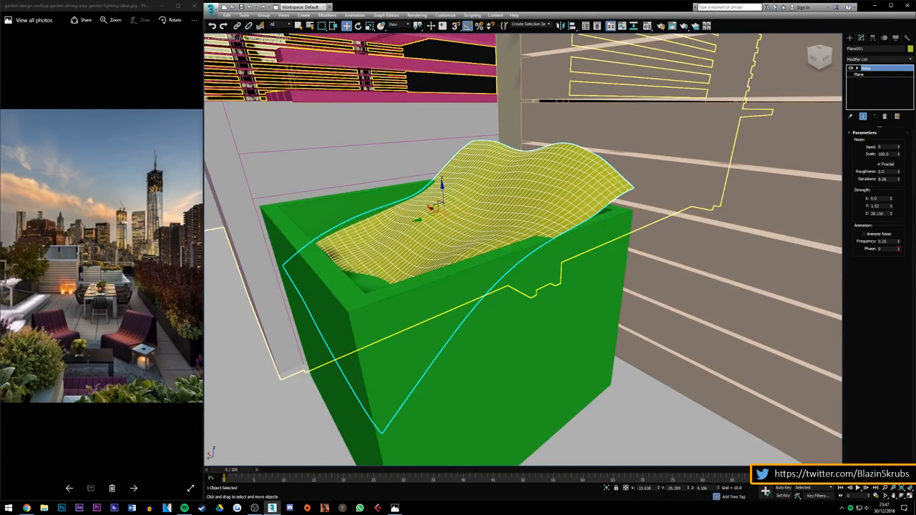
pyautogui.moveTo(892, 214)
pyautogui.mouseDown()
pyautogui.moveTo(888, 236)
pyautogui.moveTo(888, 216)
pyautogui.mouseUp()
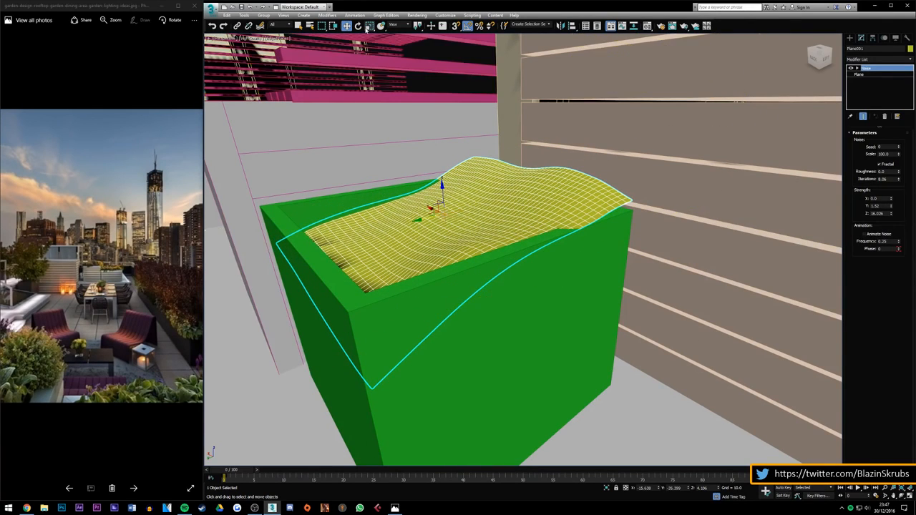
# Step: Rotate the soil plane 15 degrees about the X axis to level it with the planter's rim
pyautogui.press('e')
pyautogui.moveTo(425, 200); pyautogui.dragTo(428, 195)
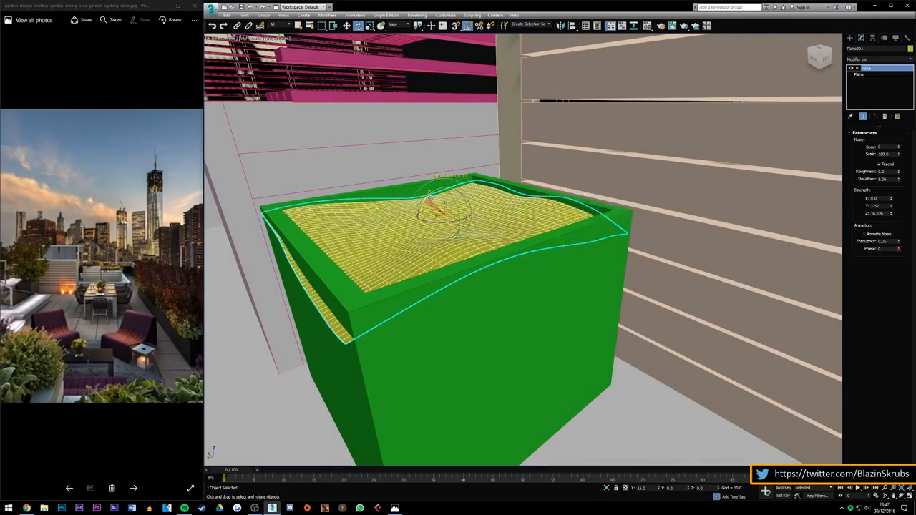
pyautogui.moveTo(822, 60)
pyautogui.mouseDown()
pyautogui.moveTo(801, 50)
pyautogui.moveTo(839, 63)
pyautogui.moveTo(838, 53)
pyautogui.moveTo(803, 58)
pyautogui.moveTo(817, 57)
pyautogui.mouseUp()
# Step: Reduce the soil plane's length and width to 4.7 so its edges stay inside the planter walls
pyautogui.click(859, 74)
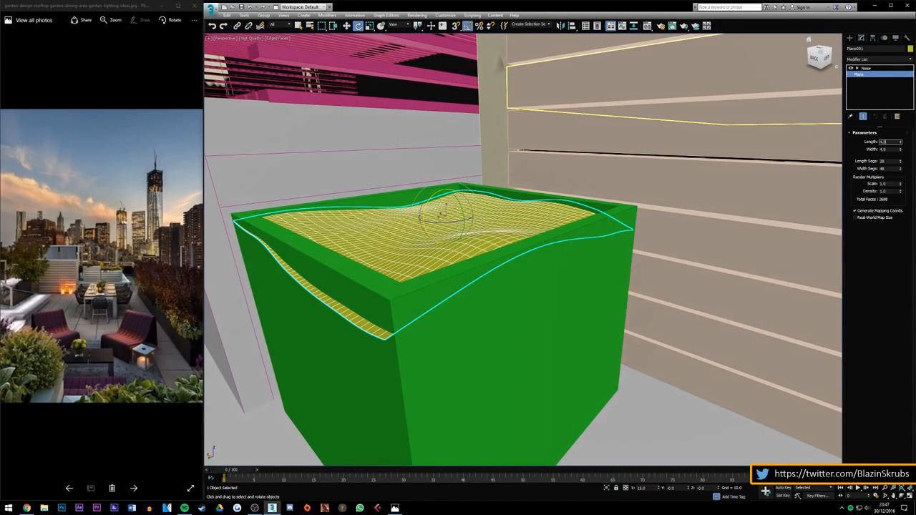
pyautogui.press('Return')
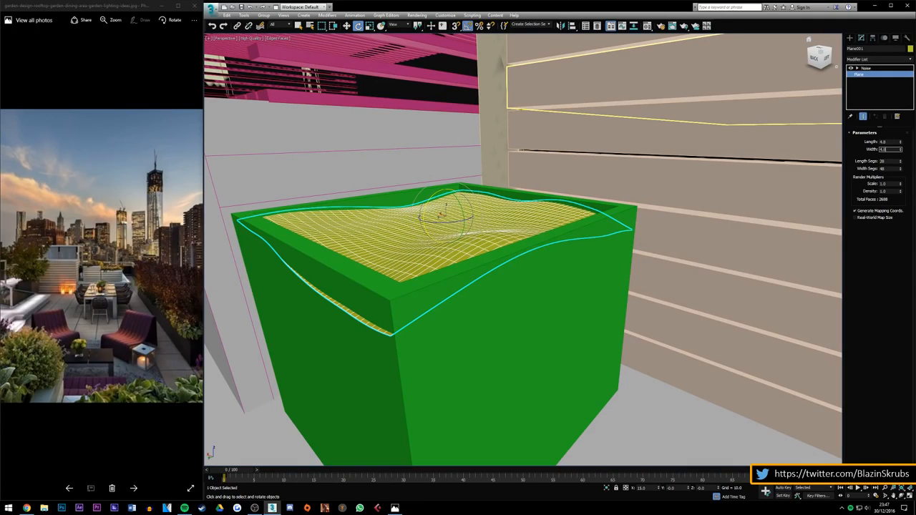
pyautogui.press('Return')
pyautogui.keyDown('alt'); pyautogui.moveTo(618, 247); pyautogui.dragTo(687, 283, button='middle'); pyautogui.keyUp('alt')
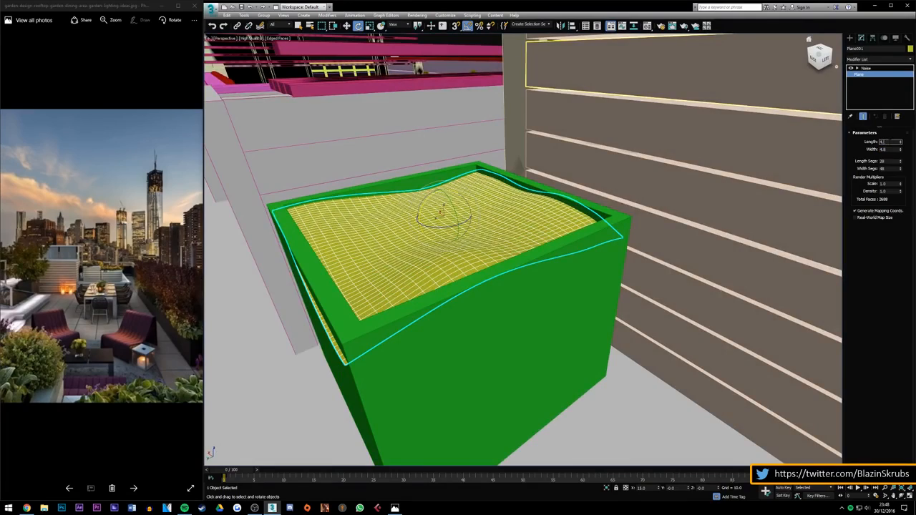
pyautogui.press('Tab')
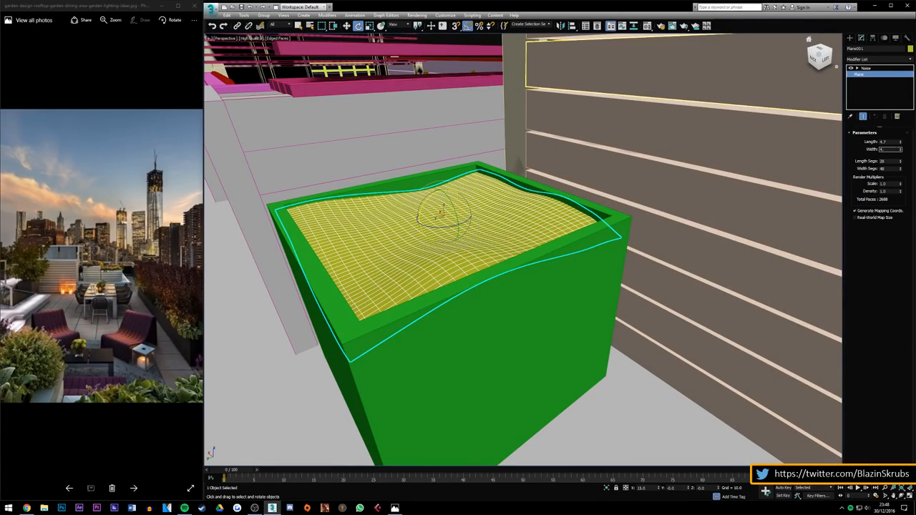
pyautogui.press('Return')
# Step: Set the soil plane's width segments to 28 and deselect the plane
pyautogui.keyDown('alt'); pyautogui.moveTo(618, 247); pyautogui.dragTo(594, 233, button='middle'); pyautogui.keyUp('alt')
pyautogui.scroll(-3, 593, 178)
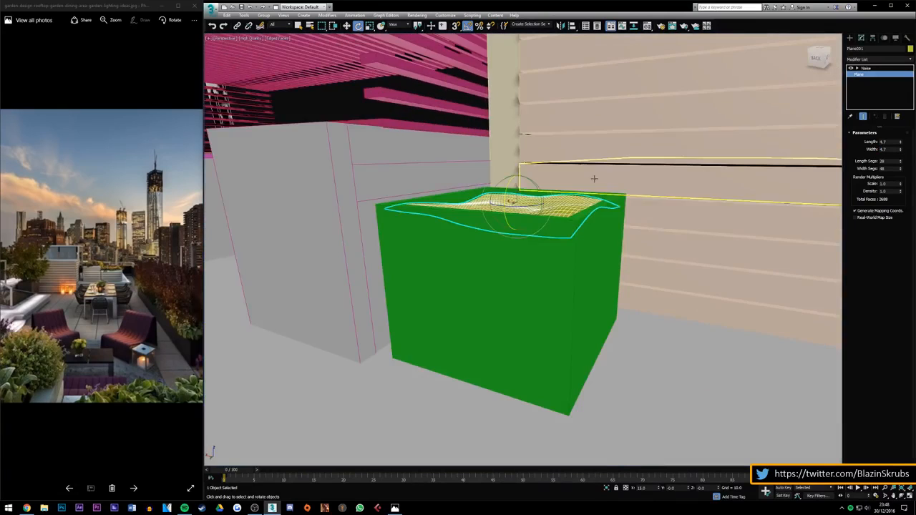
pyautogui.click(346, 26)
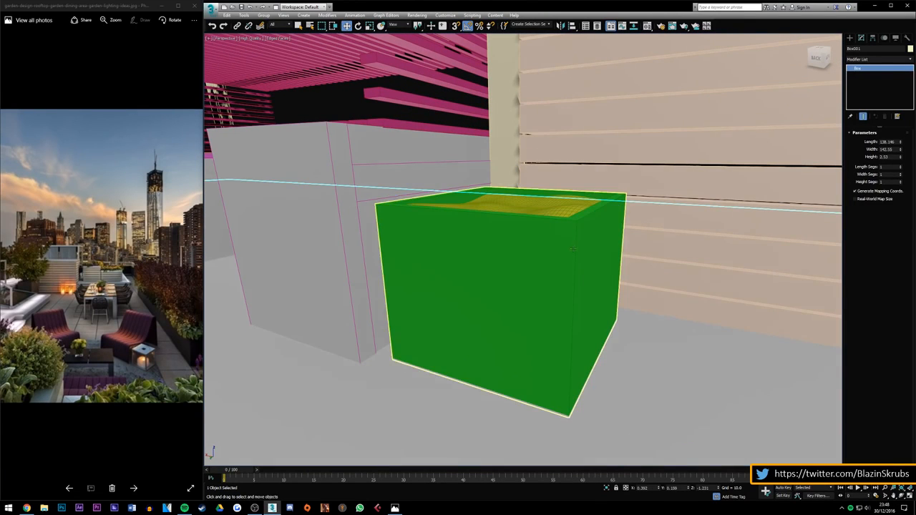
pyautogui.click(866, 68)
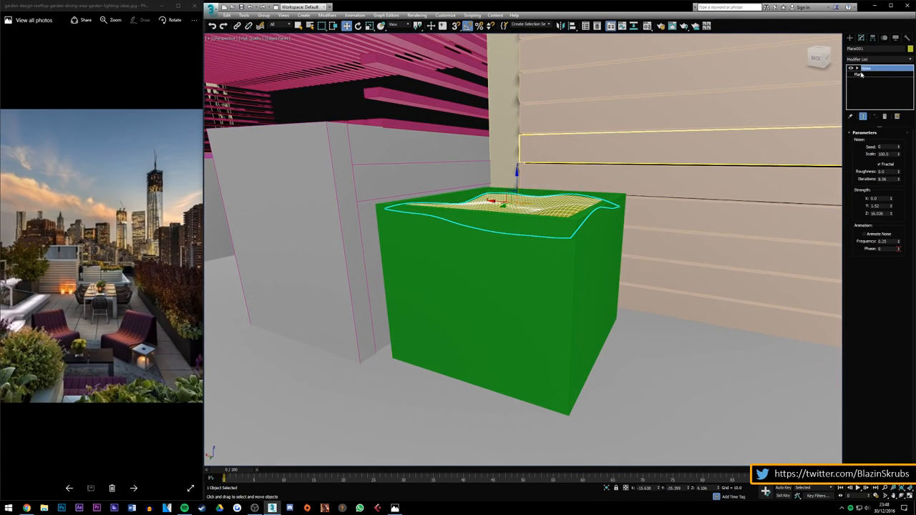
pyautogui.click(862, 74)
pyautogui.click(890, 168)
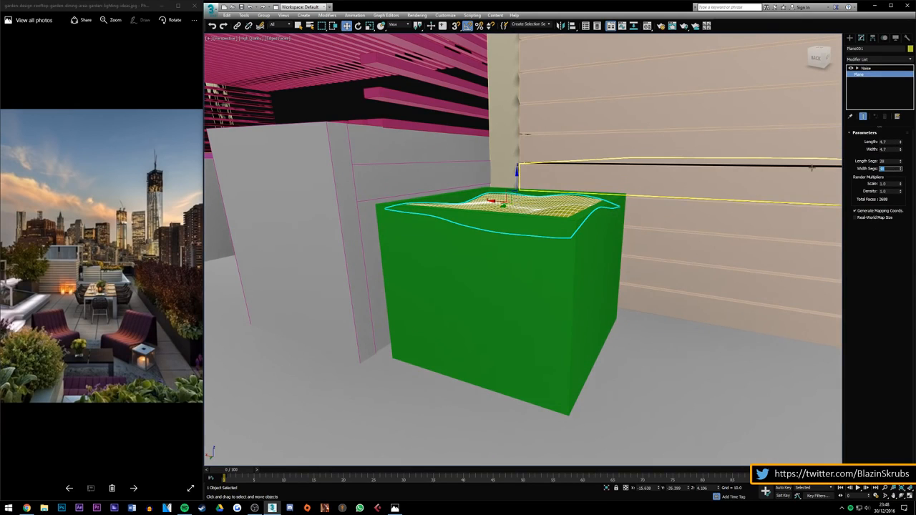
pyautogui.write('28')
pyautogui.press('Return')
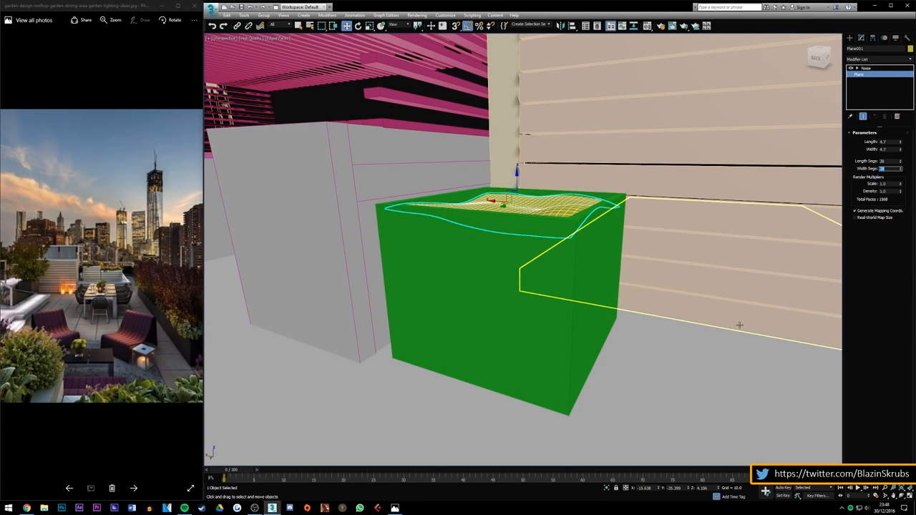
pyautogui.click(740, 323)
pyautogui.moveTo(818, 57)
pyautogui.mouseDown()
pyautogui.moveTo(826, 60)
pyautogui.moveTo(818, 58)
pyautogui.mouseUp()
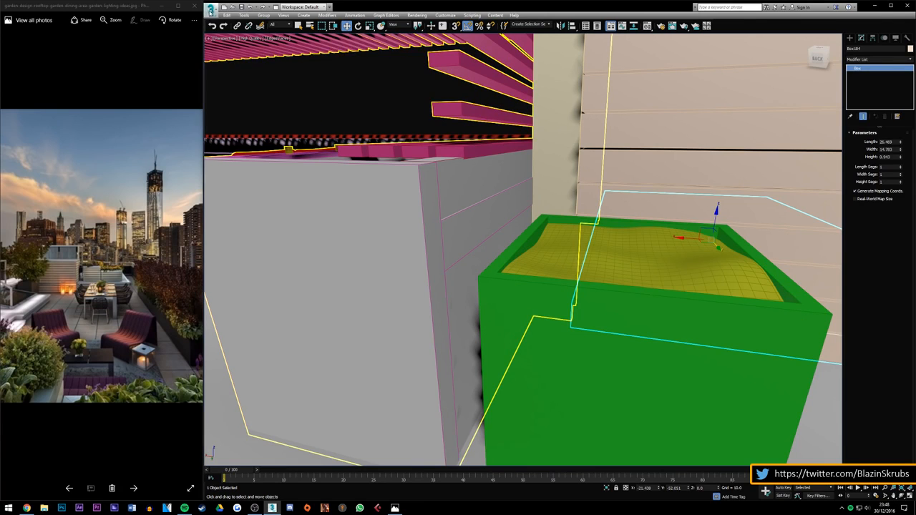
# Step: Start importing an external file and browse from Documents to the VideoCopilot, Models, Tree Models, Tree 1 folder
pyautogui.click(209, 9)
pyautogui.moveTo(237, 108)
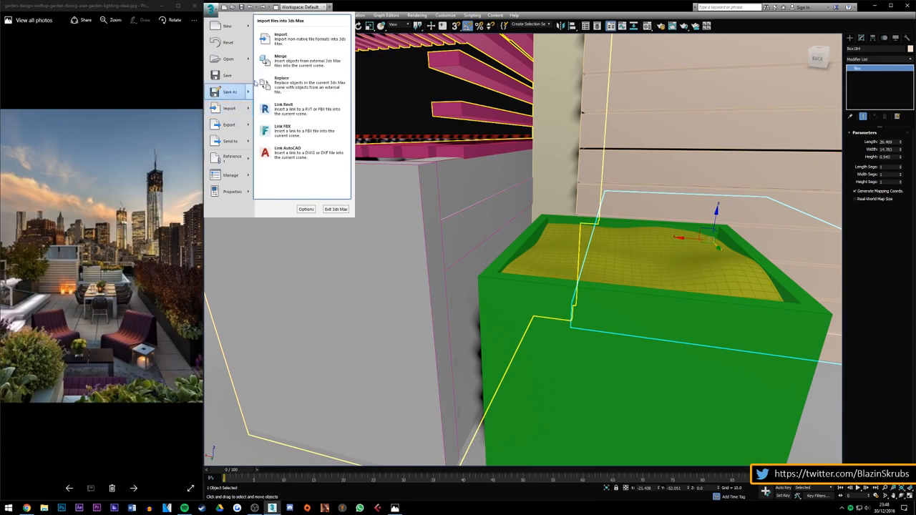
pyautogui.click(293, 39)
pyautogui.click(225, 90)
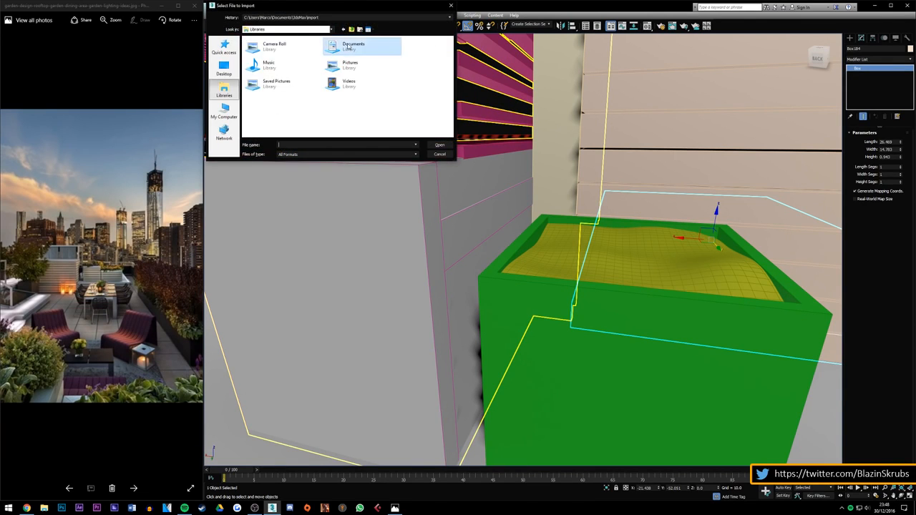
pyautogui.doubleClick(351, 46)
pyautogui.scroll(-3, 271, 111)
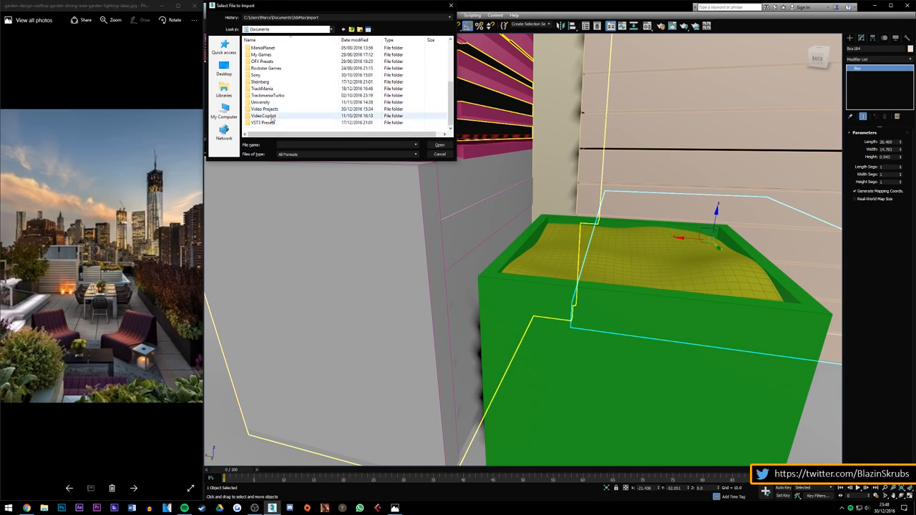
pyautogui.doubleClick(272, 118)
pyautogui.doubleClick(257, 68)
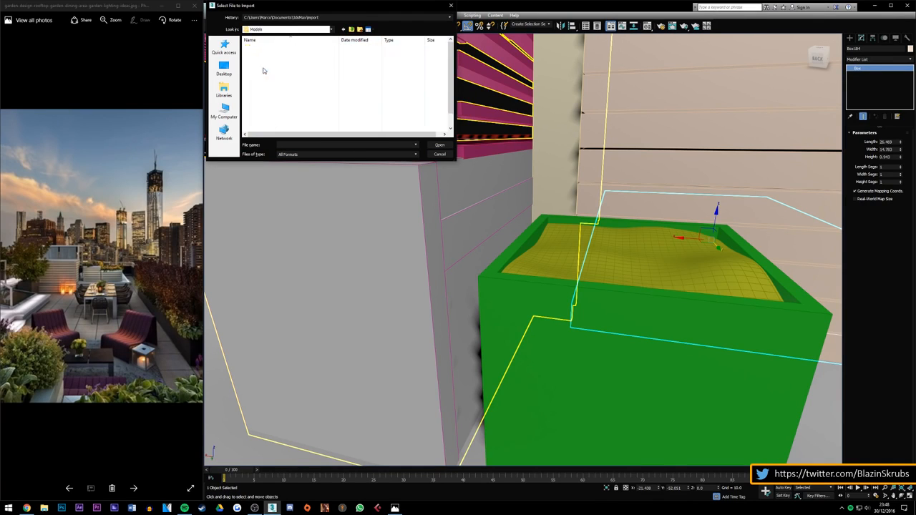
pyautogui.scroll(-3, 274, 108)
pyautogui.doubleClick(264, 115)
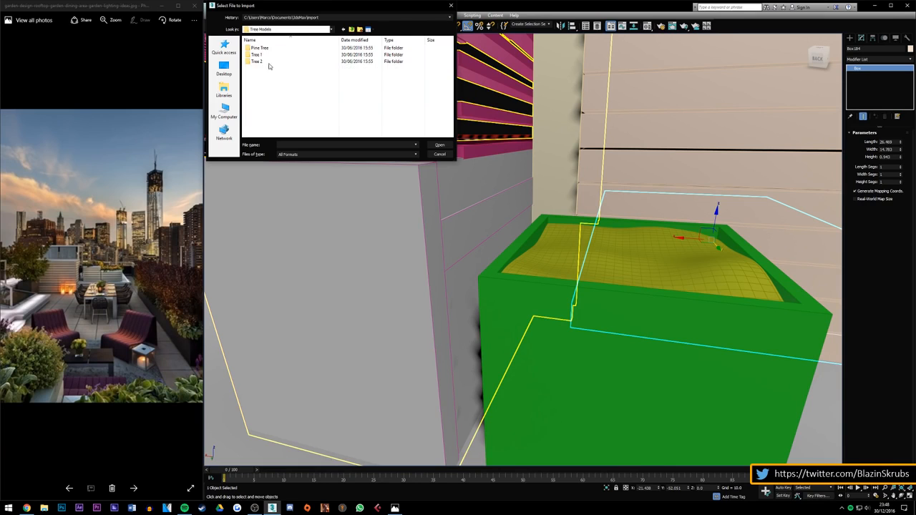
pyautogui.doubleClick(258, 54)
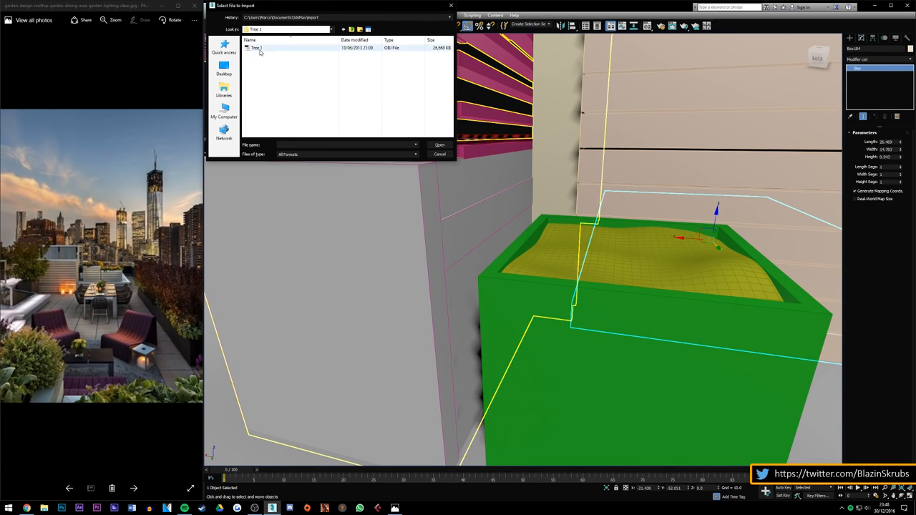
# Step: Import the Tree 1 OBJ file with its Branches and Leaves objects and dismiss the import summary
pyautogui.doubleClick(256, 48)
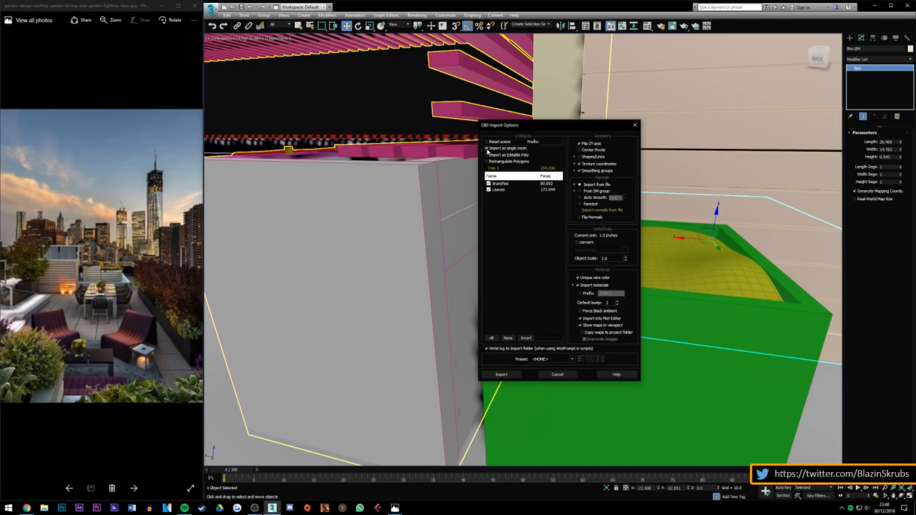
pyautogui.click(501, 374)
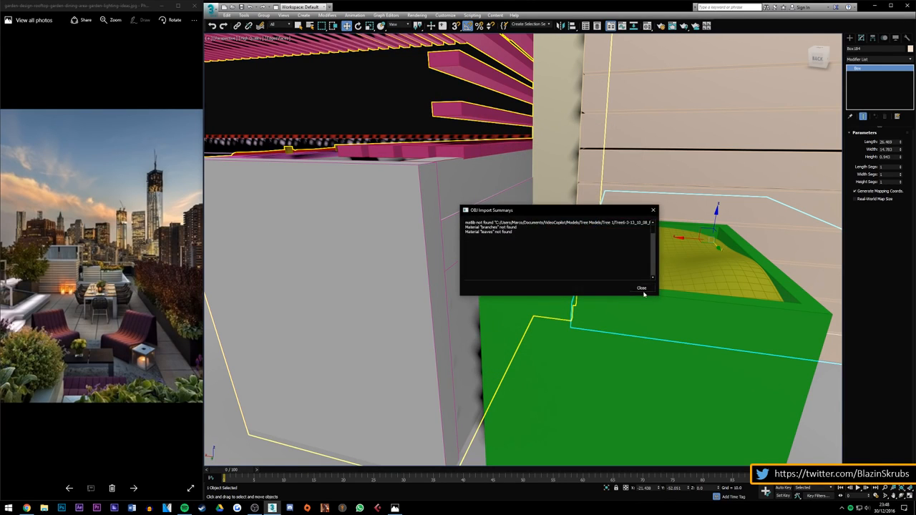
pyautogui.click(641, 289)
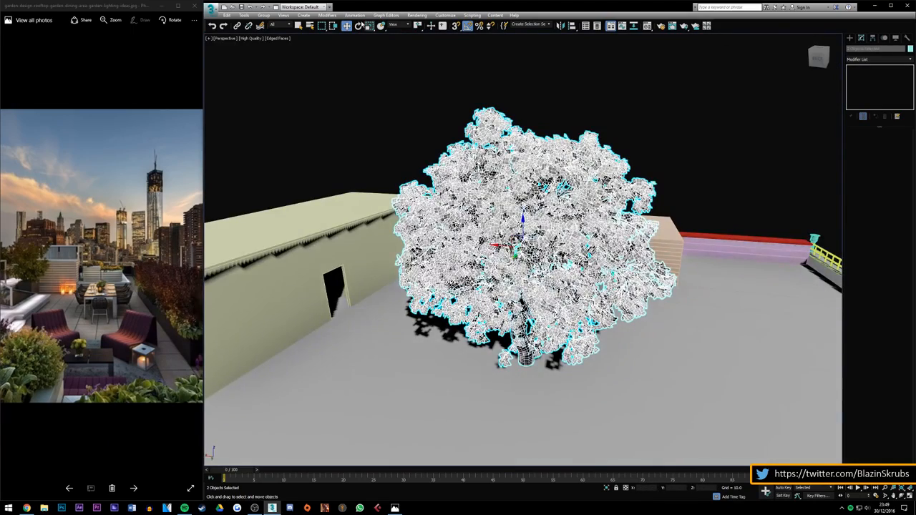
# Step: Group the imported tree's branches and leaves together under the default group name
pyautogui.click(264, 15)
pyautogui.click(271, 25)
pyautogui.press('Return')
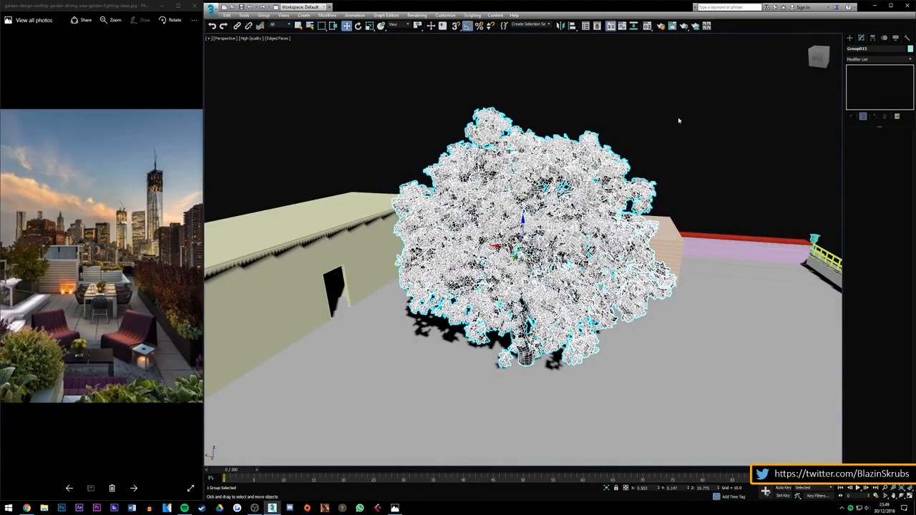
# Step: Scale the tree group down uniformly to suit the size of the rooftop garden
pyautogui.click(819, 55)
pyautogui.moveTo(819, 55); pyautogui.dragTo(610, 68)
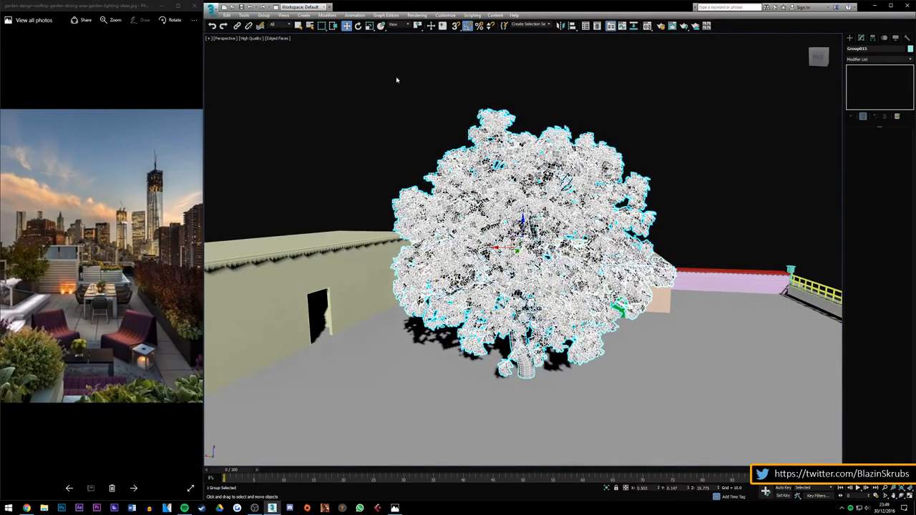
pyautogui.click(370, 26)
pyautogui.moveTo(522, 233); pyautogui.dragTo(533, 293)
pyautogui.scroll(3, 674, 353)
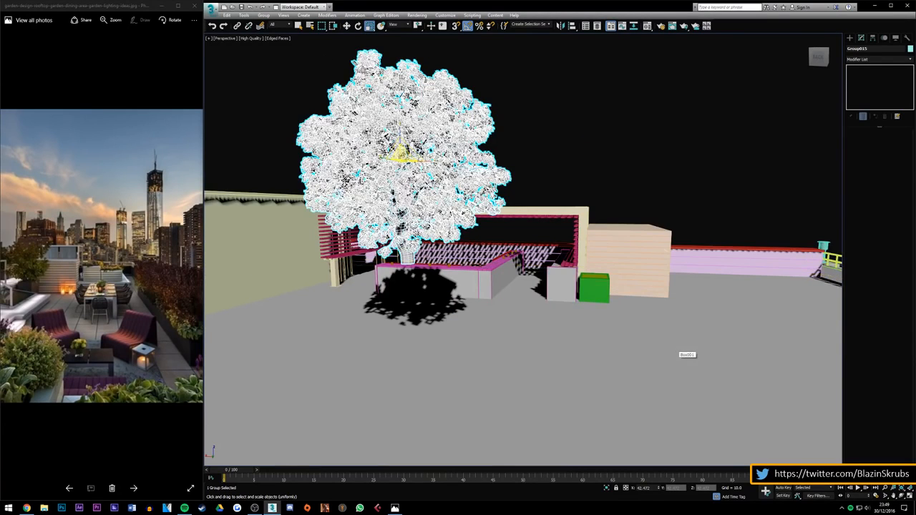
# Step: Move the scaled tree group across the roof towards the green planter beside the slatted wall
pyautogui.click(346, 25)
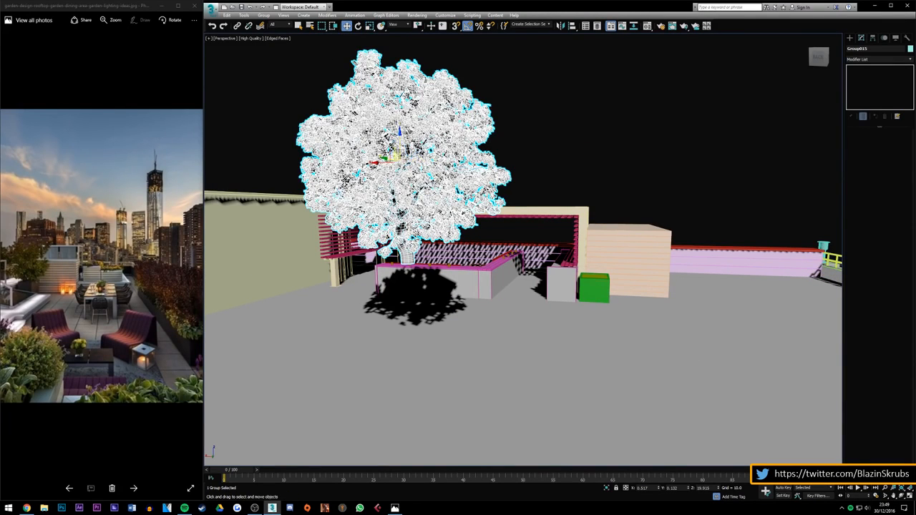
pyautogui.moveTo(394, 155); pyautogui.dragTo(600, 225)
pyautogui.moveTo(818, 56); pyautogui.dragTo(401, 164)
pyautogui.scroll(-5, 401, 164)
pyautogui.scroll(6, 675, 236)
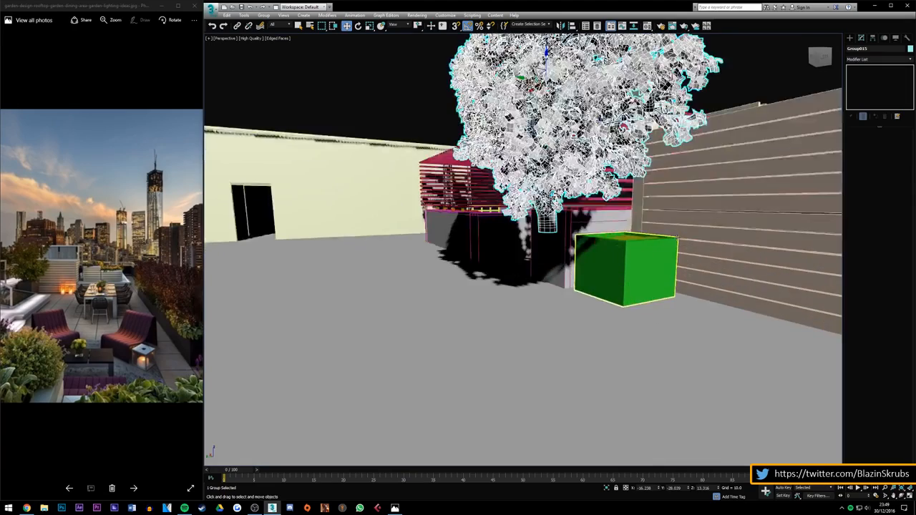
pyautogui.scroll(-3, 528, 303)
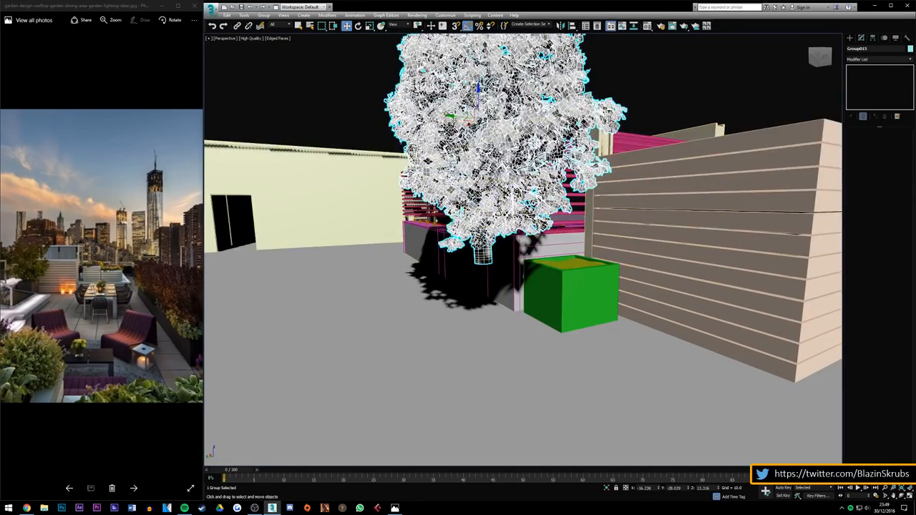
# Step: Position the tree so its trunk base sits in the green planter's soil, and deselect it
pyautogui.moveTo(466, 120); pyautogui.dragTo(568, 130)
pyautogui.hotkey('ctrl', 'z')
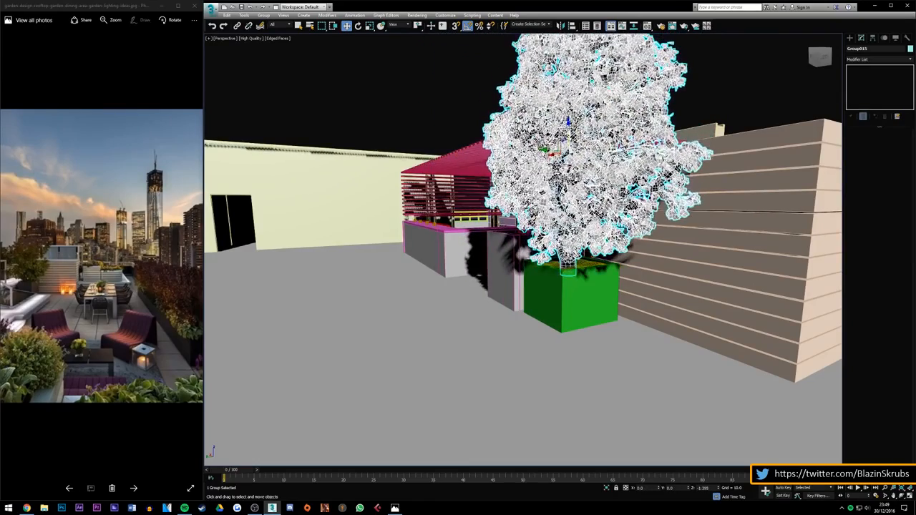
pyautogui.click(824, 57)
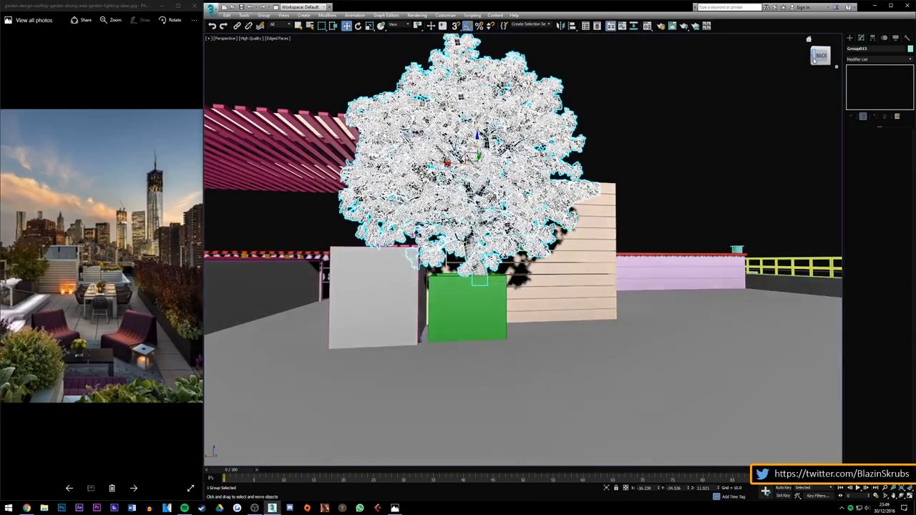
pyautogui.moveTo(814, 60)
pyautogui.mouseDown()
pyautogui.moveTo(851, 72)
pyautogui.moveTo(816, 58)
pyautogui.mouseUp()
pyautogui.click(728, 123)
pyautogui.scroll(-3, 552, 269)
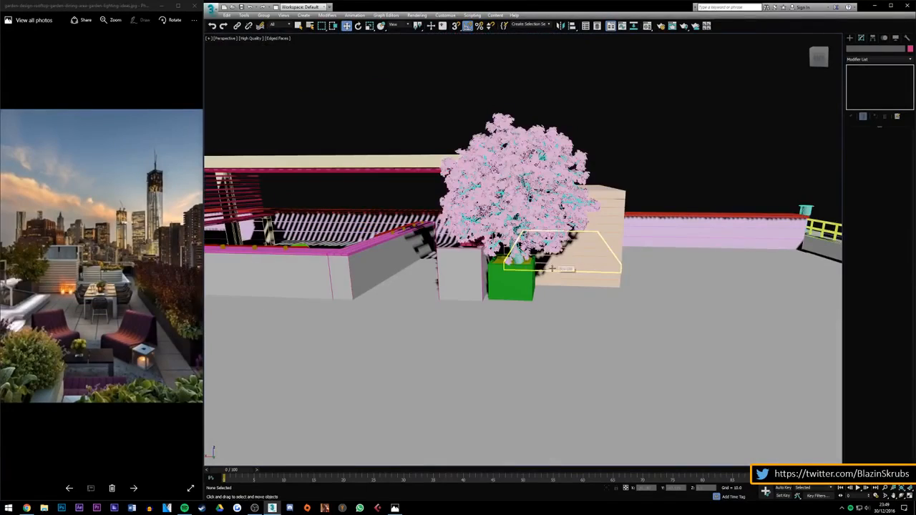
# Step: Turn off edged faces in the perspective viewport and view the planted tree from several sides
pyautogui.click(277, 38)
pyautogui.click(290, 112)
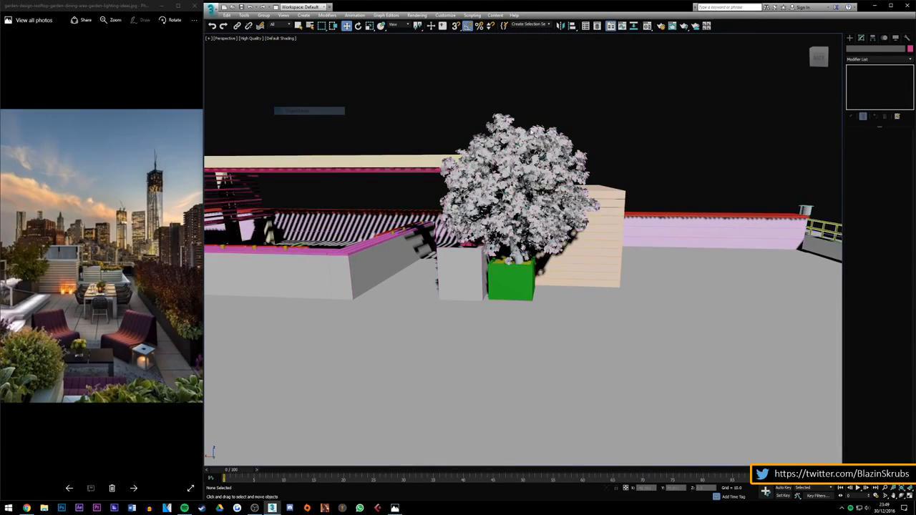
pyautogui.moveTo(818, 58); pyautogui.dragTo(842, 60)
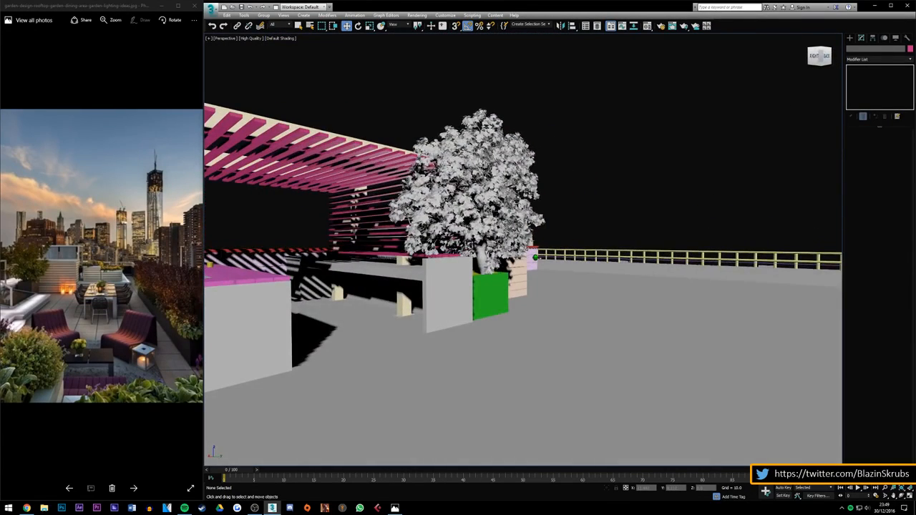
pyautogui.keyDown('alt'); pyautogui.moveTo(535, 258); pyautogui.dragTo(505, 269, button='middle'); pyautogui.keyUp('alt')
# Step: Import the Tree 2 OBJ from the Tree Models folder, skipping the Leaves object in the name conflict
pyautogui.click(211, 8)
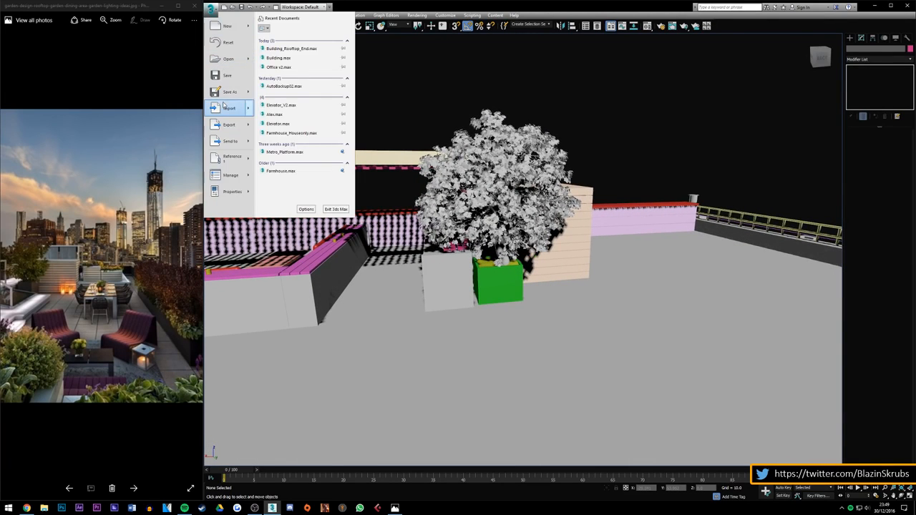
pyautogui.moveTo(231, 106)
pyautogui.click(285, 51)
pyautogui.click(326, 30)
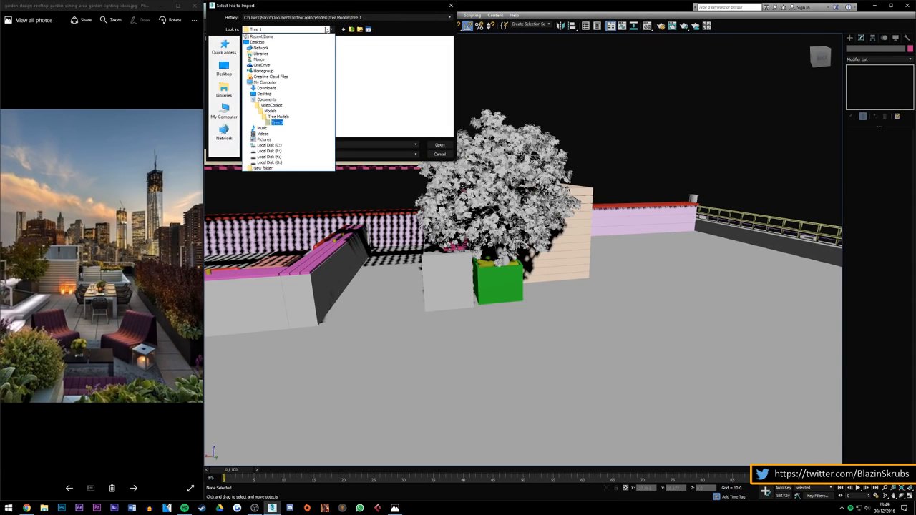
pyautogui.click(275, 117)
pyautogui.doubleClick(259, 66)
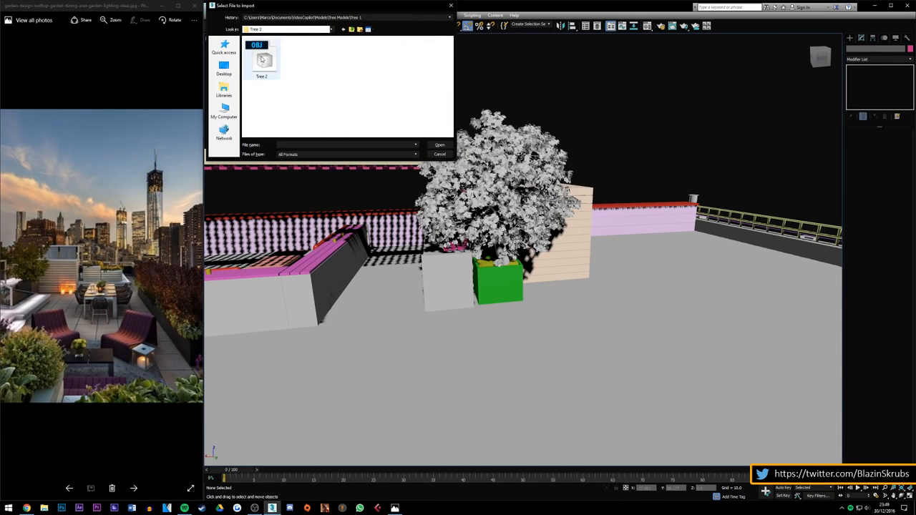
pyautogui.doubleClick(258, 57)
pyautogui.click(501, 373)
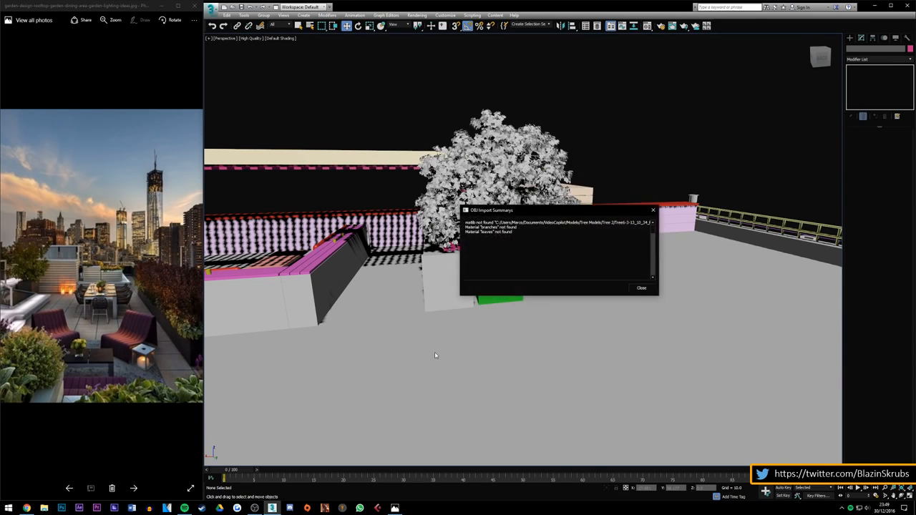
pyautogui.click(642, 288)
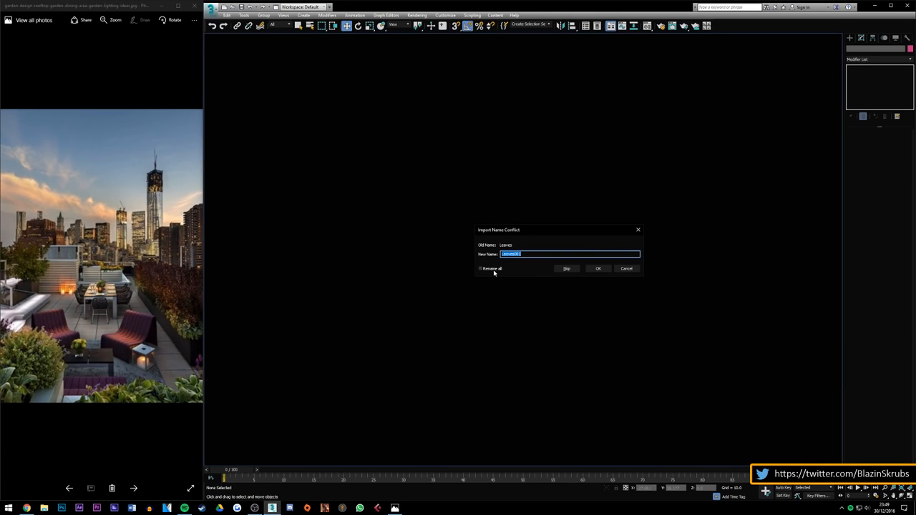
pyautogui.click(567, 269)
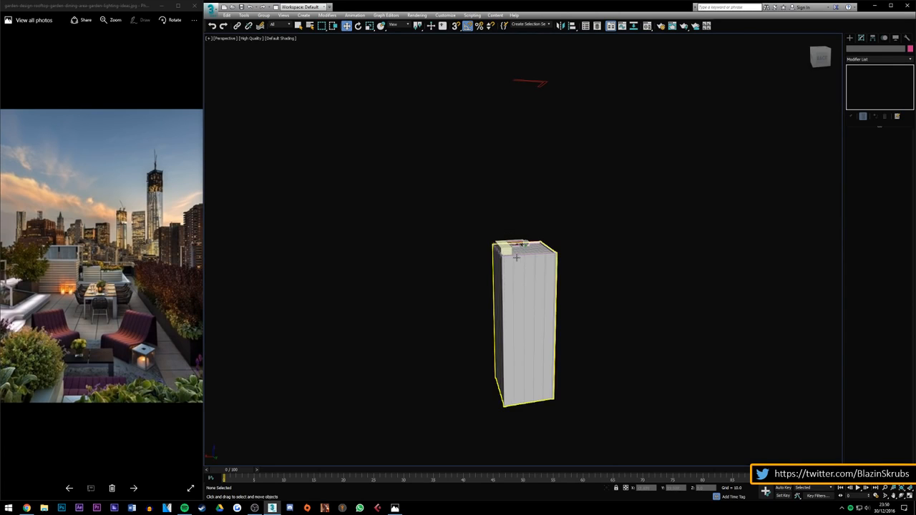
# Step: Select the stray line shape floating high above the building and delete it
pyautogui.scroll(5, 521, 246)
pyautogui.scroll(2, 521, 247)
pyautogui.scroll(-10, 512, 275)
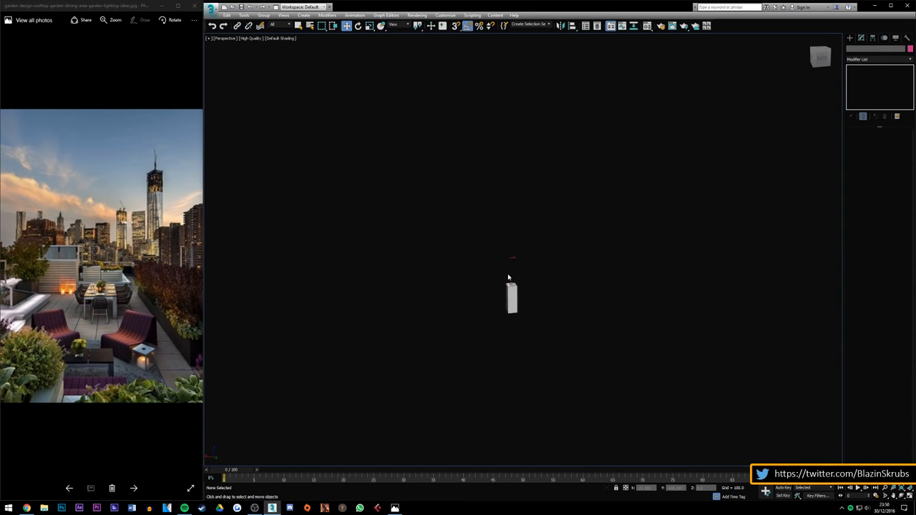
pyautogui.scroll(5, 507, 274)
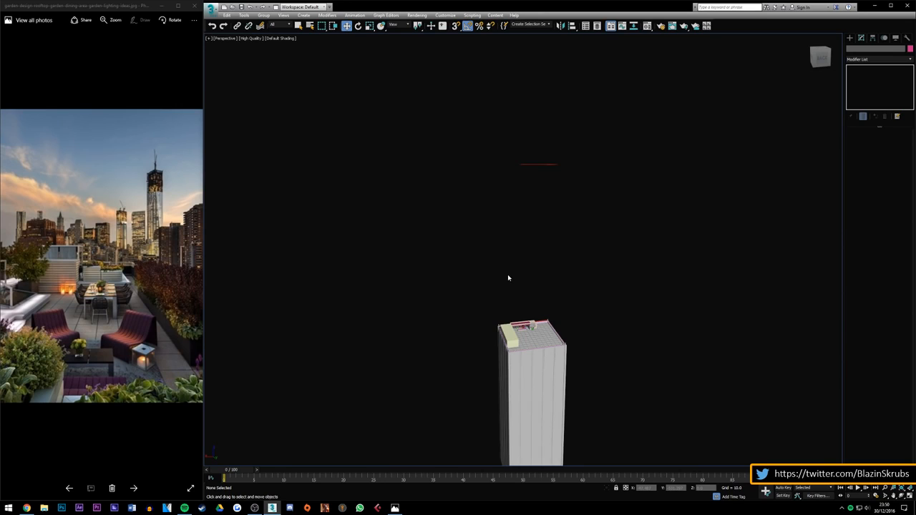
pyautogui.moveTo(509, 144); pyautogui.dragTo(578, 184)
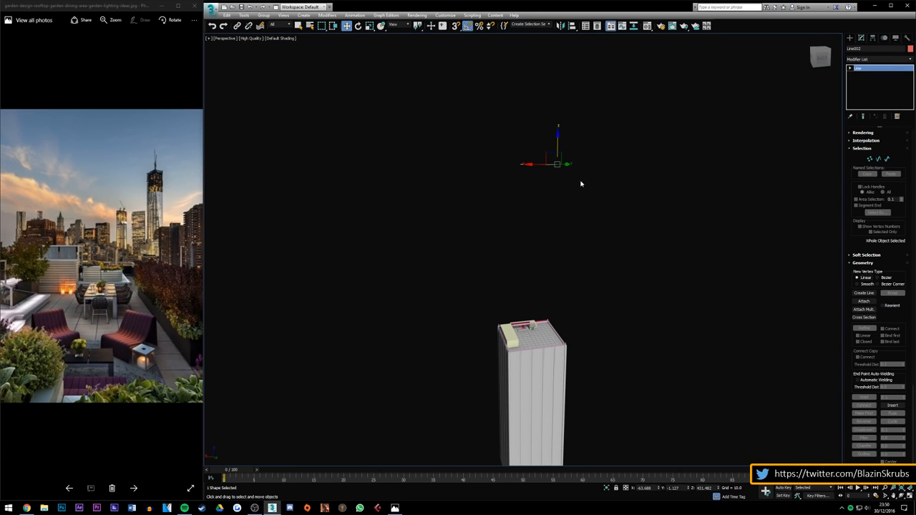
pyautogui.click(818, 58)
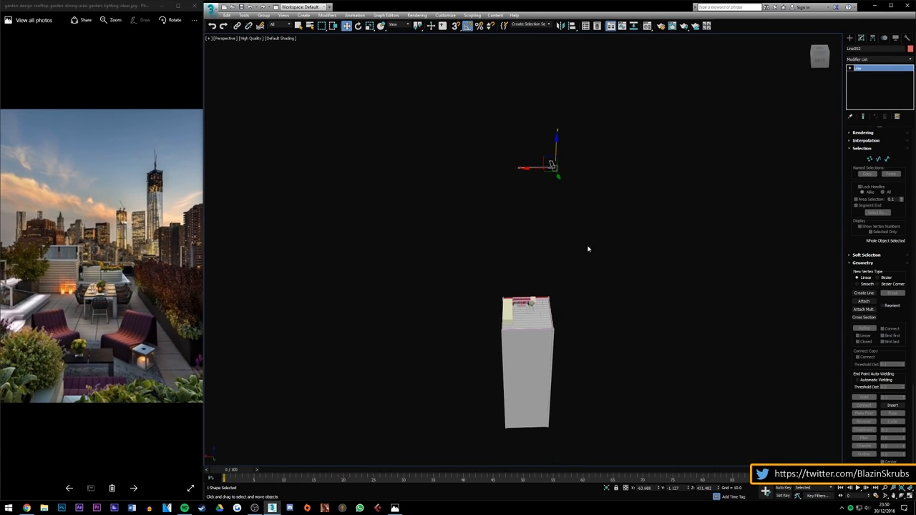
pyautogui.press('Delete')
pyautogui.scroll(10, 532, 319)
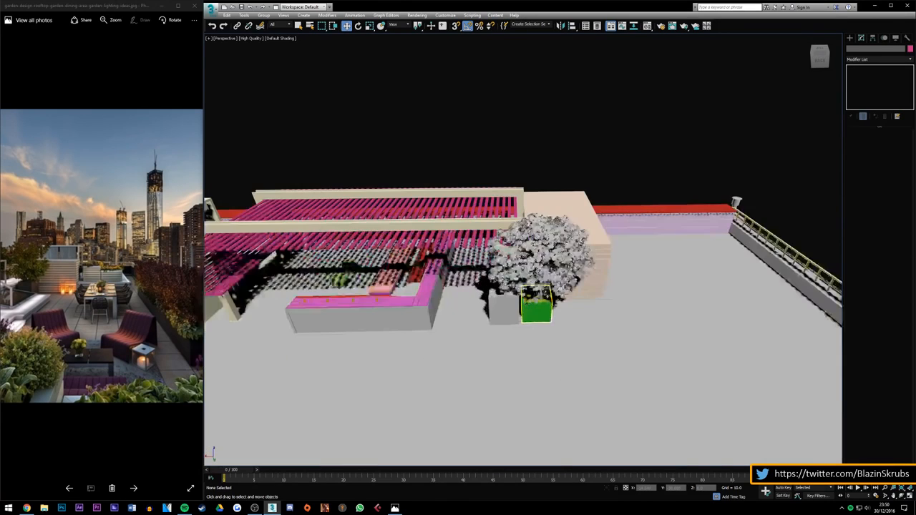
pyautogui.scroll(-5, 537, 272)
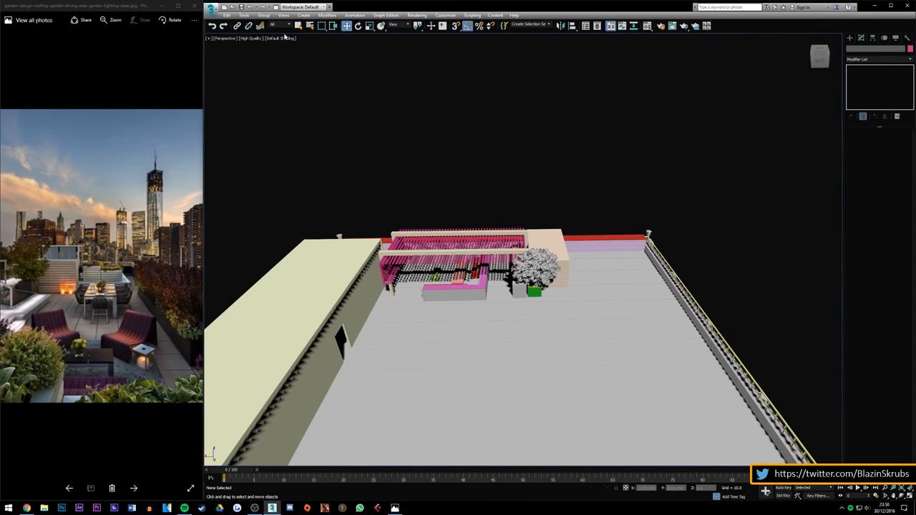
# Step: Look through the default layer's objects in the scene selection list and close it without selecting anything
pyautogui.click(310, 26)
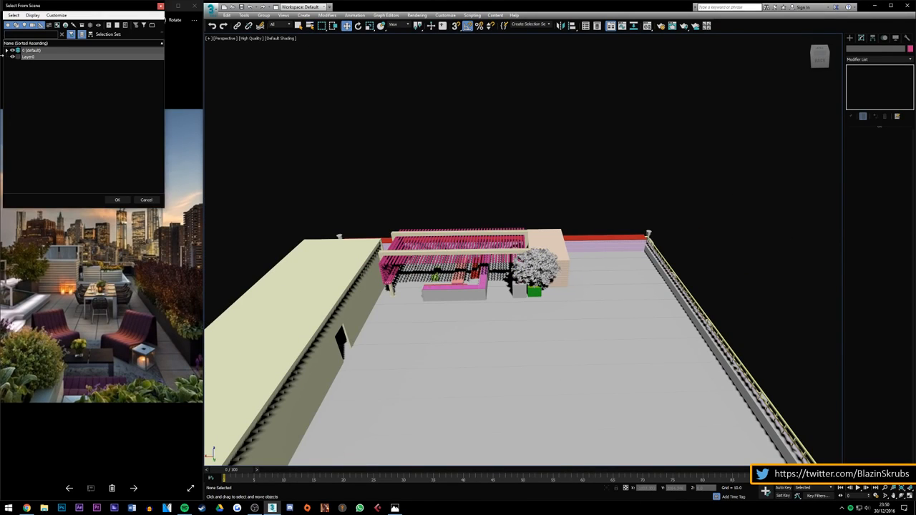
pyautogui.click(7, 51)
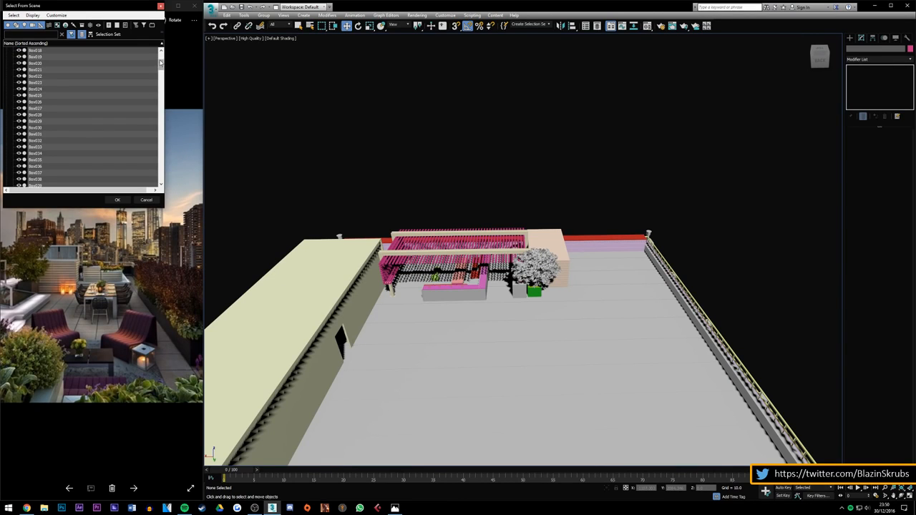
pyautogui.moveTo(162, 113); pyautogui.dragTo(160, 180)
pyautogui.click(146, 201)
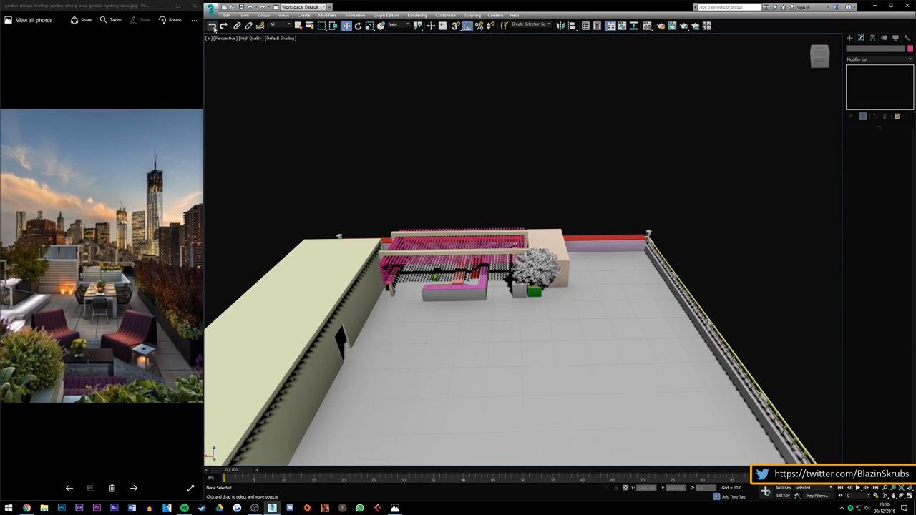
# Step: Delete the existing tree from the soil-filled green planter beside the pergola
pyautogui.click(209, 7)
pyautogui.click(538, 270)
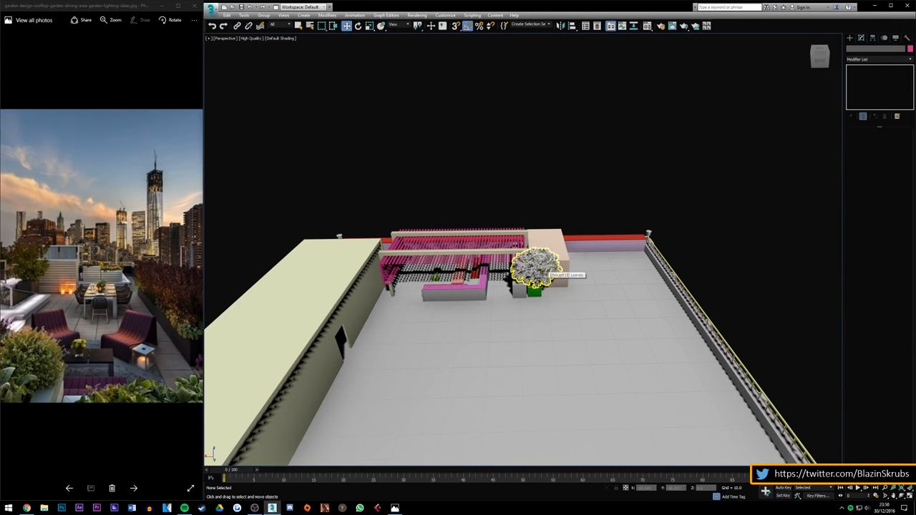
pyautogui.click(539, 271)
pyautogui.press('Delete')
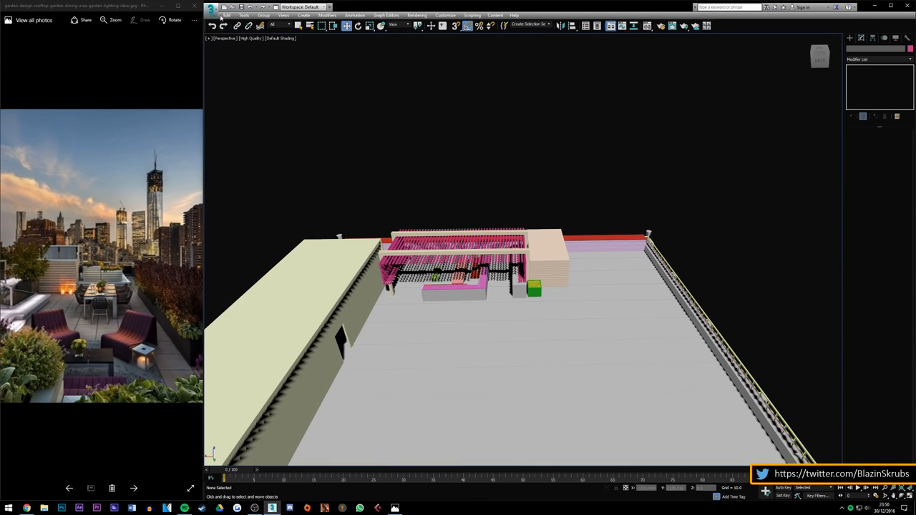
# Step: Import the Tree 2 OBJ with both its Branches and Leaves objects
pyautogui.click(210, 7)
pyautogui.moveTo(236, 107)
pyautogui.click(286, 39)
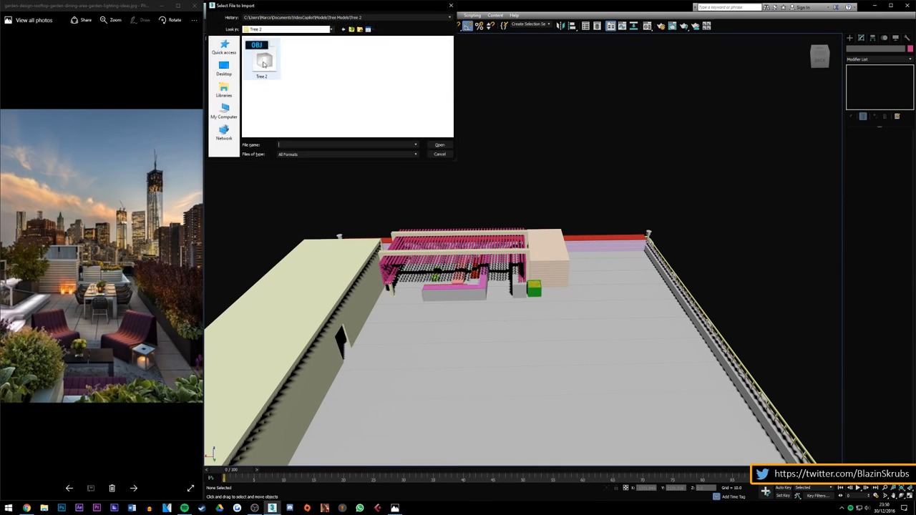
pyautogui.doubleClick(264, 63)
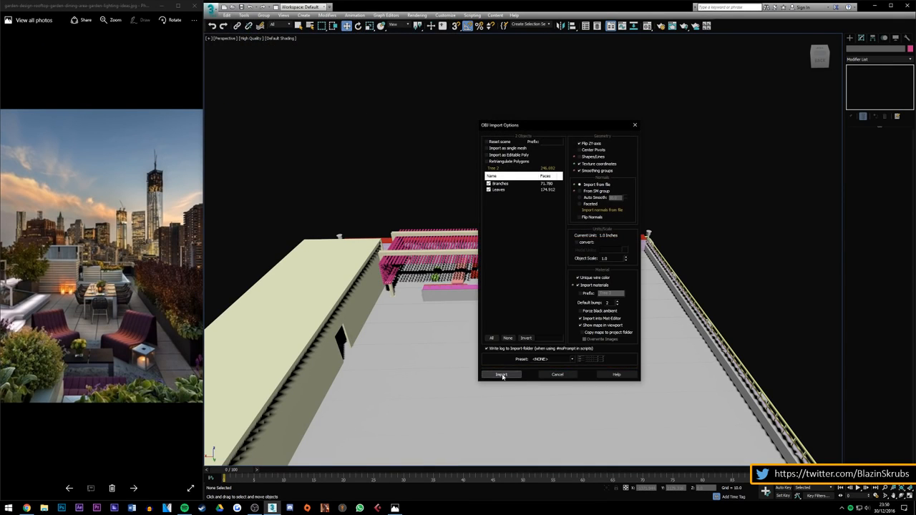
pyautogui.click(501, 375)
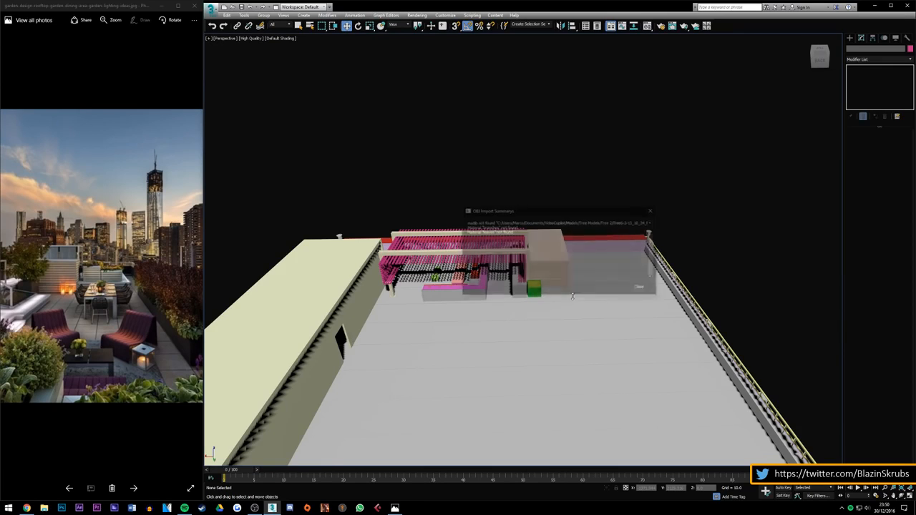
pyautogui.click(641, 289)
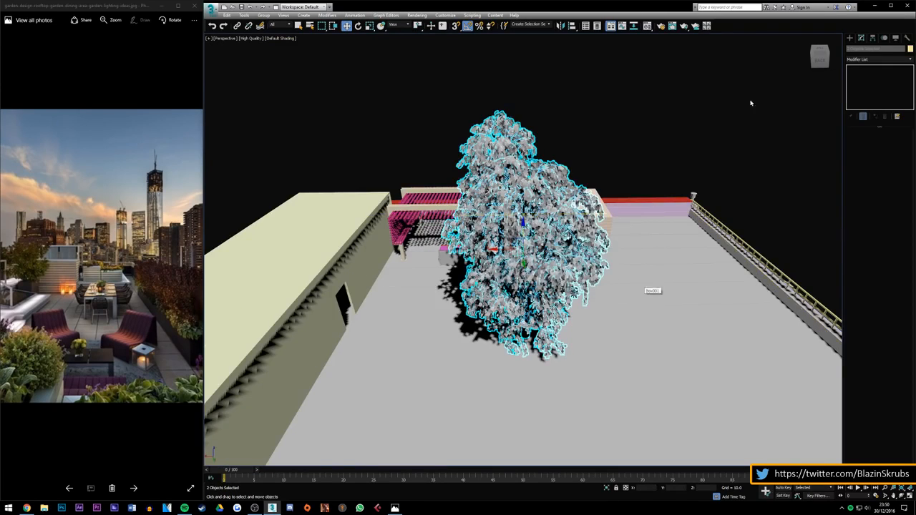
# Step: Scale the imported tree down uniformly to roughly half its size
pyautogui.click(812, 47)
pyautogui.moveTo(816, 58)
pyautogui.mouseDown()
pyautogui.moveTo(752, 42)
pyautogui.moveTo(733, 49)
pyautogui.moveTo(833, 55)
pyautogui.mouseUp()
pyautogui.click(369, 26)
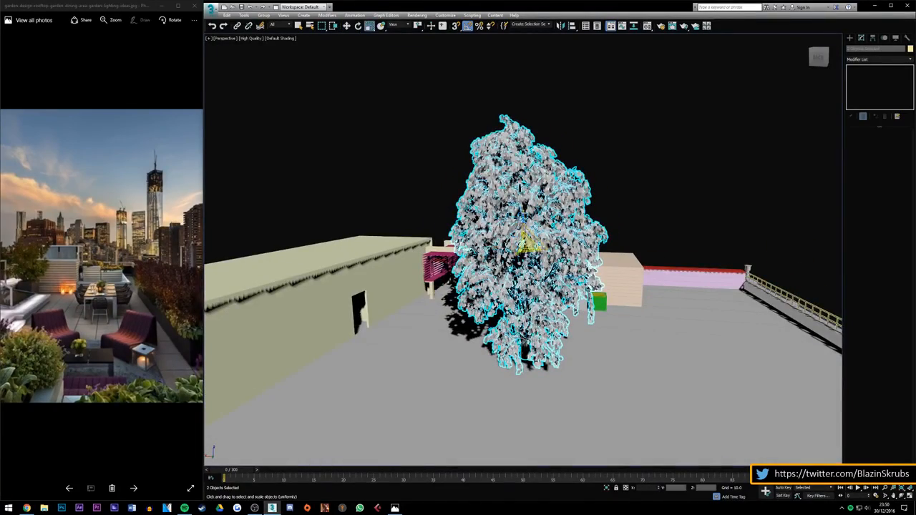
pyautogui.moveTo(527, 247); pyautogui.dragTo(621, 370)
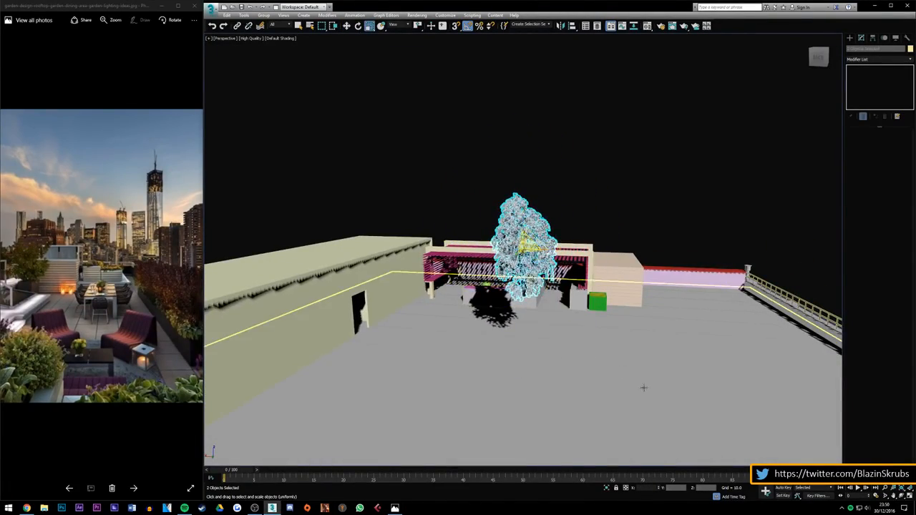
# Step: Move the scaled tree over the green planter and lower its trunk into the soil
pyautogui.scroll(5, 624, 298)
pyautogui.click(347, 26)
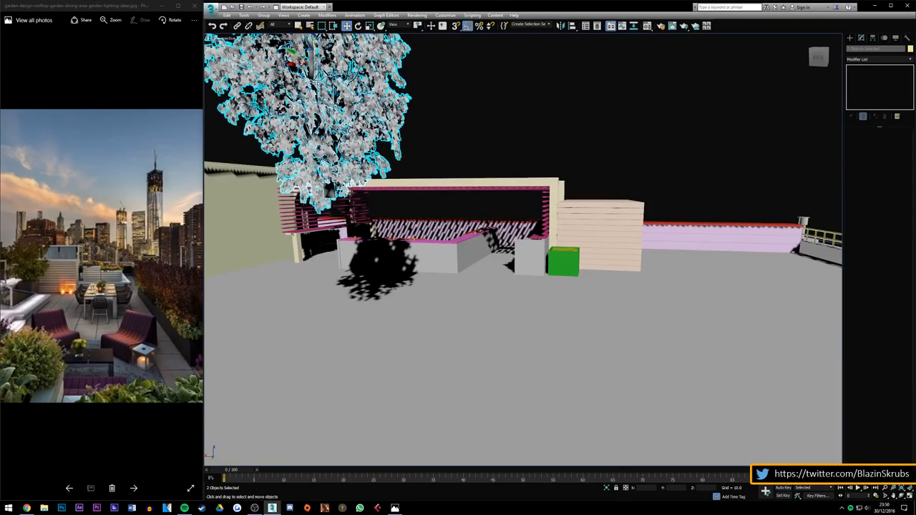
pyautogui.moveTo(312, 44); pyautogui.dragTo(650, 116)
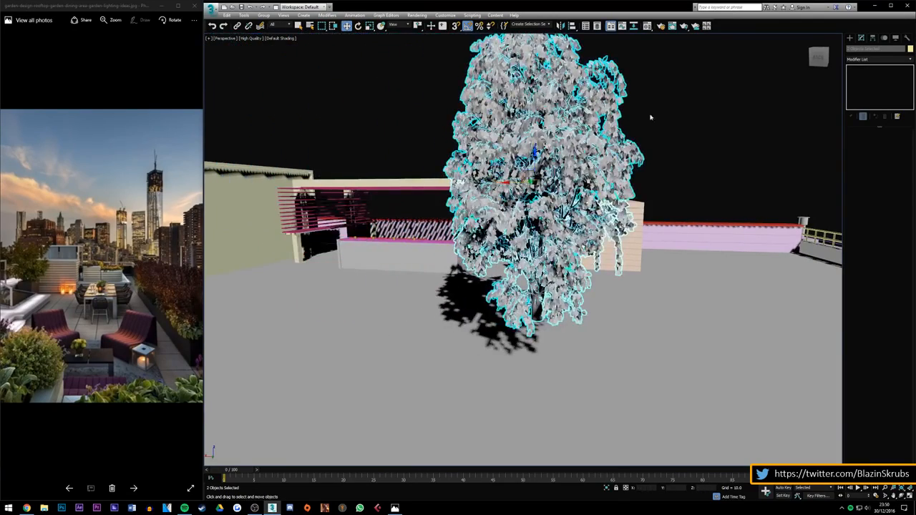
pyautogui.click(808, 39)
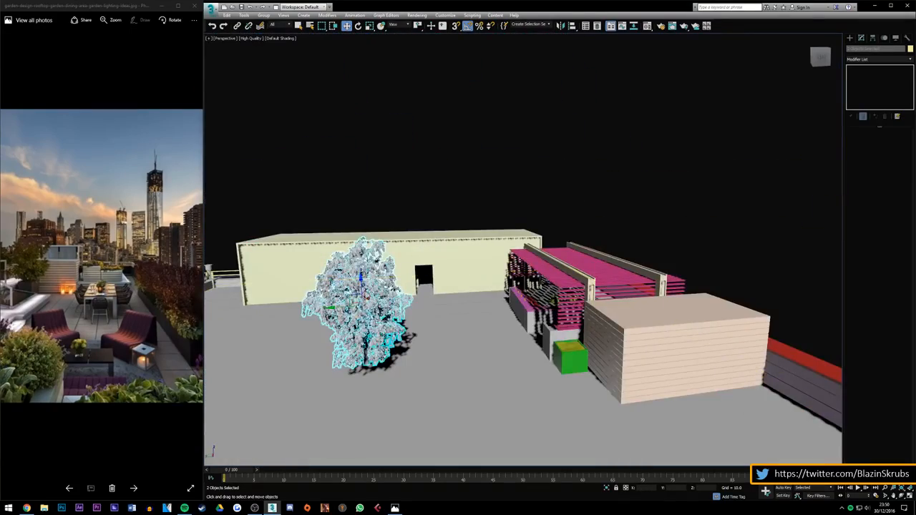
pyautogui.moveTo(332, 307); pyautogui.dragTo(543, 309)
pyautogui.scroll(8, 573, 368)
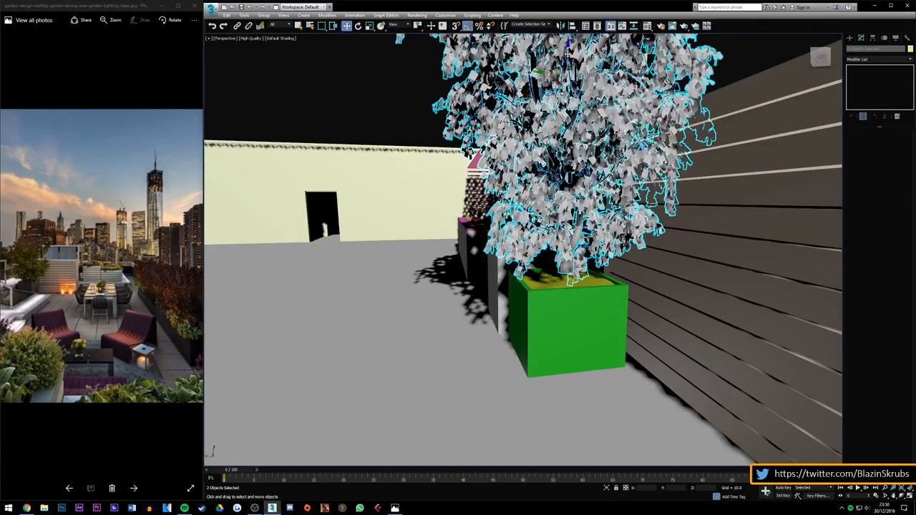
pyautogui.moveTo(567, 54); pyautogui.dragTo(568, 70)
# Step: Try to scale down only the tree's Leaves object, and undo the scaling
pyautogui.click(809, 39)
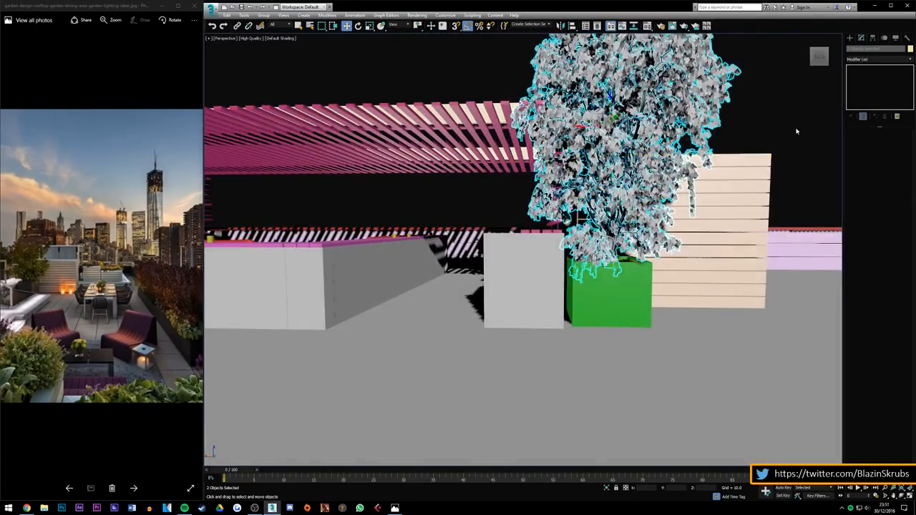
pyautogui.click(757, 135)
pyautogui.moveTo(822, 52)
pyautogui.mouseDown()
pyautogui.moveTo(861, 69)
pyautogui.moveTo(854, 85)
pyautogui.moveTo(819, 59)
pyautogui.mouseUp()
pyautogui.click(726, 107)
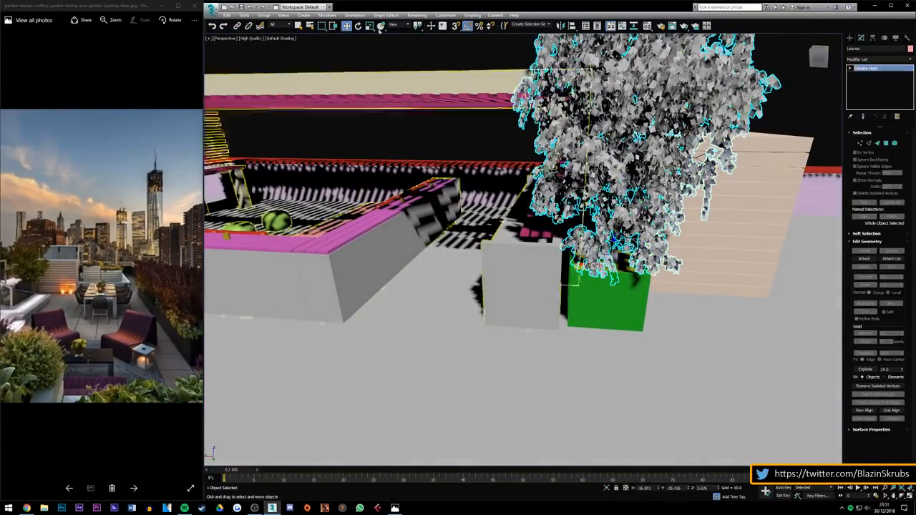
pyautogui.press('r')
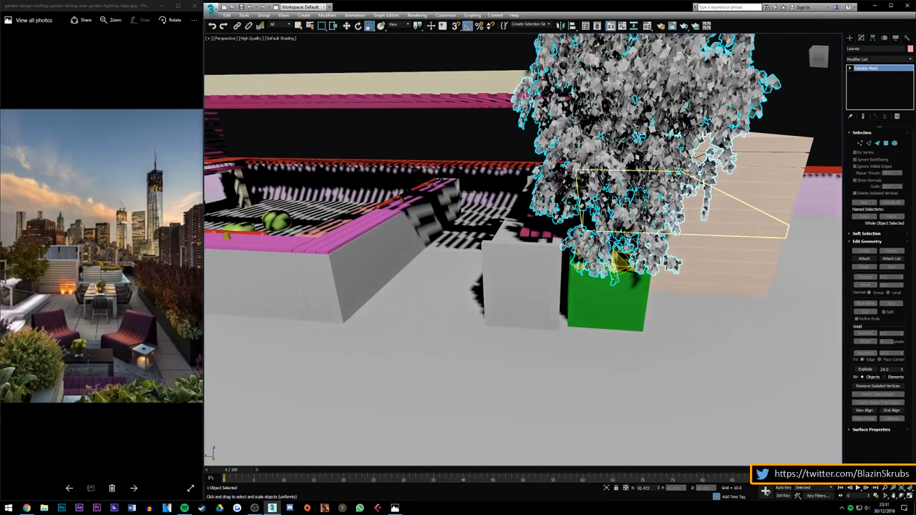
pyautogui.scroll(-3, 590, 225)
pyautogui.moveTo(614, 250); pyautogui.dragTo(612, 271)
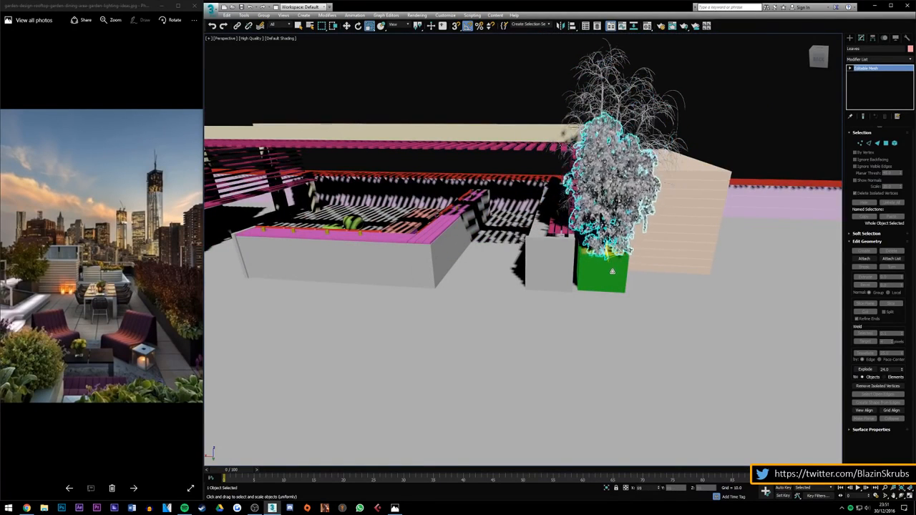
pyautogui.hotkey('ctrl', 'z')
pyautogui.hotkey('ctrl', 'z')
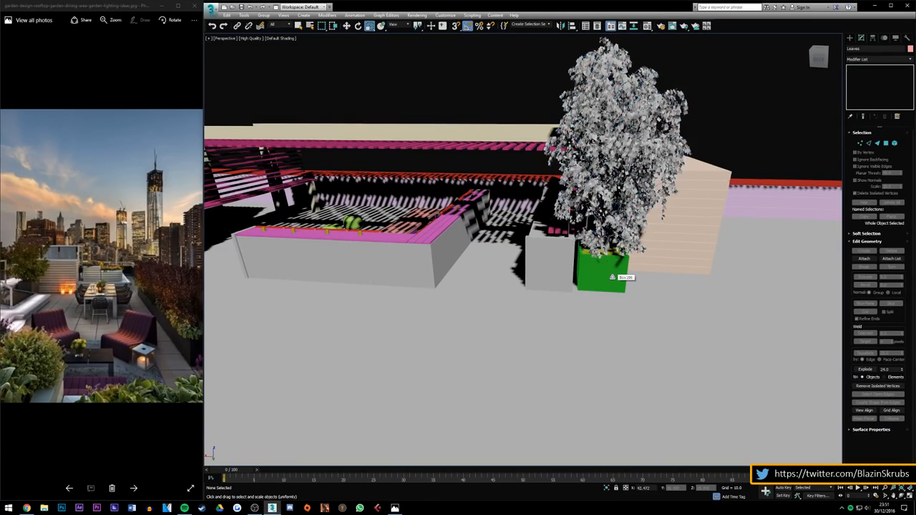
# Step: Select the tree's leaves and branches together and combine them into one group
pyautogui.moveTo(687, 36); pyautogui.dragTo(464, 105)
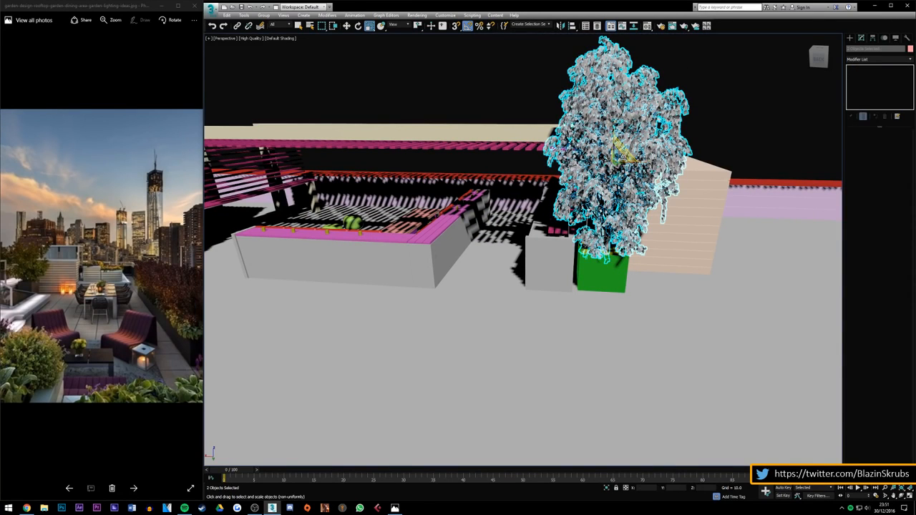
pyautogui.click(264, 14)
pyautogui.click(265, 25)
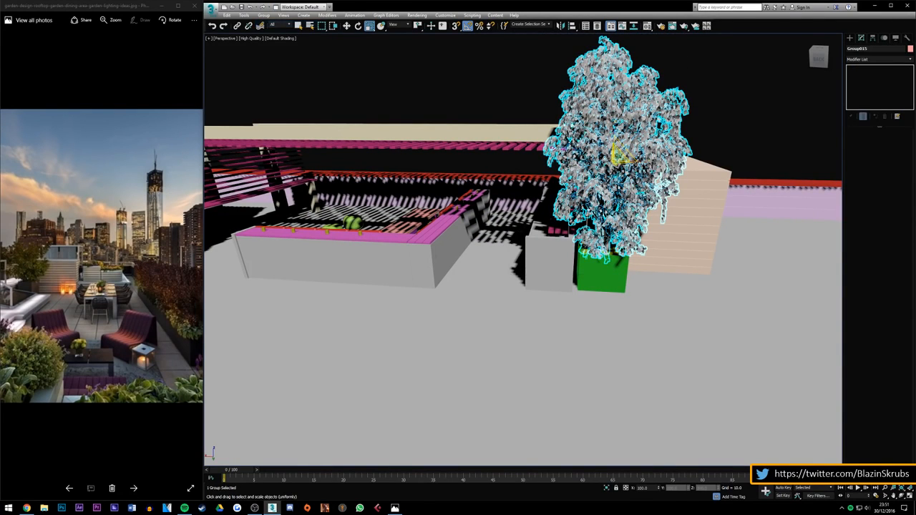
# Step: Try scaling the tree group down and lowering it onto the planter's soil, and undo both changes
pyautogui.moveTo(619, 156); pyautogui.dragTo(620, 187)
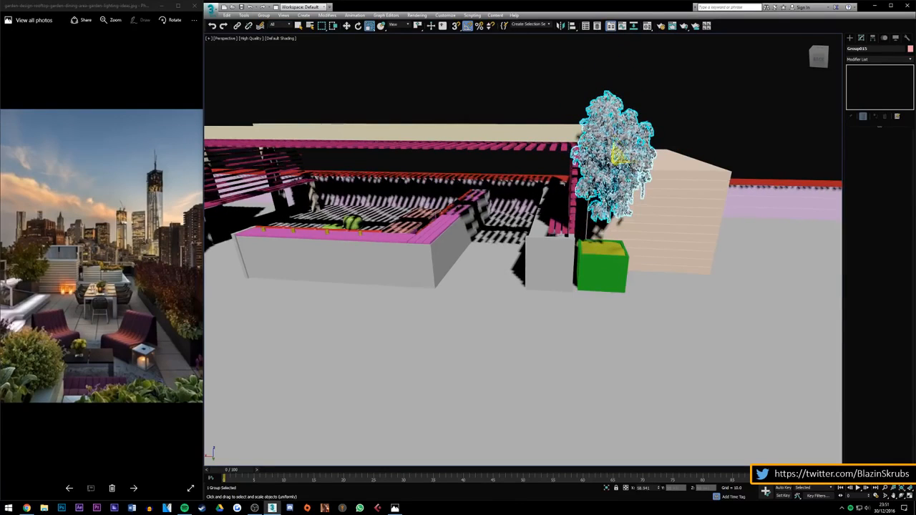
pyautogui.click(346, 26)
pyautogui.scroll(4, 670, 233)
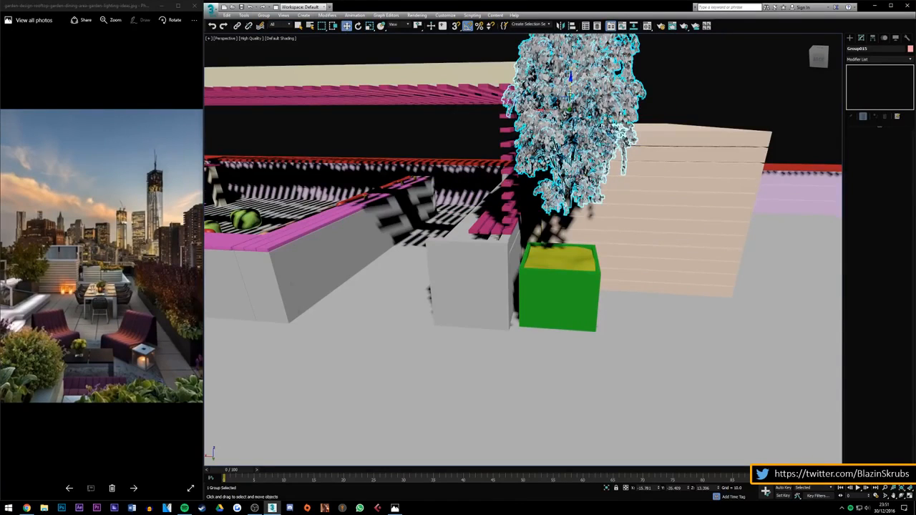
pyautogui.moveTo(570, 76); pyautogui.dragTo(567, 147)
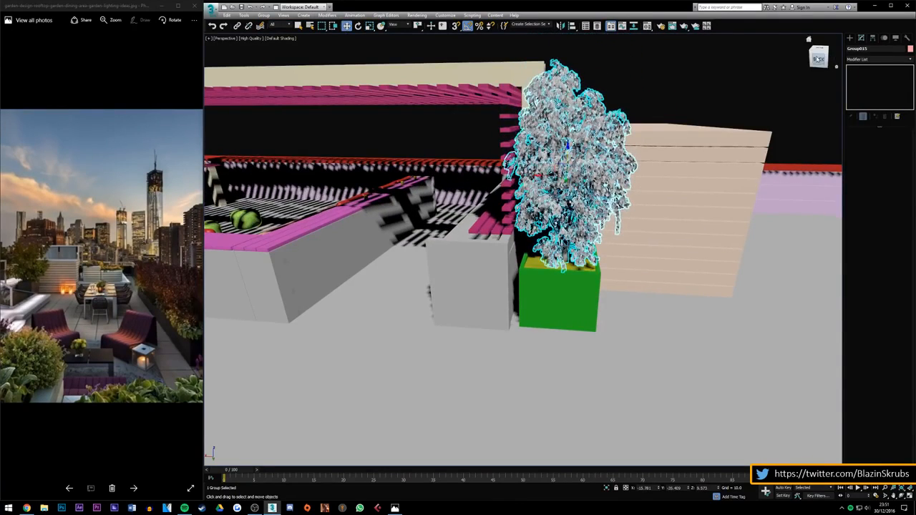
pyautogui.moveTo(817, 60)
pyautogui.mouseDown()
pyautogui.moveTo(845, 62)
pyautogui.moveTo(836, 61)
pyautogui.mouseUp()
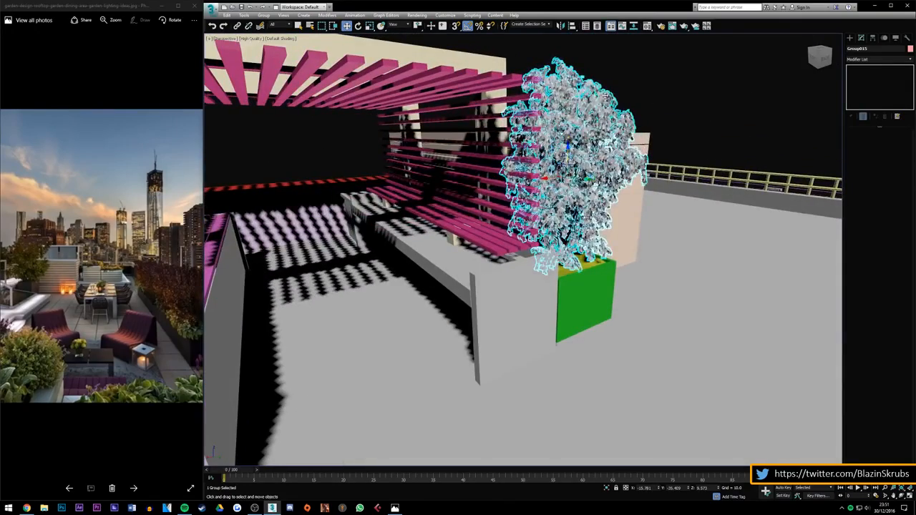
pyautogui.hotkey('ctrl', 'z')
pyautogui.hotkey('ctrl', 'z')
# Step: Shift the tree group slightly along X to centre its trunk in the green planter, and deselect it
pyautogui.scroll(-6, 543, 188)
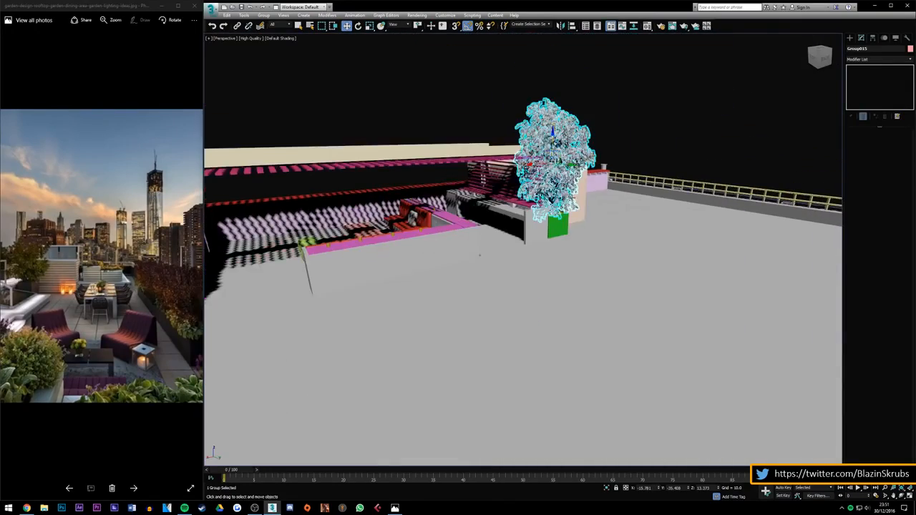
pyautogui.scroll(8, 573, 201)
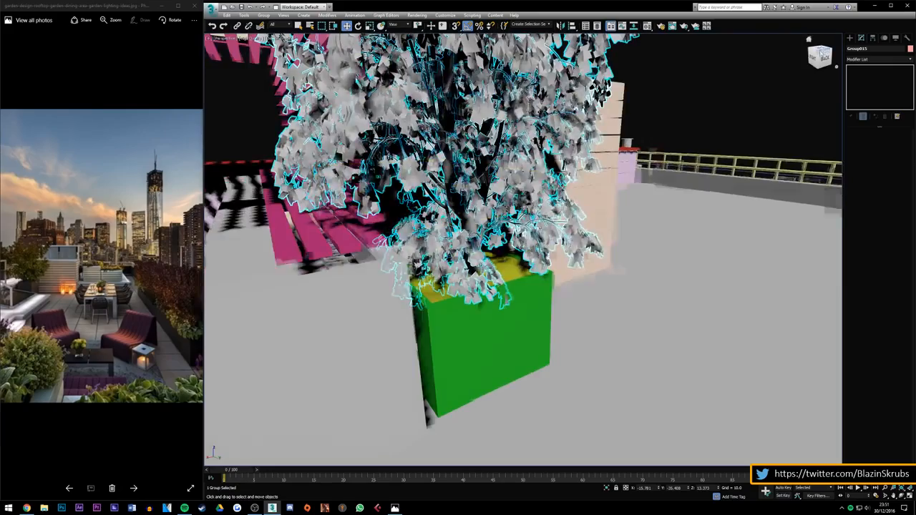
pyautogui.click(816, 58)
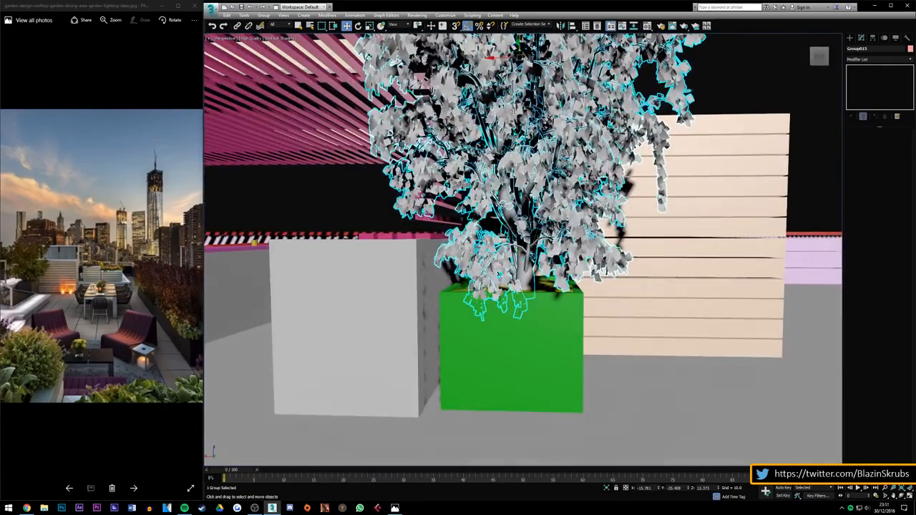
pyautogui.moveTo(490, 56); pyautogui.dragTo(497, 57)
pyautogui.moveTo(818, 62)
pyautogui.mouseDown()
pyautogui.moveTo(741, 59)
pyautogui.moveTo(830, 61)
pyautogui.mouseUp()
pyautogui.scroll(-5, 619, 378)
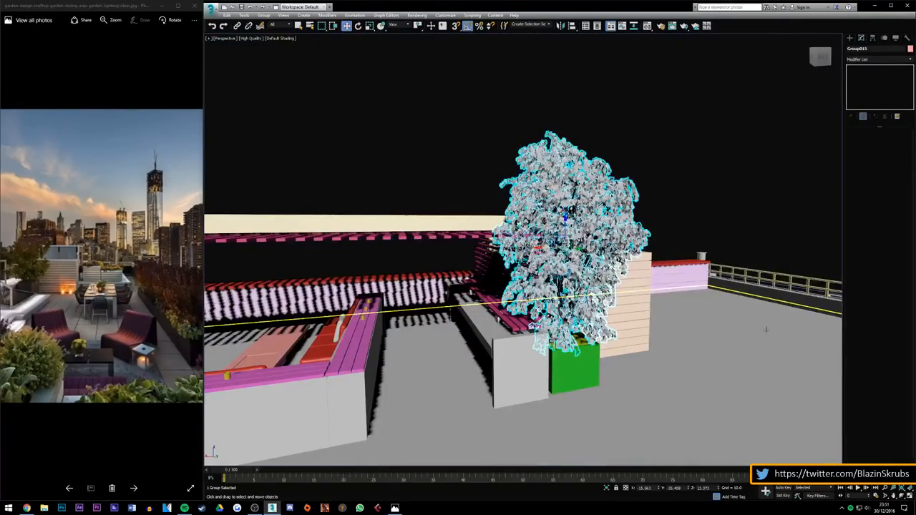
pyautogui.click(762, 243)
pyautogui.scroll(-3, 578, 333)
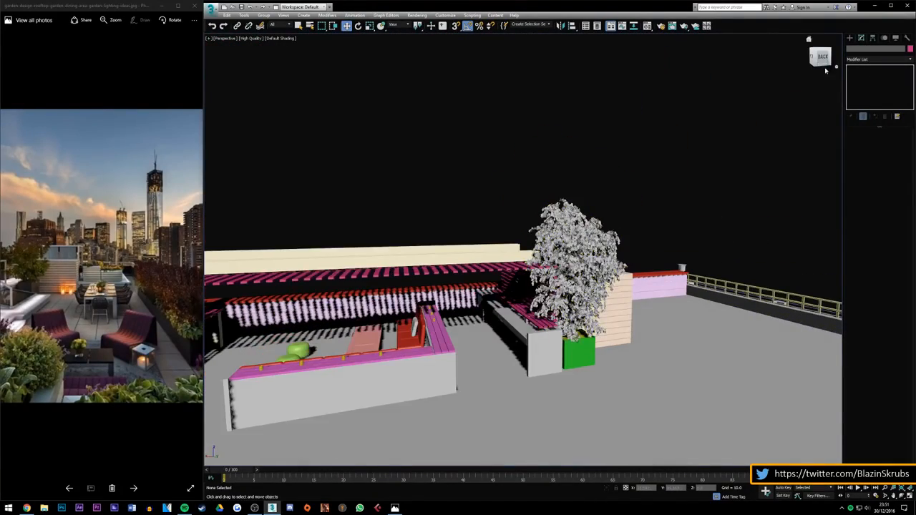
# Step: Try moving the green planter and its tree together along X, away from the grey block, and undo the move
pyautogui.moveTo(822, 60)
pyautogui.mouseDown()
pyautogui.moveTo(844, 66)
pyautogui.moveTo(807, 60)
pyautogui.mouseUp()
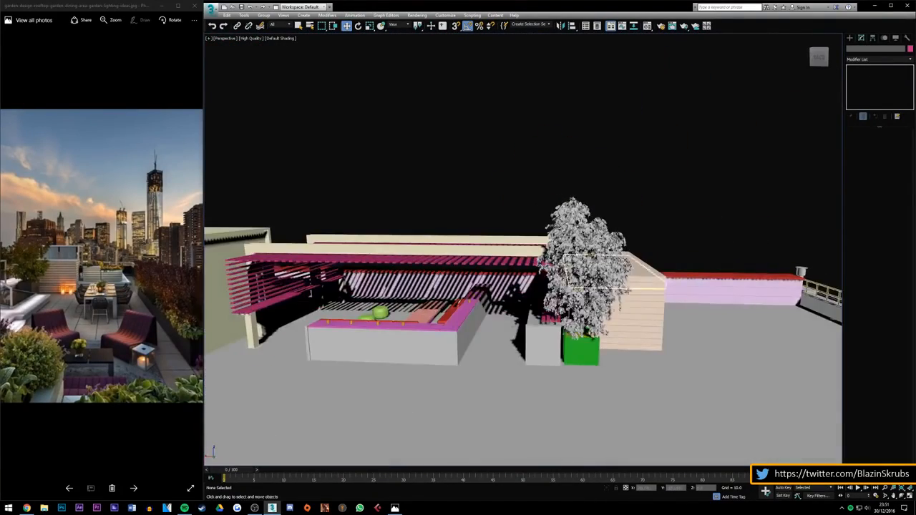
pyautogui.click(586, 361)
pyautogui.moveTo(560, 293); pyautogui.dragTo(578, 293)
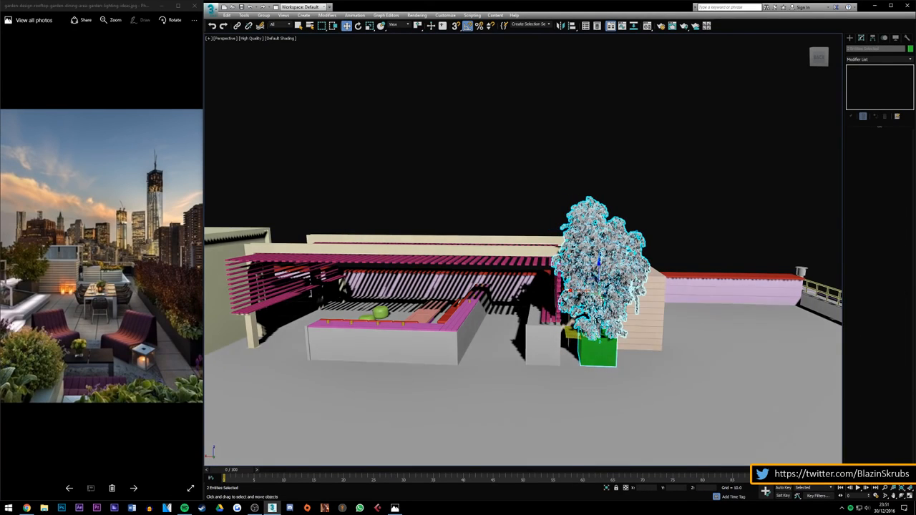
pyautogui.hotkey('ctrl', 'z')
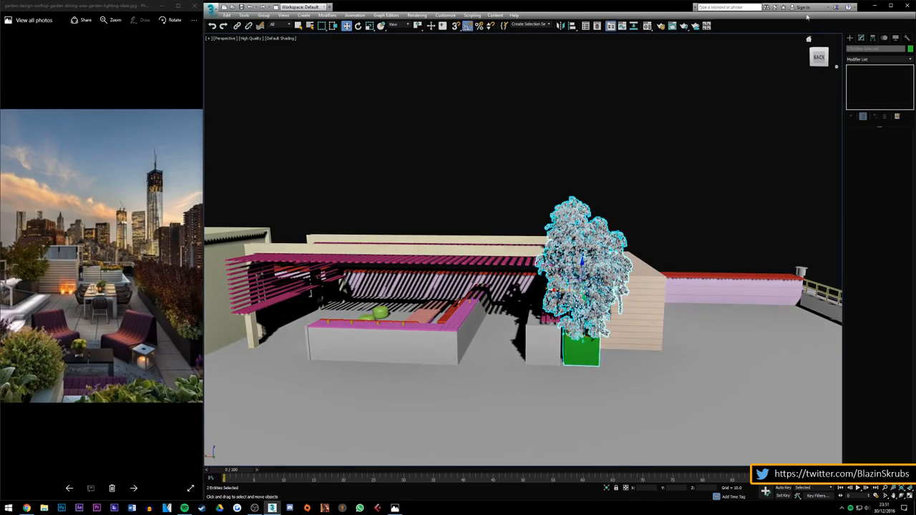
# Step: Select the tree group and rotate it about its vertical axis so its wide side turns relative to the cream building
pyautogui.moveTo(816, 57); pyautogui.dragTo(786, 101)
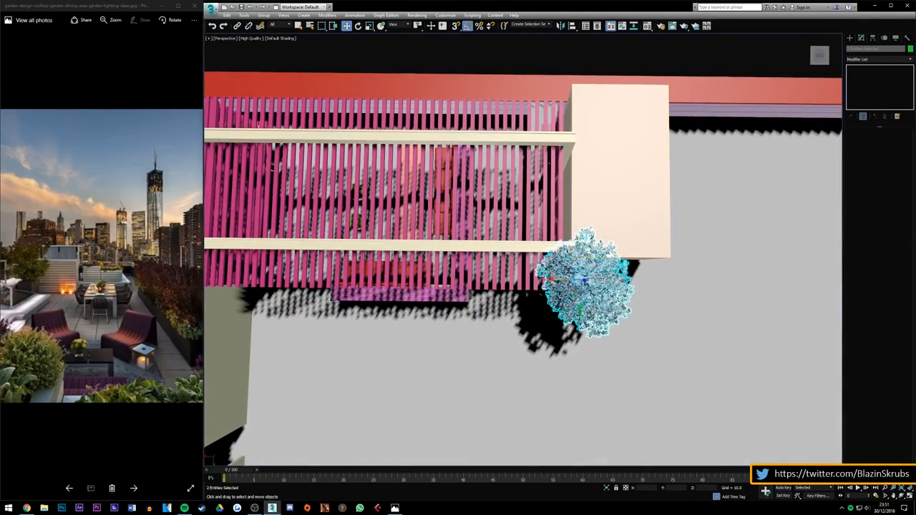
pyautogui.click(599, 285)
pyautogui.scroll(4, 689, 323)
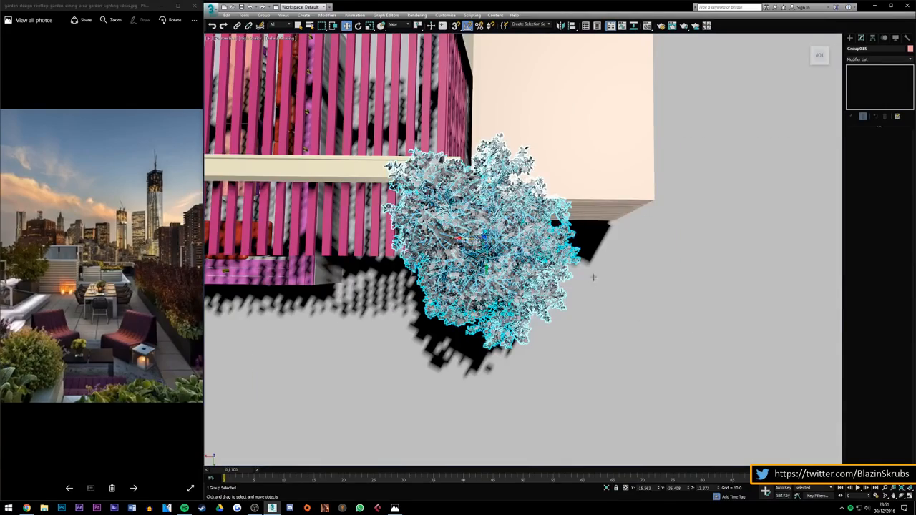
pyautogui.moveTo(824, 47)
pyautogui.mouseDown()
pyautogui.moveTo(823, 78)
pyautogui.moveTo(823, 50)
pyautogui.mouseUp()
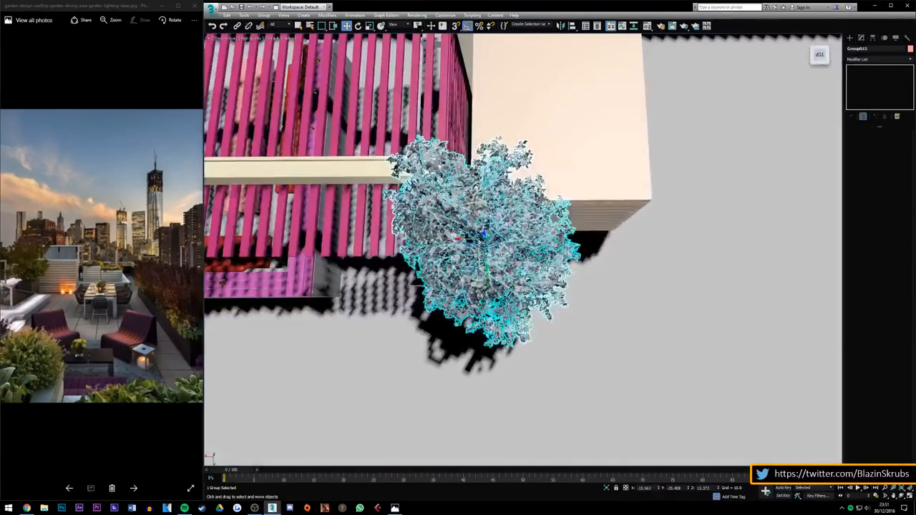
pyautogui.click(358, 26)
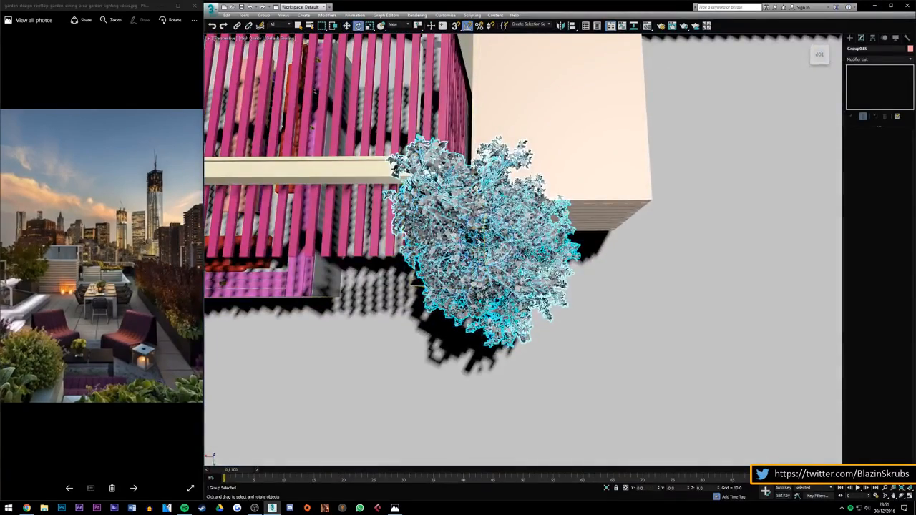
pyautogui.moveTo(491, 263); pyautogui.dragTo(544, 267)
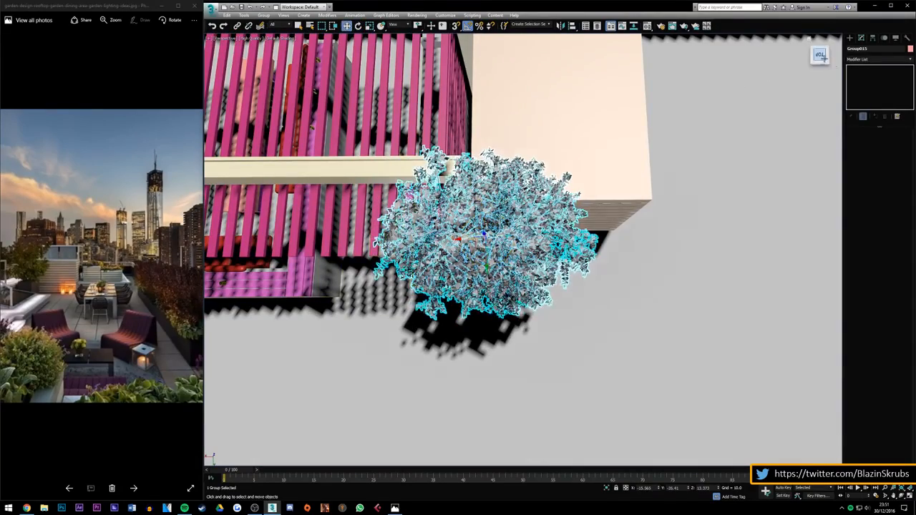
# Step: Move the tree group and green planter together along X away from the grey block, then slightly along Y away from the building
pyautogui.moveTo(824, 59)
pyautogui.mouseDown()
pyautogui.moveTo(819, 26)
pyautogui.moveTo(833, 59)
pyautogui.mouseUp()
pyautogui.keyDown('ctrl'); pyautogui.click(526, 396); pyautogui.keyUp('ctrl')
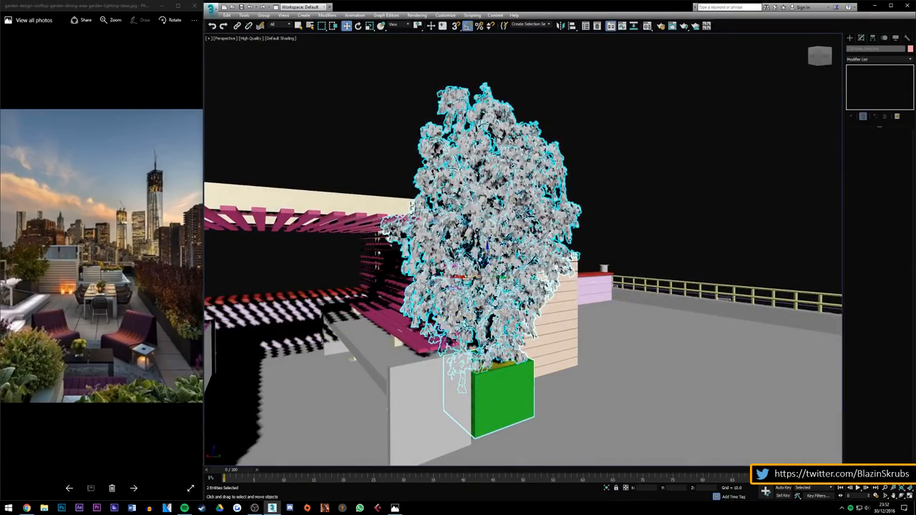
pyautogui.moveTo(464, 276); pyautogui.dragTo(512, 271)
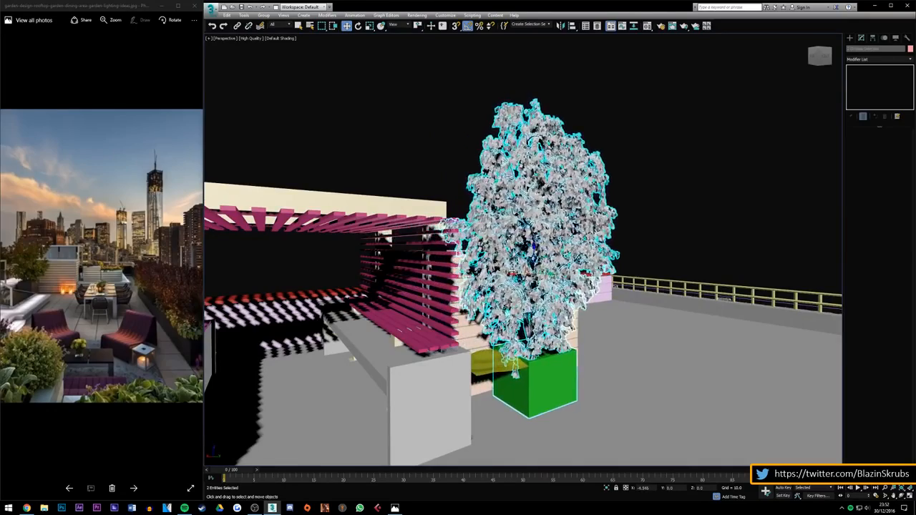
pyautogui.click(820, 55)
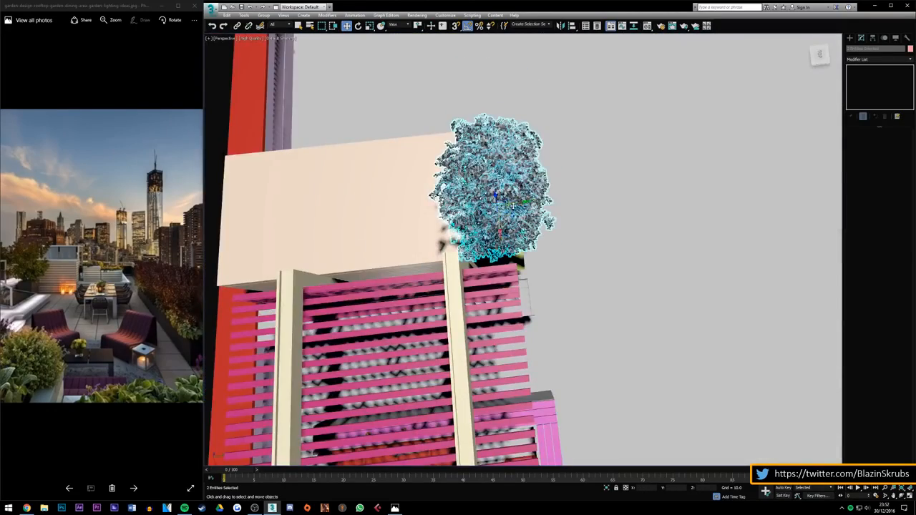
pyautogui.moveTo(513, 206); pyautogui.dragTo(522, 201)
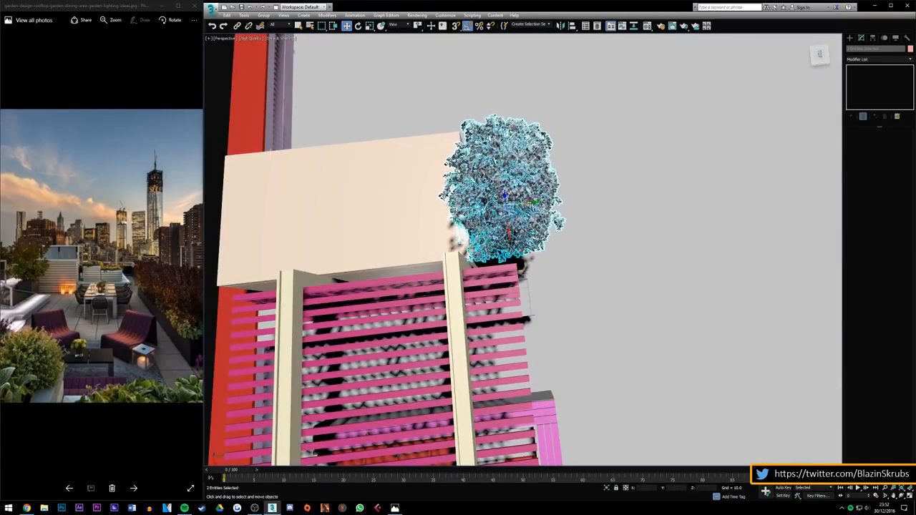
pyautogui.click(770, 85)
# Step: Select the yellow soil plane left beside the green planter and move it along X back into the planter
pyautogui.moveTo(818, 58); pyautogui.dragTo(782, 63)
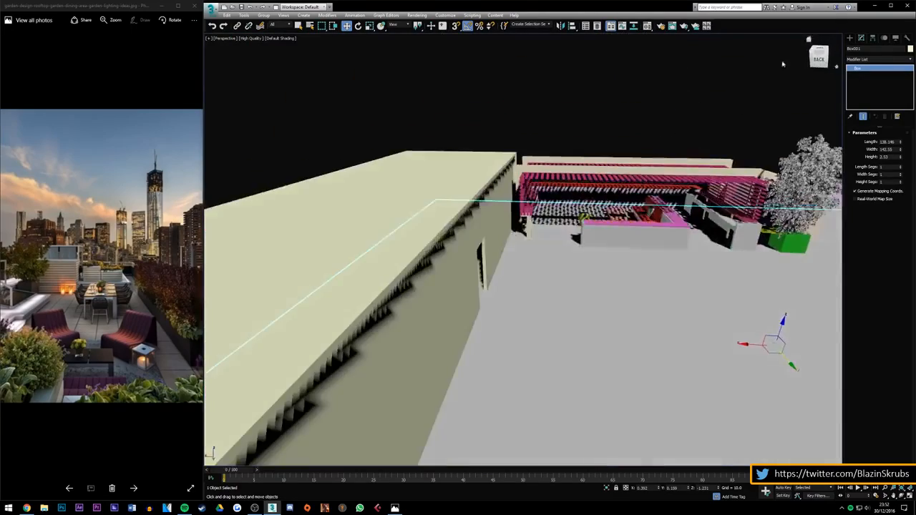
pyautogui.scroll(-4, 793, 205)
pyautogui.scroll(5, 692, 252)
pyautogui.scroll(-3, 723, 221)
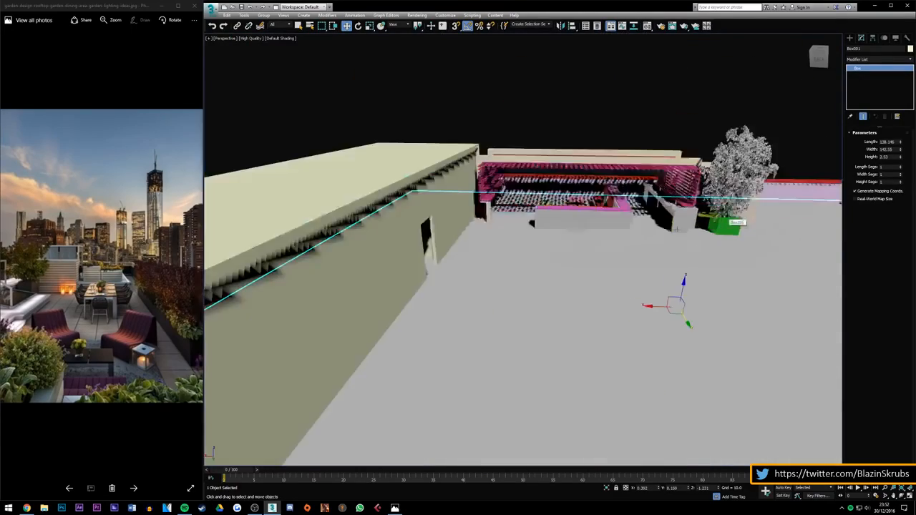
pyautogui.scroll(7, 729, 212)
pyautogui.scroll(-2, 495, 311)
pyautogui.scroll(2, 494, 311)
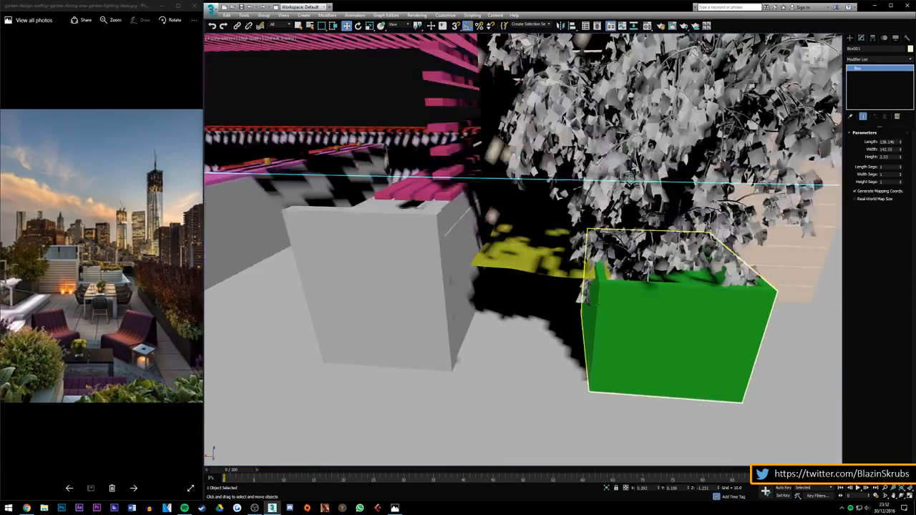
pyautogui.click(557, 279)
pyautogui.click(512, 257)
pyautogui.scroll(2, 475, 230)
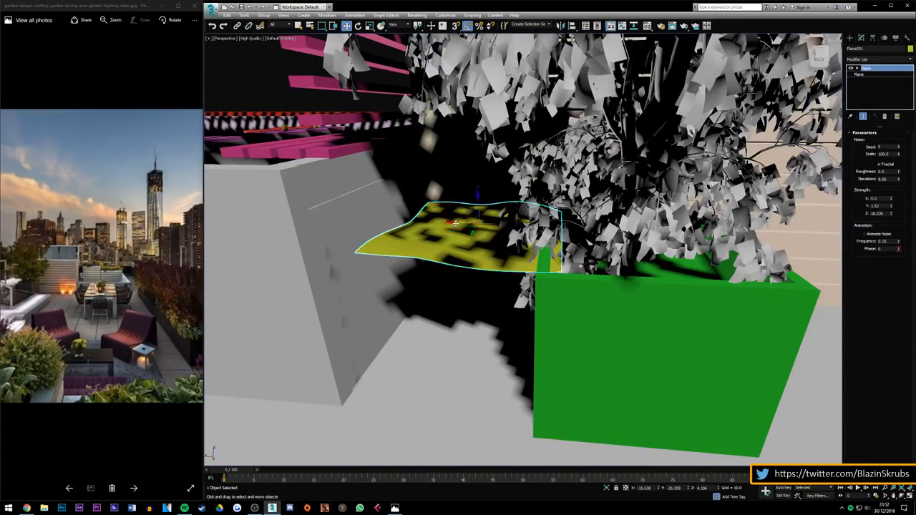
pyautogui.moveTo(437, 233); pyautogui.dragTo(596, 245)
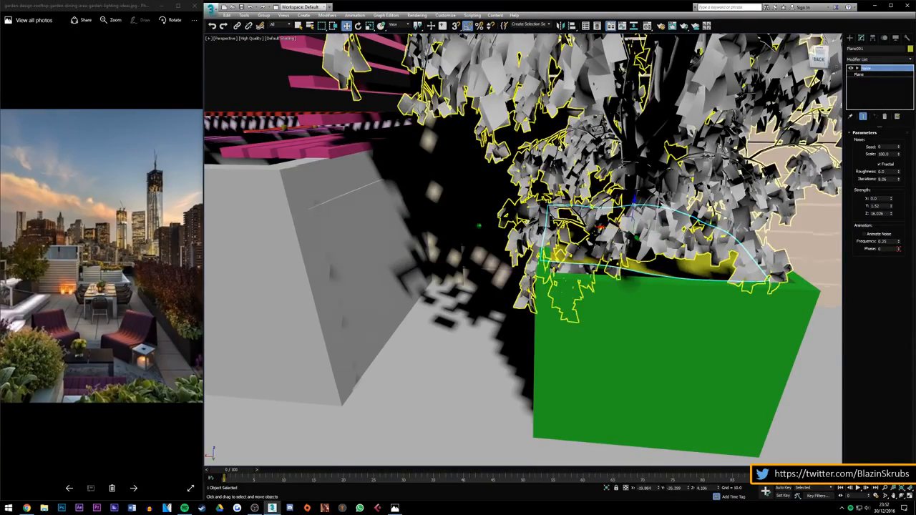
# Step: Shift the soil plane slightly along Y to centre it within the green planter's walls
pyautogui.keyDown('alt'); pyautogui.moveTo(573, 243); pyautogui.dragTo(487, 259, button='middle'); pyautogui.keyUp('alt')
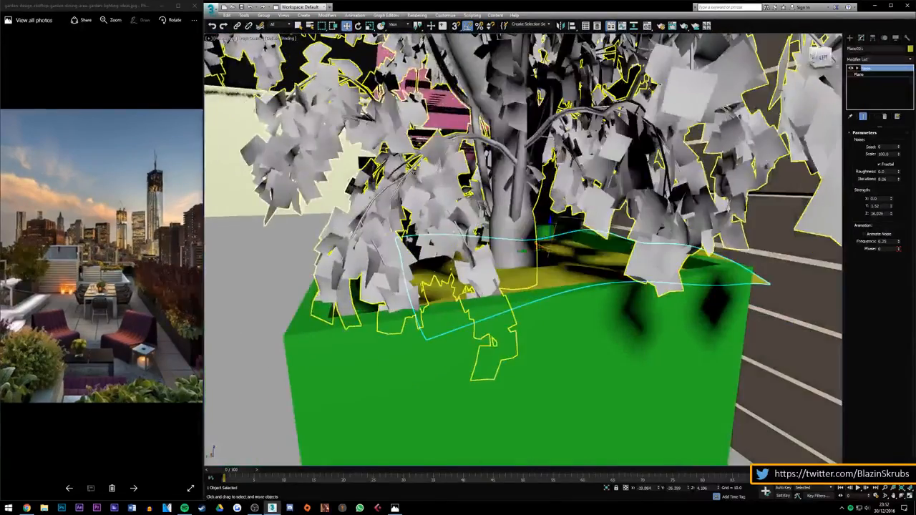
pyautogui.moveTo(529, 253); pyautogui.dragTo(484, 258)
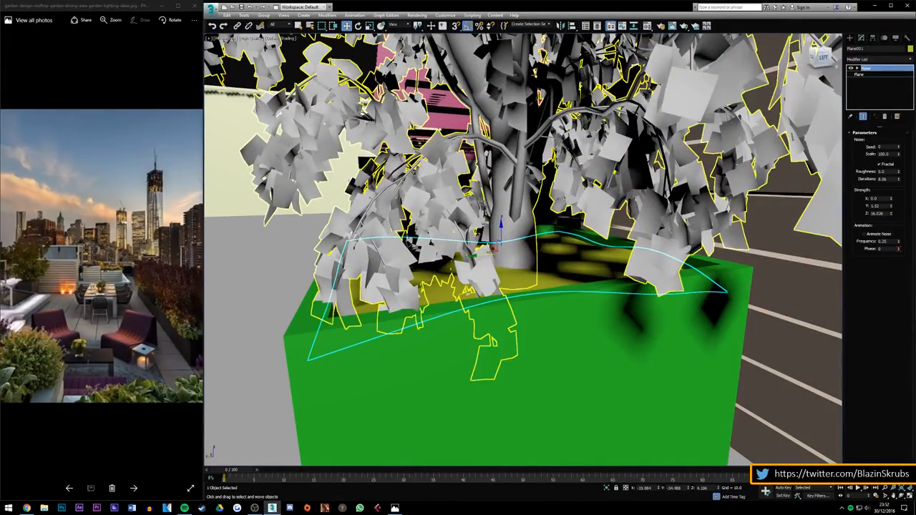
pyautogui.scroll(-4, 493, 222)
pyautogui.keyDown('alt'); pyautogui.moveTo(494, 222); pyautogui.dragTo(601, 237, button='middle'); pyautogui.keyUp('alt')
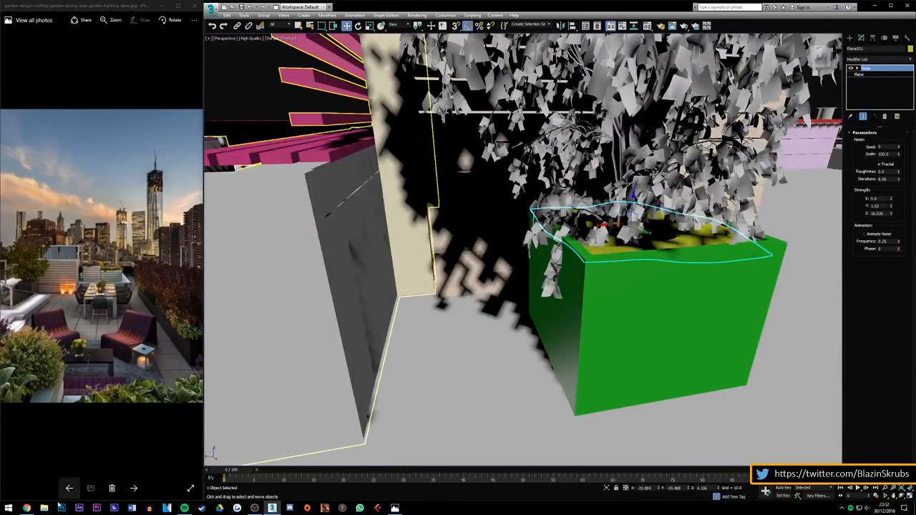
# Step: Switch to the YouTube live dashboard in Chrome, post "ok" in the stream chat and read the viewers' comments
pyautogui.click(27, 507)
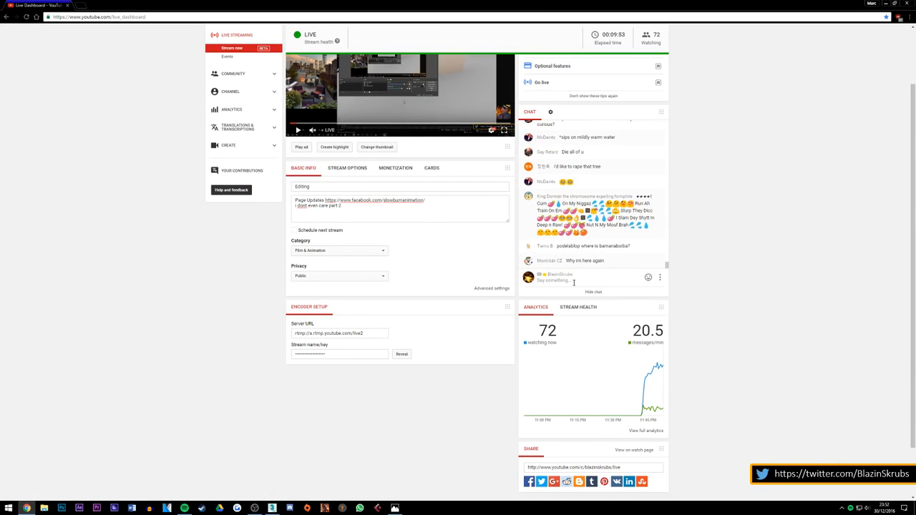
pyautogui.press('Return')
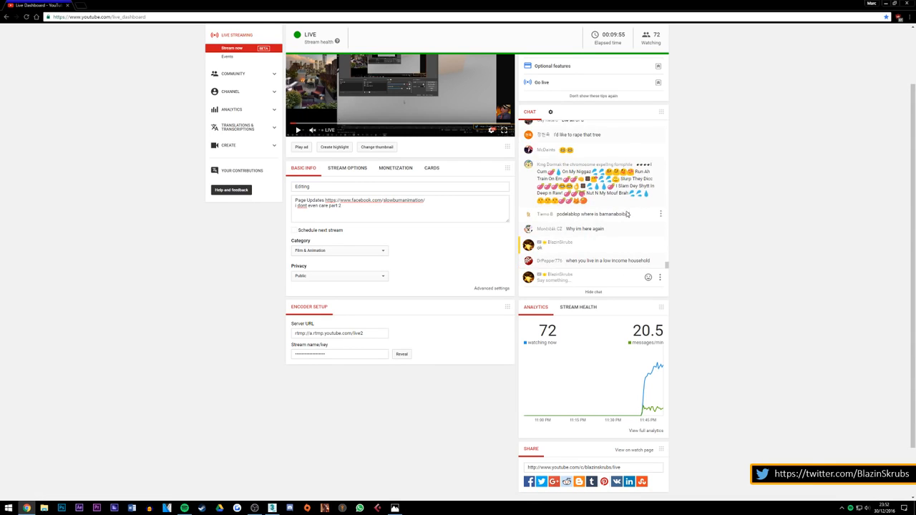
pyautogui.scroll(3, 626, 214)
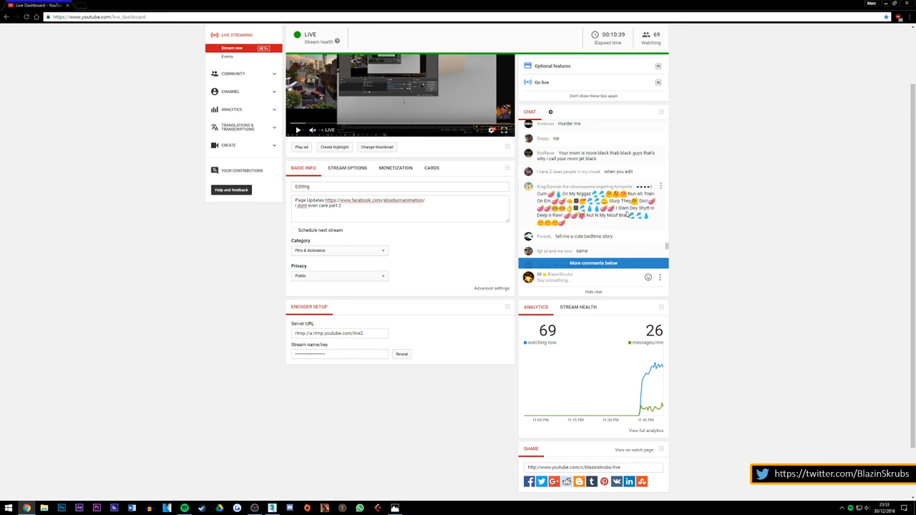
pyautogui.scroll(-3, 583, 218)
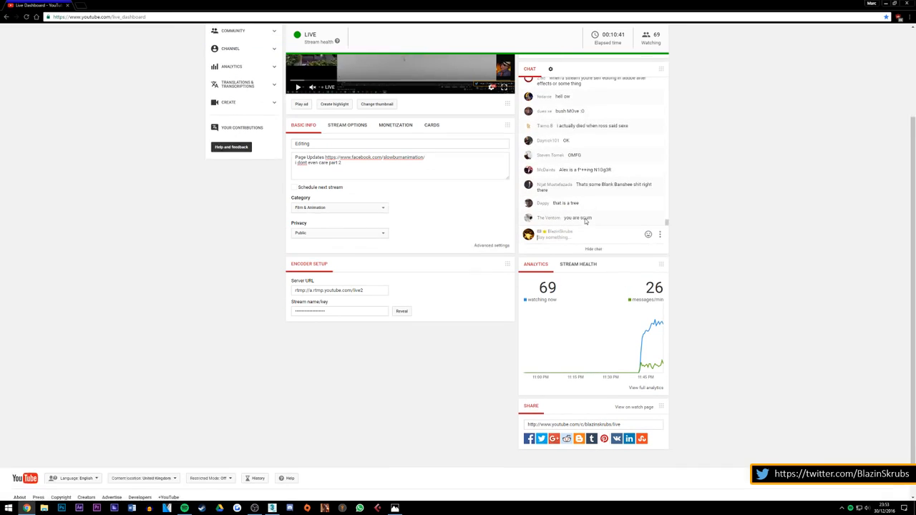
pyautogui.click(884, 4)
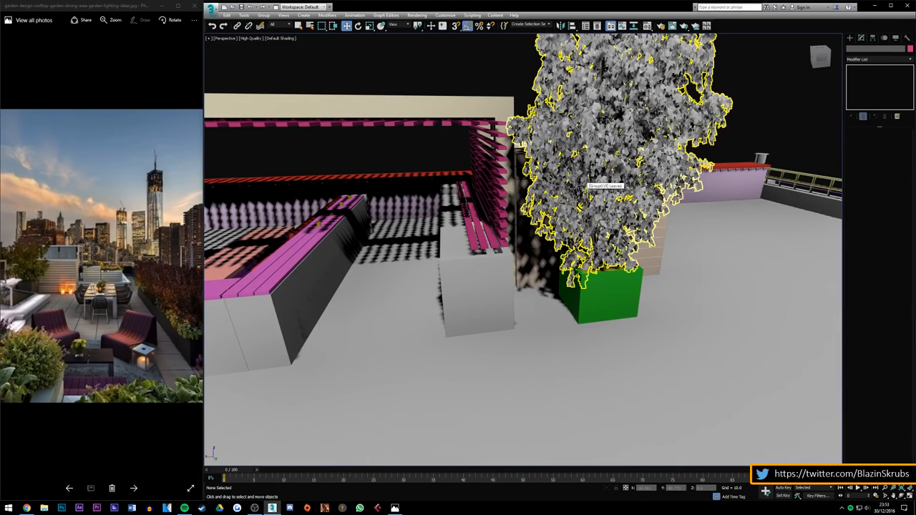
# Step: Ungroup the tree in the green planter to separate its leaves from its branches
pyautogui.click(586, 184)
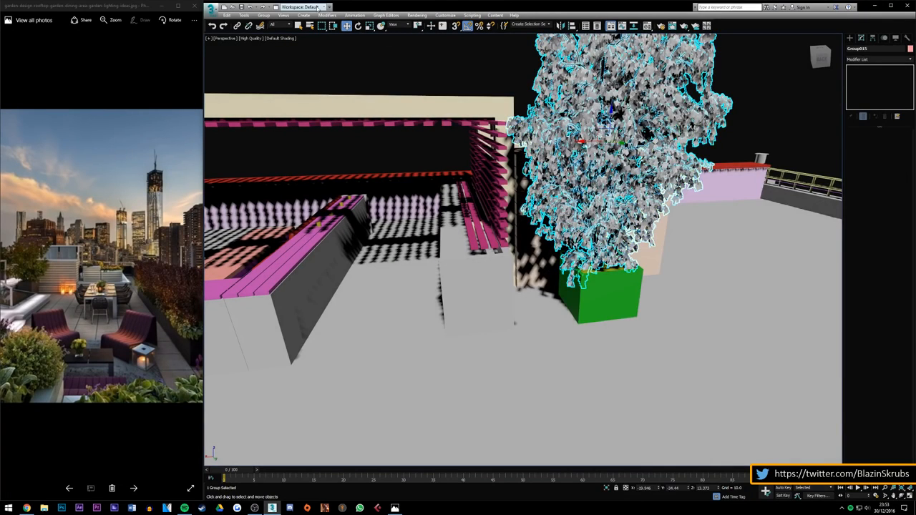
pyautogui.click(264, 15)
pyautogui.click(271, 32)
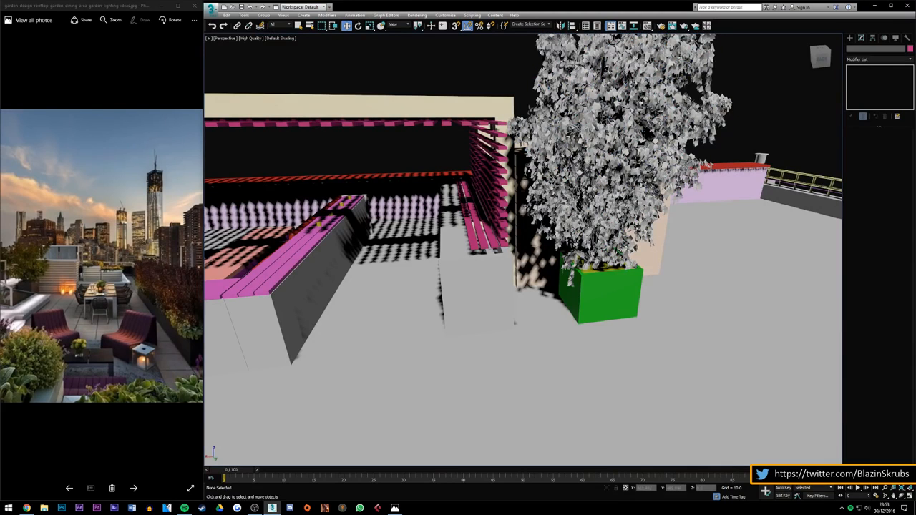
# Step: Set the diffuse colour of the tree's leaves material to a saturated green, and deselect the leaves
pyautogui.click(615, 179)
pyautogui.press('m')
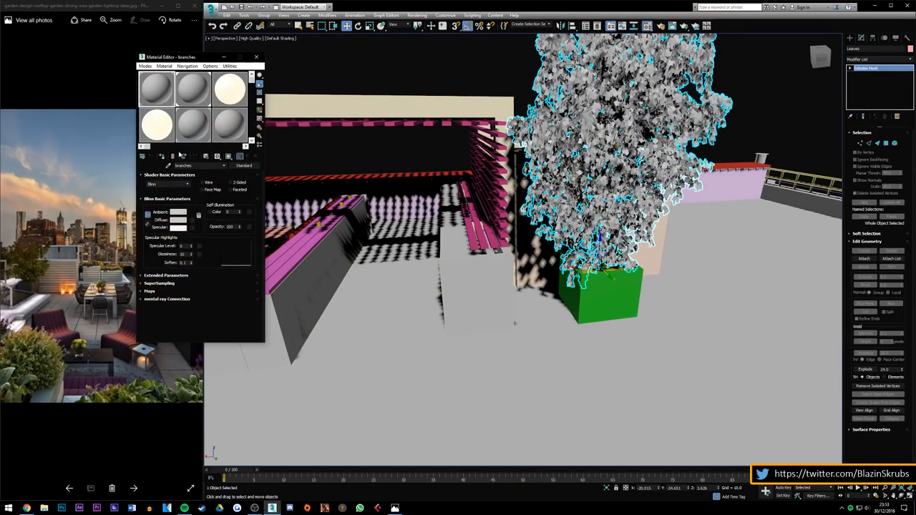
pyautogui.click(192, 94)
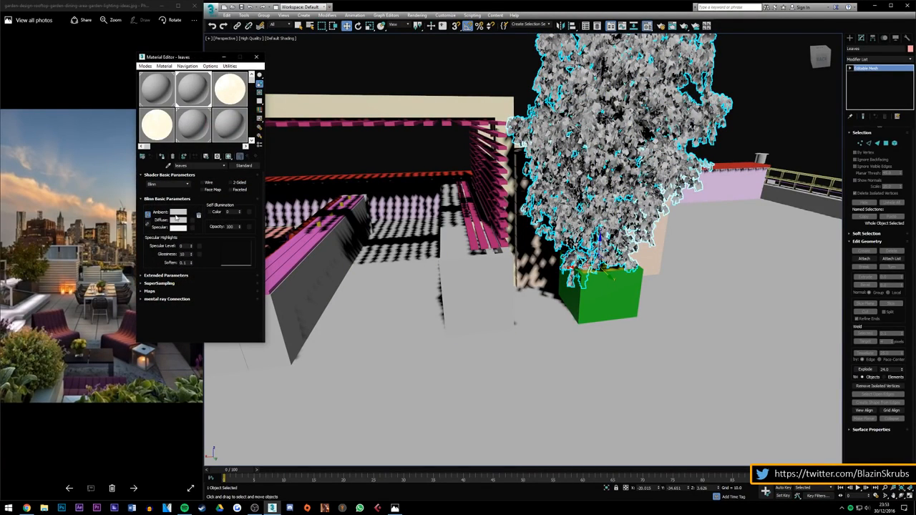
pyautogui.click(177, 220)
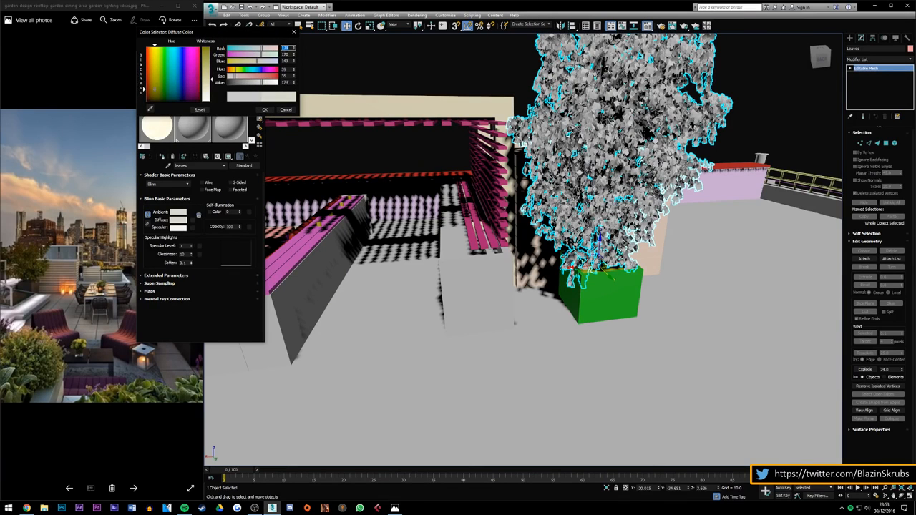
pyautogui.moveTo(166, 64)
pyautogui.mouseDown()
pyautogui.moveTo(169, 76)
pyautogui.moveTo(206, 68)
pyautogui.moveTo(207, 48)
pyautogui.mouseUp()
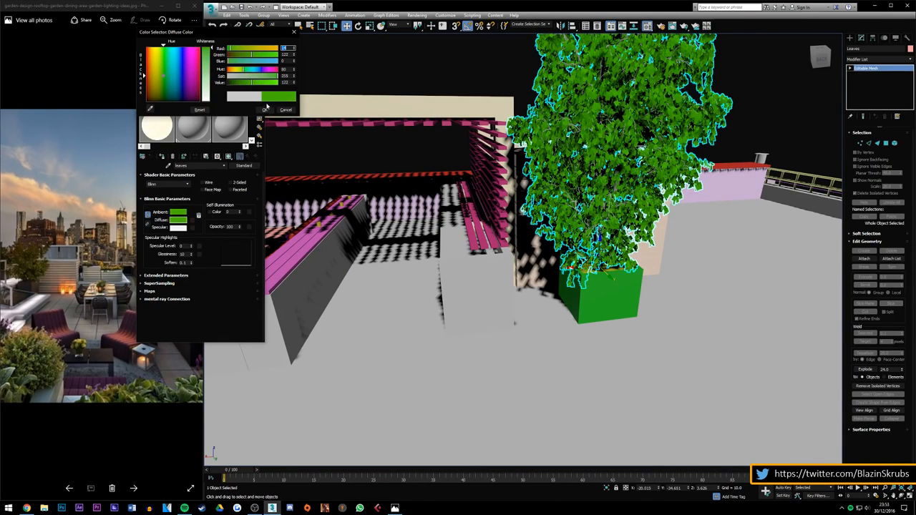
pyautogui.click(265, 110)
pyautogui.click(336, 70)
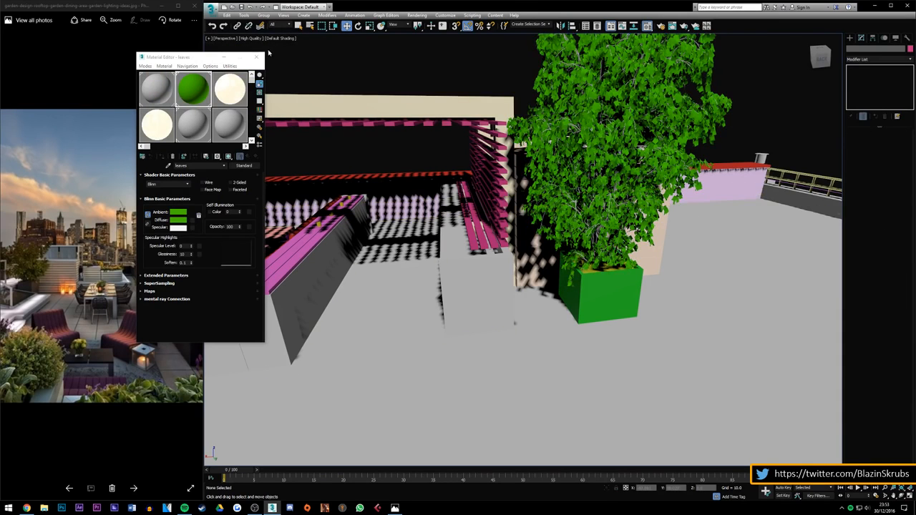
# Step: Change the green planter's object colour to black
pyautogui.click(610, 295)
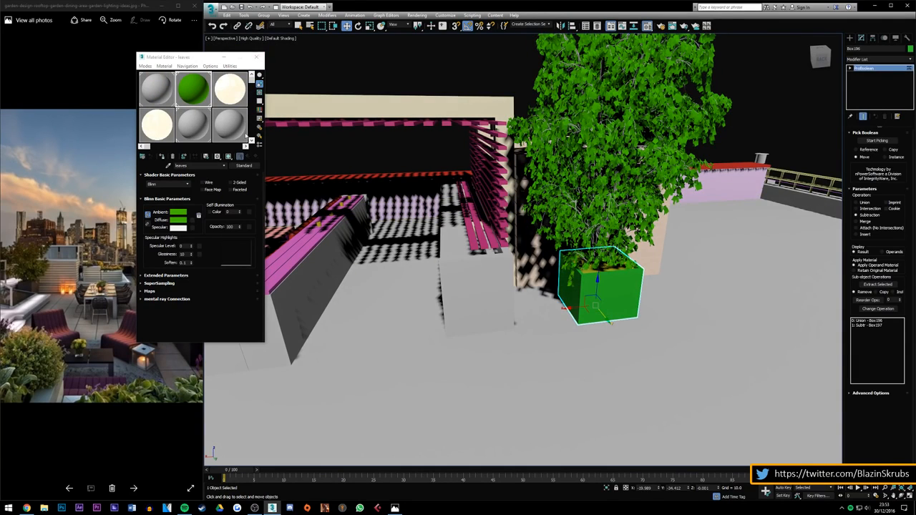
pyautogui.click(257, 57)
pyautogui.click(909, 48)
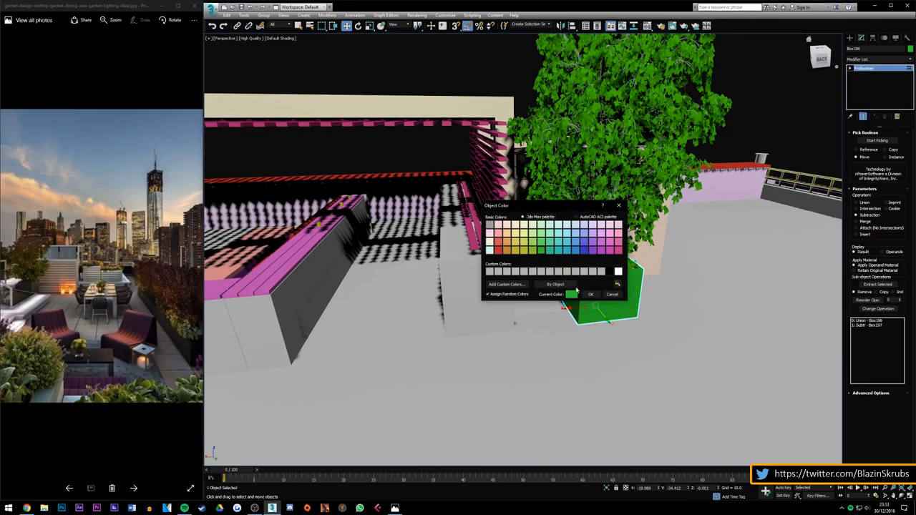
pyautogui.click(607, 271)
pyautogui.click(591, 294)
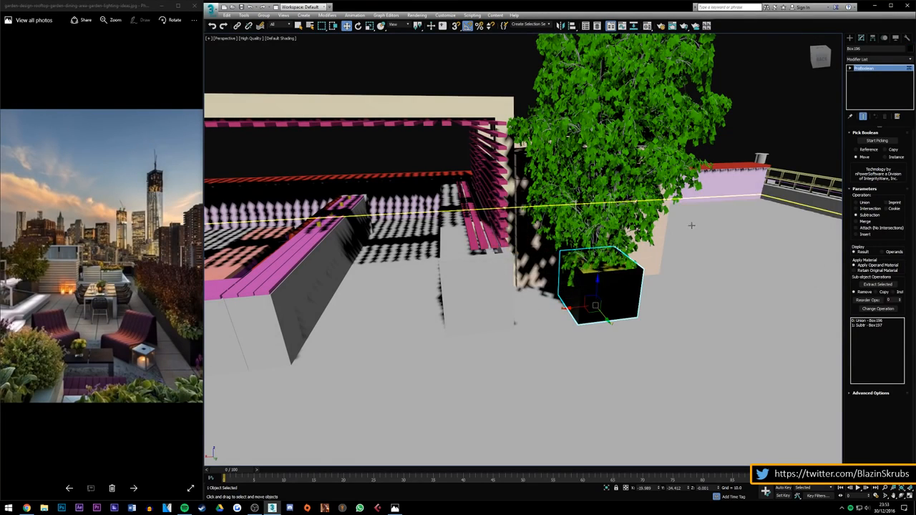
# Step: Mix a custom very dark grey and apply it as the planter's object colour
pyautogui.click(909, 48)
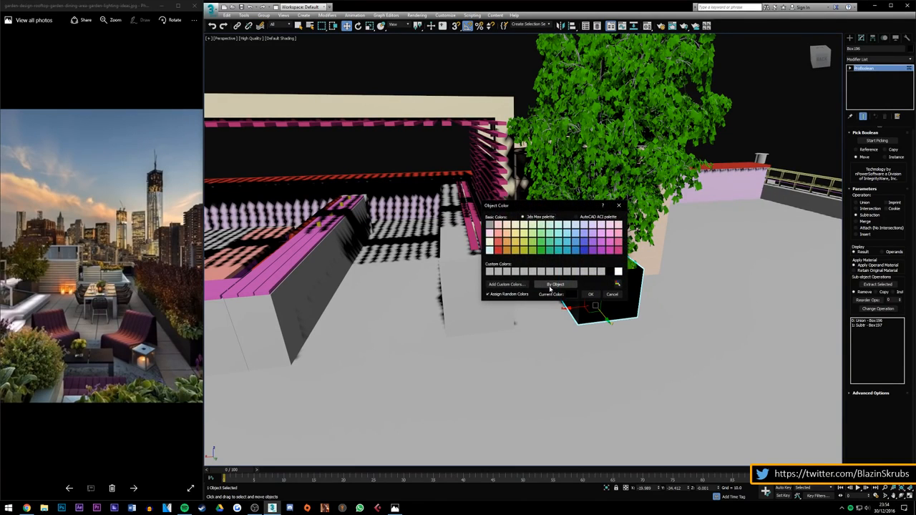
pyautogui.click(617, 284)
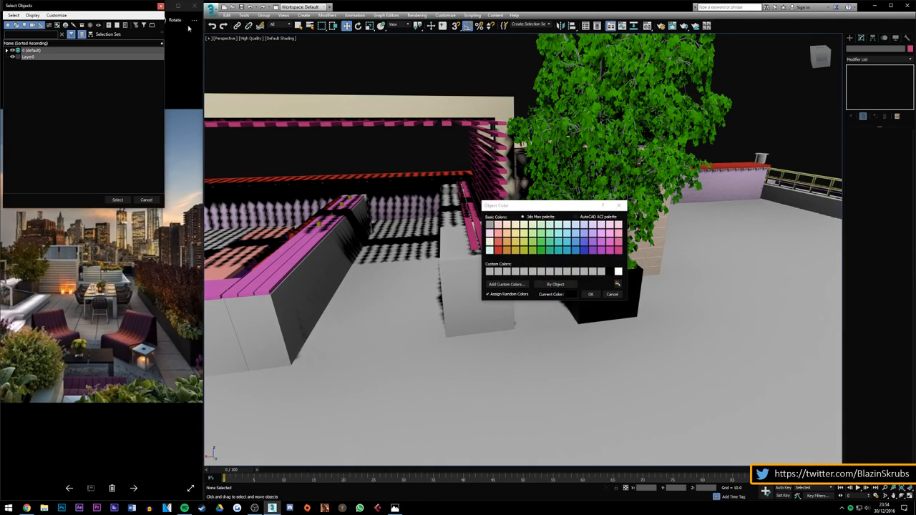
pyautogui.click(161, 5)
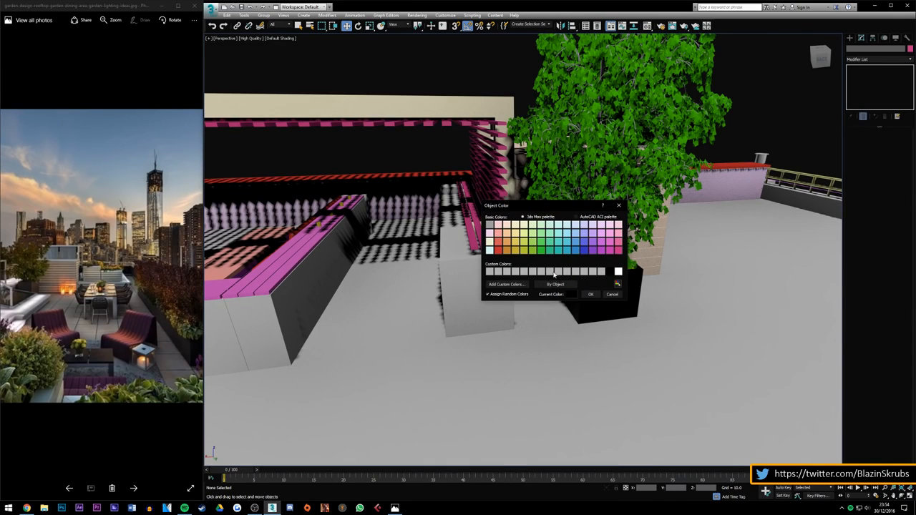
pyautogui.click(517, 284)
pyautogui.moveTo(538, 171); pyautogui.dragTo(489, 189)
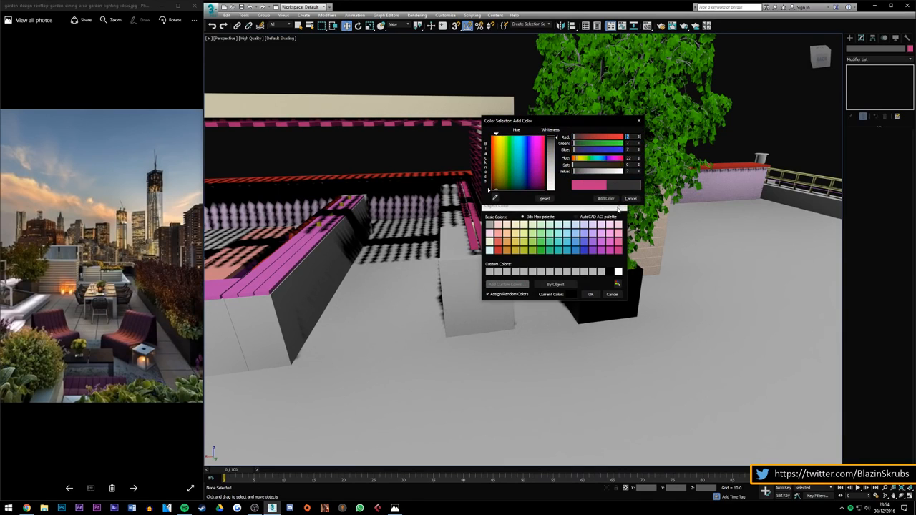
pyautogui.click(592, 296)
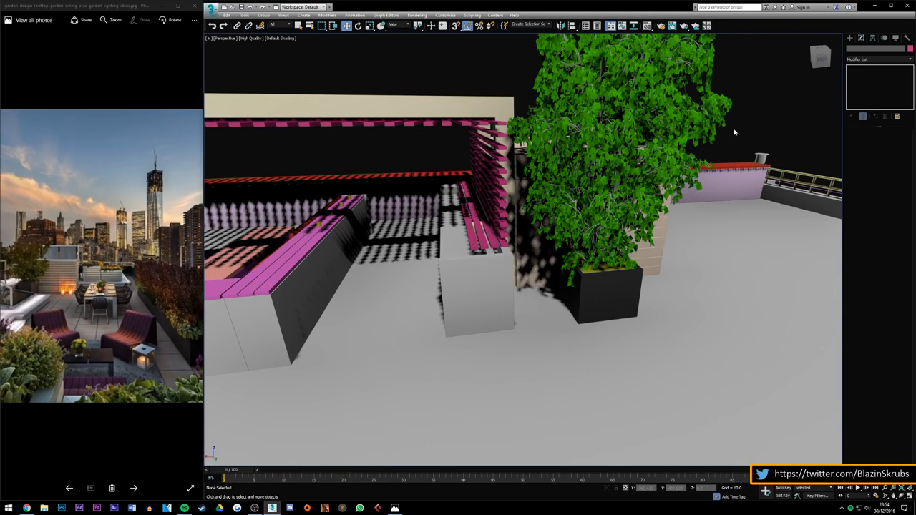
# Step: Ungroup the pergola seating group so that its bench parts can be selected individually
pyautogui.scroll(-3, 590, 336)
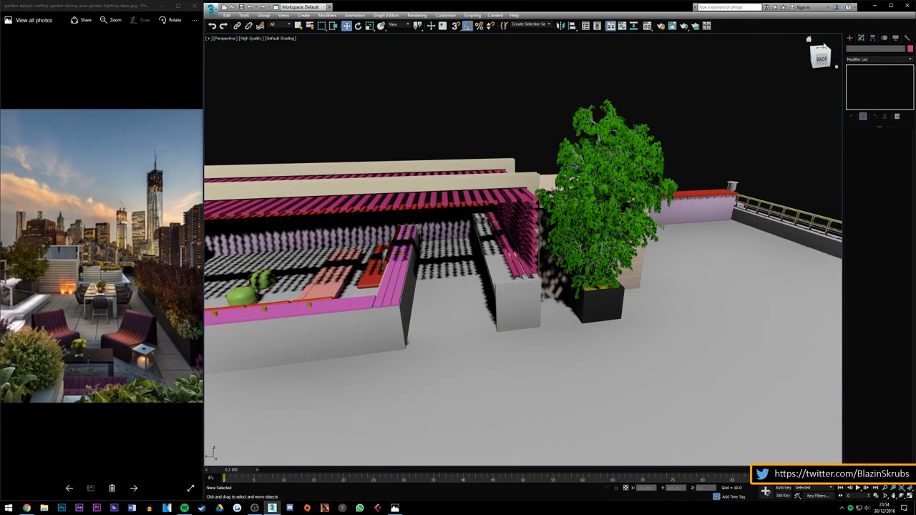
pyautogui.moveTo(820, 58); pyautogui.dragTo(838, 57)
pyautogui.click(535, 276)
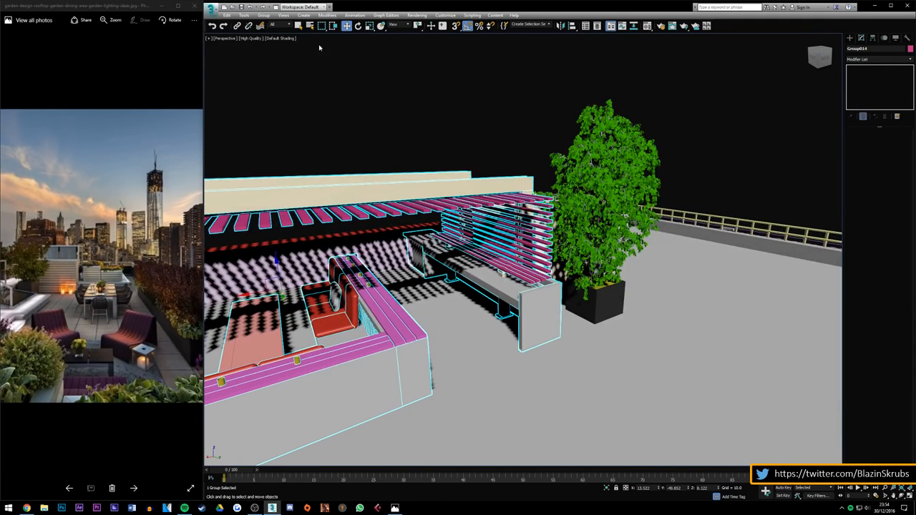
pyautogui.click(263, 15)
pyautogui.click(276, 36)
# Step: Set the object colour of the bench seat beside the slatted screen to orange and open the Material Editor
pyautogui.click(505, 294)
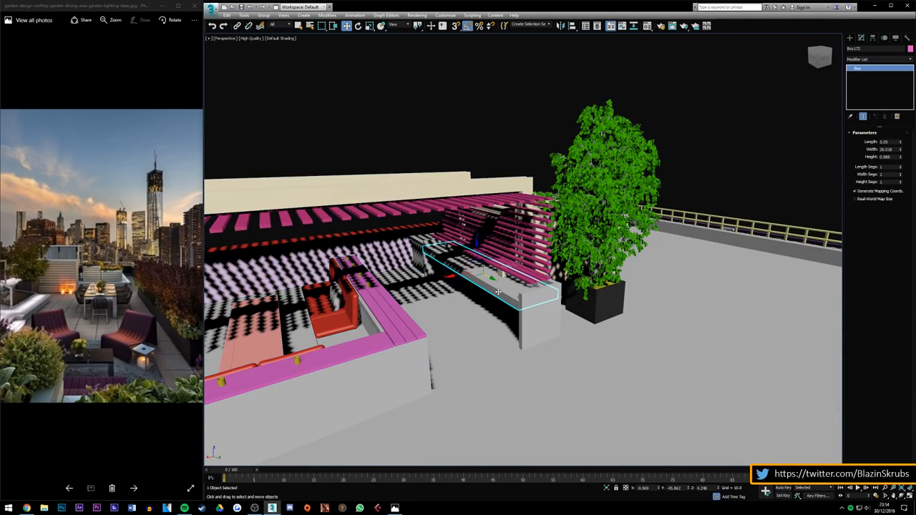
pyautogui.click(909, 48)
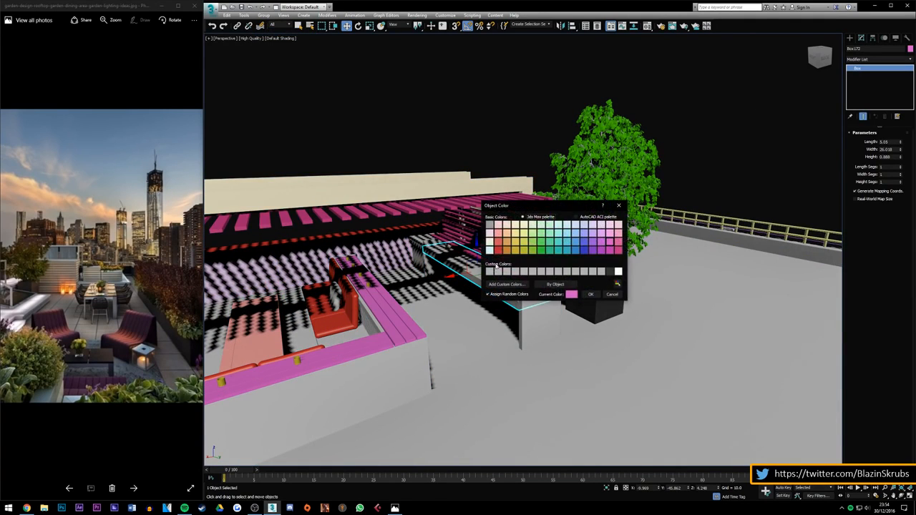
pyautogui.click(506, 250)
pyautogui.click(590, 294)
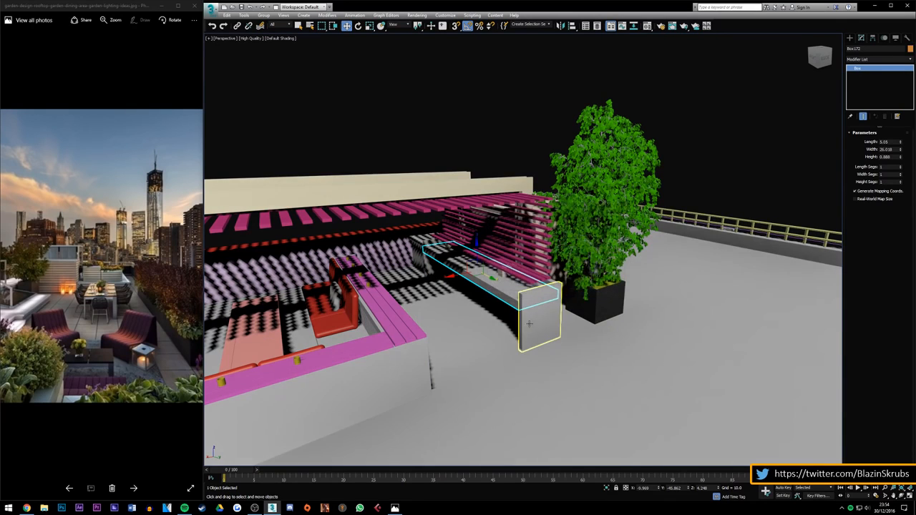
pyautogui.click(648, 26)
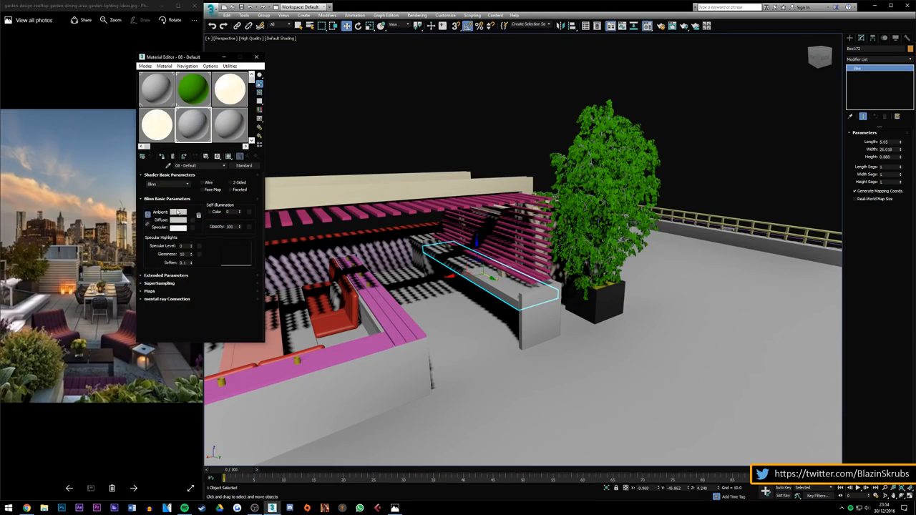
pyautogui.click(182, 222)
pyautogui.moveTo(200, 77); pyautogui.dragTo(204, 48)
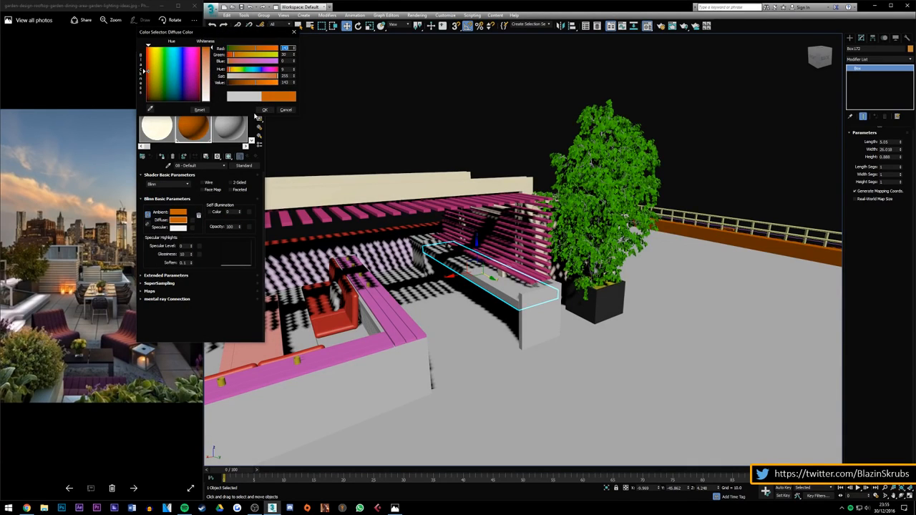
pyautogui.click(285, 110)
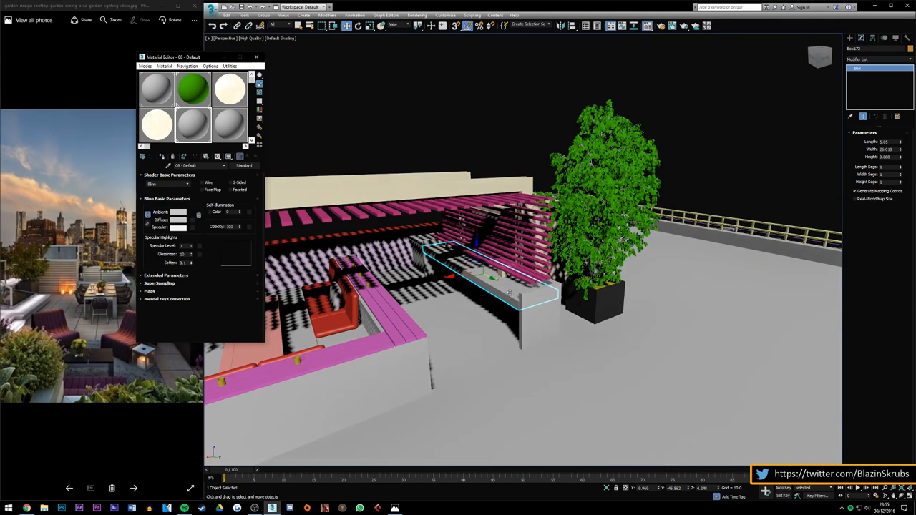
# Step: Give the unused 21 - Default material an orange-brown diffuse colour and assign it to the bench seat
pyautogui.moveTo(254, 79); pyautogui.dragTo(252, 112)
pyautogui.click(229, 130)
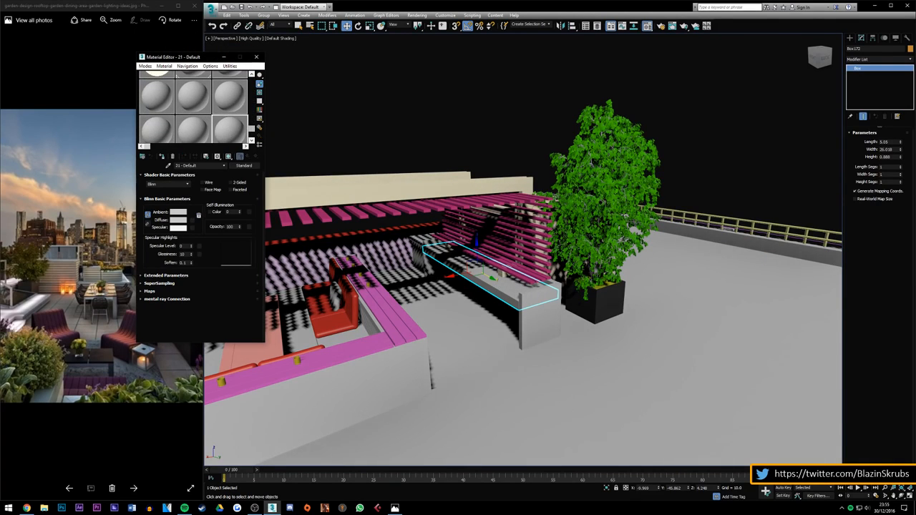
pyautogui.click(176, 220)
pyautogui.moveTo(205, 54)
pyautogui.mouseDown()
pyautogui.moveTo(203, 80)
pyautogui.moveTo(205, 48)
pyautogui.mouseUp()
pyautogui.click(265, 110)
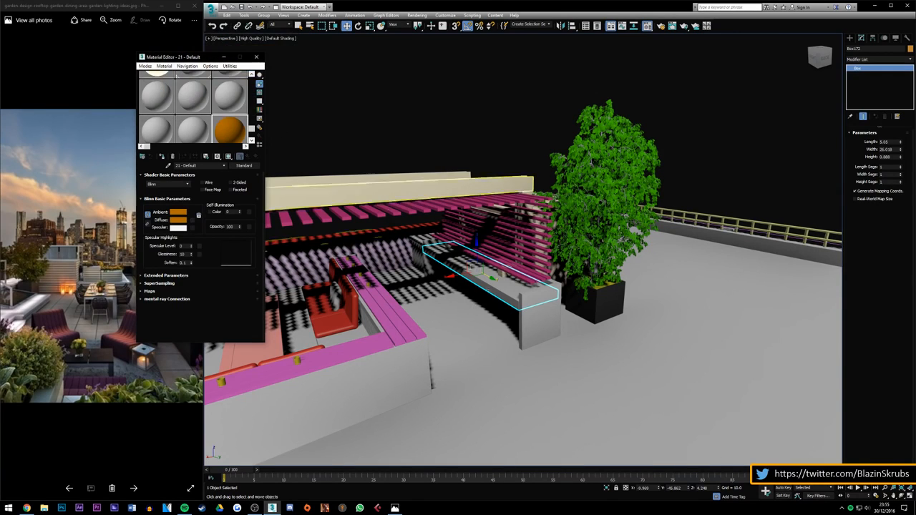
# Step: Assign the orange-brown material to the upright panels at both ends of the bench
pyautogui.click(540, 315)
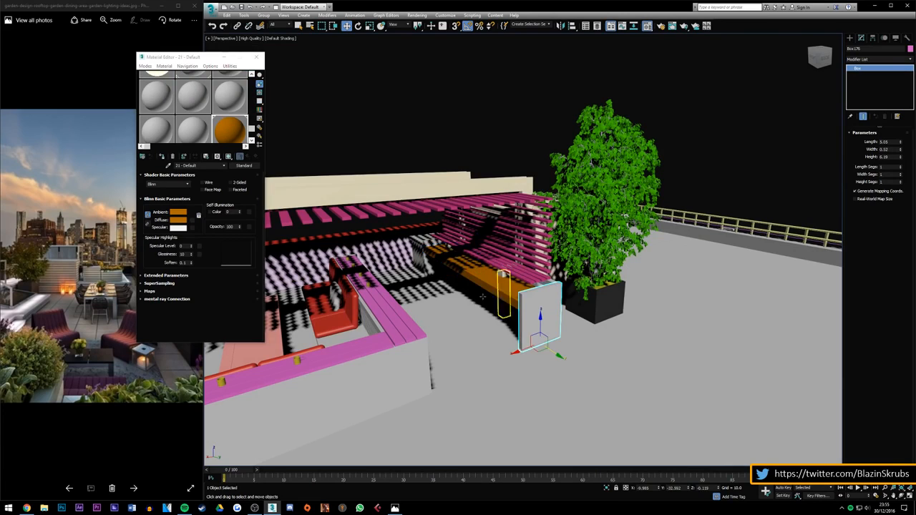
pyautogui.keyDown('ctrl'); pyautogui.click(432, 244); pyautogui.keyUp('ctrl')
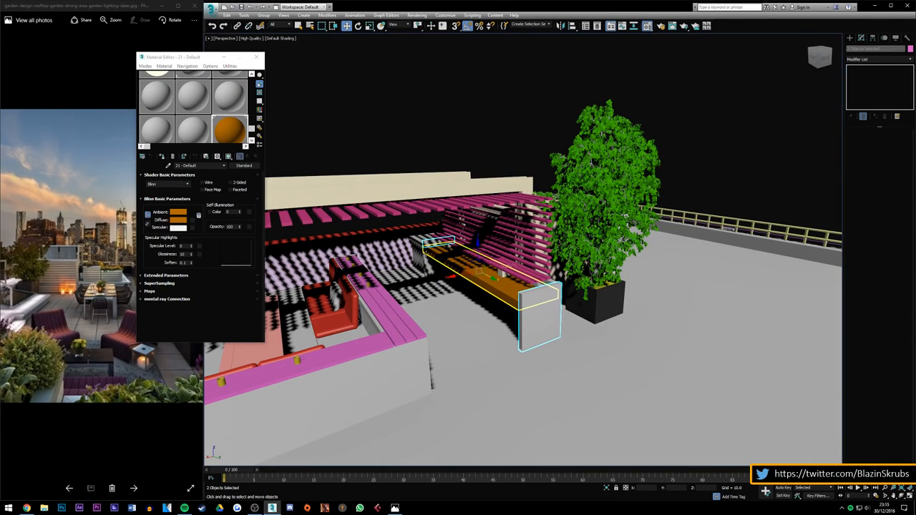
pyautogui.keyDown('ctrl'); pyautogui.click(429, 258); pyautogui.keyUp('ctrl')
pyautogui.click(173, 156)
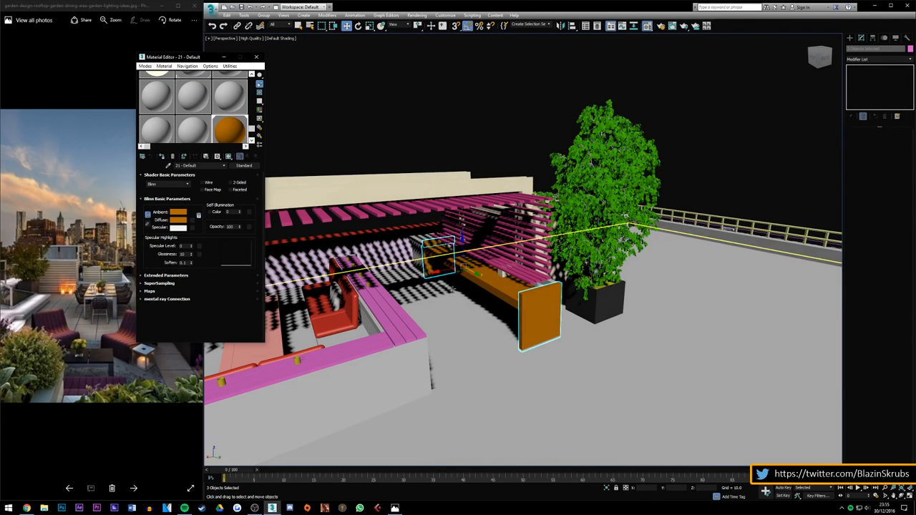
# Step: Assign the orange-brown material to the outer walls and the end panel of the L-shaped seating enclosure
pyautogui.scroll(-4, 526, 292)
pyautogui.scroll(2, 398, 350)
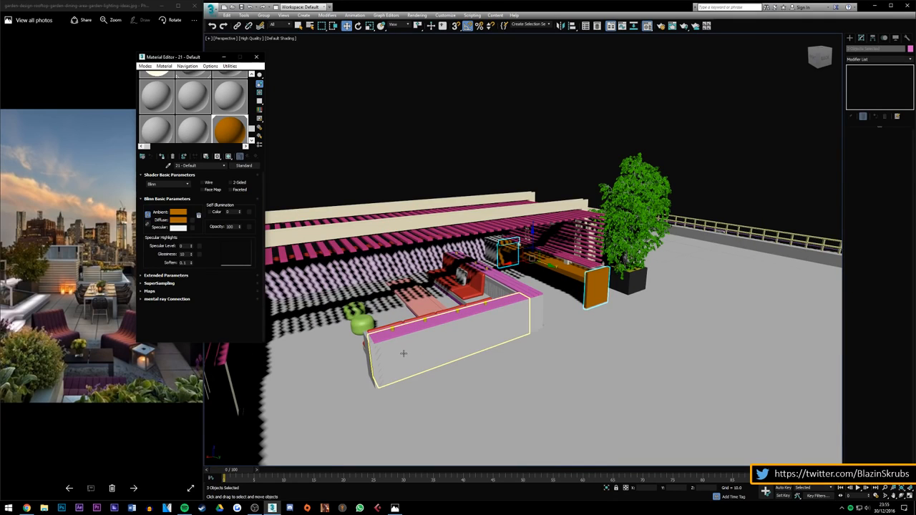
pyautogui.click(402, 352)
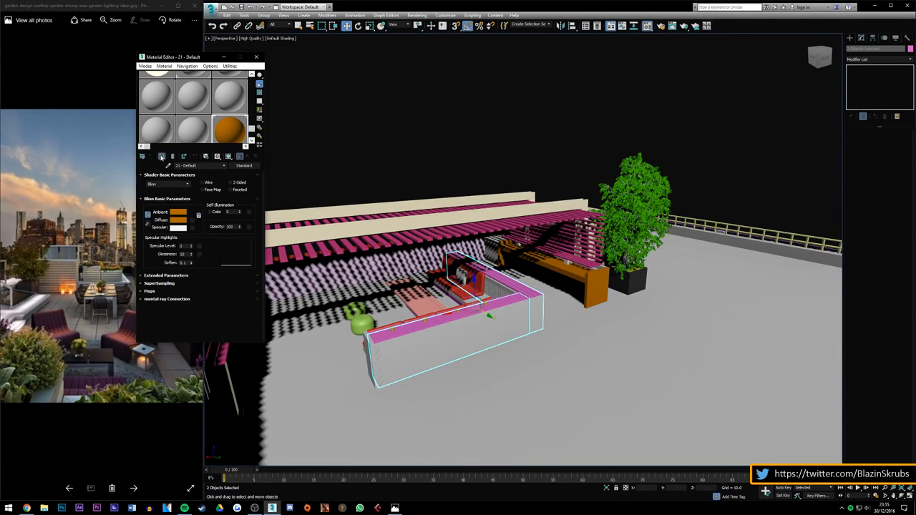
pyautogui.click(161, 156)
pyautogui.click(369, 358)
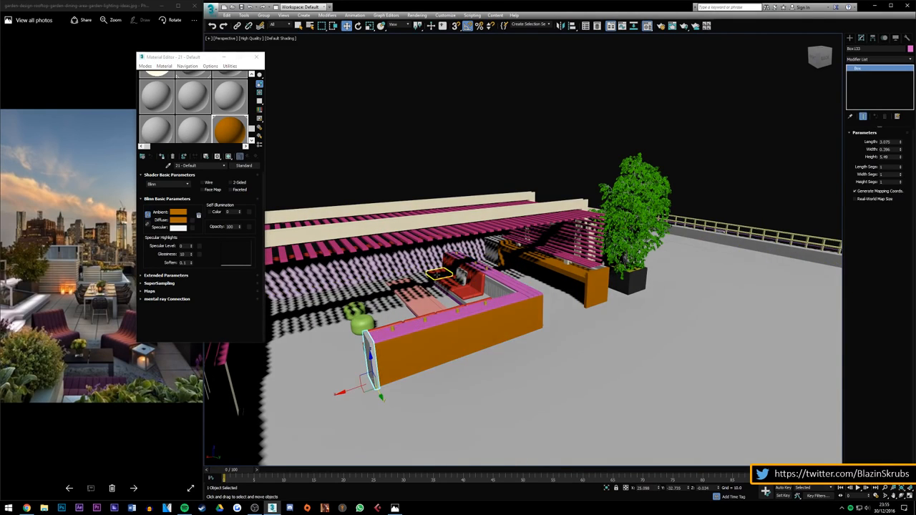
pyautogui.click(161, 156)
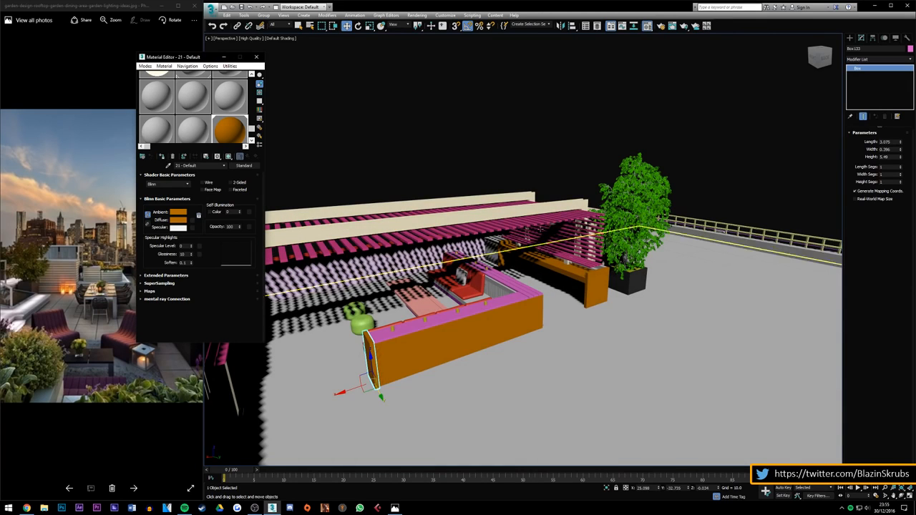
# Step: Assign the orange-brown material to the flat slab at the bench's far end, deselect it and close the Material Editor
pyautogui.click(499, 239)
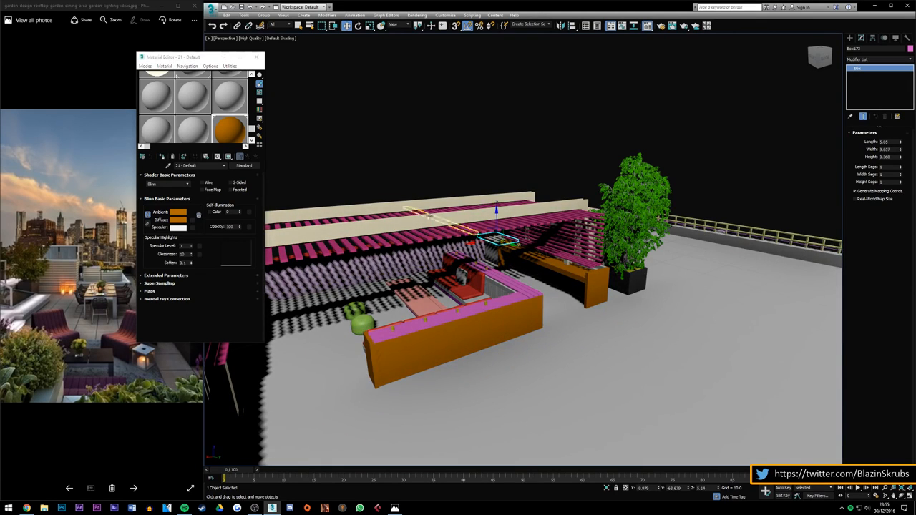
pyautogui.click(161, 156)
pyautogui.click(379, 147)
pyautogui.moveTo(824, 59); pyautogui.dragTo(808, 38)
pyautogui.click(263, 55)
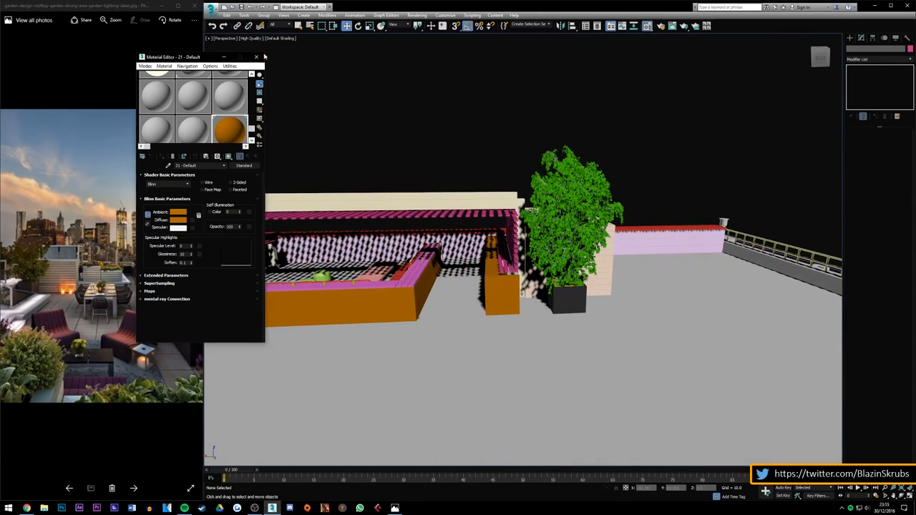
pyautogui.click(256, 57)
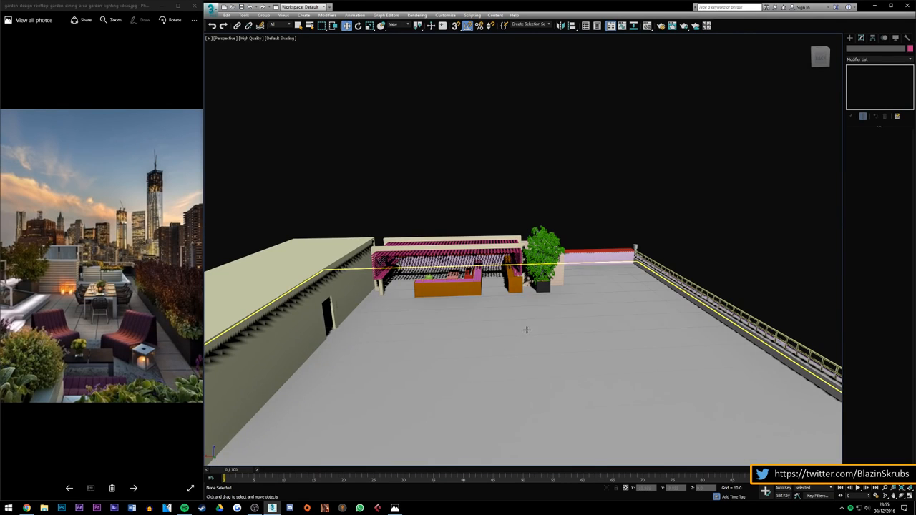
# Step: Compare the roof area around the tree and slatted block with the reference photo, and browse on to other rooftop reference pictures
pyautogui.scroll(8, 526, 329)
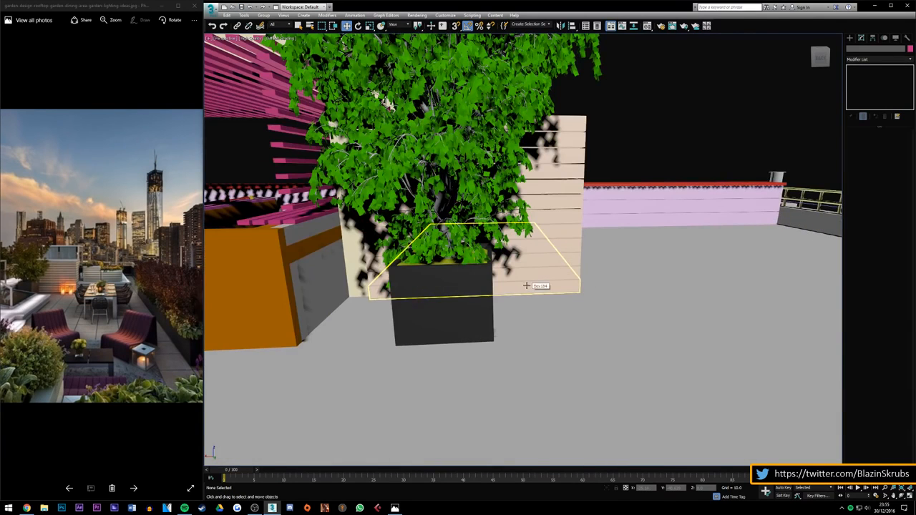
pyautogui.scroll(4, 106, 290)
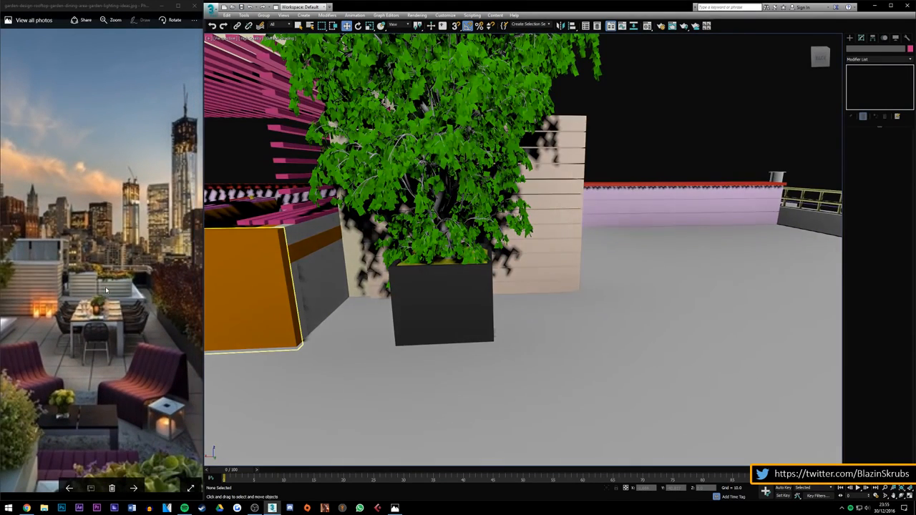
pyautogui.moveTo(821, 60); pyautogui.dragTo(803, 71)
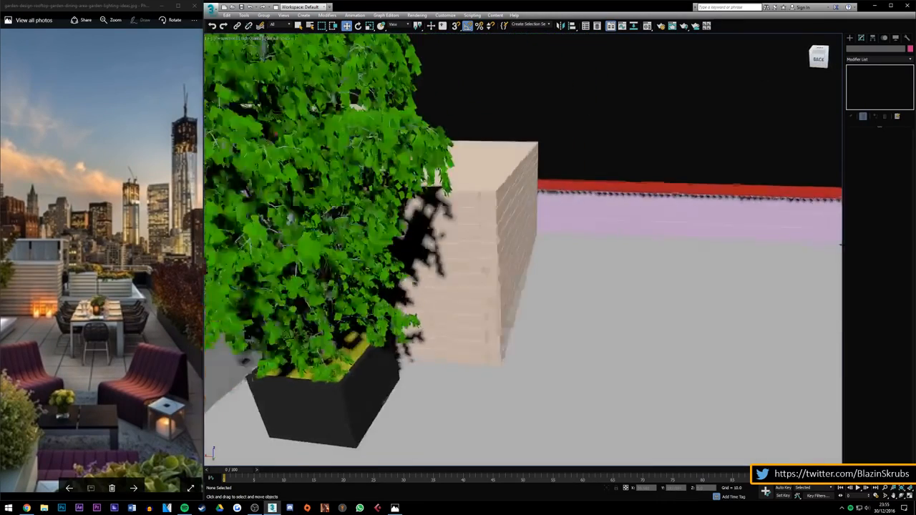
pyautogui.scroll(-6, 534, 306)
pyautogui.scroll(4, 531, 274)
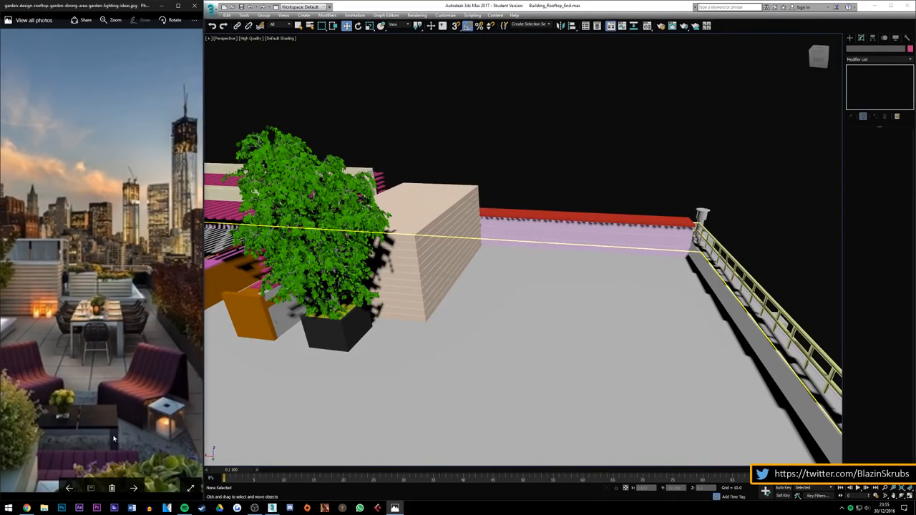
pyautogui.click(134, 488)
pyautogui.click(134, 488)
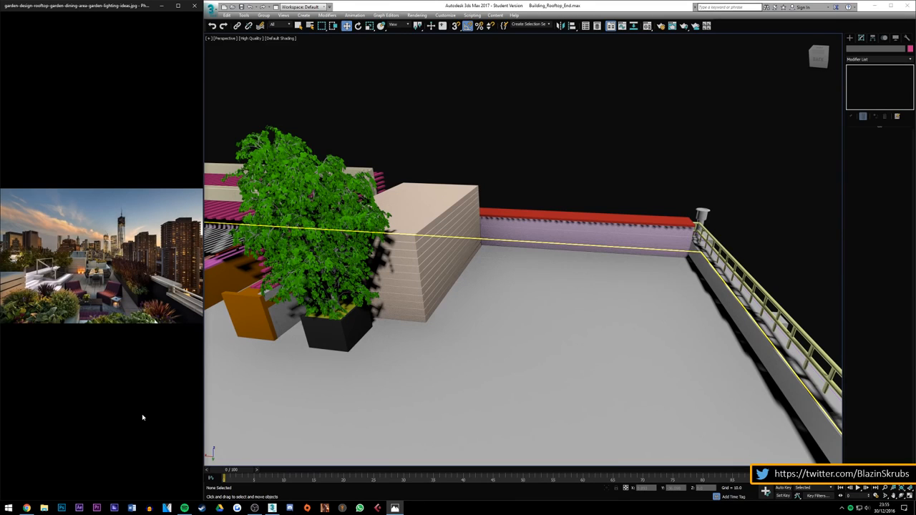
# Step: Switch to OBS, put the stream on the AFK scene, return it to Streaming and minimise OBS
pyautogui.click(254, 508)
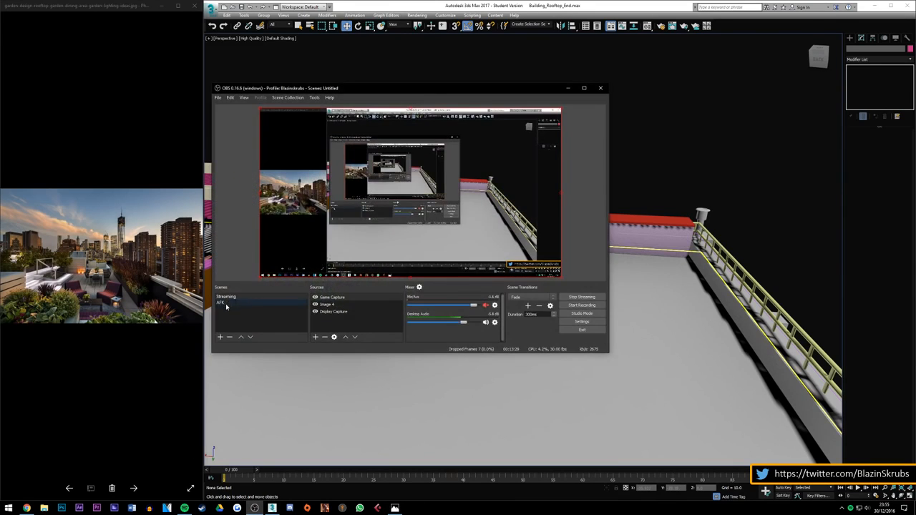
pyautogui.click(225, 304)
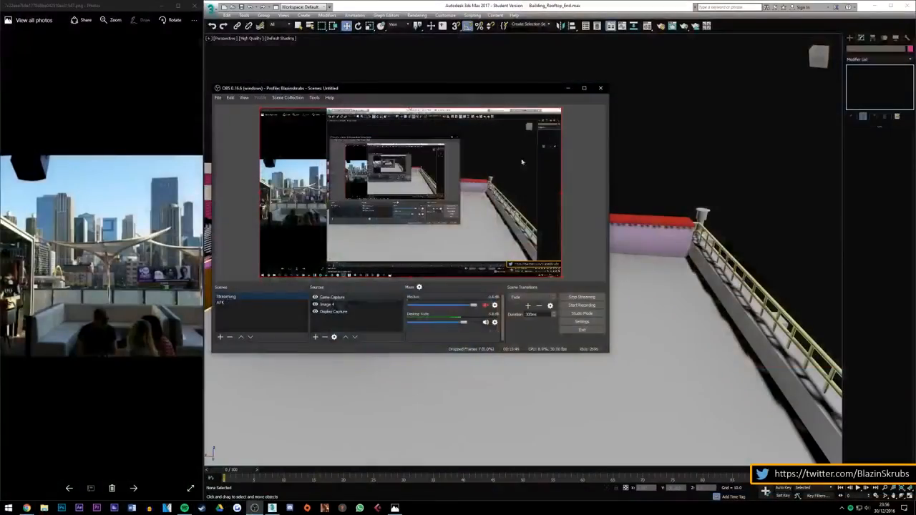
pyautogui.click(571, 88)
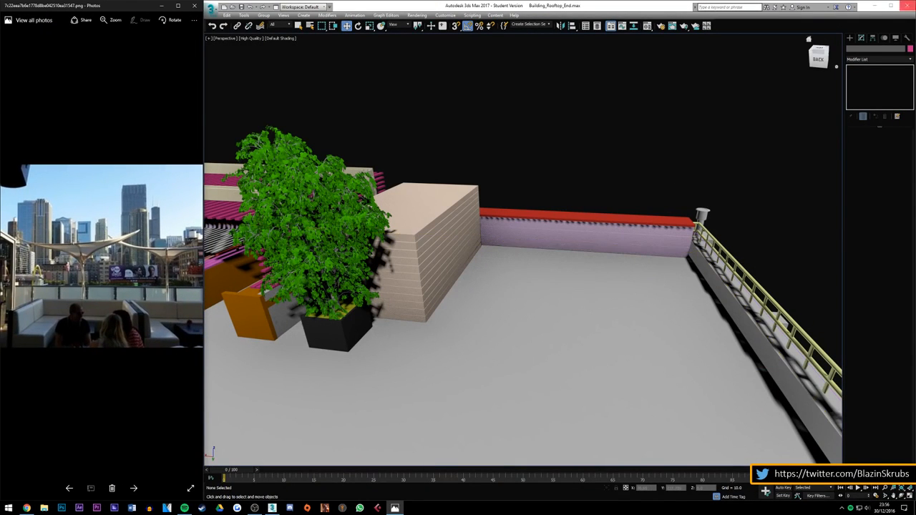
# Step: Create a ChamferBox on the roof floor beside the slatted block, about 9.7 long, 5.7 wide and 4.65 high with about 0.53 fillet
pyautogui.click(850, 39)
pyautogui.click(867, 58)
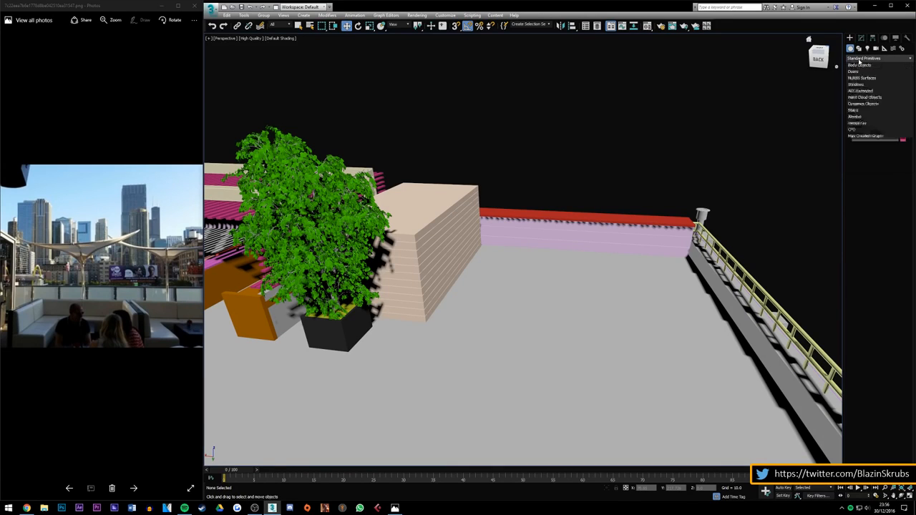
pyautogui.click(862, 72)
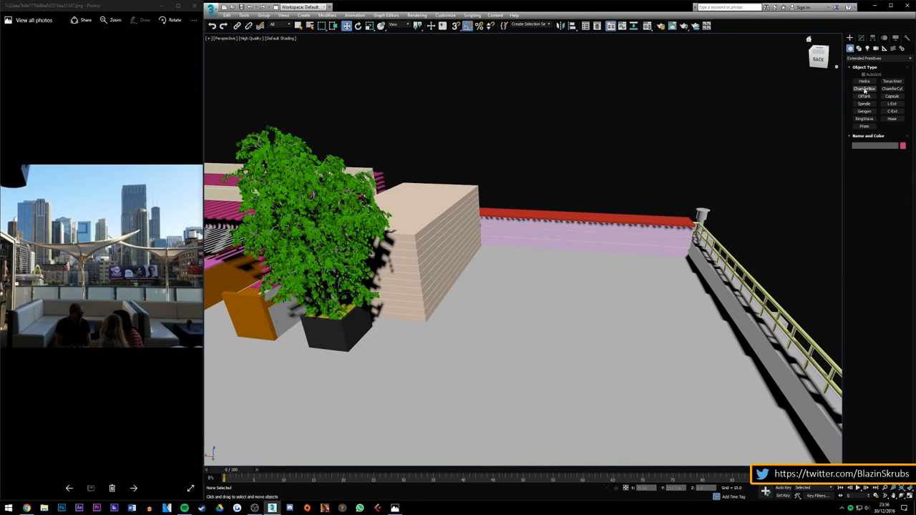
pyautogui.click(864, 88)
pyautogui.moveTo(430, 321); pyautogui.dragTo(492, 291)
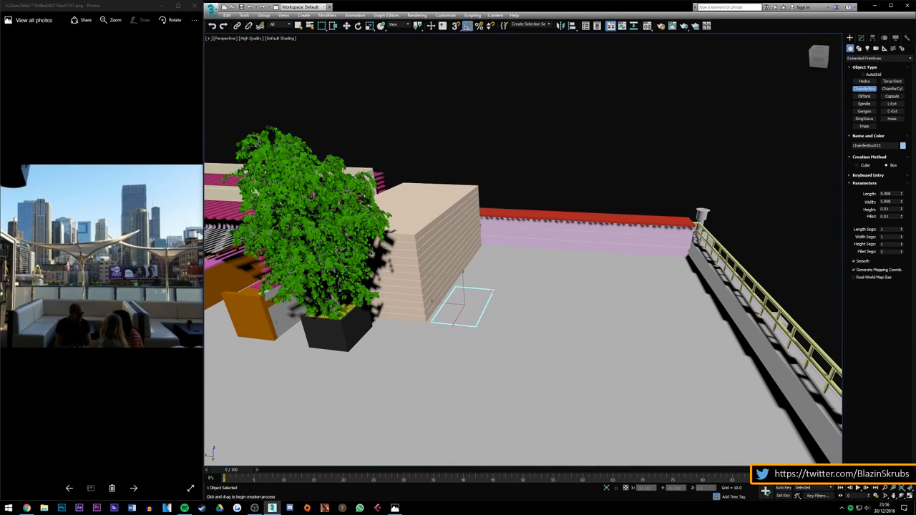
pyautogui.click(497, 252)
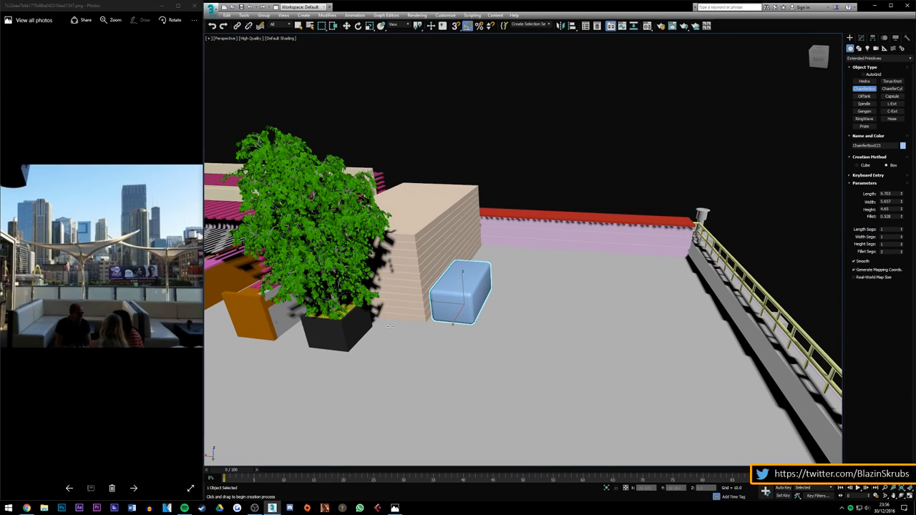
# Step: Reduce the chamfer box's height to about 3.26 and increase its fillet segments for rounder edges
pyautogui.moveTo(819, 58); pyautogui.dragTo(820, 46)
pyautogui.keyDown('alt'); pyautogui.moveTo(431, 322); pyautogui.dragTo(446, 323, button='middle'); pyautogui.keyUp('alt')
pyautogui.scroll(3, 462, 299)
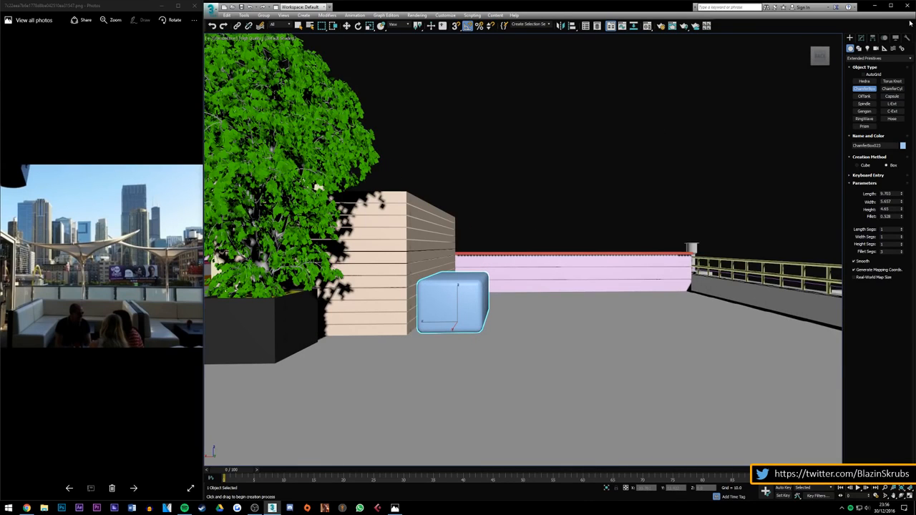
pyautogui.click(861, 39)
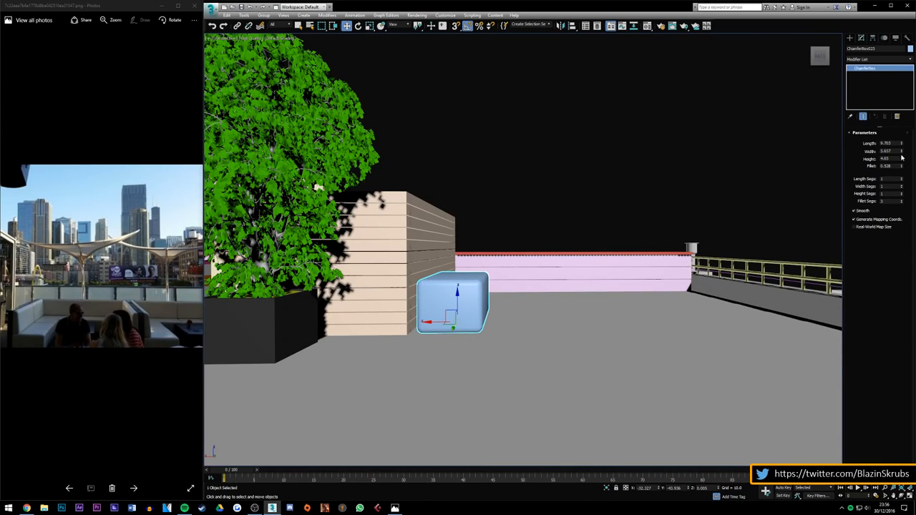
pyautogui.moveTo(901, 164); pyautogui.dragTo(899, 168)
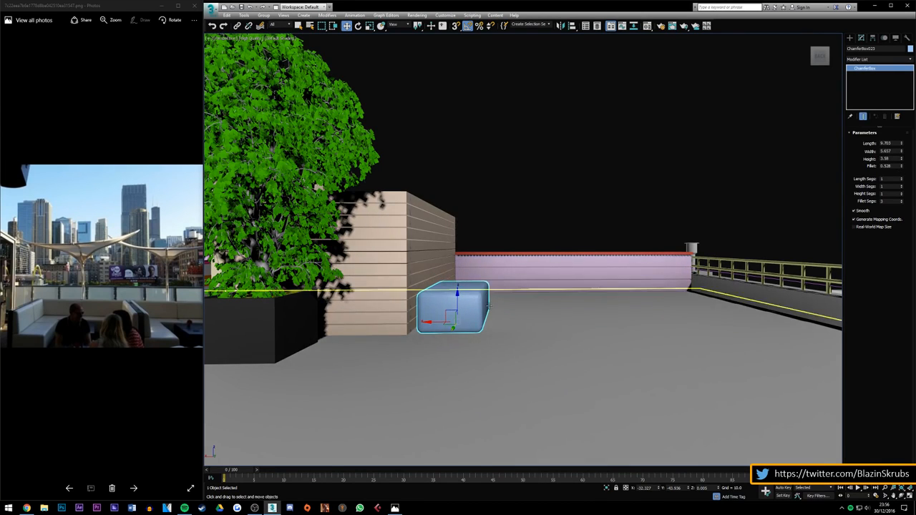
pyautogui.scroll(4, 488, 307)
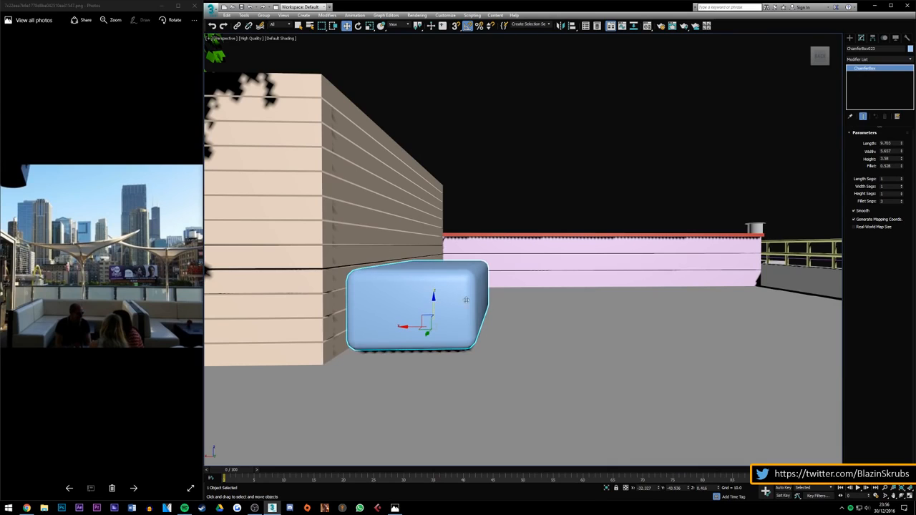
pyautogui.moveTo(901, 165); pyautogui.dragTo(901, 162)
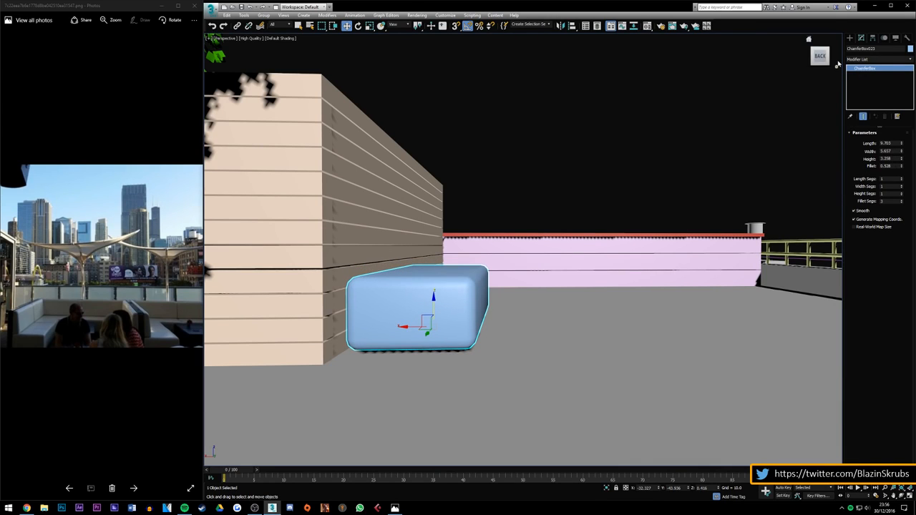
pyautogui.click(901, 200)
pyautogui.click(901, 201)
pyautogui.click(576, 203)
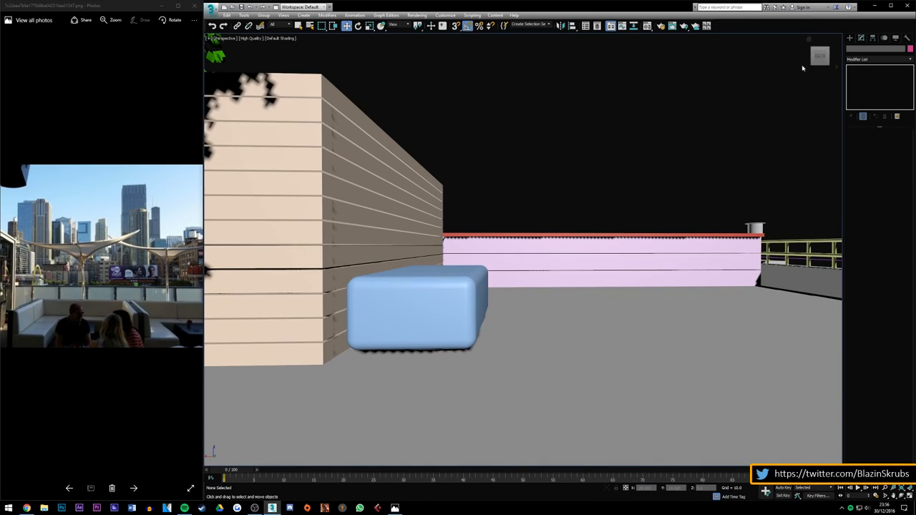
# Step: Nudge the chamfer box slightly along the slatted block's wall toward the planter end
pyautogui.moveTo(819, 56); pyautogui.dragTo(769, 72)
pyautogui.keyDown('alt'); pyautogui.moveTo(342, 363); pyautogui.dragTo(342, 362, button='middle'); pyautogui.keyUp('alt')
pyautogui.click(508, 322)
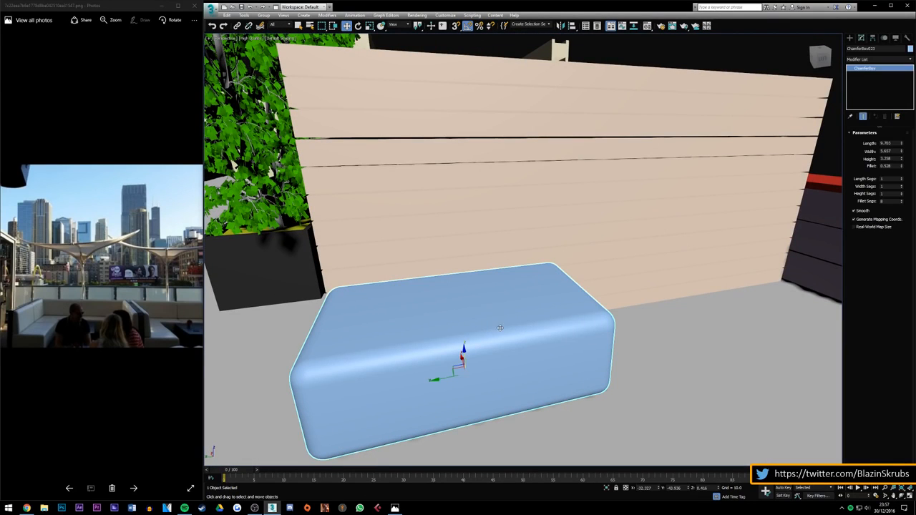
pyautogui.moveTo(436, 377); pyautogui.dragTo(430, 379)
pyautogui.moveTo(822, 62); pyautogui.dragTo(835, 66)
pyautogui.scroll(-5, 489, 201)
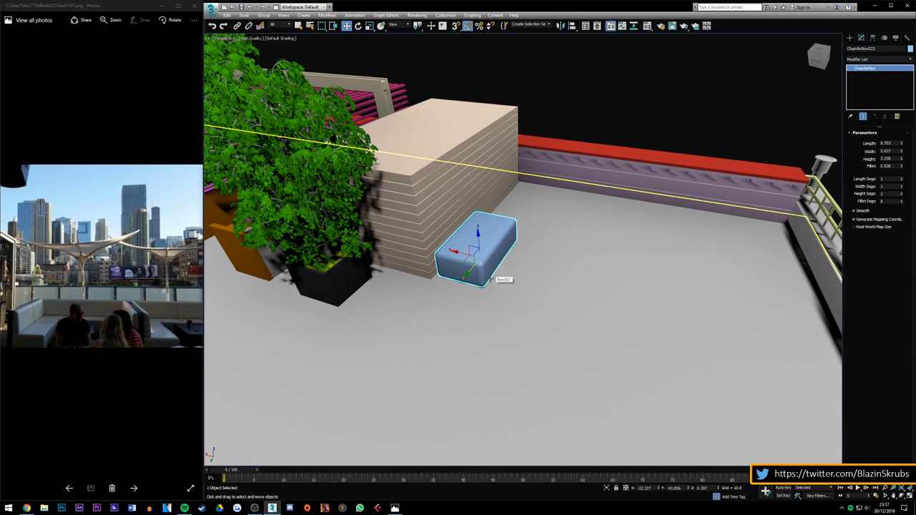
# Step: Set the chamfer box's length to 9, width to 5.5 and height to 3.3
pyautogui.click(824, 56)
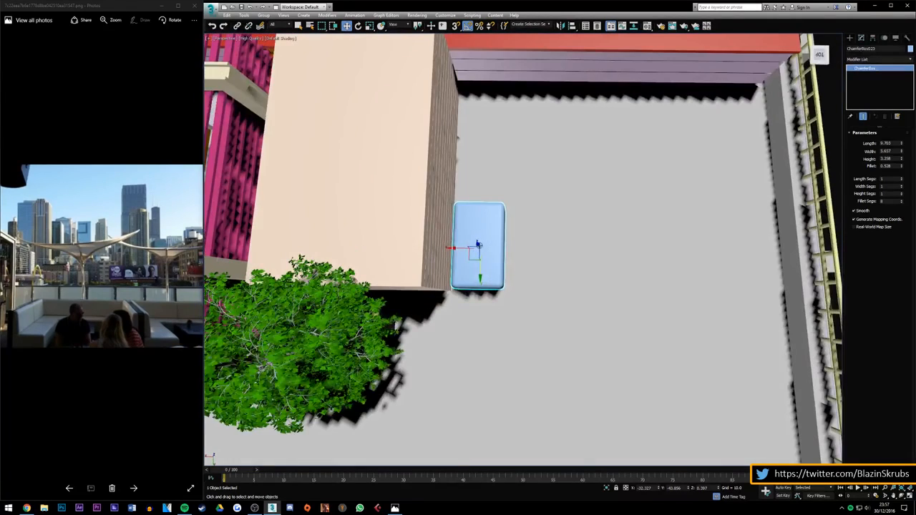
pyautogui.click(886, 143)
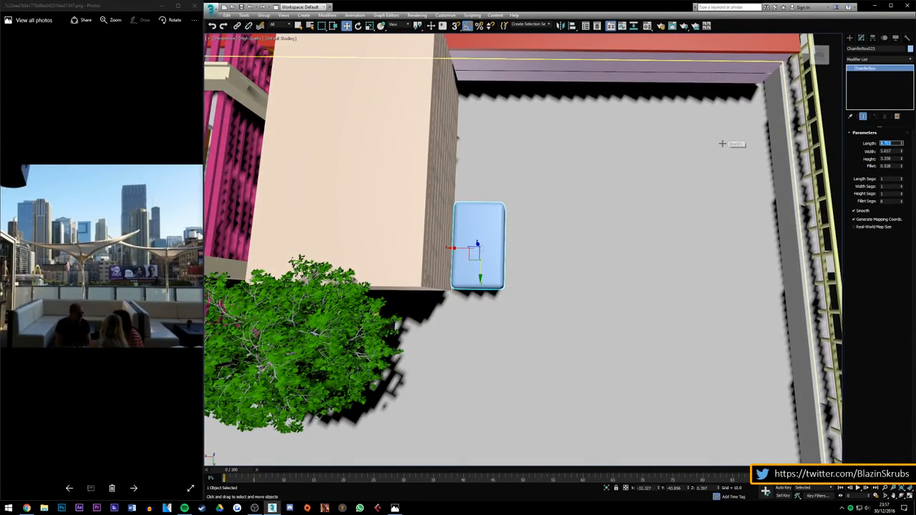
pyautogui.write('9')
pyautogui.press('Return')
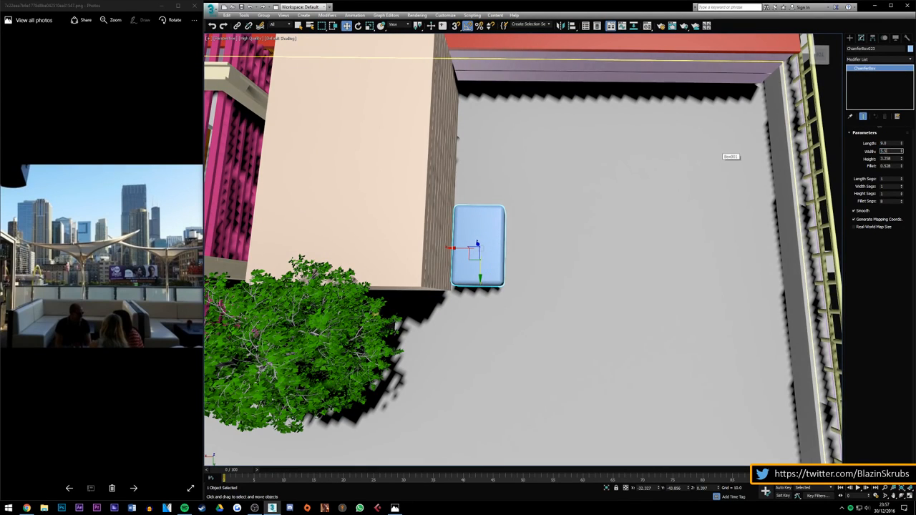
pyautogui.press('Tab')
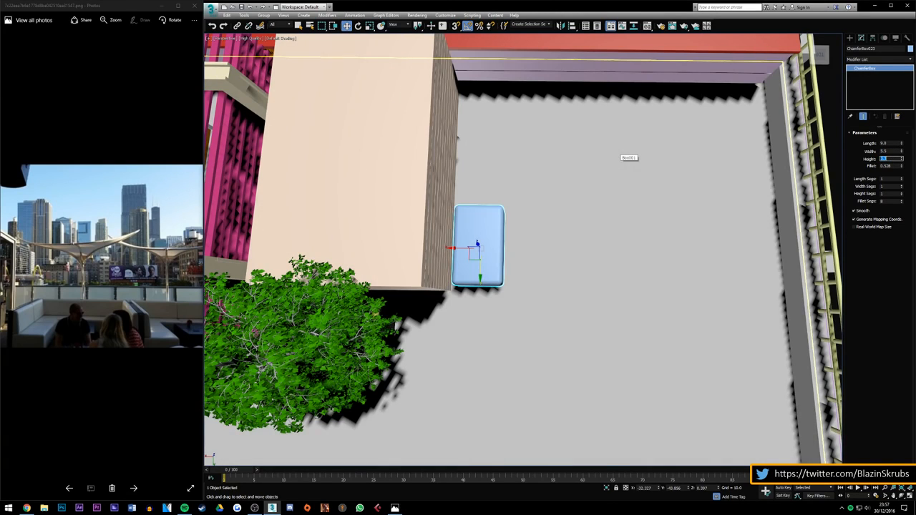
# Step: Copy the chamfer box, rotate the copy 90 degrees about the vertical axis and place it against the first box's end near the slatted wall
pyautogui.moveTo(820, 56); pyautogui.dragTo(763, 56)
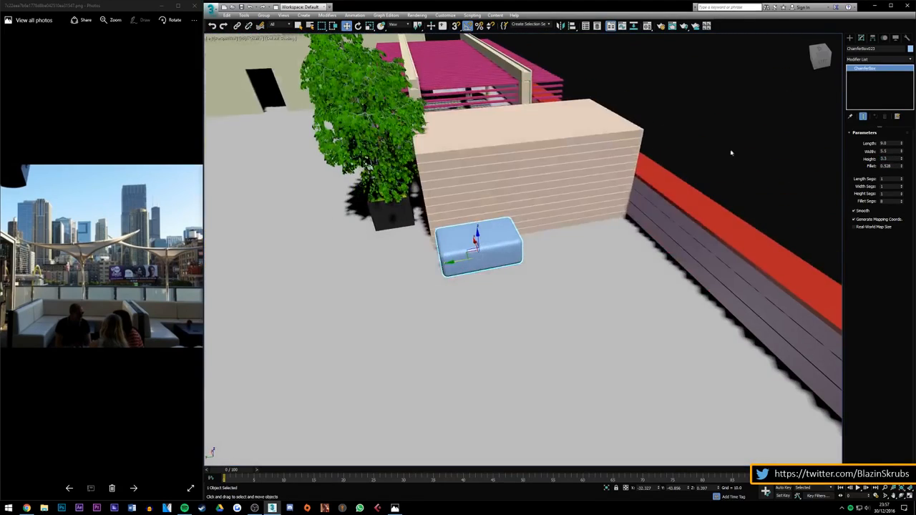
pyautogui.moveTo(462, 260)
pyautogui.keyDown('shift'); pyautogui.mouseDown()
pyautogui.moveTo(538, 248)
pyautogui.moveTo(466, 269)
pyautogui.mouseUp(); pyautogui.keyUp('shift')
pyautogui.press('Return')
pyautogui.press('e')
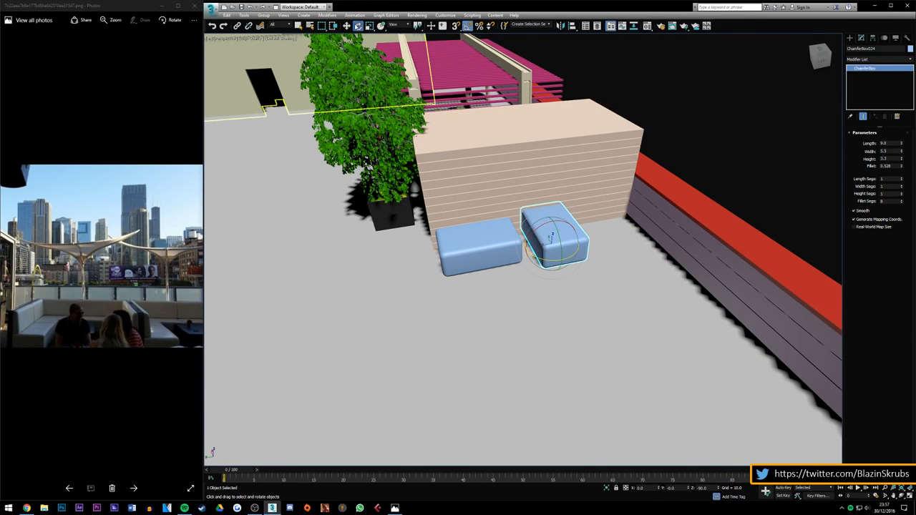
pyautogui.click(346, 25)
pyautogui.scroll(3, 533, 245)
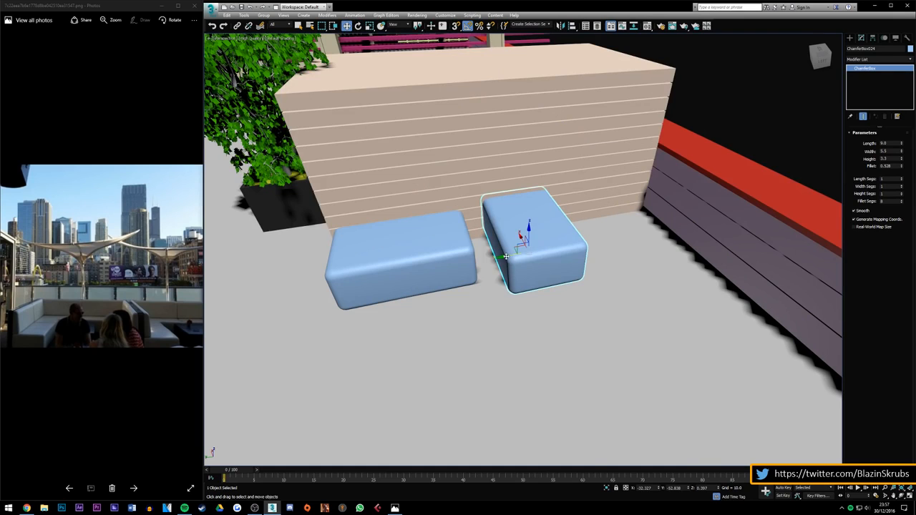
pyautogui.moveTo(506, 256); pyautogui.dragTo(527, 266)
pyautogui.click(823, 59)
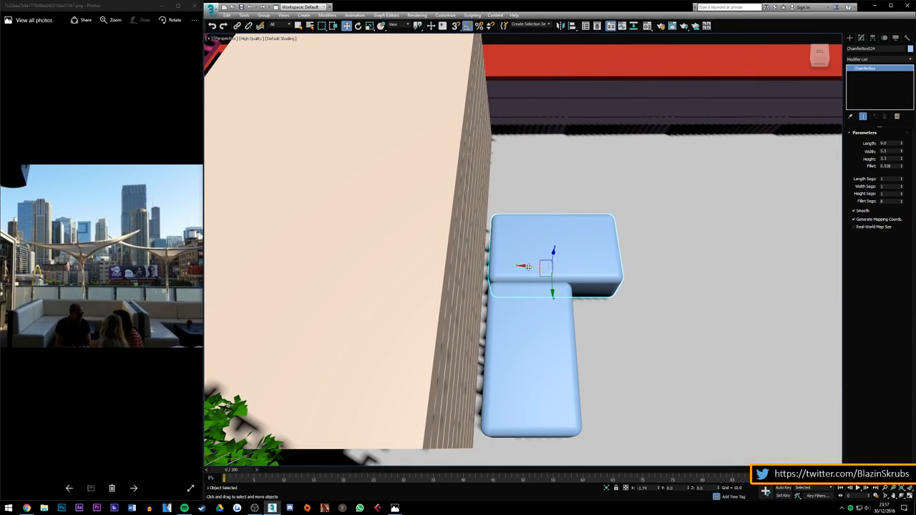
# Step: Check the sofa layout in the reference photo and move the rotated box away from the first toward the red-capped wall
pyautogui.click(613, 290)
pyautogui.scroll(-4, 538, 271)
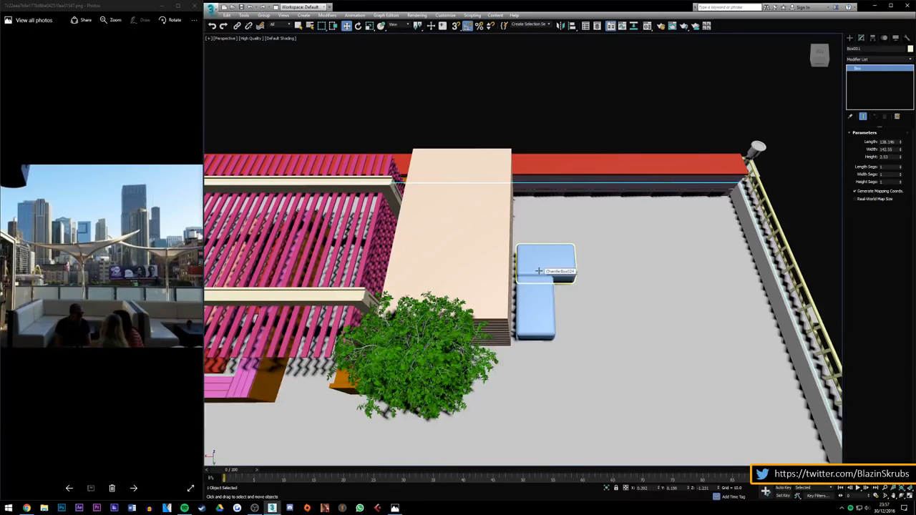
pyautogui.scroll(3, 594, 289)
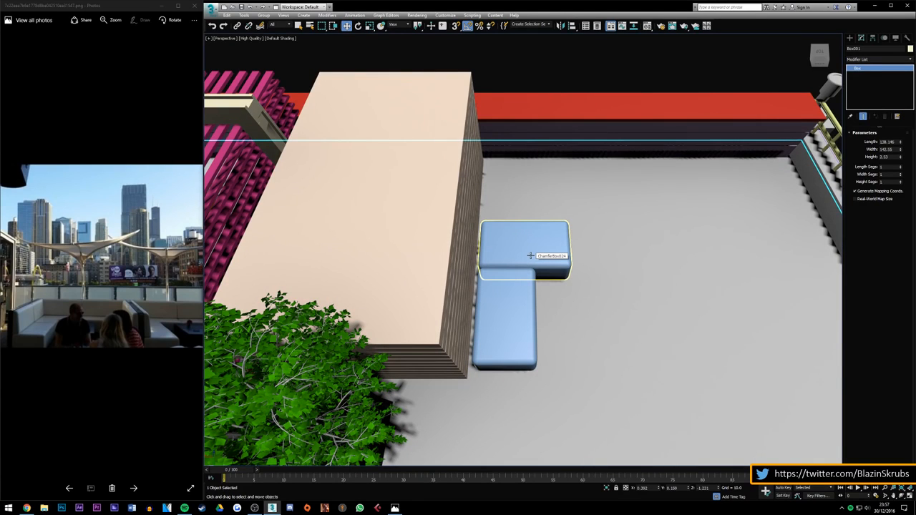
pyautogui.scroll(-1, 40, 321)
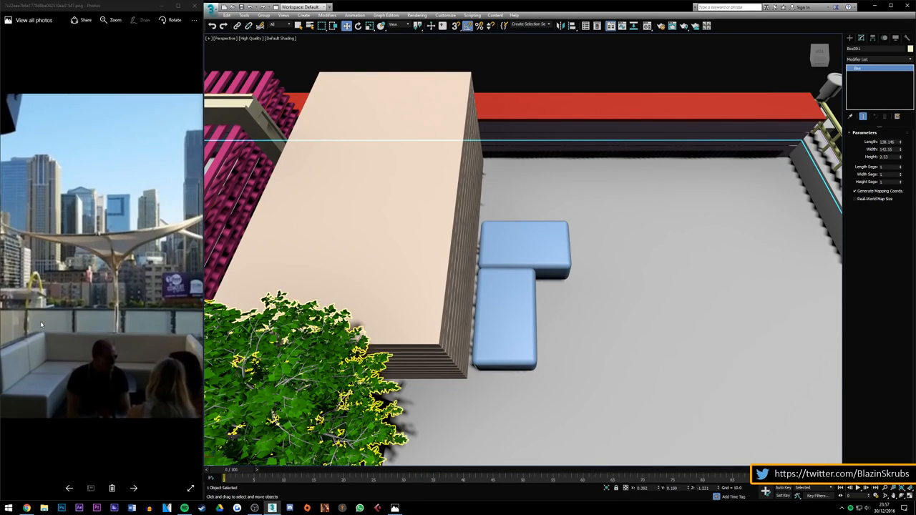
pyautogui.scroll(-1, 57, 374)
pyautogui.click(505, 255)
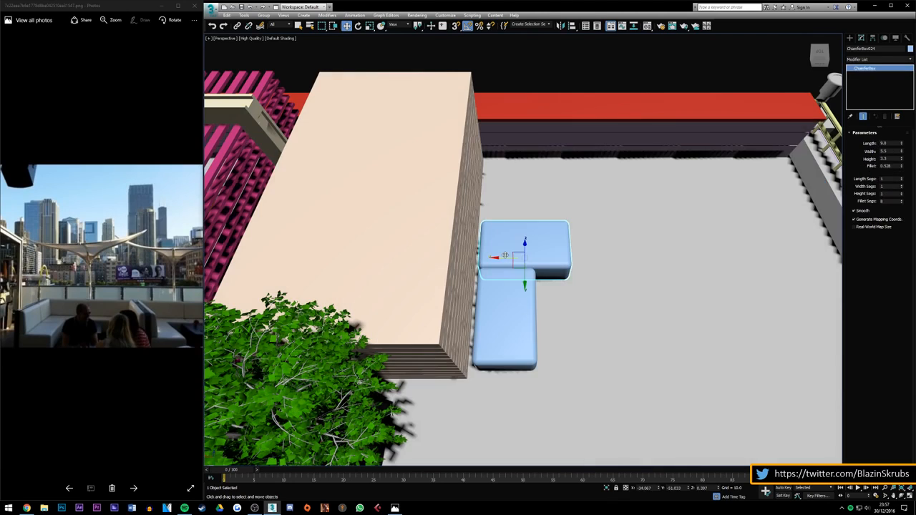
pyautogui.click(526, 280)
pyautogui.click(527, 251)
pyautogui.moveTo(524, 283); pyautogui.dragTo(524, 230)
# Step: Copy the first box along the slatted wall so the two sit end to end
pyautogui.click(508, 306)
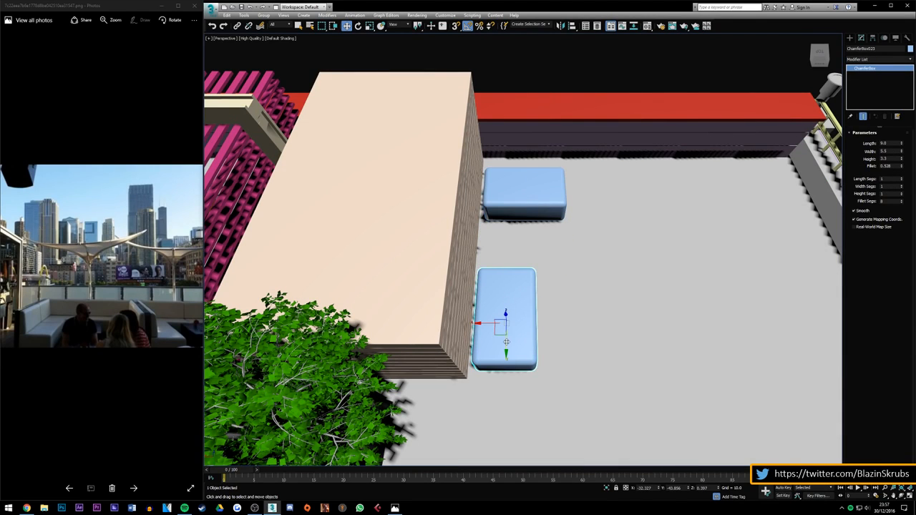
pyautogui.moveTo(505, 342)
pyautogui.keyDown('shift'); pyautogui.mouseDown()
pyautogui.moveTo(508, 243)
pyautogui.moveTo(518, 262)
pyautogui.mouseUp(); pyautogui.keyUp('shift')
pyautogui.press('Return')
# Step: Move the rotated box up to the red-capped wall and place one copy of it end to end along that wall
pyautogui.click(528, 185)
pyautogui.moveTo(527, 221)
pyautogui.mouseDown()
pyautogui.moveTo(530, 208)
pyautogui.moveTo(605, 192)
pyautogui.moveTo(578, 193)
pyautogui.mouseUp()
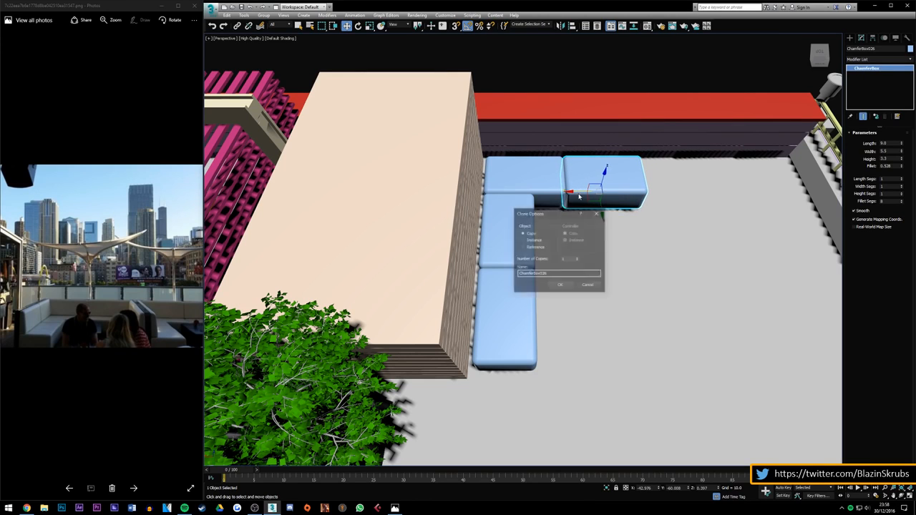
pyautogui.press('Return')
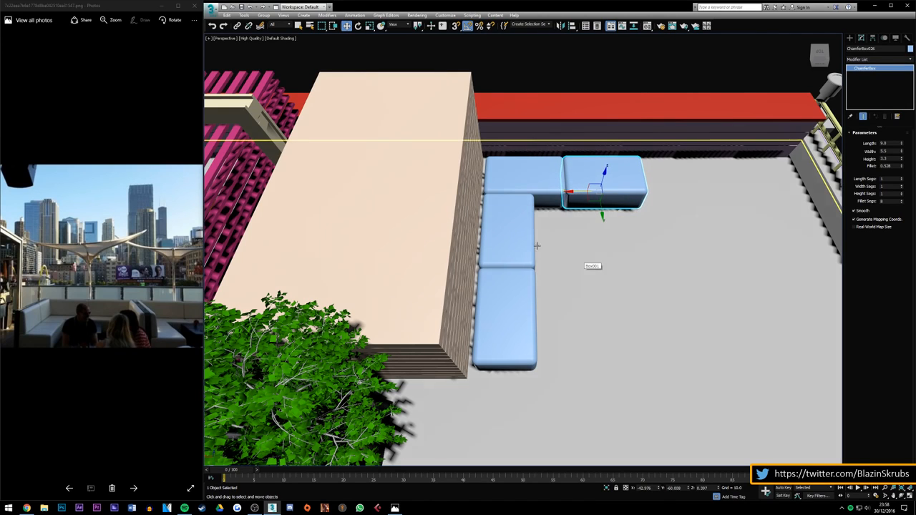
# Step: Copy the two boxes along the slatted wall across to the opposite side, forming the second arm of a U-shaped sofa
pyautogui.click(518, 248)
pyautogui.keyDown('ctrl'); pyautogui.click(514, 301); pyautogui.keyUp('ctrl')
pyautogui.keyDown('shift'); pyautogui.moveTo(488, 272); pyautogui.dragTo(612, 273); pyautogui.keyUp('shift')
pyautogui.press('Return')
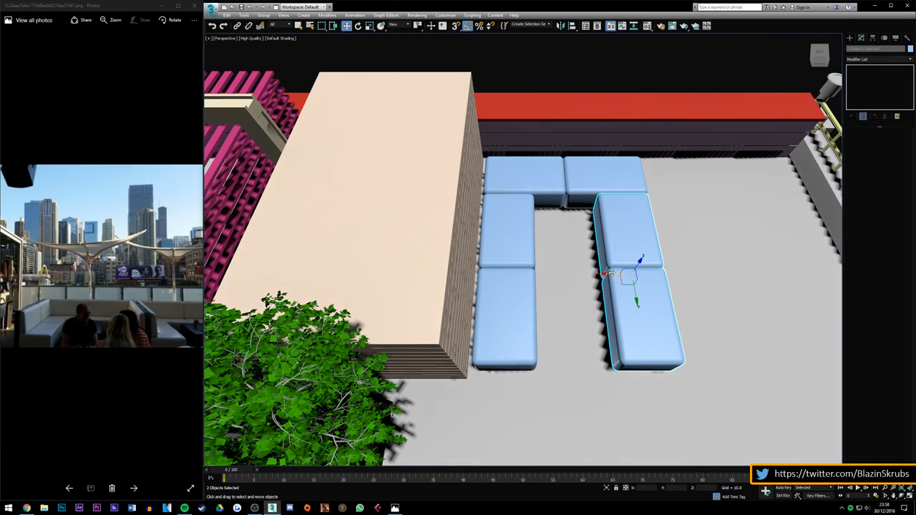
# Step: Set the length of the back-row corner box to 12 and shift it clear of the slatted block
pyautogui.click(519, 185)
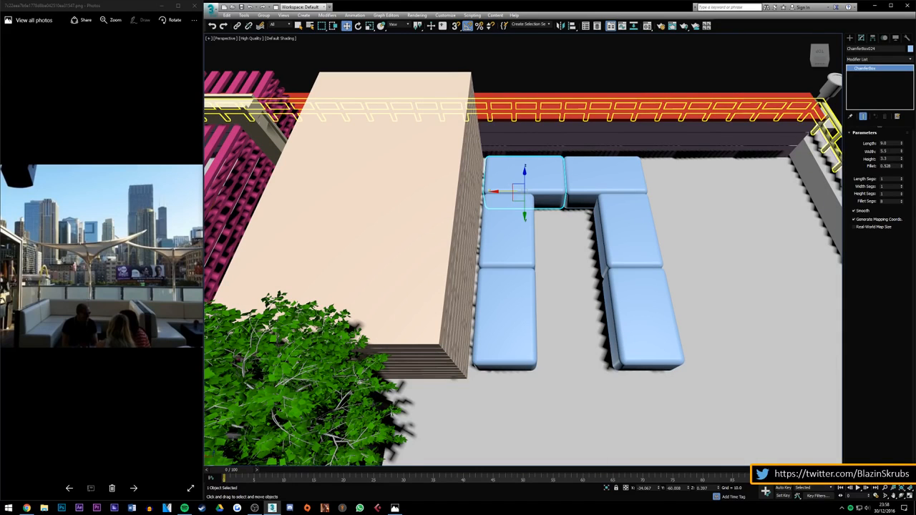
pyautogui.moveTo(901, 145); pyautogui.dragTo(838, 145)
pyautogui.write('12')
pyautogui.press('Return')
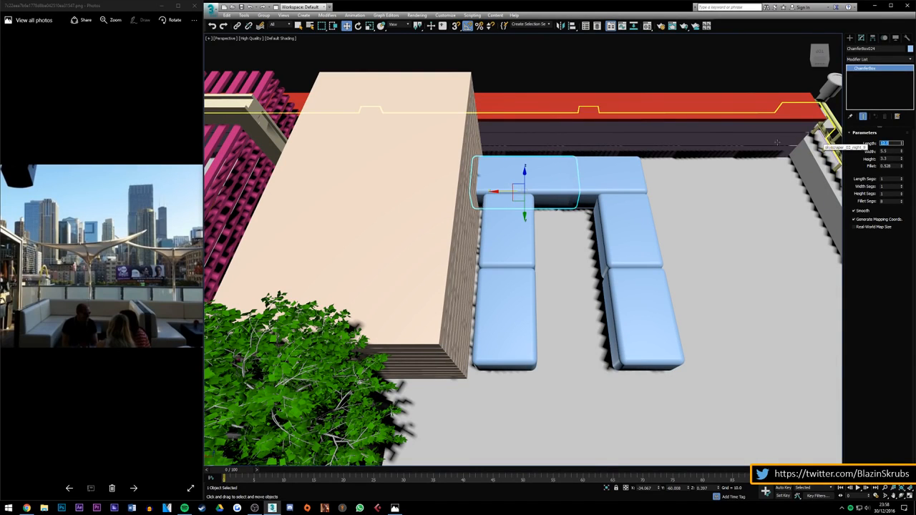
pyautogui.moveTo(613, 191); pyautogui.dragTo(625, 191)
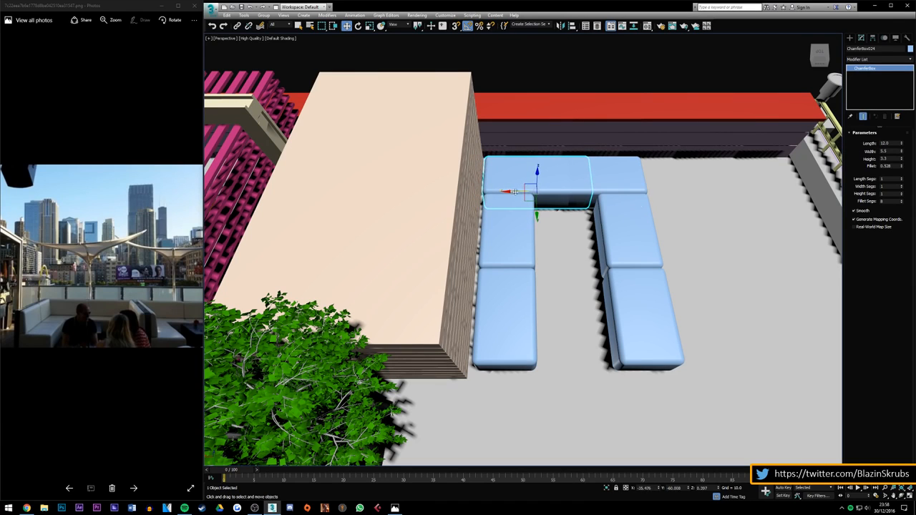
# Step: Delete the second back-row box and replace it with a copy of the 12-long corner box placed end to end
pyautogui.click(638, 191)
pyautogui.press('Delete')
pyautogui.click(552, 184)
pyautogui.keyDown('shift'); pyautogui.moveTo(510, 191); pyautogui.dragTo(613, 191); pyautogui.keyUp('shift')
pyautogui.press('Return')
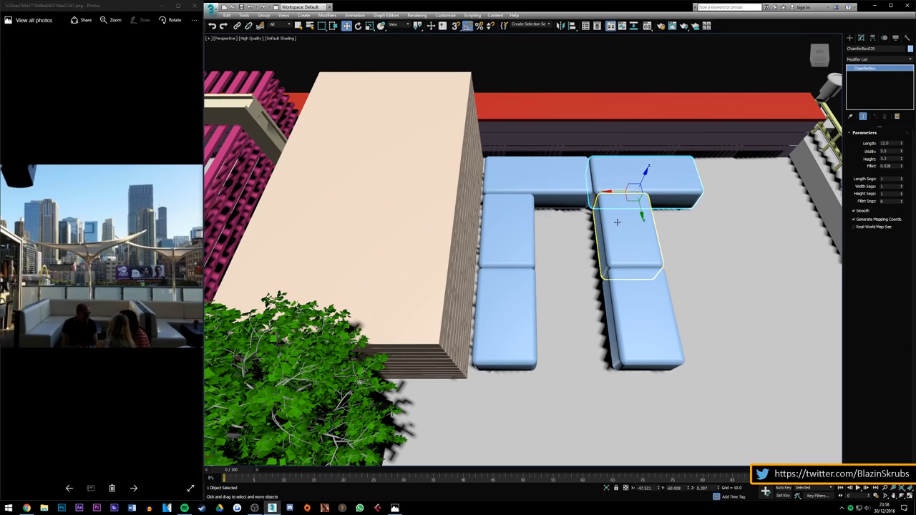
# Step: Set the corner box's length to 10 and copy it end to end along the back wall in place of the longer neighbour
pyautogui.click(564, 184)
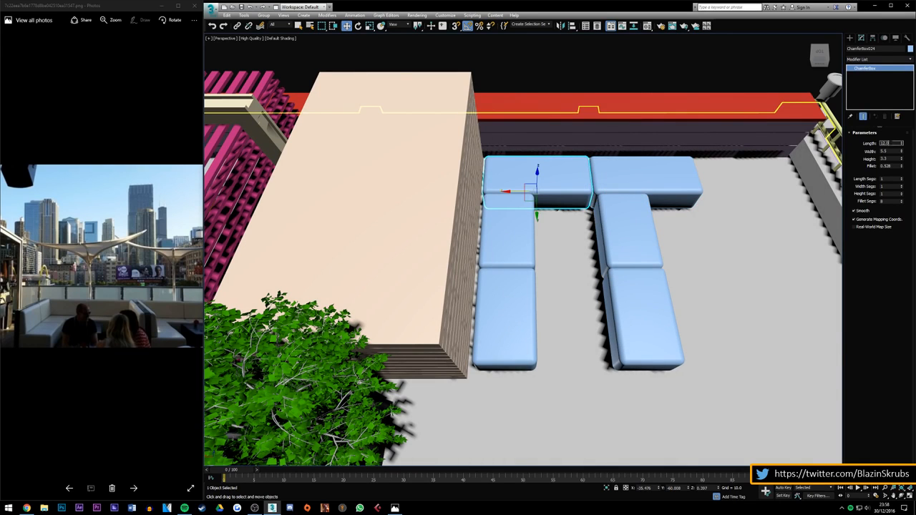
pyautogui.press('BackSpace')
pyautogui.write('10')
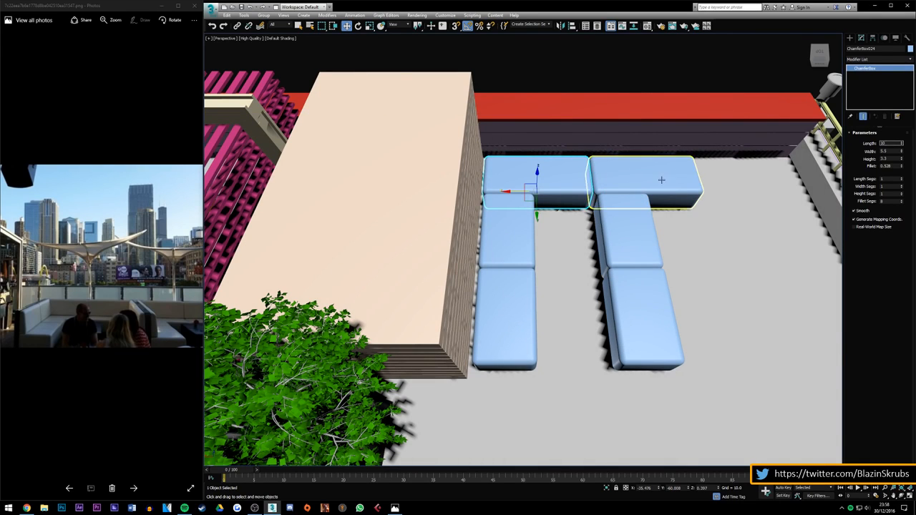
pyautogui.press('Return')
pyautogui.moveTo(520, 190); pyautogui.dragTo(599, 189)
pyautogui.press('Return')
# Step: Shift the two boxes of the outer sofa arm outward so they line up with the end of the back row
pyautogui.click(624, 233)
pyautogui.keyDown('ctrl'); pyautogui.click(640, 290); pyautogui.keyUp('ctrl')
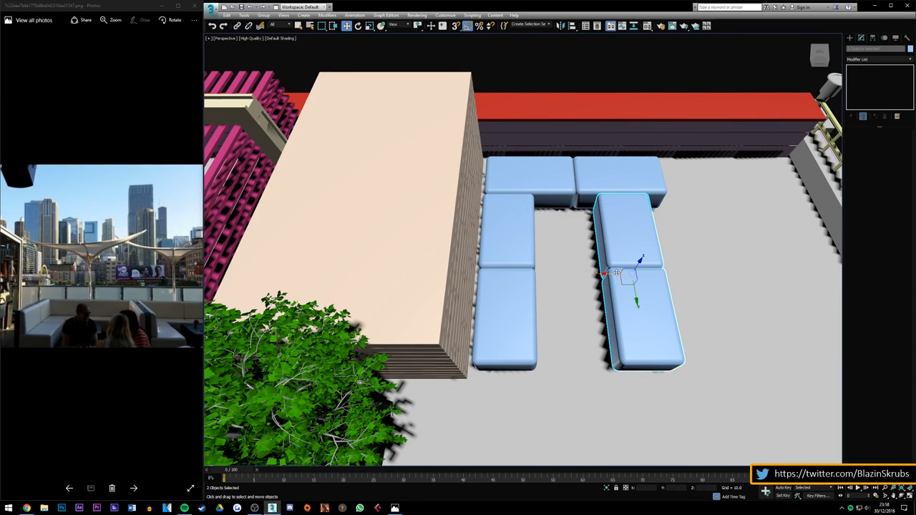
pyautogui.keyDown('shift'); pyautogui.moveTo(607, 273); pyautogui.dragTo(642, 273); pyautogui.keyUp('shift')
pyautogui.press('Return')
pyautogui.click(591, 313)
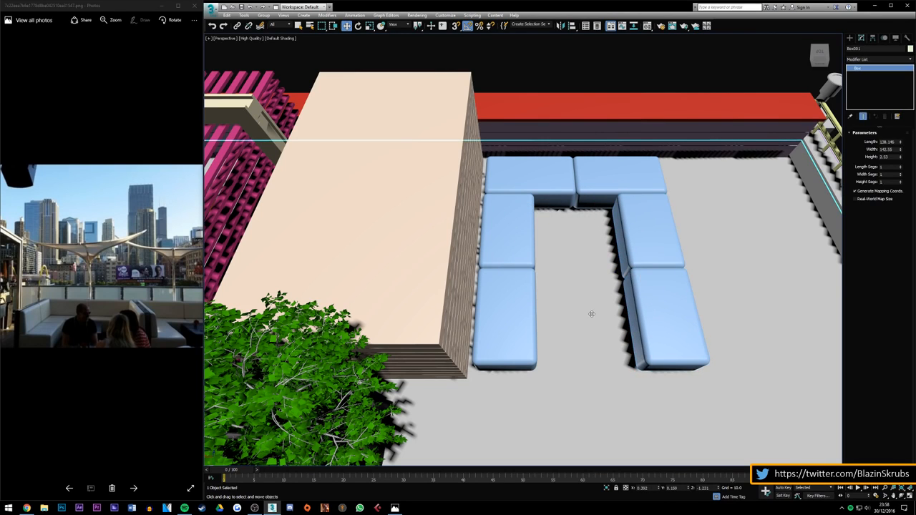
pyautogui.scroll(-3, 588, 205)
pyautogui.scroll(3, 654, 218)
pyautogui.click(572, 229)
pyautogui.keyDown('ctrl'); pyautogui.click(543, 270); pyautogui.keyUp('ctrl')
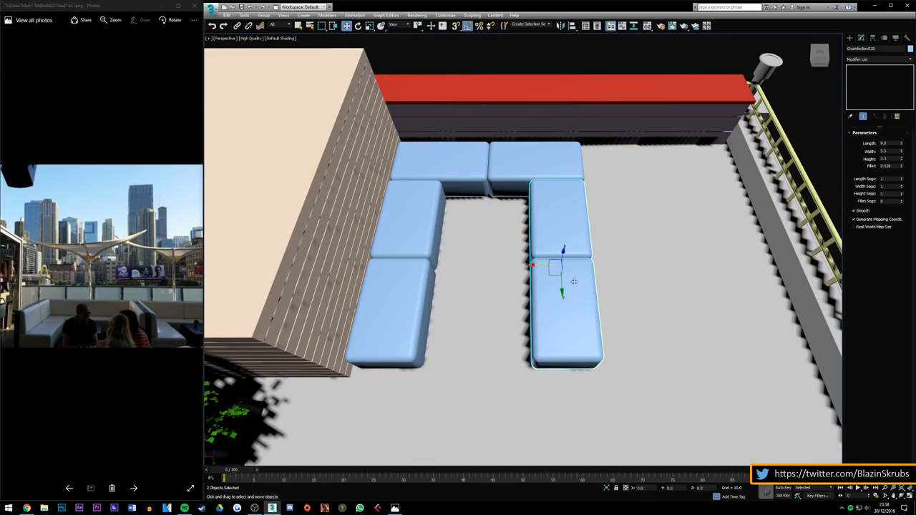
pyautogui.moveTo(539, 262); pyautogui.dragTo(541, 266)
pyautogui.scroll(-4, 540, 266)
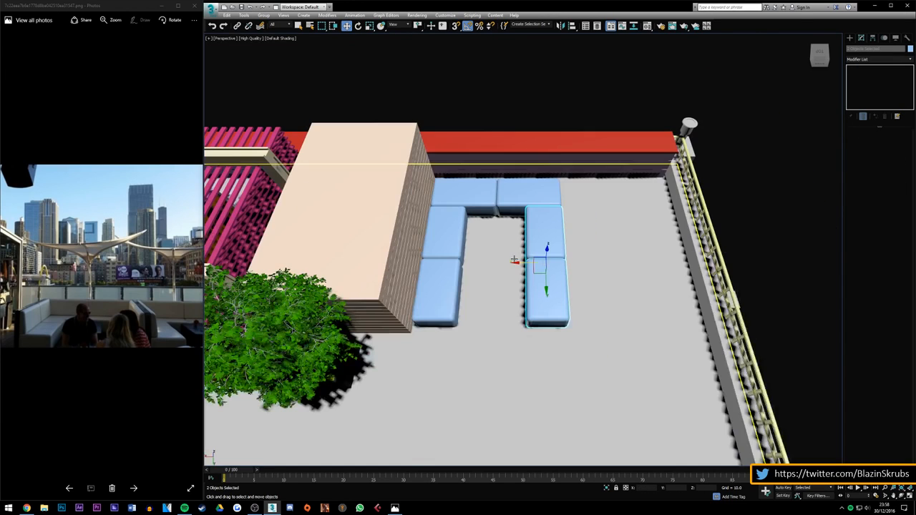
pyautogui.scroll(3, 514, 260)
pyautogui.scroll(2, 481, 266)
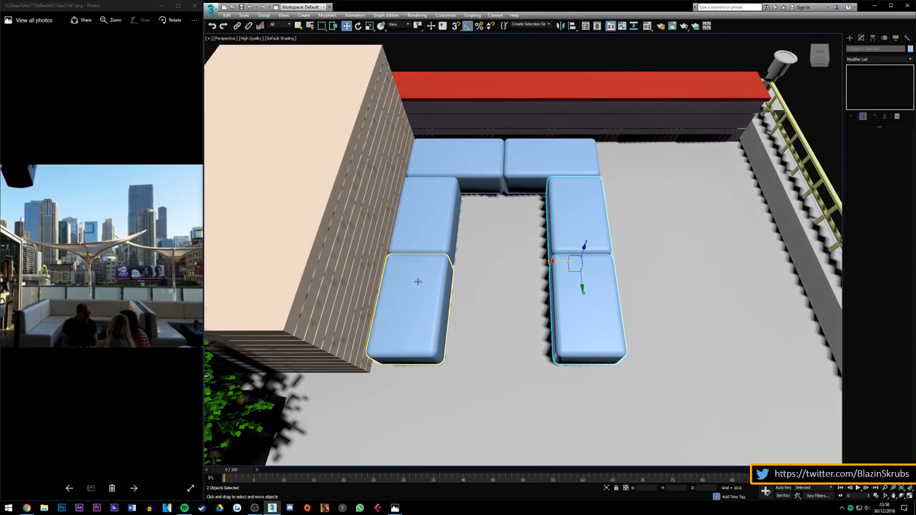
# Step: Copy the slatted block's lowest slat behind the seats and resize it into a backing panel 0.58 wide and 5.113 high
pyautogui.moveTo(820, 58)
pyautogui.mouseDown()
pyautogui.moveTo(820, 36)
pyautogui.moveTo(843, 40)
pyautogui.moveTo(813, 54)
pyautogui.mouseUp()
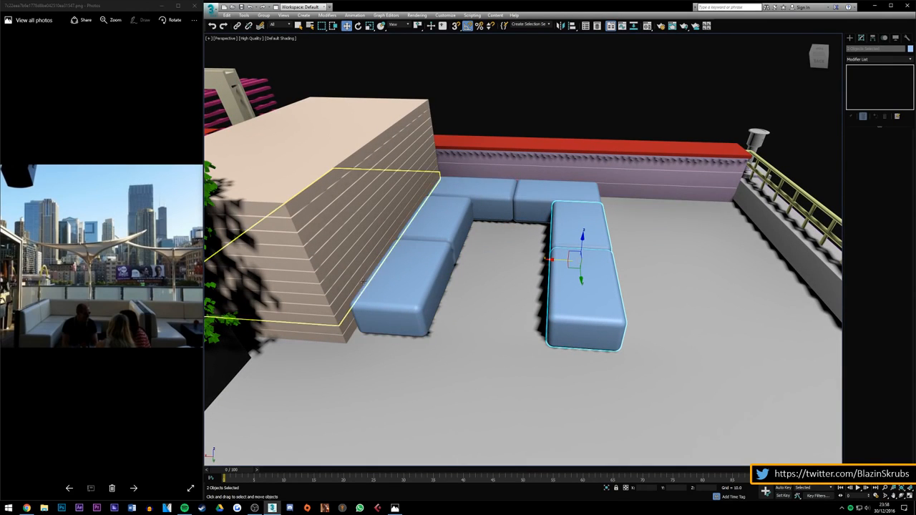
pyautogui.click(330, 301)
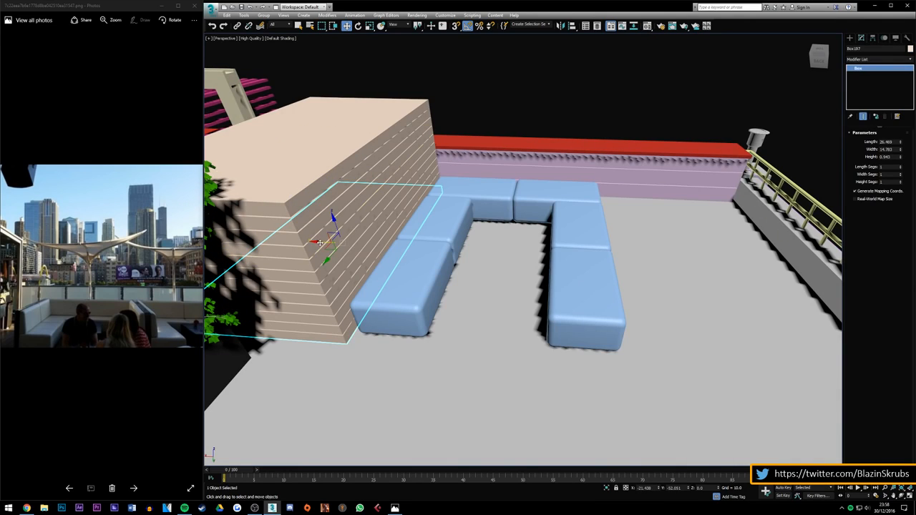
pyautogui.keyDown('shift'); pyautogui.moveTo(320, 242); pyautogui.dragTo(330, 244); pyautogui.keyUp('shift')
pyautogui.press('Return')
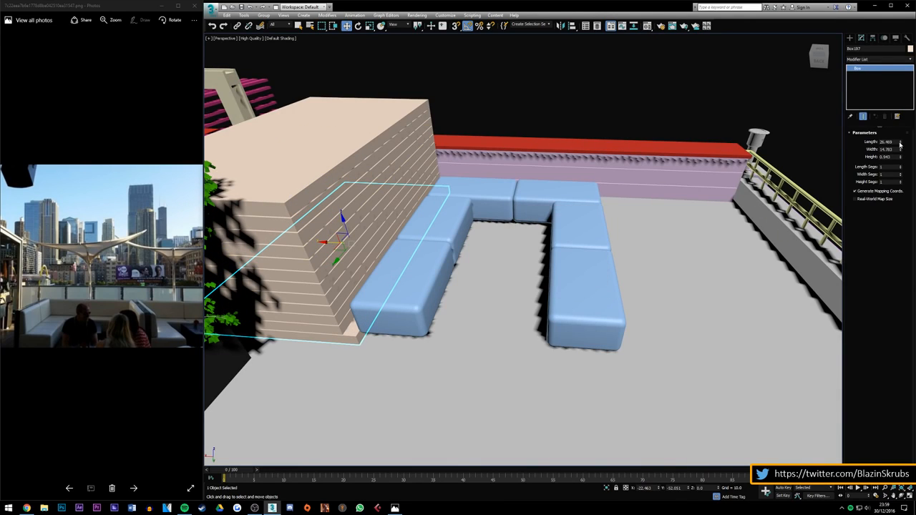
pyautogui.moveTo(900, 145); pyautogui.dragTo(887, 11)
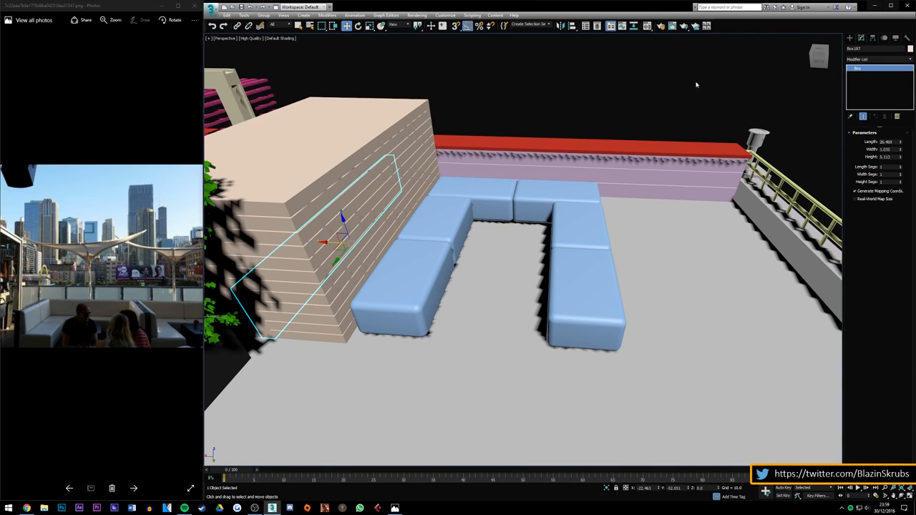
pyautogui.moveTo(333, 243); pyautogui.dragTo(390, 248)
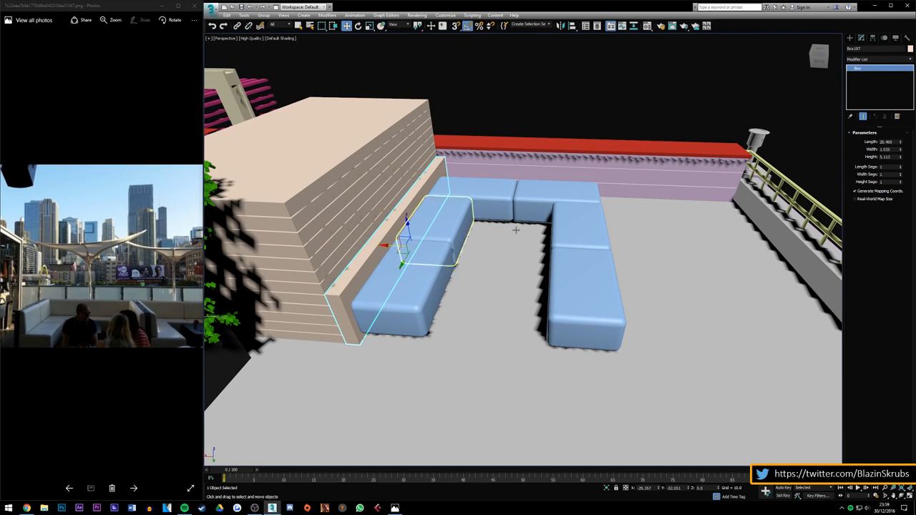
pyautogui.moveTo(901, 143); pyautogui.dragTo(901, 177)
pyautogui.rightClick(905, 154)
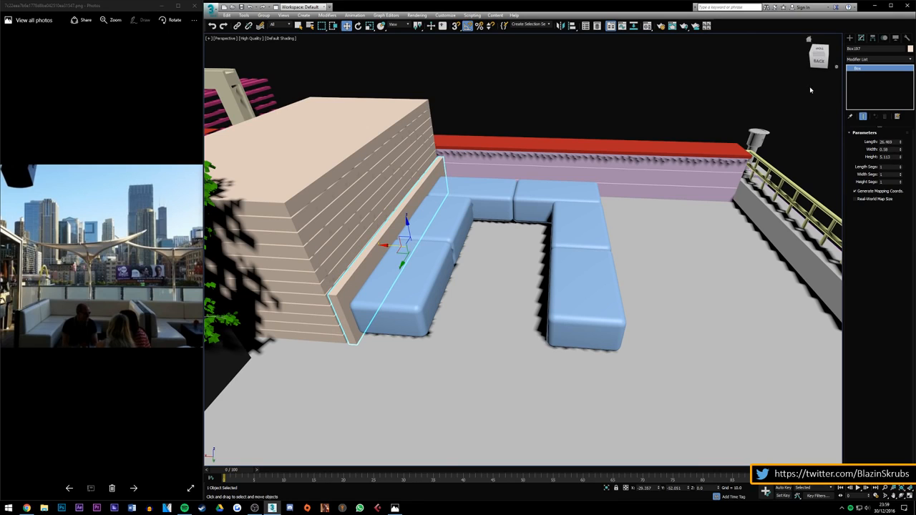
# Step: Move the thin backing panel closer to the face of the slatted block, away from the seats
pyautogui.moveTo(819, 61); pyautogui.dragTo(825, 37)
pyautogui.scroll(2, 404, 253)
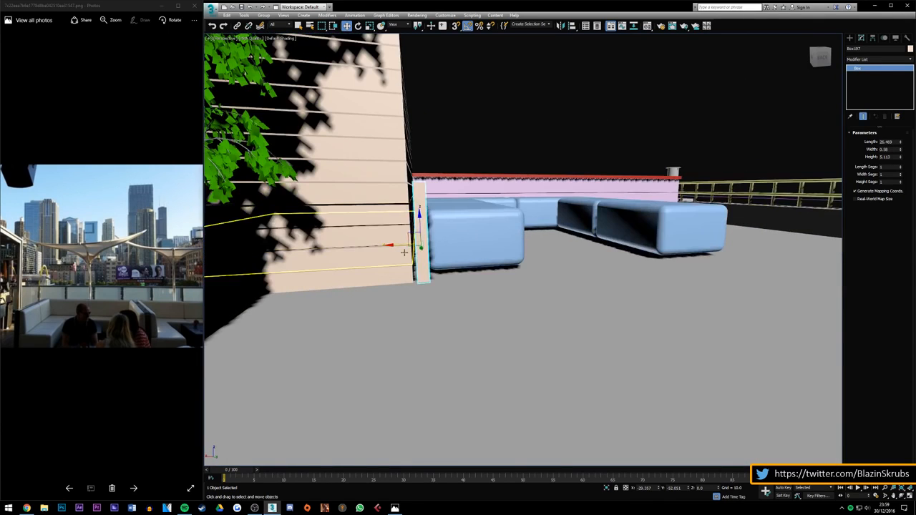
pyautogui.moveTo(399, 245); pyautogui.dragTo(396, 246)
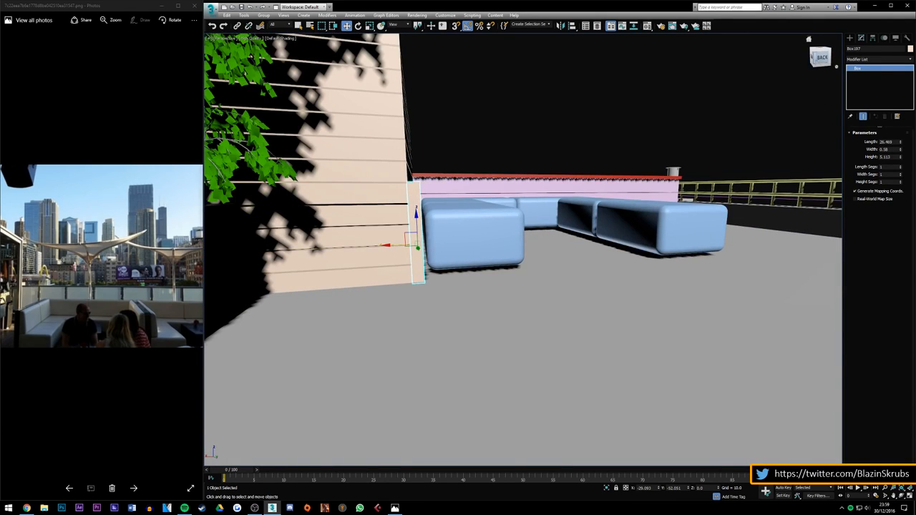
# Step: Copy the front seat box beside the slatted block upward as a backrest, set its width to 1.21 and reduce its fillet
pyautogui.moveTo(821, 57); pyautogui.dragTo(796, 76)
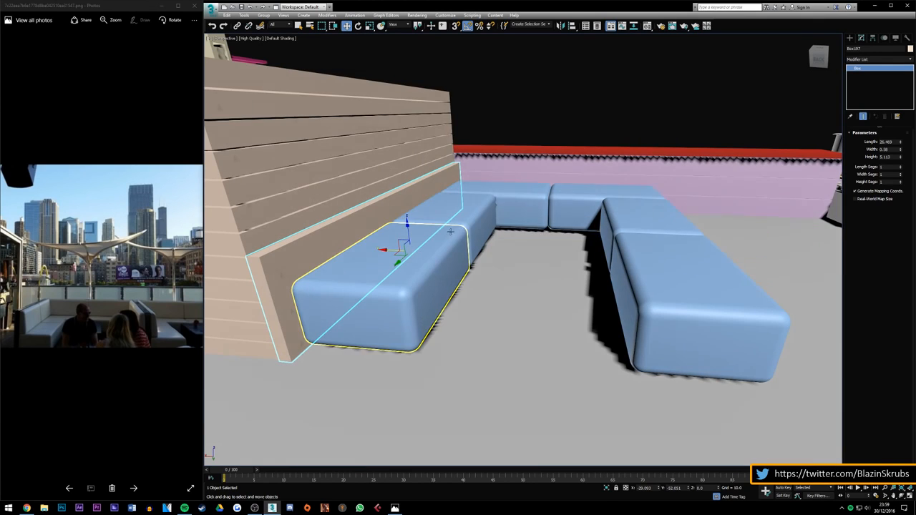
pyautogui.click(370, 270)
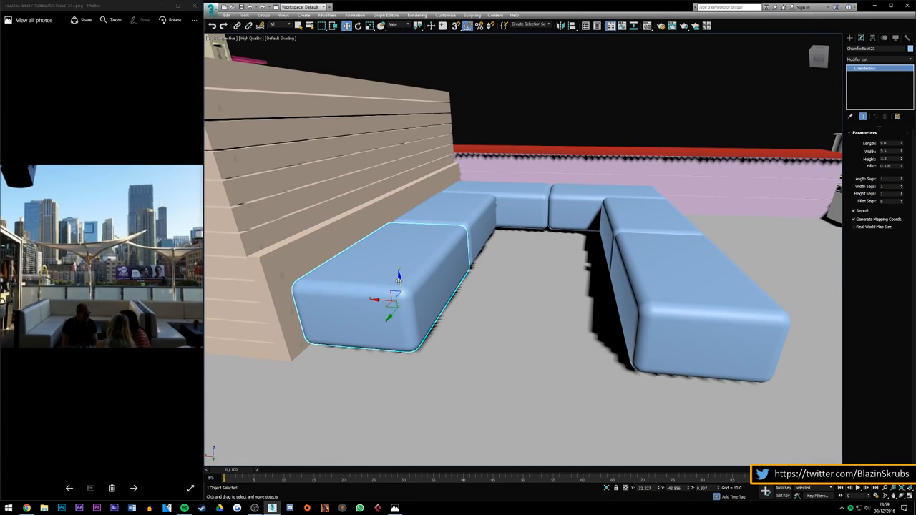
pyautogui.keyDown('shift'); pyautogui.moveTo(399, 280); pyautogui.dragTo(389, 229); pyautogui.keyUp('shift')
pyautogui.press('Return')
pyautogui.moveTo(902, 145); pyautogui.dragTo(891, 179)
pyautogui.hotkey('ctrl', 'z')
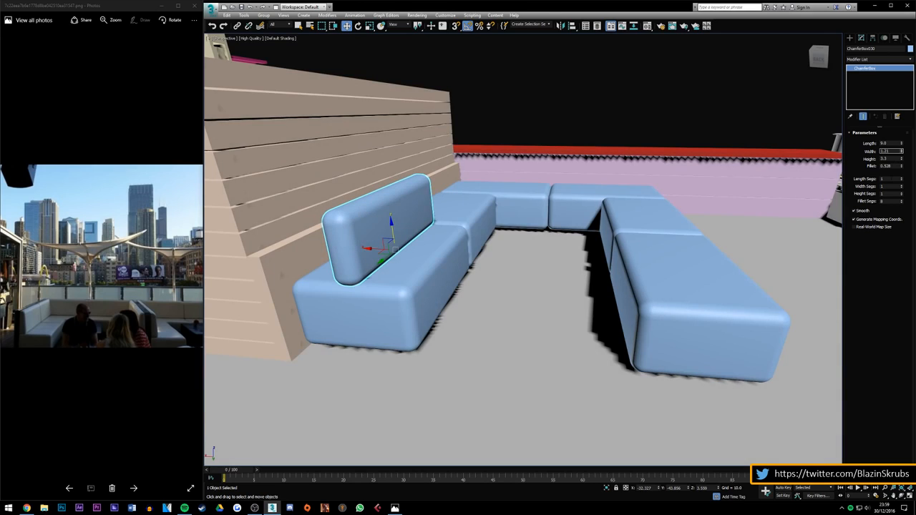
pyautogui.moveTo(904, 166); pyautogui.dragTo(904, 175)
# Step: Move the backrest cushion back to the rear edge of the seat, against the backing panel
pyautogui.moveTo(819, 59); pyautogui.dragTo(824, 57)
pyautogui.keyDown('alt'); pyautogui.moveTo(395, 250); pyautogui.dragTo(418, 250, button='middle'); pyautogui.keyUp('alt')
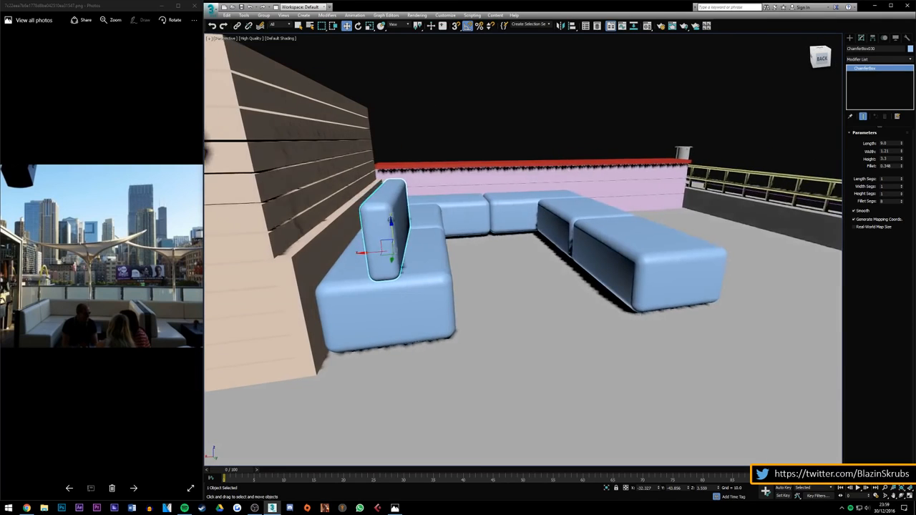
pyautogui.moveTo(368, 253); pyautogui.dragTo(322, 256)
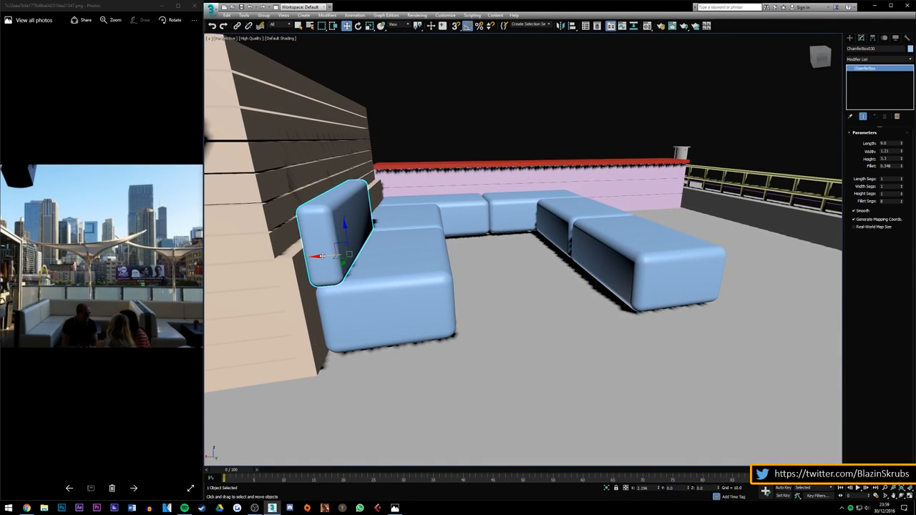
pyautogui.click(493, 128)
pyautogui.keyDown('alt'); pyautogui.moveTo(389, 219); pyautogui.dragTo(391, 220, button='middle'); pyautogui.keyUp('alt')
# Step: Thin the backrest cushion to a width of 0.932, shift it slightly toward the panel and raise it a little above the seat
pyautogui.click(337, 230)
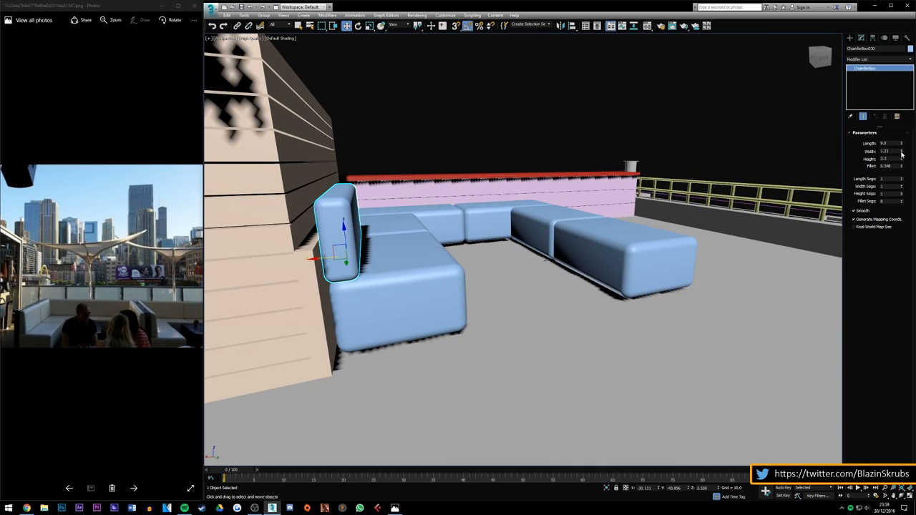
pyautogui.moveTo(901, 154); pyautogui.dragTo(889, 165)
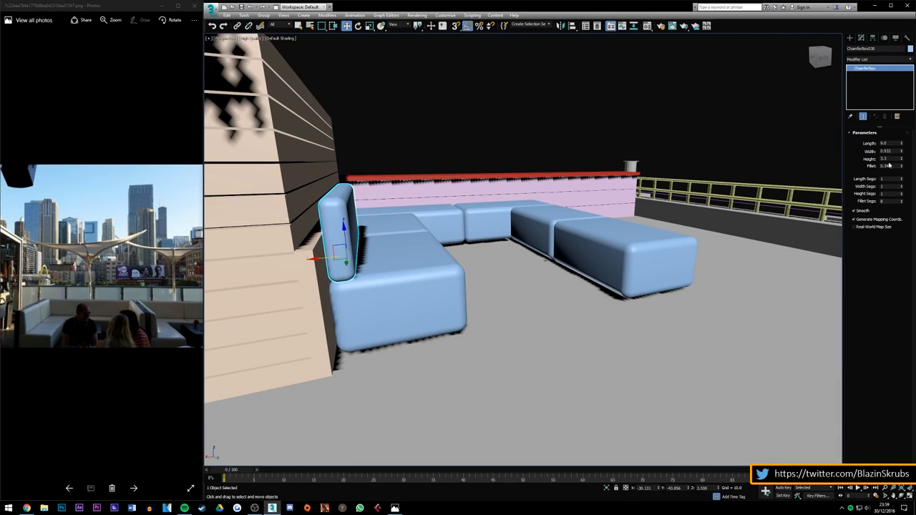
pyautogui.moveTo(325, 259); pyautogui.dragTo(322, 259)
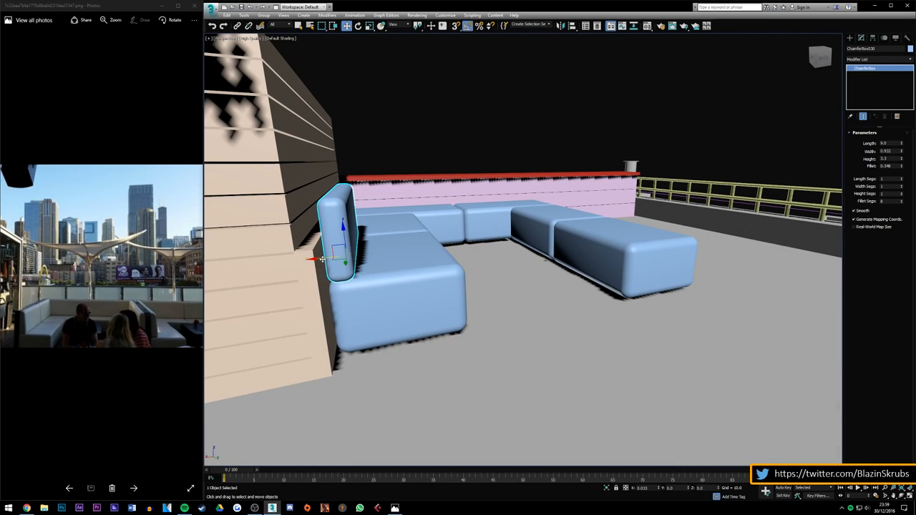
pyautogui.moveTo(820, 57); pyautogui.dragTo(810, 60)
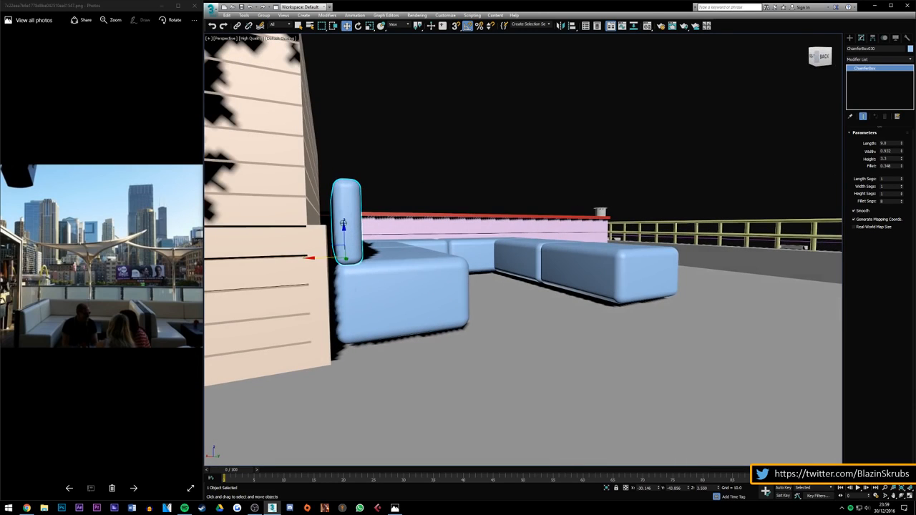
pyautogui.moveTo(343, 224); pyautogui.dragTo(344, 221)
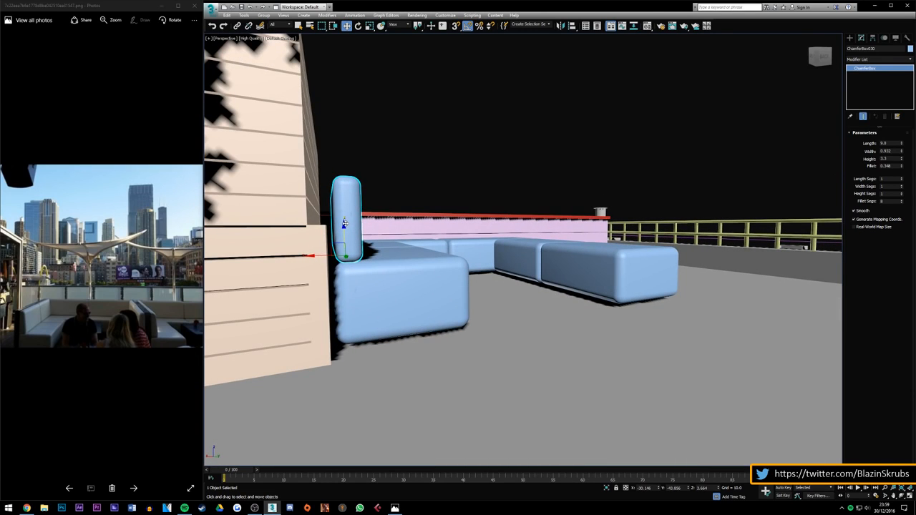
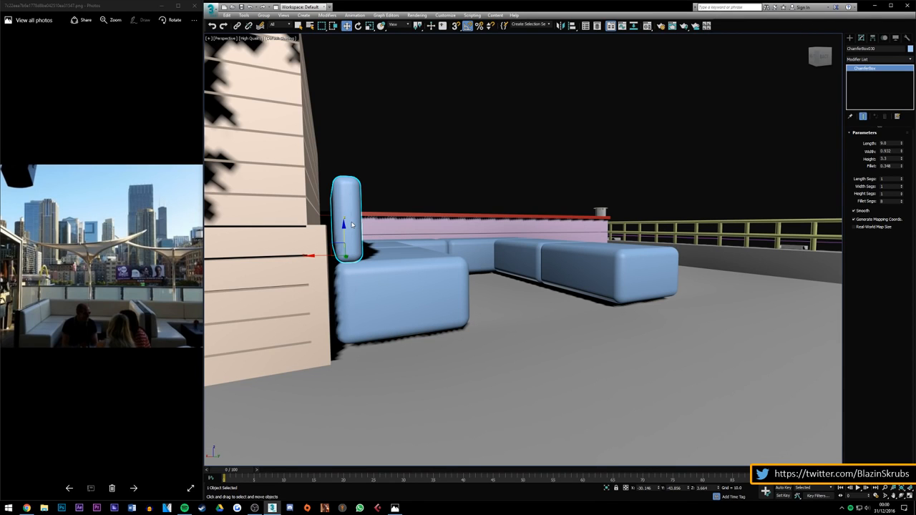
# Step: Copy the backrest cushion end to end along the slatted block, above the second seat
pyautogui.moveTo(819, 57)
pyautogui.mouseDown()
pyautogui.moveTo(793, 80)
pyautogui.moveTo(765, 56)
pyautogui.moveTo(835, 63)
pyautogui.moveTo(775, 71)
pyautogui.mouseUp()
pyautogui.keyDown('shift'); pyautogui.moveTo(326, 249); pyautogui.dragTo(500, 247); pyautogui.keyUp('shift')
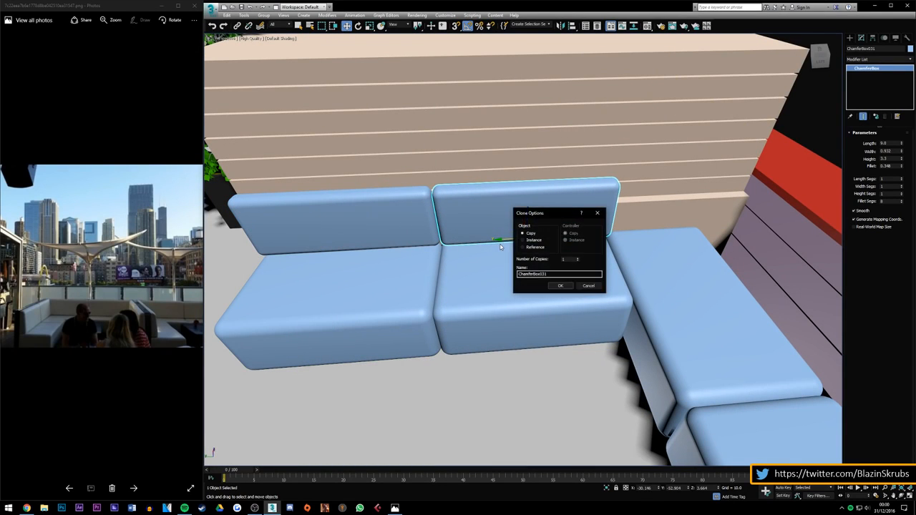
pyautogui.click(560, 286)
# Step: Change the backing panel's object colour to a near-black custom colour and make the panel taller, with a height of 6.698
pyautogui.moveTo(819, 57)
pyautogui.mouseDown()
pyautogui.moveTo(850, 36)
pyautogui.moveTo(832, 54)
pyautogui.mouseUp()
pyautogui.scroll(-4, 534, 301)
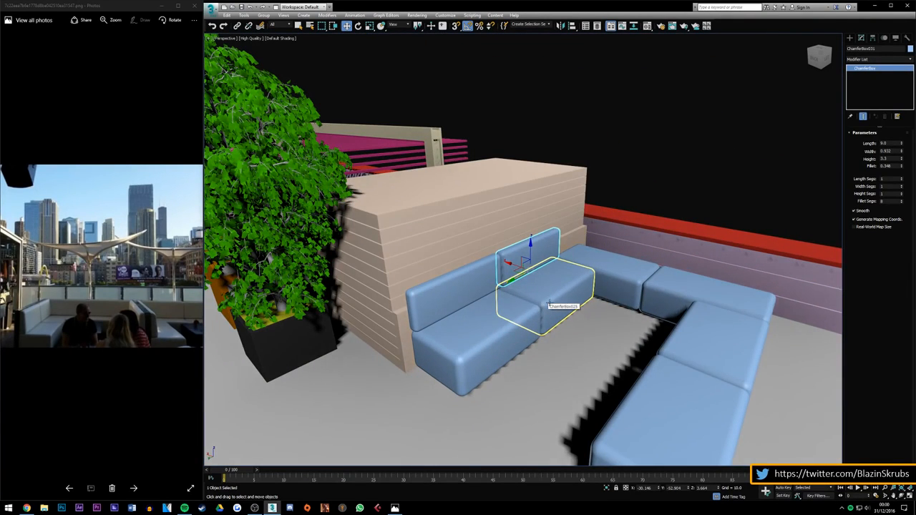
pyautogui.click(574, 243)
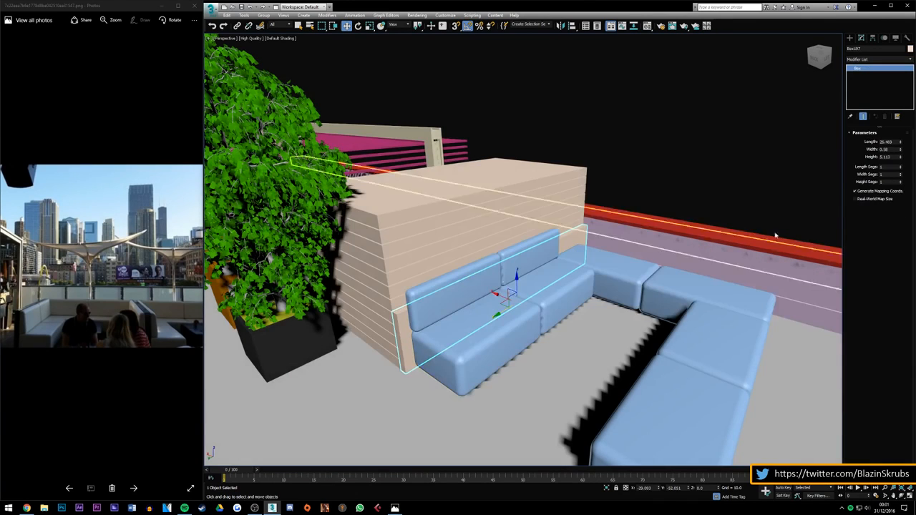
pyautogui.click(910, 48)
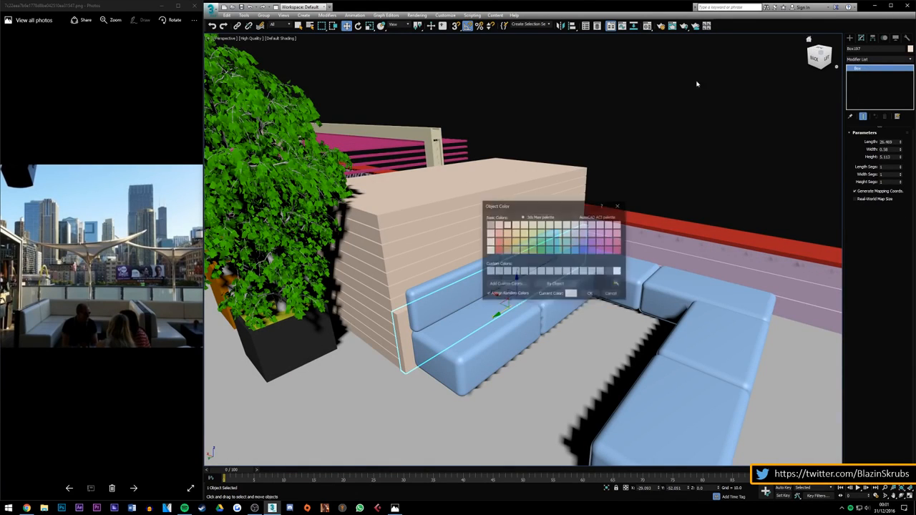
pyautogui.click(609, 273)
pyautogui.click(590, 294)
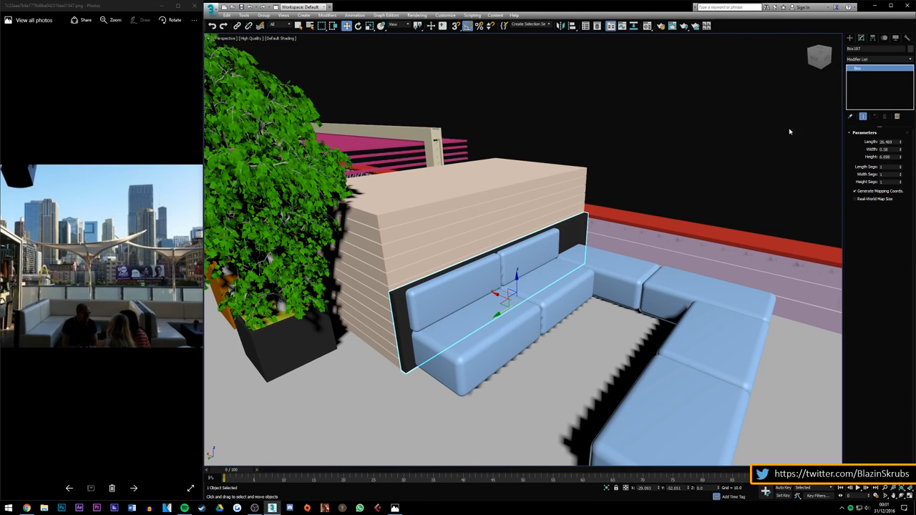
pyautogui.click(731, 123)
# Step: Nudge the backing panel clear of the slatted block toward the cushions and set its height to 7.04
pyautogui.click(830, 50)
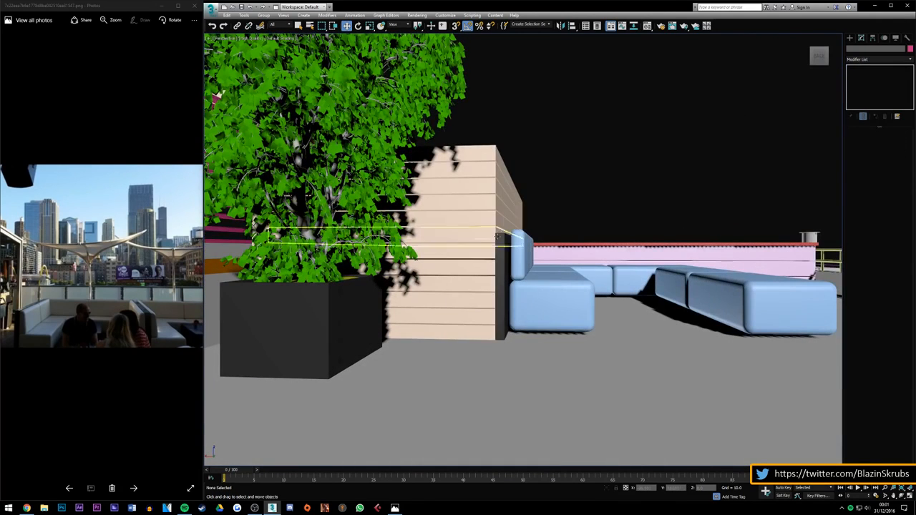
pyautogui.click(502, 248)
pyautogui.moveTo(501, 309); pyautogui.dragTo(505, 308)
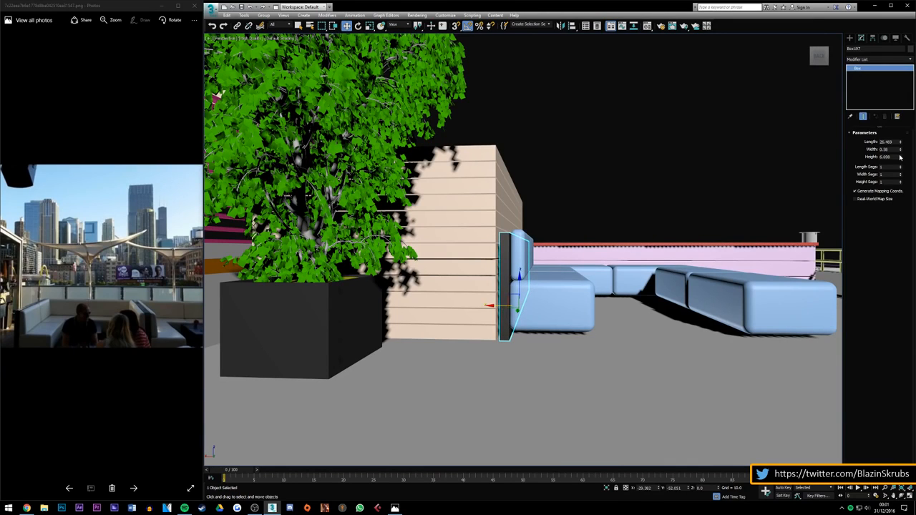
pyautogui.moveTo(899, 156); pyautogui.dragTo(901, 159)
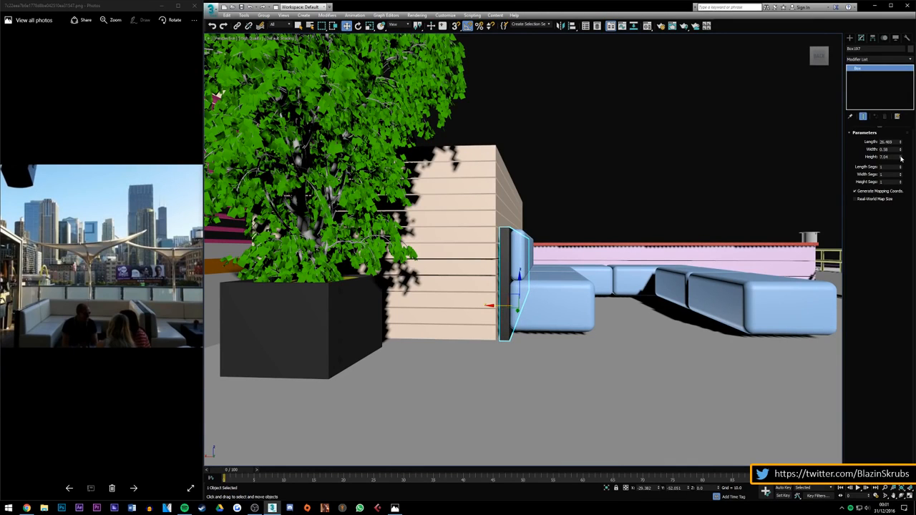
pyautogui.click(580, 200)
# Step: Copy the second backrest cushion over the corner seat, shorten it to a length of 4.68 and slide it against its neighbour
pyautogui.keyDown('alt'); pyautogui.moveTo(573, 286); pyautogui.dragTo(517, 273, button='middle'); pyautogui.keyUp('alt')
pyautogui.click(518, 256)
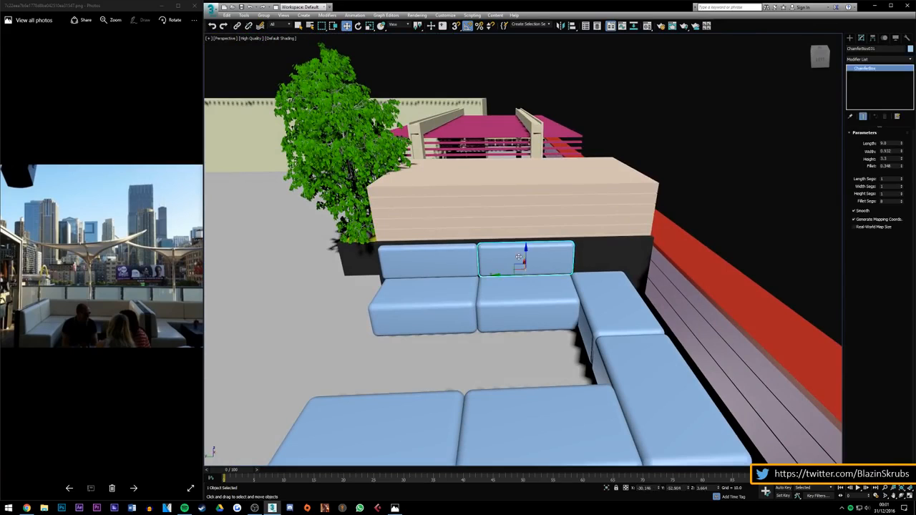
pyautogui.keyDown('shift'); pyautogui.moveTo(500, 275); pyautogui.dragTo(599, 261); pyautogui.keyUp('shift')
pyautogui.press('Return')
pyautogui.moveTo(903, 146); pyautogui.dragTo(903, 193)
pyautogui.press('z')
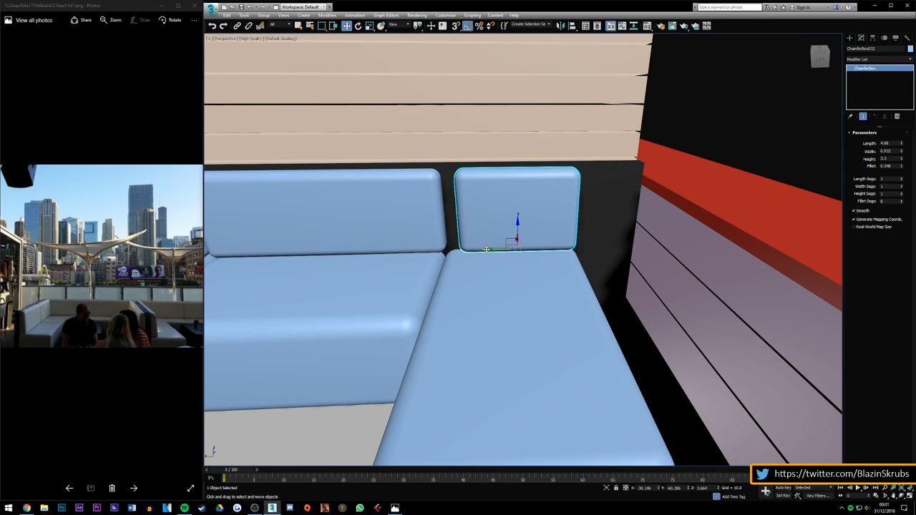
pyautogui.moveTo(476, 250); pyautogui.dragTo(480, 250)
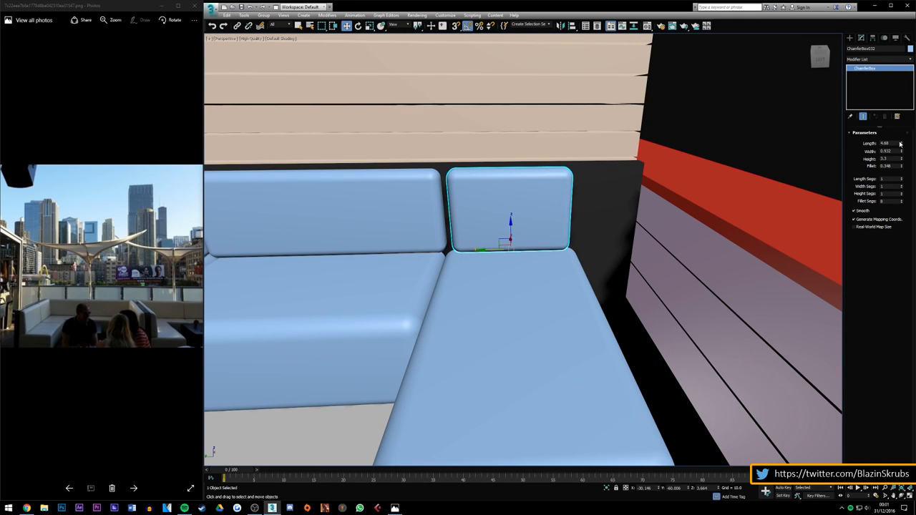
# Step: Lengthen the corner backrest cushion to 5.17 so it meets its neighbour
pyautogui.moveTo(900, 145); pyautogui.dragTo(902, 144)
pyautogui.hotkey('ctrl', 'd')
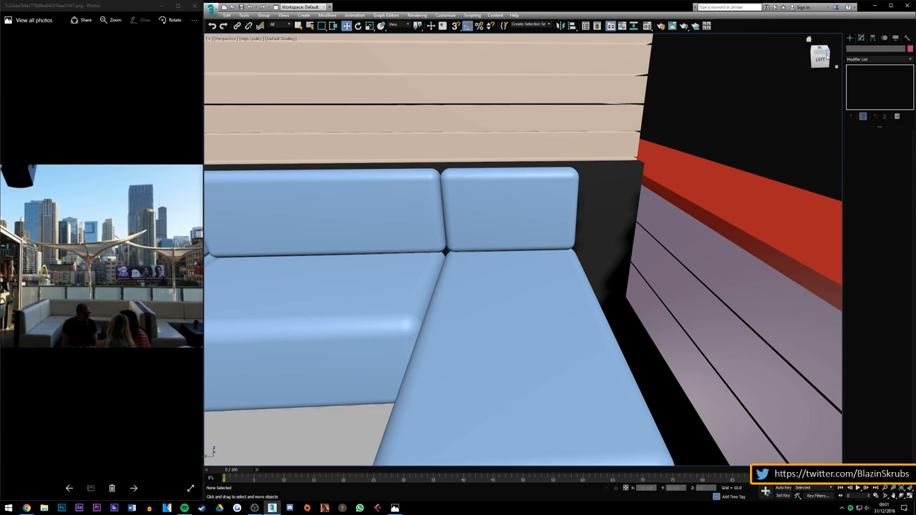
pyautogui.keyDown('alt'); pyautogui.moveTo(513, 212); pyautogui.dragTo(517, 210, button='middle'); pyautogui.keyUp('alt')
pyautogui.hotkey('shift', 'z')
pyautogui.hotkey('shift', 'z')
pyautogui.hotkey('shift', 'z')
pyautogui.hotkey('shift', 'z')
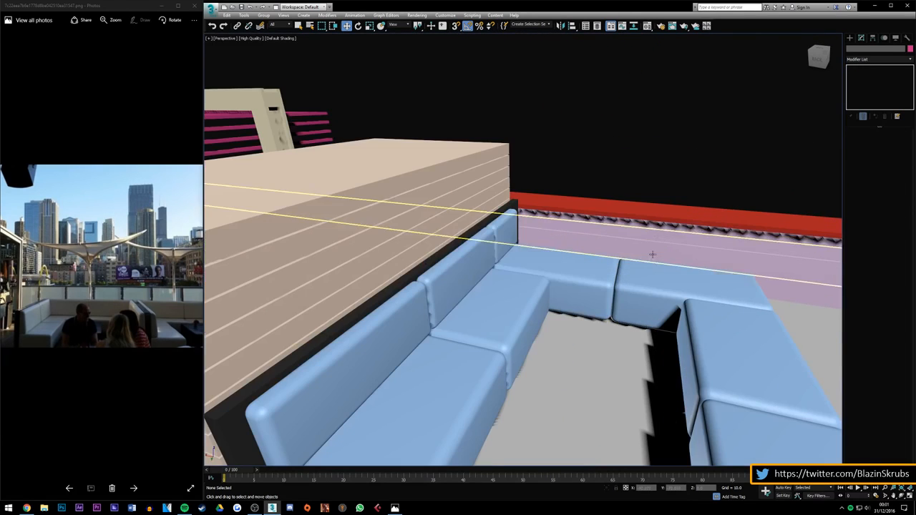
# Step: Copy the second backrest cushion, rotate it a quarter turn and place it over the corner seat along the red-capped wall
pyautogui.click(447, 287)
pyautogui.keyDown('shift'); pyautogui.moveTo(447, 288); pyautogui.dragTo(496, 205); pyautogui.keyUp('shift')
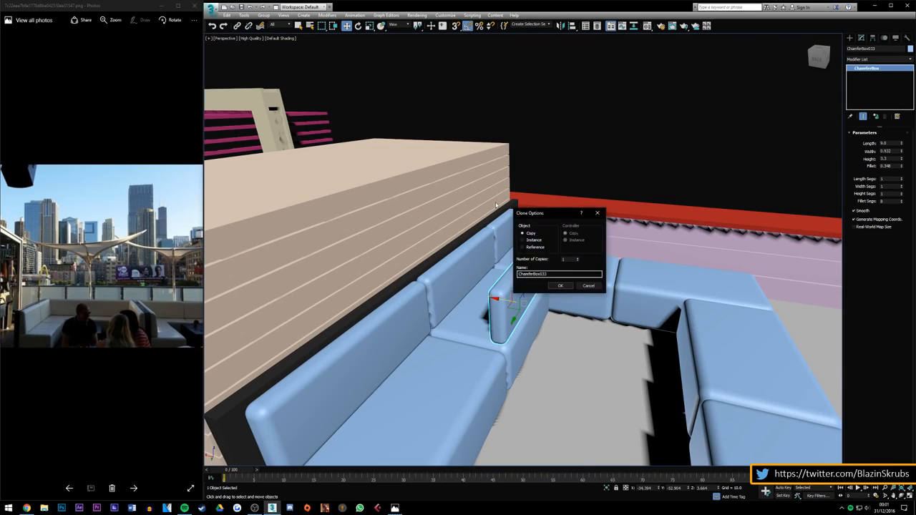
pyautogui.press('Return')
pyautogui.click(357, 26)
pyautogui.moveTo(528, 321); pyautogui.dragTo(497, 323)
pyautogui.click(346, 25)
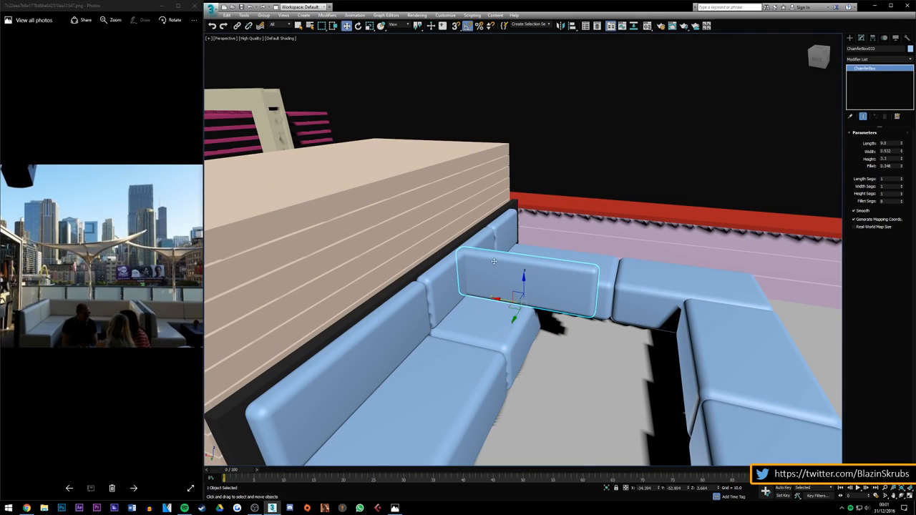
pyautogui.moveTo(518, 316); pyautogui.dragTo(555, 254)
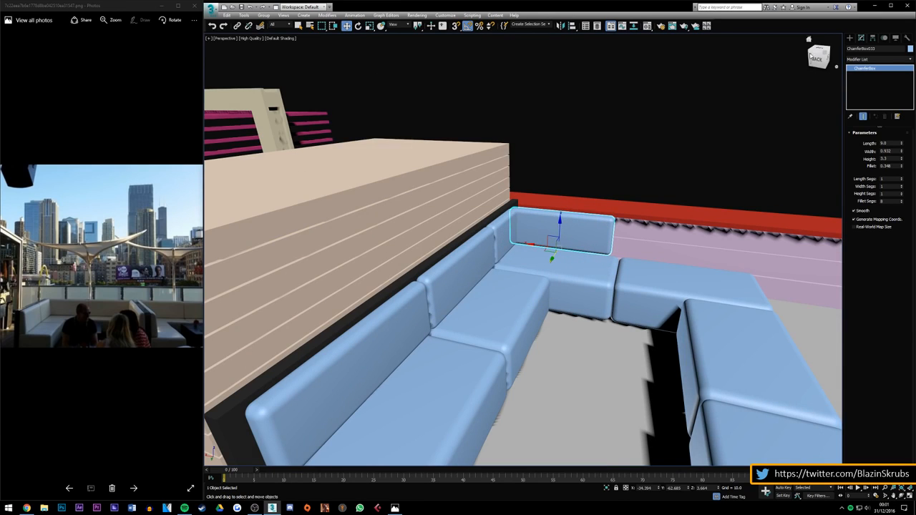
# Step: Nudge the rotated backrest cushion inward over the back edge of the corner seat
pyautogui.moveTo(818, 57); pyautogui.dragTo(778, 67)
pyautogui.keyDown('alt'); pyautogui.moveTo(587, 274); pyautogui.dragTo(509, 243, button='middle'); pyautogui.keyUp('alt')
pyautogui.scroll(-1, 543, 256)
pyautogui.scroll(4, 509, 244)
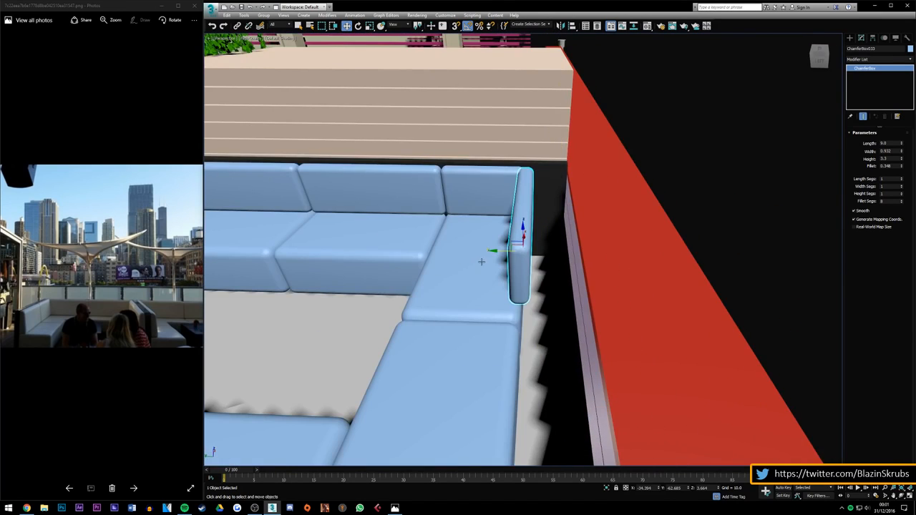
pyautogui.moveTo(510, 243); pyautogui.dragTo(510, 247)
pyautogui.scroll(-2, 511, 248)
pyautogui.moveTo(820, 60); pyautogui.dragTo(877, 55)
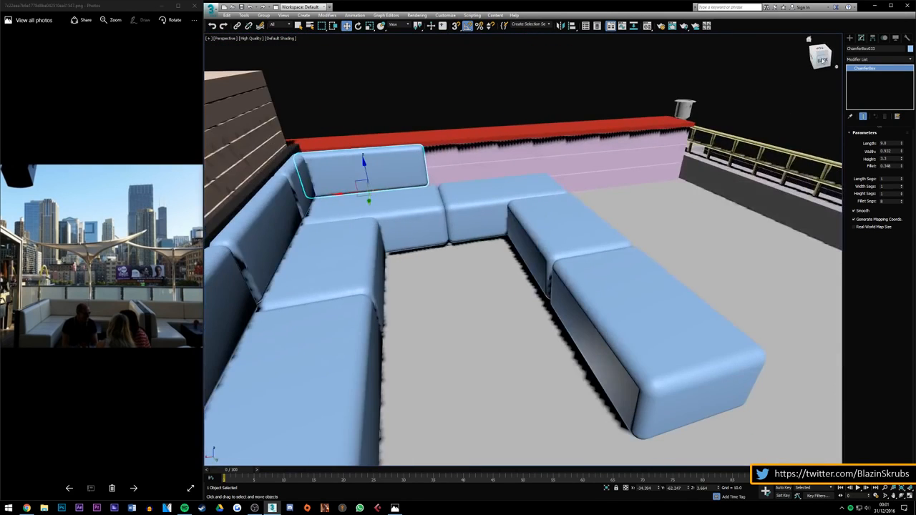
pyautogui.scroll(-3, 458, 217)
pyautogui.scroll(3, 458, 216)
pyautogui.click(405, 127)
pyautogui.scroll(-2, 405, 126)
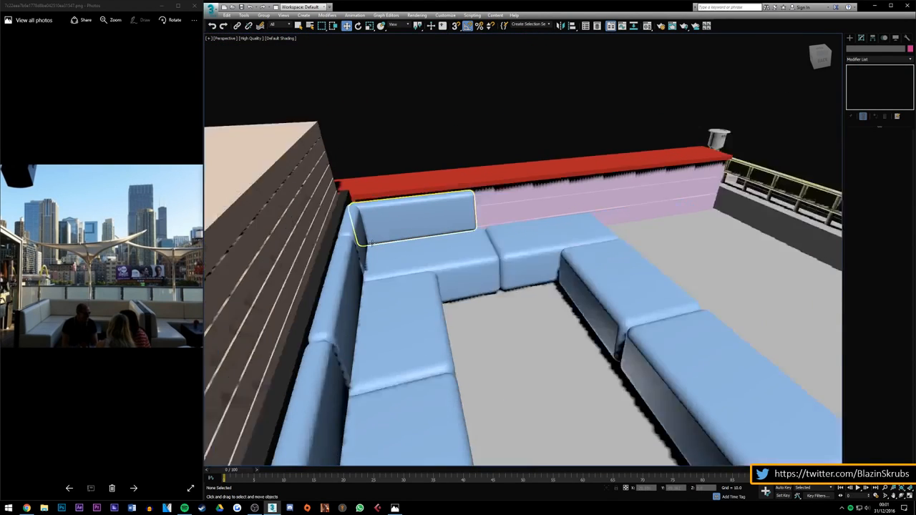
# Step: Copy the rotated backrest cushion along the red-capped wall, above the neighbouring seat
pyautogui.scroll(3, 401, 233)
pyautogui.click(401, 233)
pyautogui.moveTo(401, 233); pyautogui.dragTo(495, 226)
pyautogui.click(372, 159)
pyautogui.click(377, 223)
pyautogui.click(557, 284)
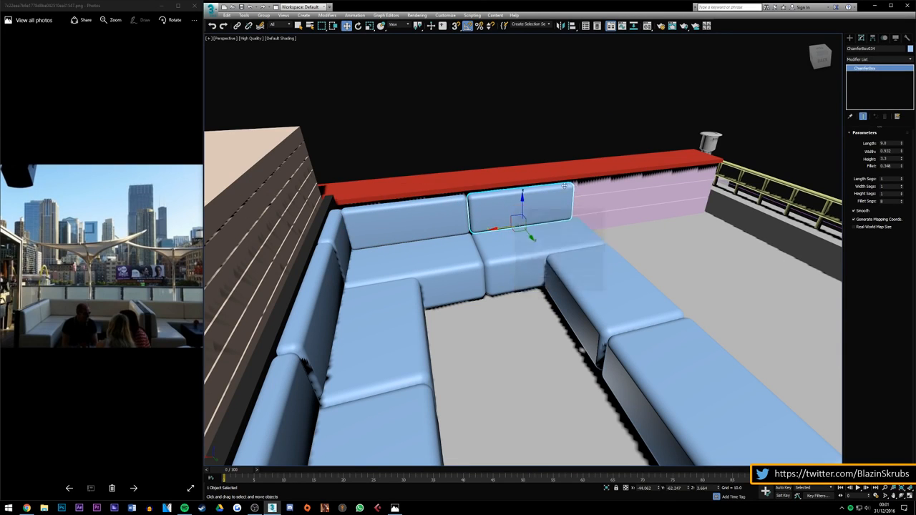
# Step: Shift the new wall-side backrest cushion to sit over its seat and set its length to 9.554
pyautogui.scroll(3, 553, 187)
pyautogui.moveTo(820, 55); pyautogui.dragTo(804, 48)
pyautogui.moveTo(472, 249); pyautogui.dragTo(483, 250)
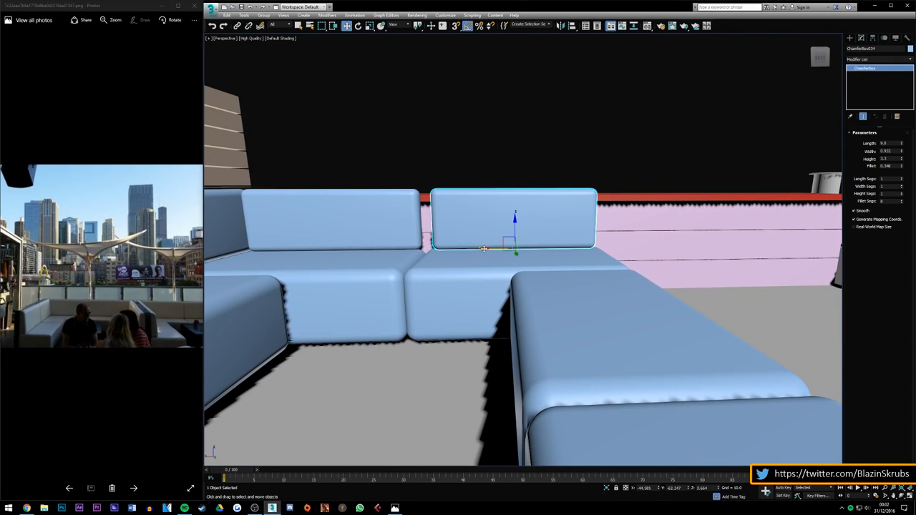
pyautogui.click(473, 151)
pyautogui.scroll(-4, 538, 284)
pyautogui.scroll(2, 483, 261)
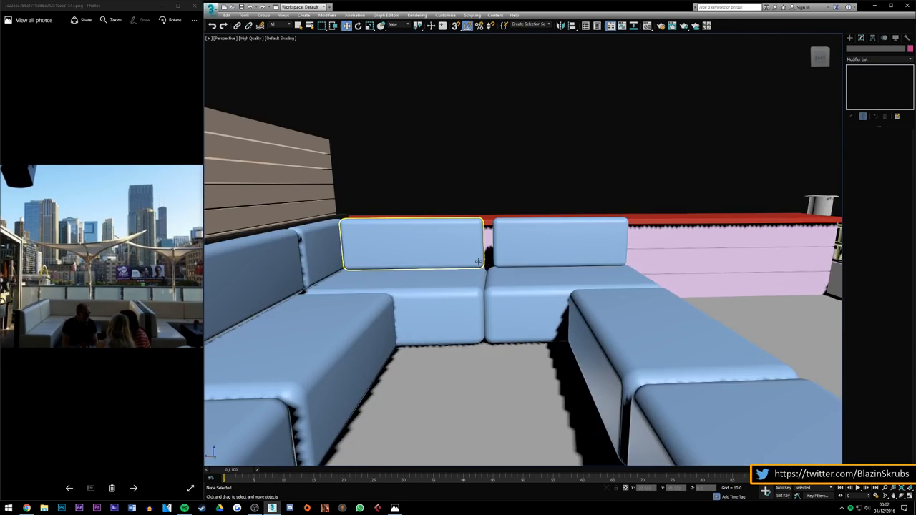
pyautogui.click(517, 257)
pyautogui.moveTo(900, 144); pyautogui.dragTo(901, 129)
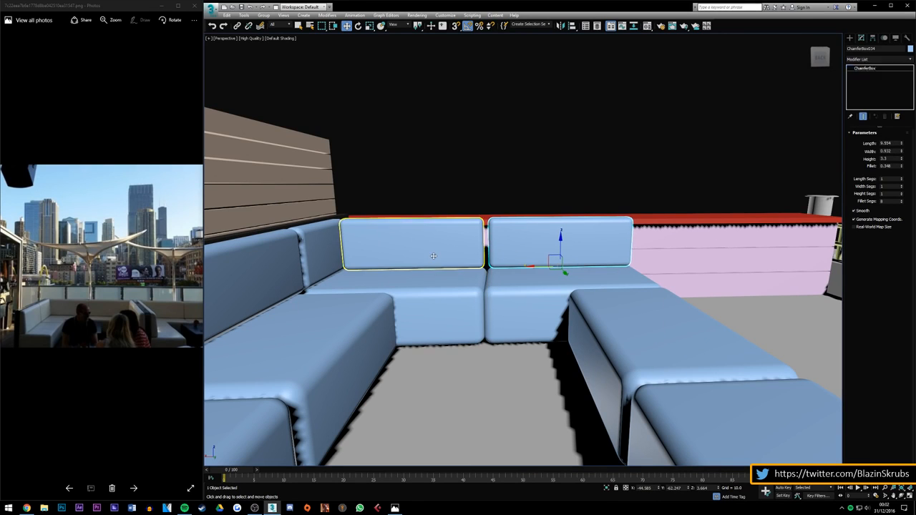
# Step: Delete the first wall-side backrest cushion and replace it with a copy of the lengthened one, placed end to end
pyautogui.scroll(3, 598, 250)
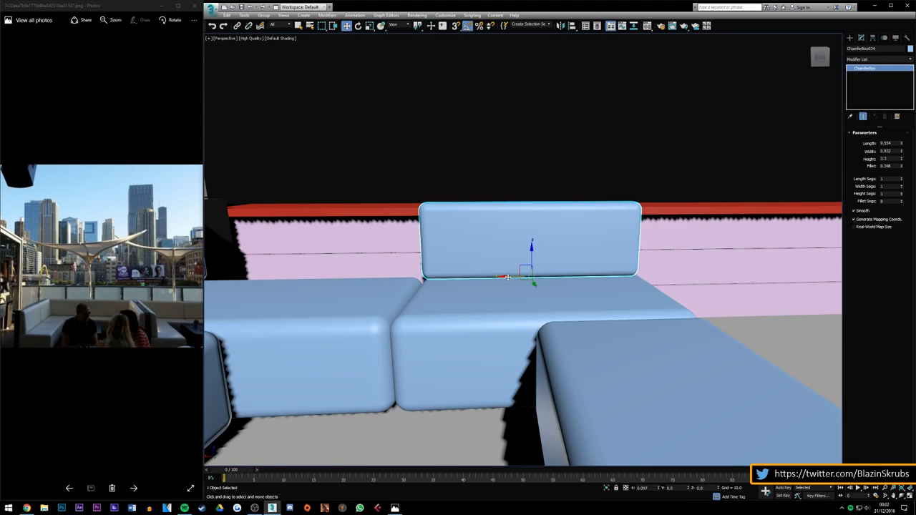
pyautogui.scroll(-5, 510, 278)
pyautogui.moveTo(504, 288)
pyautogui.keyDown('shift'); pyautogui.mouseDown()
pyautogui.moveTo(378, 289)
pyautogui.moveTo(395, 290)
pyautogui.mouseUp(); pyautogui.keyUp('shift')
pyautogui.press('Return')
pyautogui.click(474, 192)
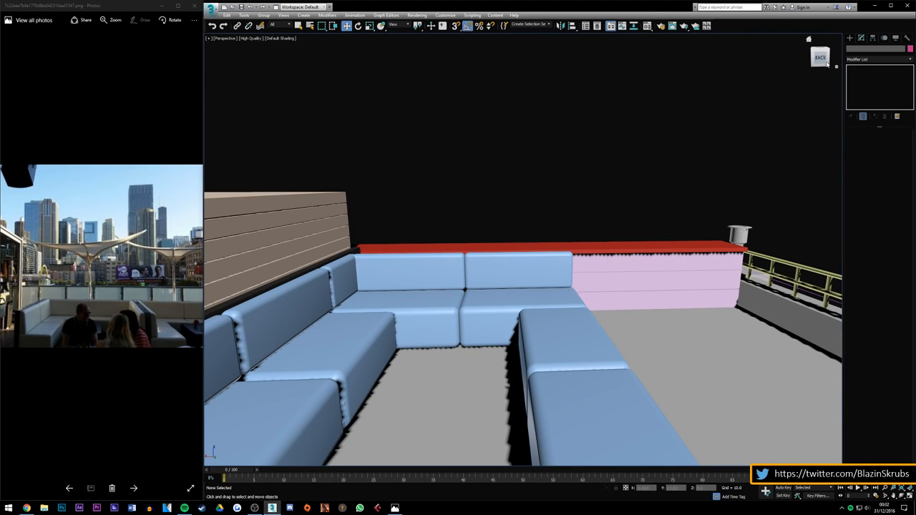
pyautogui.moveTo(410, 271)
pyautogui.keyDown('alt'); pyautogui.mouseDown(button='middle')
pyautogui.moveTo(386, 271)
pyautogui.moveTo(410, 272)
pyautogui.mouseUp(button='middle'); pyautogui.keyUp('alt')
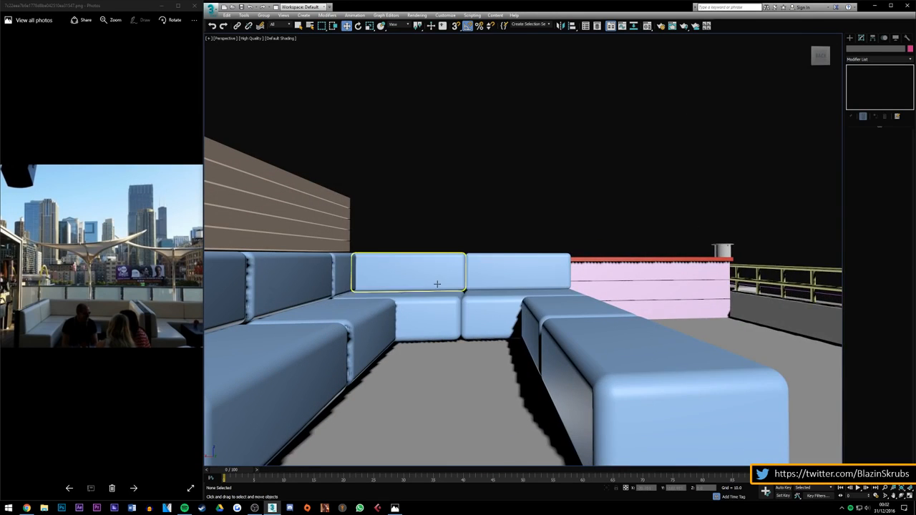
pyautogui.scroll(3, 436, 284)
pyautogui.click(436, 284)
pyautogui.keyDown('ctrl'); pyautogui.click(507, 280); pyautogui.keyUp('ctrl')
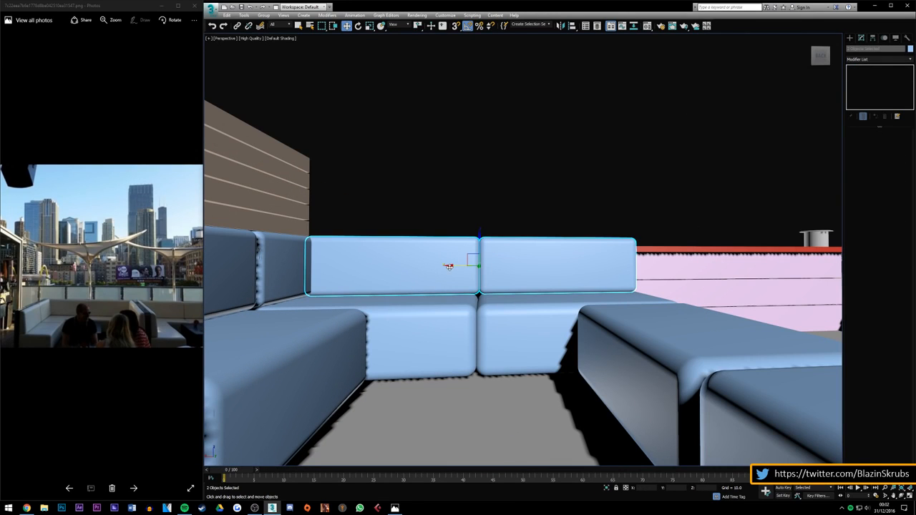
pyautogui.click(480, 210)
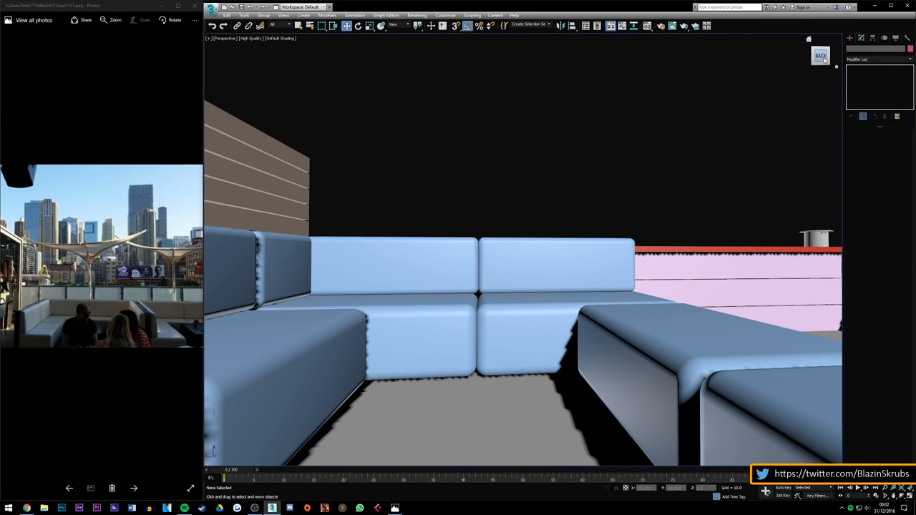
# Step: Copy the three backrest cushions beside the slatted block across to the outer edge of the opposite row of seats
pyautogui.moveTo(824, 61)
pyautogui.mouseDown()
pyautogui.moveTo(804, 71)
pyautogui.moveTo(812, 69)
pyautogui.mouseUp()
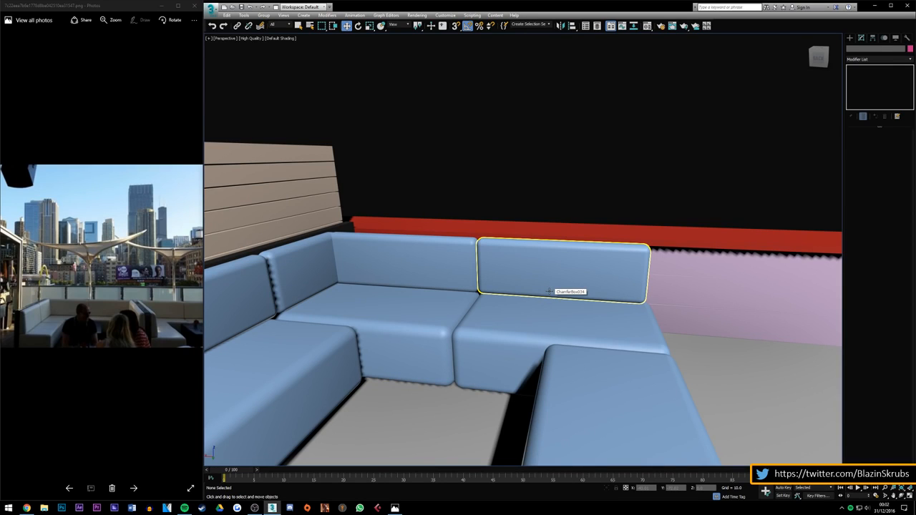
pyautogui.scroll(-5, 371, 300)
pyautogui.click(339, 289)
pyautogui.keyDown('ctrl'); pyautogui.click(303, 311); pyautogui.keyUp('ctrl')
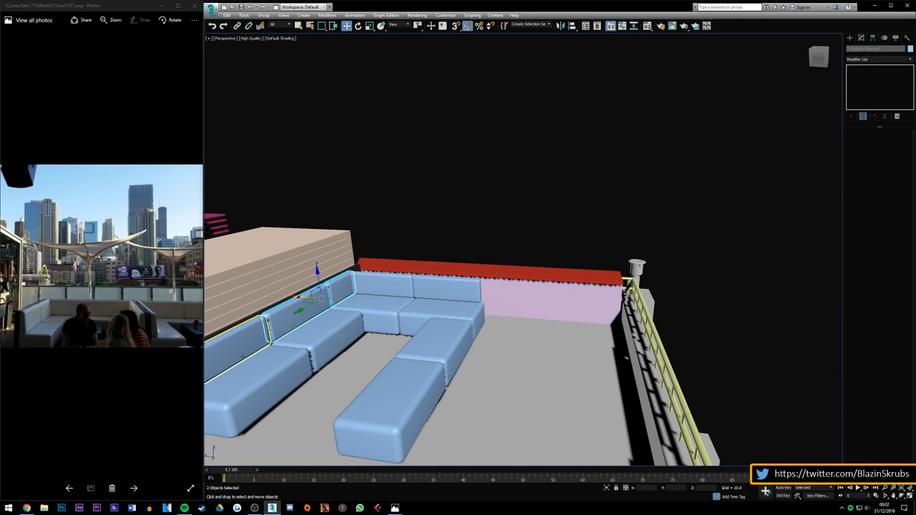
pyautogui.keyDown('ctrl'); pyautogui.click(250, 343); pyautogui.keyUp('ctrl')
pyautogui.scroll(3, 400, 307)
pyautogui.moveTo(284, 358); pyautogui.dragTo(391, 310, button='middle')
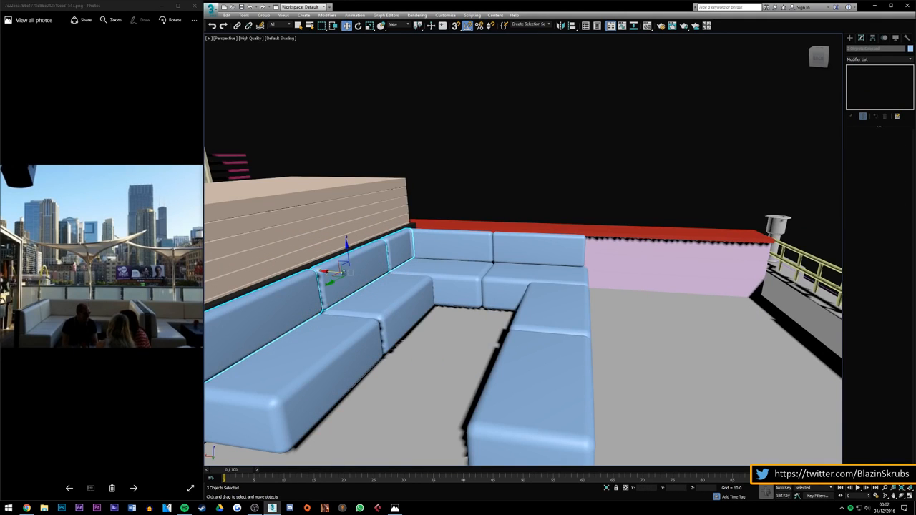
pyautogui.keyDown('shift'); pyautogui.moveTo(325, 274); pyautogui.dragTo(560, 299); pyautogui.keyUp('shift')
pyautogui.click(561, 286)
pyautogui.moveTo(574, 275)
pyautogui.keyDown('alt'); pyautogui.mouseDown(button='middle')
pyautogui.moveTo(629, 278)
pyautogui.moveTo(621, 300)
pyautogui.moveTo(585, 293)
pyautogui.moveTo(638, 248)
pyautogui.mouseUp(button='middle'); pyautogui.keyUp('alt')
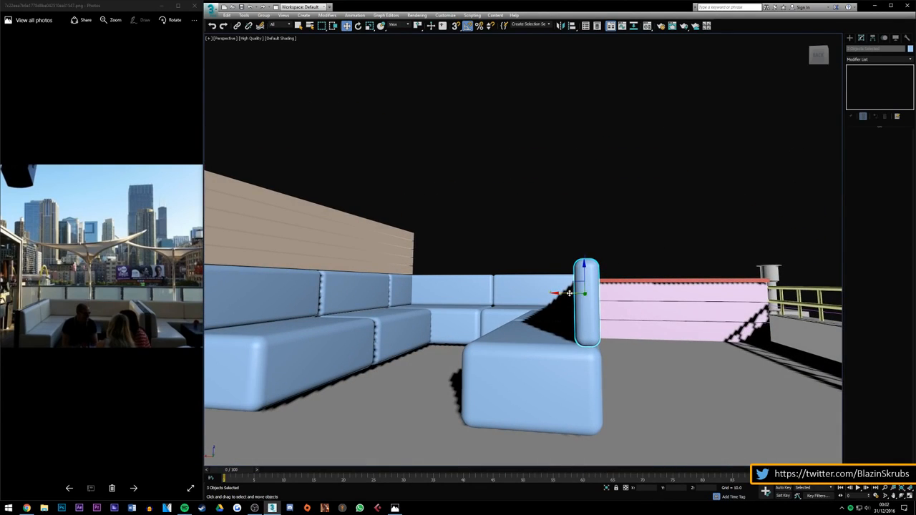
pyautogui.keyDown('alt'); pyautogui.moveTo(570, 293); pyautogui.dragTo(545, 287, button='middle'); pyautogui.keyUp('alt')
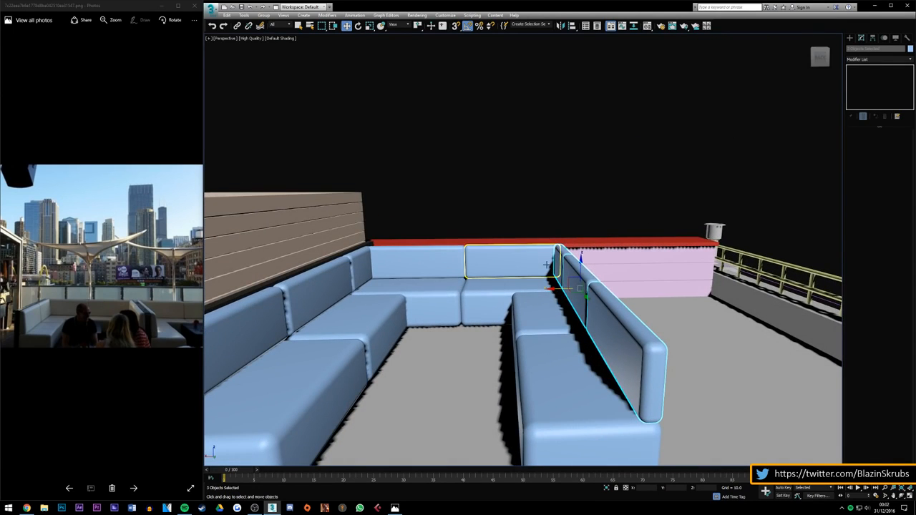
# Step: Copy the dark backing panel from the slatted block to behind the cushions on the opposite side of the sofa
pyautogui.click(357, 250)
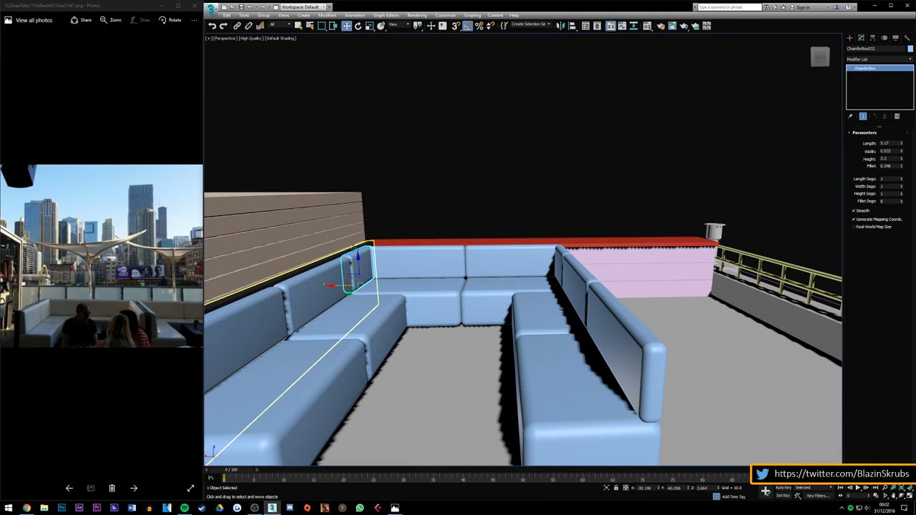
pyautogui.click(350, 248)
pyautogui.scroll(-3, 457, 261)
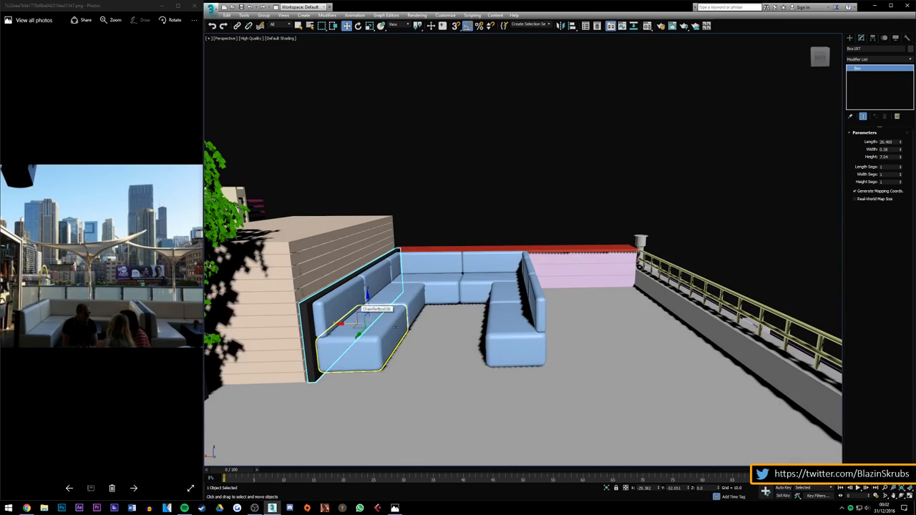
pyautogui.keyDown('shift'); pyautogui.moveTo(338, 328); pyautogui.dragTo(509, 322); pyautogui.keyUp('shift')
pyautogui.click(566, 284)
pyautogui.click(558, 184)
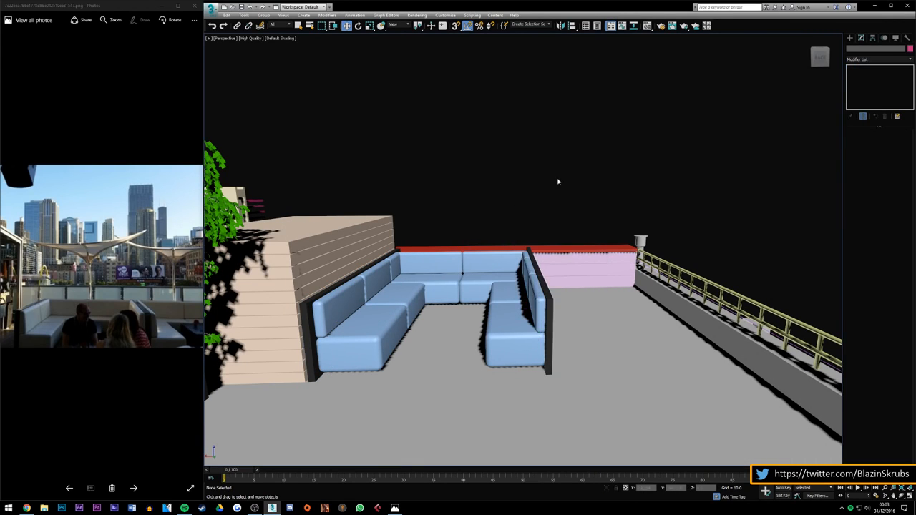
# Step: Copy the opposite backing panel into the middle of the sofa and rotate the copy 90 degrees
pyautogui.moveTo(824, 61)
pyautogui.mouseDown()
pyautogui.moveTo(812, 78)
pyautogui.moveTo(819, 64)
pyautogui.mouseUp()
pyautogui.scroll(-4, 535, 291)
pyautogui.scroll(4, 601, 276)
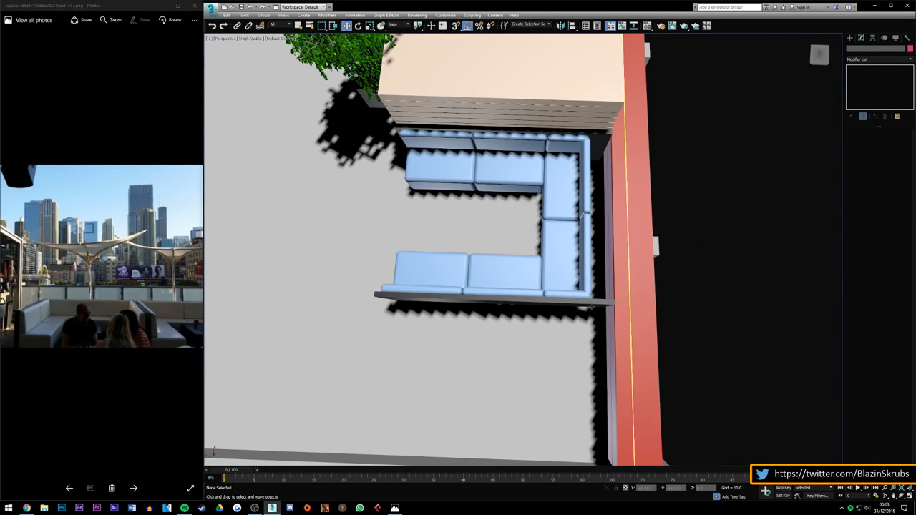
pyautogui.click(580, 303)
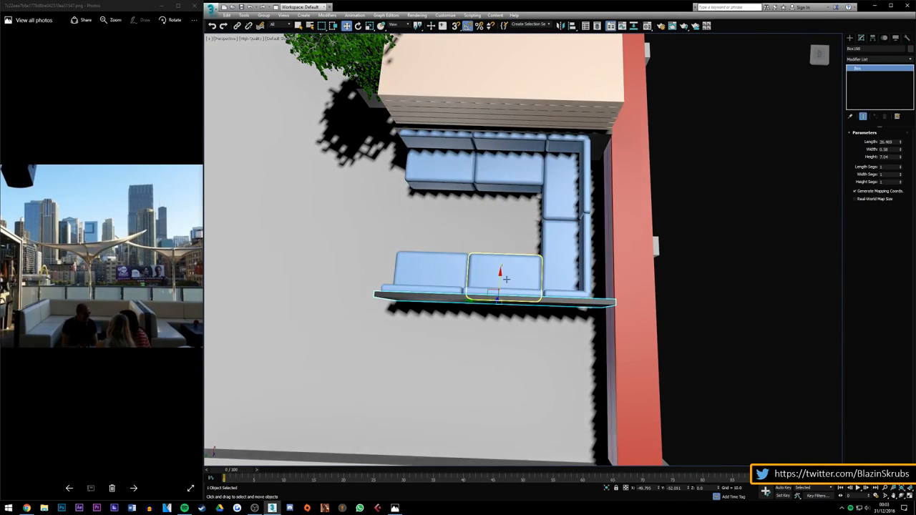
pyautogui.keyDown('shift'); pyautogui.moveTo(499, 284); pyautogui.dragTo(501, 216); pyautogui.keyUp('shift')
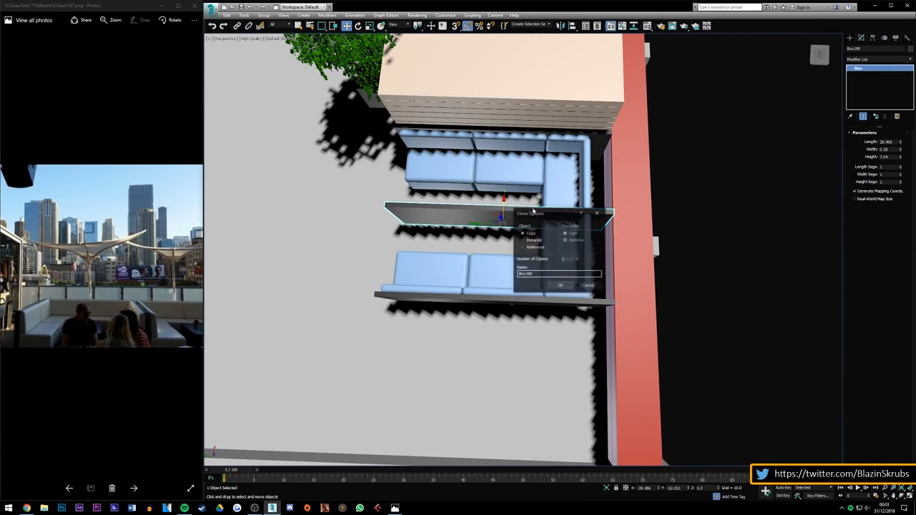
pyautogui.press('Return')
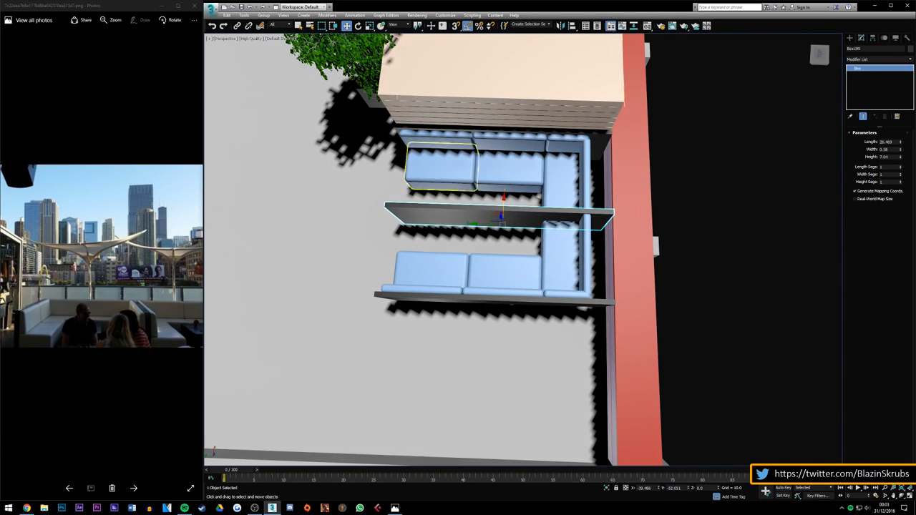
pyautogui.click(357, 27)
pyautogui.moveTo(477, 239); pyautogui.dragTo(477, 179)
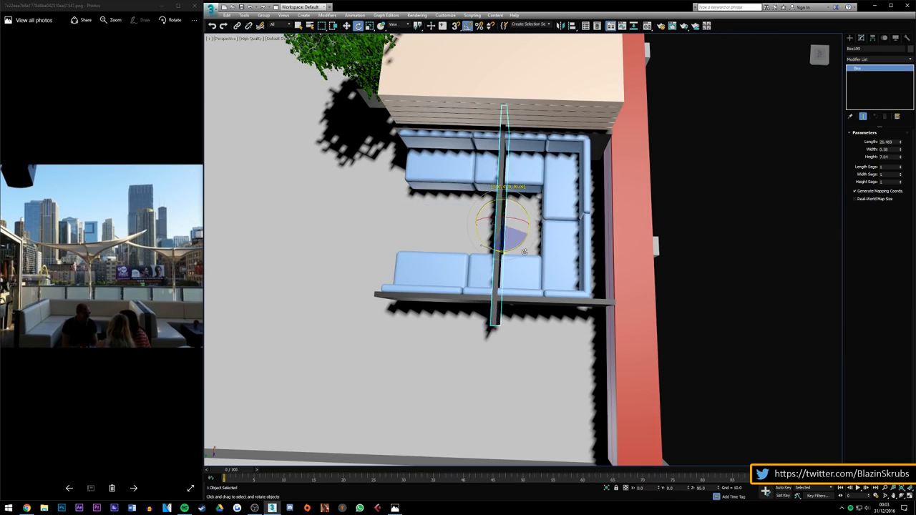
# Step: Move the rotated backing panel behind the wall-side cushions and shorten its length to 19.777 to fit between the side panels
pyautogui.click(346, 26)
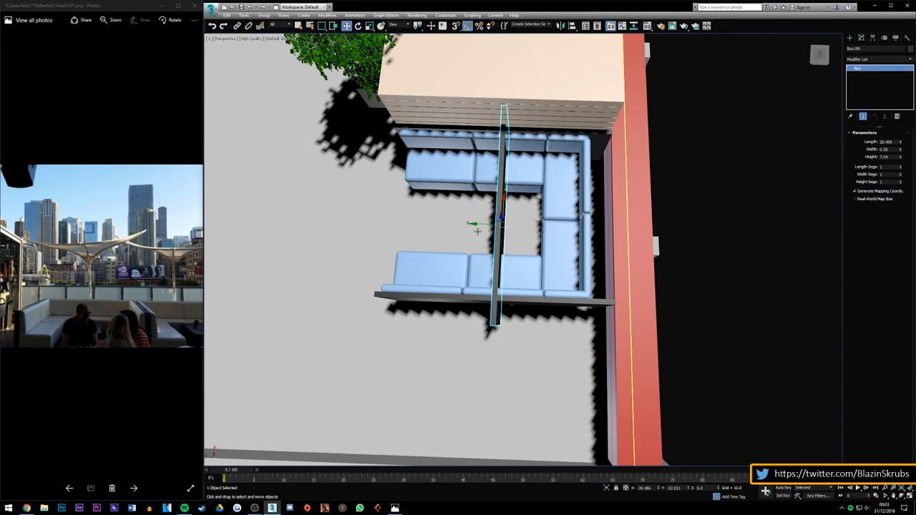
pyautogui.moveTo(490, 225)
pyautogui.mouseDown()
pyautogui.moveTo(572, 225)
pyautogui.moveTo(557, 227)
pyautogui.mouseUp()
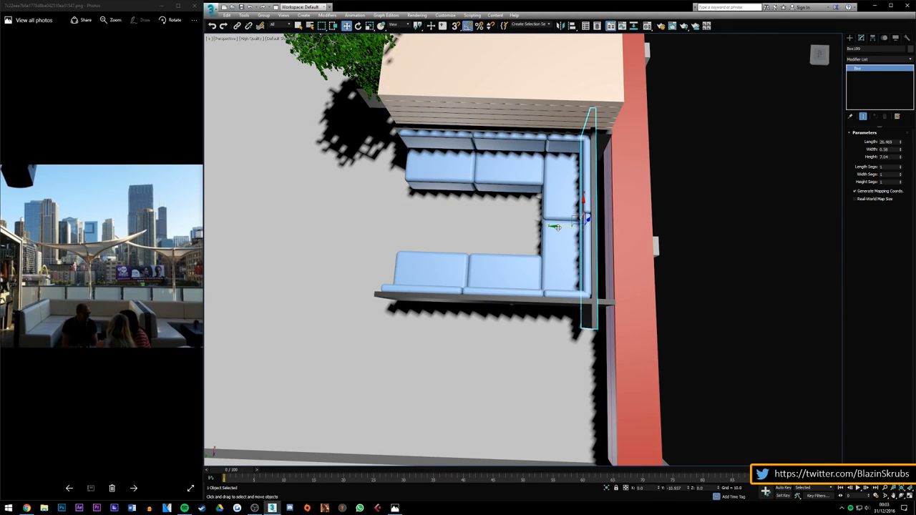
pyautogui.moveTo(900, 142); pyautogui.dragTo(901, 145)
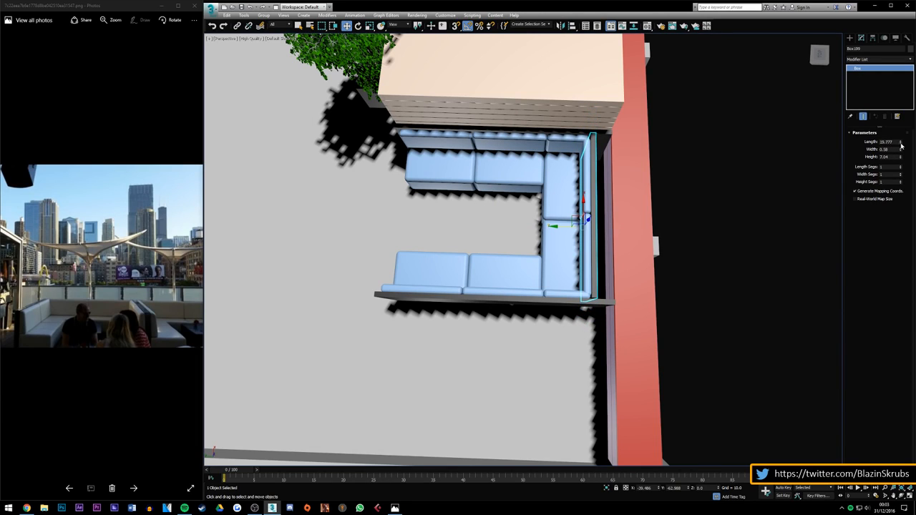
pyautogui.click(704, 216)
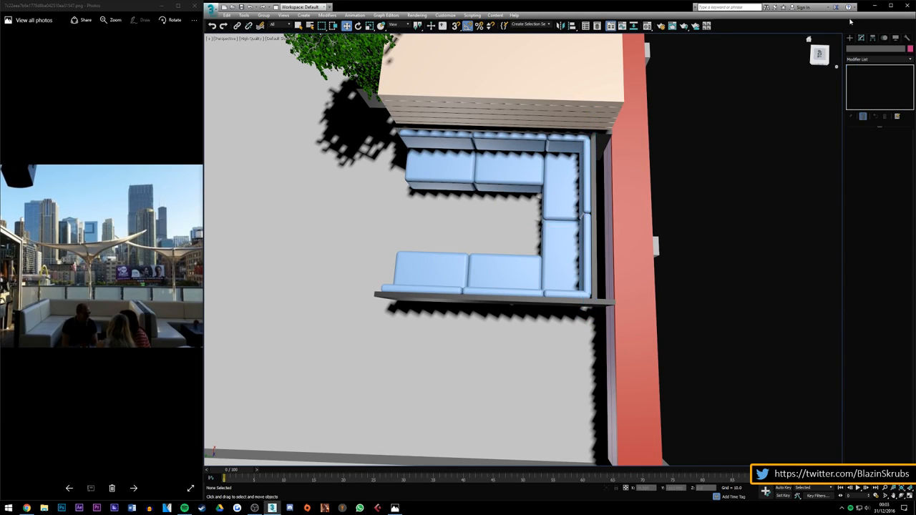
pyautogui.moveTo(820, 52)
pyautogui.mouseDown()
pyautogui.moveTo(859, 29)
pyautogui.moveTo(863, 48)
pyautogui.moveTo(829, 61)
pyautogui.mouseUp()
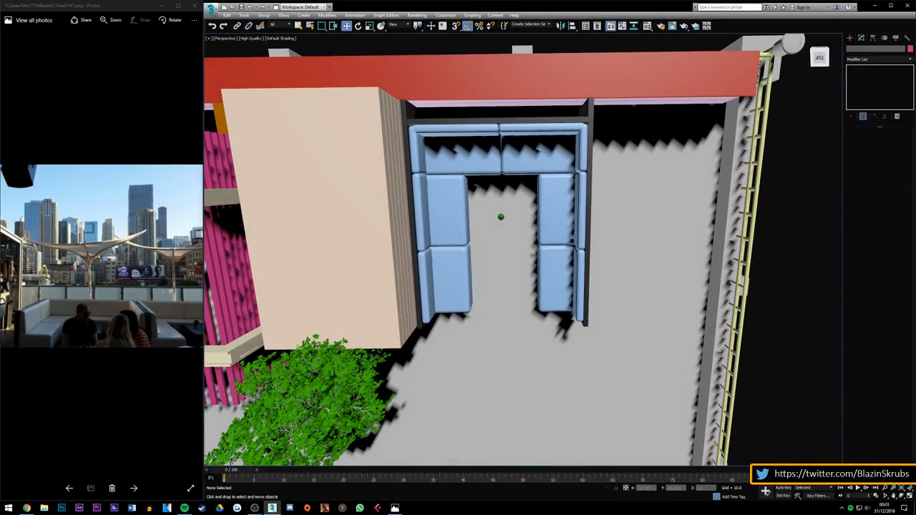
# Step: Shorten the outer side's dark backing panel to a length of 24.18 and move it so its end meets the wall-side panel
pyautogui.click(587, 115)
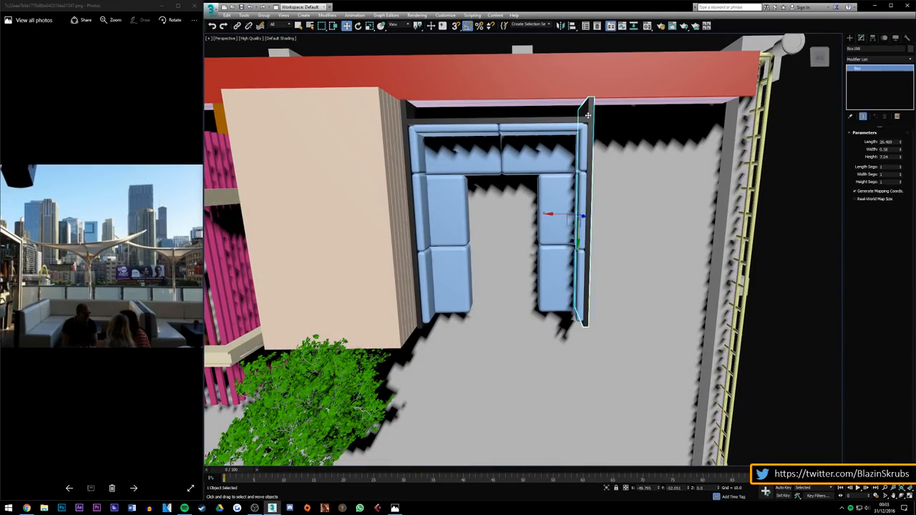
pyautogui.moveTo(903, 143); pyautogui.dragTo(900, 149)
pyautogui.moveTo(577, 234); pyautogui.dragTo(581, 241)
pyautogui.click(624, 245)
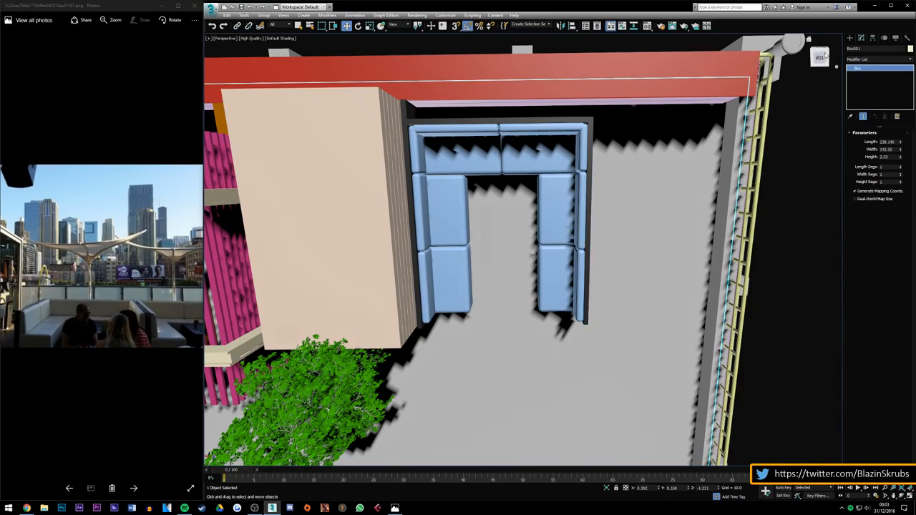
# Step: Replace the backing panel beside the slatted block with a copy of the shortened outer panel, fitted behind the cushions there
pyautogui.moveTo(825, 55)
pyautogui.mouseDown()
pyautogui.moveTo(837, 29)
pyautogui.moveTo(855, 20)
pyautogui.moveTo(828, 67)
pyautogui.mouseUp()
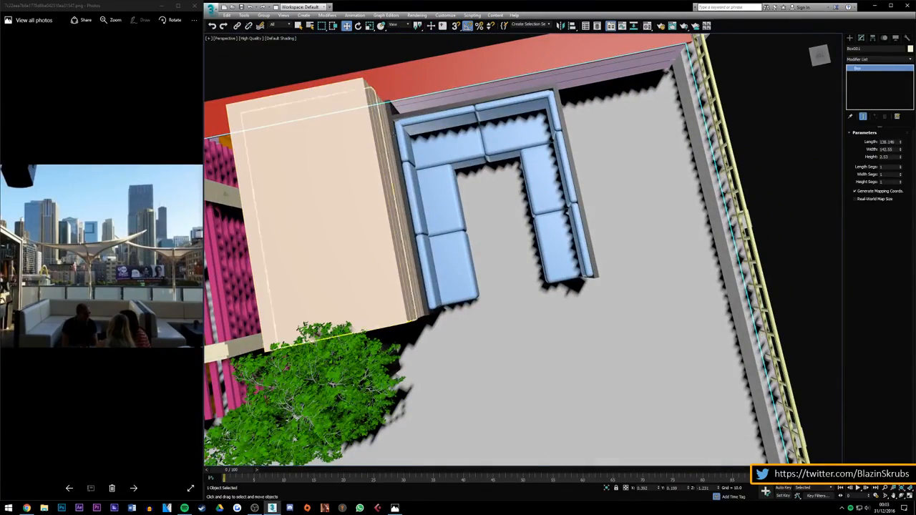
pyautogui.click(562, 194)
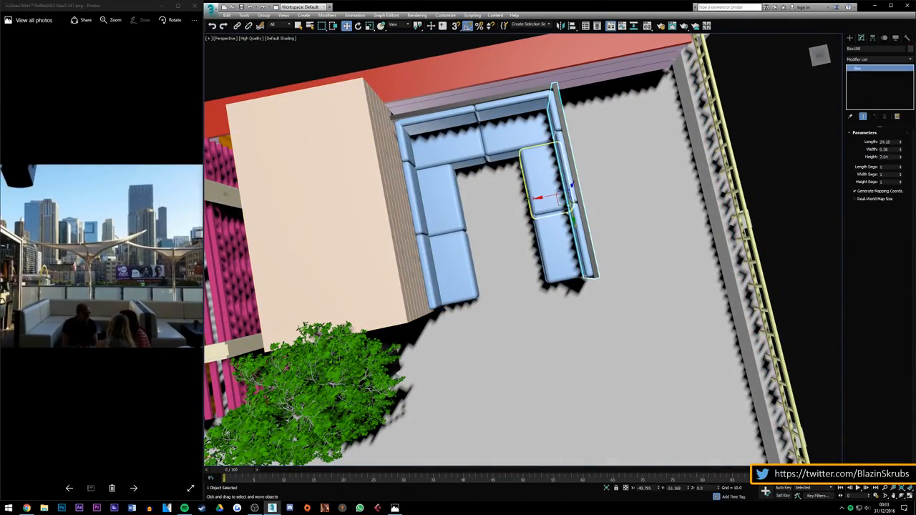
pyautogui.click(401, 220)
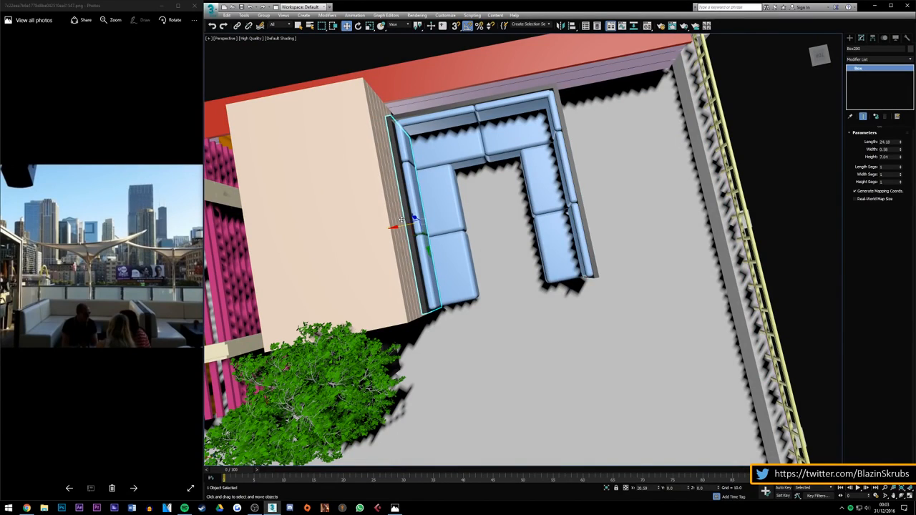
pyautogui.hotkey('ctrl', 'v')
pyautogui.press('Return')
pyautogui.scroll(3, 400, 249)
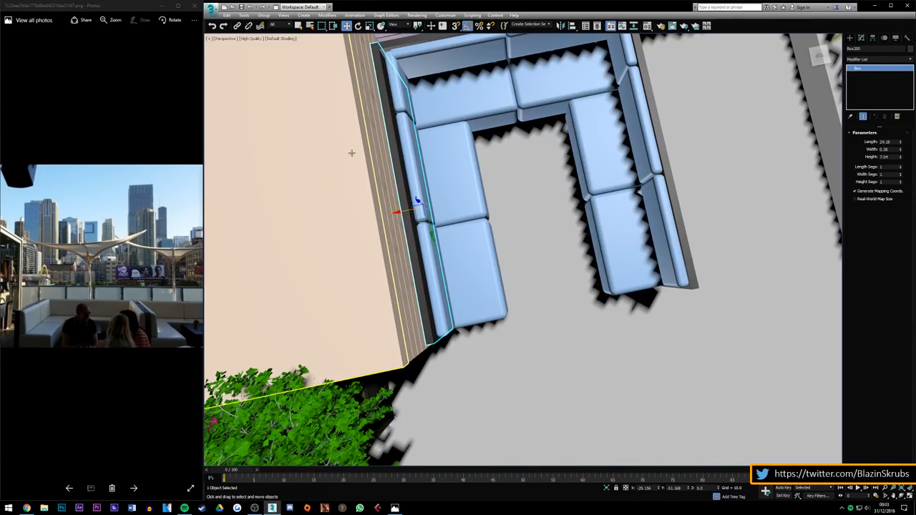
pyautogui.moveTo(402, 211); pyautogui.dragTo(403, 212)
pyautogui.click(705, 145)
# Step: Select the dark backing panel behind the wall-side cushions for adjustment between the two side panels
pyautogui.click(819, 57)
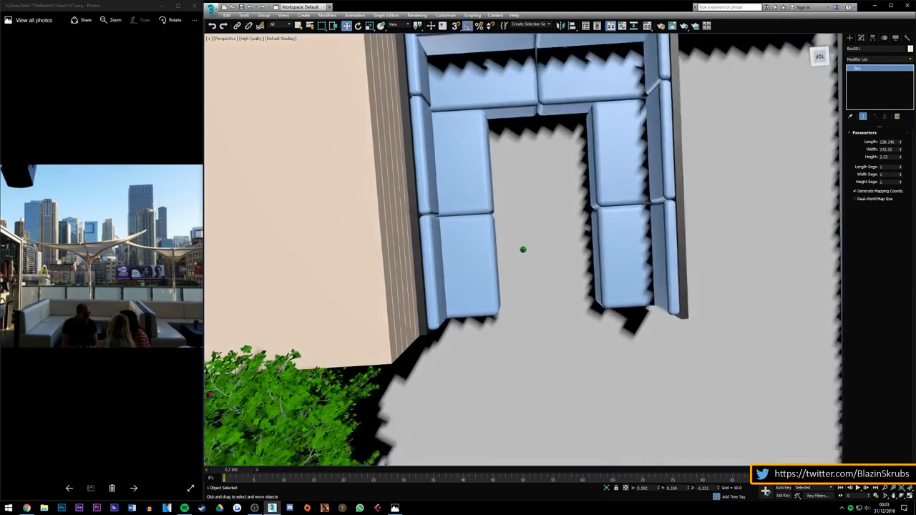
pyautogui.scroll(-4, 544, 201)
pyautogui.scroll(2, 544, 204)
pyautogui.click(532, 132)
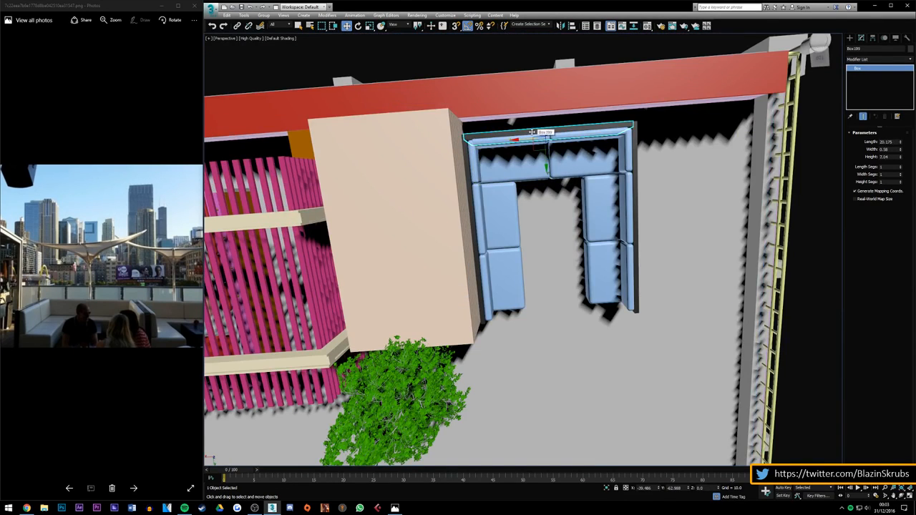
pyautogui.scroll(3, 531, 133)
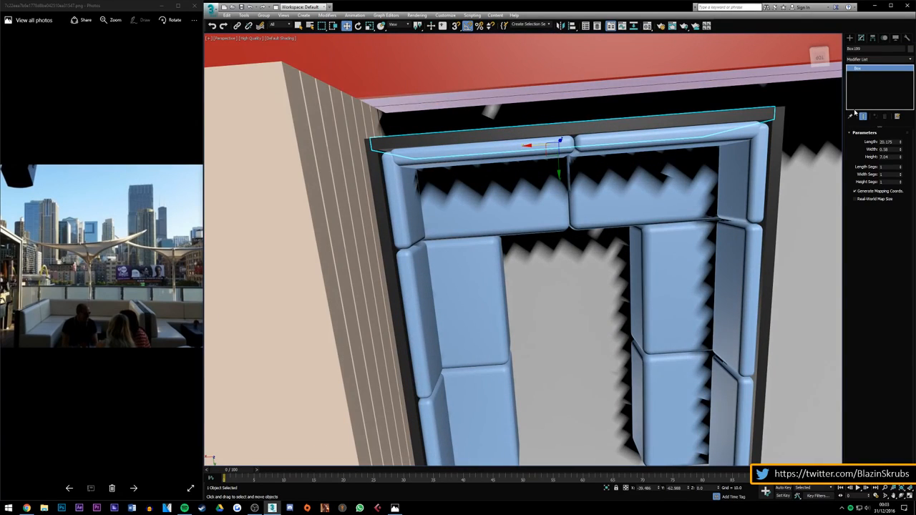
# Step: Shorten the dark panel behind the rear cushions to a length of about 19.97 and shift it to fit between the side panels
pyautogui.moveTo(898, 147); pyautogui.dragTo(900, 146)
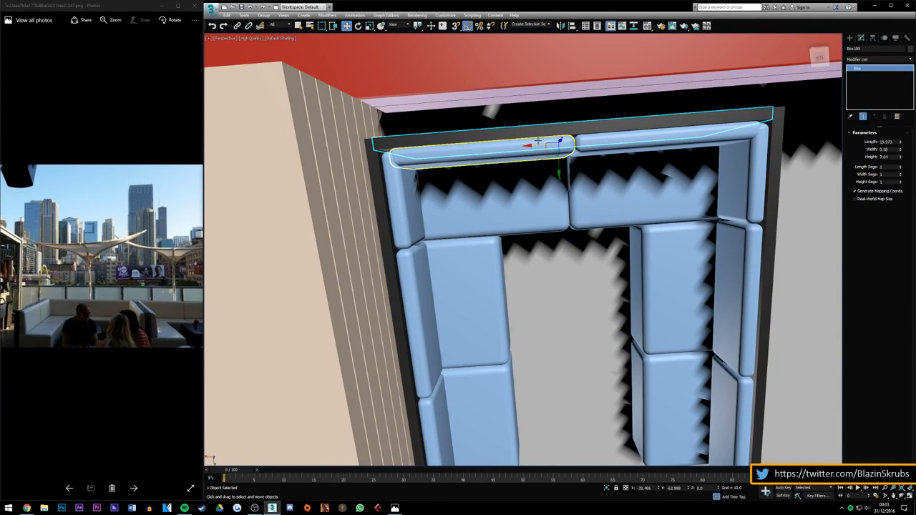
pyautogui.moveTo(533, 147); pyautogui.dragTo(535, 146)
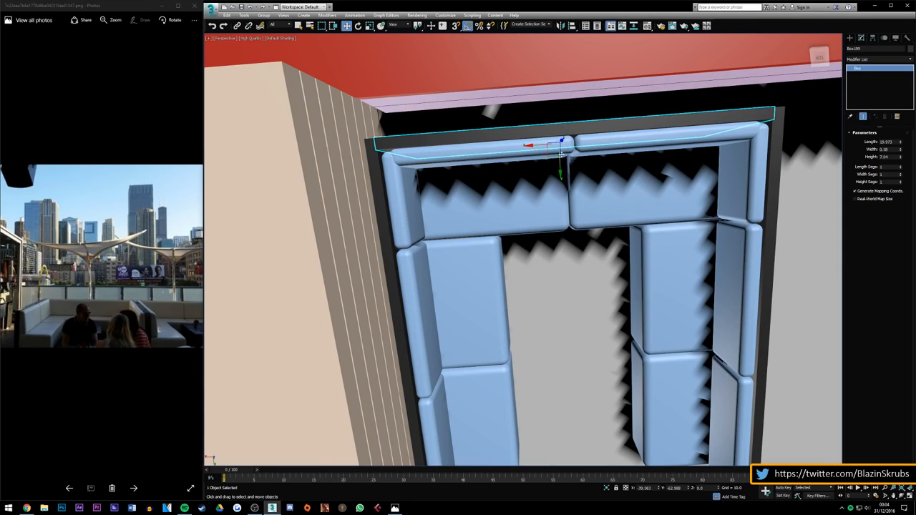
pyautogui.click(538, 191)
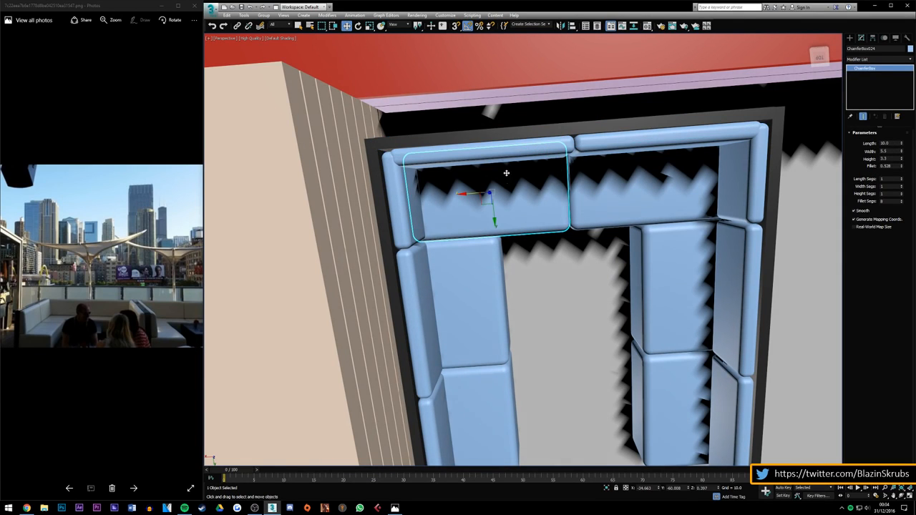
# Step: Create a small standard-primitive cylinder on the floor in front of the sofa, radius about 0.279 and height about 0.317
pyautogui.scroll(-2, 490, 143)
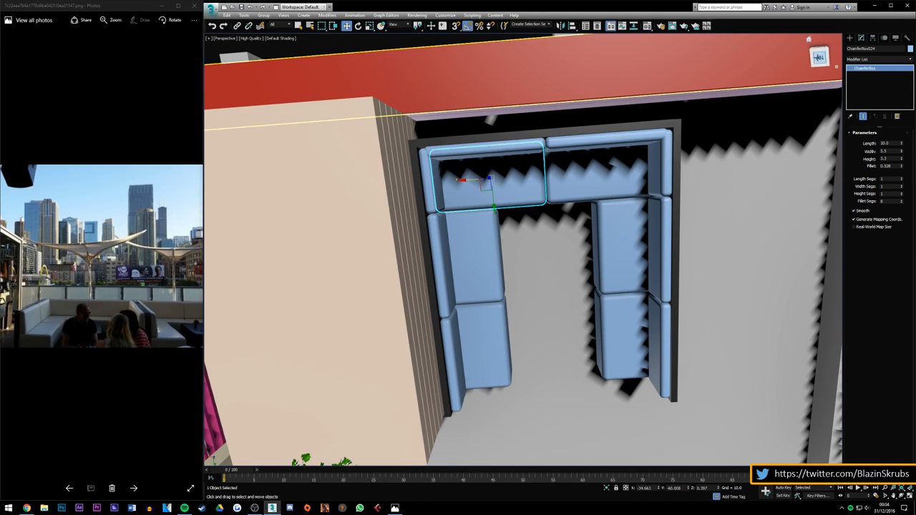
pyautogui.moveTo(818, 58)
pyautogui.mouseDown()
pyautogui.moveTo(829, 35)
pyautogui.moveTo(818, 61)
pyautogui.mouseUp()
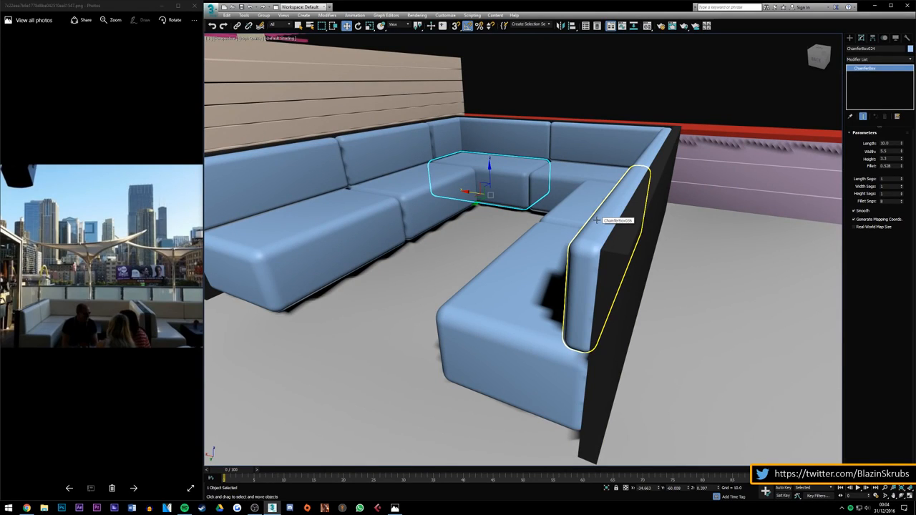
pyautogui.hotkey('shift', 'z')
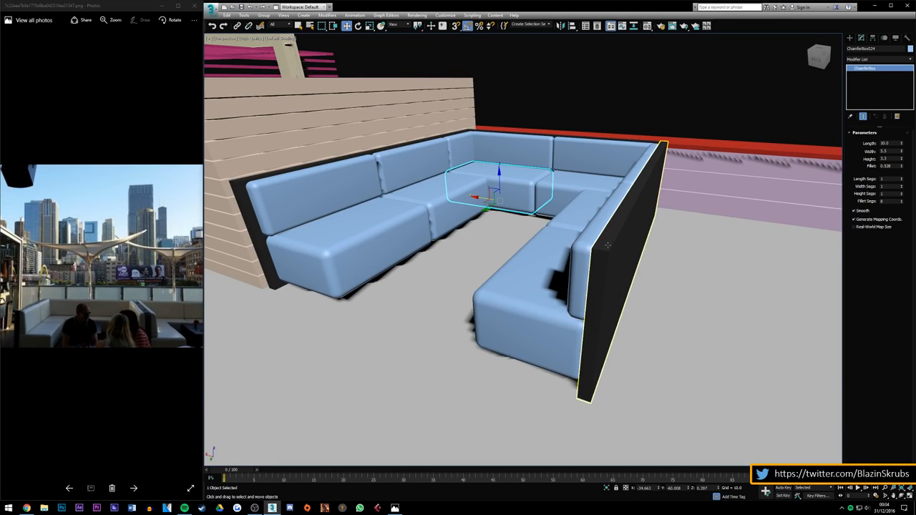
pyautogui.click(830, 63)
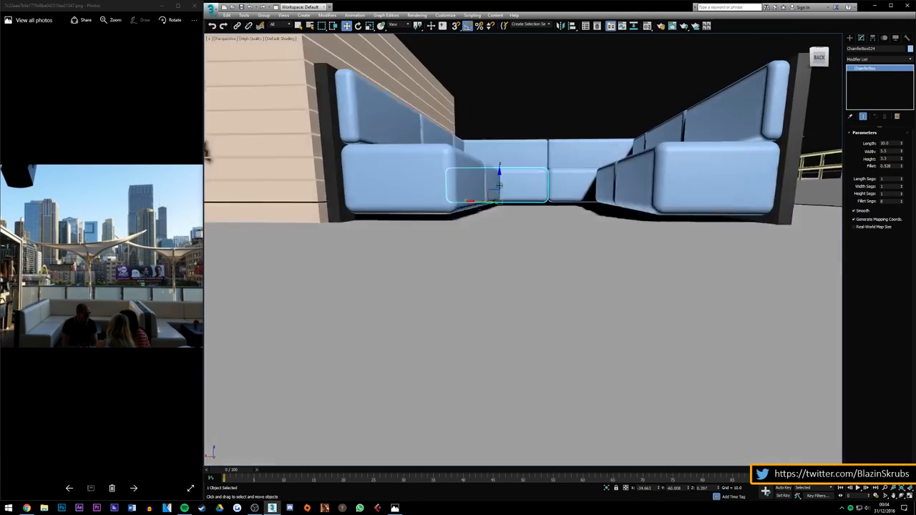
pyautogui.click(849, 37)
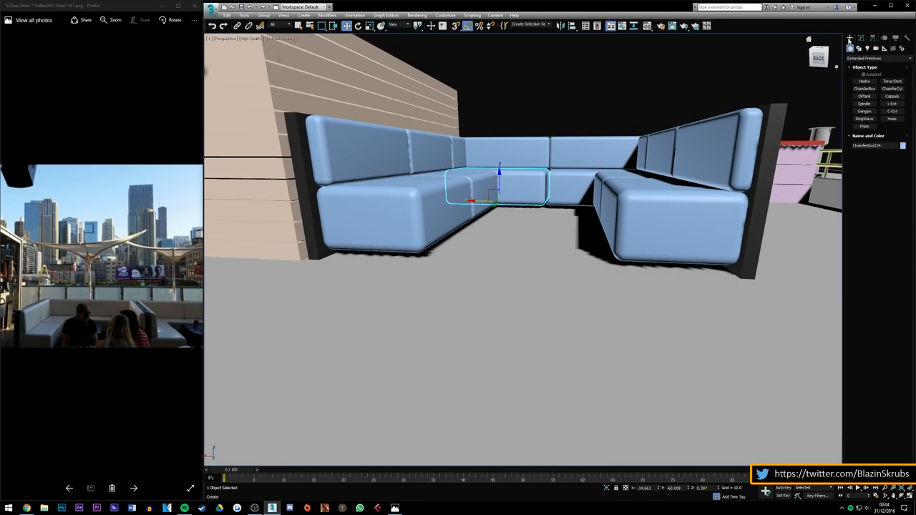
pyautogui.click(862, 58)
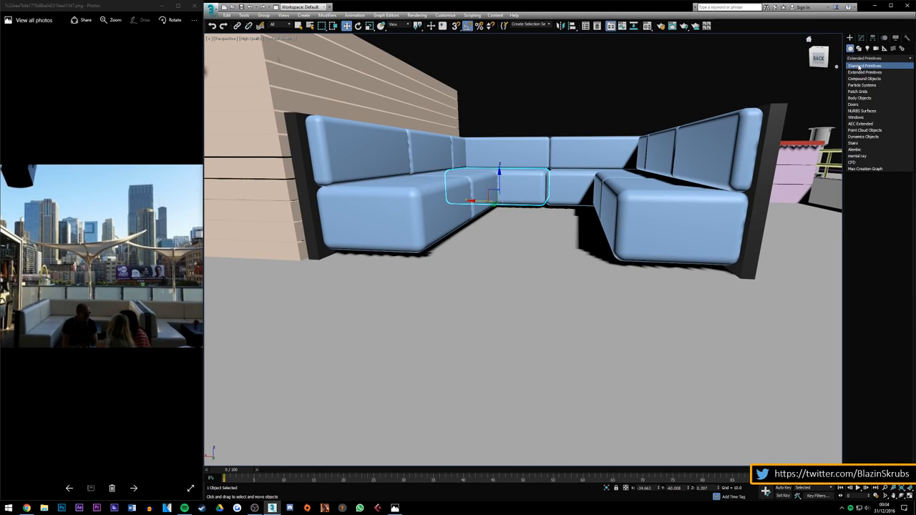
pyautogui.click(864, 66)
pyautogui.click(864, 96)
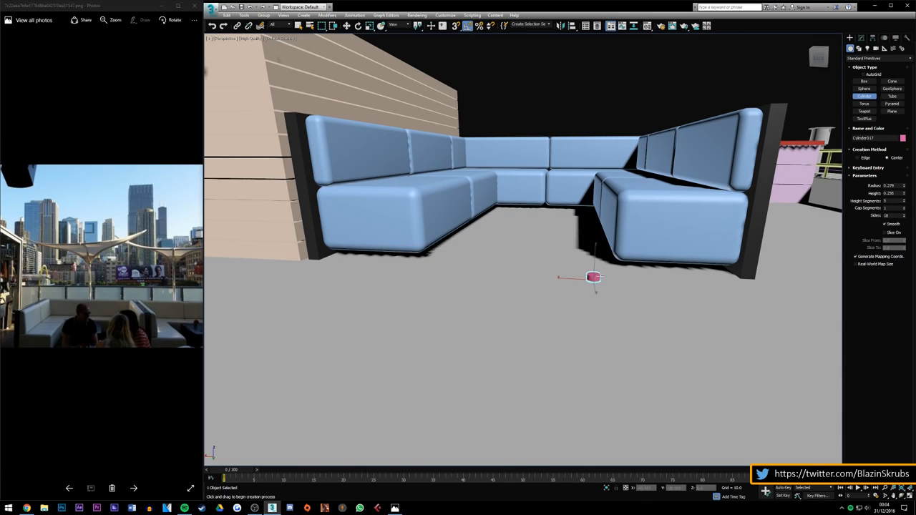
# Step: Move the cylinder beneath the front inner corner of the end seat farther from the wooden wall
pyautogui.click(346, 25)
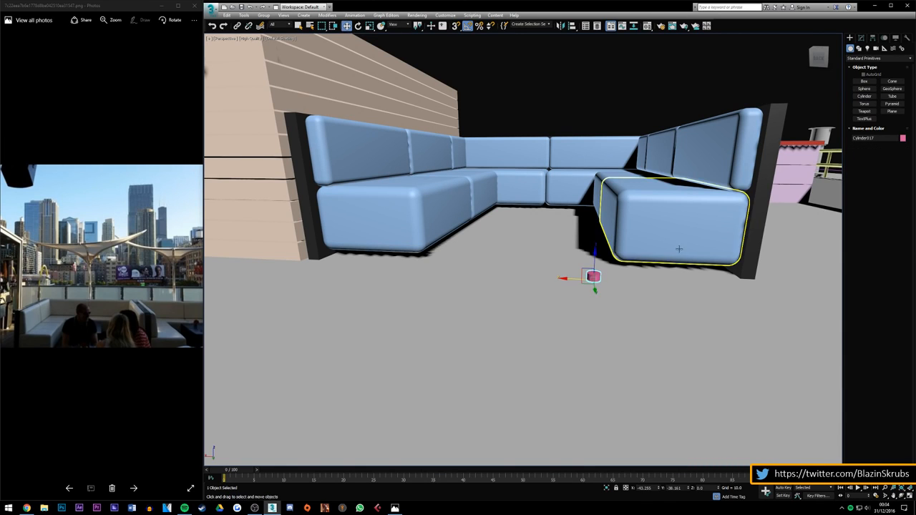
pyautogui.scroll(4, 683, 251)
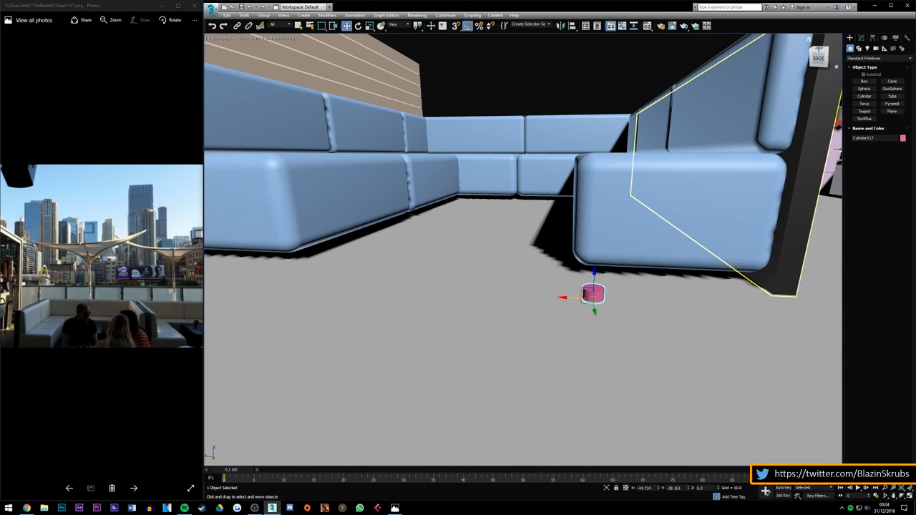
pyautogui.keyDown('alt'); pyautogui.moveTo(585, 292); pyautogui.dragTo(562, 273, button='middle'); pyautogui.keyUp('alt')
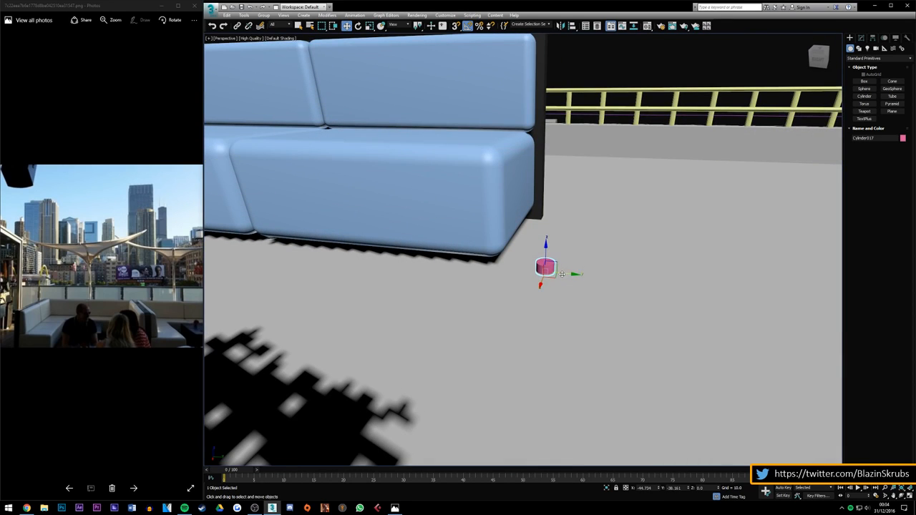
pyautogui.moveTo(561, 273); pyautogui.dragTo(478, 269)
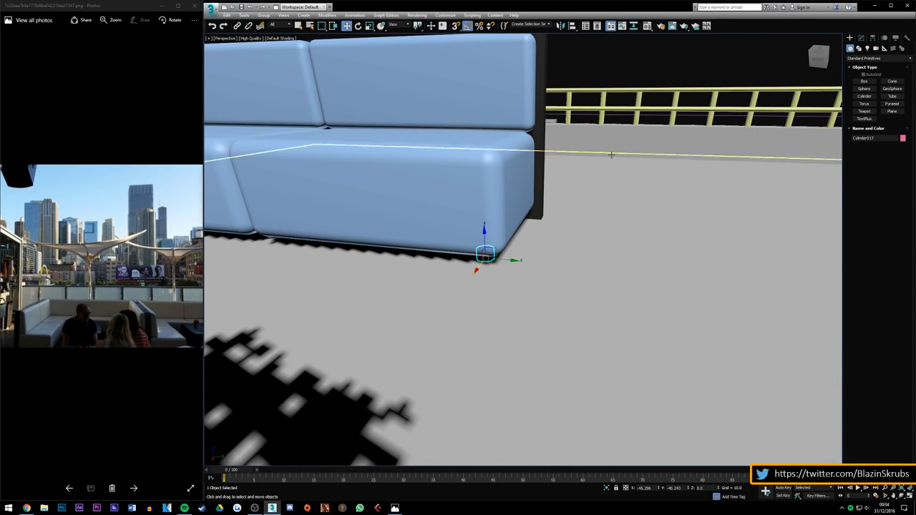
pyautogui.moveTo(819, 59); pyautogui.dragTo(793, 57)
pyautogui.keyDown('alt'); pyautogui.moveTo(536, 296); pyautogui.dragTo(492, 301, button='middle'); pyautogui.keyUp('alt')
# Step: Set the cylinder foot's height to 0.487 to reach the seat's underside
pyautogui.click(861, 38)
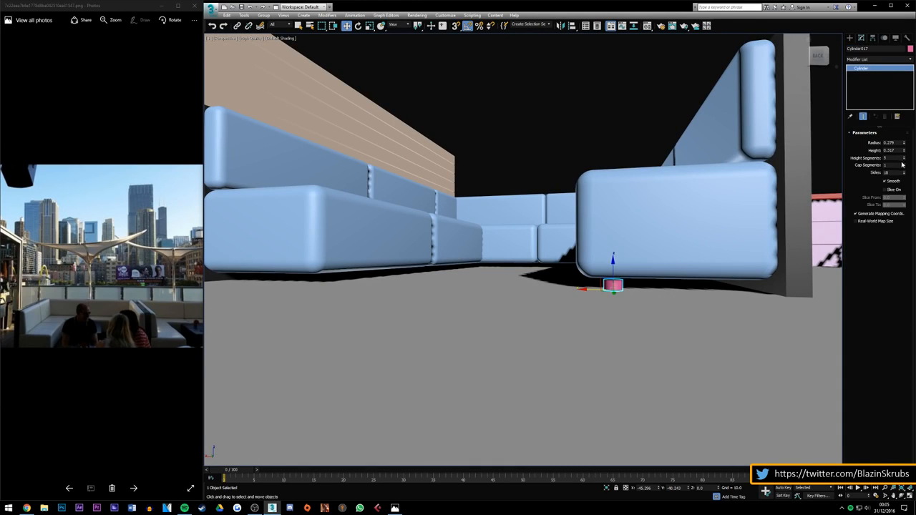
pyautogui.click(873, 37)
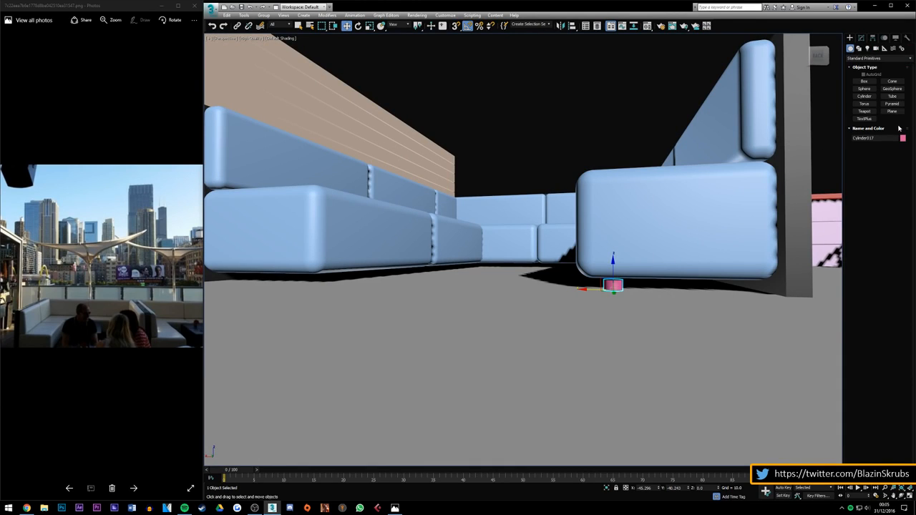
pyautogui.click(861, 38)
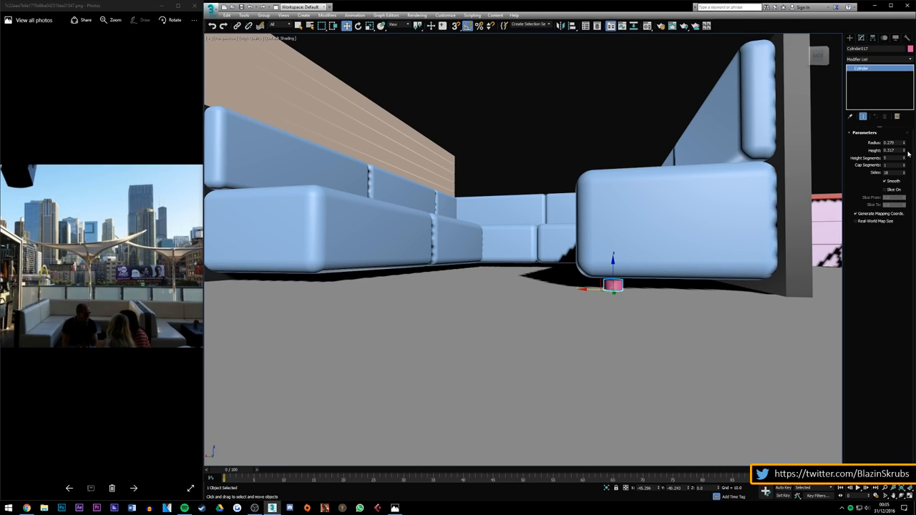
pyautogui.moveTo(903, 151); pyautogui.dragTo(903, 144)
# Step: Copy the foot across the front of the same seat to the corner beside the dark side panel
pyautogui.moveTo(825, 47); pyautogui.dragTo(820, 53)
pyautogui.keyDown('shift'); pyautogui.moveTo(589, 289); pyautogui.dragTo(714, 292); pyautogui.keyUp('shift')
pyautogui.press('Return')
# Step: Copy both feet together across to the underside of the opposite end seat by the wooden wall
pyautogui.moveTo(823, 54); pyautogui.dragTo(821, 59)
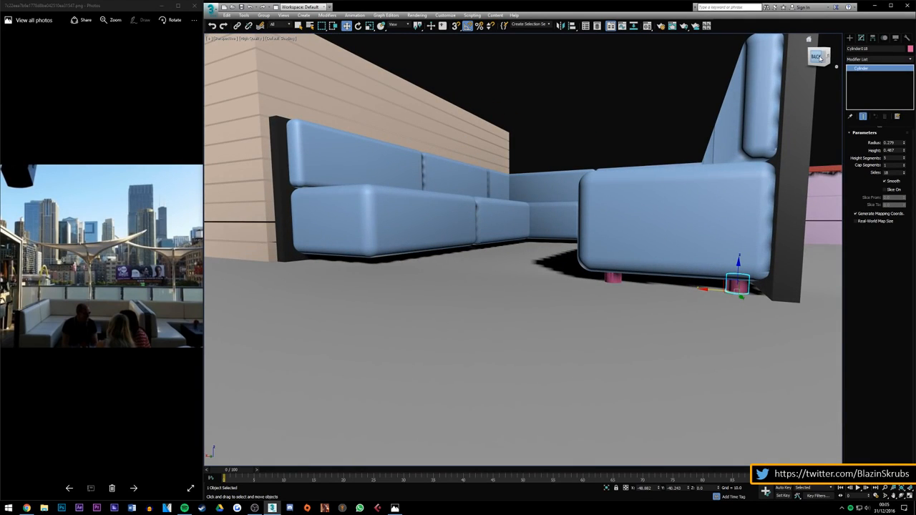
pyautogui.click(819, 57)
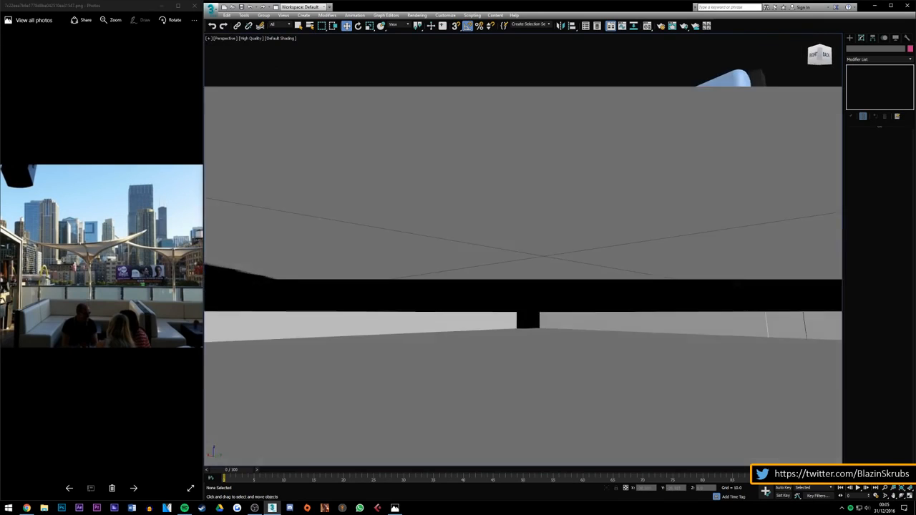
pyautogui.moveTo(766, 272); pyautogui.dragTo(752, 276)
pyautogui.moveTo(752, 276)
pyautogui.keyDown('alt'); pyautogui.mouseDown(button='middle')
pyautogui.moveTo(729, 286)
pyautogui.moveTo(766, 275)
pyautogui.mouseUp(button='middle'); pyautogui.keyUp('alt')
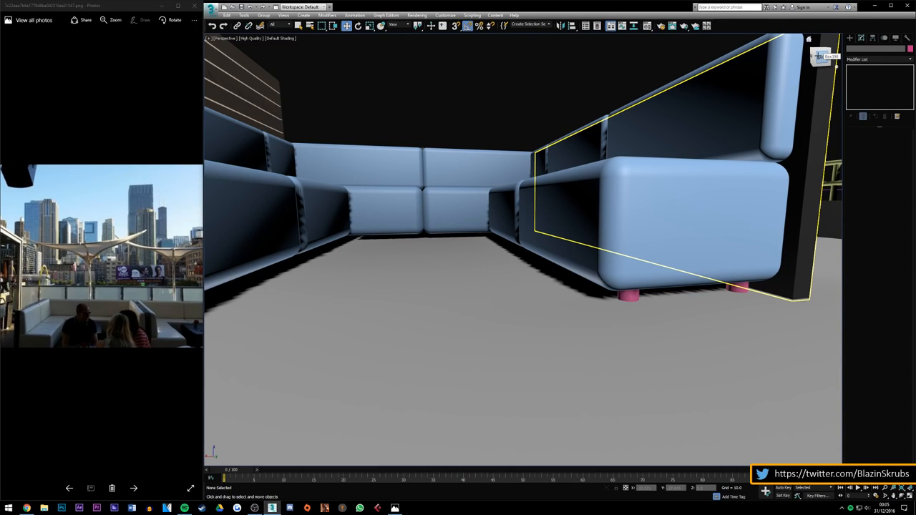
pyautogui.click(626, 294)
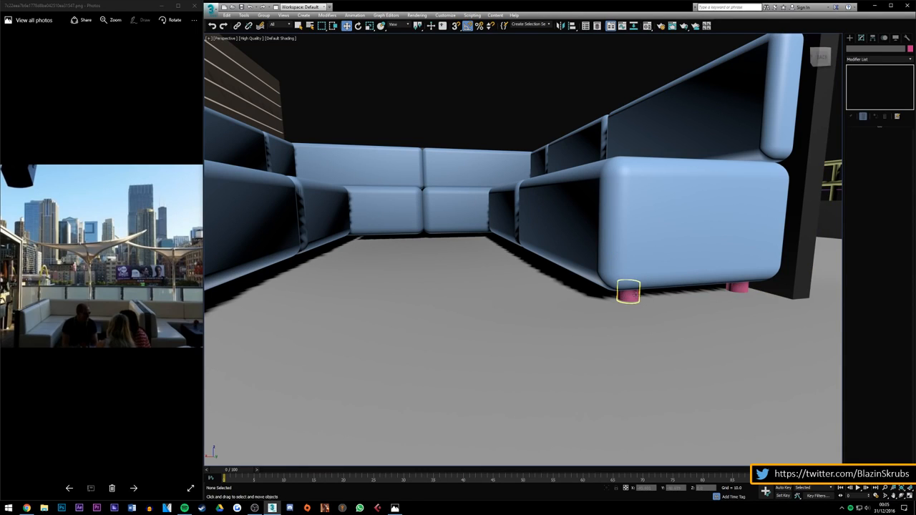
pyautogui.keyDown('ctrl'); pyautogui.click(737, 286); pyautogui.keyUp('ctrl')
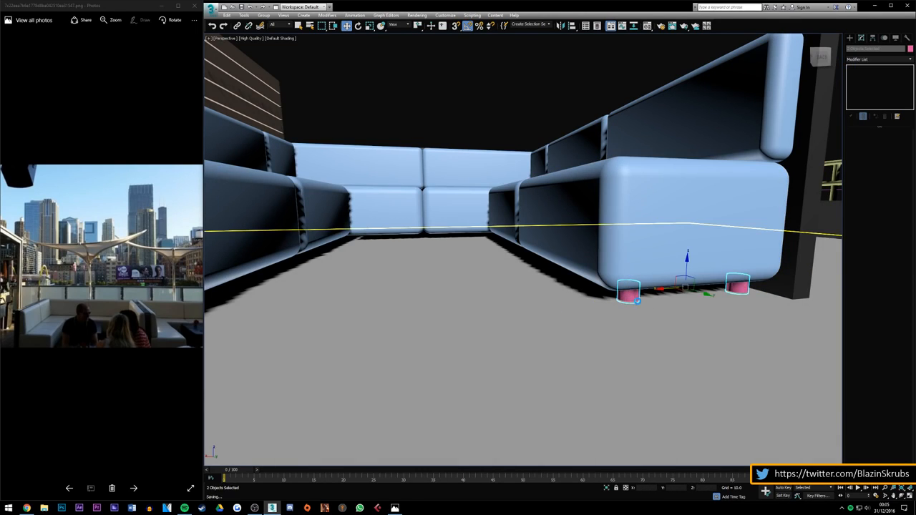
pyautogui.scroll(-5, 637, 301)
pyautogui.keyDown('shift'); pyautogui.moveTo(649, 297); pyautogui.dragTo(392, 327); pyautogui.keyUp('shift')
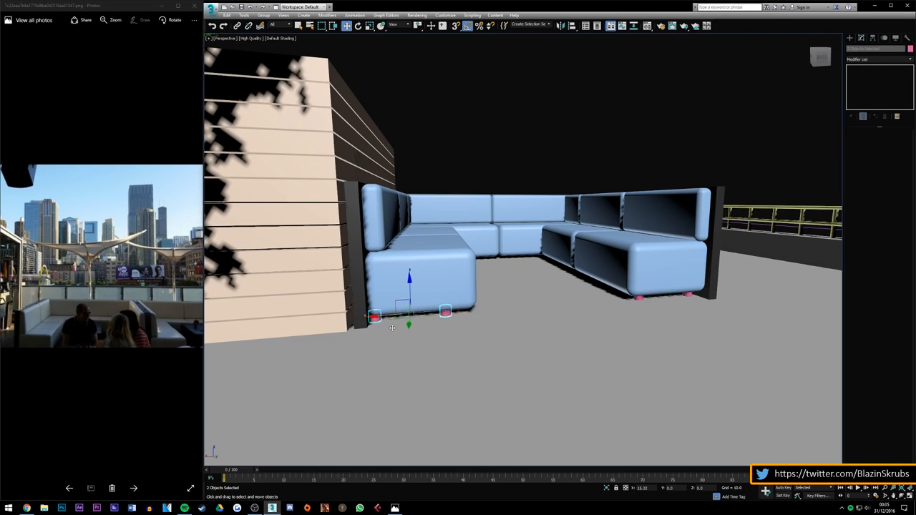
pyautogui.press('Return')
# Step: Rename the inner foot under the wall-side end seat to "no one cares loser"
pyautogui.scroll(6, 420, 315)
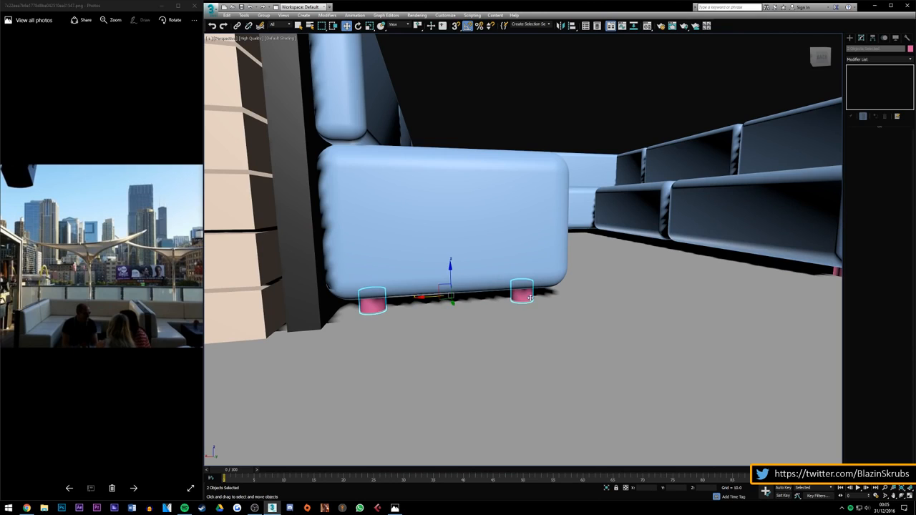
pyautogui.click(528, 295)
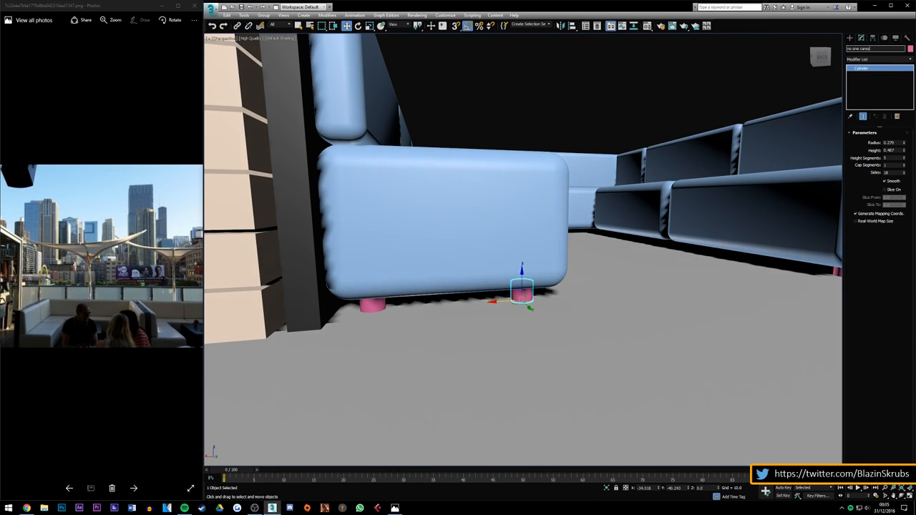
pyautogui.click(581, 80)
# Step: Select both feet under the wall-side end seat and make one copy of the pair farther back along the seat
pyautogui.moveTo(822, 58); pyautogui.dragTo(792, 91)
pyautogui.moveTo(526, 294); pyautogui.dragTo(426, 283)
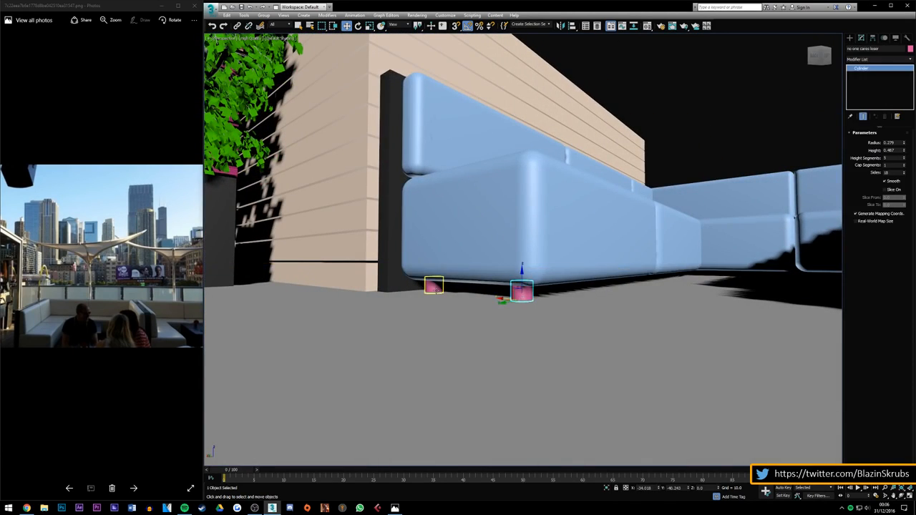
pyautogui.moveTo(814, 56); pyautogui.dragTo(701, 129)
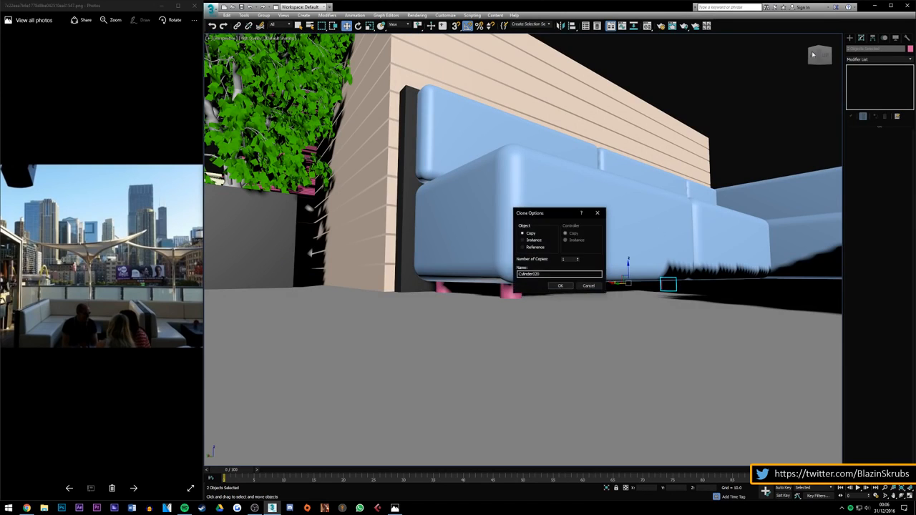
pyautogui.click(560, 284)
# Step: Adjust the position of the copied feet near the seam between the two wall-side seats
pyautogui.moveTo(819, 55)
pyautogui.mouseDown()
pyautogui.moveTo(807, 66)
pyautogui.moveTo(781, 57)
pyautogui.moveTo(818, 56)
pyautogui.mouseUp()
pyautogui.scroll(-5, 612, 285)
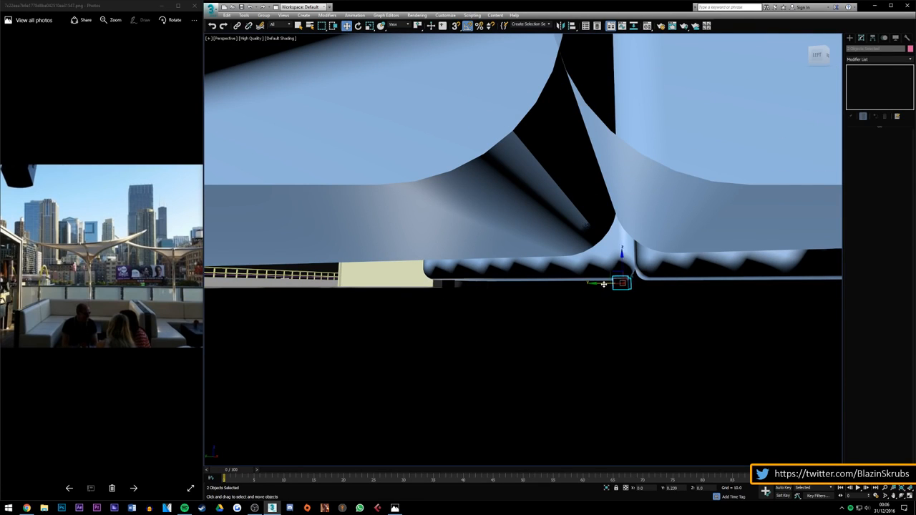
pyautogui.moveTo(818, 55); pyautogui.dragTo(839, 60)
pyautogui.scroll(-2, 637, 240)
pyautogui.scroll(-4, 578, 283)
pyautogui.scroll(2, 817, 345)
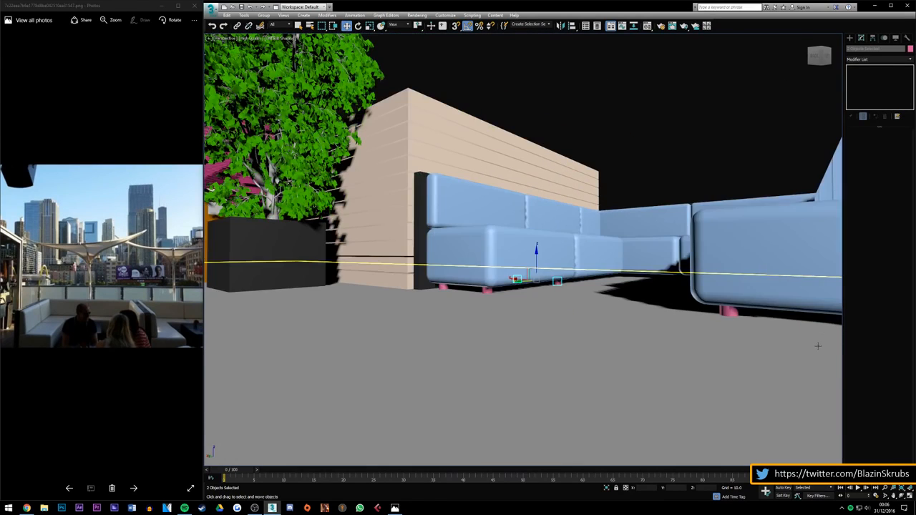
# Step: Copy the two feet of the opposite end seat back along its underside to the seam with the next seat
pyautogui.moveTo(818, 55); pyautogui.dragTo(736, 105)
pyautogui.scroll(5, 811, 250)
pyautogui.scroll(-5, 642, 278)
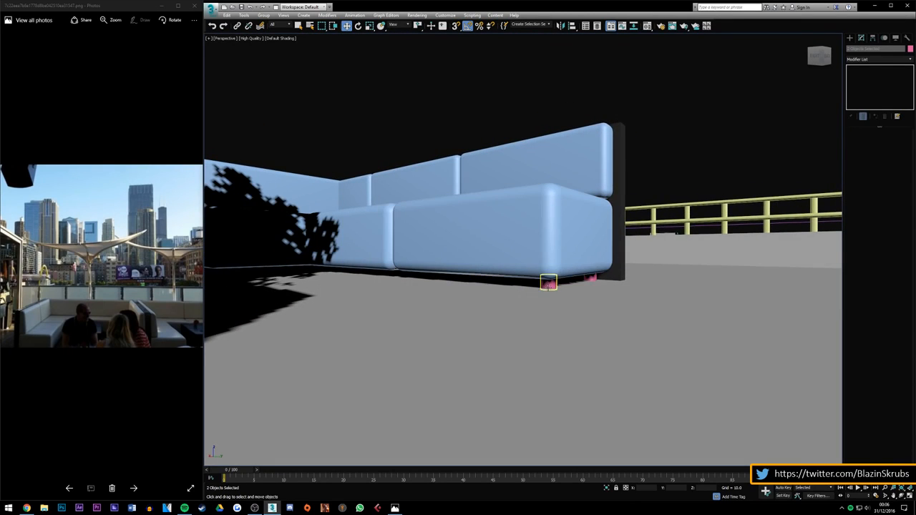
pyautogui.click(548, 286)
pyautogui.keyDown('ctrl'); pyautogui.click(590, 278); pyautogui.keyUp('ctrl')
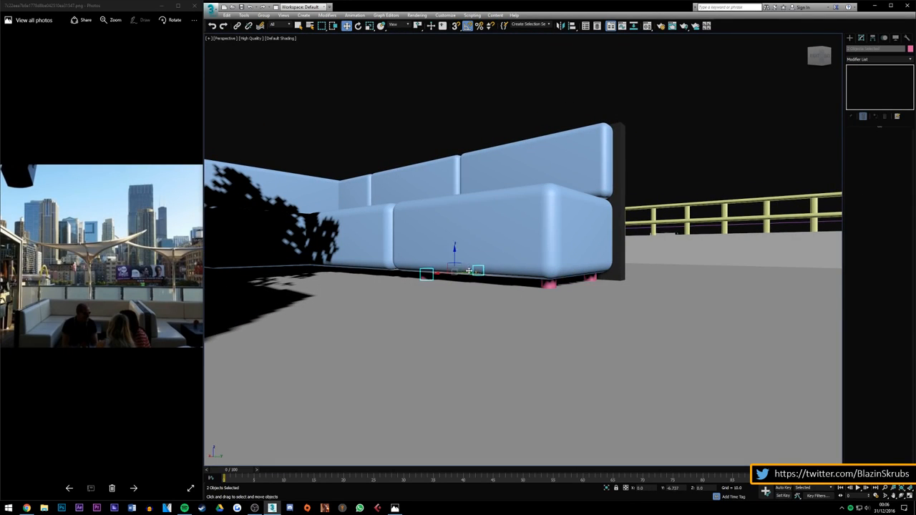
pyautogui.press('Return')
# Step: Switch the perspective viewport from High Quality to Standard shading while inspecting the feet at the seat seam
pyautogui.moveTo(809, 67); pyautogui.dragTo(848, 61)
pyautogui.scroll(5, 424, 266)
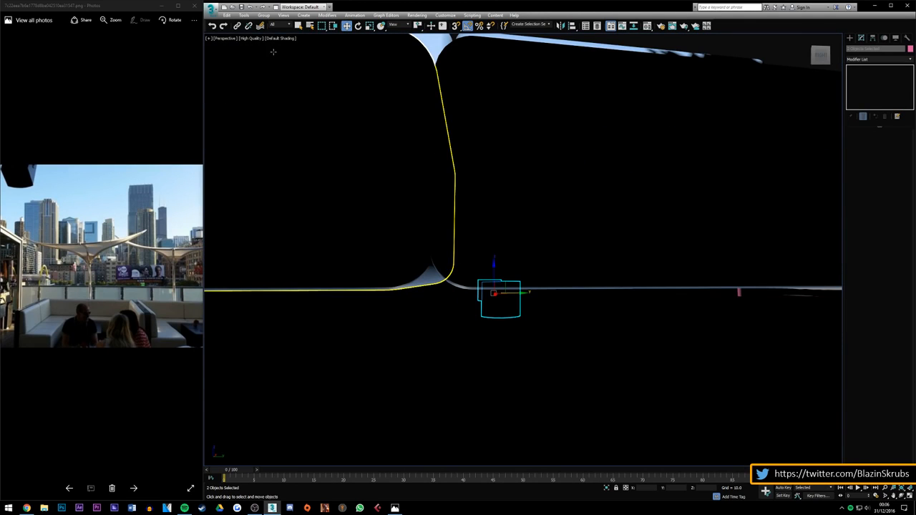
pyautogui.click(251, 41)
pyautogui.click(259, 53)
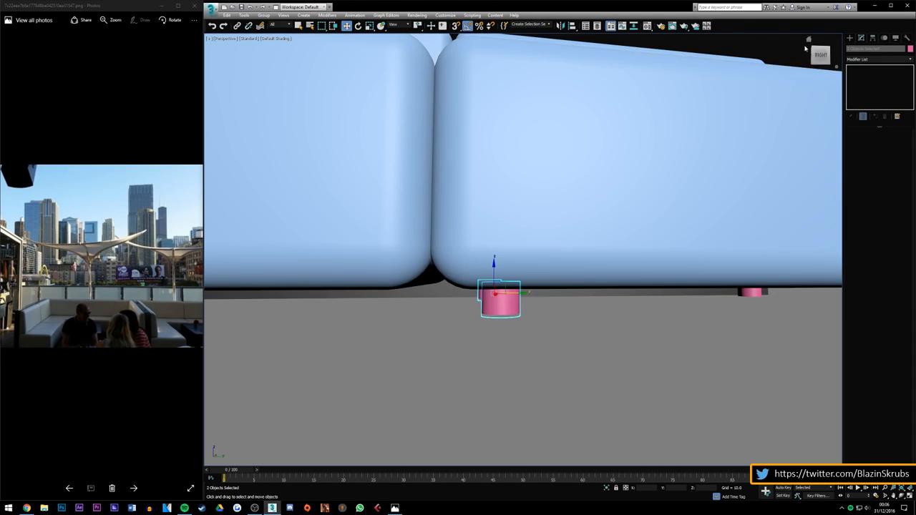
# Step: Copy the selected pair of feet across the seam to the near end of the adjoining seat's underside
pyautogui.moveTo(817, 59); pyautogui.dragTo(826, 55)
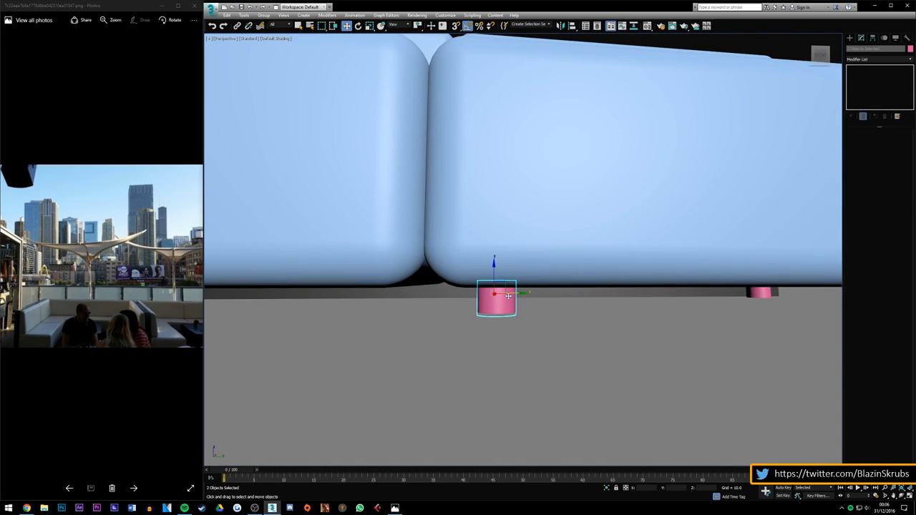
pyautogui.keyDown('shift'); pyautogui.moveTo(511, 295); pyautogui.dragTo(414, 295); pyautogui.keyUp('shift')
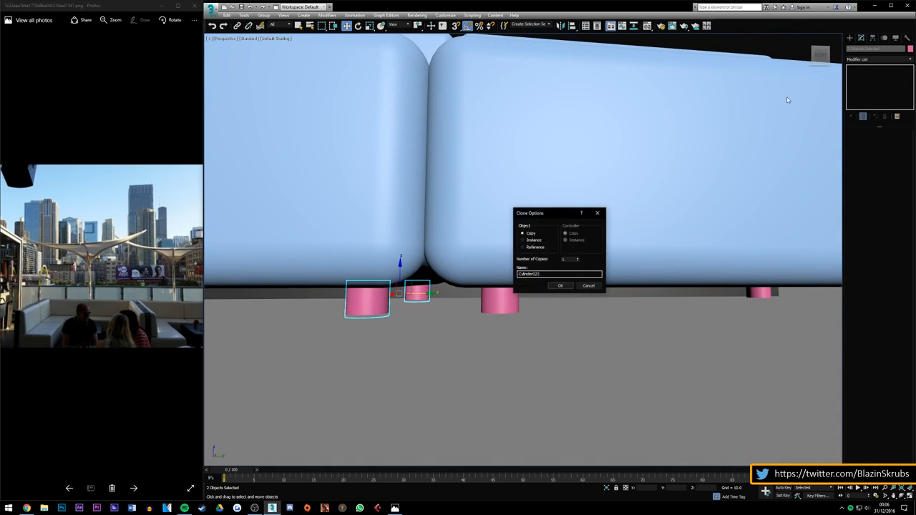
pyautogui.press('Return')
# Step: Make one more copy of the pair of feet at the far end of the same seat
pyautogui.moveTo(822, 53); pyautogui.dragTo(826, 54)
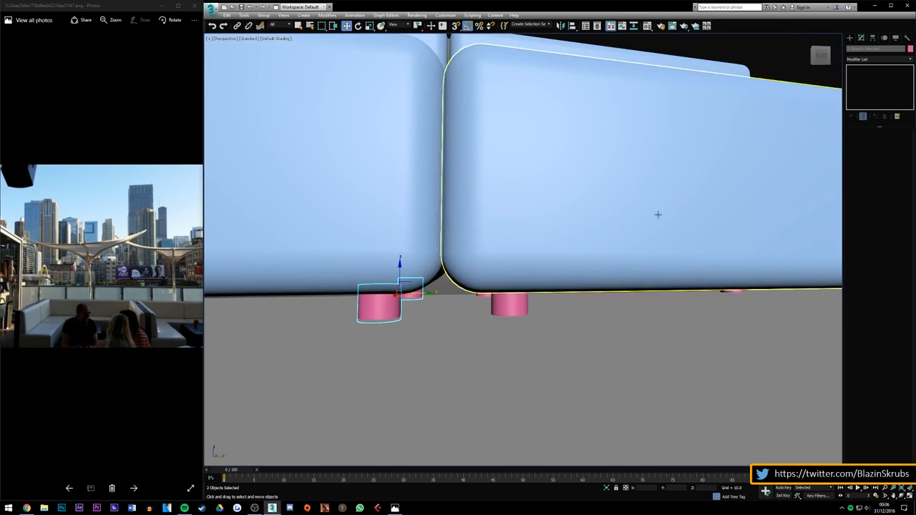
pyautogui.scroll(-2, 630, 246)
pyautogui.scroll(-1, 630, 245)
pyautogui.scroll(-2, 535, 281)
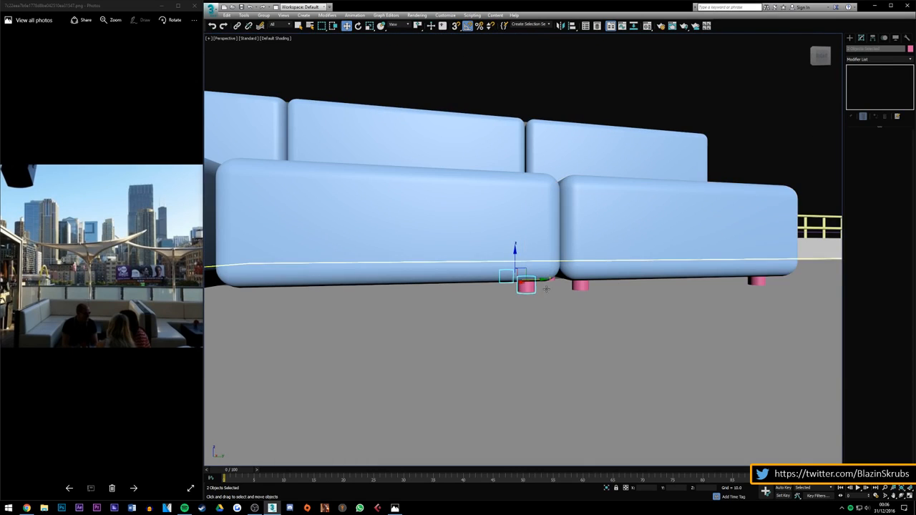
pyautogui.moveTo(535, 281)
pyautogui.keyDown('shift'); pyautogui.mouseDown()
pyautogui.moveTo(273, 282)
pyautogui.moveTo(301, 288)
pyautogui.mouseUp(); pyautogui.keyUp('shift')
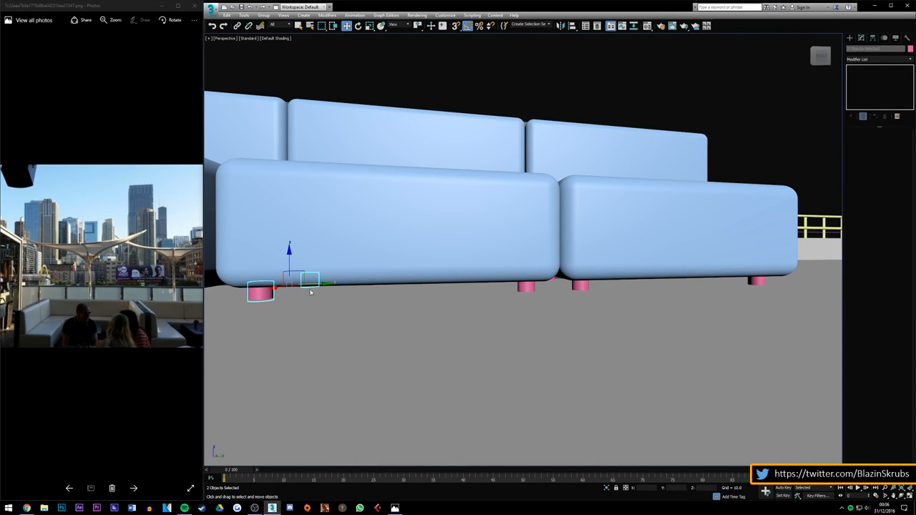
pyautogui.press('Return')
# Step: Examine the whole U-shaped sofa with its feet and compare it with the lounge seating in the reference photo
pyautogui.scroll(-2, 521, 286)
pyautogui.moveTo(827, 54); pyautogui.dragTo(813, 72)
pyautogui.scroll(-4, 555, 174)
pyautogui.scroll(4, 460, 226)
pyautogui.scroll(2, 524, 260)
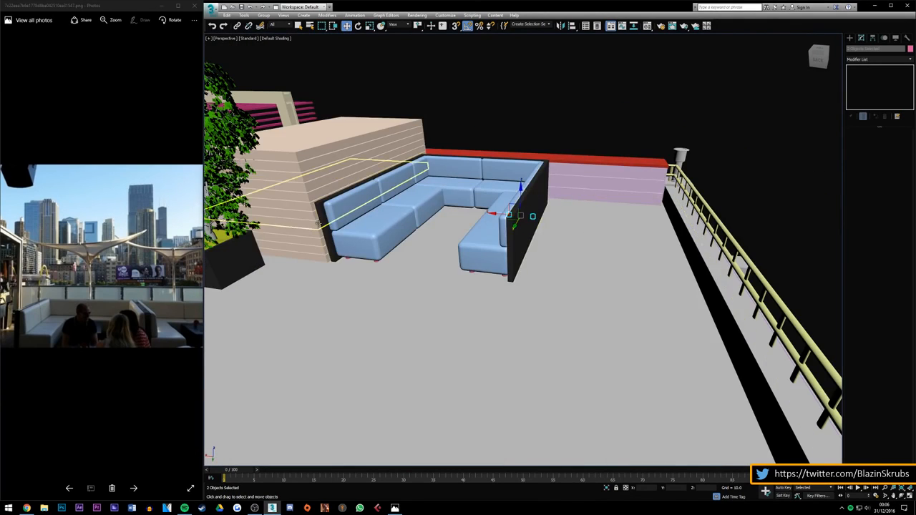
pyautogui.scroll(2, 318, 223)
pyautogui.scroll(5, 139, 316)
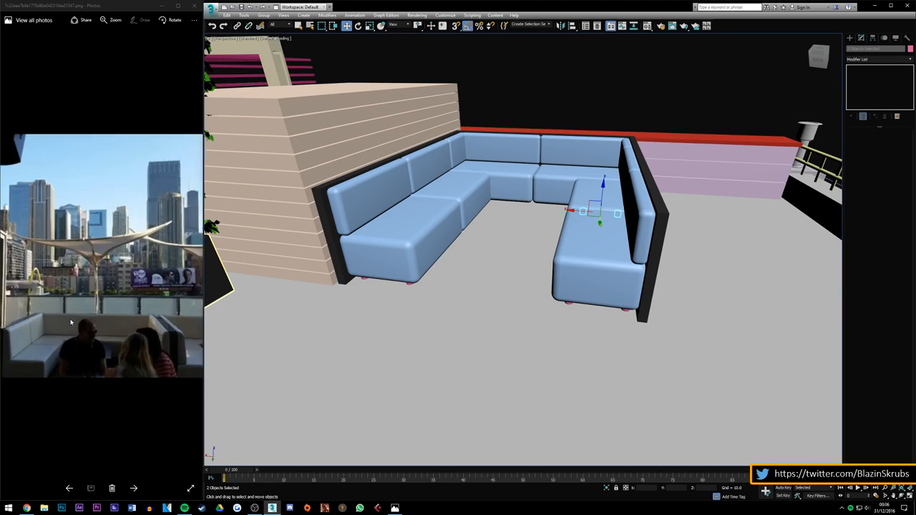
pyautogui.scroll(-5, 106, 401)
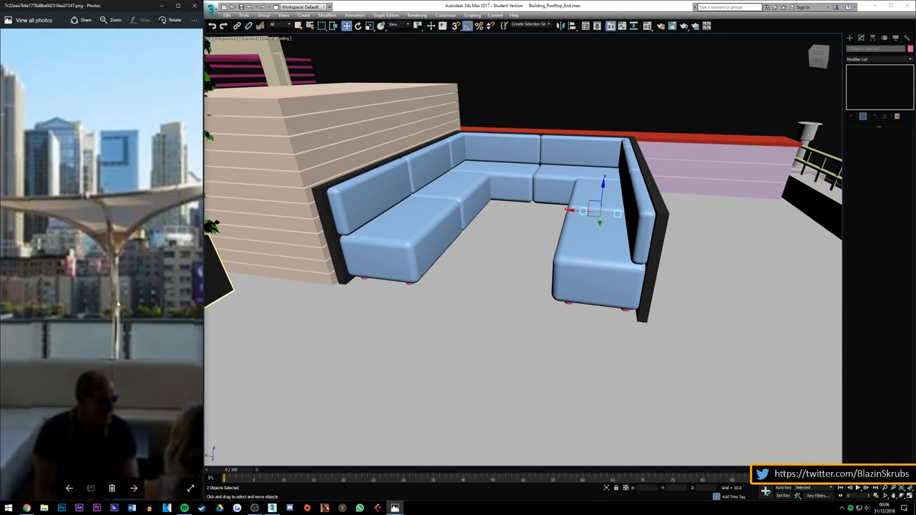
pyautogui.scroll(-1, 120, 320)
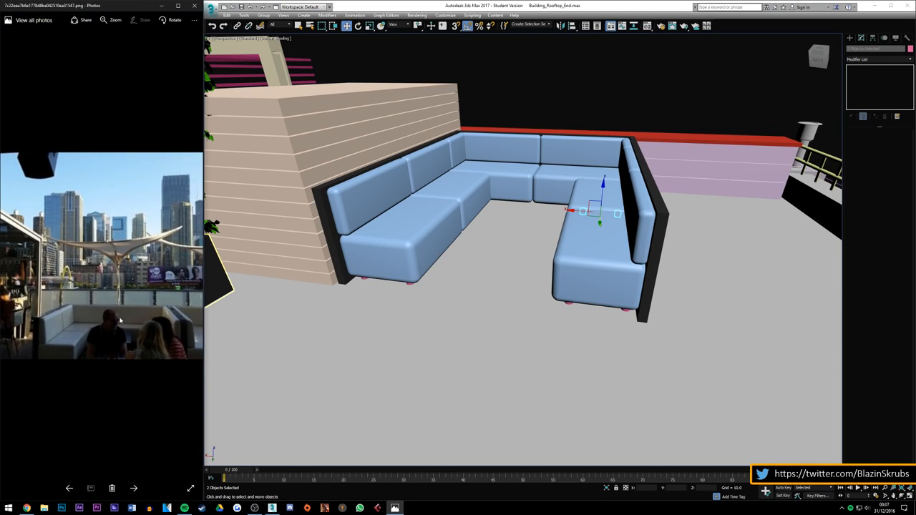
pyautogui.scroll(1, 122, 347)
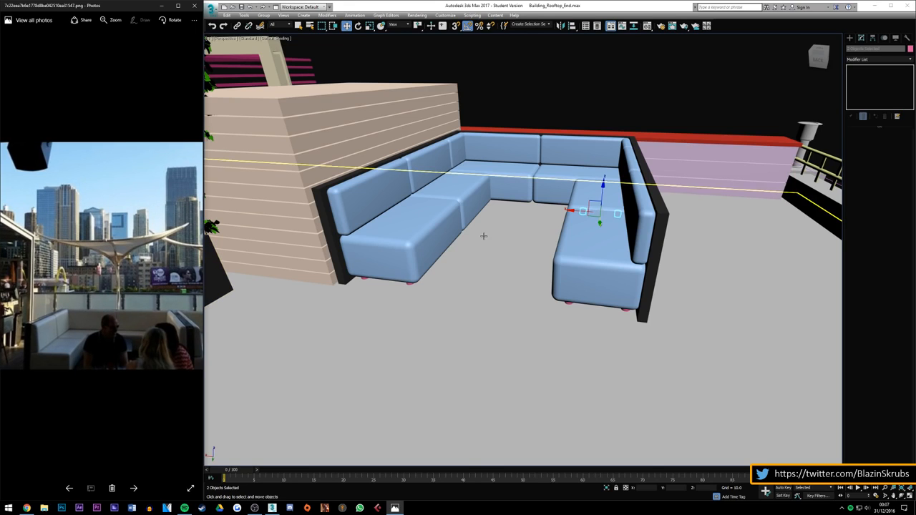
# Step: Create a thin tabletop box about 4.6 wide and 0.28 high on the floor between the sofa sides and colour it black
pyautogui.click(851, 38)
pyautogui.click(865, 81)
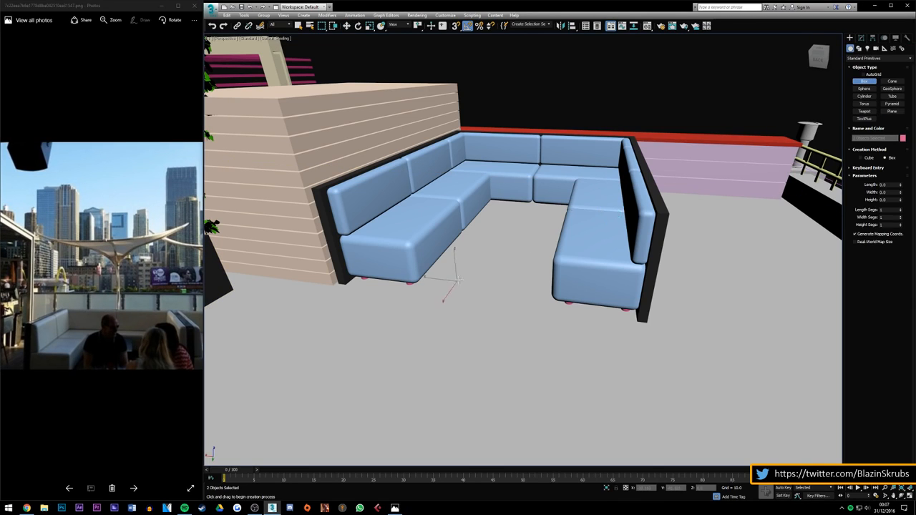
pyautogui.moveTo(458, 280); pyautogui.dragTo(545, 216)
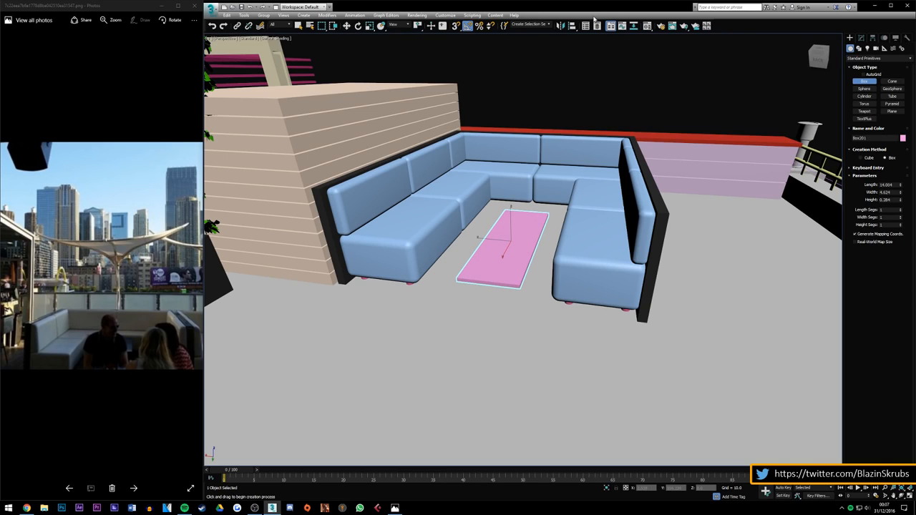
pyautogui.click(862, 37)
pyautogui.click(910, 48)
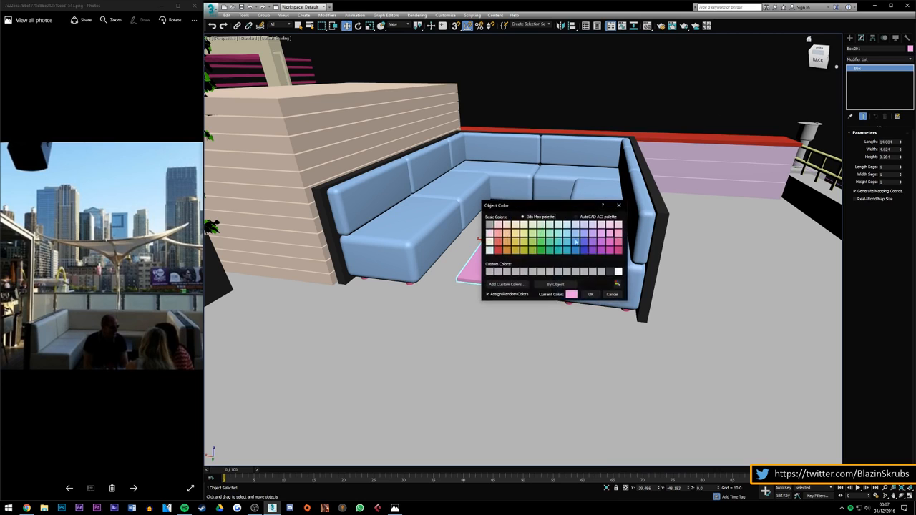
pyautogui.click(592, 295)
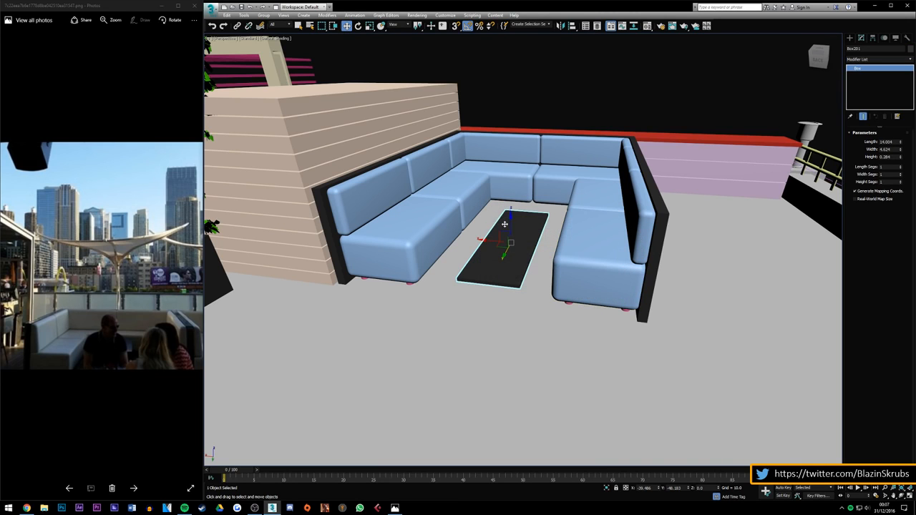
# Step: Raise the tabletop to a Z position of about 1.73 and check its placement between the seats
pyautogui.click(818, 57)
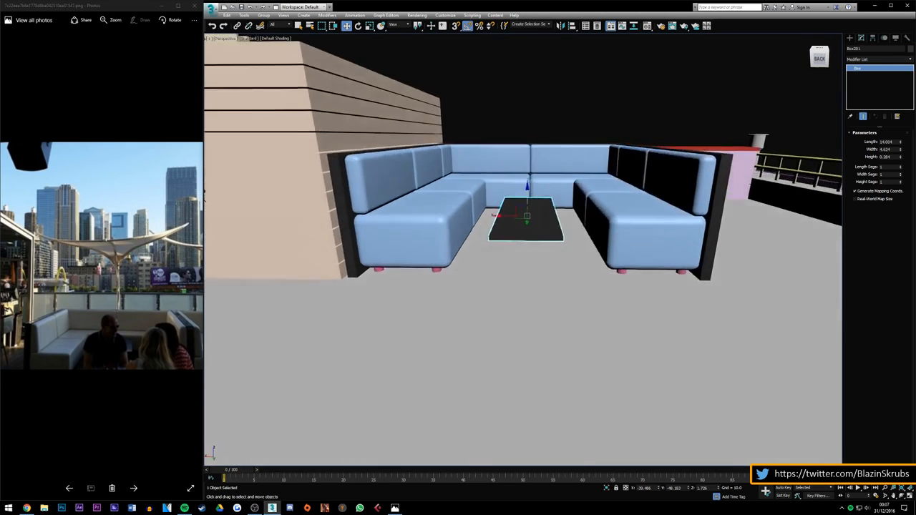
pyautogui.click(819, 51)
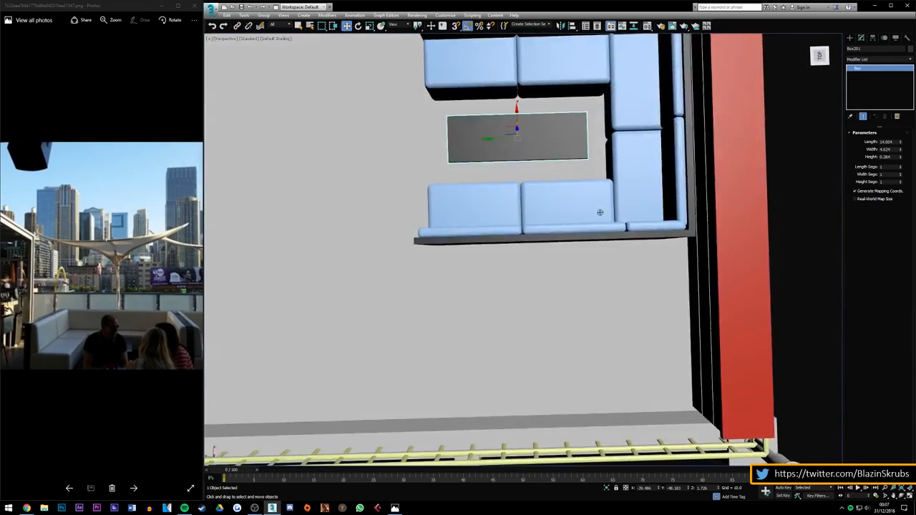
pyautogui.keyDown('alt'); pyautogui.moveTo(600, 212); pyautogui.dragTo(599, 213, button='middle'); pyautogui.keyUp('alt')
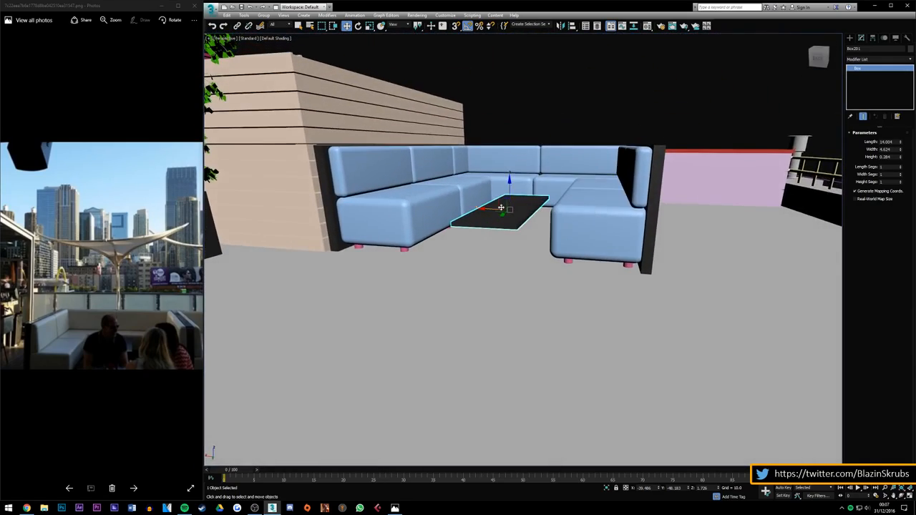
pyautogui.scroll(5, 501, 208)
pyautogui.scroll(-3, 501, 208)
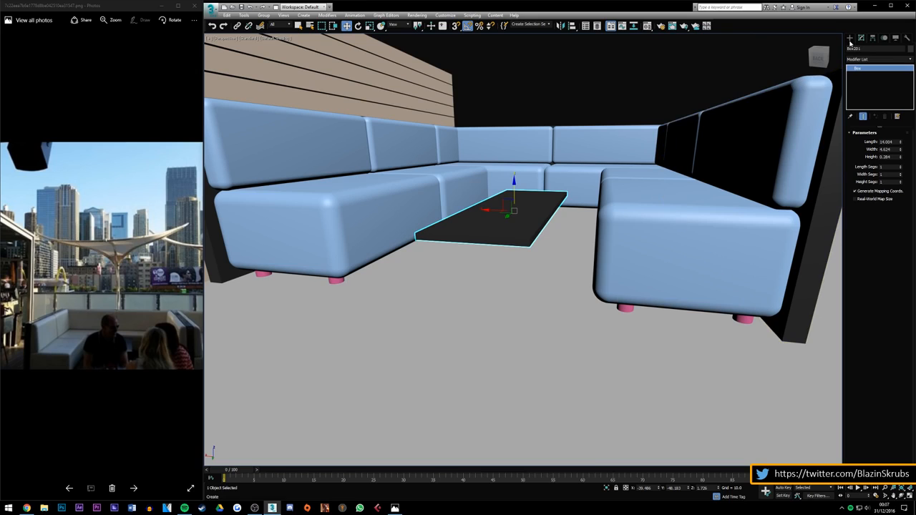
# Step: Copy the tabletop downward as a table base, set its height to about 1.89, and shorten its length considerably
pyautogui.moveTo(514, 186)
pyautogui.keyDown('shift'); pyautogui.mouseDown()
pyautogui.moveTo(531, 226)
pyautogui.moveTo(535, 218)
pyautogui.mouseUp(); pyautogui.keyUp('shift')
pyautogui.press('Return')
pyautogui.moveTo(900, 157); pyautogui.dragTo(903, 102)
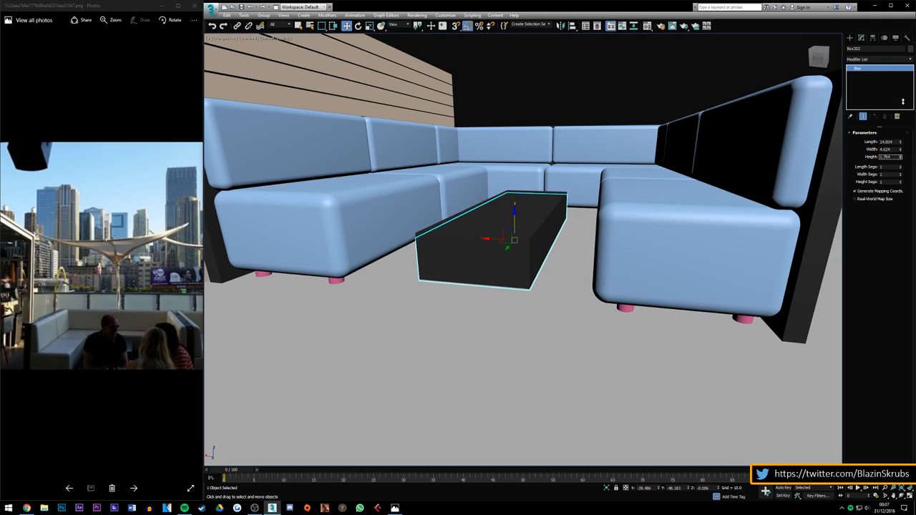
pyautogui.moveTo(900, 146); pyautogui.dragTo(900, 179)
# Step: Switch the perspective viewport to High Quality shading and view the table from a higher angle
pyautogui.click(279, 37)
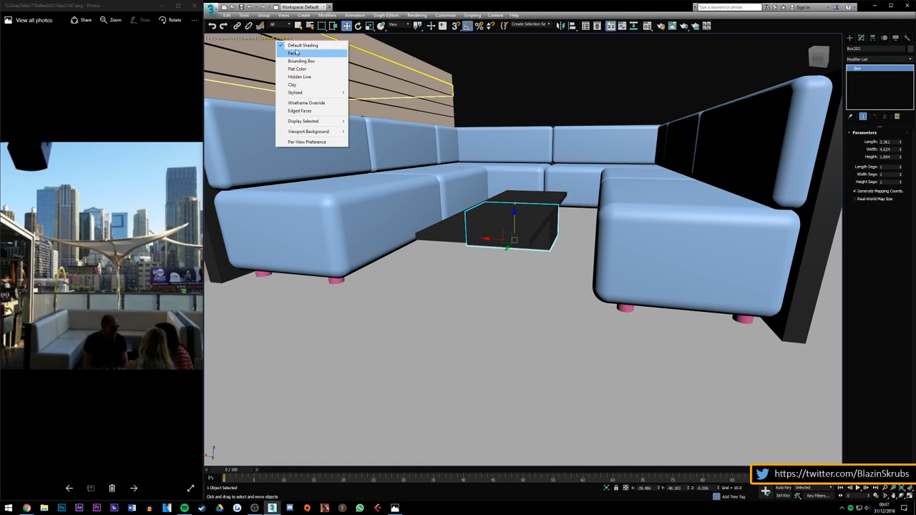
pyautogui.click(249, 38)
pyautogui.click(264, 46)
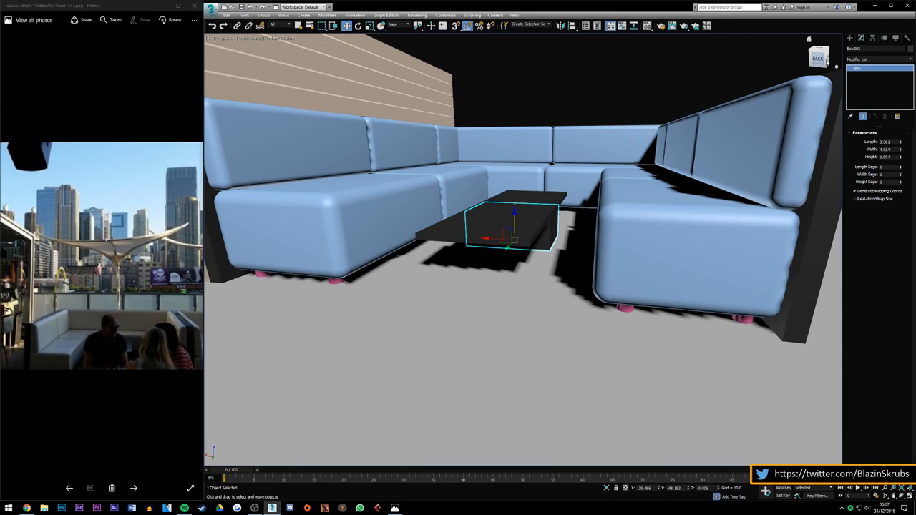
pyautogui.moveTo(823, 60); pyautogui.dragTo(810, 59)
pyautogui.keyDown('alt'); pyautogui.moveTo(515, 237); pyautogui.dragTo(520, 264, button='middle'); pyautogui.keyUp('alt')
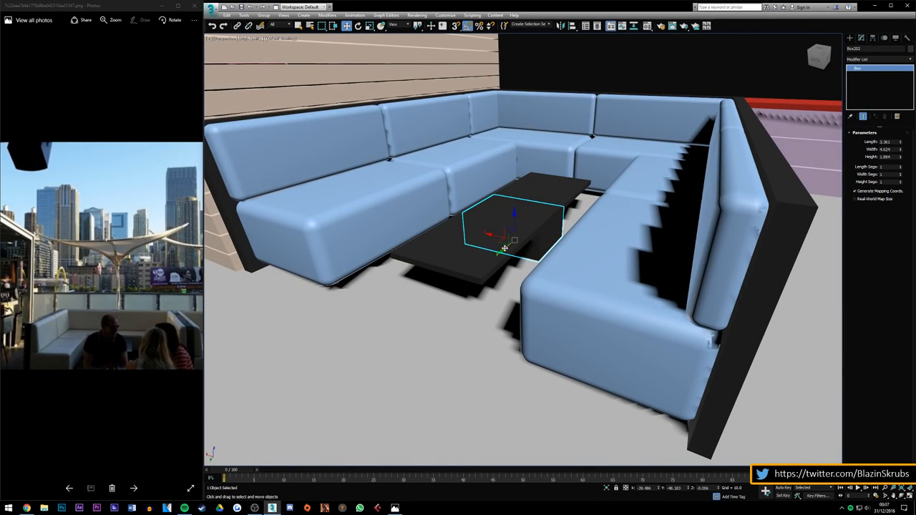
# Step: Nudge the table base along the tabletop's length, fine-tune its height beneath the top, and deselect it
pyautogui.moveTo(503, 250)
pyautogui.mouseDown()
pyautogui.moveTo(473, 271)
pyautogui.moveTo(499, 245)
pyautogui.mouseUp()
pyautogui.click(819, 56)
pyautogui.keyDown('alt'); pyautogui.moveTo(515, 239); pyautogui.dragTo(657, 183, button='middle'); pyautogui.keyUp('alt')
pyautogui.keyDown('alt'); pyautogui.moveTo(647, 152); pyautogui.dragTo(545, 230, button='middle'); pyautogui.keyUp('alt')
pyautogui.scroll(5, 545, 230)
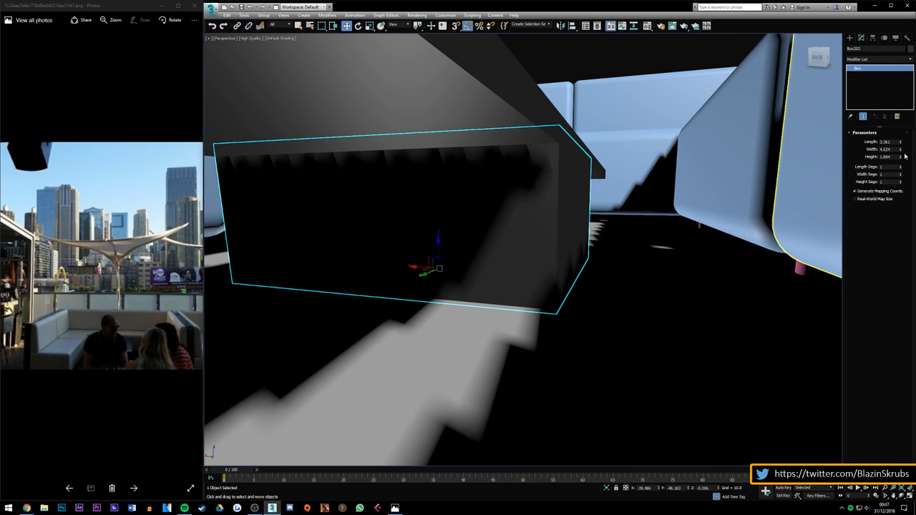
pyautogui.moveTo(900, 161); pyautogui.dragTo(900, 171)
pyautogui.click(691, 67)
pyautogui.keyDown('alt'); pyautogui.moveTo(794, 107); pyautogui.dragTo(788, 124, button='middle'); pyautogui.keyUp('alt')
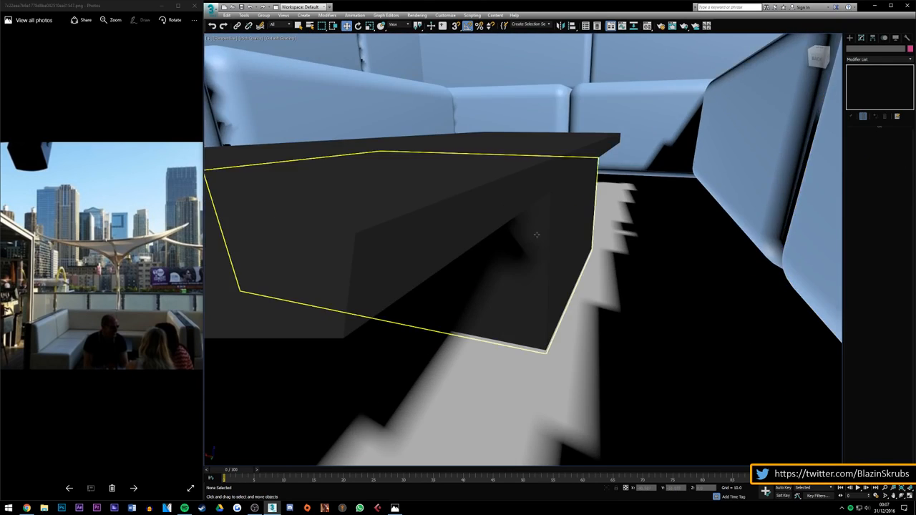
# Step: Inspect the finished seating area together with the bar and the rest of the rooftop scene
pyautogui.scroll(-6, 530, 241)
pyautogui.scroll(-3, 522, 246)
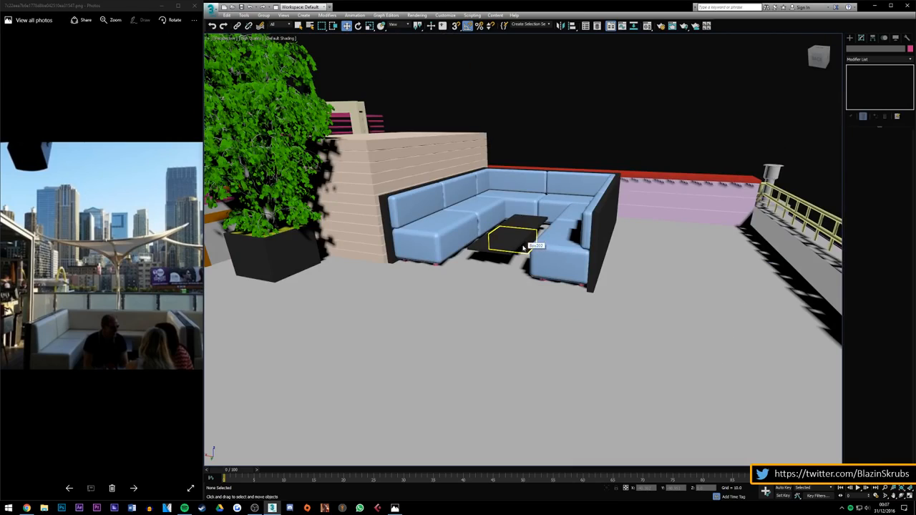
pyautogui.scroll(-8, 527, 247)
pyautogui.scroll(12, 406, 237)
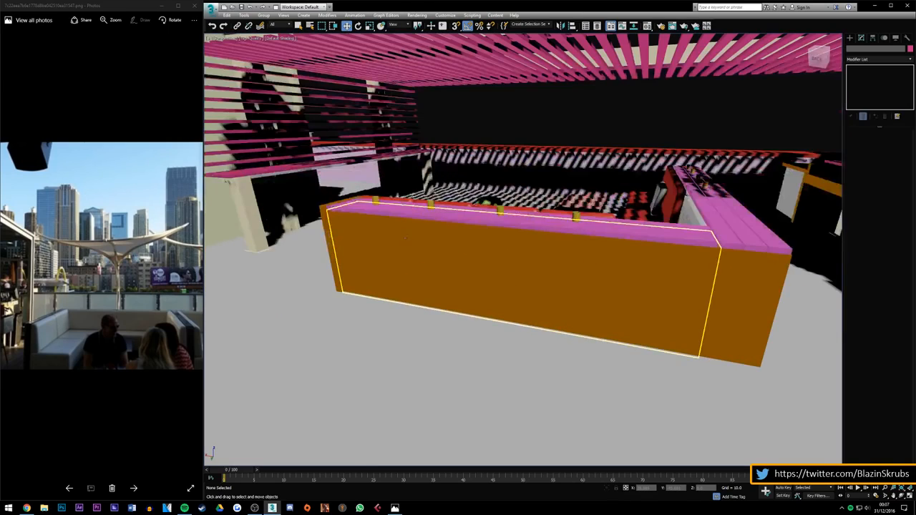
pyautogui.moveTo(818, 58); pyautogui.dragTo(740, 82)
pyautogui.scroll(-8, 552, 189)
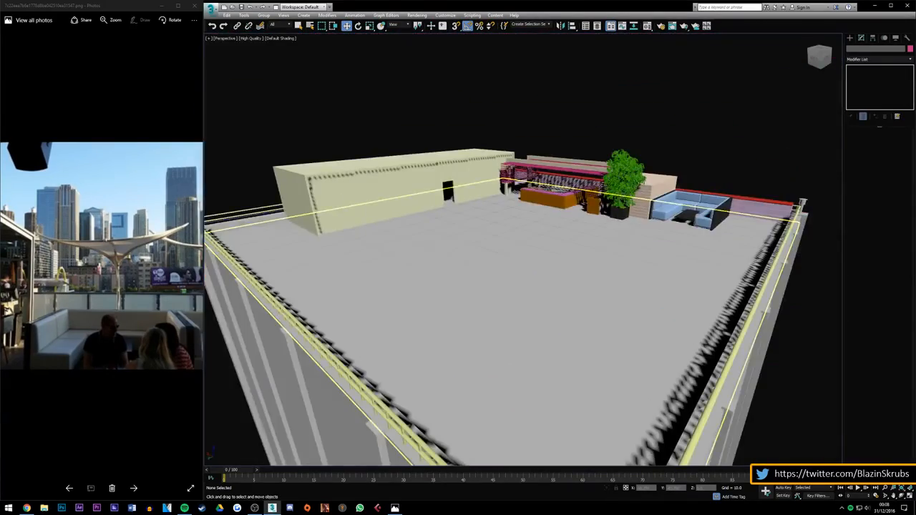
pyautogui.scroll(5, 653, 206)
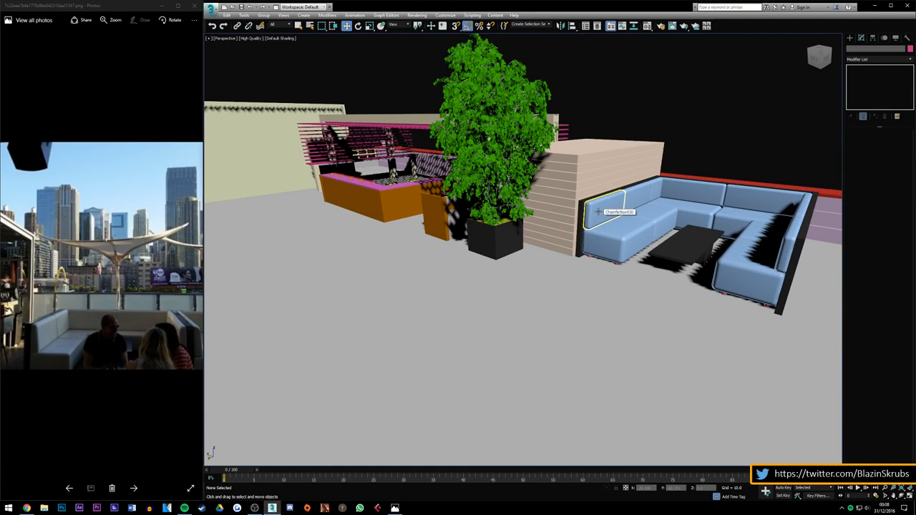
# Step: Review the lounge reference photo and switch to the rooftop garden dining image for a closer look at its planting
pyautogui.scroll(-3, 103, 294)
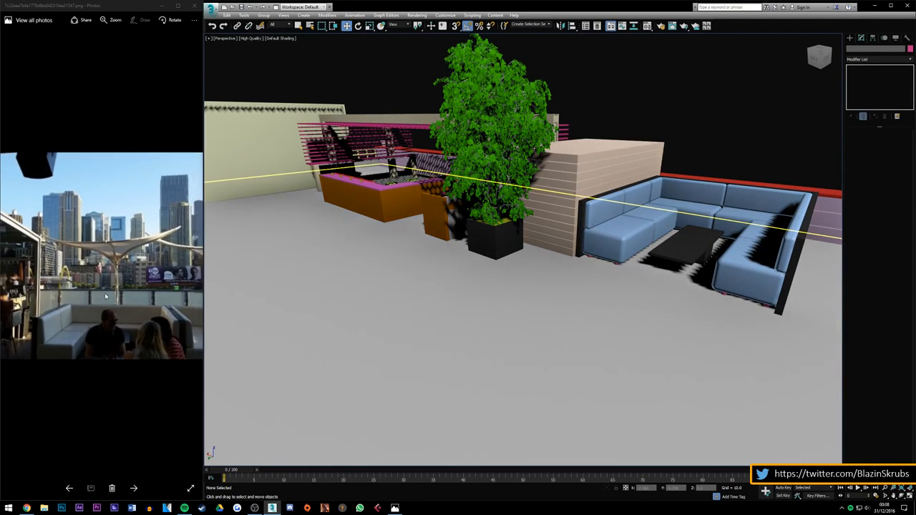
pyautogui.scroll(3, 106, 295)
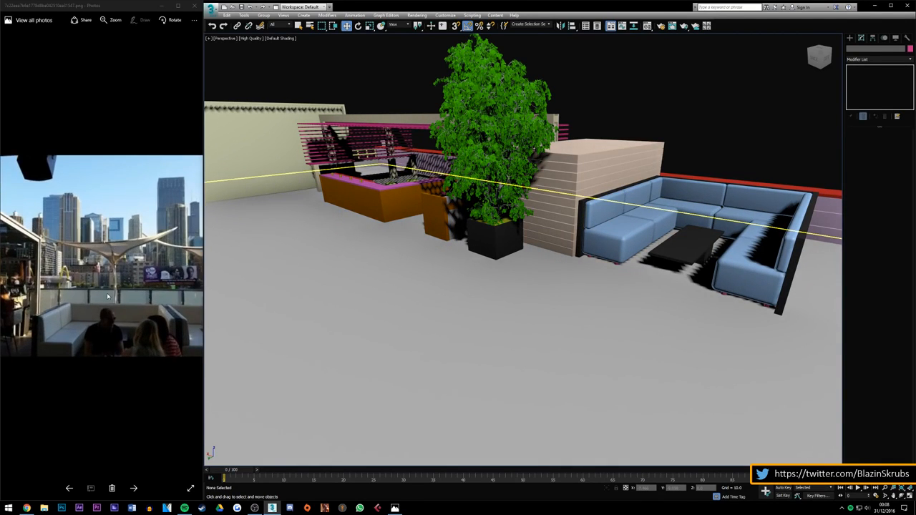
pyautogui.click(134, 488)
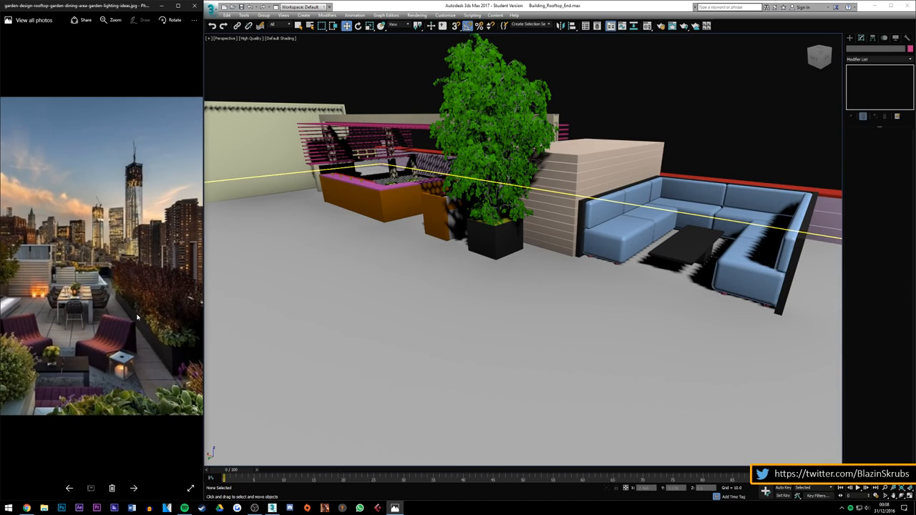
pyautogui.scroll(2, 137, 317)
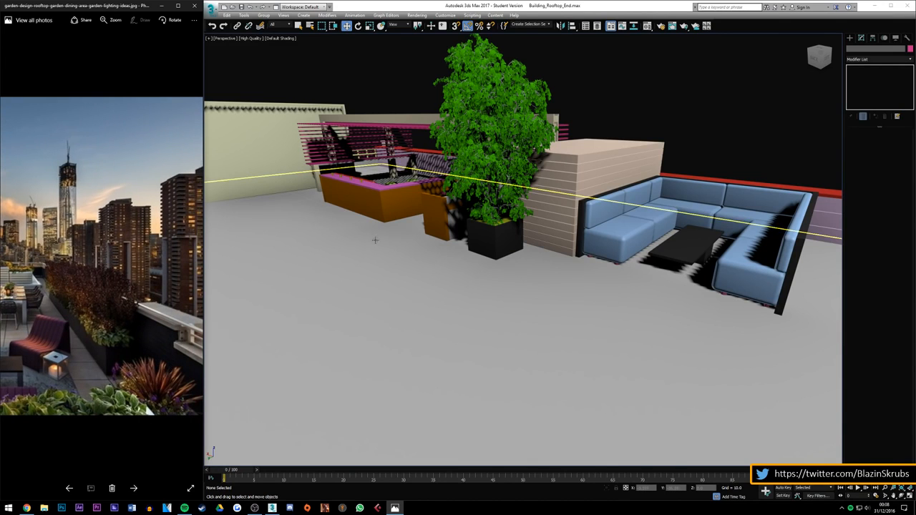
# Step: Select all the blue seat and backrest cushions of the U-shaped sofa
pyautogui.scroll(-6, 562, 267)
pyautogui.scroll(3, 501, 242)
pyautogui.moveTo(824, 54); pyautogui.dragTo(855, 56)
pyautogui.scroll(4, 536, 191)
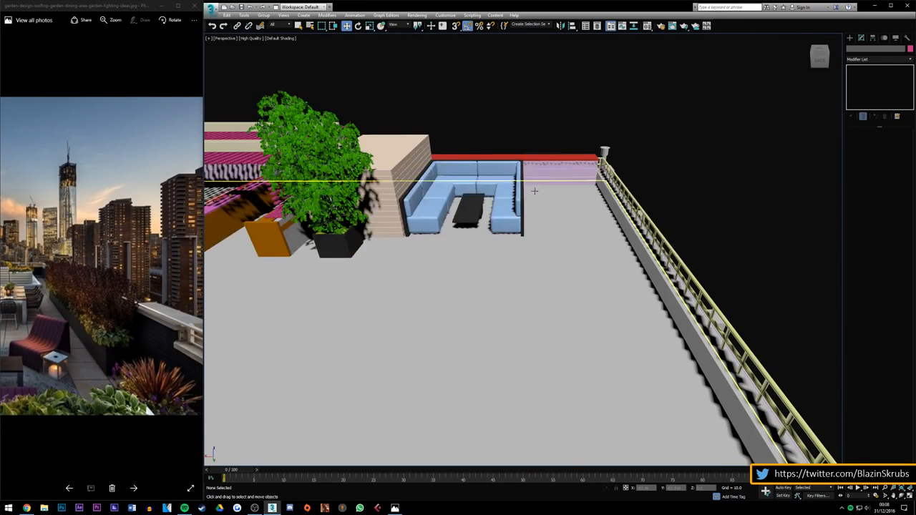
pyautogui.click(348, 241)
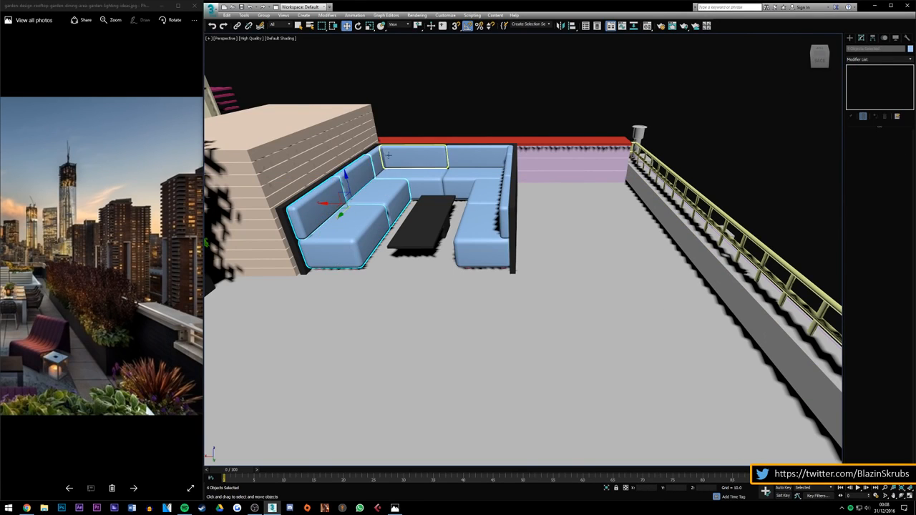
pyautogui.keyDown('ctrl'); pyautogui.click(476, 191); pyautogui.keyUp('ctrl')
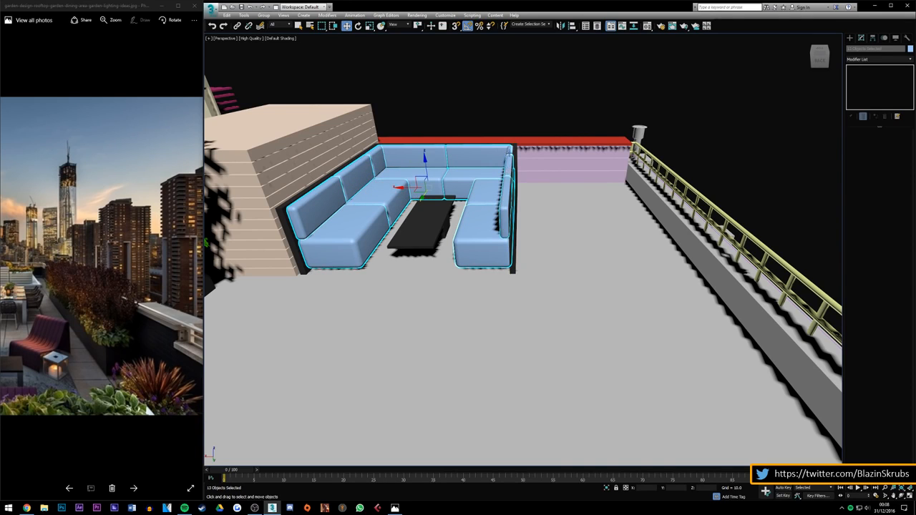
# Step: Add the coffee table to the sofa selection, copy the set along the back wall toward the railing, and deselect it
pyautogui.keyDown('ctrl'); pyautogui.click(428, 221); pyautogui.keyUp('ctrl')
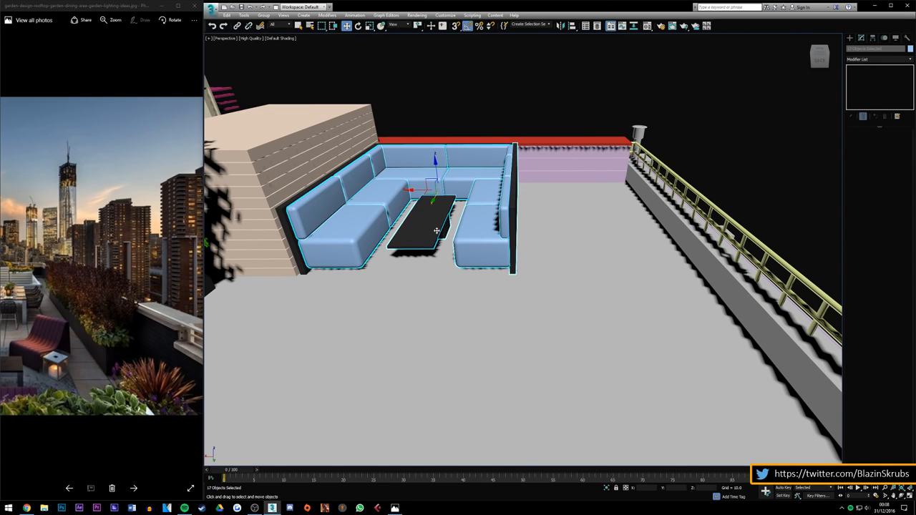
pyautogui.keyDown('shift'); pyautogui.moveTo(415, 192); pyautogui.dragTo(573, 202); pyautogui.keyUp('shift')
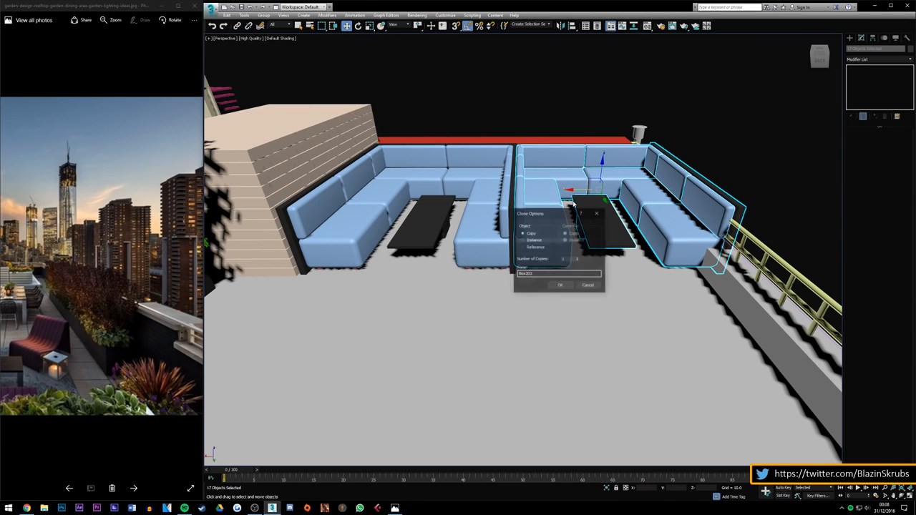
pyautogui.press('Return')
pyautogui.click(758, 166)
pyautogui.moveTo(820, 57); pyautogui.dragTo(848, 48)
pyautogui.scroll(-5, 557, 212)
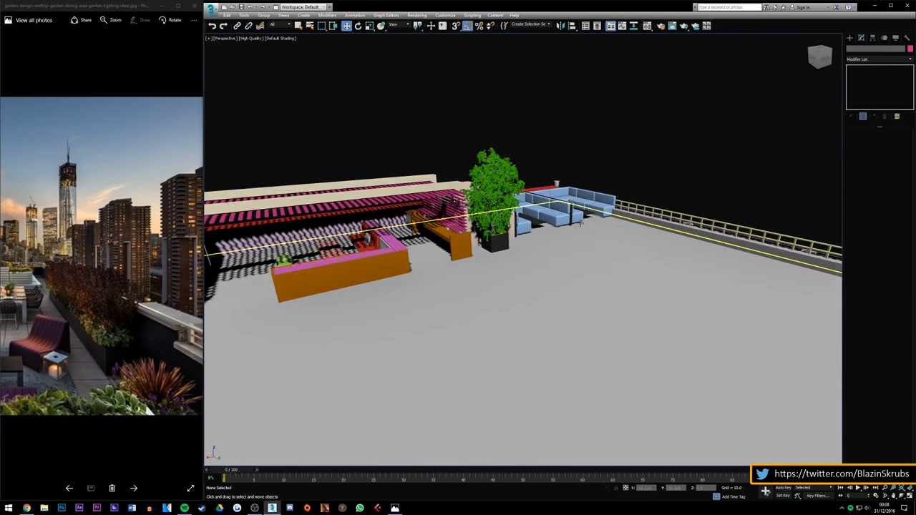
pyautogui.keyDown('alt'); pyautogui.moveTo(574, 213); pyautogui.dragTo(570, 203, button='middle'); pyautogui.keyUp('alt')
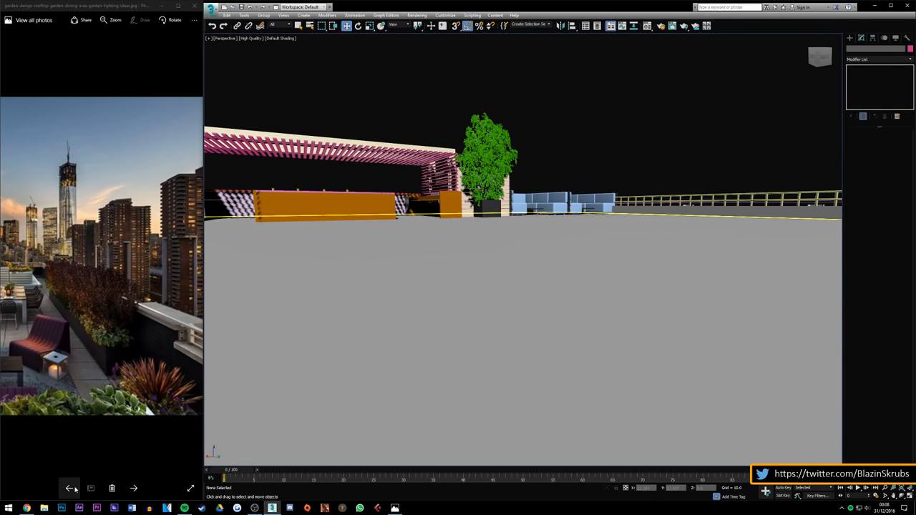
# Step: Compare the lounge and rooftop garden dining reference photos with the duplicated seating layout
pyautogui.click(70, 488)
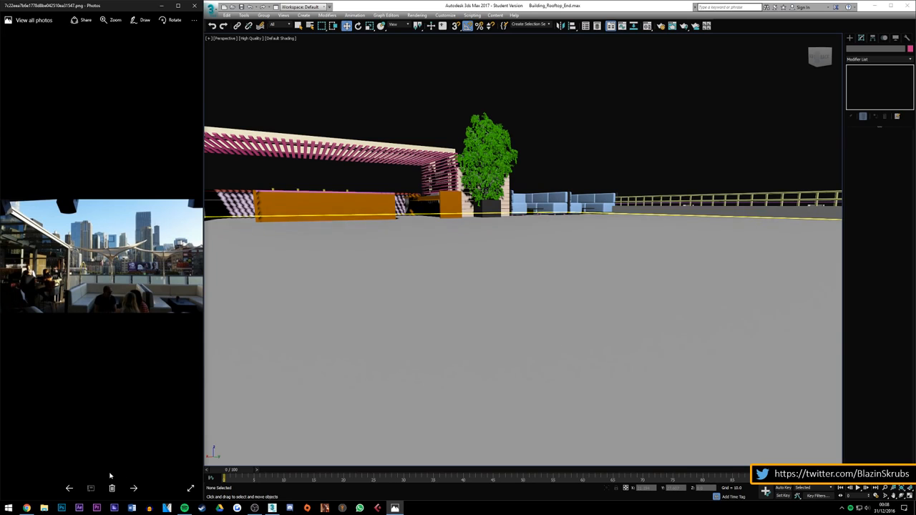
pyautogui.click(133, 489)
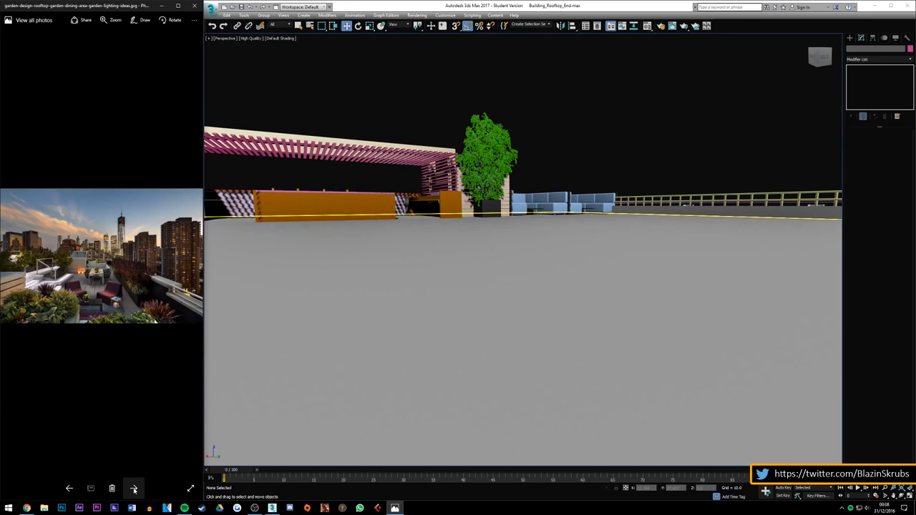
pyautogui.moveTo(823, 56); pyautogui.dragTo(810, 84)
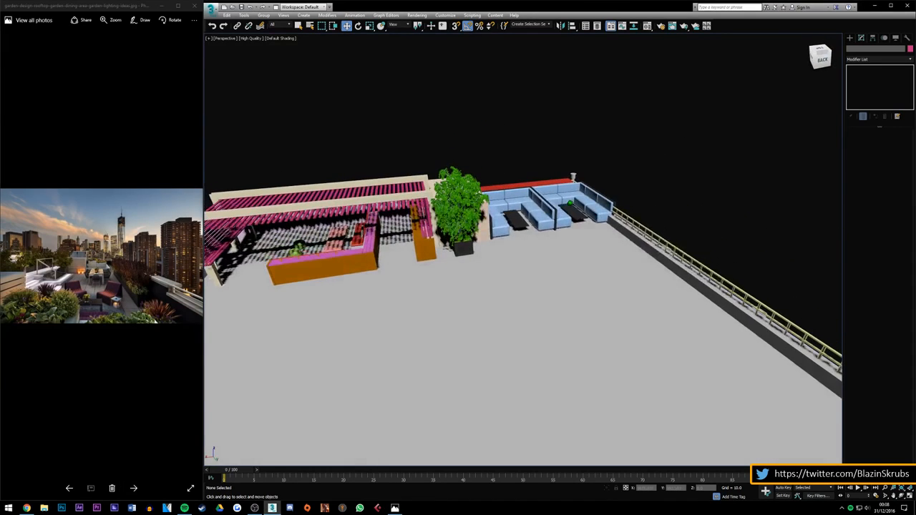
# Step: Undo the copy of the seating set and deselect the original sofa and table
pyautogui.hotkey('ctrl', 'z')
pyautogui.hotkey('ctrl', 'z')
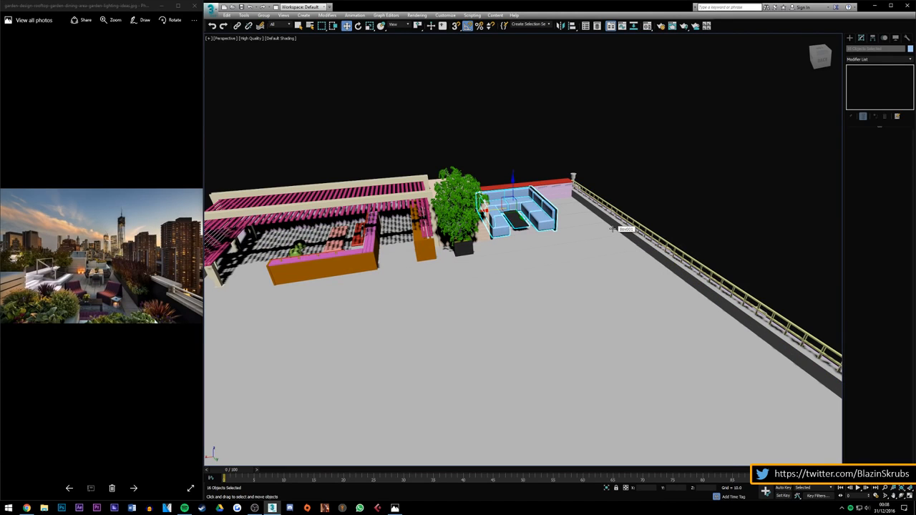
pyautogui.press('z')
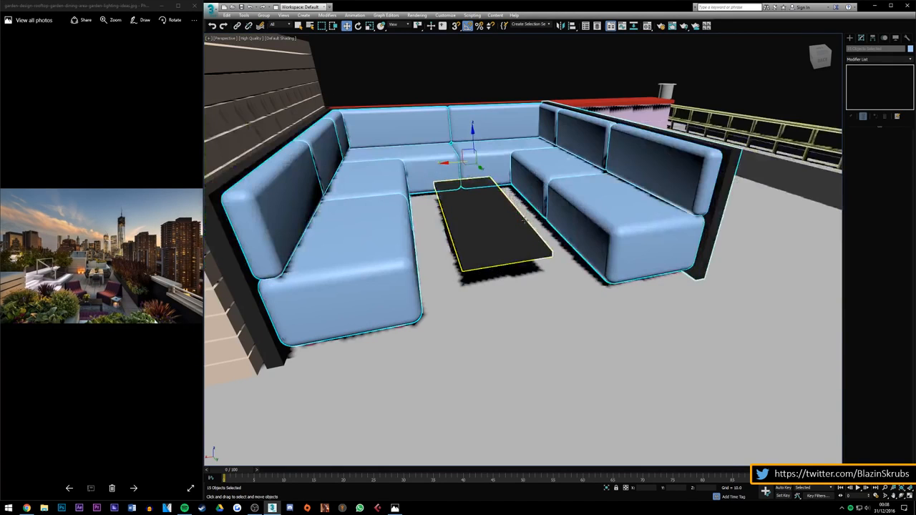
pyautogui.moveTo(819, 58); pyautogui.dragTo(805, 60)
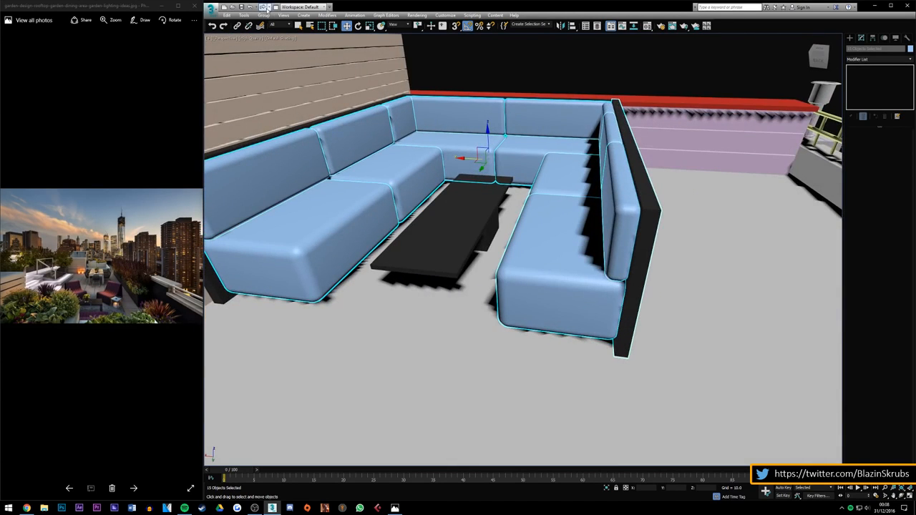
pyautogui.click(264, 7)
pyautogui.click(506, 65)
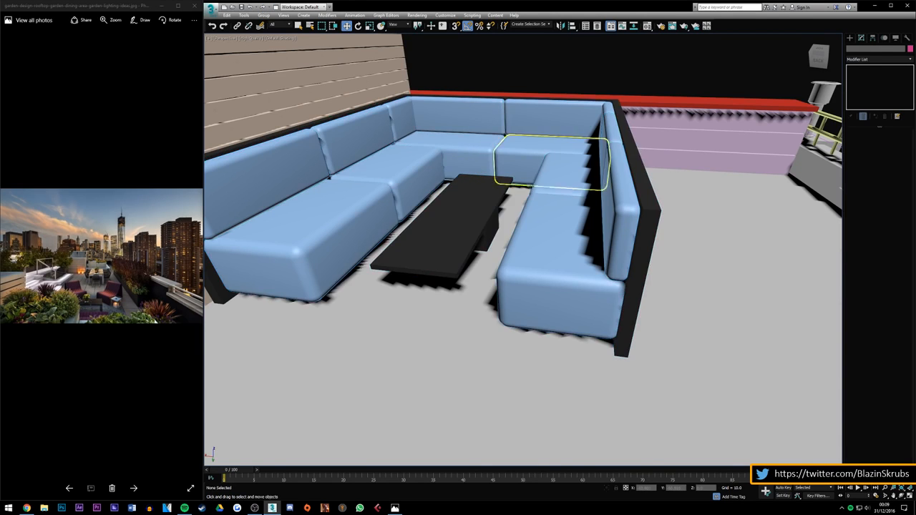
# Step: Examine the overall rooftop layout and study the railing, planters, seating and dining area in the rooftop garden reference photo
pyautogui.scroll(-6, 530, 183)
pyautogui.moveTo(817, 58); pyautogui.dragTo(746, 74)
pyautogui.keyDown('alt'); pyautogui.moveTo(516, 183); pyautogui.dragTo(593, 140, button='middle'); pyautogui.keyUp('alt')
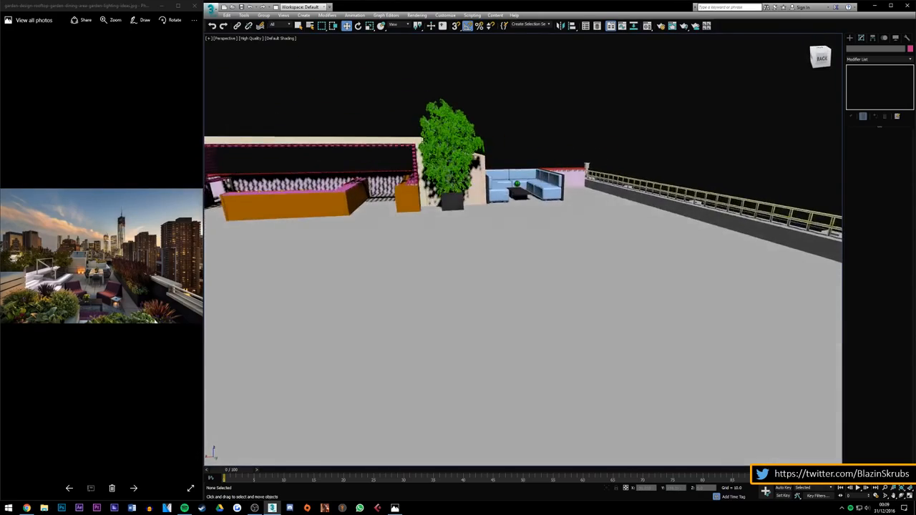
pyautogui.moveTo(593, 140); pyautogui.dragTo(599, 146)
pyautogui.scroll(3, 172, 306)
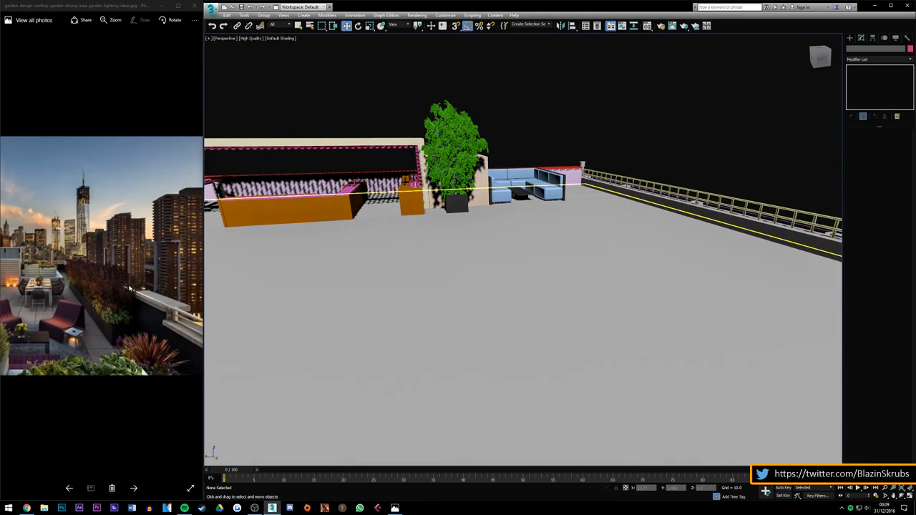
pyautogui.scroll(-3, 172, 306)
pyautogui.scroll(4, 152, 299)
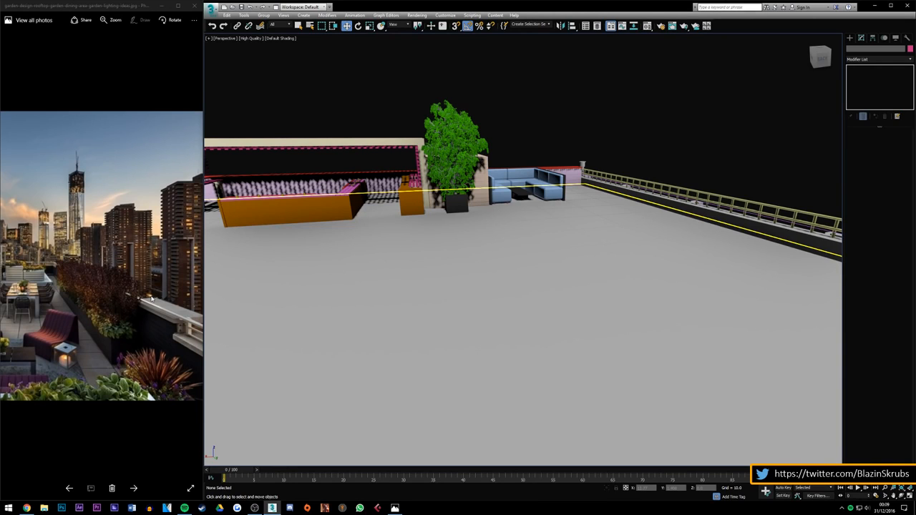
pyautogui.scroll(-1, 112, 339)
pyautogui.moveTo(97, 331); pyautogui.dragTo(210, 323)
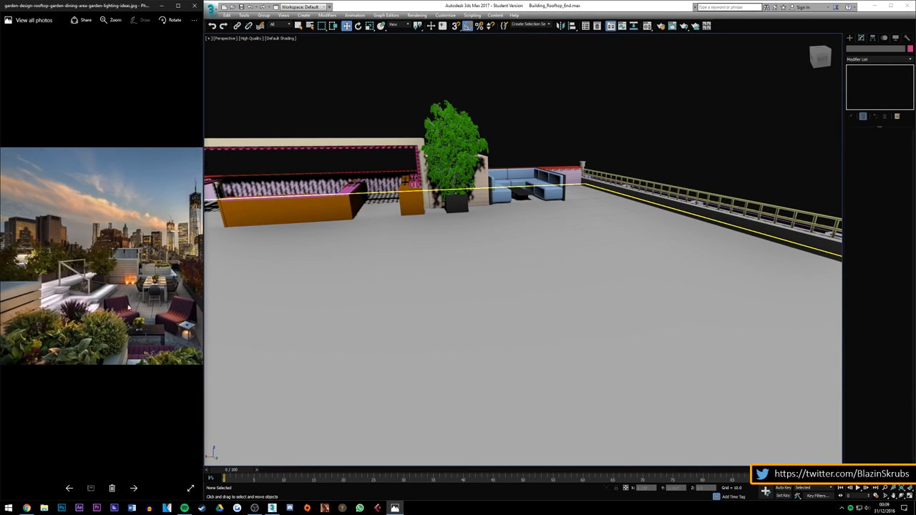
pyautogui.scroll(1, 87, 281)
pyautogui.scroll(-2, 87, 280)
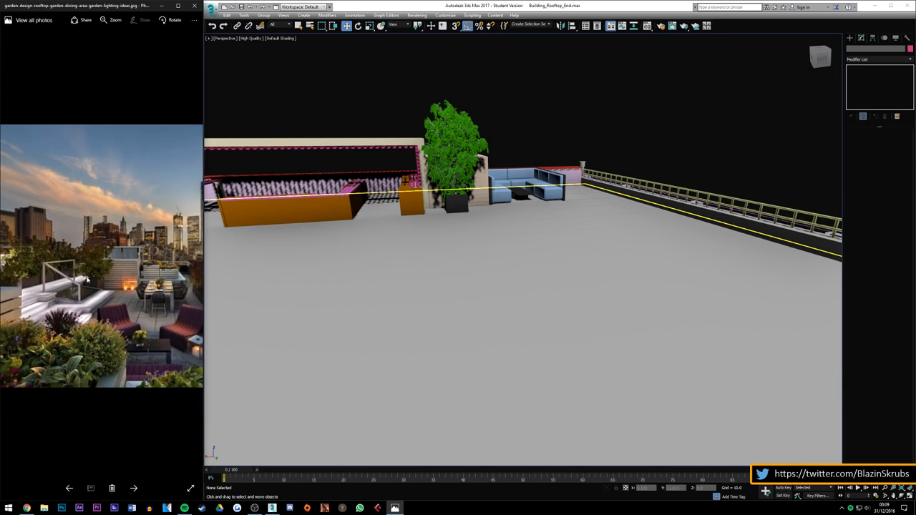
# Step: Change the object color of the long box building with the doorway to dark orange and deselect it
pyautogui.scroll(-4, 500, 314)
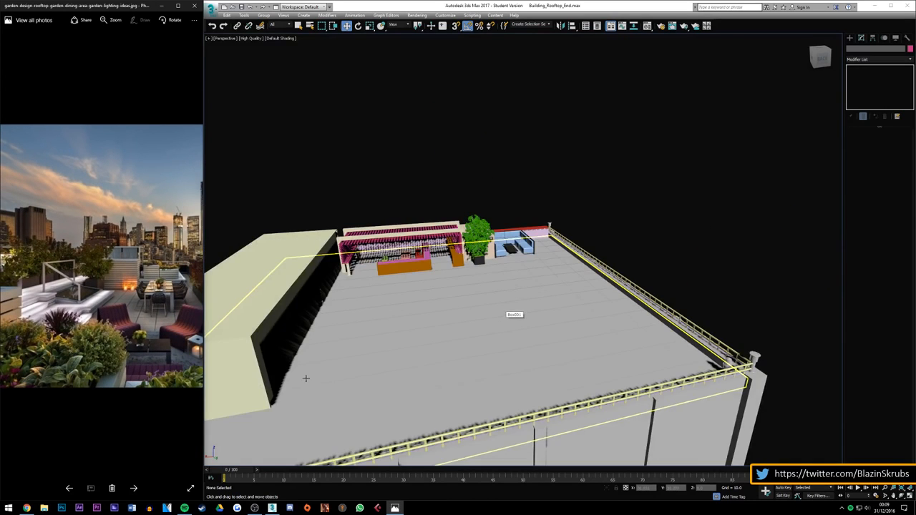
pyautogui.scroll(3, 306, 379)
pyautogui.moveTo(822, 59); pyautogui.dragTo(791, 63)
pyautogui.click(276, 184)
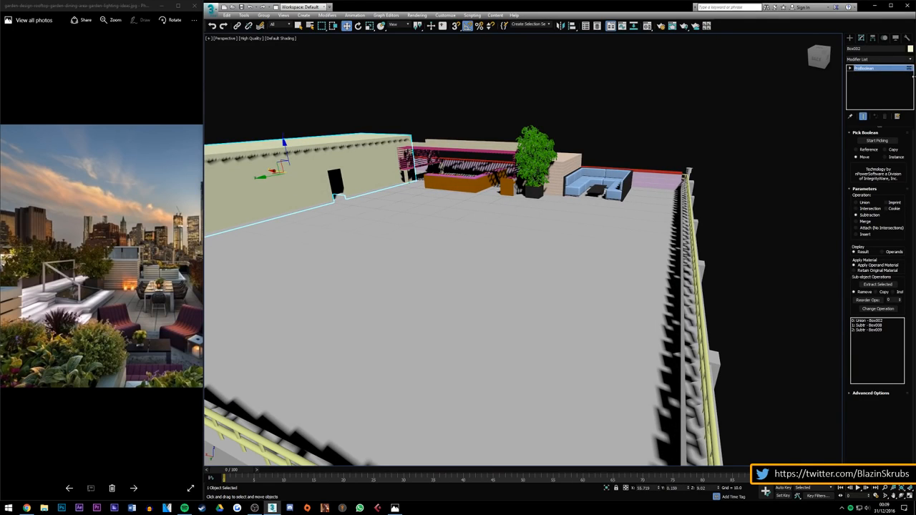
pyautogui.click(910, 48)
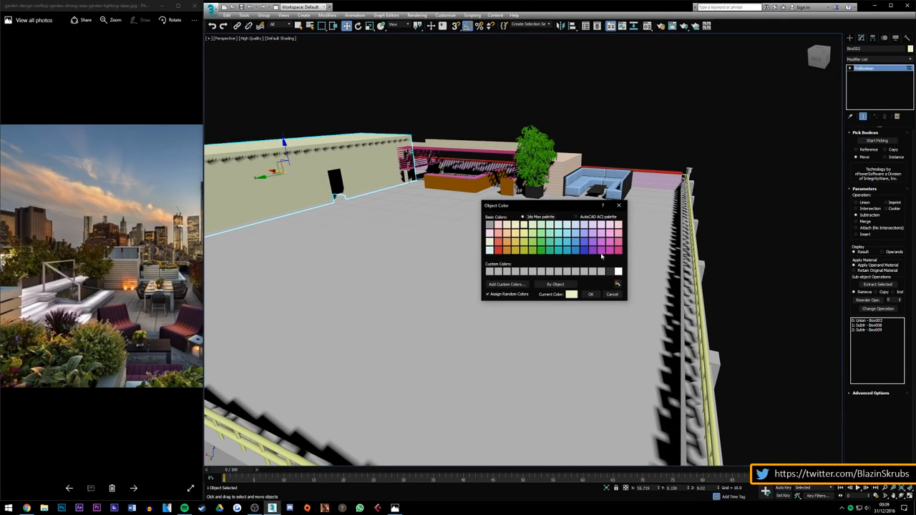
pyautogui.click(506, 252)
pyautogui.click(591, 294)
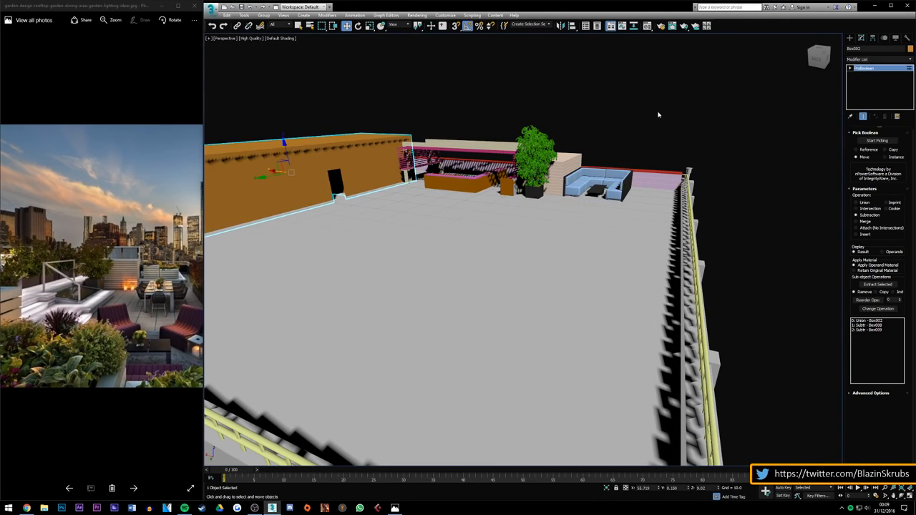
pyautogui.click(658, 115)
# Step: Inspect the recolored building from near and far, together with the bar pergola and the open rooftop floor
pyautogui.scroll(-3, 517, 218)
pyautogui.scroll(5, 425, 197)
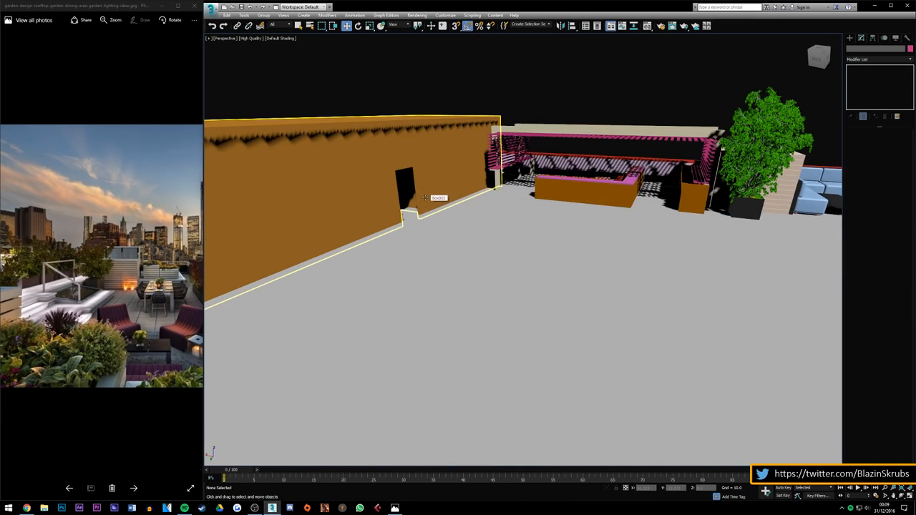
pyautogui.scroll(-3, 425, 197)
pyautogui.scroll(4, 634, 141)
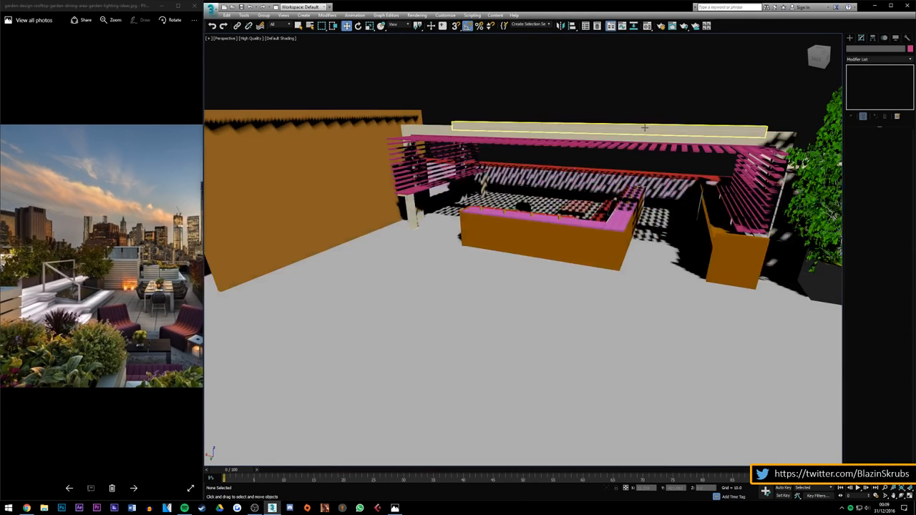
pyautogui.scroll(-3, 633, 141)
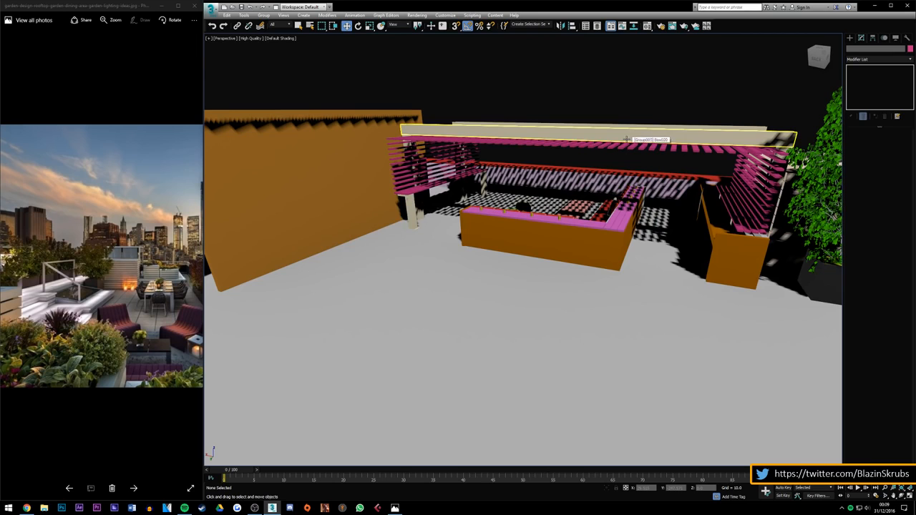
pyautogui.scroll(-4, 501, 197)
pyautogui.scroll(2, 363, 251)
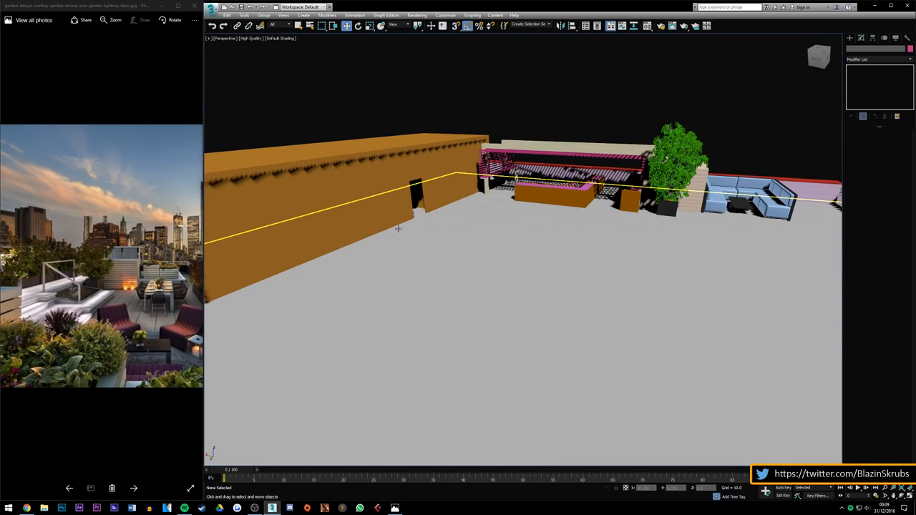
pyautogui.scroll(-2, 398, 229)
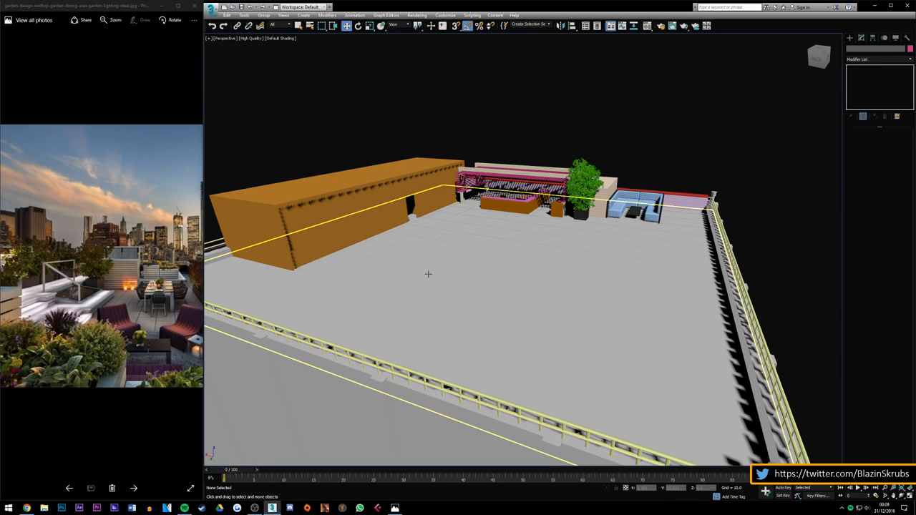
# Step: Give the rooftop floor slab a custom brown object color with red 54, green 40 and blue 32
pyautogui.click(428, 274)
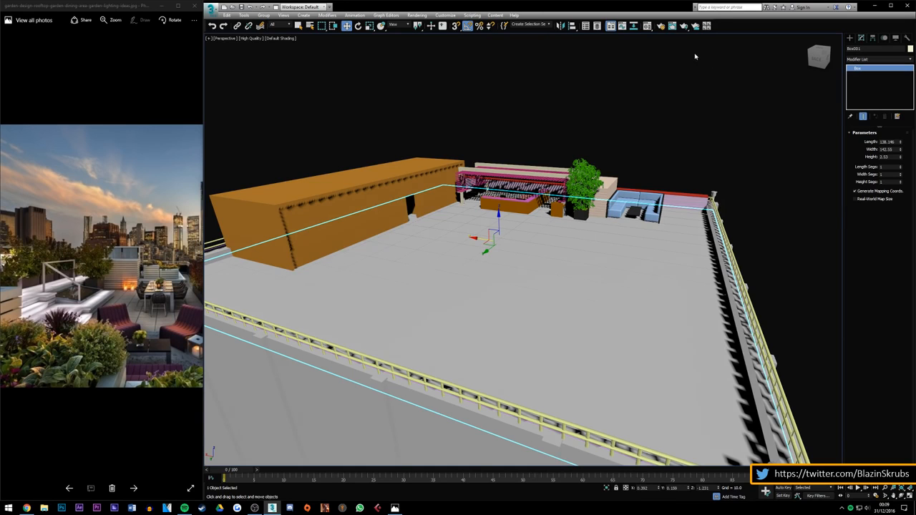
pyautogui.moveTo(818, 57)
pyautogui.mouseDown()
pyautogui.moveTo(816, 90)
pyautogui.moveTo(818, 56)
pyautogui.mouseUp()
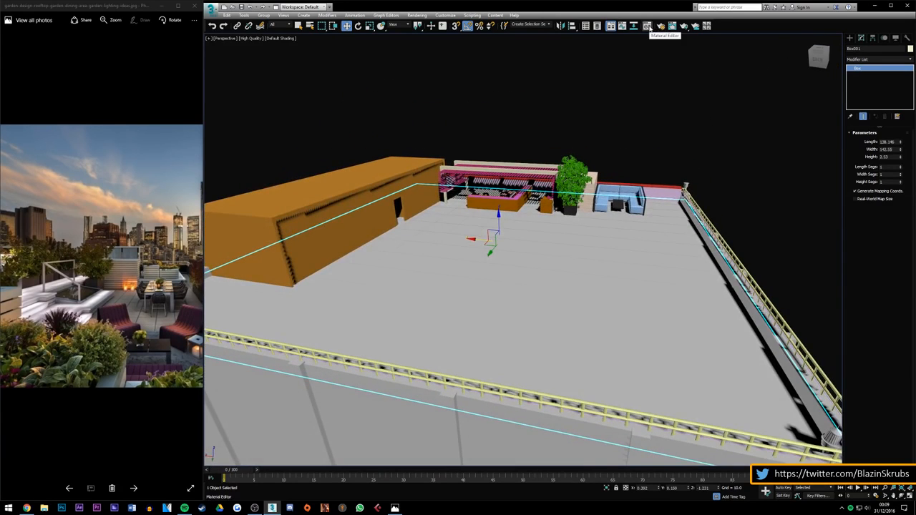
pyautogui.click(909, 48)
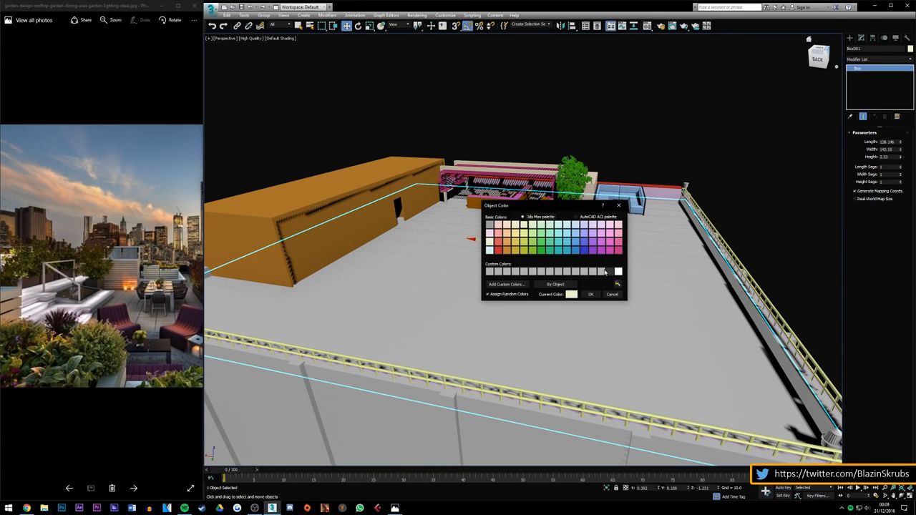
pyautogui.click(507, 284)
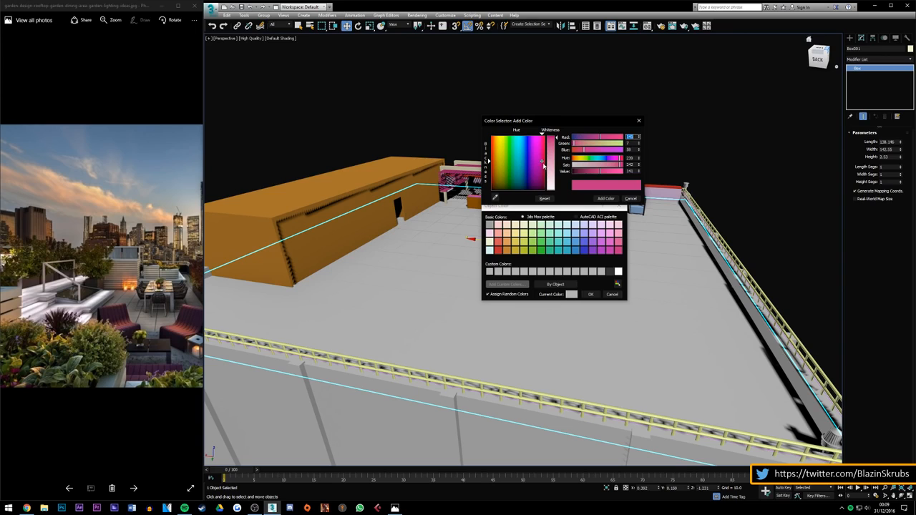
pyautogui.moveTo(543, 165); pyautogui.dragTo(494, 184)
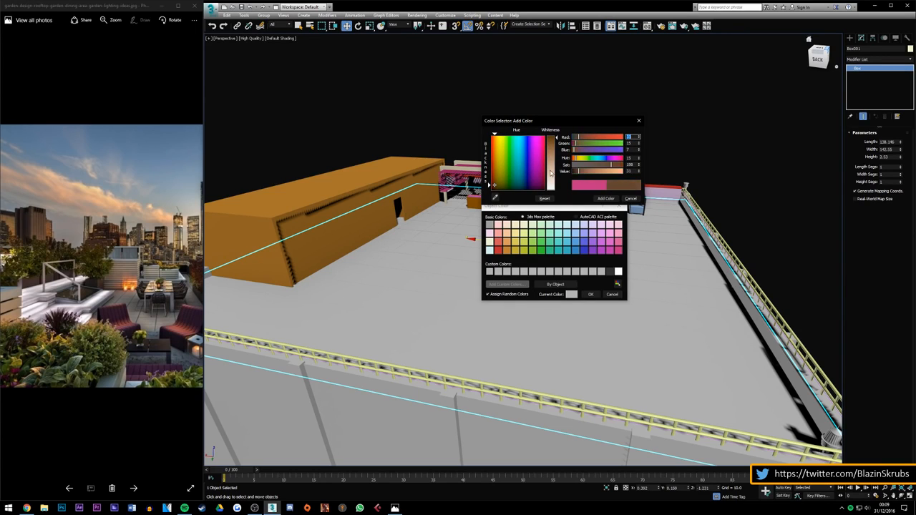
pyautogui.moveTo(552, 169); pyautogui.dragTo(552, 143)
pyautogui.click(606, 199)
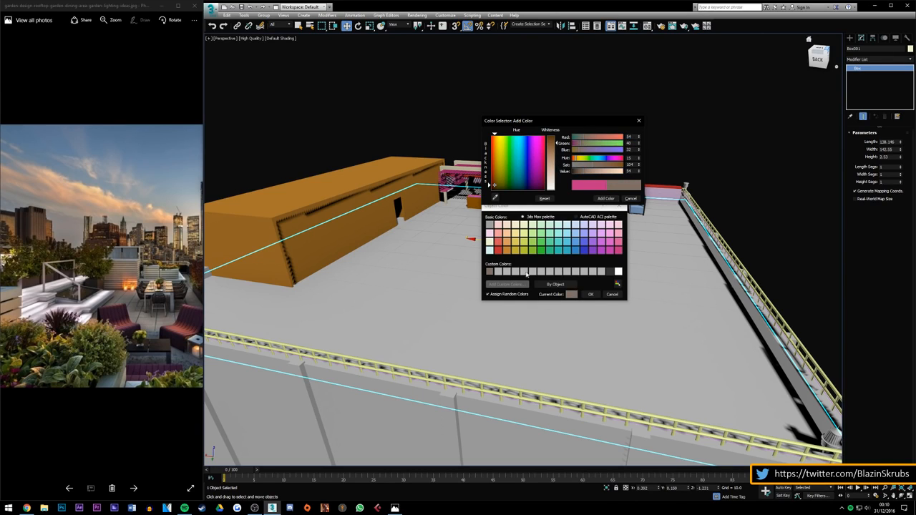
pyautogui.click(591, 295)
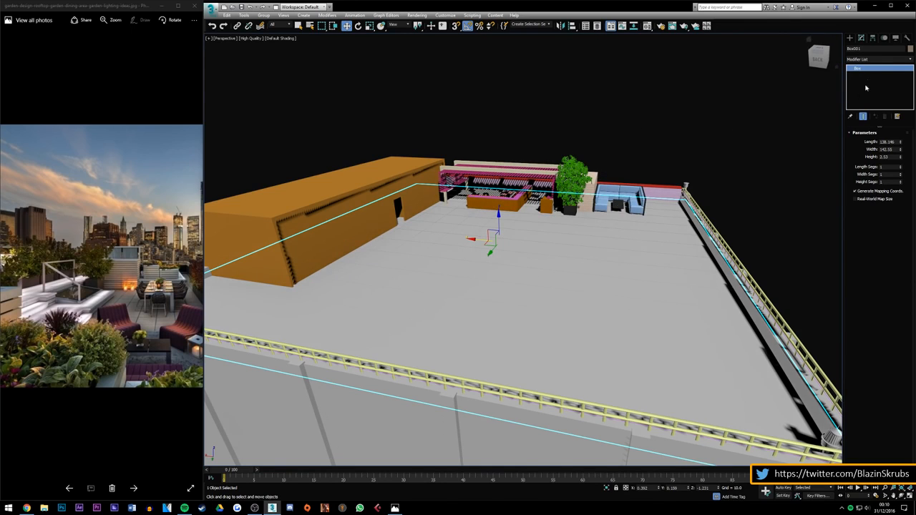
# Step: Give the rooftop floor slab an unused standard material with a dark grey diffuse color of value 32, and deselect it
pyautogui.click(910, 48)
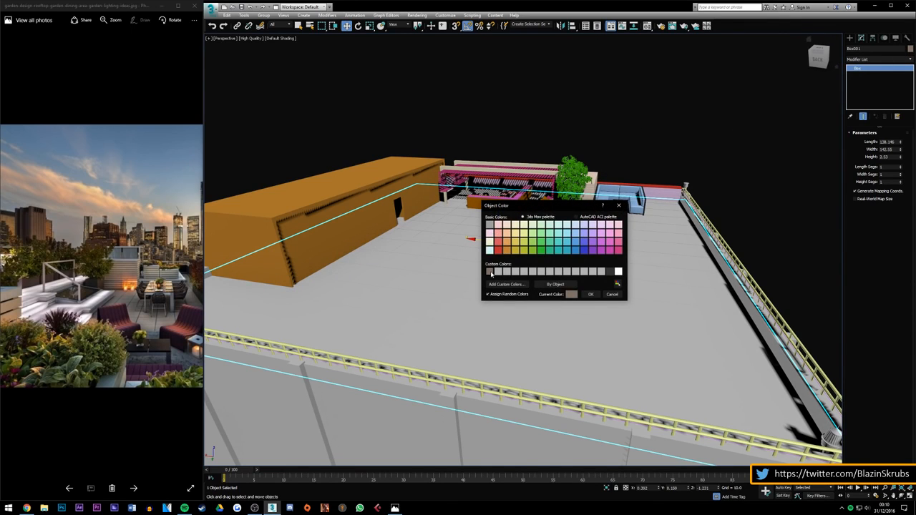
pyautogui.click(591, 294)
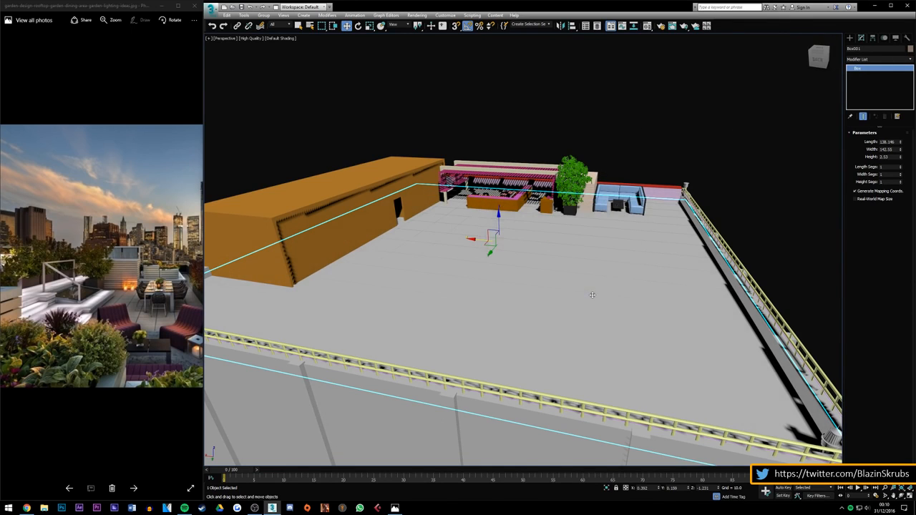
pyautogui.click(647, 25)
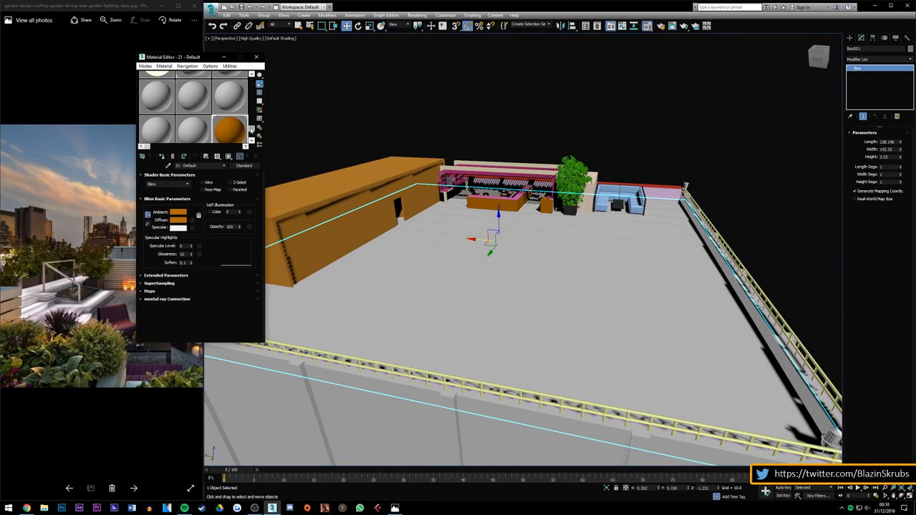
pyautogui.moveTo(250, 129); pyautogui.dragTo(250, 115)
pyautogui.click(192, 125)
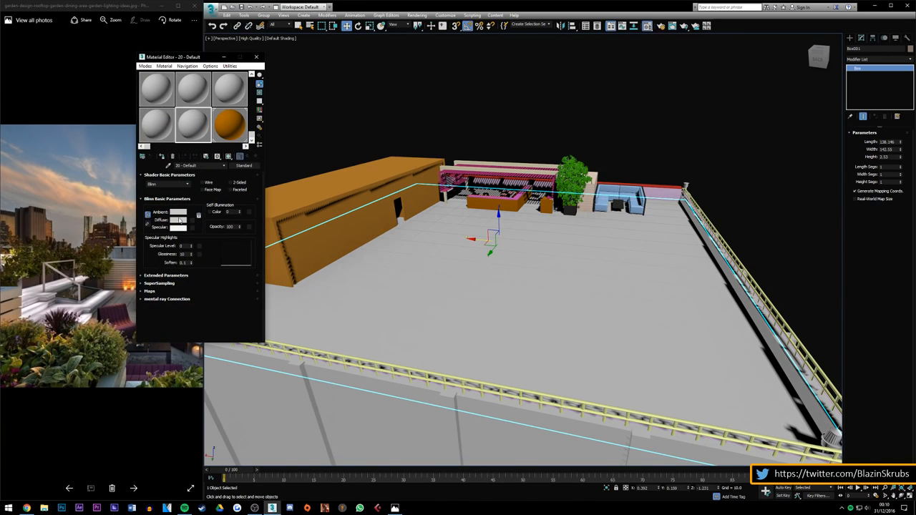
pyautogui.click(179, 220)
pyautogui.moveTo(208, 67); pyautogui.dragTo(208, 55)
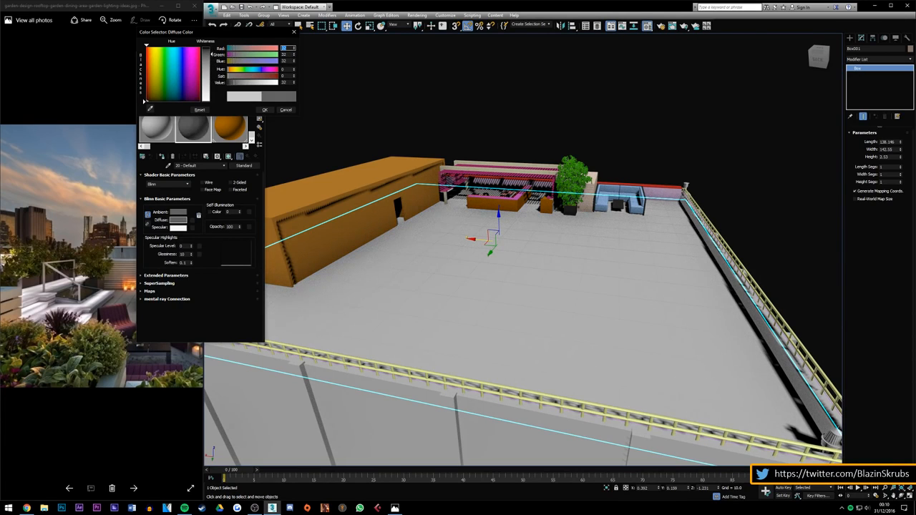
pyautogui.click(264, 110)
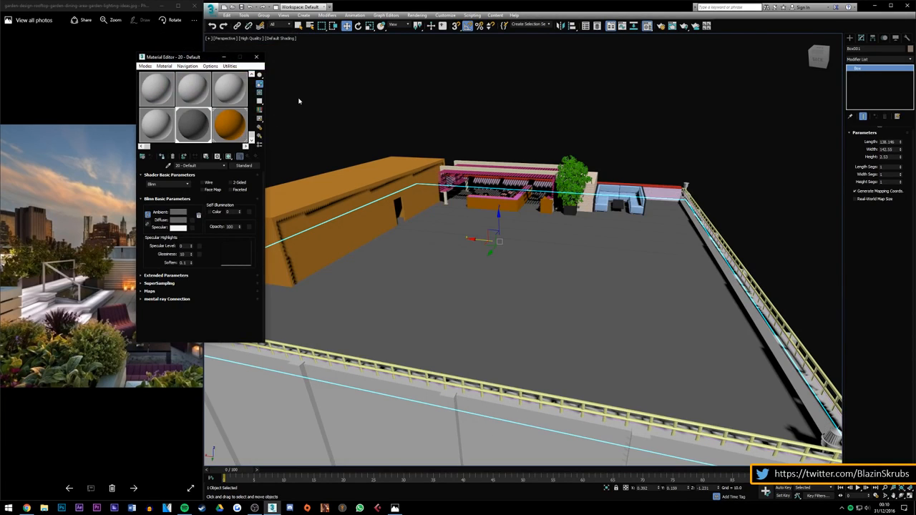
pyautogui.click(256, 58)
pyautogui.click(493, 120)
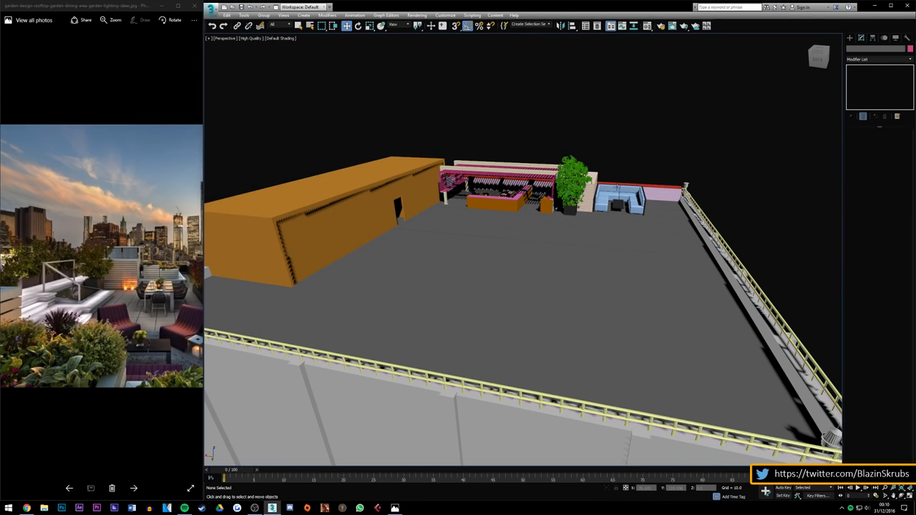
# Step: Compare the reference photo's terrace, planters and seating with the bar, lounge and open floor of the rooftop model
pyautogui.scroll(5, 619, 203)
pyautogui.moveTo(818, 60)
pyautogui.mouseDown()
pyautogui.moveTo(846, 61)
pyautogui.moveTo(818, 63)
pyautogui.mouseUp()
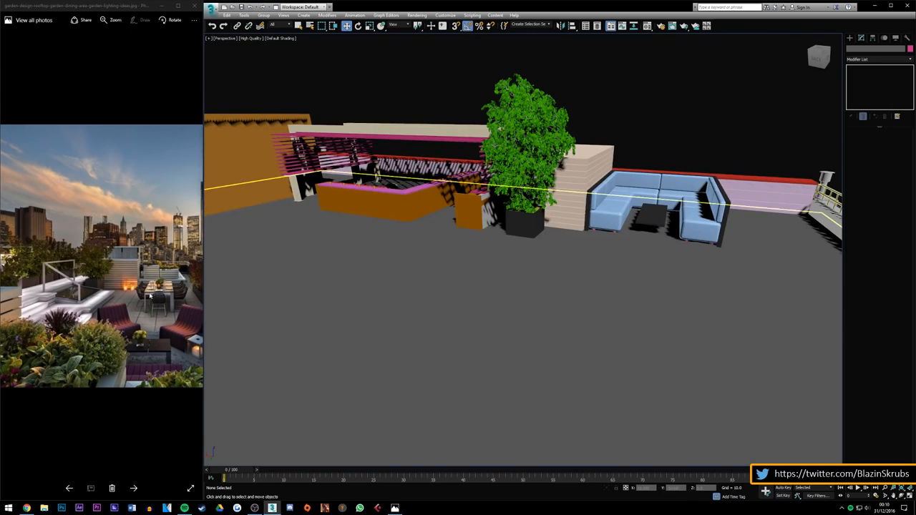
pyautogui.scroll(5, 73, 317)
pyautogui.scroll(-5, 58, 297)
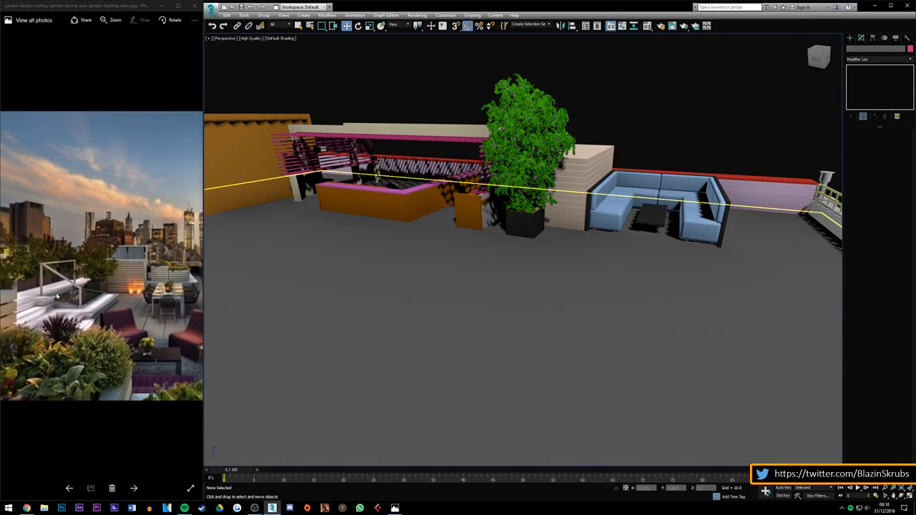
pyautogui.scroll(2, 93, 294)
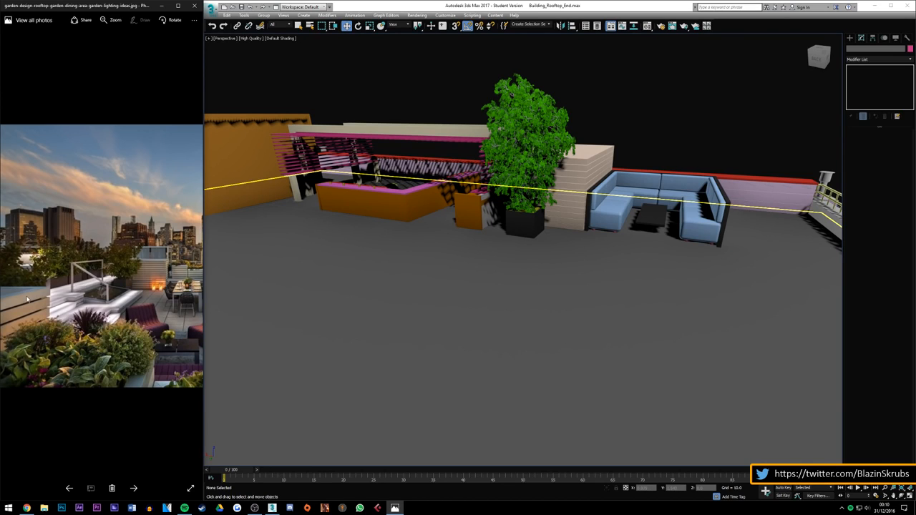
pyautogui.scroll(-4, 588, 254)
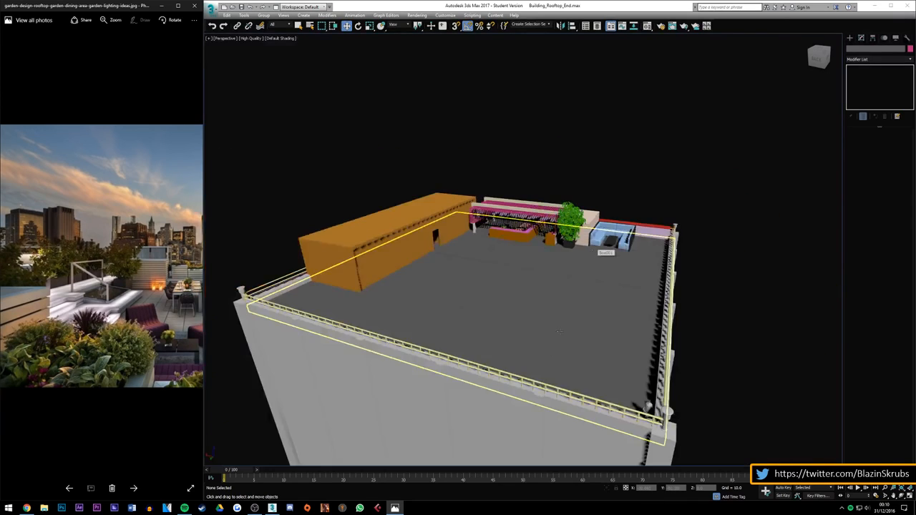
pyautogui.scroll(1, 605, 253)
pyautogui.click(816, 61)
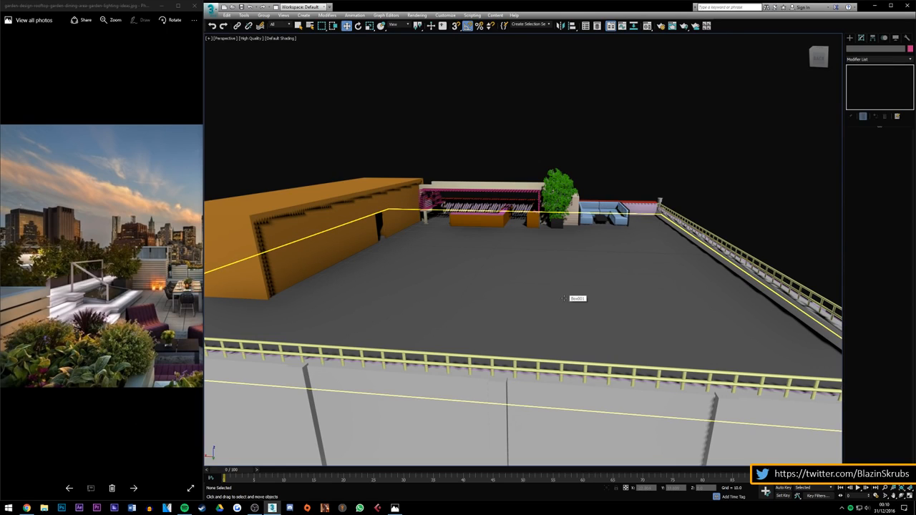
# Step: Hide the skyscraper mesh beneath the rooftop floor slab
pyautogui.scroll(-8, 563, 298)
pyautogui.click(501, 339)
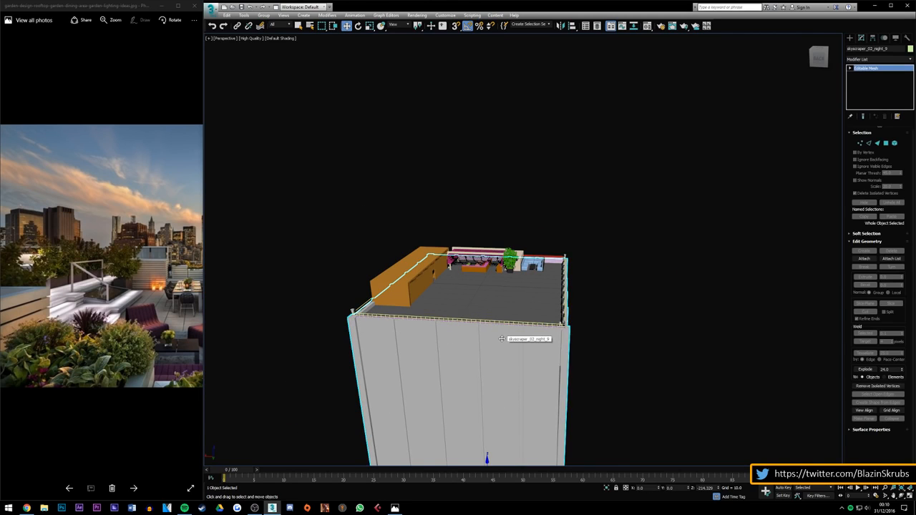
pyautogui.rightClick(501, 338)
pyautogui.click(524, 319)
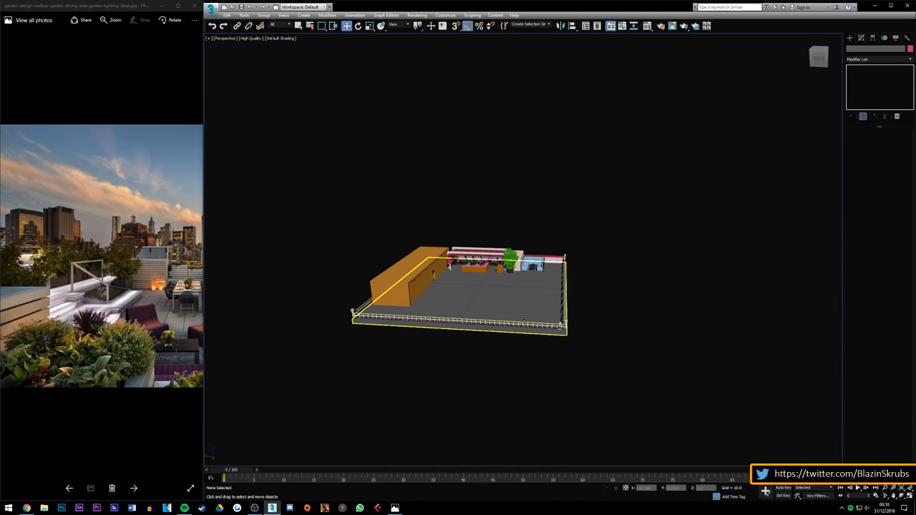
# Step: Select the perimeter railing together with its corner lights, excluding the red-topped back wall, and hide the selection
pyautogui.scroll(2, 523, 322)
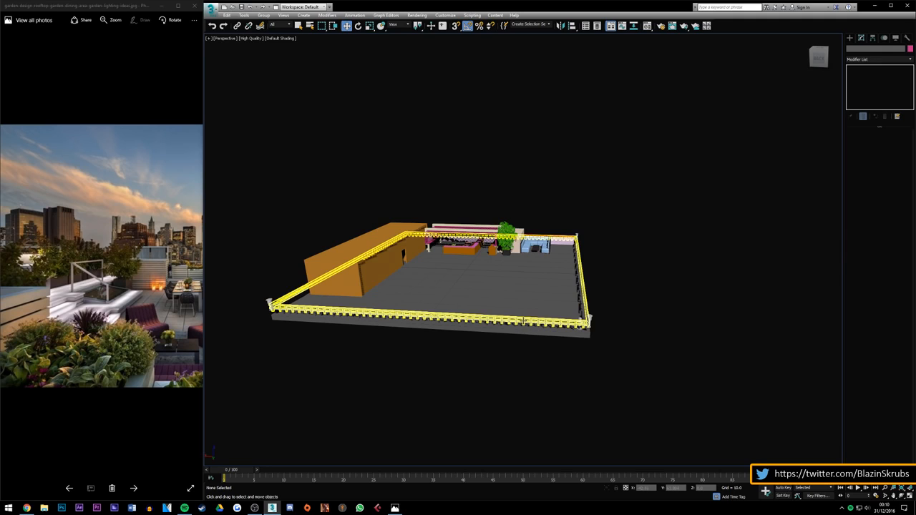
pyautogui.click(525, 322)
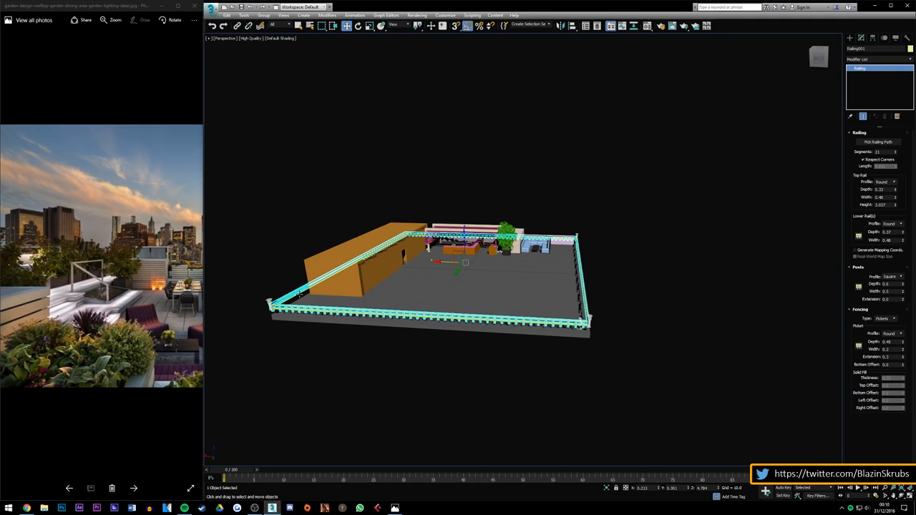
pyautogui.moveTo(274, 306); pyautogui.dragTo(272, 306)
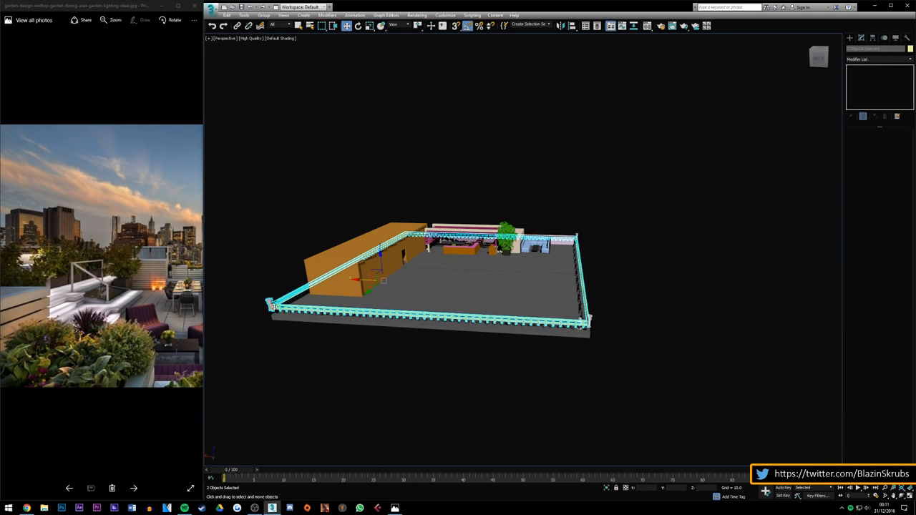
pyautogui.keyDown('ctrl'); pyautogui.click(588, 320); pyautogui.keyUp('ctrl')
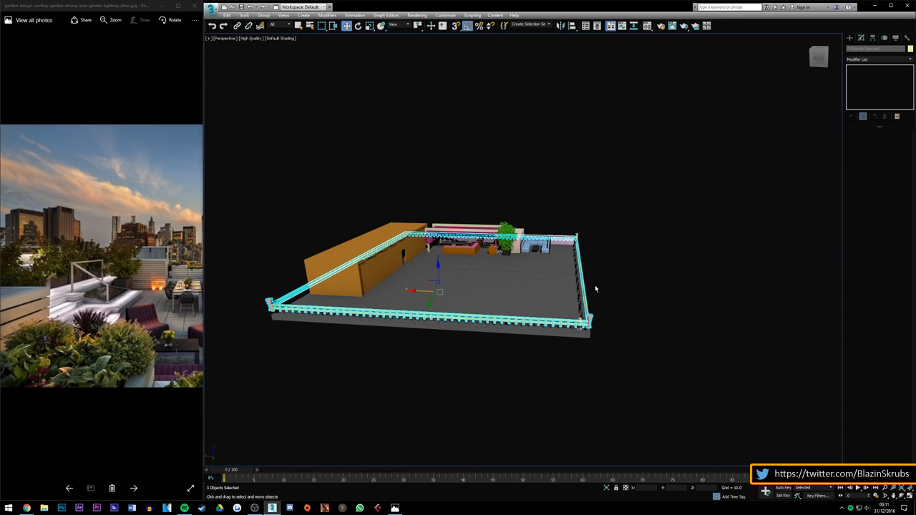
pyautogui.keyDown('ctrl'); pyautogui.moveTo(591, 240); pyautogui.dragTo(576, 236); pyautogui.keyUp('ctrl')
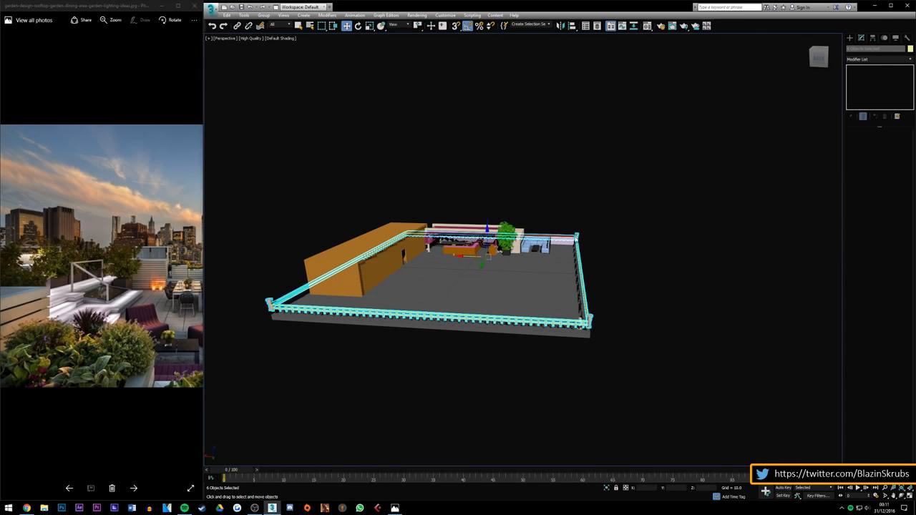
pyautogui.scroll(5, 575, 237)
pyautogui.keyDown('alt'); pyautogui.click(567, 233); pyautogui.keyUp('alt')
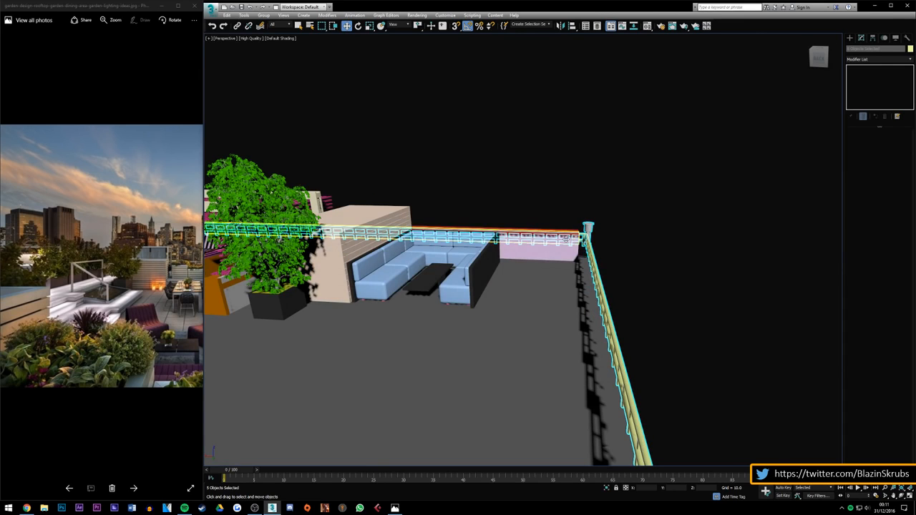
pyautogui.scroll(-5, 603, 245)
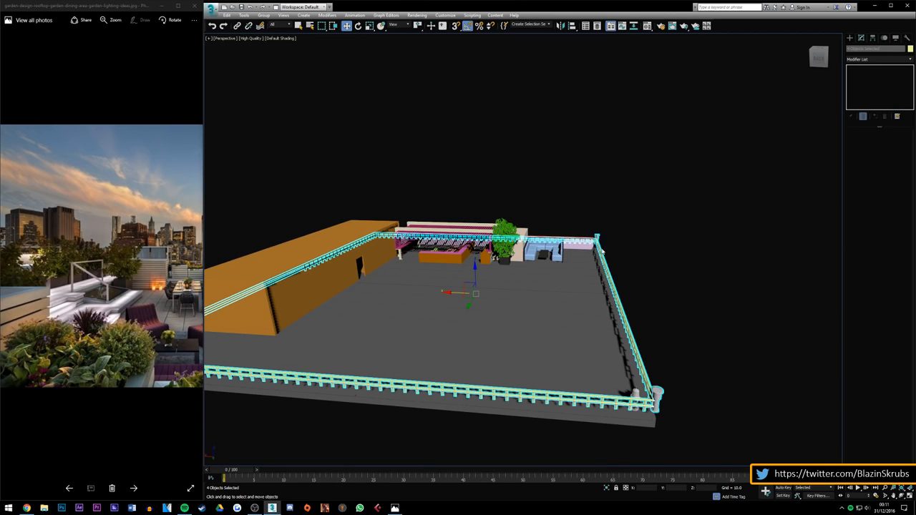
pyautogui.rightClick(602, 245)
pyautogui.click(624, 232)
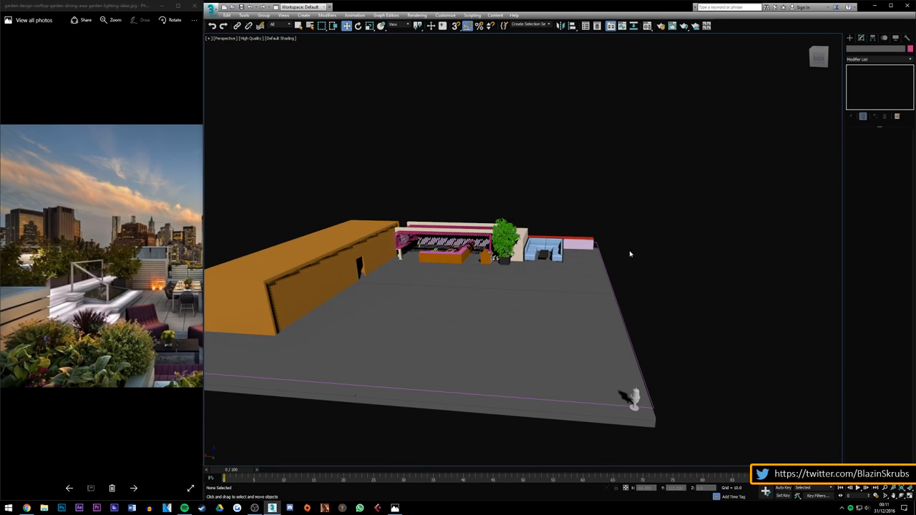
# Step: Hide the rectangle outline around the floor edge and the remaining rooftop light at the front corner
pyautogui.click(600, 401)
pyautogui.rightClick(599, 401)
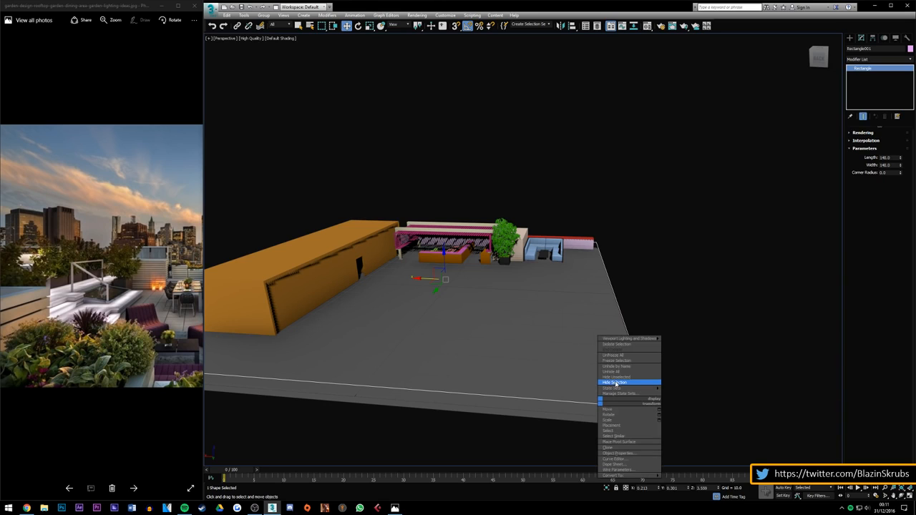
pyautogui.click(624, 384)
pyautogui.click(633, 397)
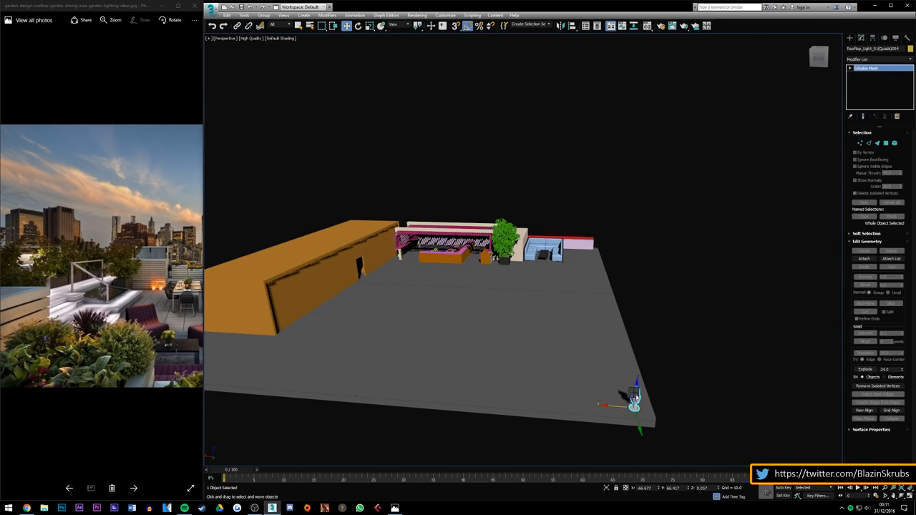
pyautogui.rightClick(634, 392)
pyautogui.click(657, 374)
pyautogui.scroll(-4, 684, 330)
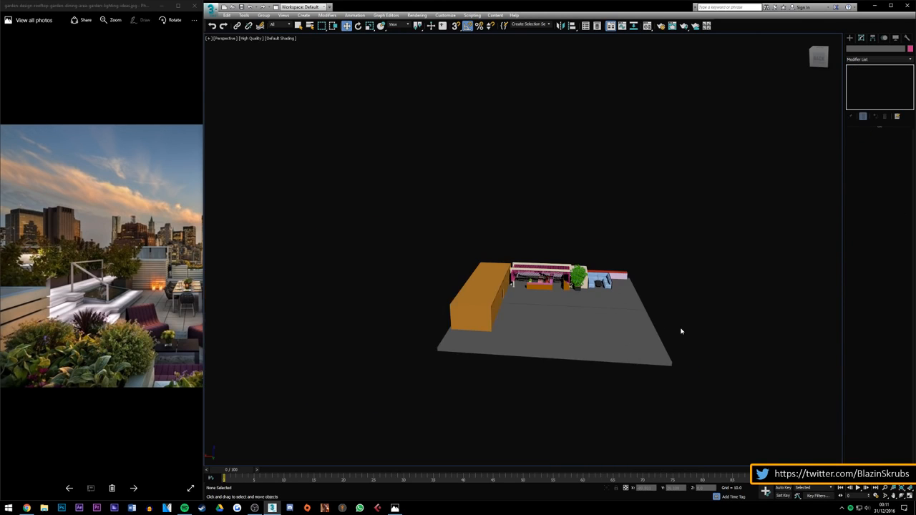
# Step: Reduce the floor slab's width to about 85.587 and slide it along X to about 37.0, toward the orange building
pyautogui.scroll(4, 616, 369)
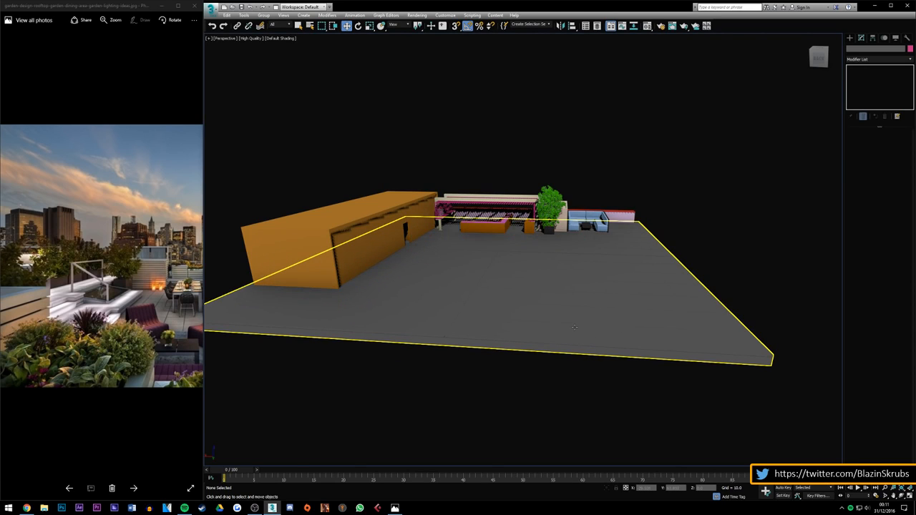
pyautogui.click(574, 328)
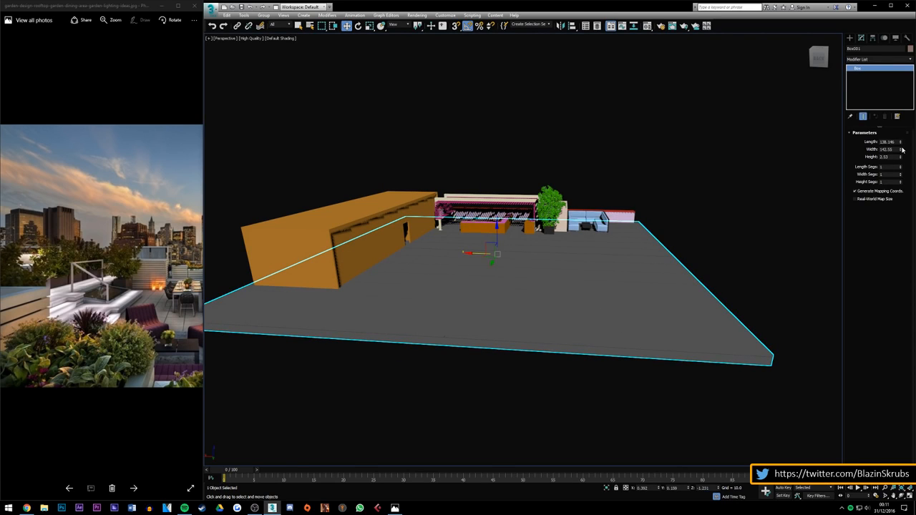
pyautogui.moveTo(900, 144); pyautogui.dragTo(899, 161)
pyautogui.hotkey('ctrl', 'z')
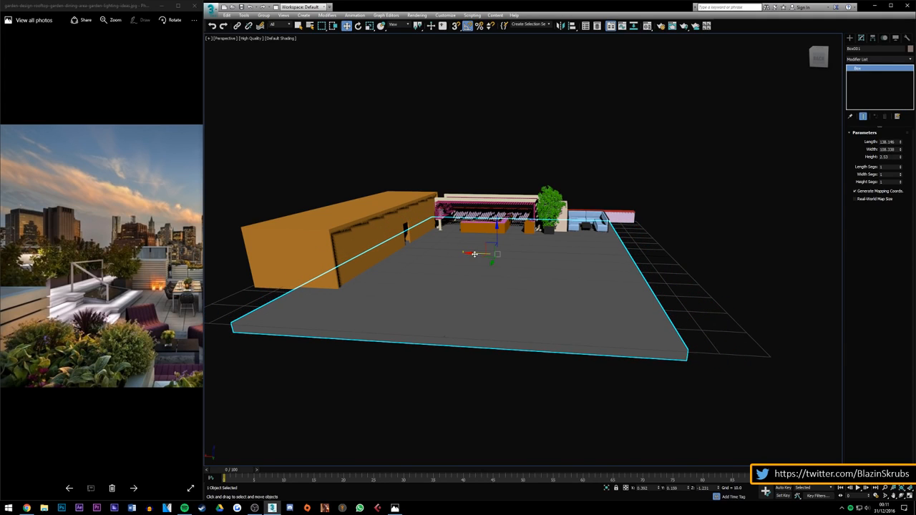
pyautogui.moveTo(474, 254); pyautogui.dragTo(391, 253)
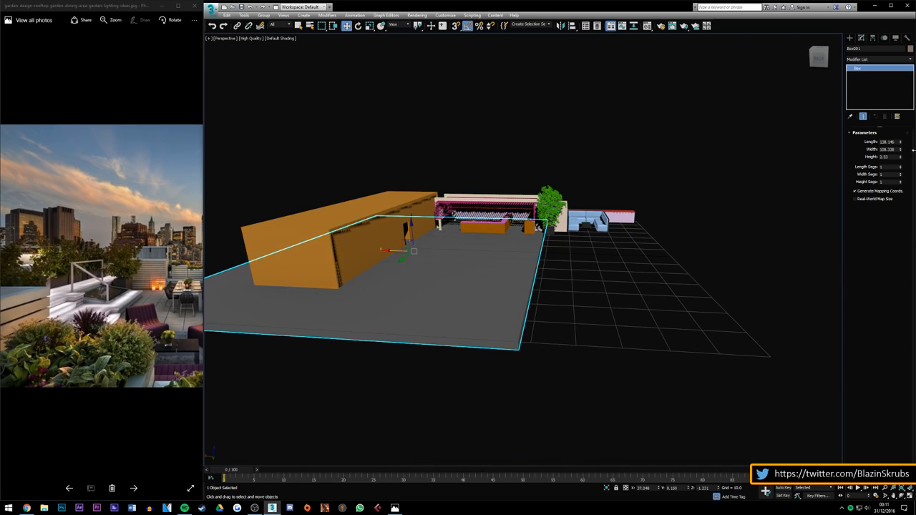
pyautogui.moveTo(901, 153); pyautogui.dragTo(900, 160)
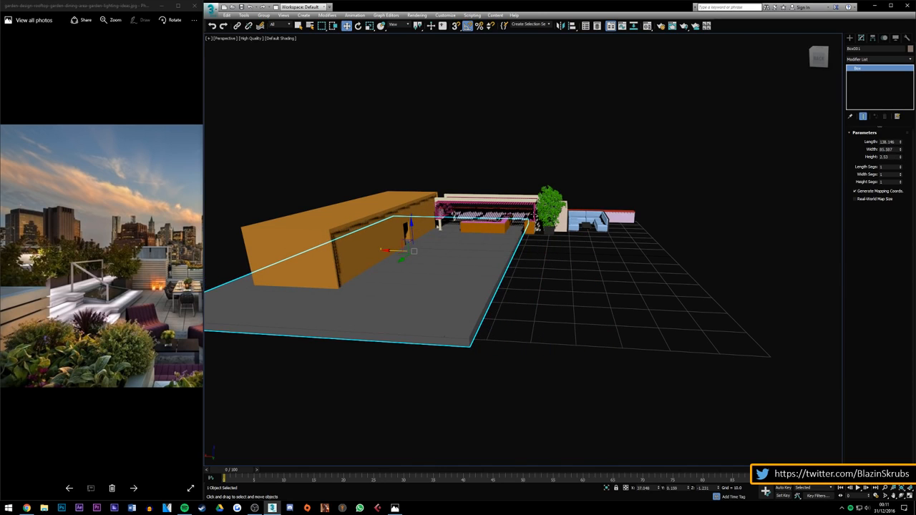
# Step: Reselect the floor slab, shift it along X to about 28.9, and check its edge against the bar and potted tree
pyautogui.click(402, 252)
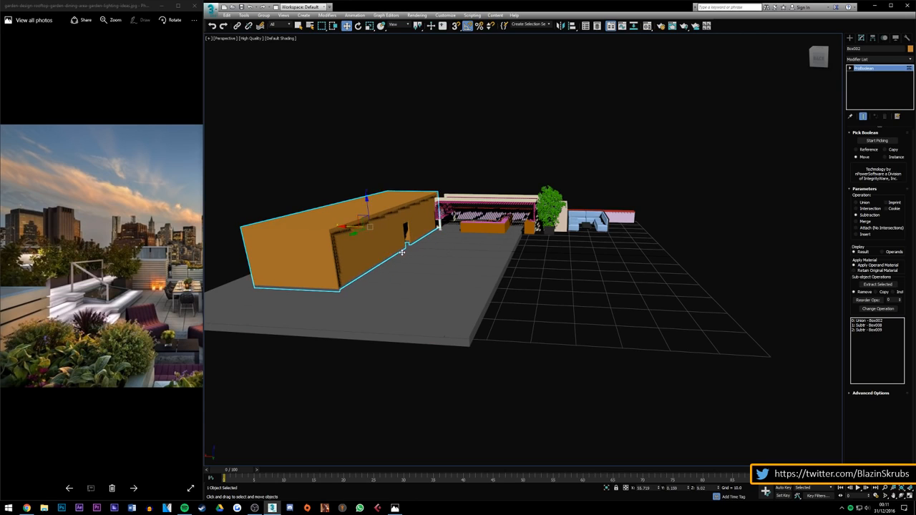
pyautogui.click(402, 252)
pyautogui.moveTo(403, 252)
pyautogui.mouseDown()
pyautogui.moveTo(424, 251)
pyautogui.moveTo(409, 250)
pyautogui.mouseUp()
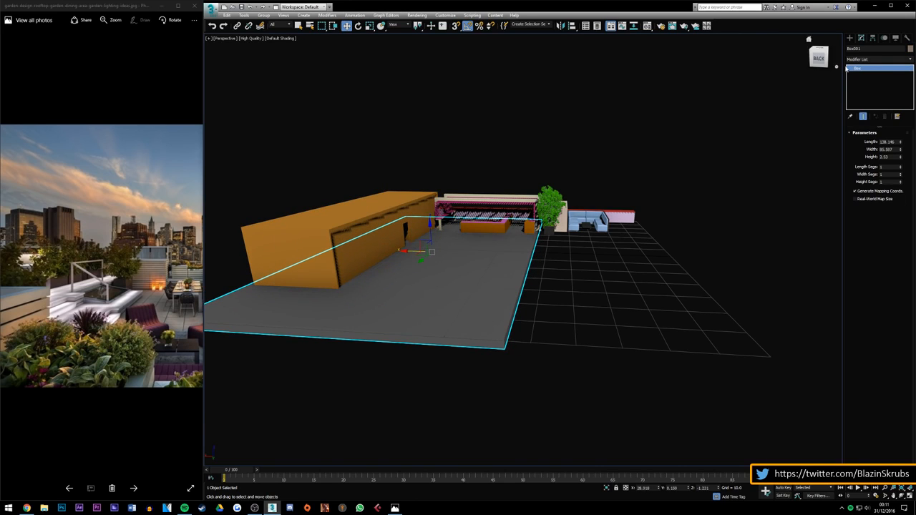
pyautogui.moveTo(409, 250)
pyautogui.keyDown('alt'); pyautogui.mouseDown(button='middle')
pyautogui.moveTo(400, 253)
pyautogui.moveTo(414, 251)
pyautogui.mouseUp(button='middle'); pyautogui.keyUp('alt')
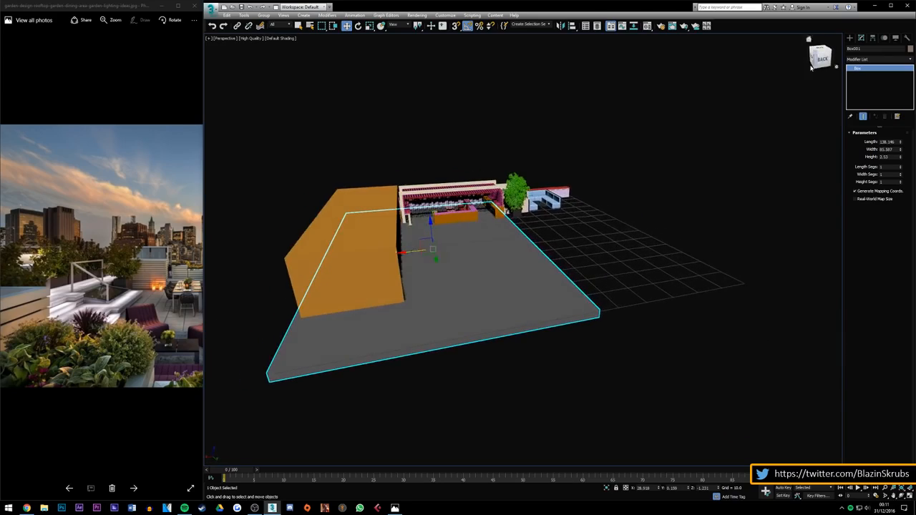
pyautogui.scroll(5, 458, 208)
pyautogui.keyDown('alt'); pyautogui.moveTo(523, 250); pyautogui.dragTo(521, 220, button='middle'); pyautogui.keyUp('alt')
pyautogui.scroll(-10, 531, 271)
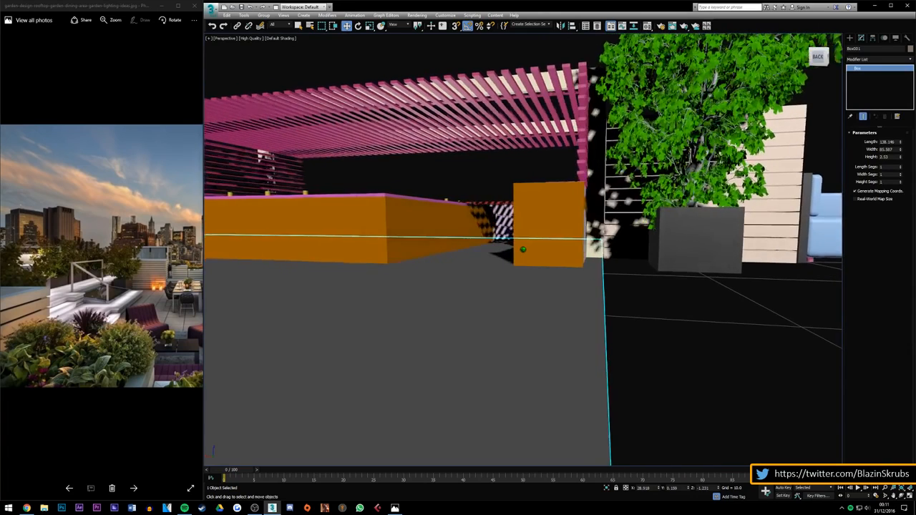
pyautogui.scroll(10, 531, 271)
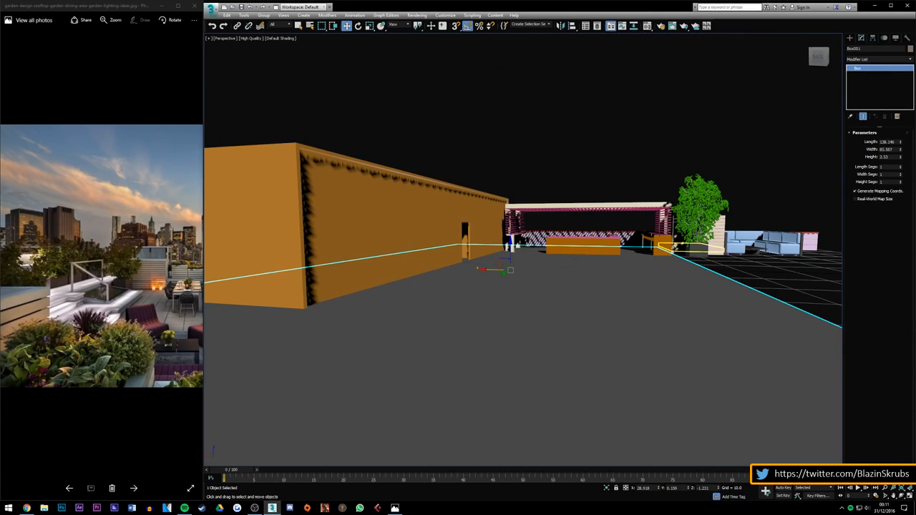
# Step: Nudge the floor slab along X to about 28.8, aligning its edge beside the bar, and keep the slab selected
pyautogui.moveTo(486, 269); pyautogui.dragTo(487, 269)
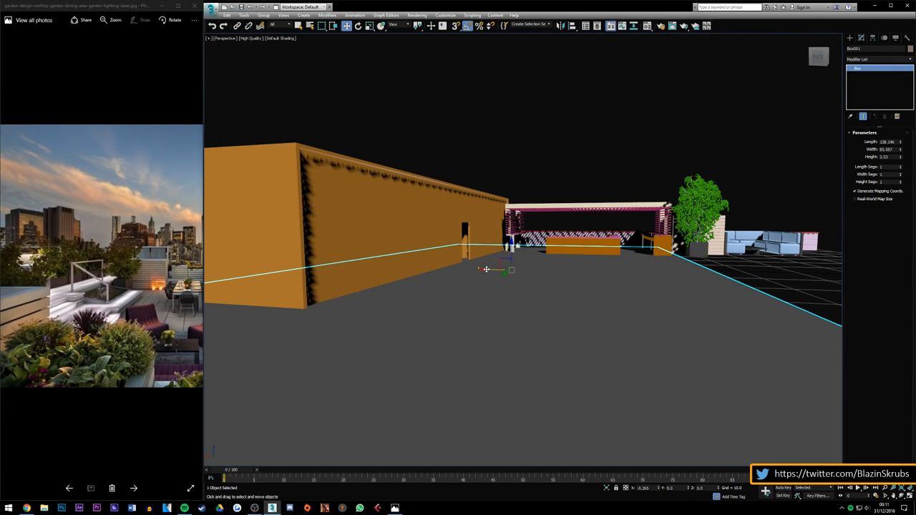
pyautogui.scroll(6, 511, 270)
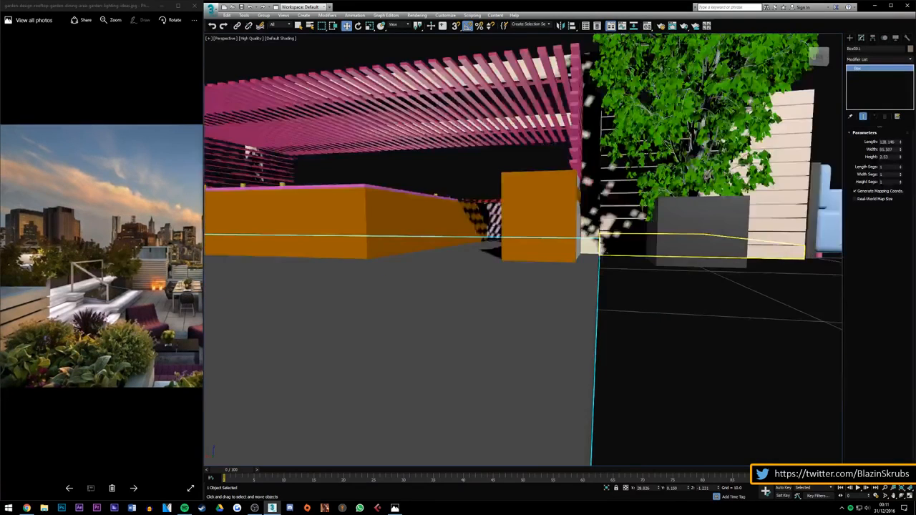
pyautogui.scroll(3, 588, 254)
pyautogui.scroll(-15, 587, 261)
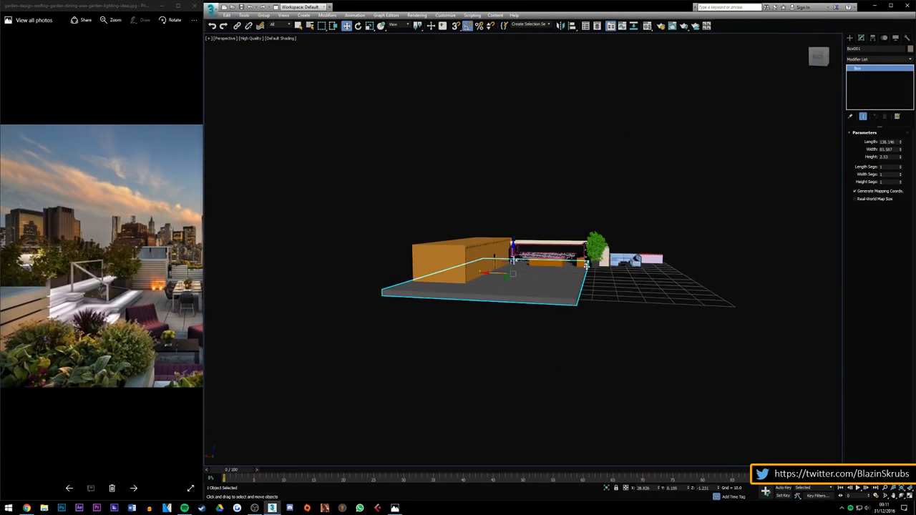
pyautogui.click(609, 284)
pyautogui.scroll(5, 584, 286)
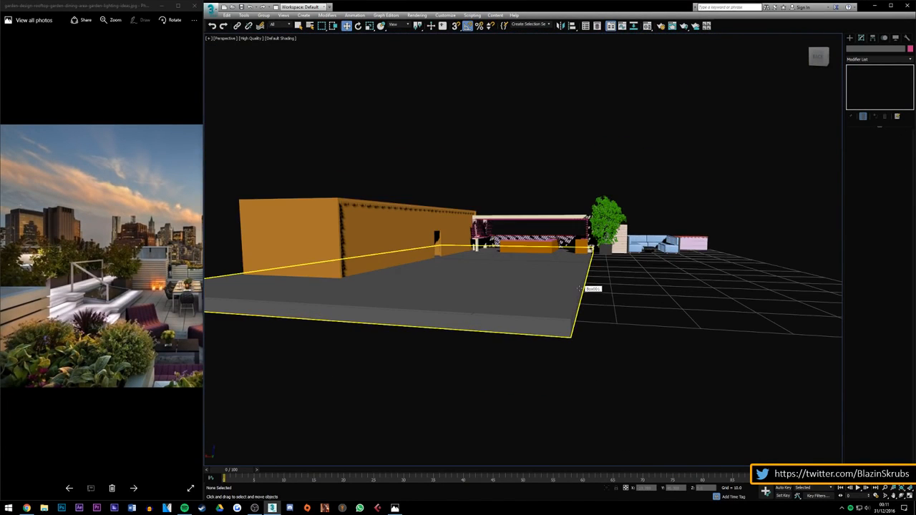
pyautogui.click(548, 296)
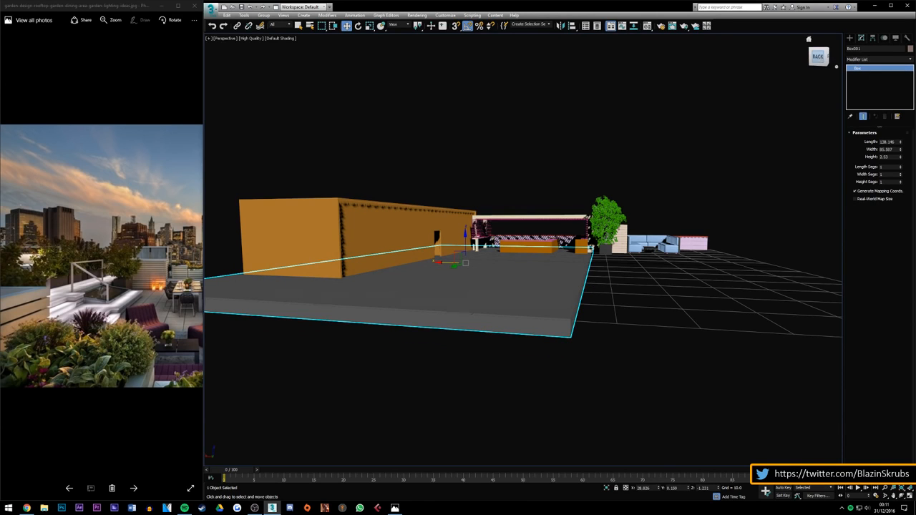
# Step: Try lowering the floor slab to about -7.04 along Z
pyautogui.moveTo(820, 57); pyautogui.dragTo(819, 69)
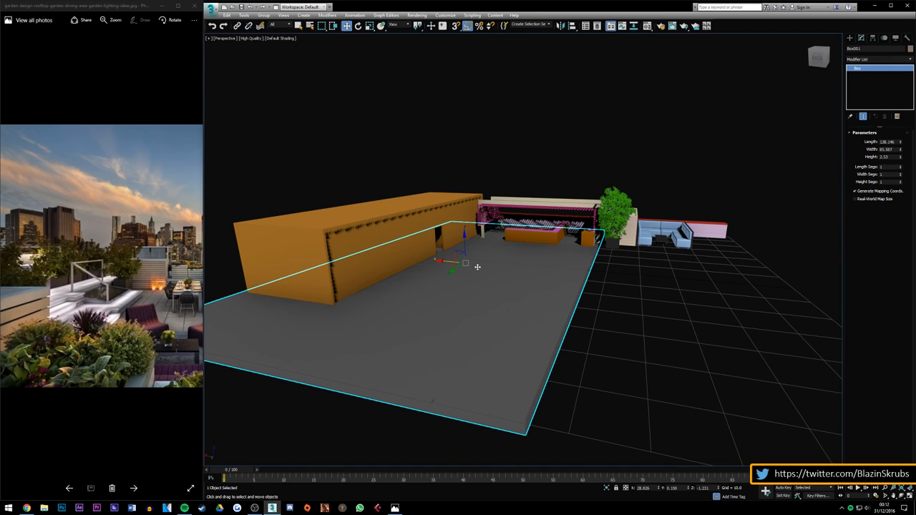
pyautogui.moveTo(820, 64); pyautogui.dragTo(824, 55)
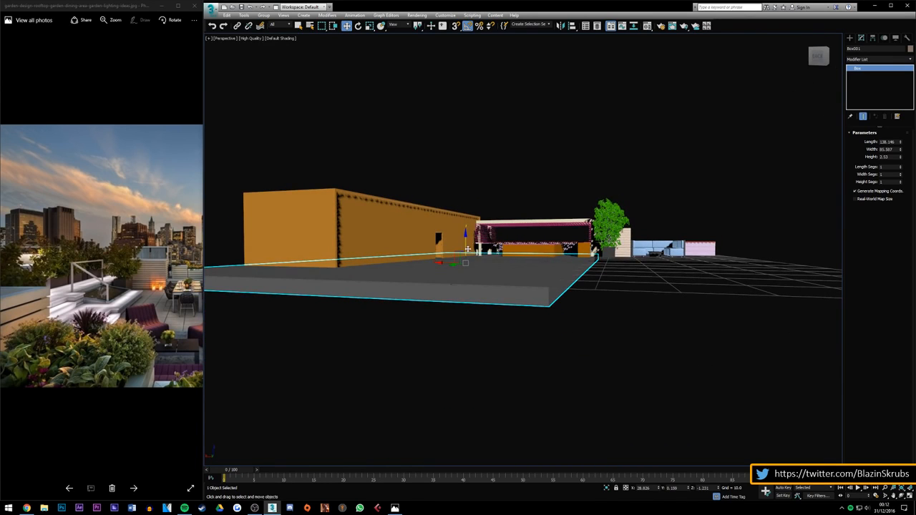
pyautogui.keyDown('alt'); pyautogui.moveTo(467, 247); pyautogui.dragTo(470, 264, button='middle'); pyautogui.keyUp('alt')
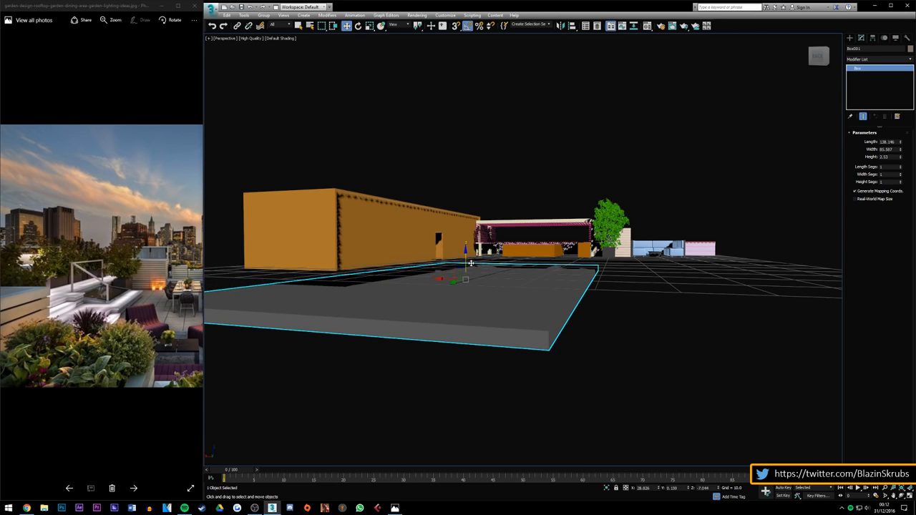
pyautogui.hotkey('ctrl', 'z')
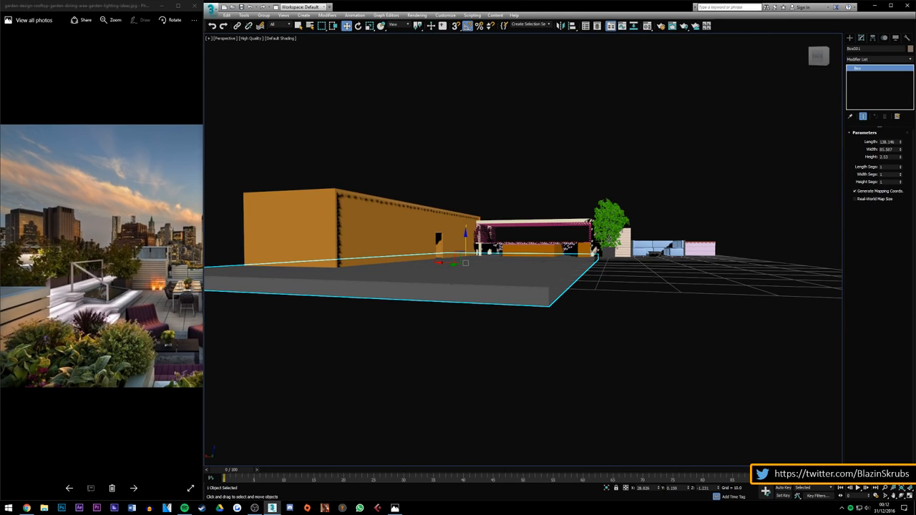
# Step: Thicken the floor slab to a height of 5.936 and lower it along Z to about -4.86, leaving its top at the building's base
pyautogui.moveTo(900, 156); pyautogui.dragTo(903, 50)
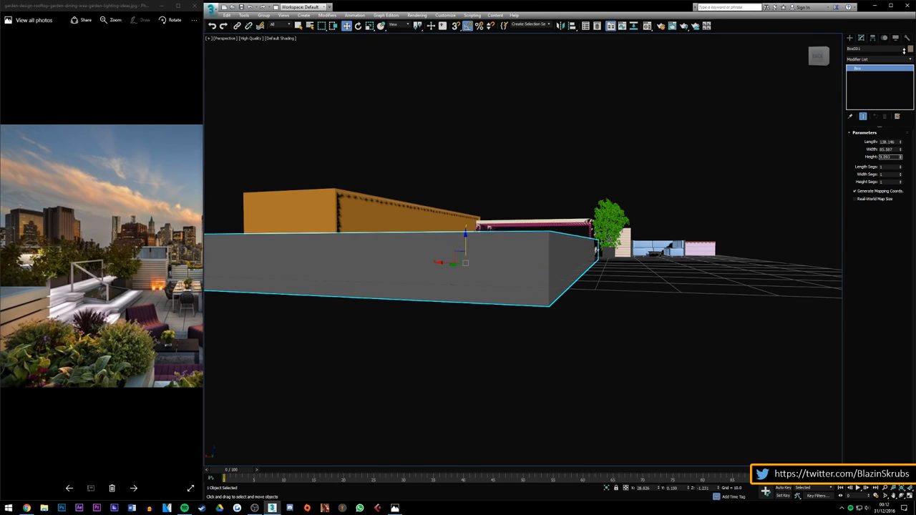
pyautogui.moveTo(464, 240); pyautogui.dragTo(486, 262)
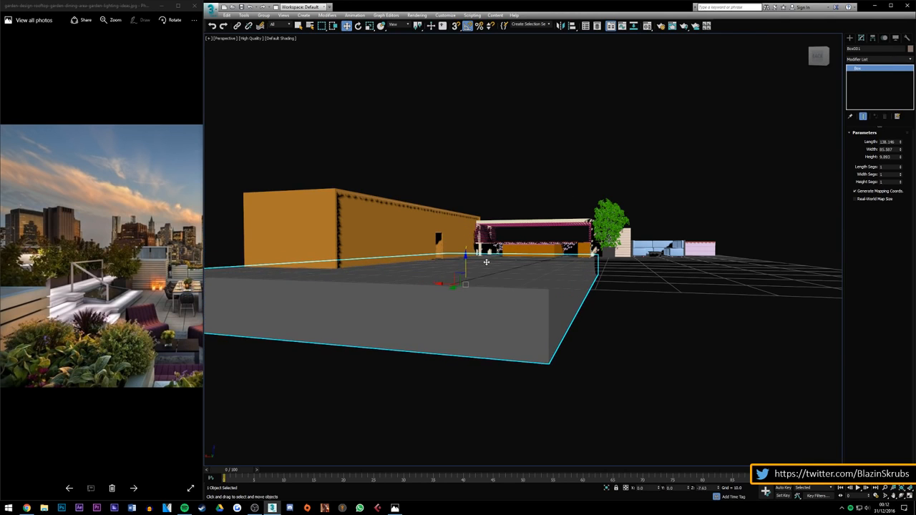
pyautogui.moveTo(818, 57); pyautogui.dragTo(819, 60)
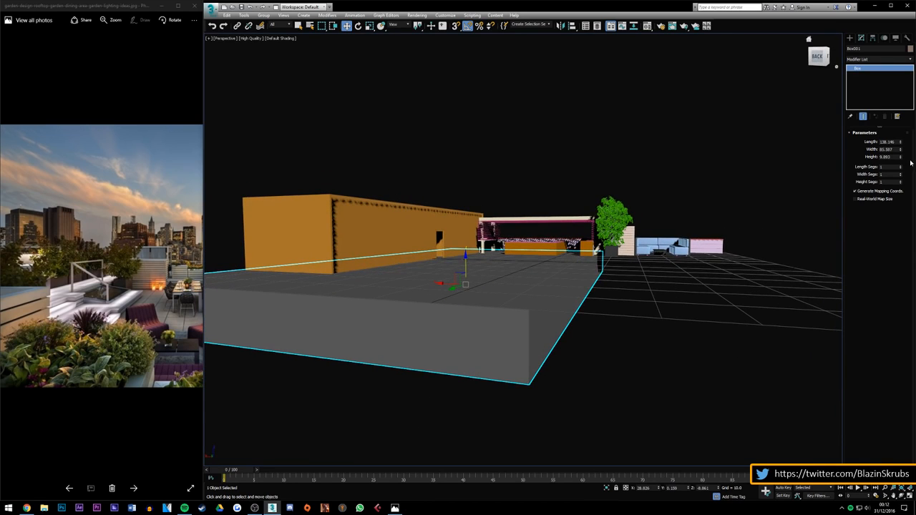
pyautogui.moveTo(900, 157); pyautogui.dragTo(900, 173)
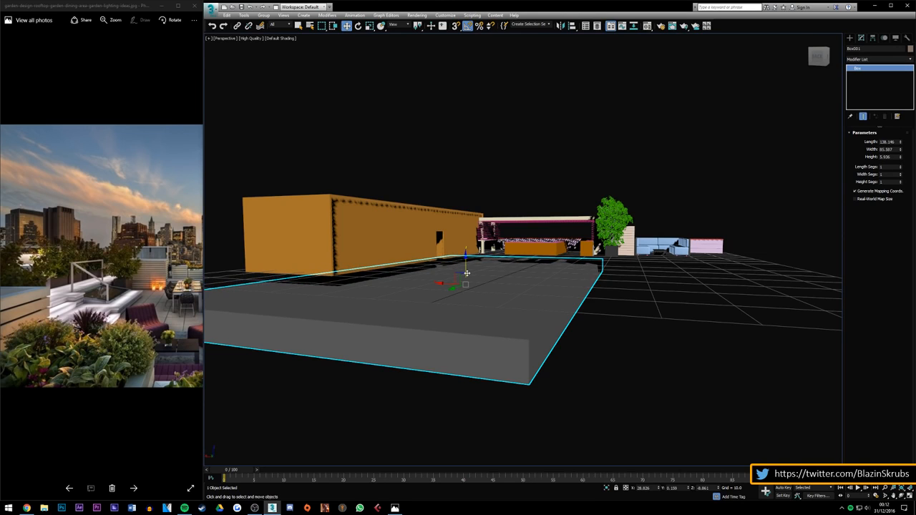
pyautogui.moveTo(466, 273); pyautogui.dragTo(485, 259)
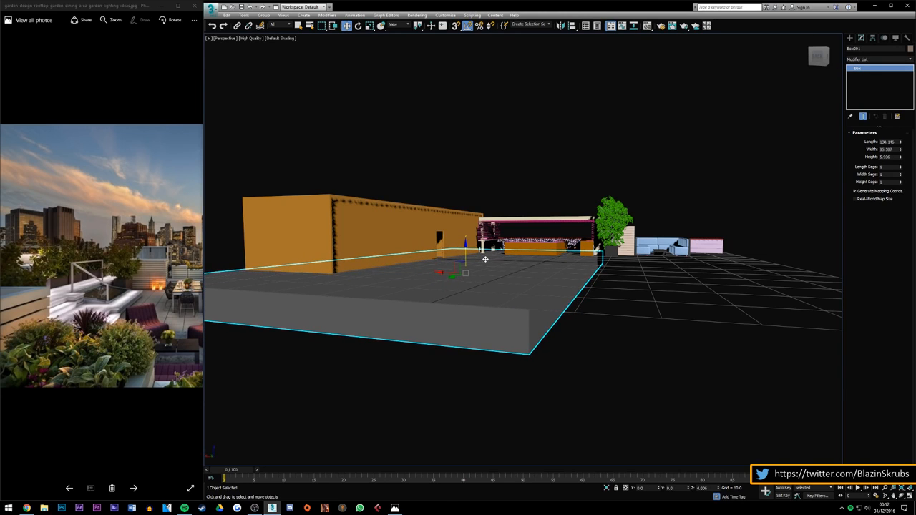
pyautogui.click(723, 198)
# Step: Clone the floor slab along X to about -27, placing the copy under the potted tree and lounge
pyautogui.moveTo(818, 55); pyautogui.dragTo(818, 71)
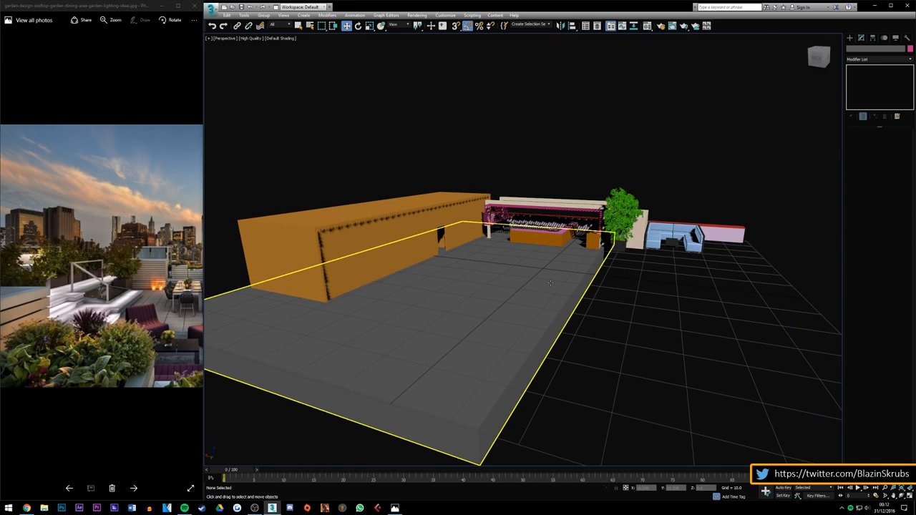
pyautogui.click(470, 285)
pyautogui.moveTo(471, 285)
pyautogui.mouseDown()
pyautogui.moveTo(593, 315)
pyautogui.moveTo(599, 308)
pyautogui.mouseUp()
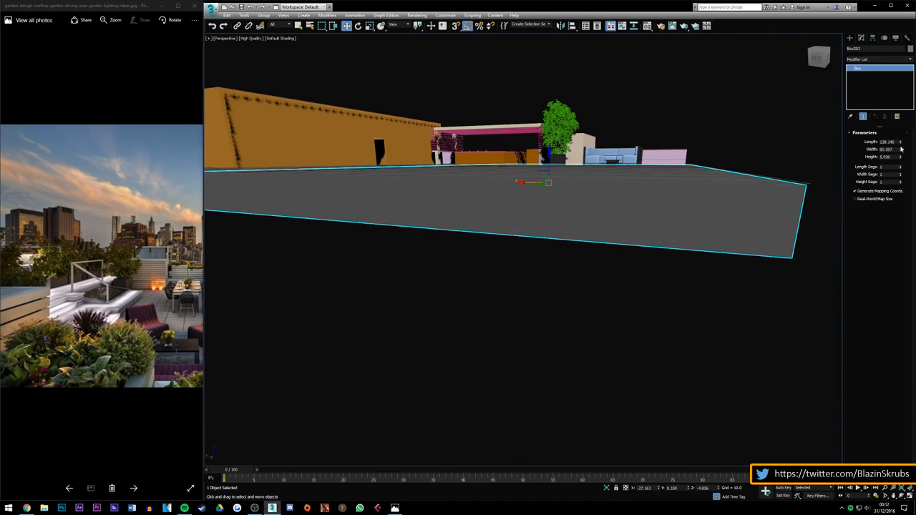
# Step: Reduce the copied slab's height to about 1.78 or less, forming a lower floor level on the lounge side
pyautogui.moveTo(900, 160); pyautogui.dragTo(901, 184)
pyautogui.moveTo(818, 59); pyautogui.dragTo(819, 60)
pyautogui.keyDown('alt'); pyautogui.moveTo(522, 251); pyautogui.dragTo(564, 246, button='middle'); pyautogui.keyUp('alt')
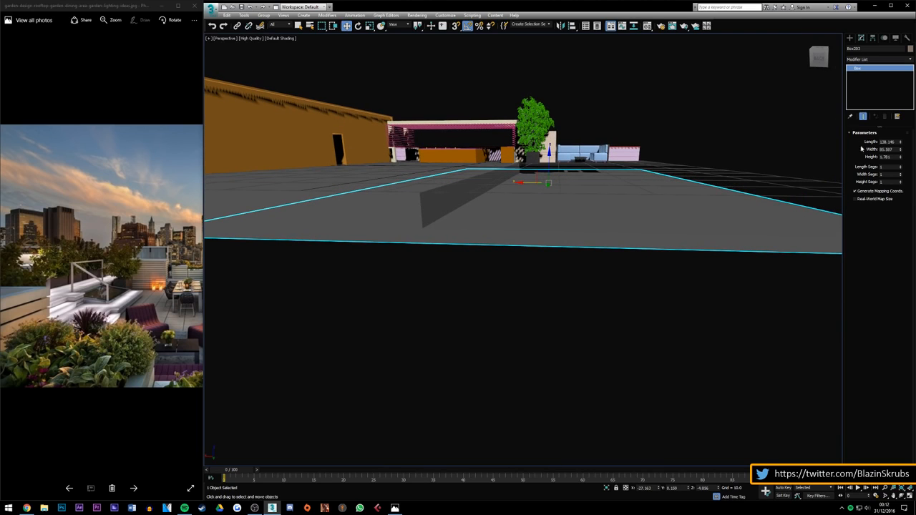
pyautogui.moveTo(900, 159); pyautogui.dragTo(896, 174)
pyautogui.moveTo(815, 60); pyautogui.dragTo(803, 72)
pyautogui.click(781, 152)
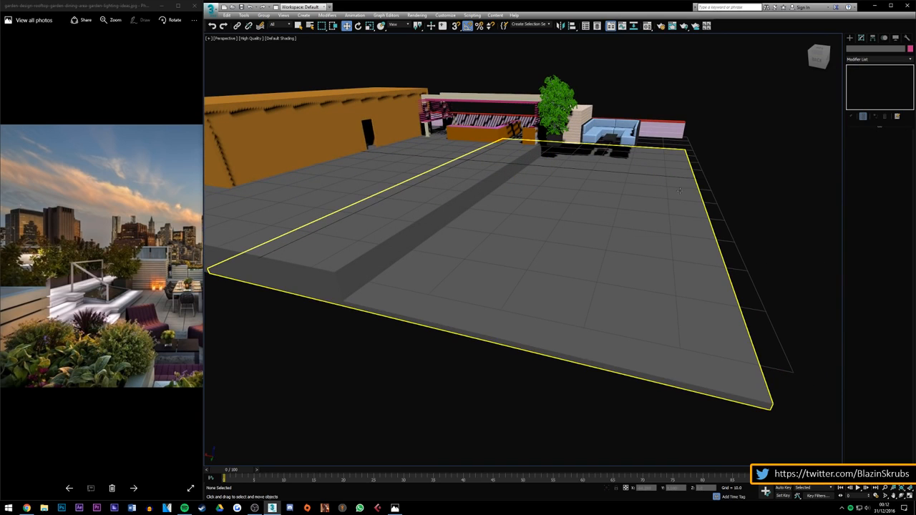
# Step: Select the black planter box beside the bar together with its tree and soil
pyautogui.scroll(3, 540, 129)
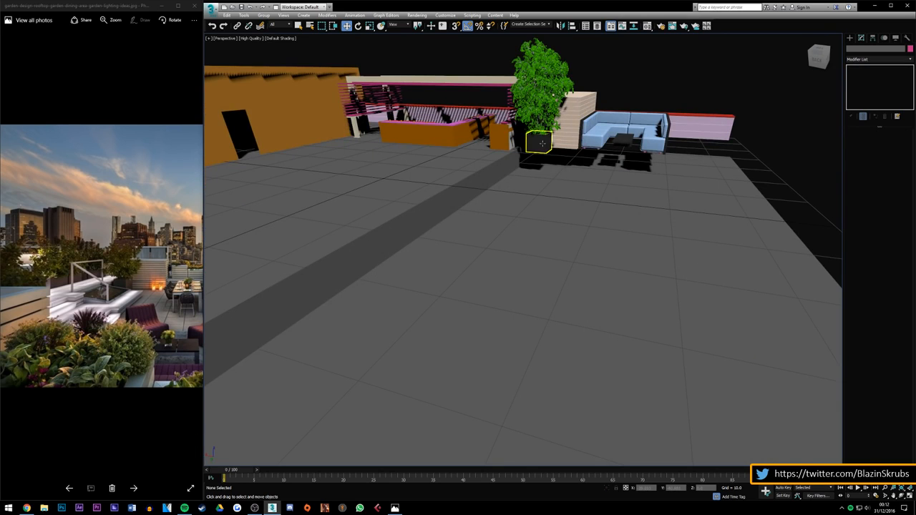
pyautogui.click(540, 129)
pyautogui.scroll(3, 538, 97)
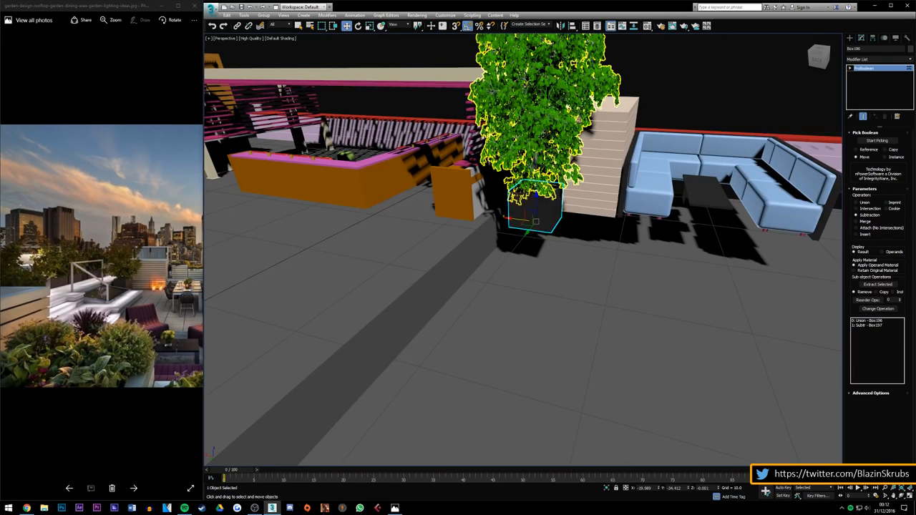
pyautogui.keyDown('ctrl'); pyautogui.click(538, 100); pyautogui.keyUp('ctrl')
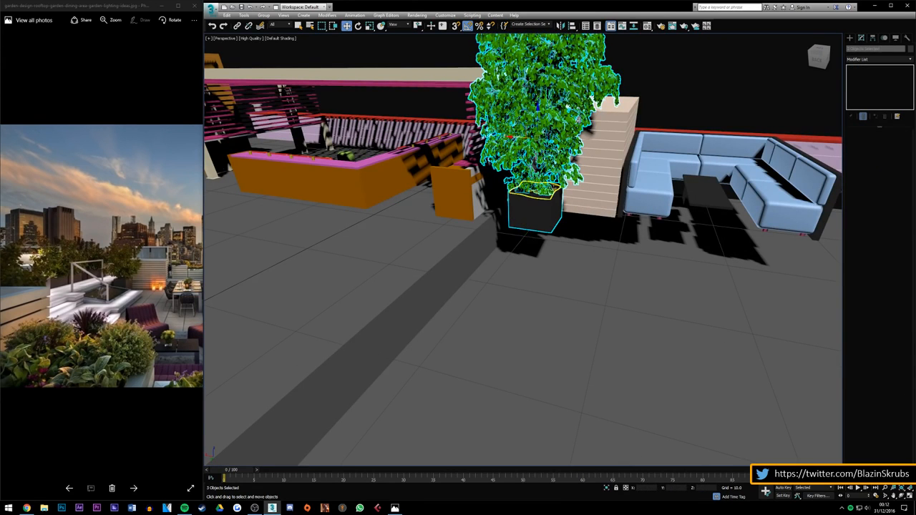
pyautogui.keyDown('ctrl'); pyautogui.click(535, 195); pyautogui.keyUp('ctrl')
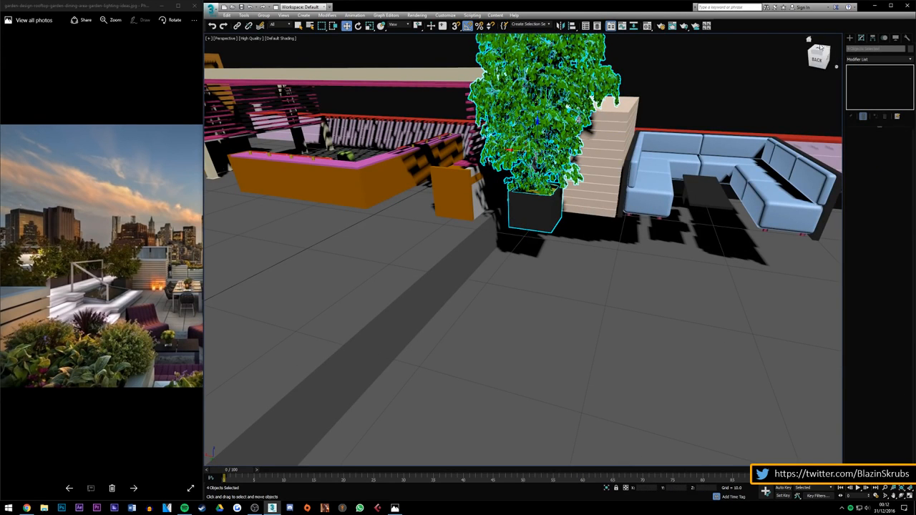
# Step: Add the slatted wall beside the tree and the blue lounge seating with its table to the selection
pyautogui.click(820, 48)
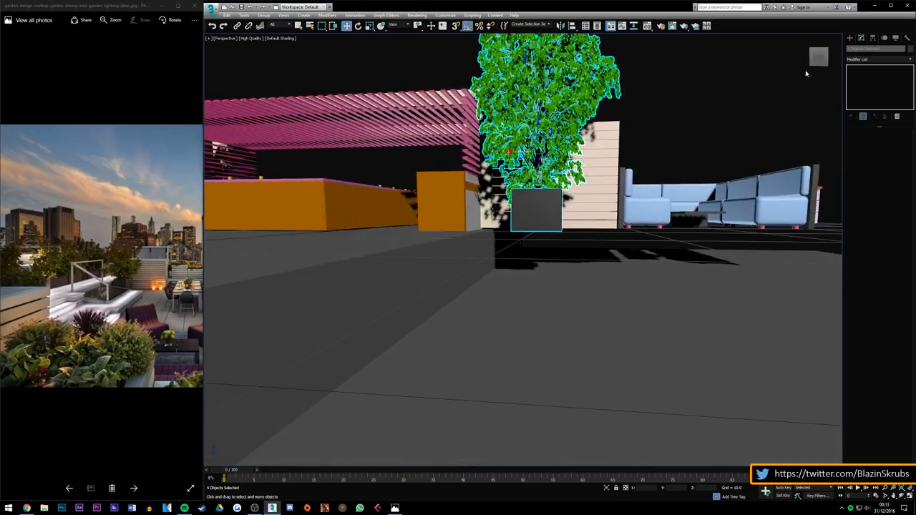
pyautogui.moveTo(819, 57)
pyautogui.mouseDown()
pyautogui.moveTo(786, 82)
pyautogui.moveTo(815, 77)
pyautogui.moveTo(817, 56)
pyautogui.mouseUp()
pyautogui.keyDown('ctrl'); pyautogui.moveTo(635, 154); pyautogui.dragTo(603, 224); pyautogui.keyUp('ctrl')
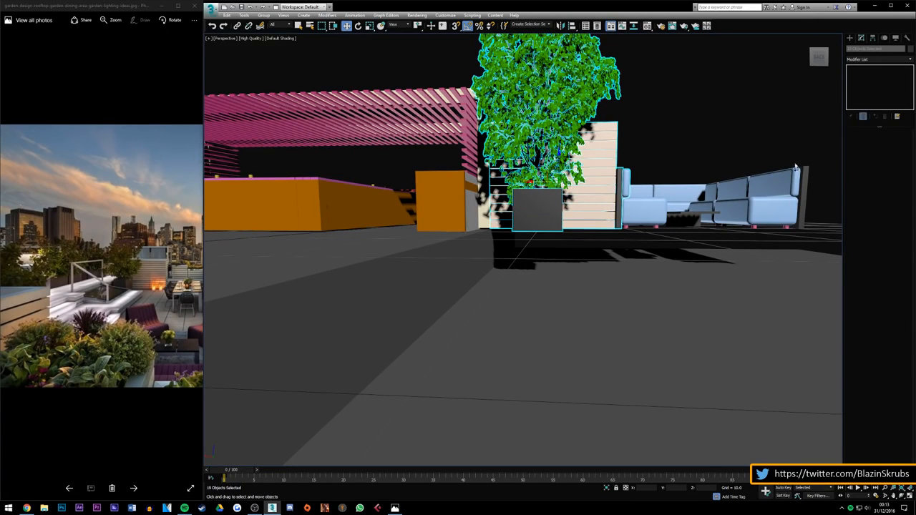
pyautogui.keyDown('ctrl'); pyautogui.moveTo(796, 170); pyautogui.dragTo(595, 235); pyautogui.keyUp('ctrl')
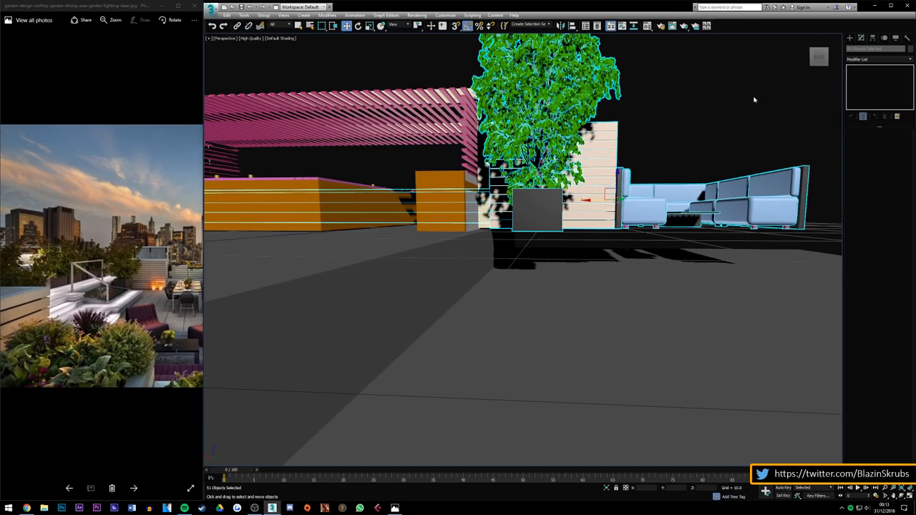
# Step: Remove the red-topped back wall's pieces from the selection, keeping the tree, slatted wall and lounge seating
pyautogui.moveTo(819, 57); pyautogui.dragTo(855, 69)
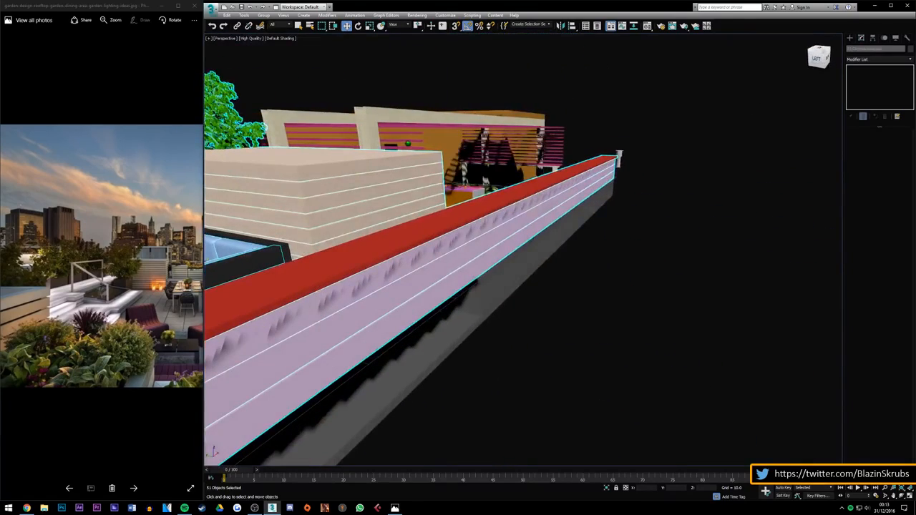
pyautogui.keyDown('alt'); pyautogui.click(531, 193); pyautogui.keyUp('alt')
pyautogui.keyDown('alt'); pyautogui.click(535, 201); pyautogui.keyUp('alt')
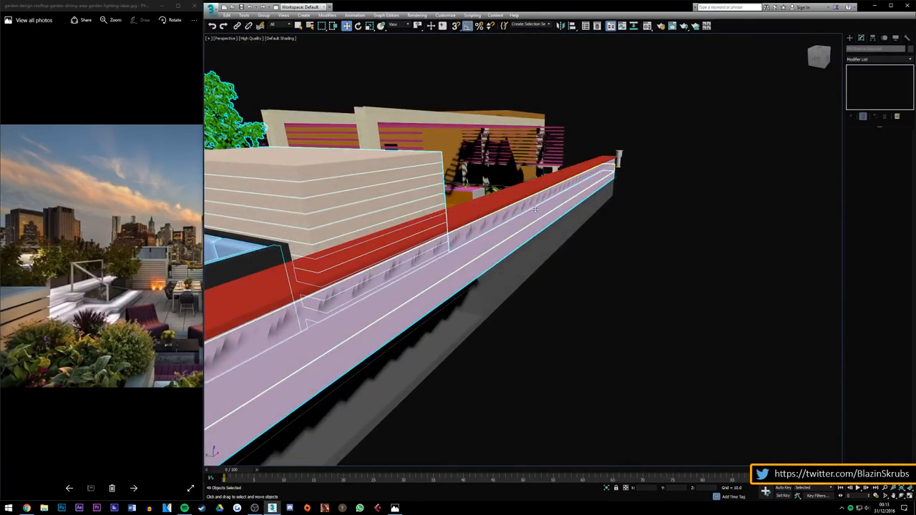
pyautogui.keyDown('alt'); pyautogui.click(536, 214); pyautogui.keyUp('alt')
pyautogui.keyDown('alt'); pyautogui.click(538, 226); pyautogui.keyUp('alt')
# Step: Lower the selected potted tree, slatted wall and lounge seating along Z onto the lower floor slab, then deselect them
pyautogui.moveTo(819, 57); pyautogui.dragTo(846, 58)
pyautogui.hotkey('shift', 'z')
pyautogui.hotkey('shift', 'z')
pyautogui.hotkey('shift', 'z')
pyautogui.hotkey('shift', 'z')
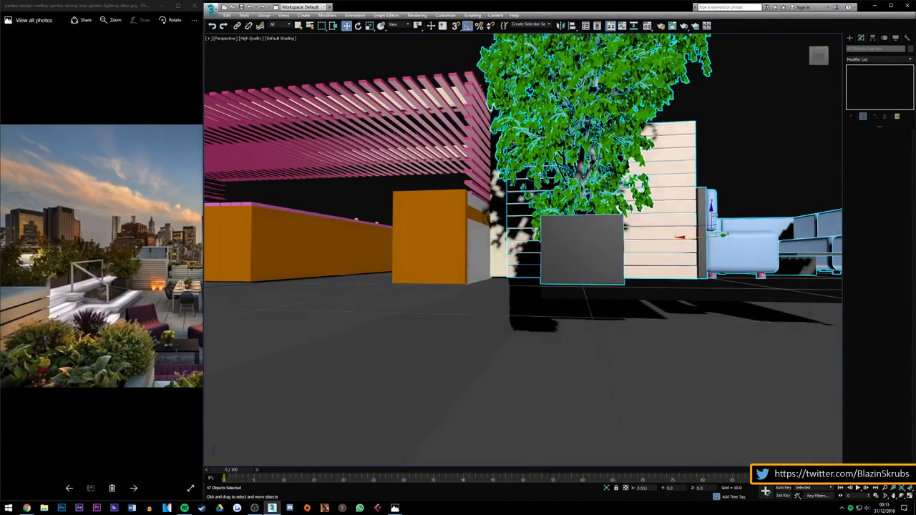
pyautogui.moveTo(714, 214); pyautogui.dragTo(712, 268)
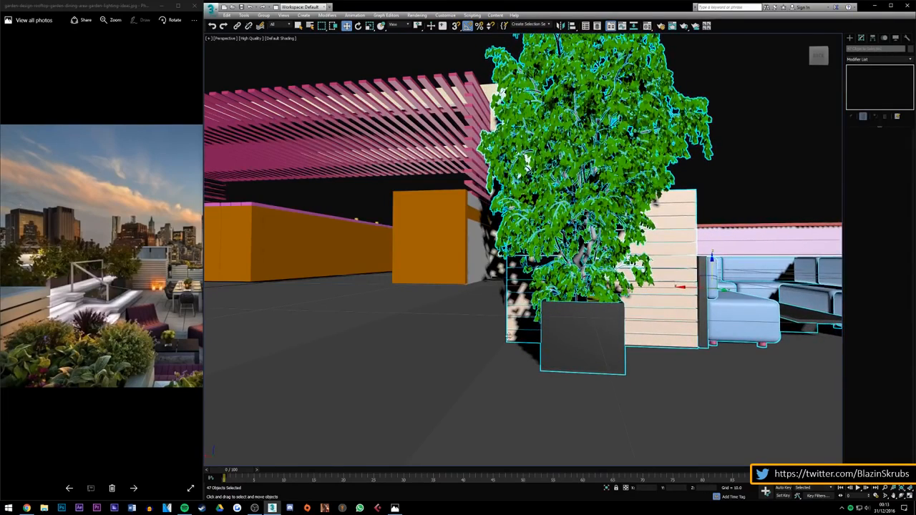
pyautogui.scroll(-5, 713, 263)
pyautogui.click(699, 225)
pyautogui.scroll(-3, 649, 325)
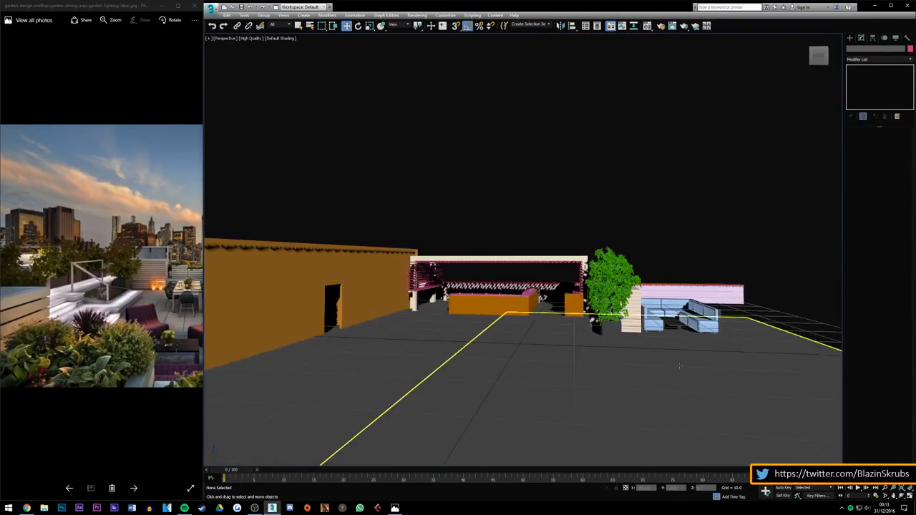
# Step: Examine the drop between the two floor levels and compare it with the lit steps in the reference photo
pyautogui.scroll(2, 650, 325)
pyautogui.moveTo(818, 56); pyautogui.dragTo(802, 56)
pyautogui.keyDown('alt'); pyautogui.moveTo(584, 263); pyautogui.dragTo(550, 249, button='middle'); pyautogui.keyUp('alt')
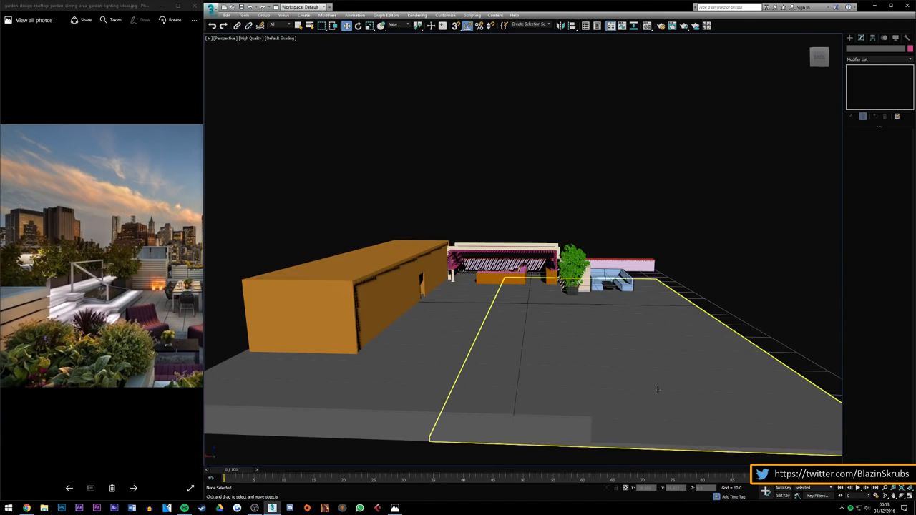
pyautogui.scroll(3, 550, 249)
pyautogui.keyDown('alt'); pyautogui.moveTo(400, 297); pyautogui.dragTo(410, 295, button='middle'); pyautogui.keyUp('alt')
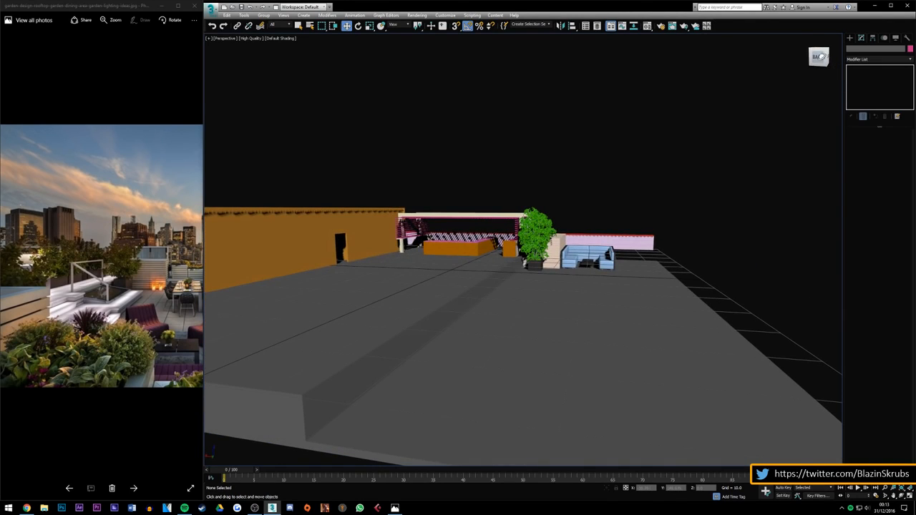
pyautogui.scroll(2, 107, 329)
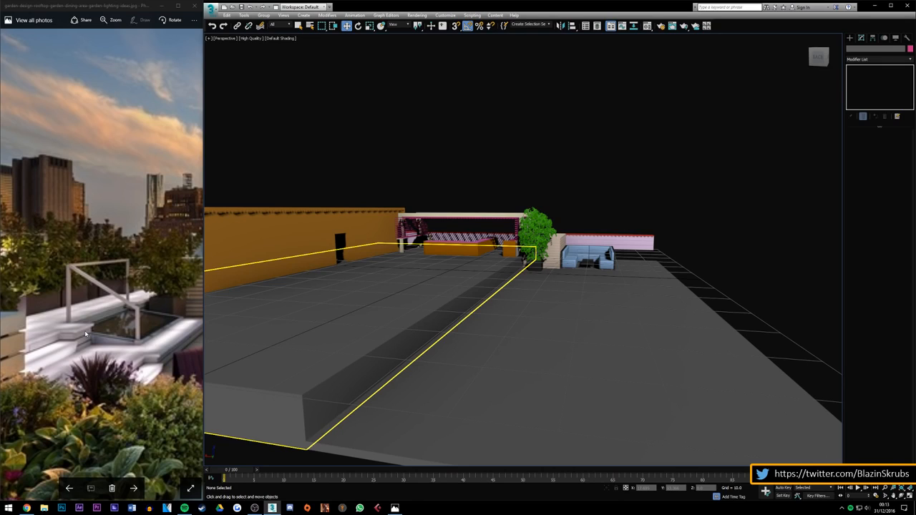
# Step: Select the raised floor block and reduce its height to about 5.48
pyautogui.click(348, 387)
pyautogui.keyDown('alt'); pyautogui.moveTo(349, 388); pyautogui.dragTo(325, 429, button='middle'); pyautogui.keyUp('alt')
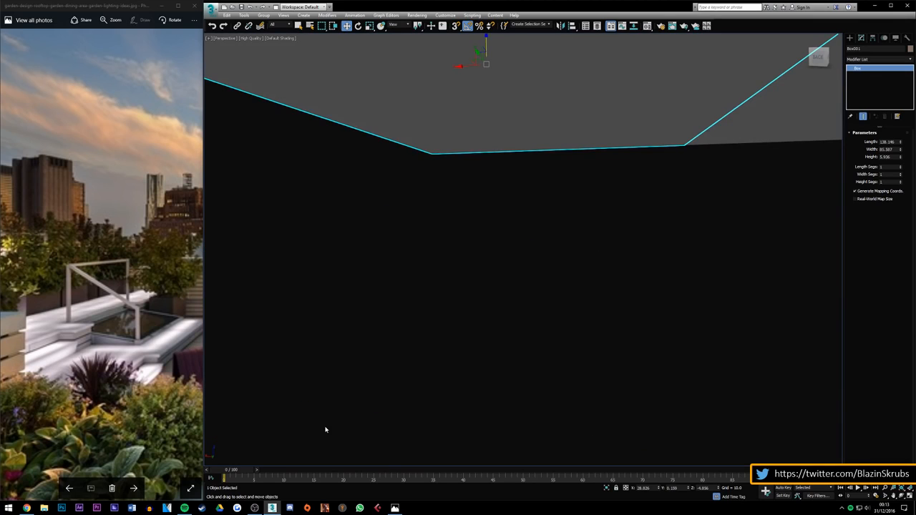
pyautogui.hotkey('shift', 'z')
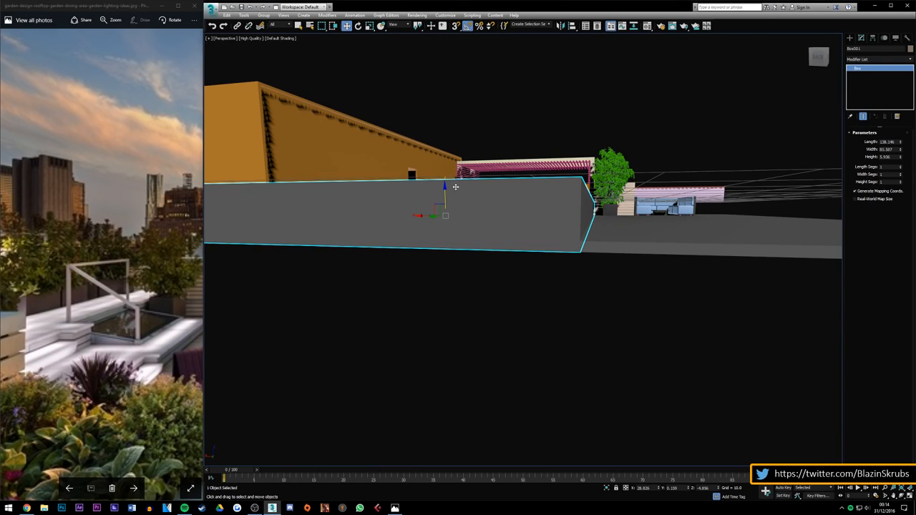
pyautogui.scroll(2, 441, 205)
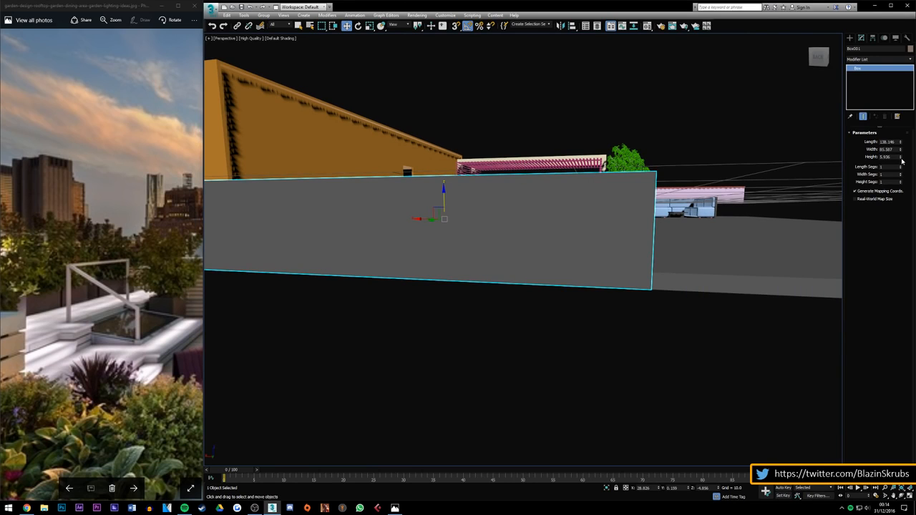
pyautogui.moveTo(900, 161); pyautogui.dragTo(900, 161)
# Step: Copy the raised floor block upward along Z onto its top and thin the copy to a height of 0.274
pyautogui.moveTo(445, 203)
pyautogui.keyDown('shift'); pyautogui.mouseDown()
pyautogui.moveTo(482, 167)
pyautogui.moveTo(485, 182)
pyautogui.mouseUp(); pyautogui.keyUp('shift')
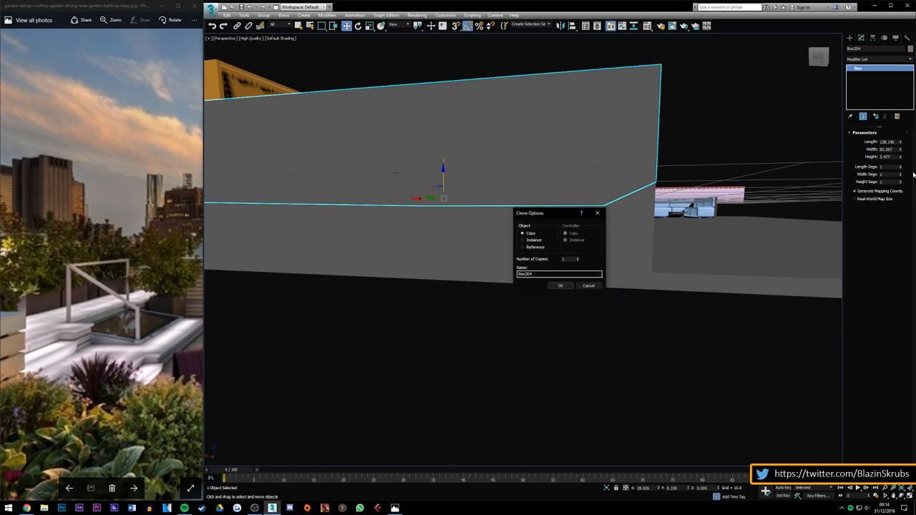
pyautogui.press('Return')
pyautogui.moveTo(902, 162); pyautogui.dragTo(905, 192)
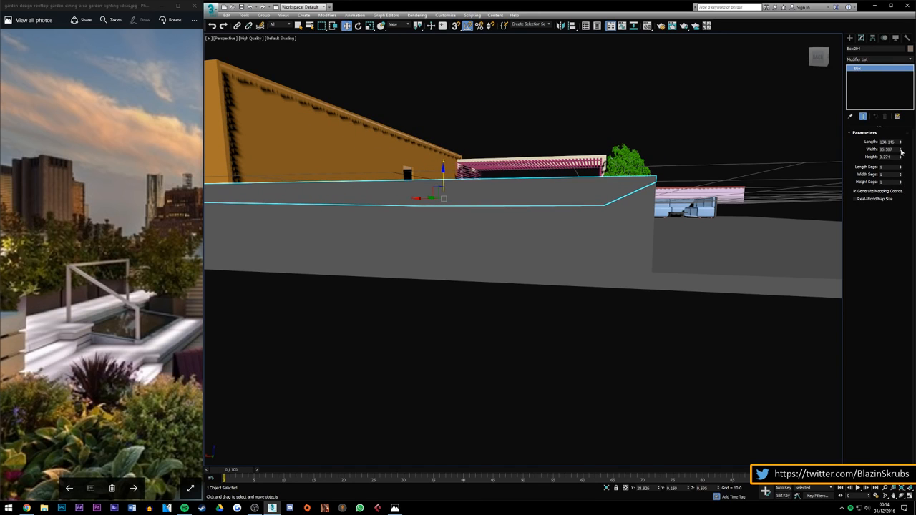
# Step: Widen the thin floor slab to about 87.3 and slide it along X to overhang the lower floor, then deselect it
pyautogui.click(819, 57)
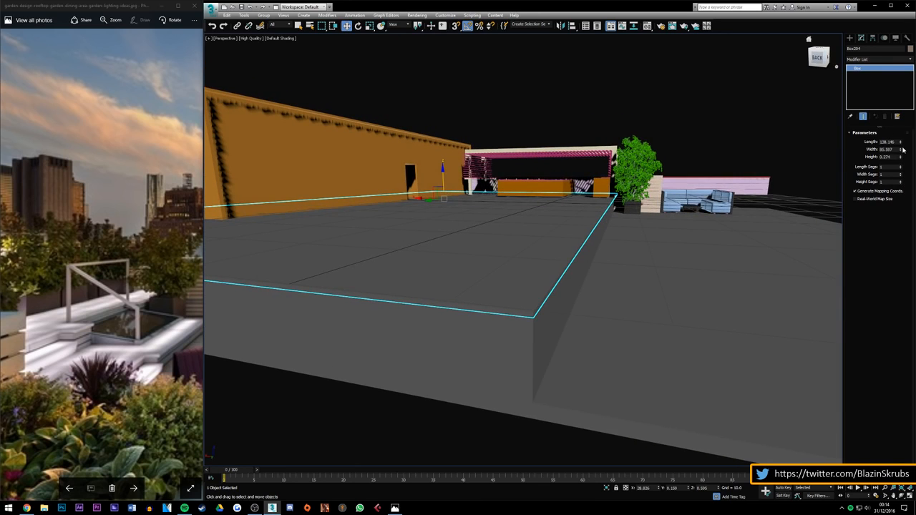
pyautogui.moveTo(900, 146); pyautogui.dragTo(901, 151)
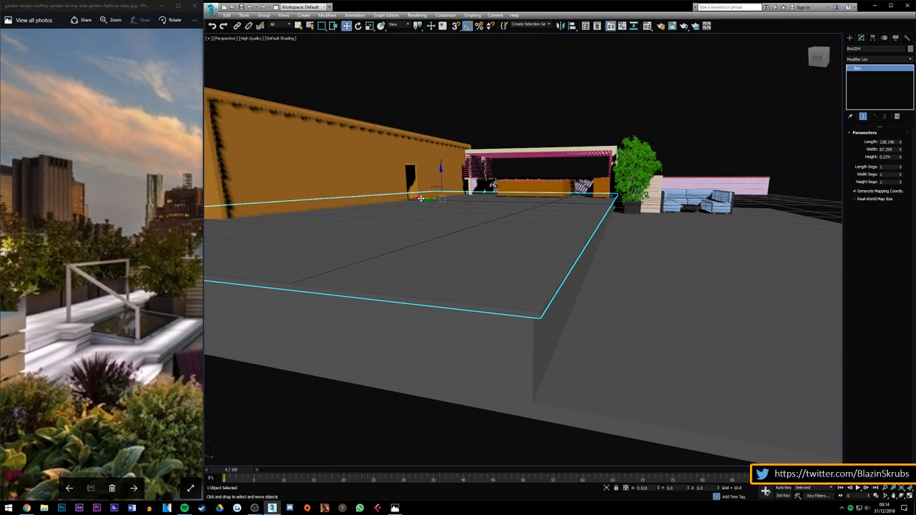
pyautogui.moveTo(421, 198); pyautogui.dragTo(423, 199)
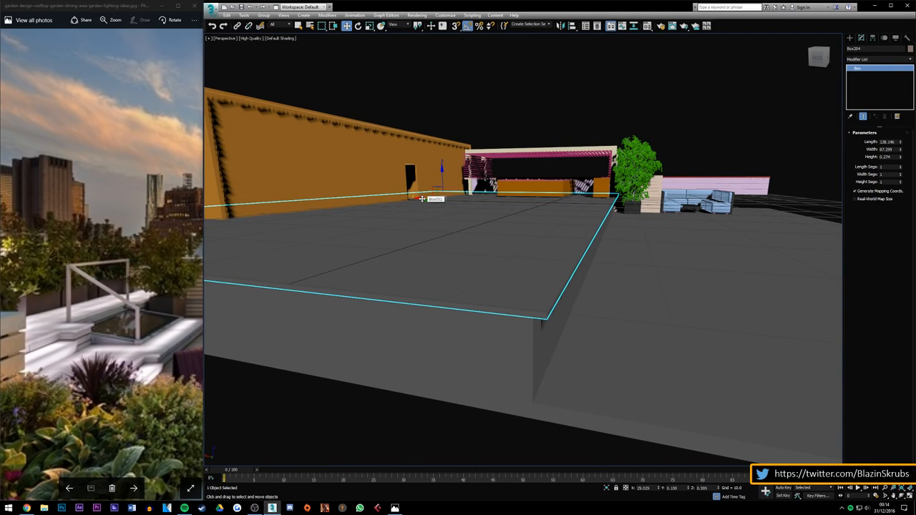
pyautogui.moveTo(421, 198); pyautogui.dragTo(431, 200)
pyautogui.click(729, 139)
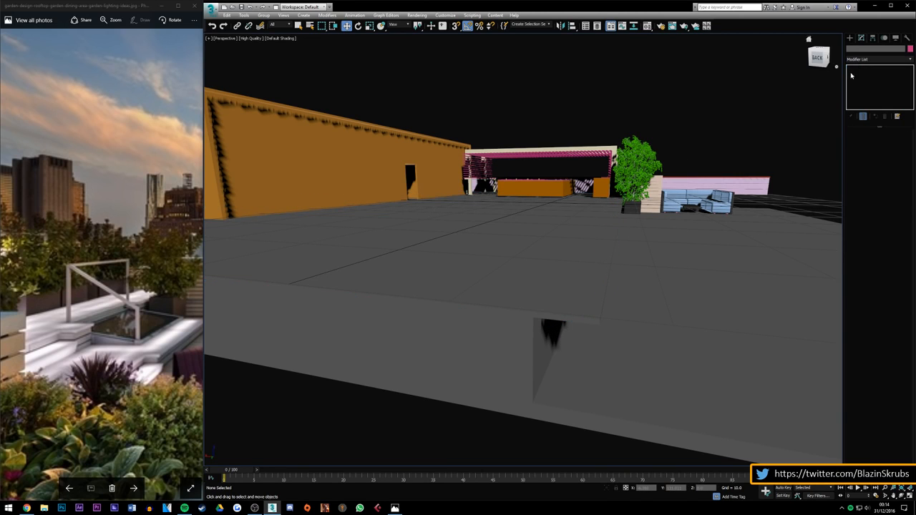
# Step: Turn on Edged Faces shading in the perspective viewport
pyautogui.moveTo(818, 57); pyautogui.dragTo(823, 65)
pyautogui.click(289, 38)
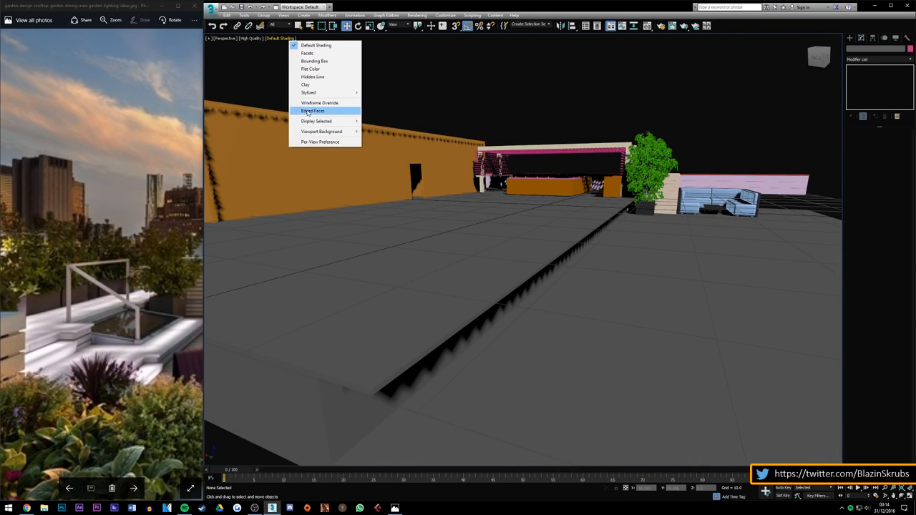
pyautogui.click(313, 111)
pyautogui.click(809, 37)
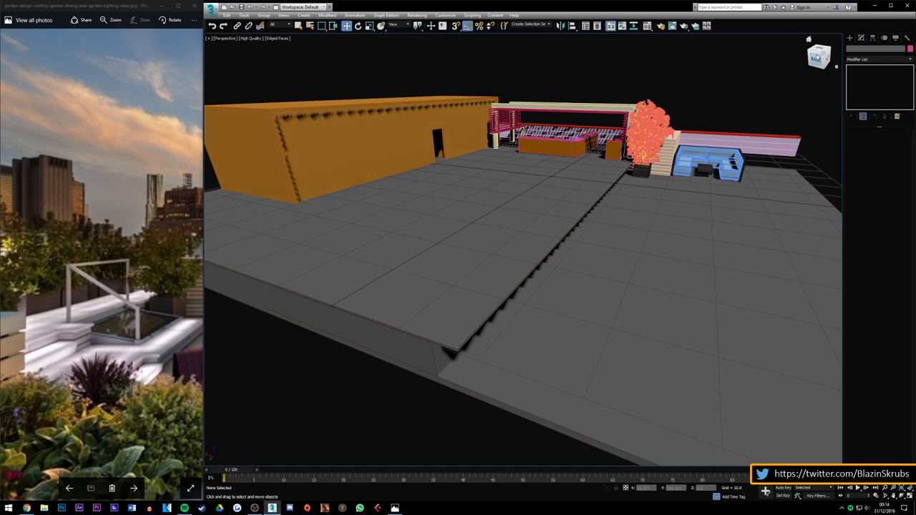
# Step: Set the thin floor slab's absolute world Z position to 0.62 so it rests on the raised block, then deselect it
pyautogui.click(817, 57)
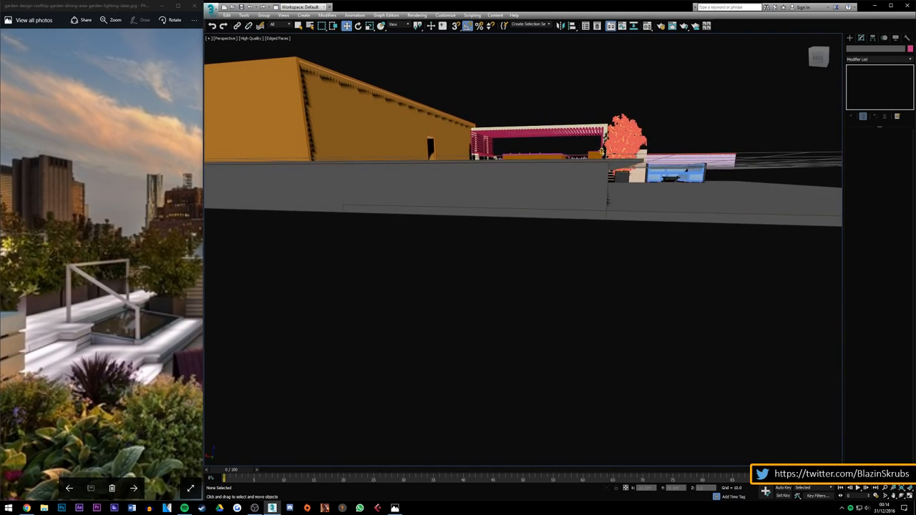
pyautogui.scroll(5, 599, 246)
pyautogui.scroll(4, 599, 246)
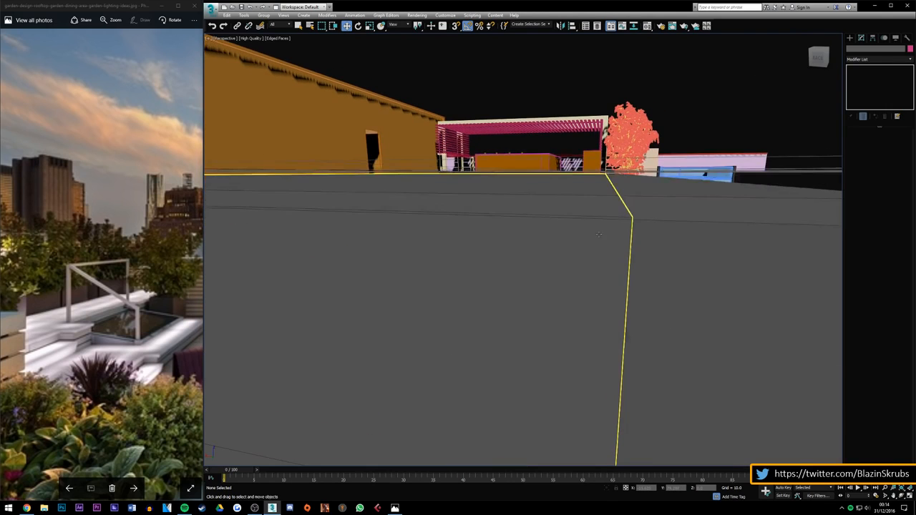
pyautogui.click(595, 198)
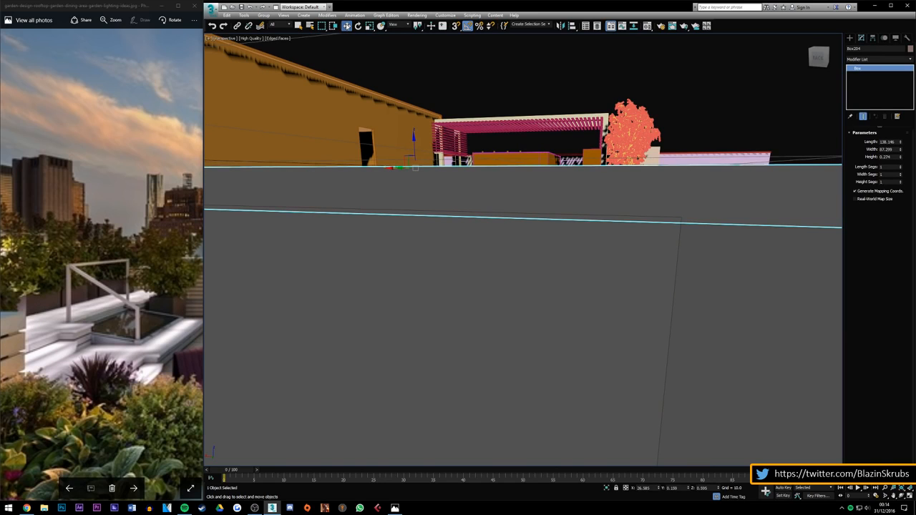
pyautogui.rightClick(347, 26)
pyautogui.moveTo(590, 133); pyautogui.dragTo(590, 133)
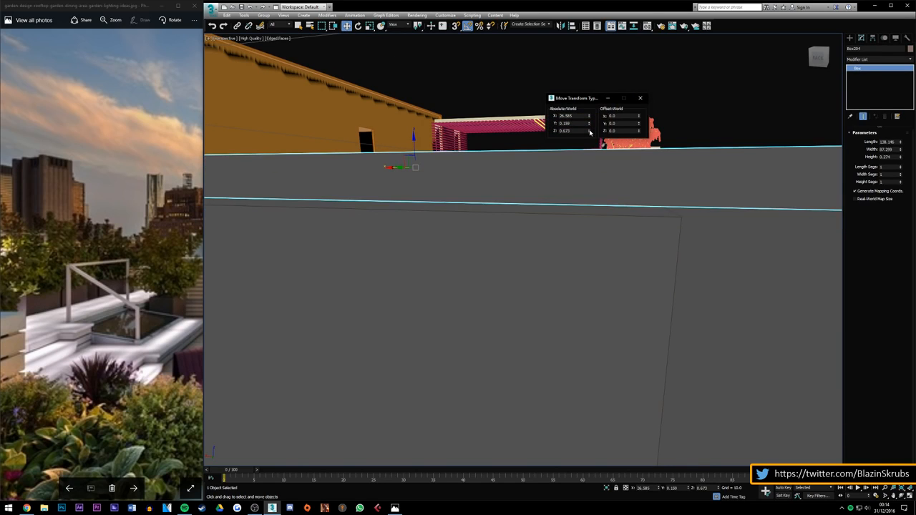
pyautogui.click(590, 132)
pyautogui.doubleClick(569, 131)
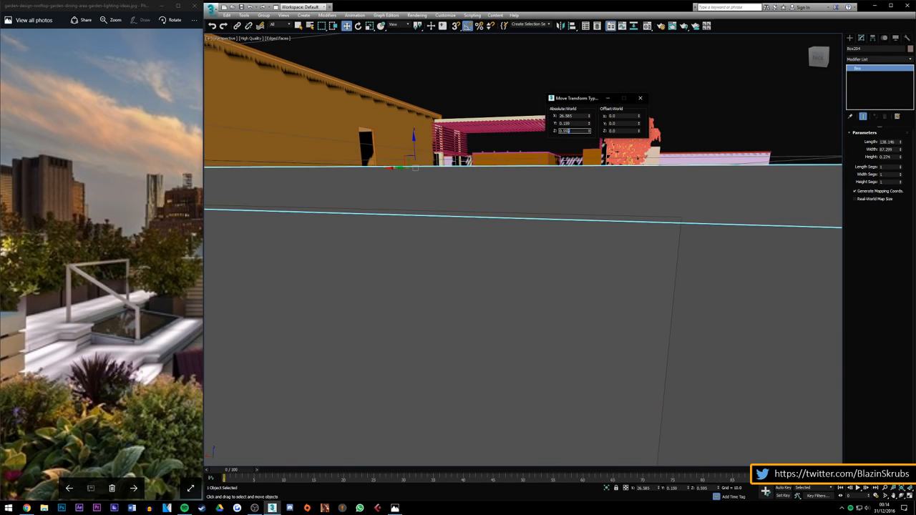
pyautogui.write('0.6')
pyautogui.press('Return')
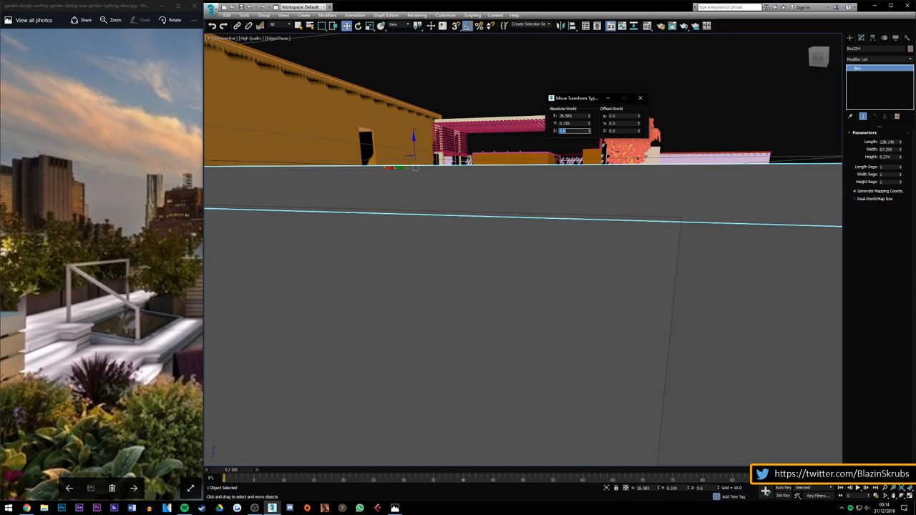
pyautogui.write('0.2')
pyautogui.press('Return')
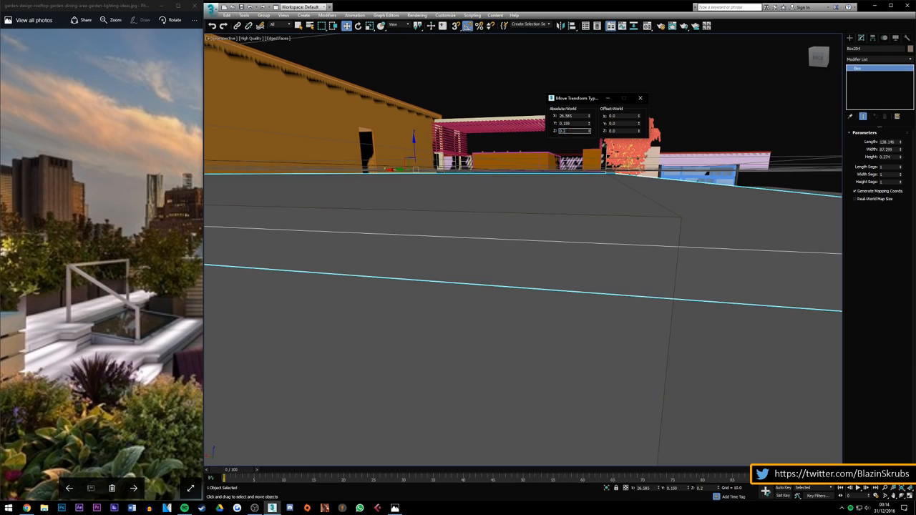
pyautogui.press('Return')
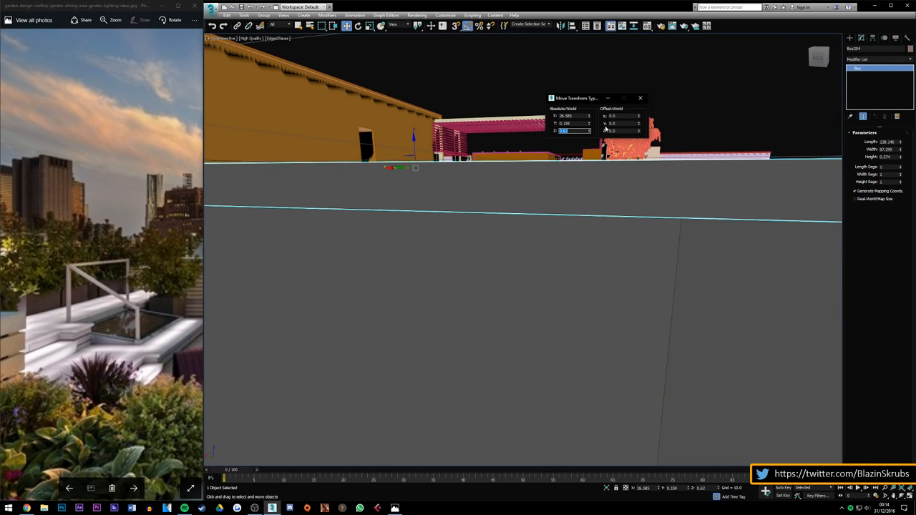
pyautogui.click(641, 98)
pyautogui.click(645, 86)
pyautogui.scroll(-2, 458, 229)
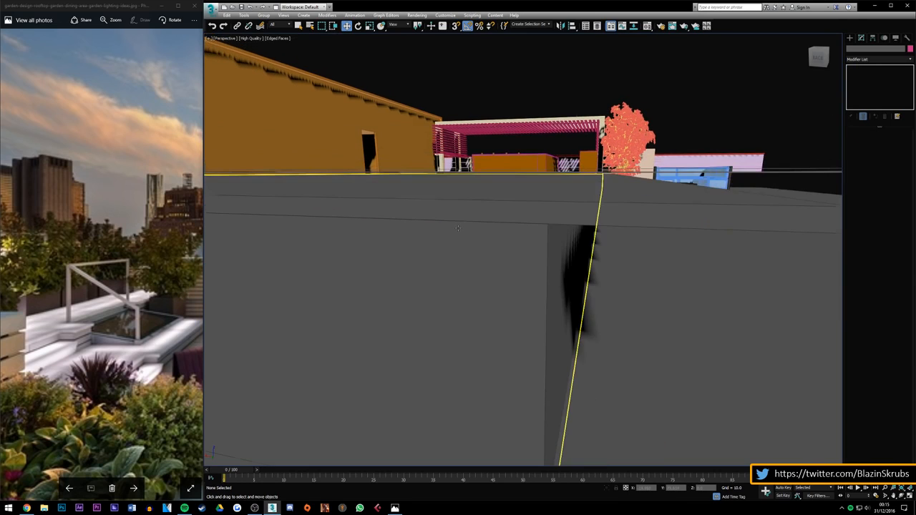
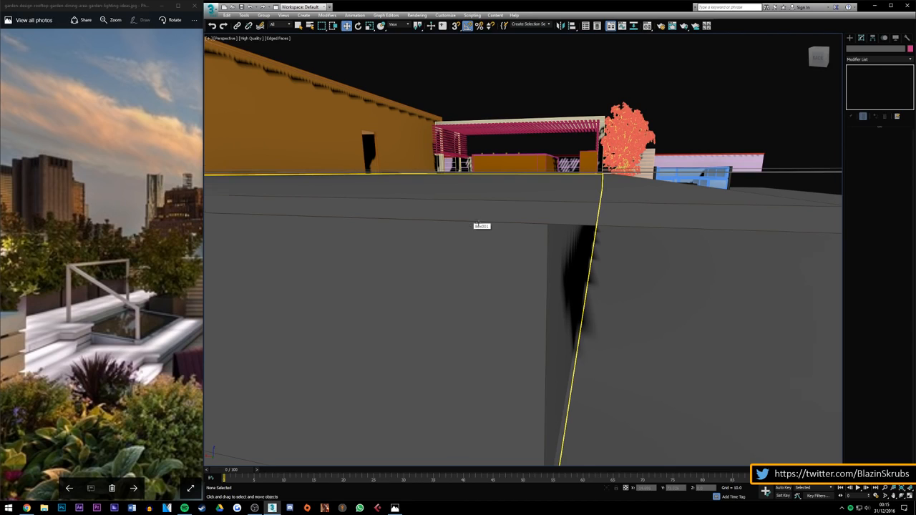
# Step: Create a box about 24.4 long, 7.4 wide and 5.9 high along the raised floor's edge near the potted tree
pyautogui.scroll(-4, 477, 224)
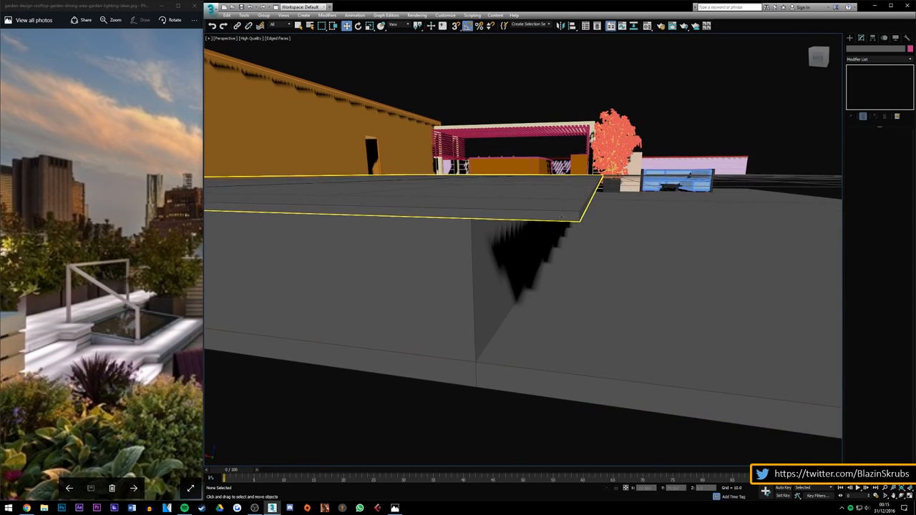
pyautogui.click(562, 216)
pyautogui.moveTo(818, 53); pyautogui.dragTo(812, 60)
pyautogui.click(849, 37)
pyautogui.click(865, 81)
pyautogui.keyDown('alt'); pyautogui.moveTo(597, 293); pyautogui.dragTo(551, 302, button='middle'); pyautogui.keyUp('alt')
pyautogui.scroll(-2, 550, 302)
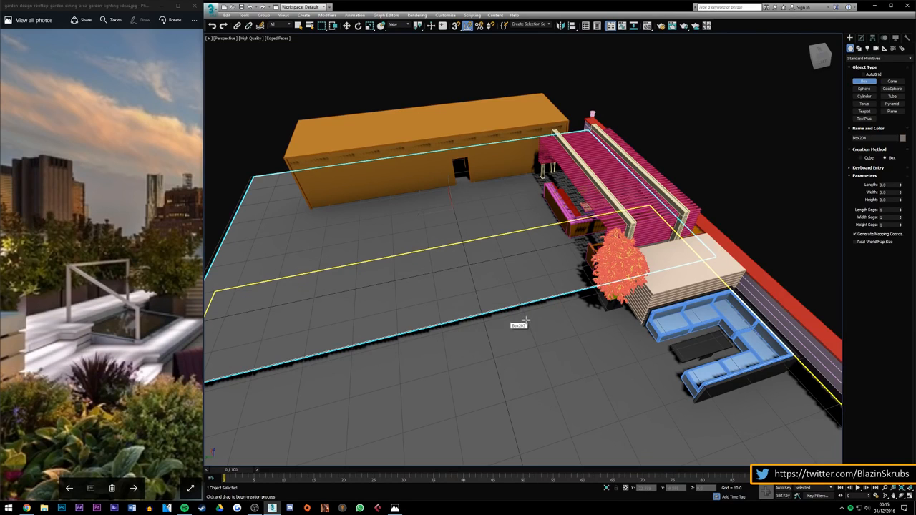
pyautogui.moveTo(495, 333); pyautogui.dragTo(588, 290)
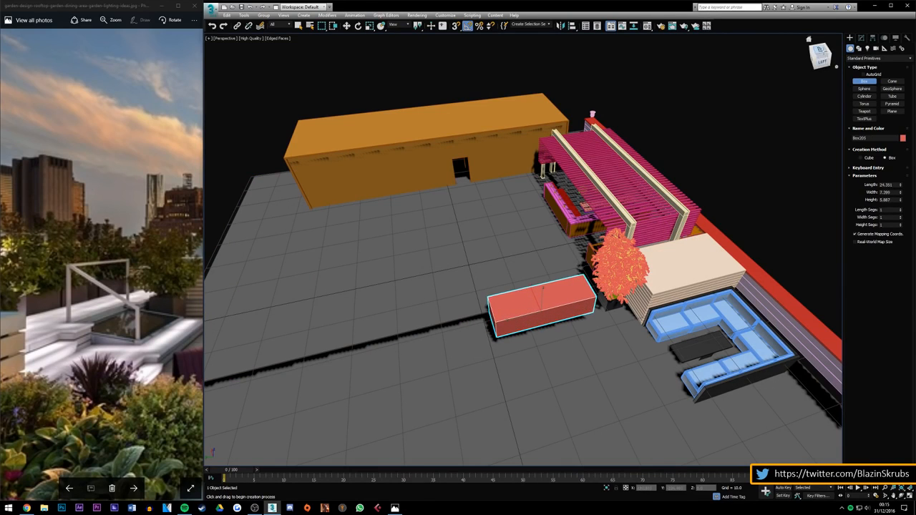
# Step: Lower the red box along Z into the lower floor and set its height to 6.77
pyautogui.keyDown('alt'); pyautogui.moveTo(581, 263); pyautogui.dragTo(612, 214, button='middle'); pyautogui.keyUp('alt')
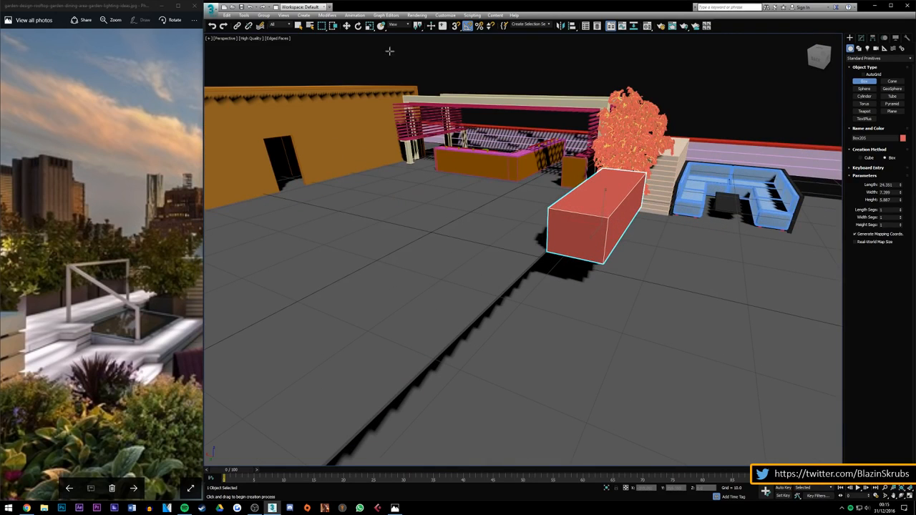
pyautogui.click(347, 25)
pyautogui.moveTo(604, 204); pyautogui.dragTo(610, 240)
pyautogui.click(862, 38)
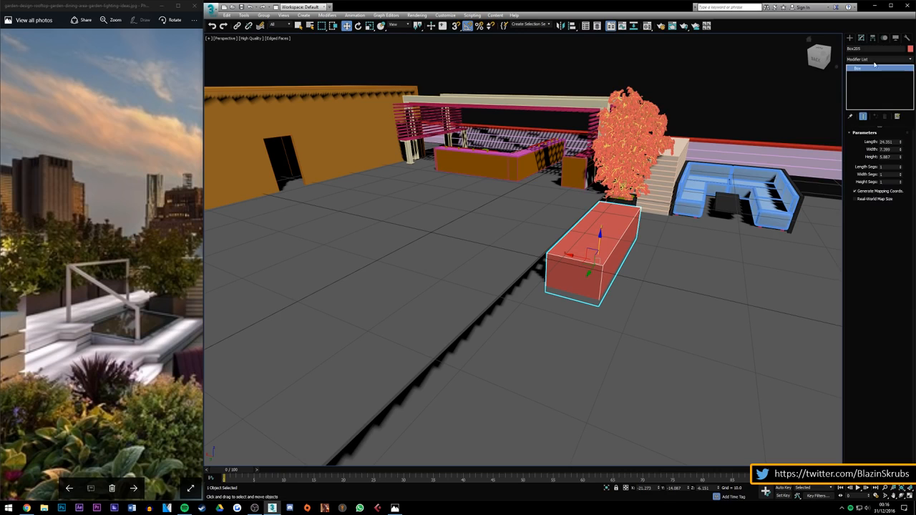
pyautogui.moveTo(900, 158); pyautogui.dragTo(902, 153)
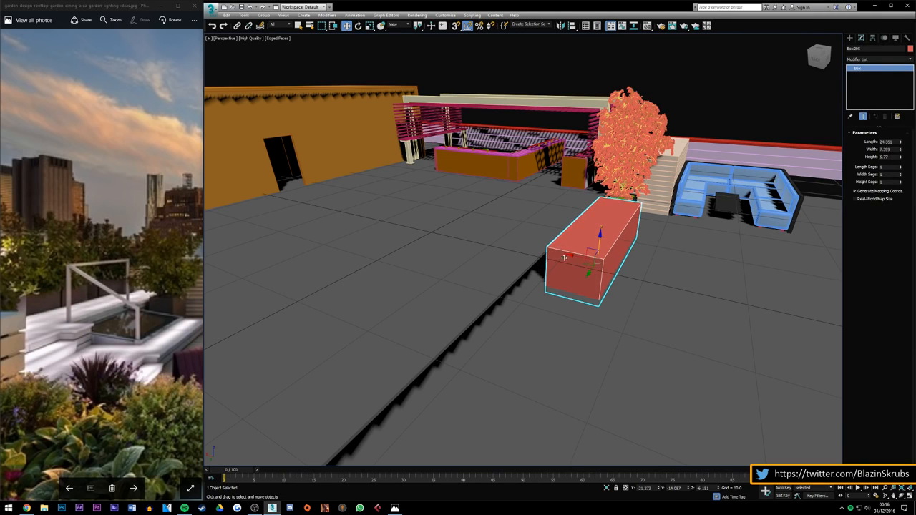
# Step: Move the red box along X so it straddles the overhanging edge of the raised floor
pyautogui.moveTo(573, 257); pyautogui.dragTo(538, 250)
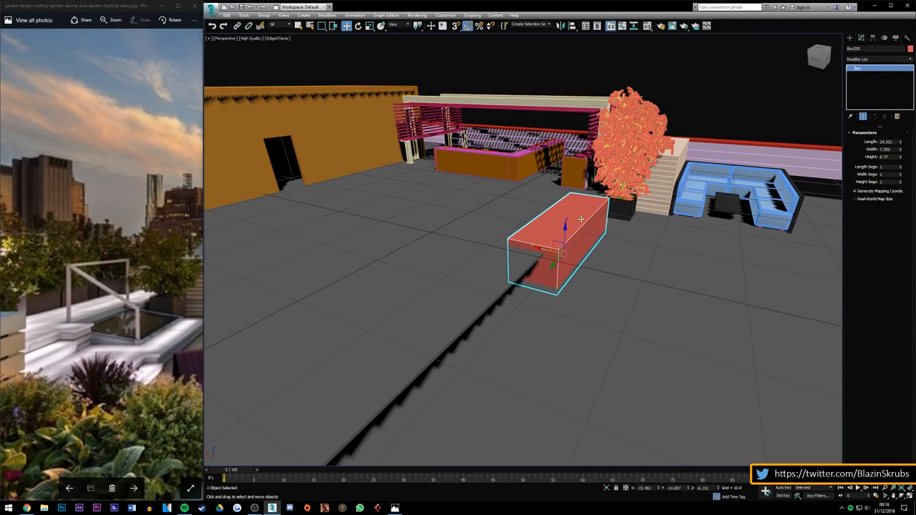
pyautogui.moveTo(819, 55)
pyautogui.mouseDown()
pyautogui.moveTo(792, 68)
pyautogui.moveTo(803, 66)
pyautogui.moveTo(794, 76)
pyautogui.mouseUp()
pyautogui.scroll(-4, 474, 390)
pyautogui.scroll(4, 486, 396)
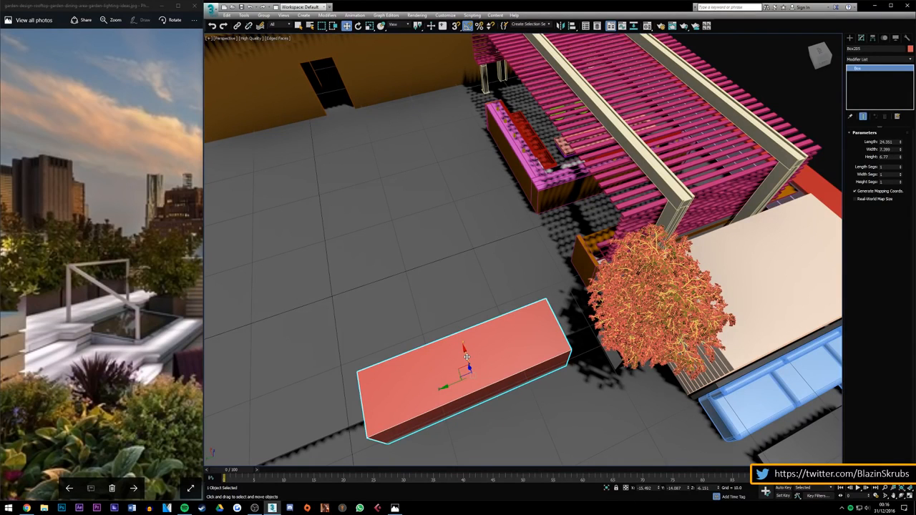
# Step: Copy the red box along Y to a second spot on the raised floor's edge, leaving a gap between the two
pyautogui.moveTo(820, 56); pyautogui.dragTo(795, 73)
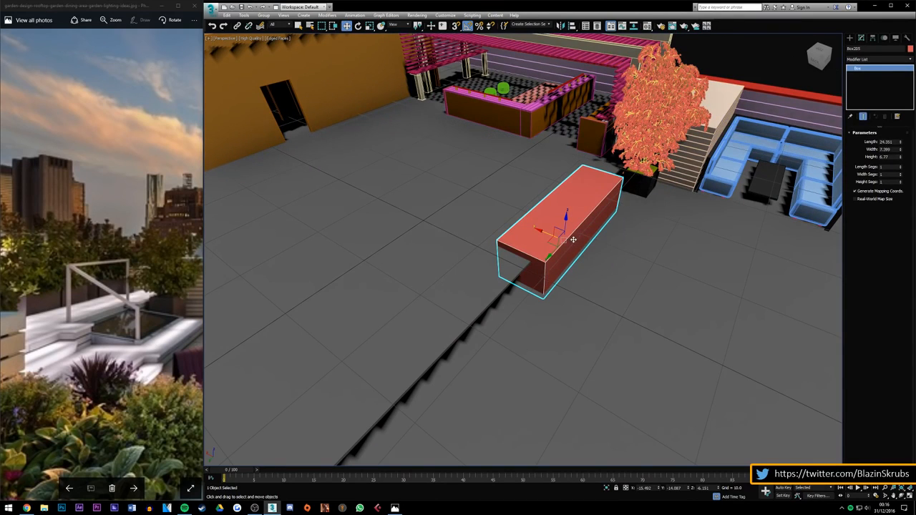
pyautogui.scroll(-2, 573, 239)
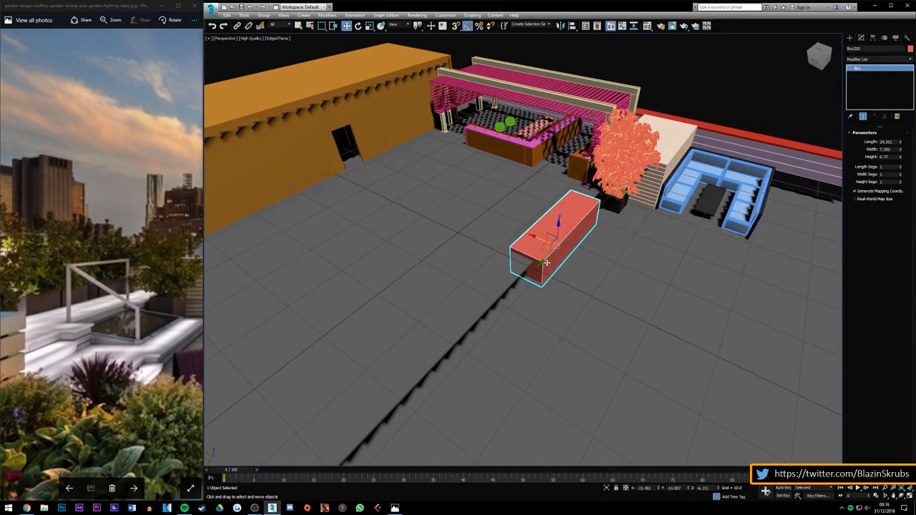
pyautogui.keyDown('shift'); pyautogui.moveTo(548, 261); pyautogui.dragTo(441, 350); pyautogui.keyUp('shift')
pyautogui.press('Return')
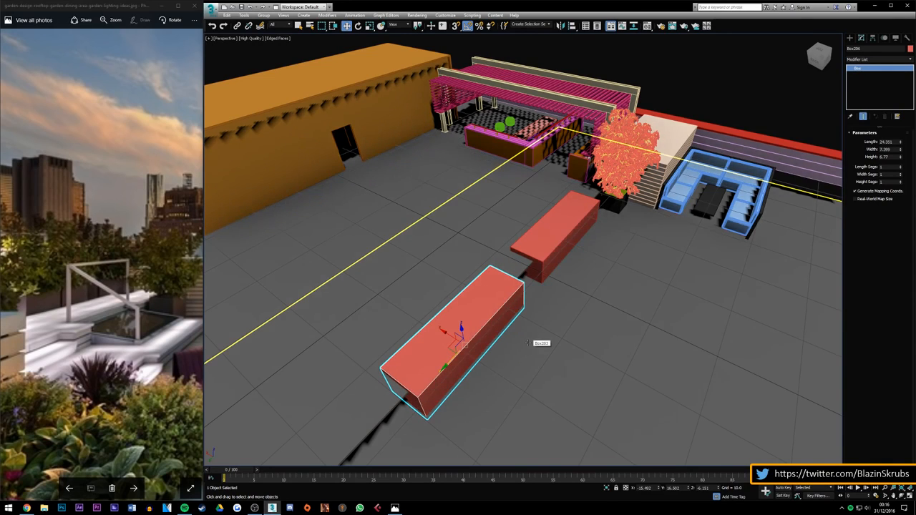
# Step: Subtract both red boxes from the thin overhanging floor slab with a ProBoolean
pyautogui.click(541, 255)
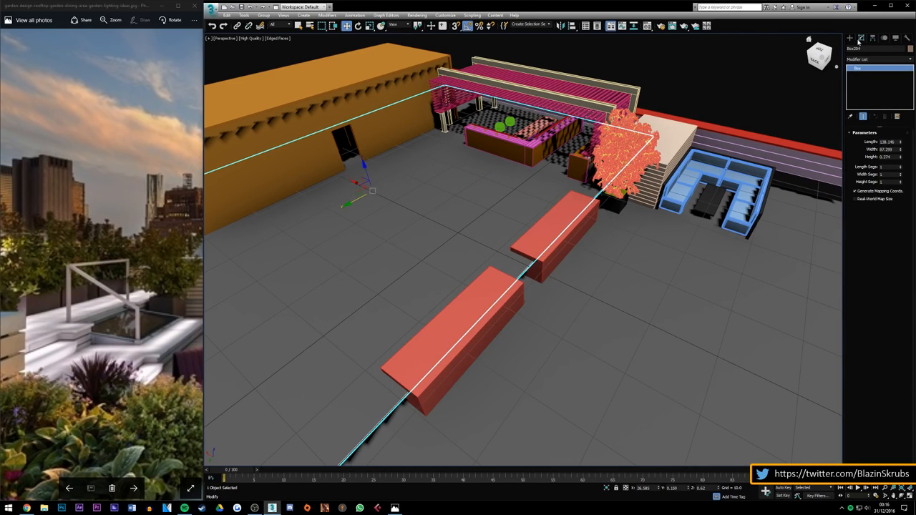
pyautogui.click(850, 37)
pyautogui.click(870, 58)
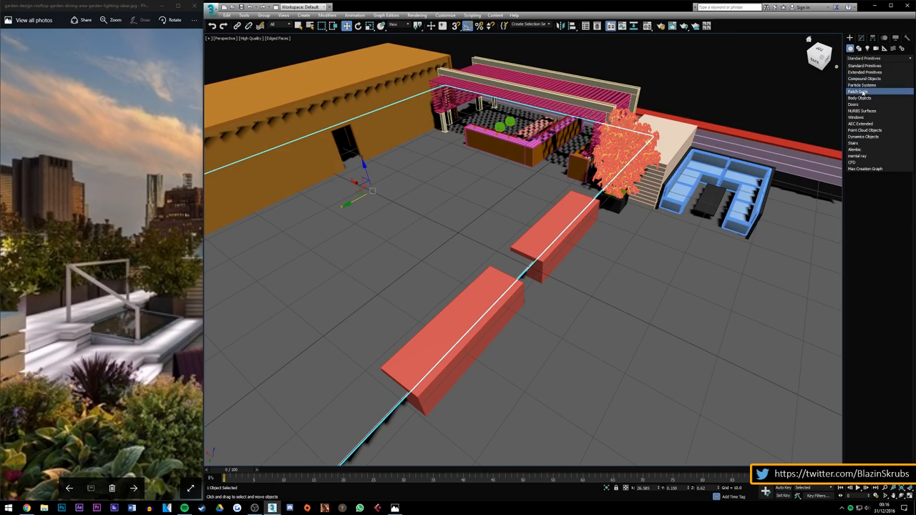
pyautogui.click(864, 78)
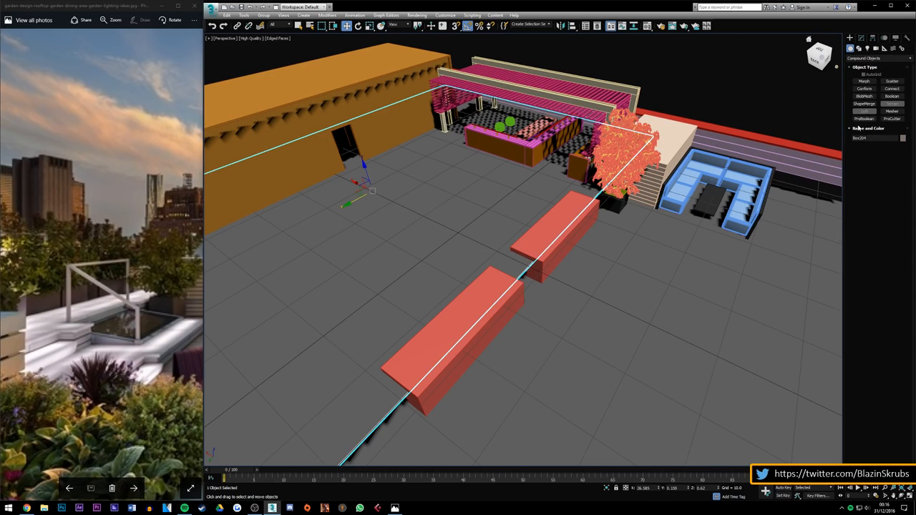
pyautogui.click(865, 118)
pyautogui.click(877, 156)
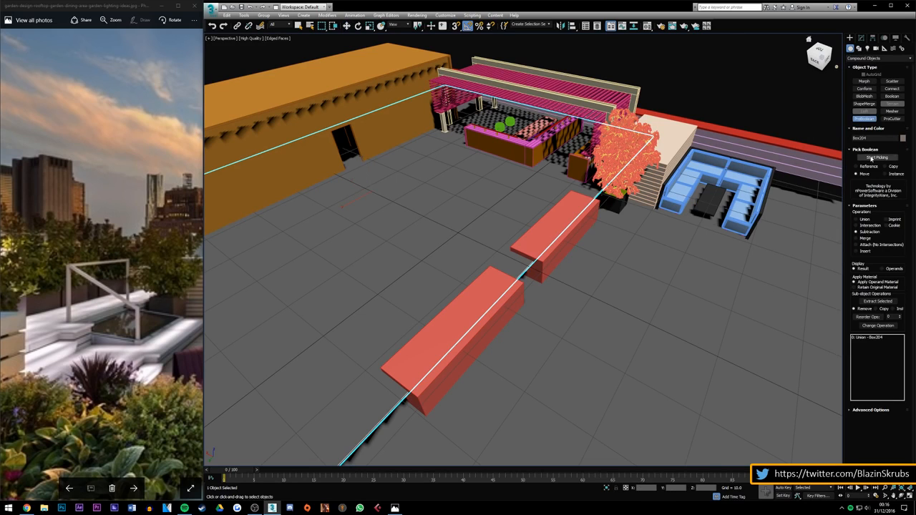
pyautogui.click(555, 249)
pyautogui.click(451, 336)
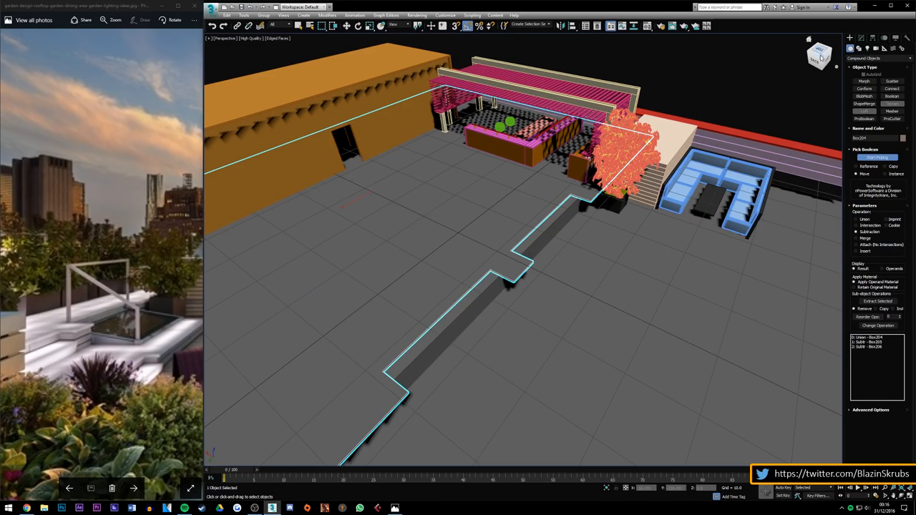
pyautogui.moveTo(821, 57); pyautogui.dragTo(827, 49)
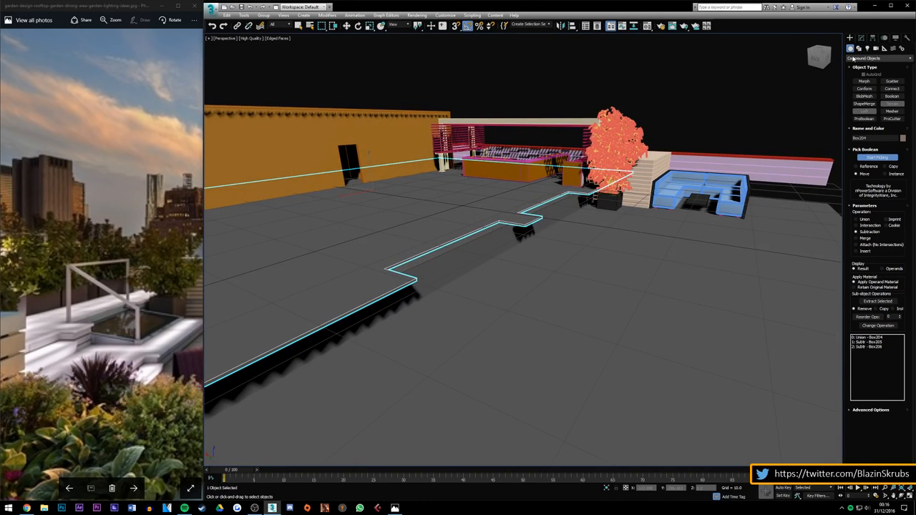
pyautogui.click(346, 25)
pyautogui.click(583, 104)
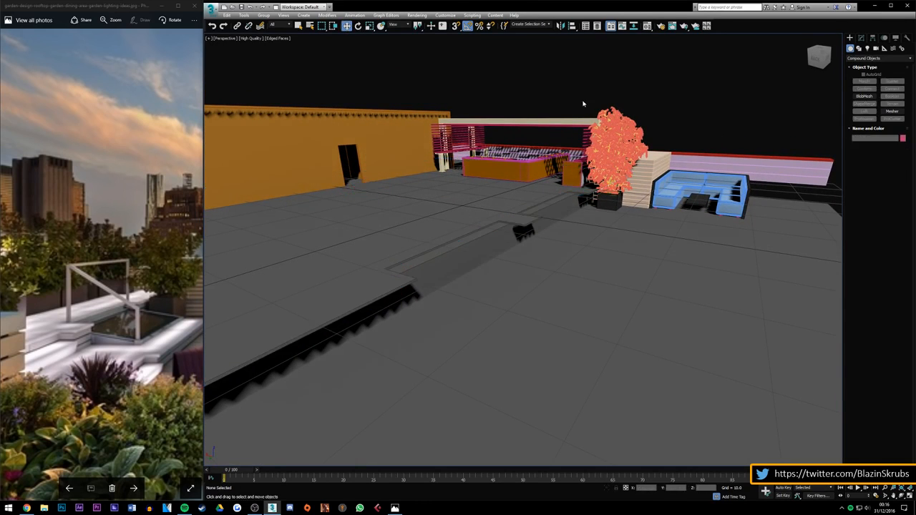
# Step: Move the base box beneath the raised slab back along X to about 31.39 so it clears the two cut-outs
pyautogui.scroll(4, 511, 238)
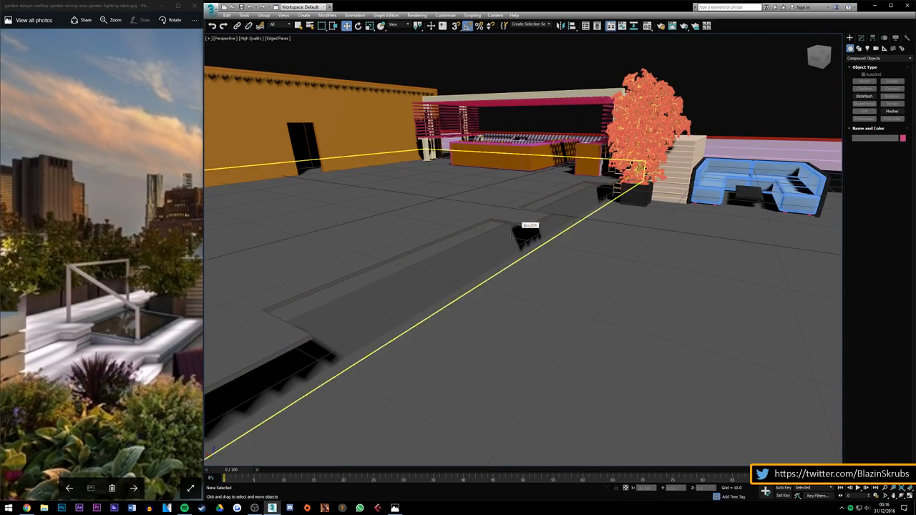
pyautogui.scroll(-3, 511, 239)
pyautogui.click(476, 263)
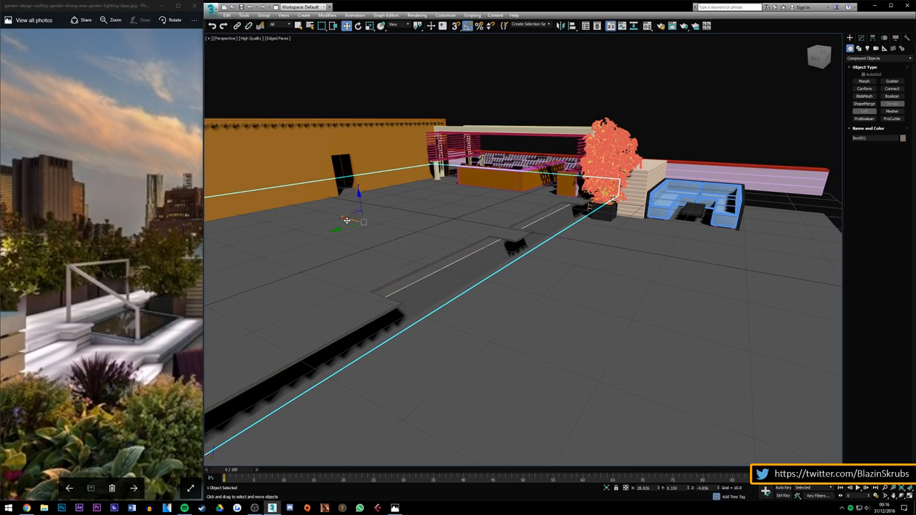
pyautogui.moveTo(347, 220); pyautogui.dragTo(341, 218)
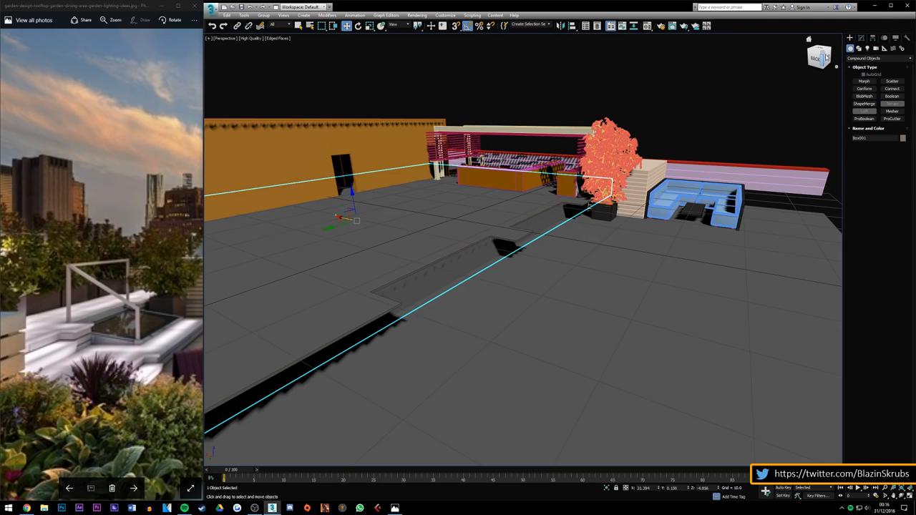
pyautogui.moveTo(820, 59); pyautogui.dragTo(827, 56)
pyautogui.keyDown('alt'); pyautogui.moveTo(362, 217); pyautogui.dragTo(379, 202, button='middle'); pyautogui.keyUp('alt')
pyautogui.scroll(6, 562, 208)
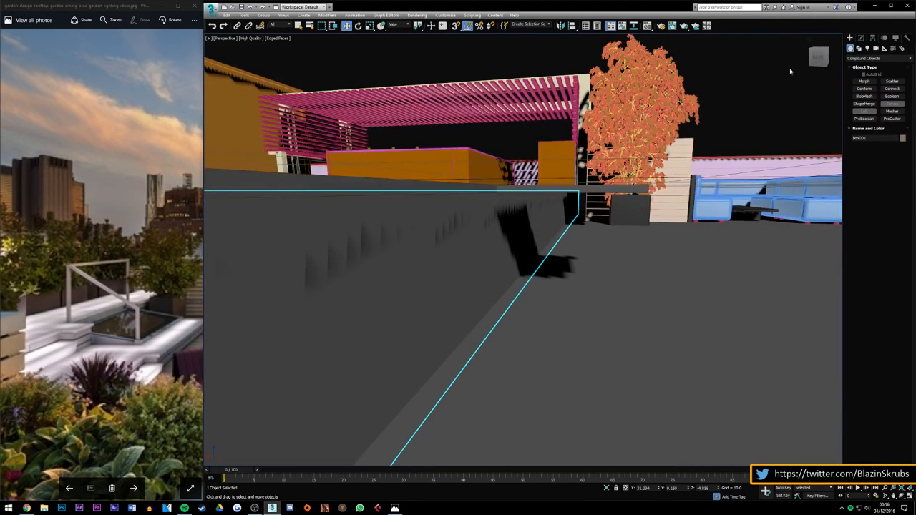
pyautogui.scroll(3, 523, 250)
pyautogui.keyDown('alt'); pyautogui.moveTo(523, 249); pyautogui.dragTo(485, 309, button='middle'); pyautogui.keyUp('alt')
pyautogui.scroll(-6, 468, 284)
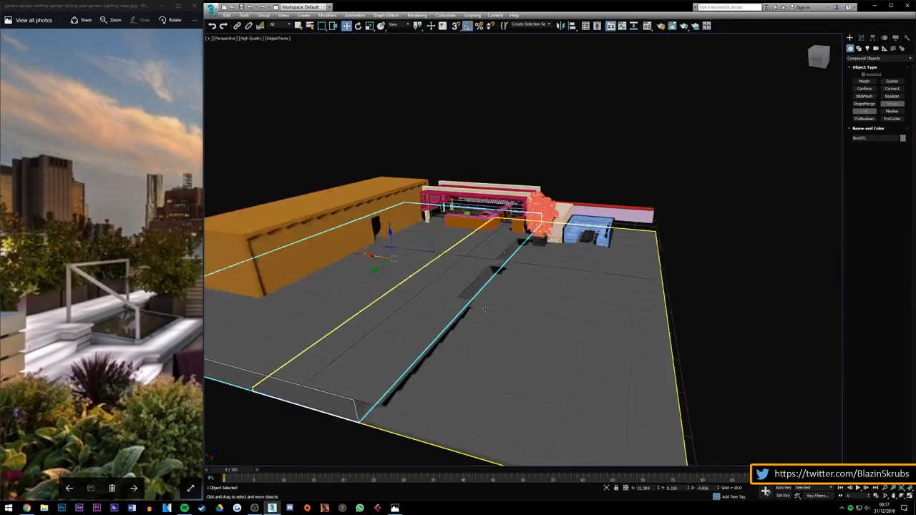
pyautogui.scroll(2, 485, 310)
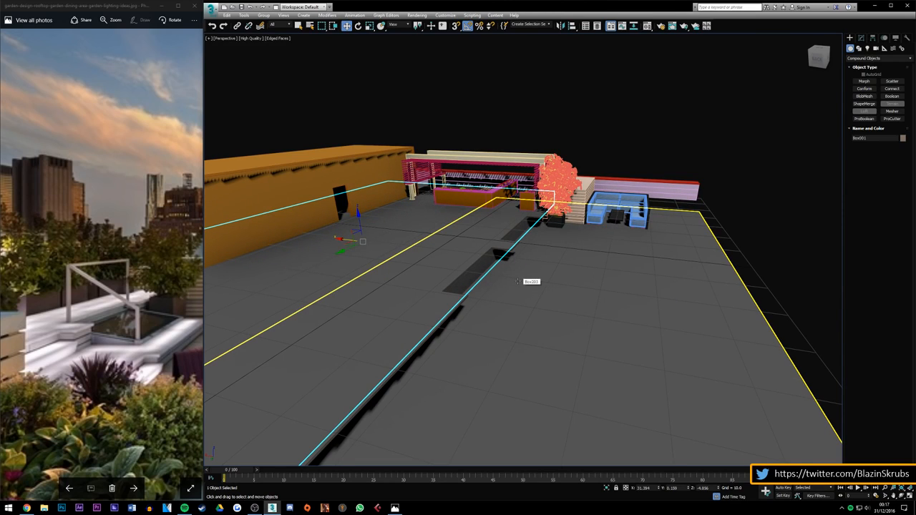
pyautogui.click(586, 168)
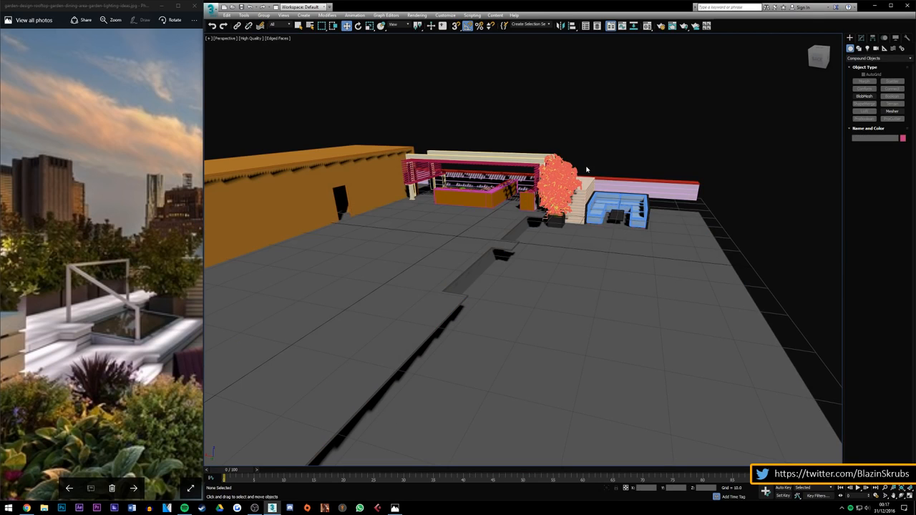
pyautogui.scroll(2, 485, 292)
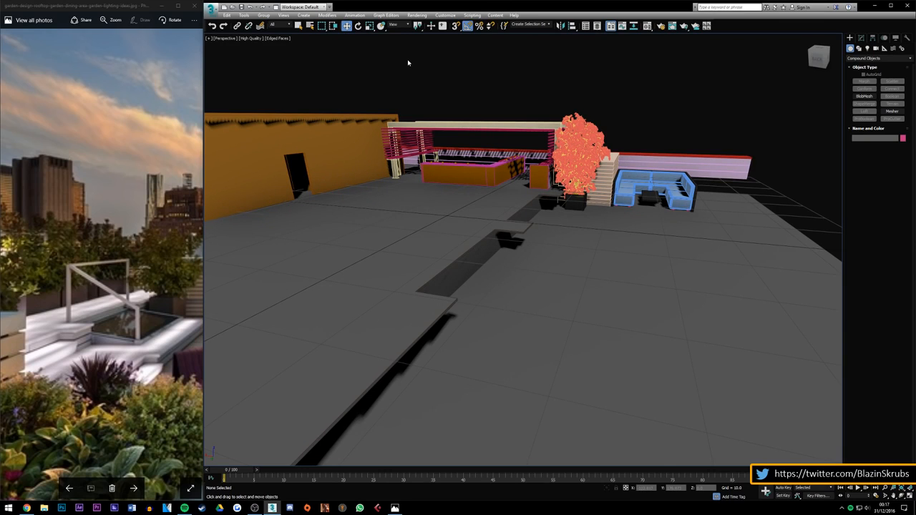
pyautogui.rightClick(408, 71)
pyautogui.moveTo(741, 306); pyautogui.dragTo(700, 139)
pyautogui.moveTo(145, 47); pyautogui.dragTo(147, 47)
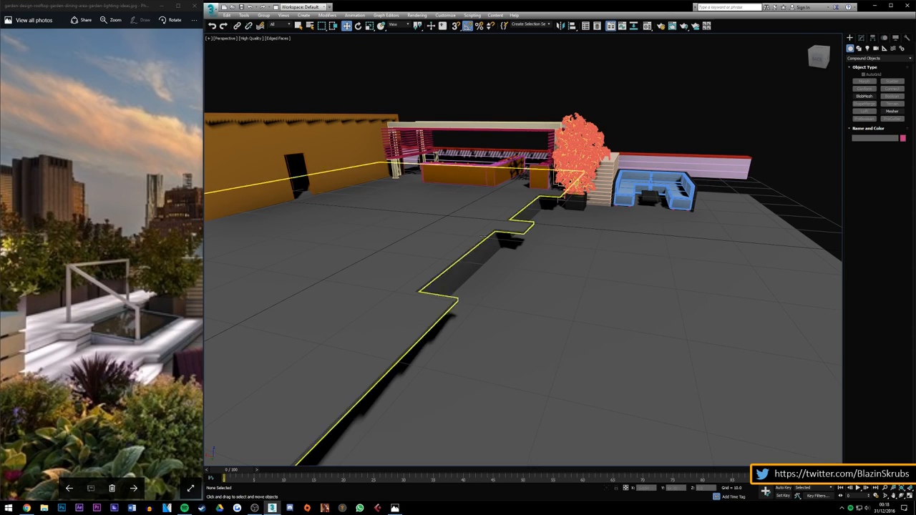
# Step: Copy the raised floor's base box along X past the slab's edge and reduce it to 31.774 long and 10.27 wide
pyautogui.click(469, 267)
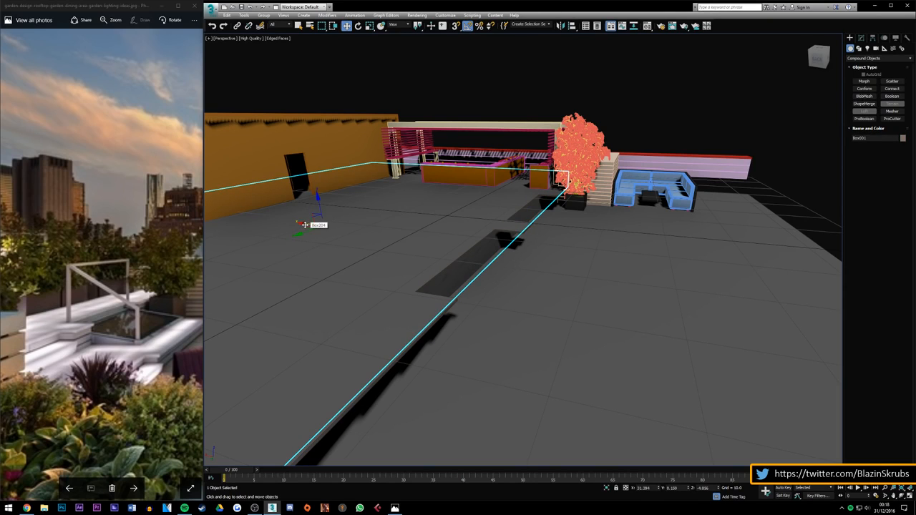
pyautogui.moveTo(304, 224)
pyautogui.keyDown('shift'); pyautogui.mouseDown()
pyautogui.moveTo(497, 249)
pyautogui.moveTo(511, 249)
pyautogui.moveTo(527, 229)
pyautogui.mouseUp(); pyautogui.keyUp('shift')
pyautogui.press('Return')
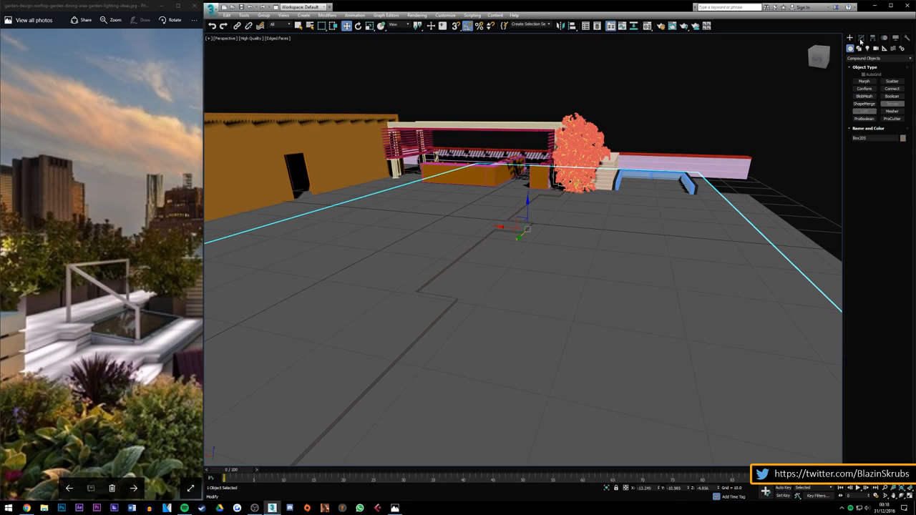
pyautogui.click(861, 40)
pyautogui.moveTo(898, 148); pyautogui.dragTo(897, 163)
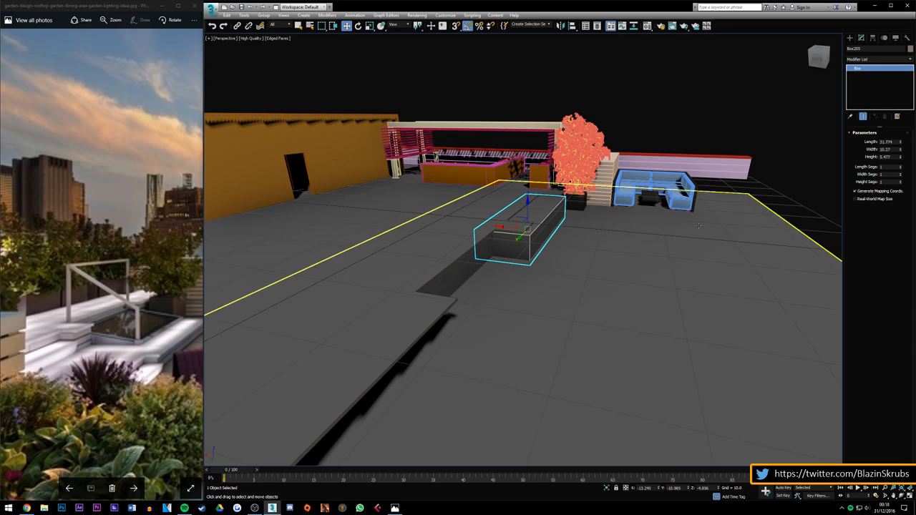
# Step: Move the copied base box along Y to the slab's tab between the cut-outs and shorten it to about 3.5 long
pyautogui.scroll(3, 536, 241)
pyautogui.moveTo(815, 58); pyautogui.dragTo(387, 227)
pyautogui.keyDown('alt'); pyautogui.moveTo(387, 226); pyautogui.dragTo(409, 236, button='middle'); pyautogui.keyUp('alt')
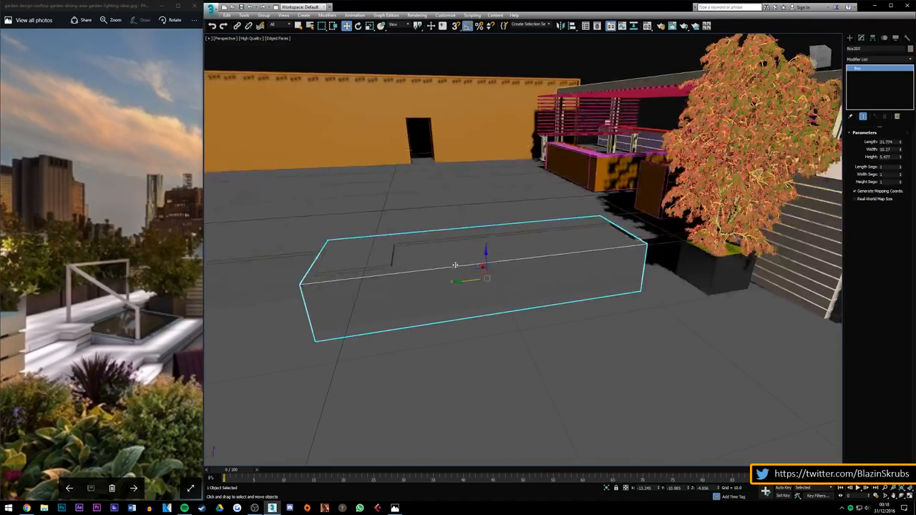
pyautogui.moveTo(464, 282); pyautogui.dragTo(332, 298)
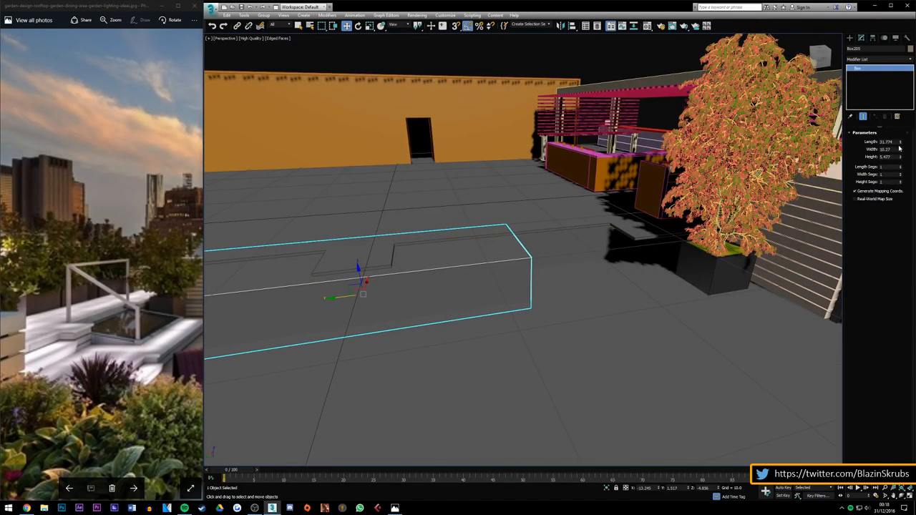
pyautogui.moveTo(900, 142); pyautogui.dragTo(881, 169)
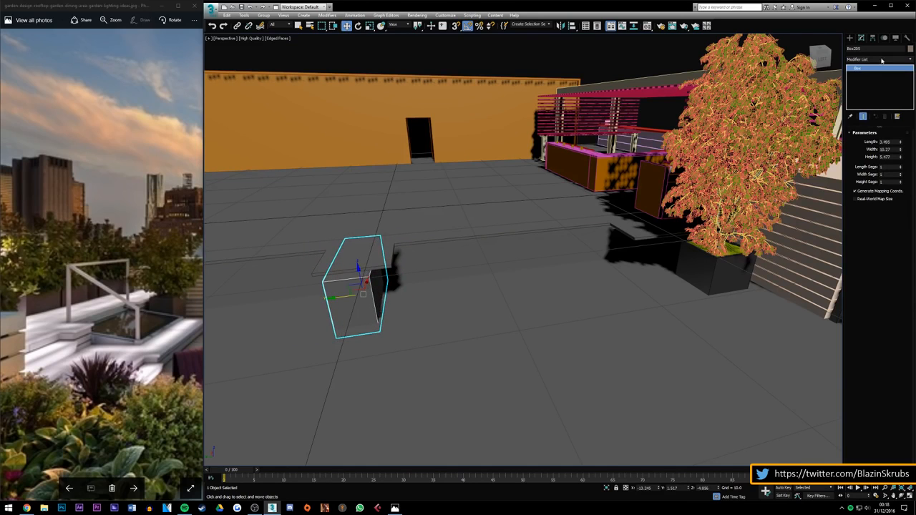
# Step: Set the small box's length to 4.879 and shift it along Y and X until it sits under the projecting tab
pyautogui.moveTo(820, 56); pyautogui.dragTo(791, 59)
pyautogui.keyDown('alt'); pyautogui.moveTo(387, 226); pyautogui.dragTo(378, 230, button='middle'); pyautogui.keyUp('alt')
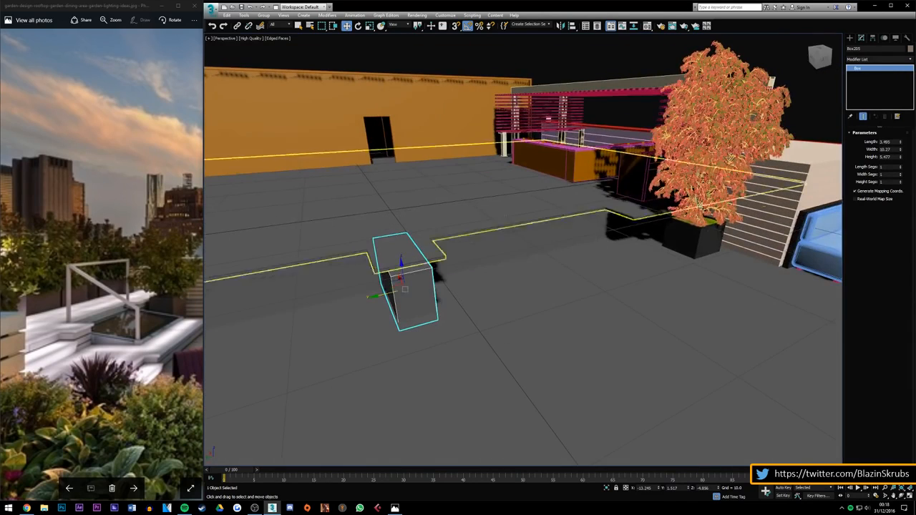
pyautogui.scroll(3, 412, 280)
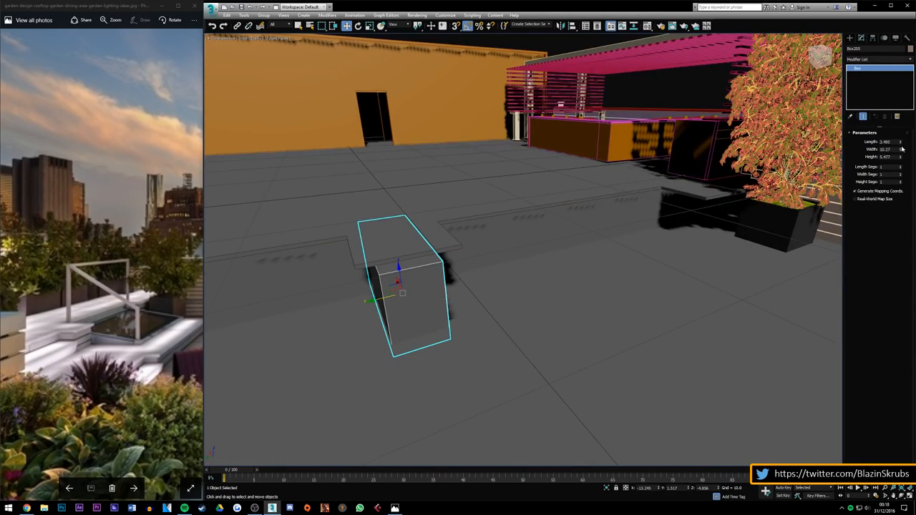
pyautogui.moveTo(901, 142); pyautogui.dragTo(905, 124)
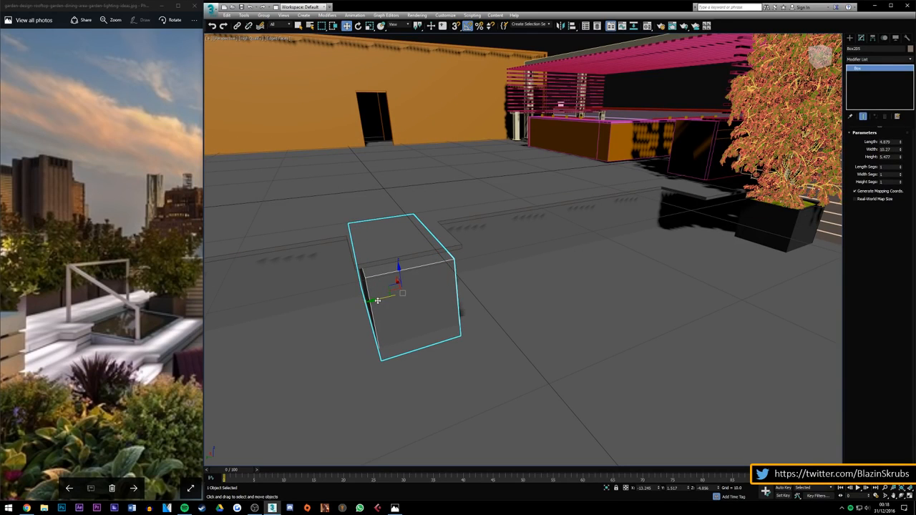
pyautogui.moveTo(377, 301); pyautogui.dragTo(381, 300)
pyautogui.moveTo(820, 54); pyautogui.dragTo(709, 102)
pyautogui.moveTo(515, 234); pyautogui.dragTo(495, 233)
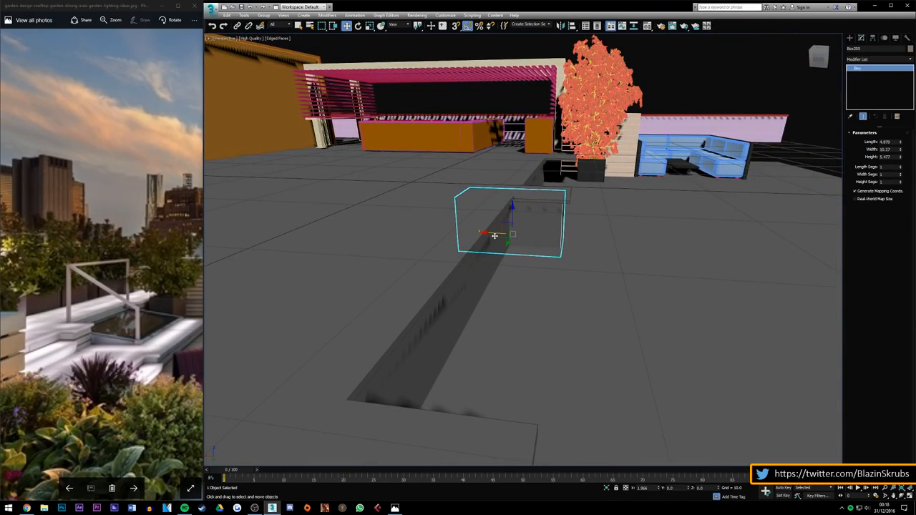
pyautogui.click(755, 69)
# Step: Examine the fit of the support box beneath the slab's projecting tab from several angles
pyautogui.moveTo(817, 55); pyautogui.dragTo(380, 211)
pyautogui.keyDown('alt'); pyautogui.moveTo(381, 211); pyautogui.dragTo(344, 250, button='middle'); pyautogui.keyUp('alt')
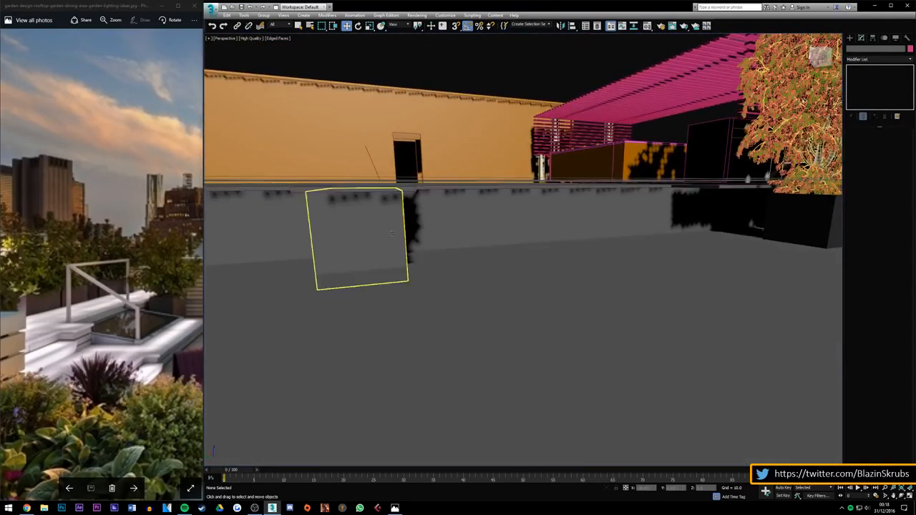
pyautogui.click(344, 250)
pyautogui.click(404, 61)
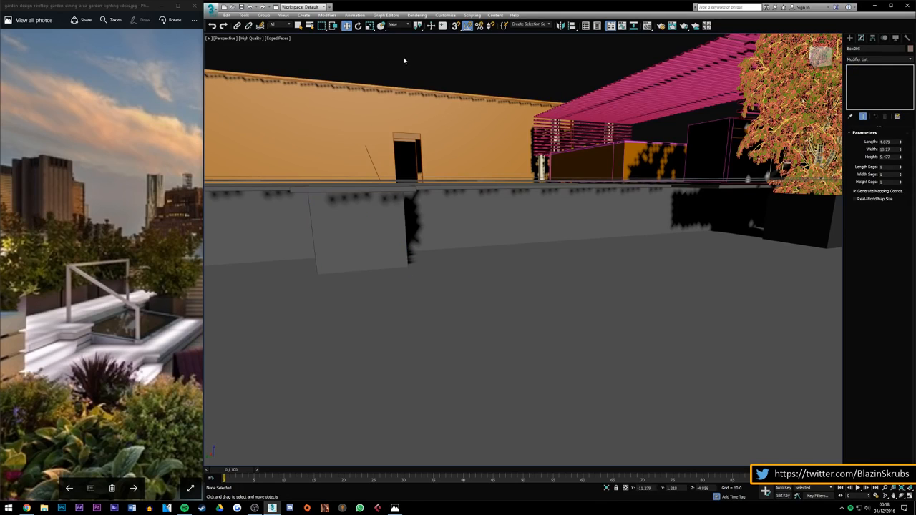
pyautogui.moveTo(822, 56); pyautogui.dragTo(823, 58)
pyautogui.keyDown('alt'); pyautogui.moveTo(364, 228); pyautogui.dragTo(439, 246, button='middle'); pyautogui.keyUp('alt')
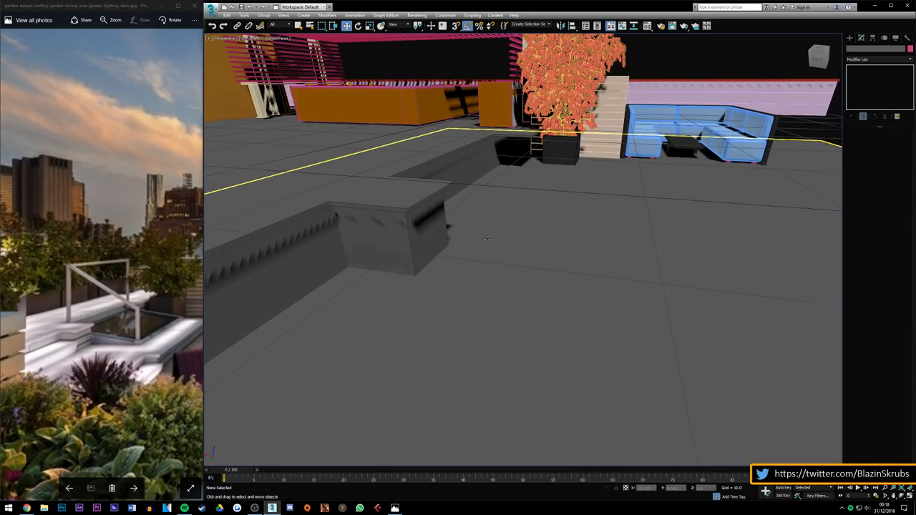
pyautogui.scroll(-5, 494, 240)
pyautogui.scroll(6, 498, 238)
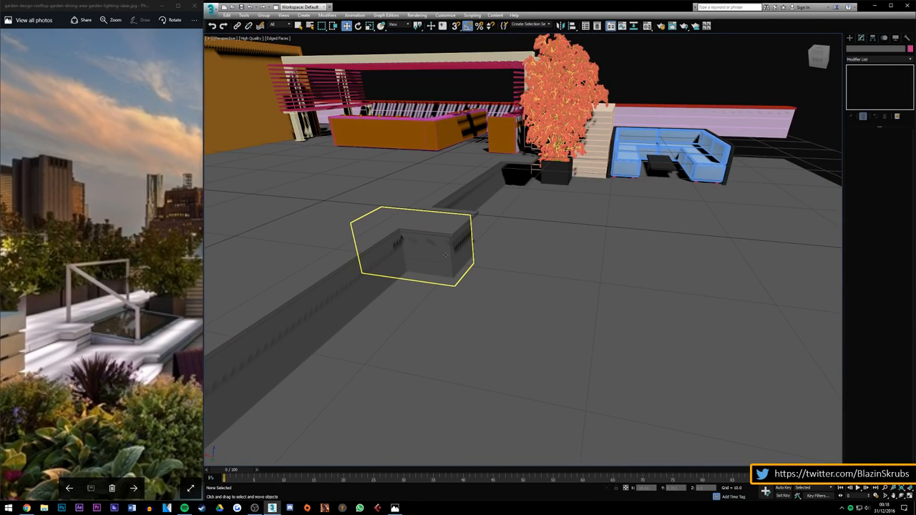
# Step: Copy the support box along Y to the end of the raised floor beside the potted tree
pyautogui.click(445, 254)
pyautogui.moveTo(405, 270)
pyautogui.keyDown('shift'); pyautogui.mouseDown()
pyautogui.moveTo(505, 200)
pyautogui.moveTo(497, 211)
pyautogui.mouseUp(); pyautogui.keyUp('shift')
pyautogui.press('Return')
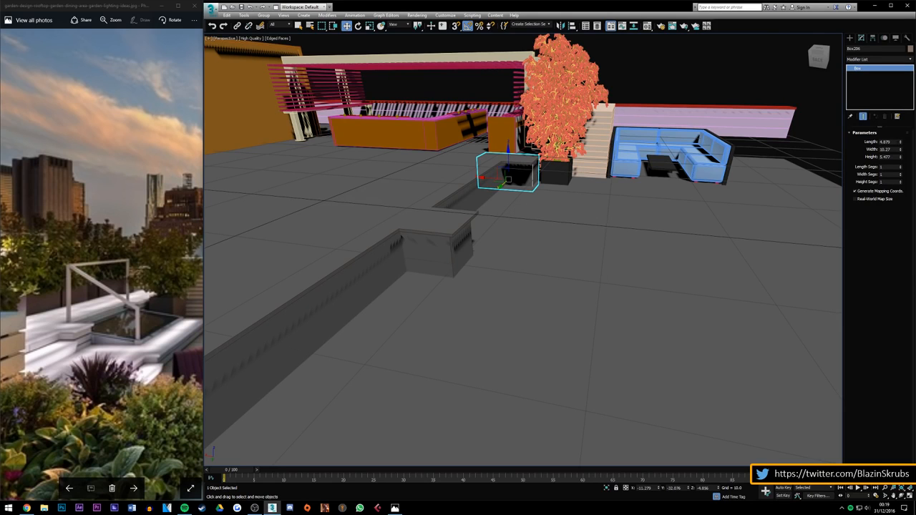
# Step: Set the copied support box's length to 38.562 and move it along Y to fit under the slab's end beside the stairs
pyautogui.moveTo(900, 141); pyautogui.dragTo(902, 50)
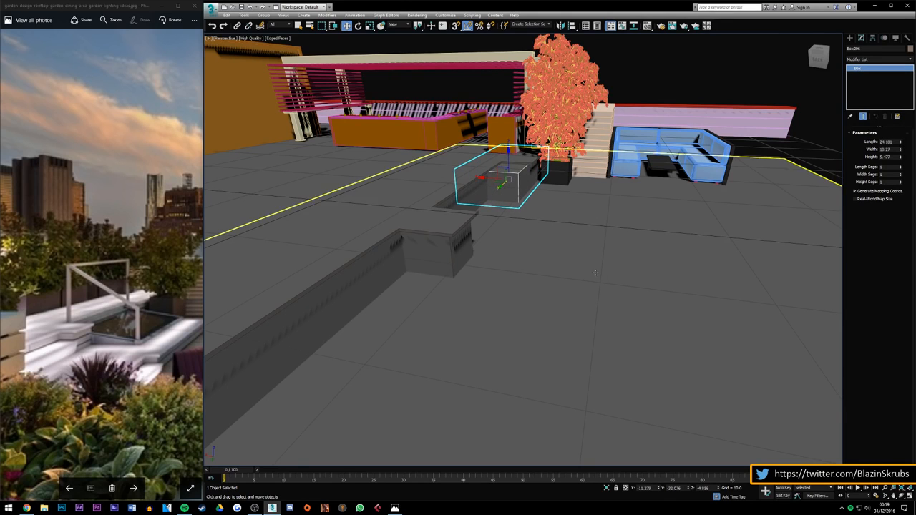
pyautogui.scroll(-3, 572, 286)
pyautogui.moveTo(818, 60); pyautogui.dragTo(780, 83)
pyautogui.keyDown('alt'); pyautogui.moveTo(537, 154); pyautogui.dragTo(533, 247, button='middle'); pyautogui.keyUp('alt')
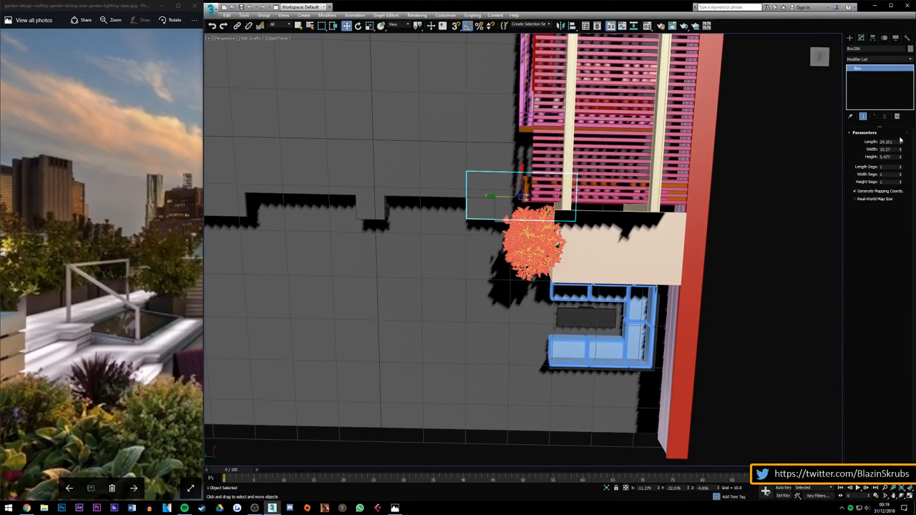
pyautogui.moveTo(900, 140); pyautogui.dragTo(900, 72)
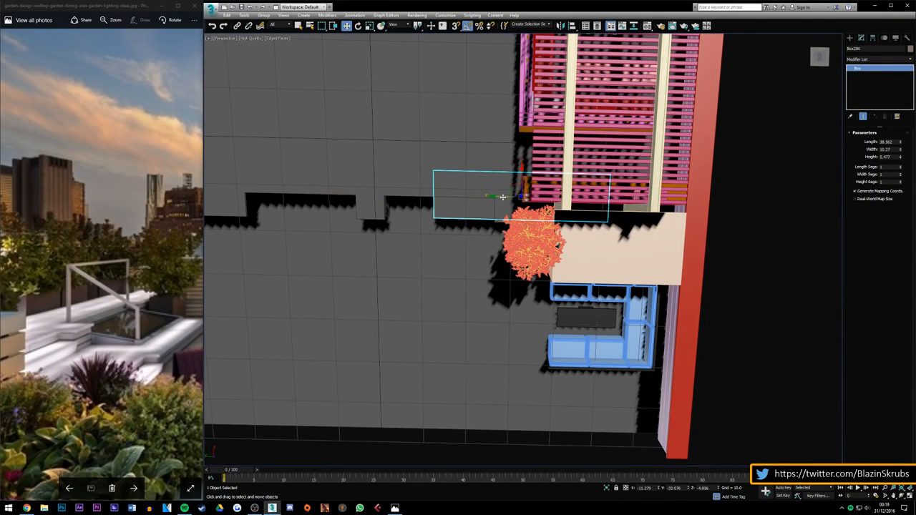
pyautogui.moveTo(502, 197); pyautogui.dragTo(568, 198)
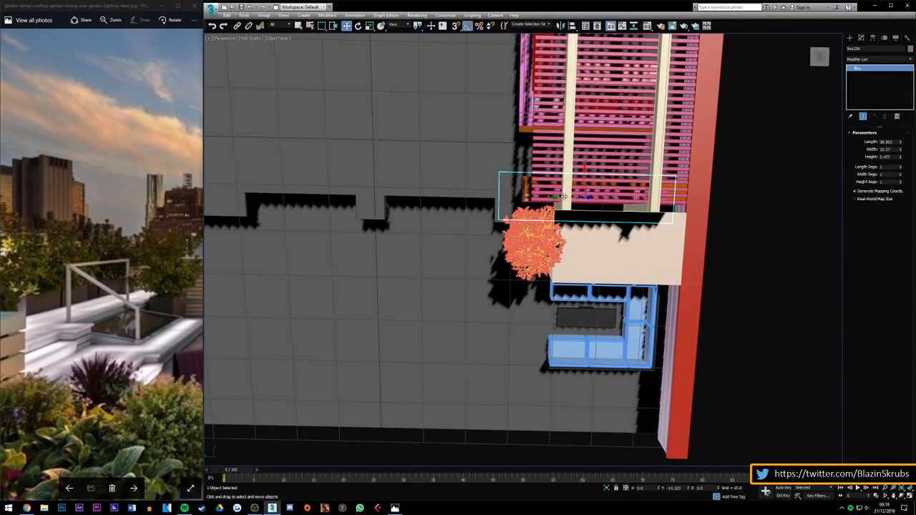
# Step: Examine the support boxes beneath the raised slab and the overall rooftop levels from several angles
pyautogui.click(738, 197)
pyautogui.moveTo(820, 55); pyautogui.dragTo(790, 13)
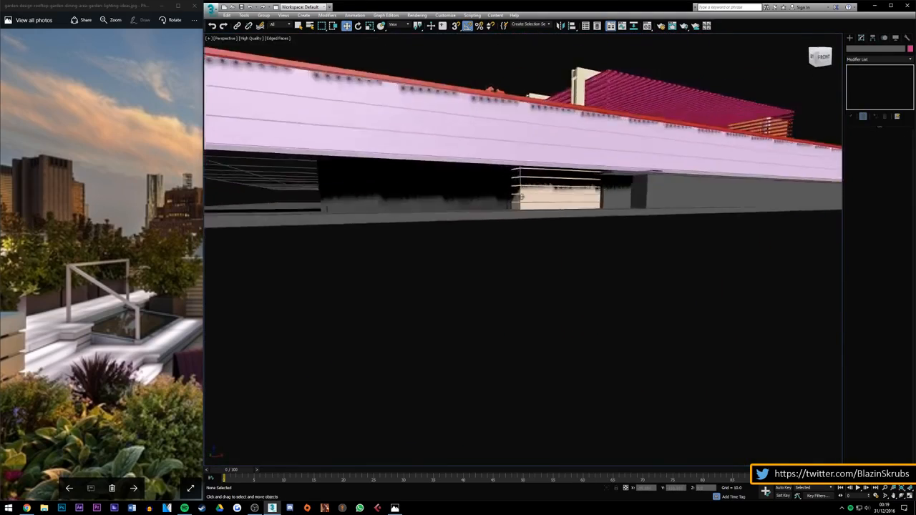
pyautogui.keyDown('alt'); pyautogui.moveTo(522, 197); pyautogui.dragTo(661, 229, button='middle'); pyautogui.keyUp('alt')
pyautogui.keyDown('alt'); pyautogui.moveTo(310, 288); pyautogui.dragTo(213, 450, button='middle'); pyautogui.keyUp('alt')
pyautogui.moveTo(522, 250)
pyautogui.keyDown('alt'); pyautogui.mouseDown(button='middle')
pyautogui.moveTo(552, 261)
pyautogui.moveTo(542, 239)
pyautogui.moveTo(503, 257)
pyautogui.moveTo(529, 251)
pyautogui.mouseUp(button='middle'); pyautogui.keyUp('alt')
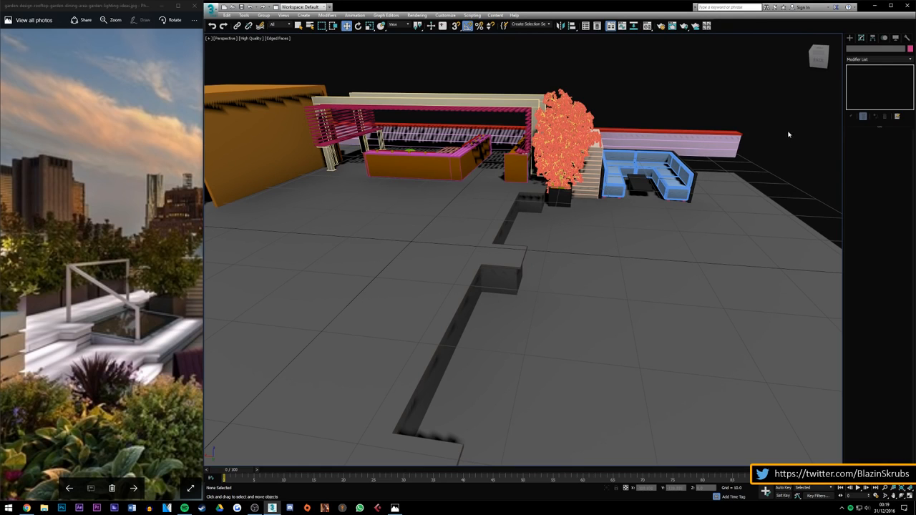
pyautogui.click(818, 60)
pyautogui.keyDown('alt'); pyautogui.moveTo(469, 179); pyautogui.dragTo(494, 214, button='middle'); pyautogui.keyUp('alt')
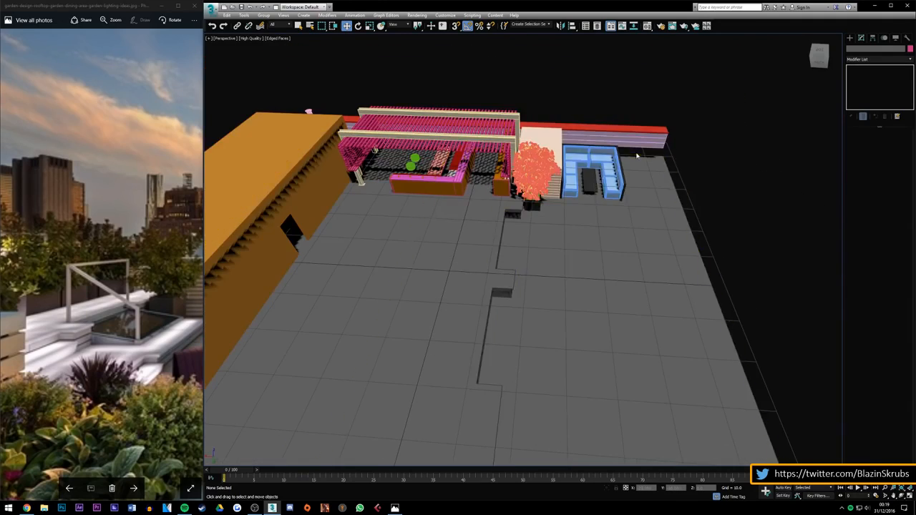
pyautogui.scroll(3, 579, 167)
pyautogui.keyDown('alt'); pyautogui.moveTo(801, 70); pyautogui.dragTo(720, 144, button='middle'); pyautogui.keyUp('alt')
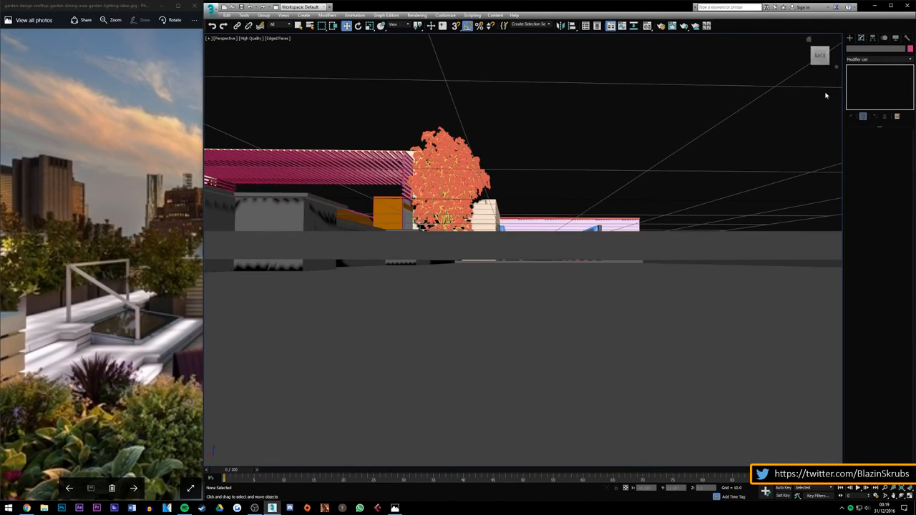
# Step: Select the stairs and seating area without the boundary wall and adjust their position on the lower floor
pyautogui.keyDown('alt'); pyautogui.moveTo(825, 95); pyautogui.dragTo(687, 193, button='middle'); pyautogui.keyUp('alt')
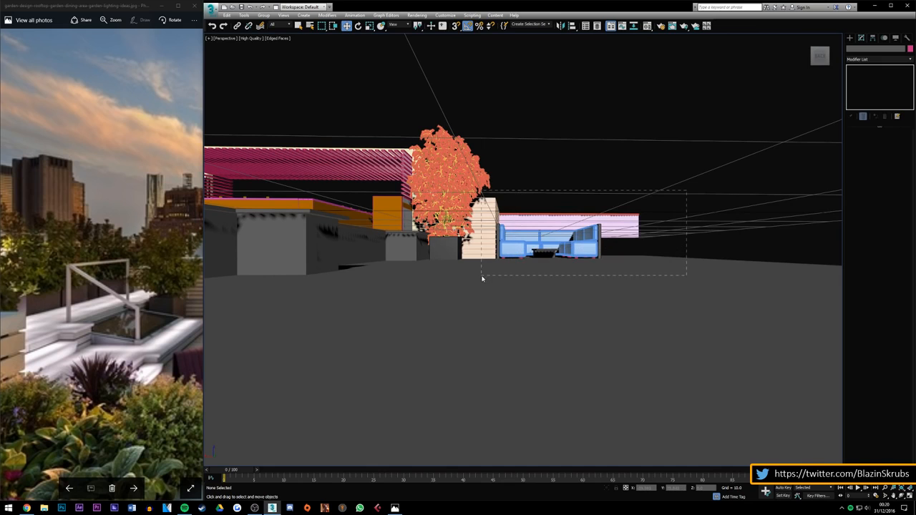
pyautogui.moveTo(489, 281); pyautogui.dragTo(488, 281)
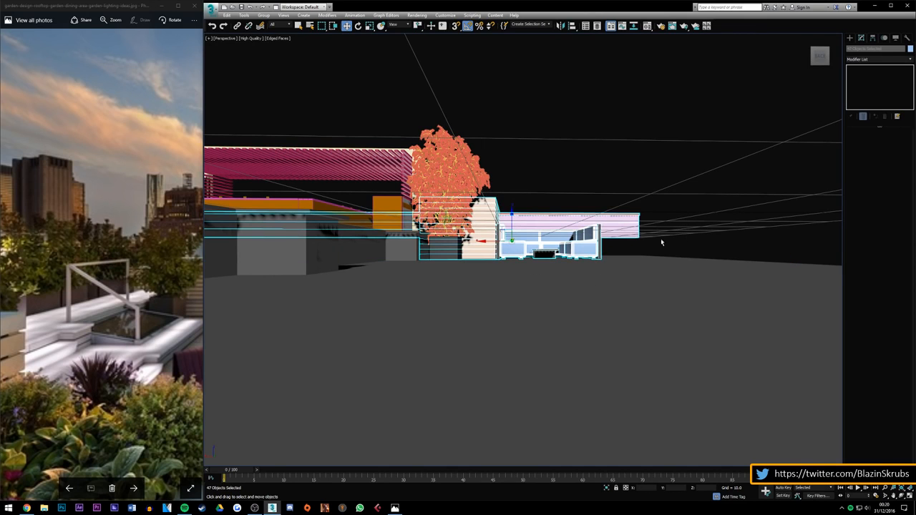
pyautogui.keyDown('alt'); pyautogui.moveTo(662, 242); pyautogui.dragTo(621, 187); pyautogui.keyUp('alt')
pyautogui.keyDown('alt'); pyautogui.moveTo(511, 232); pyautogui.dragTo(512, 314, button='middle'); pyautogui.keyUp('alt')
pyautogui.moveTo(499, 242); pyautogui.dragTo(512, 242)
pyautogui.moveTo(510, 242)
pyautogui.keyDown('alt'); pyautogui.mouseDown(button='middle')
pyautogui.moveTo(506, 208)
pyautogui.moveTo(511, 232)
pyautogui.mouseUp(button='middle'); pyautogui.keyUp('alt')
pyautogui.moveTo(820, 56)
pyautogui.mouseDown()
pyautogui.moveTo(852, 61)
pyautogui.moveTo(839, 54)
pyautogui.moveTo(850, 49)
pyautogui.moveTo(847, 63)
pyautogui.moveTo(821, 63)
pyautogui.mouseUp()
pyautogui.click(701, 121)
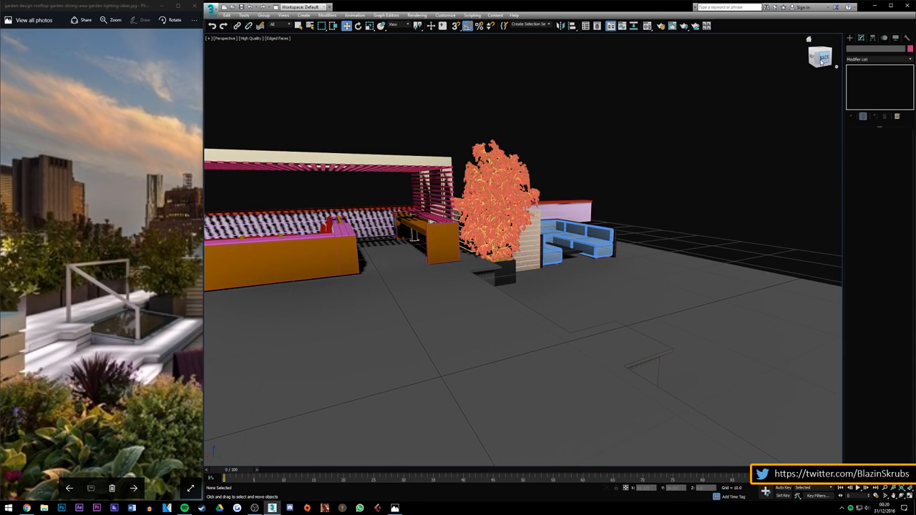
# Step: Copy the small support box along Y from beneath the projecting tab into the neighbouring recess of the raised slab
pyautogui.click(823, 60)
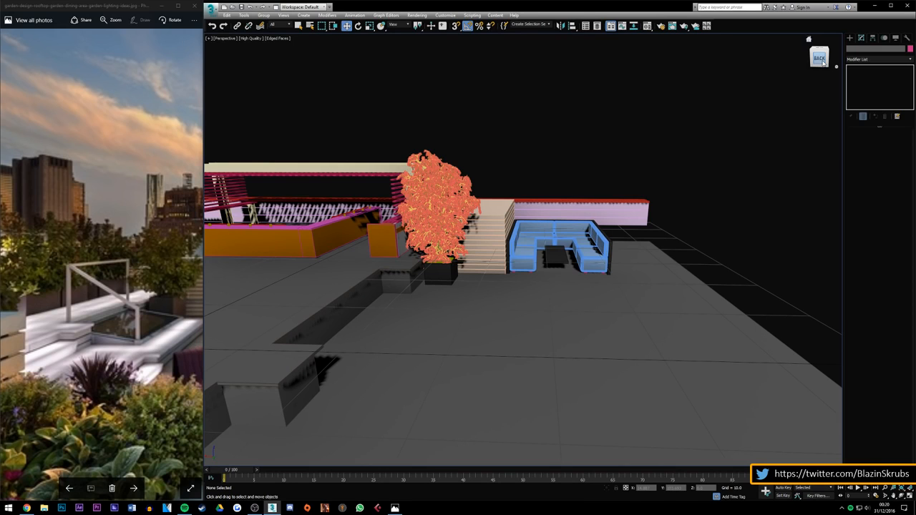
pyautogui.scroll(-5, 685, 239)
pyautogui.scroll(4, 678, 241)
pyautogui.scroll(2, 600, 256)
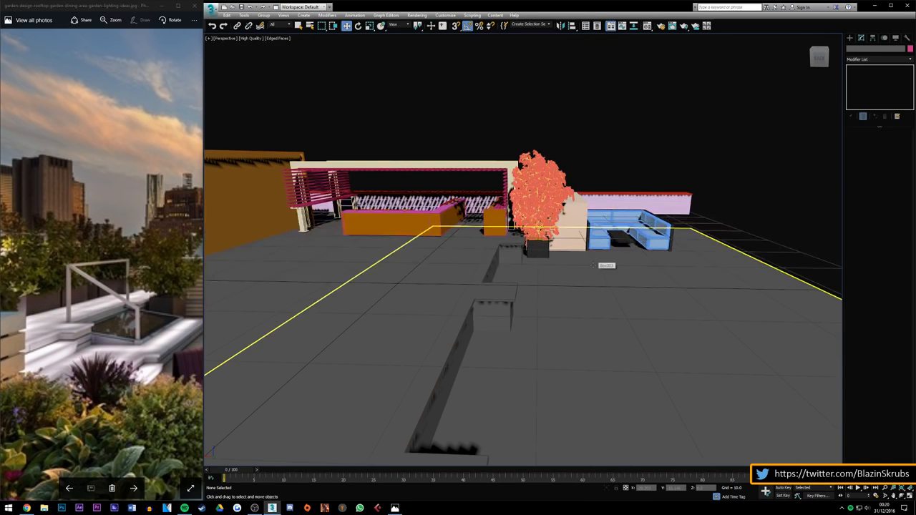
pyautogui.moveTo(818, 58); pyautogui.dragTo(806, 58)
pyautogui.keyDown('alt'); pyautogui.moveTo(445, 301); pyautogui.dragTo(550, 333, button='middle'); pyautogui.keyUp('alt')
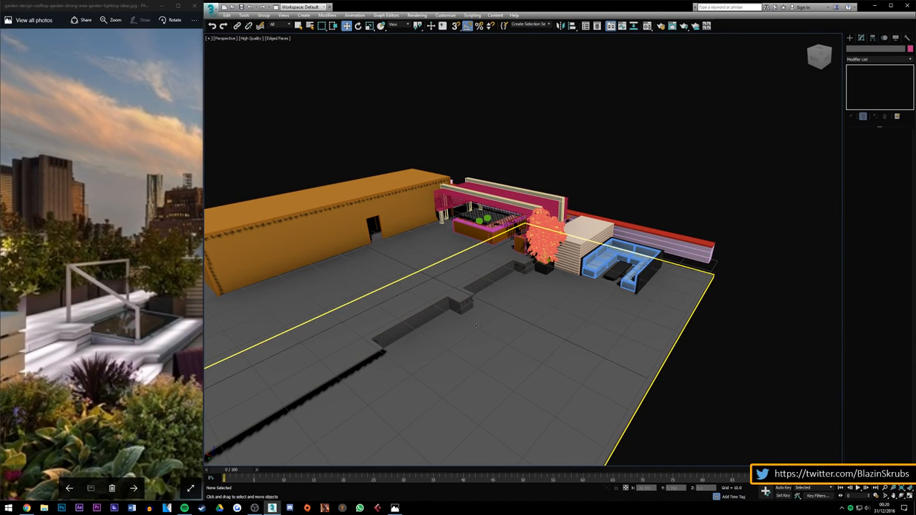
pyautogui.click(462, 304)
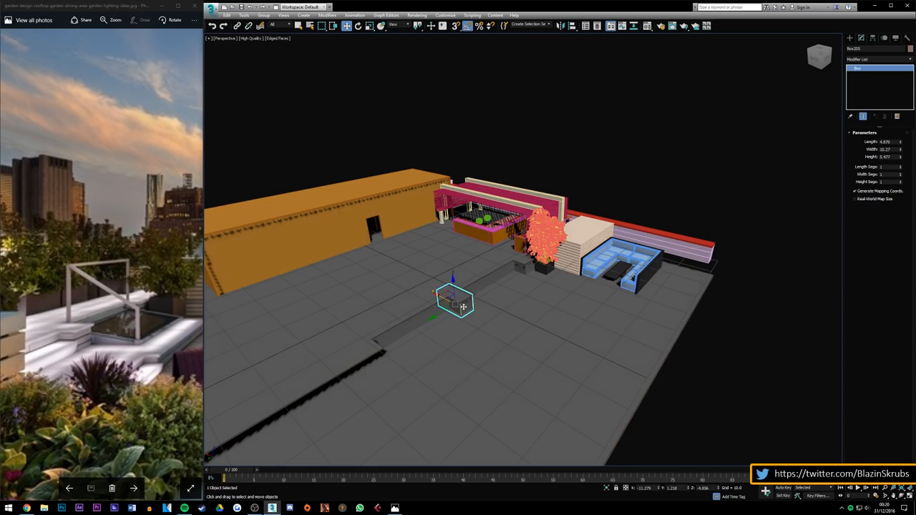
pyautogui.scroll(3, 416, 349)
pyautogui.keyDown('shift'); pyautogui.moveTo(472, 282); pyautogui.dragTo(420, 309); pyautogui.keyUp('shift')
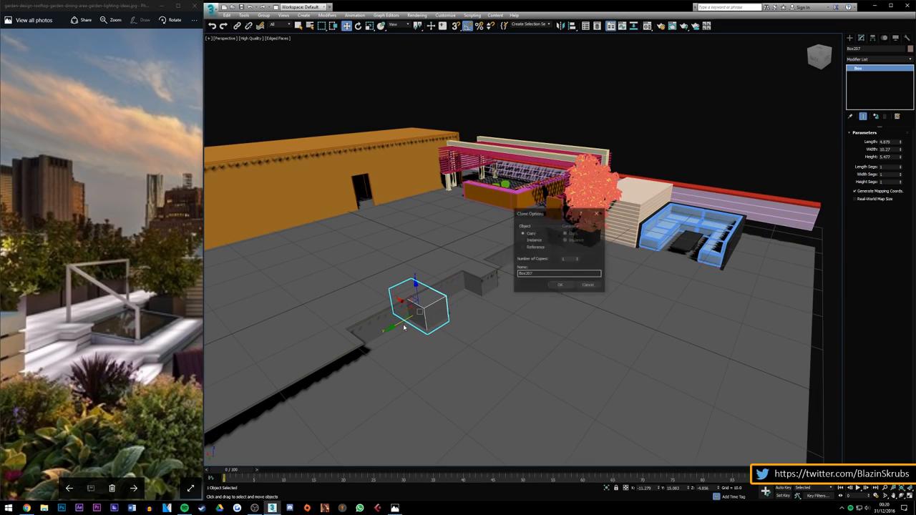
pyautogui.press('Return')
# Step: Assign the light grey 13 - Default material to the copied box and set its length to 29.175
pyautogui.click(647, 26)
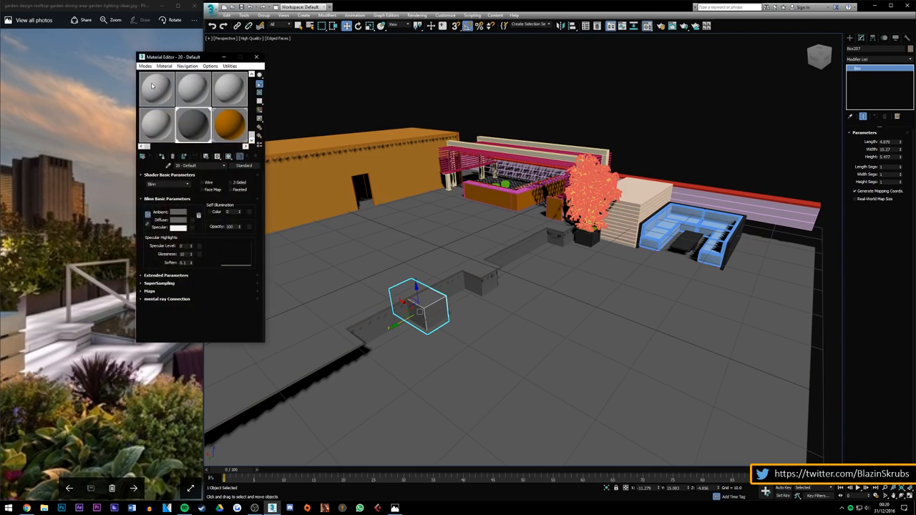
pyautogui.click(163, 155)
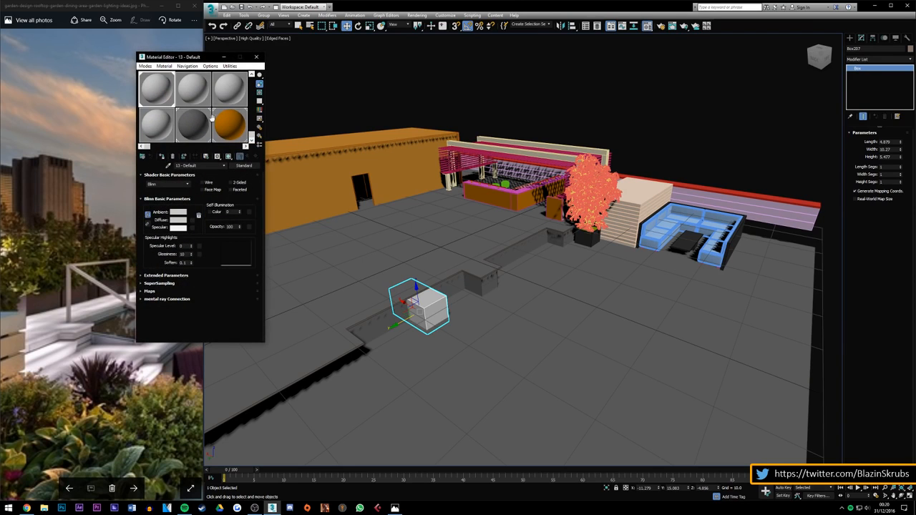
pyautogui.click(256, 57)
pyautogui.scroll(2, 322, 362)
pyautogui.moveTo(900, 142); pyautogui.dragTo(900, 82)
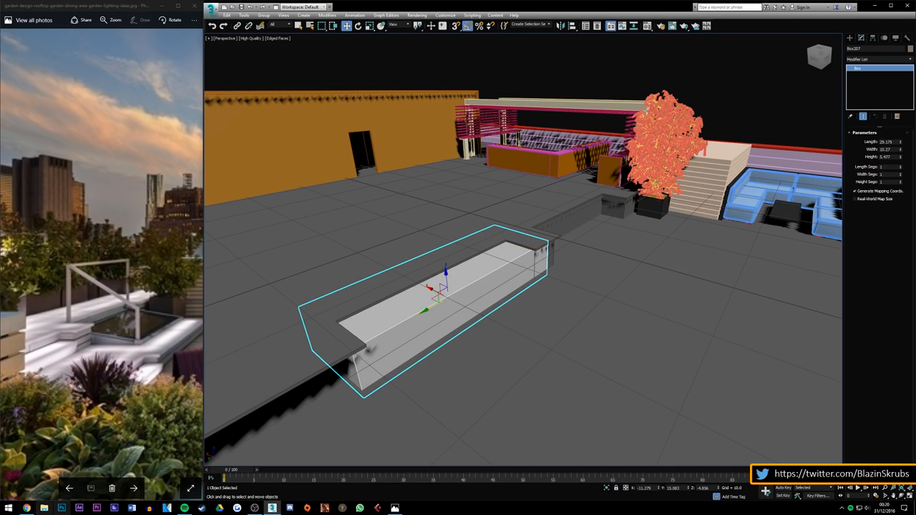
pyautogui.moveTo(820, 59); pyautogui.dragTo(793, 66)
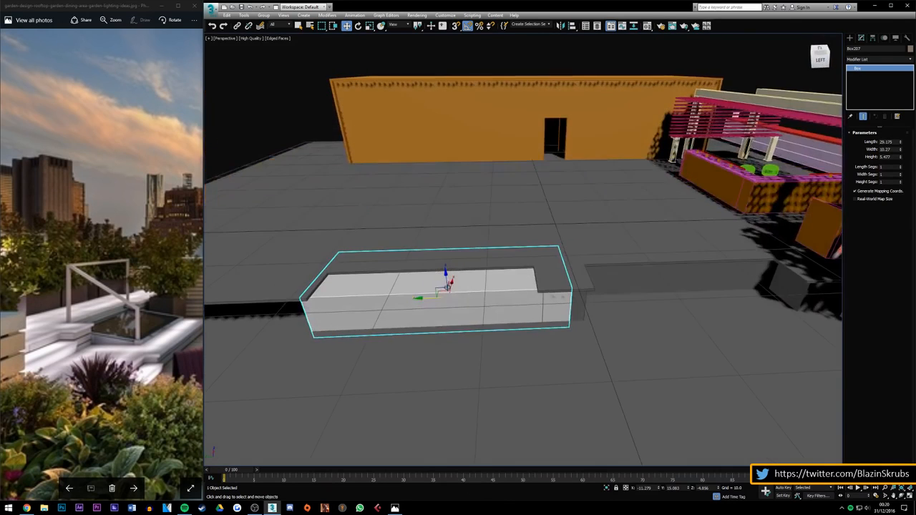
# Step: Copy the small support box along Y past the light grey box to the far section of the raised slab
pyautogui.scroll(-4, 443, 349)
pyautogui.scroll(2, 420, 355)
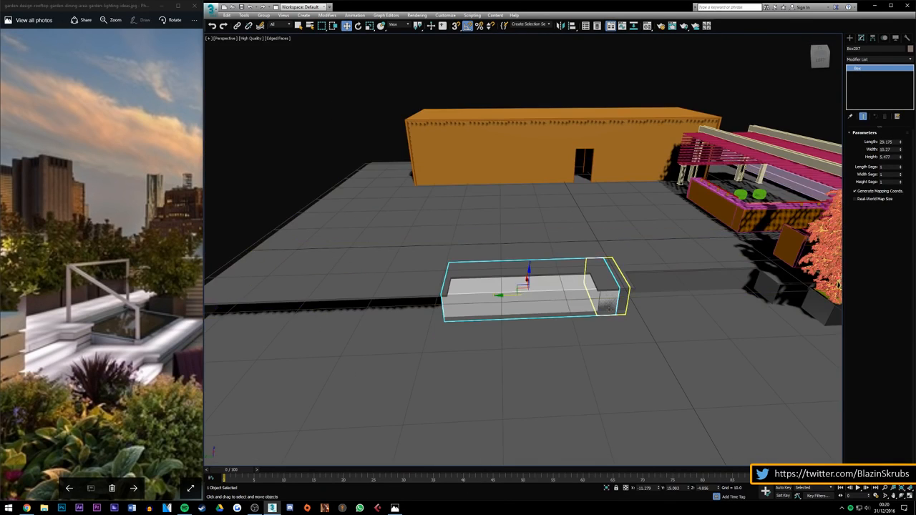
pyautogui.click(584, 293)
pyautogui.keyDown('shift'); pyautogui.moveTo(584, 293); pyautogui.dragTo(285, 299); pyautogui.keyUp('shift')
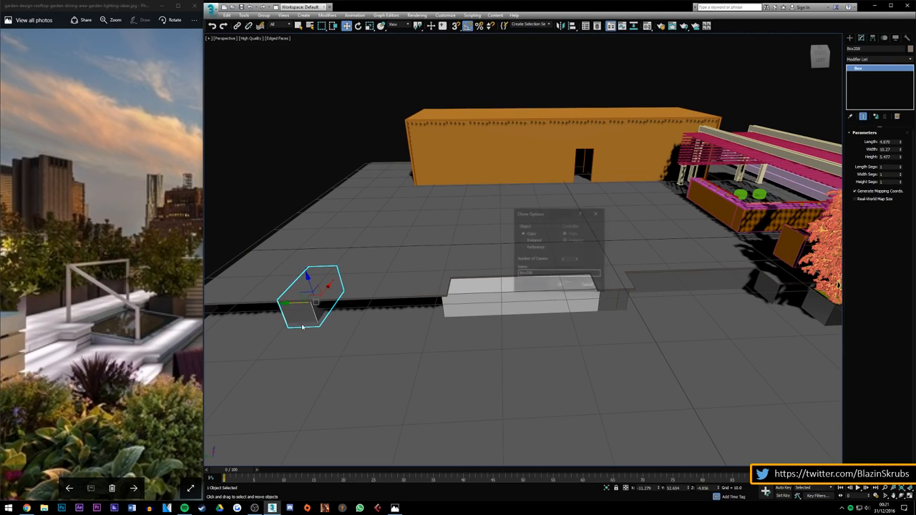
pyautogui.click(546, 286)
# Step: Lengthen the new support box to 38.254 and shift it along Y under the far section of the slab
pyautogui.scroll(-3, 395, 334)
pyautogui.scroll(3, 394, 333)
pyautogui.moveTo(437, 293); pyautogui.dragTo(457, 293)
pyautogui.moveTo(901, 144); pyautogui.dragTo(901, 126)
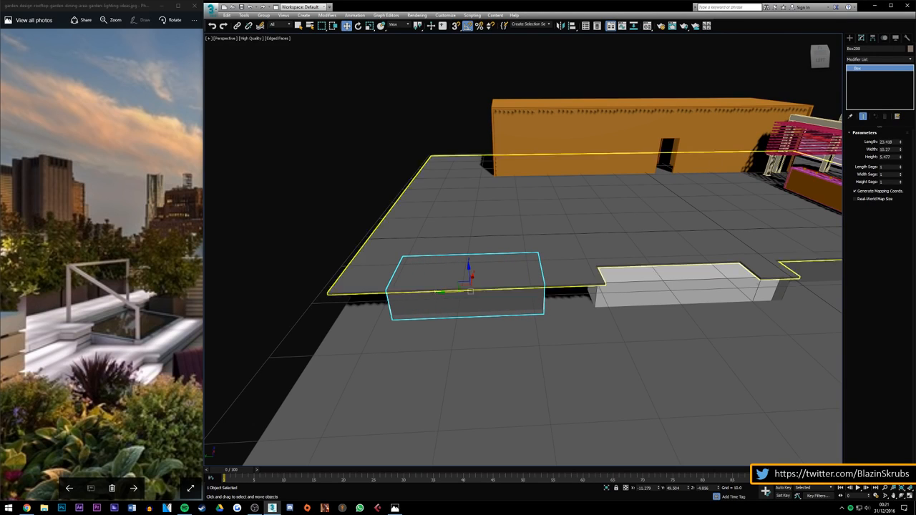
pyautogui.moveTo(900, 144); pyautogui.dragTo(903, 119)
pyautogui.moveTo(436, 295); pyautogui.dragTo(430, 294)
# Step: Extend the far support box slightly more and move it along Y to close the gap beside the light grey box
pyautogui.click(821, 57)
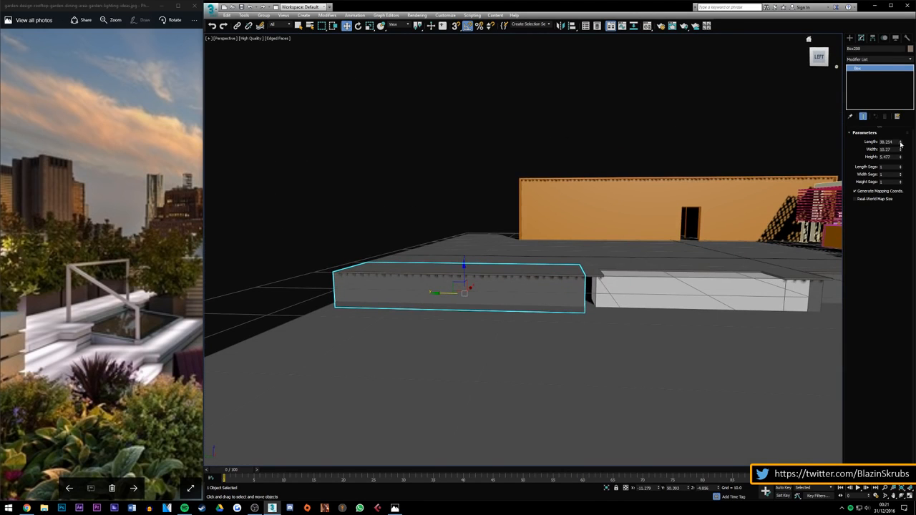
pyautogui.moveTo(900, 144); pyautogui.dragTo(900, 141)
pyautogui.moveTo(434, 295); pyautogui.dragTo(442, 293)
pyautogui.click(337, 215)
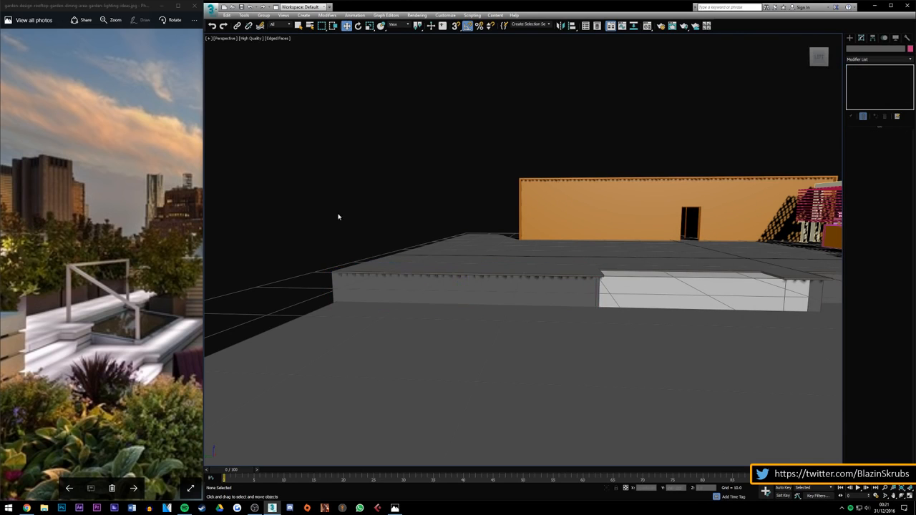
# Step: Lower the light grey box in the recess to Z -6.641
pyautogui.click(818, 56)
pyautogui.click(697, 281)
pyautogui.moveTo(697, 281); pyautogui.dragTo(694, 294)
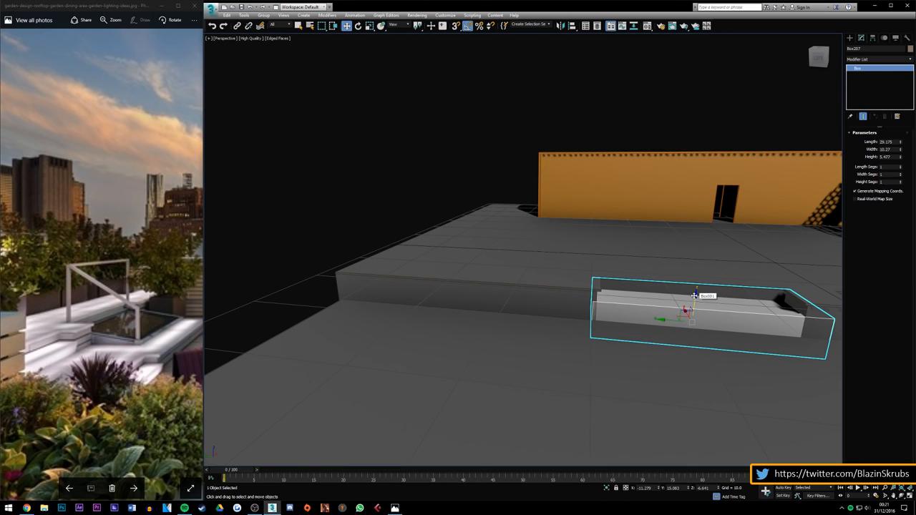
pyautogui.scroll(3, 757, 299)
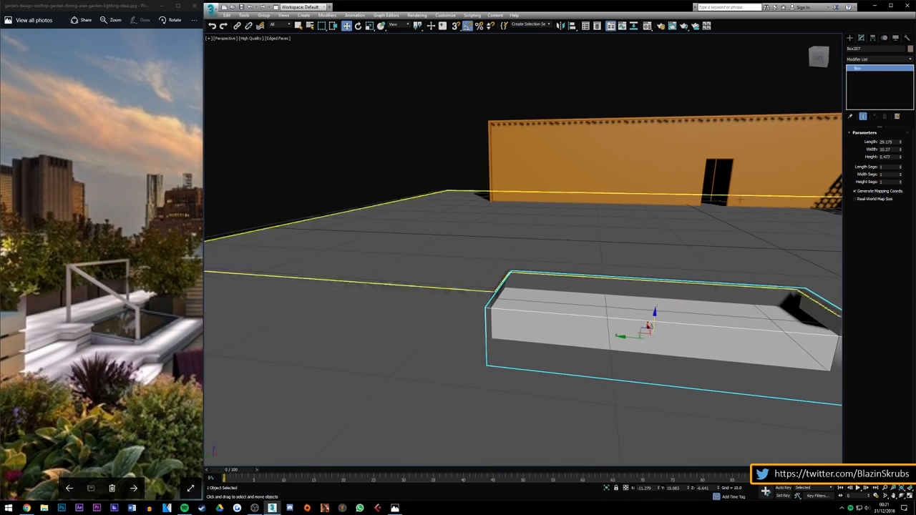
pyautogui.click(819, 58)
pyautogui.keyDown('alt'); pyautogui.moveTo(655, 307); pyautogui.dragTo(655, 309, button='middle'); pyautogui.keyUp('alt')
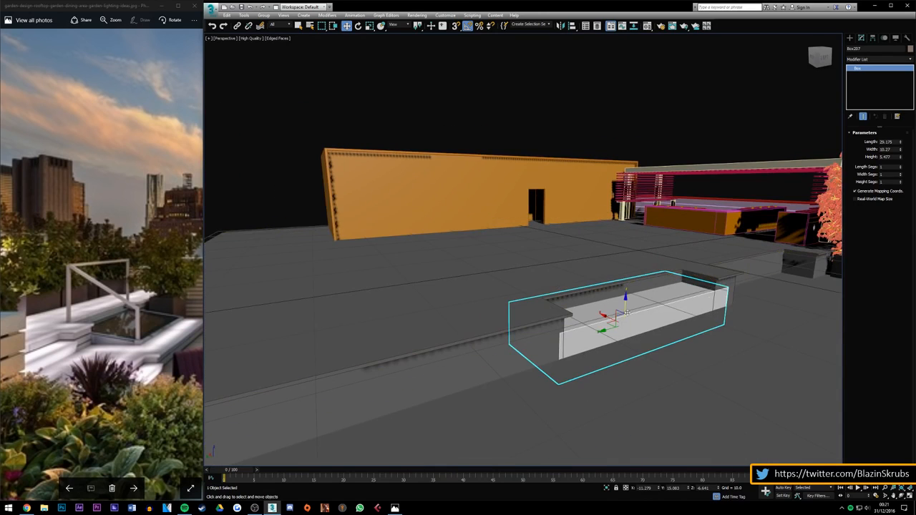
# Step: Raise the light grey box to Z -2.518 and thin it into a step with width 8.013 and height 1.205
pyautogui.scroll(2, 645, 318)
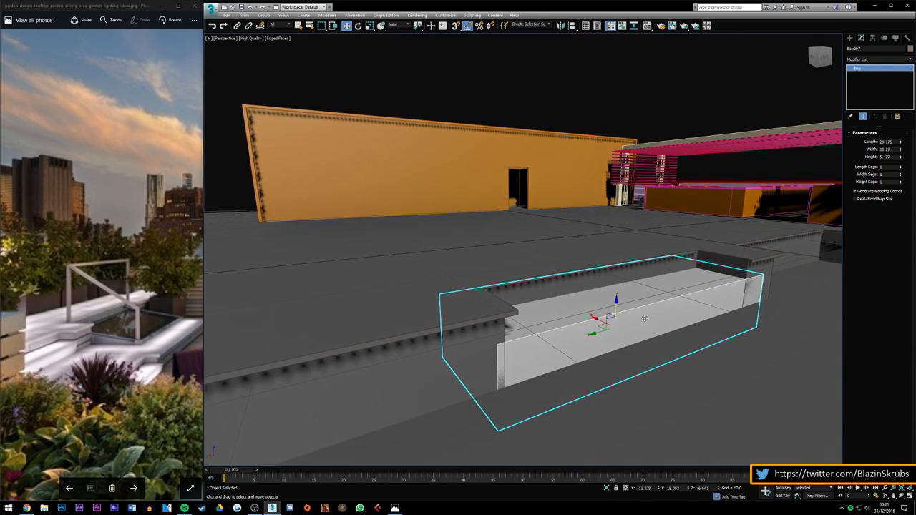
pyautogui.moveTo(616, 308); pyautogui.dragTo(630, 268)
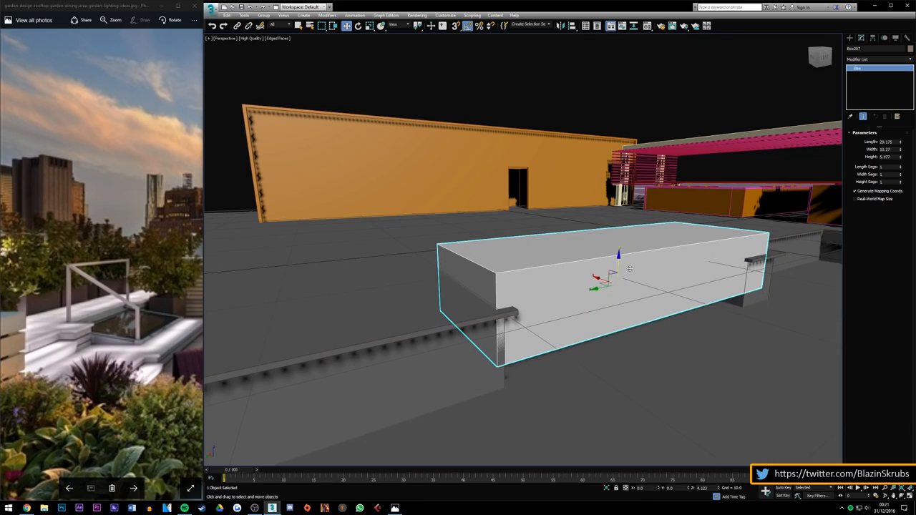
pyautogui.moveTo(900, 146); pyautogui.dragTo(897, 184)
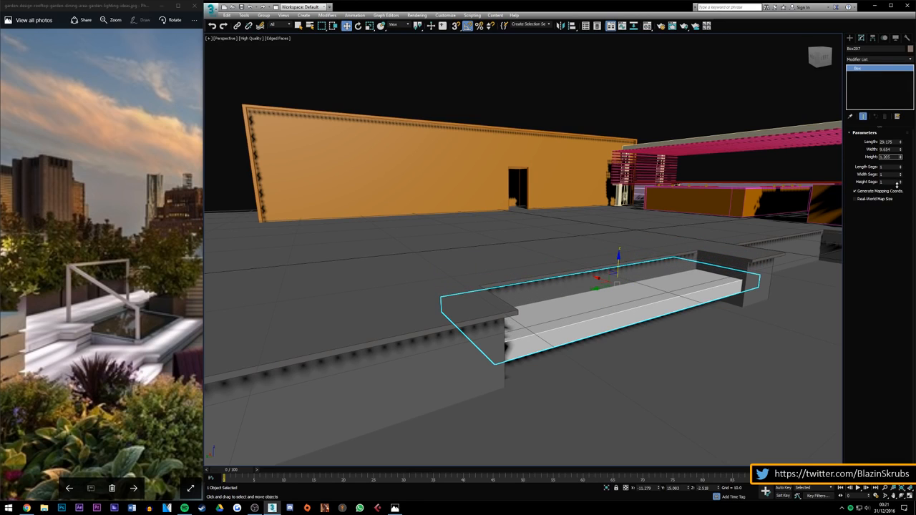
pyautogui.moveTo(900, 148); pyautogui.dragTo(900, 158)
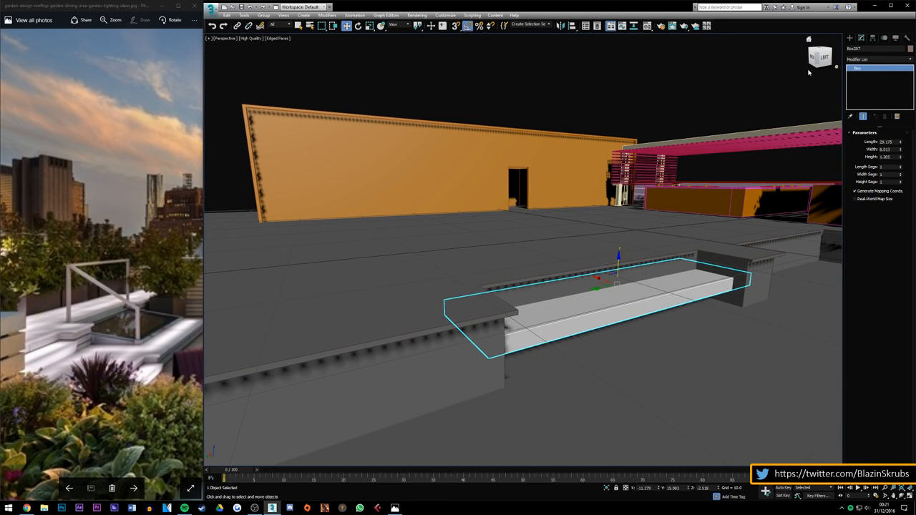
# Step: Move the light grey step deeper into the recess to X -9.419 and raise it to Z -2.121
pyautogui.click(808, 40)
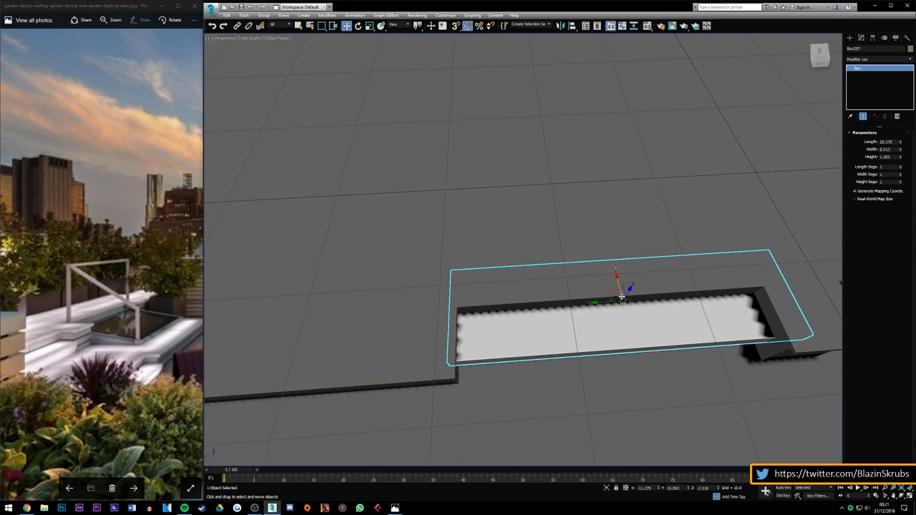
pyautogui.moveTo(602, 302); pyautogui.dragTo(592, 282)
pyautogui.click(814, 52)
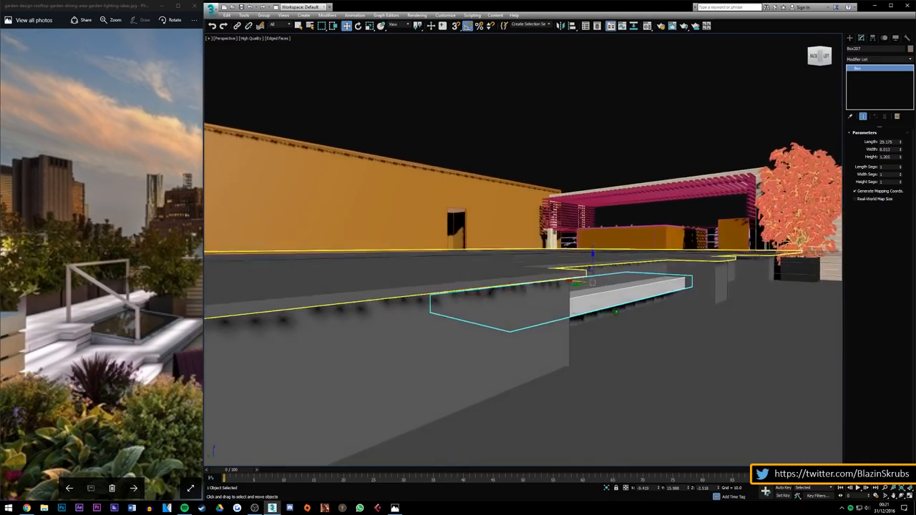
pyautogui.moveTo(595, 264); pyautogui.dragTo(596, 252)
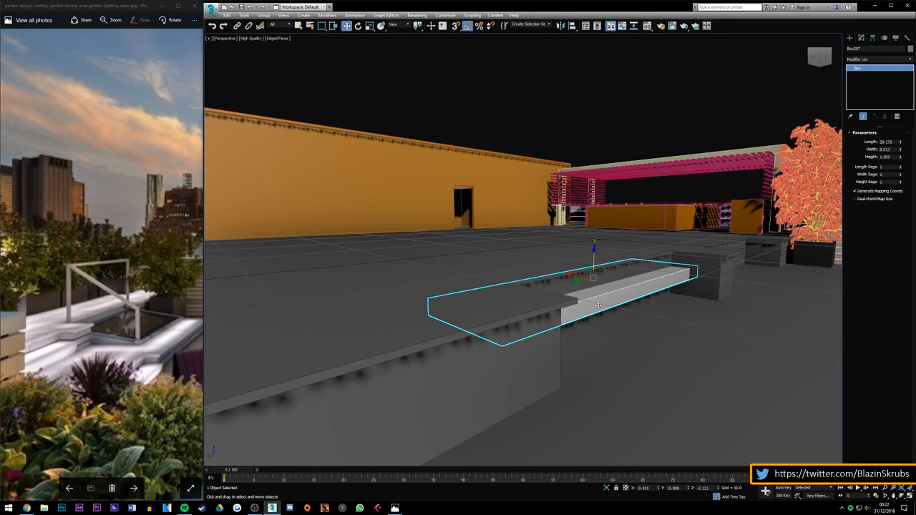
# Step: Copy the light grey step outward and down to X -14.588 and Z -3.266 as a second, lower step
pyautogui.scroll(-1, 562, 304)
pyautogui.scroll(2, 619, 336)
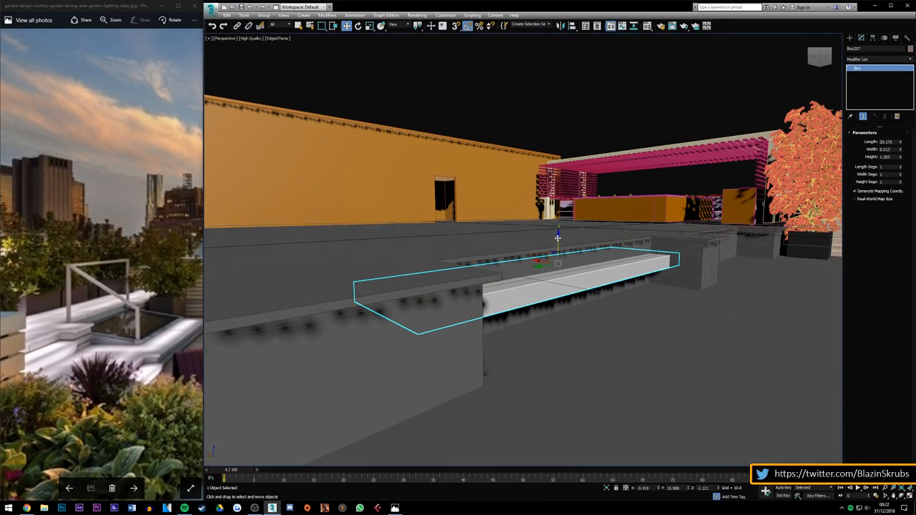
pyautogui.moveTo(557, 237)
pyautogui.mouseDown()
pyautogui.moveTo(565, 261)
pyautogui.moveTo(572, 256)
pyautogui.moveTo(552, 280)
pyautogui.moveTo(595, 288)
pyautogui.mouseUp()
pyautogui.click(562, 287)
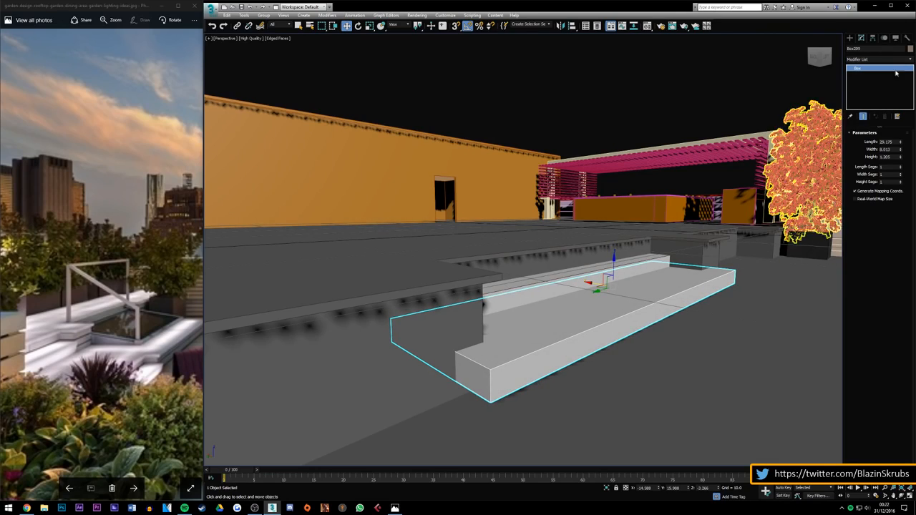
# Step: Lengthen the lower light grey step to 56.6 and slide it along the slab edge to Y 0.818
pyautogui.moveTo(571, 266)
pyautogui.keyDown('alt'); pyautogui.mouseDown(button='middle')
pyautogui.moveTo(528, 295)
pyautogui.moveTo(545, 301)
pyautogui.moveTo(559, 273)
pyautogui.mouseUp(button='middle'); pyautogui.keyUp('alt')
pyautogui.scroll(-4, 560, 273)
pyautogui.scroll(2, 560, 273)
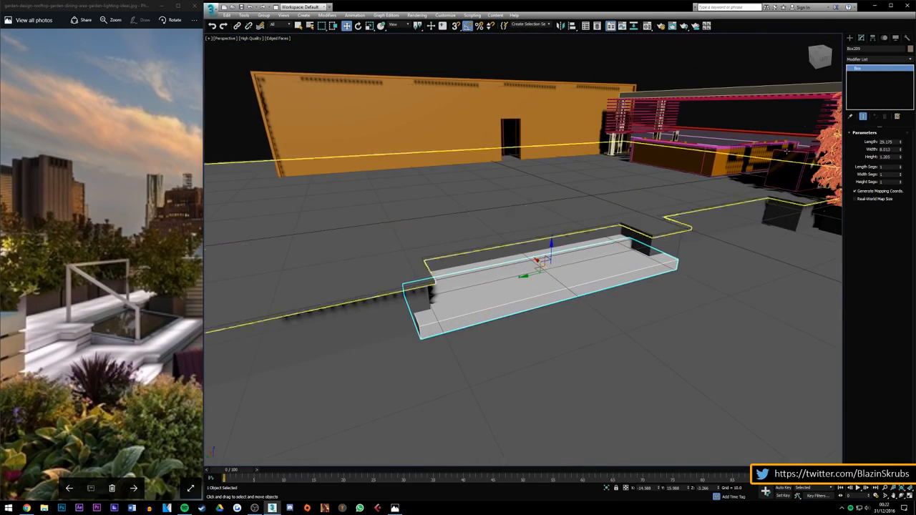
pyautogui.keyDown('alt'); pyautogui.moveTo(551, 276); pyautogui.dragTo(533, 264, button='middle'); pyautogui.keyUp('alt')
pyautogui.scroll(-3, 608, 234)
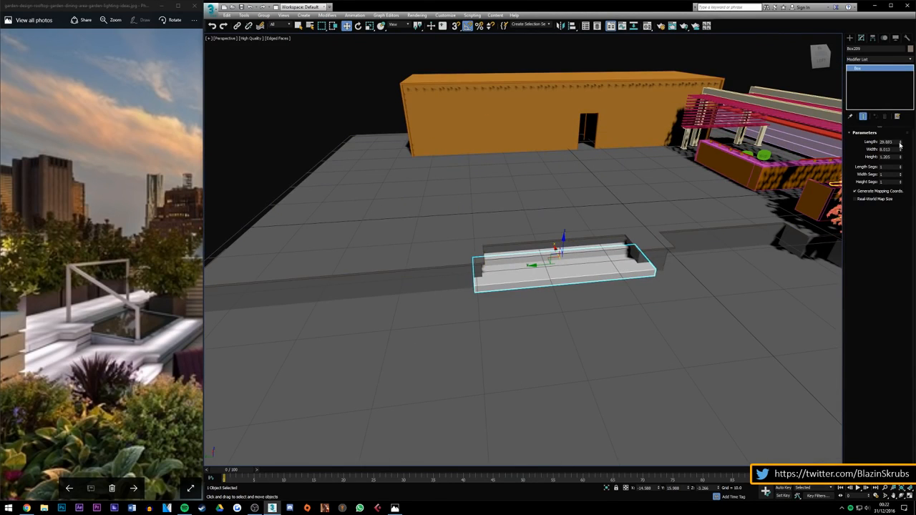
pyautogui.moveTo(900, 145); pyautogui.dragTo(903, 114)
pyautogui.moveTo(543, 266); pyautogui.dragTo(628, 259)
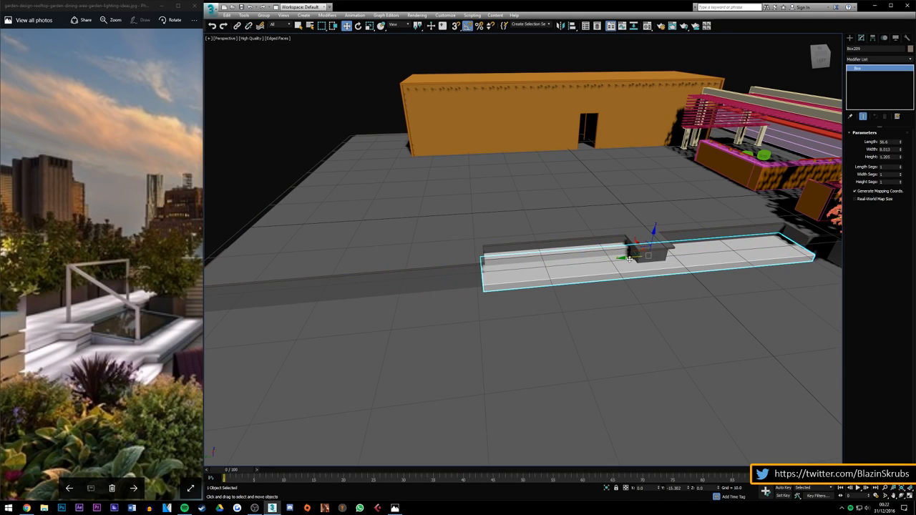
# Step: Move the lower light grey step outward from the slab to X -17.003
pyautogui.moveTo(821, 60)
pyautogui.mouseDown()
pyautogui.moveTo(817, 50)
pyautogui.moveTo(787, 44)
pyautogui.moveTo(820, 70)
pyautogui.mouseUp()
pyautogui.scroll(-4, 716, 307)
pyautogui.scroll(5, 701, 315)
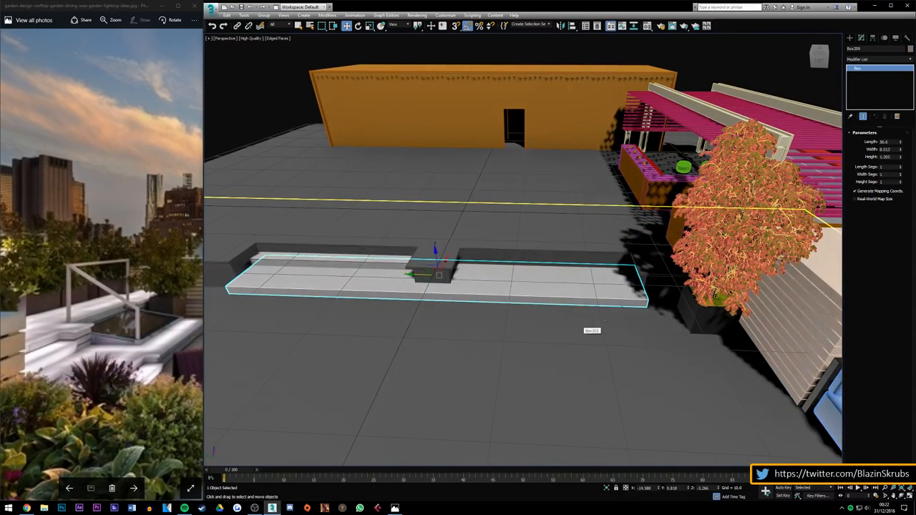
pyautogui.moveTo(809, 38); pyautogui.dragTo(820, 57)
pyautogui.keyDown('alt'); pyautogui.moveTo(352, 256); pyautogui.dragTo(438, 272, button='middle'); pyautogui.keyUp('alt')
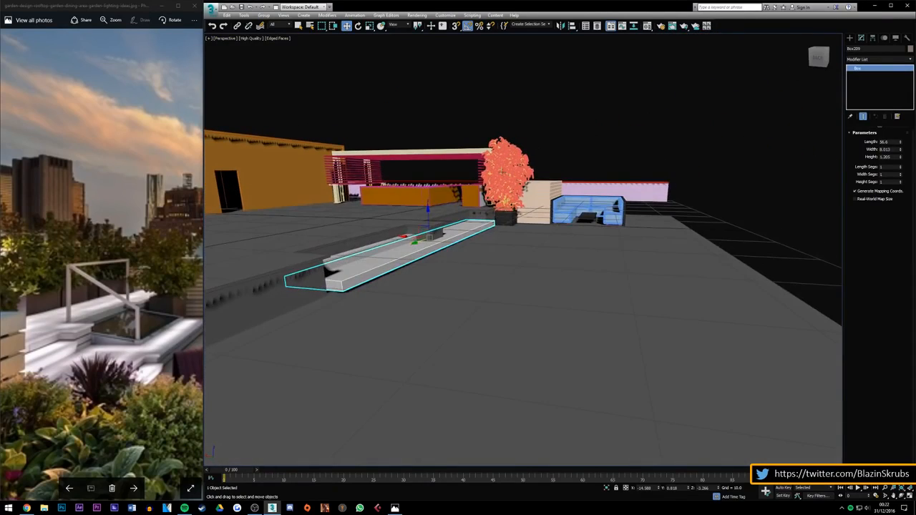
pyautogui.scroll(2, 316, 280)
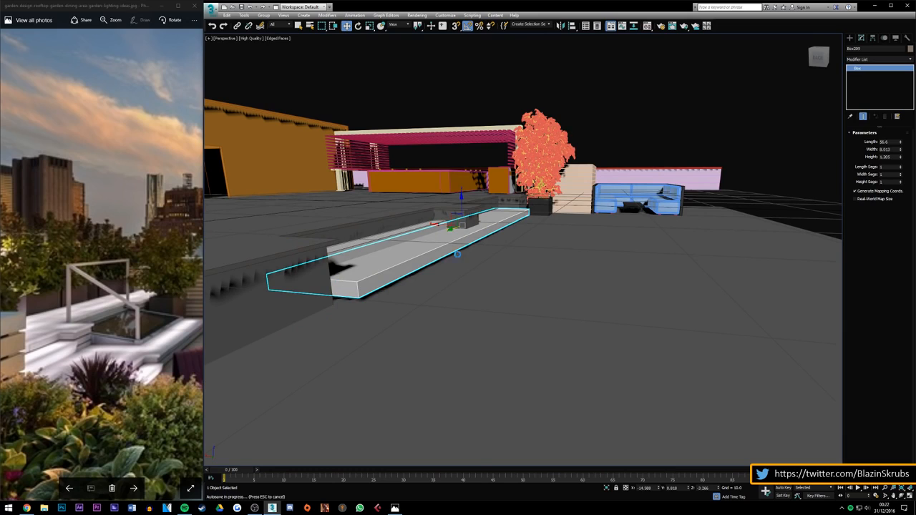
pyautogui.moveTo(436, 224); pyautogui.dragTo(451, 226)
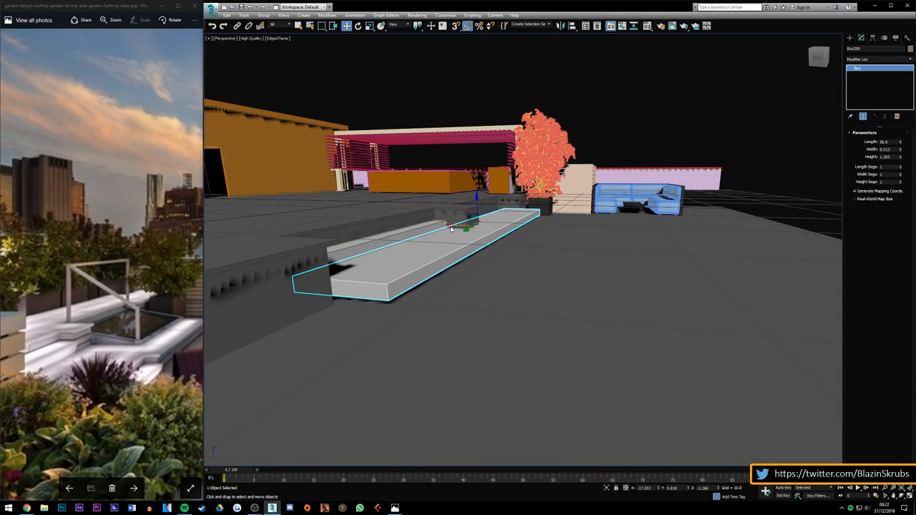
# Step: Widen the lower light grey step to about 11.9 and shift it outward to X -18.774
pyautogui.moveTo(816, 61); pyautogui.dragTo(830, 68)
pyautogui.keyDown('alt'); pyautogui.moveTo(352, 241); pyautogui.dragTo(367, 248, button='middle'); pyautogui.keyUp('alt')
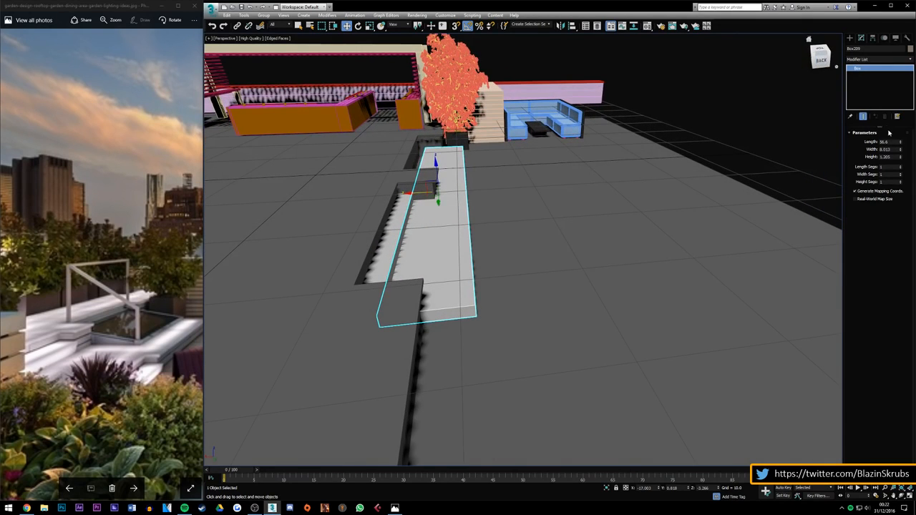
pyautogui.moveTo(900, 148); pyautogui.dragTo(902, 132)
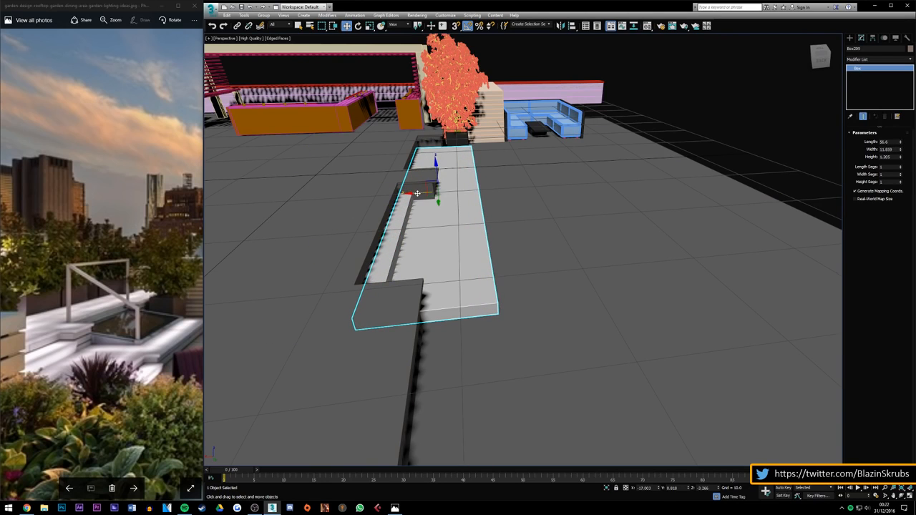
pyautogui.moveTo(416, 193)
pyautogui.mouseDown()
pyautogui.moveTo(447, 193)
pyautogui.moveTo(430, 193)
pyautogui.mouseUp()
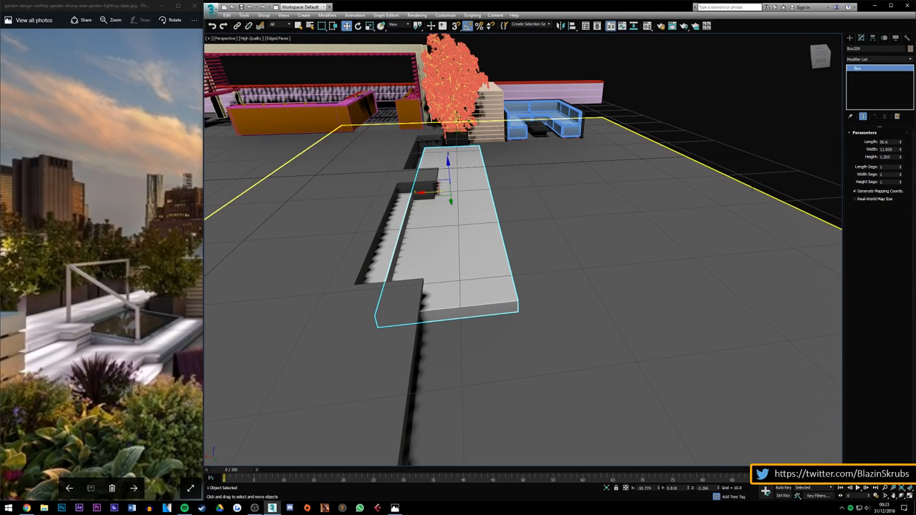
pyautogui.click(733, 133)
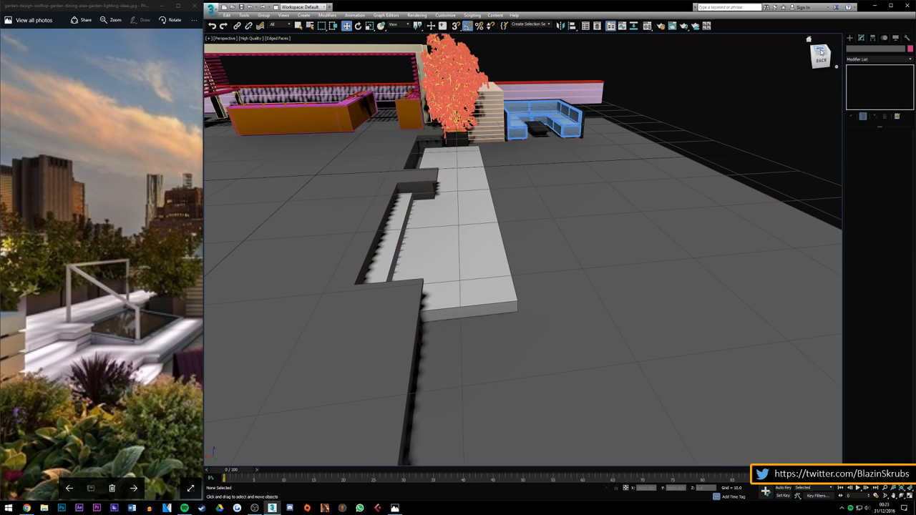
# Step: Lower the wide light grey step to Z -4.046 and increase its height to 1.615
pyautogui.keyDown('alt'); pyautogui.moveTo(431, 295); pyautogui.dragTo(367, 248, button='middle'); pyautogui.keyUp('alt')
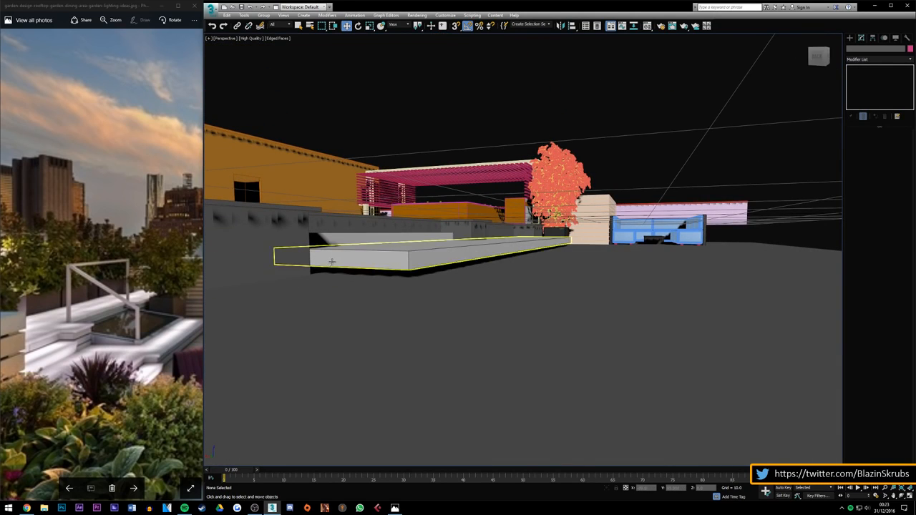
pyautogui.click(370, 256)
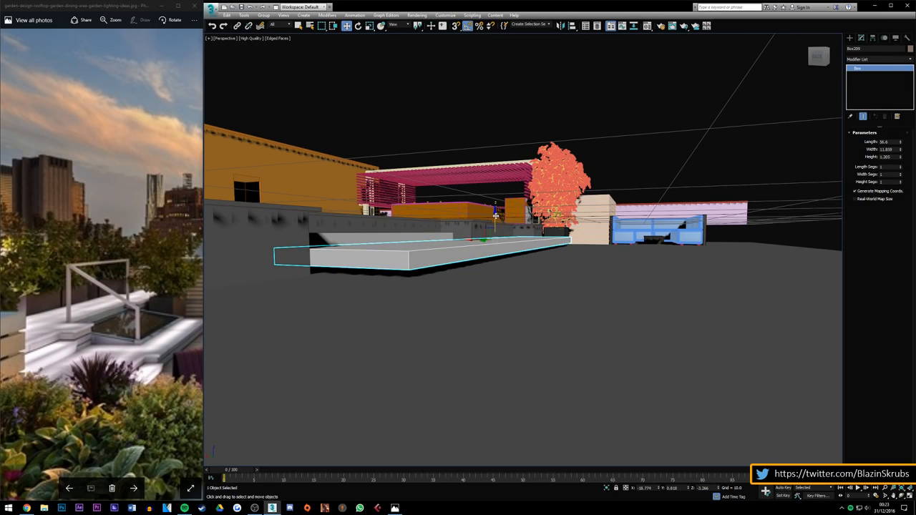
pyautogui.moveTo(495, 214); pyautogui.dragTo(498, 221)
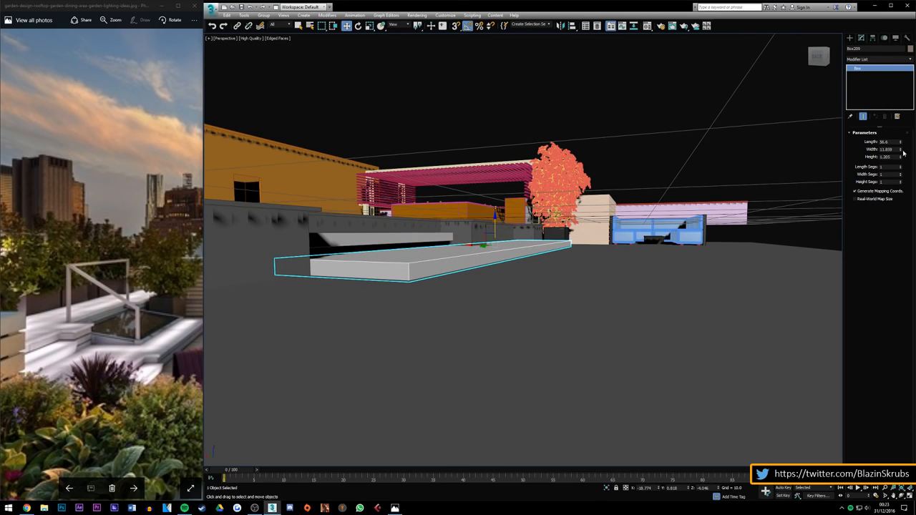
pyautogui.moveTo(900, 159); pyautogui.dragTo(911, 146)
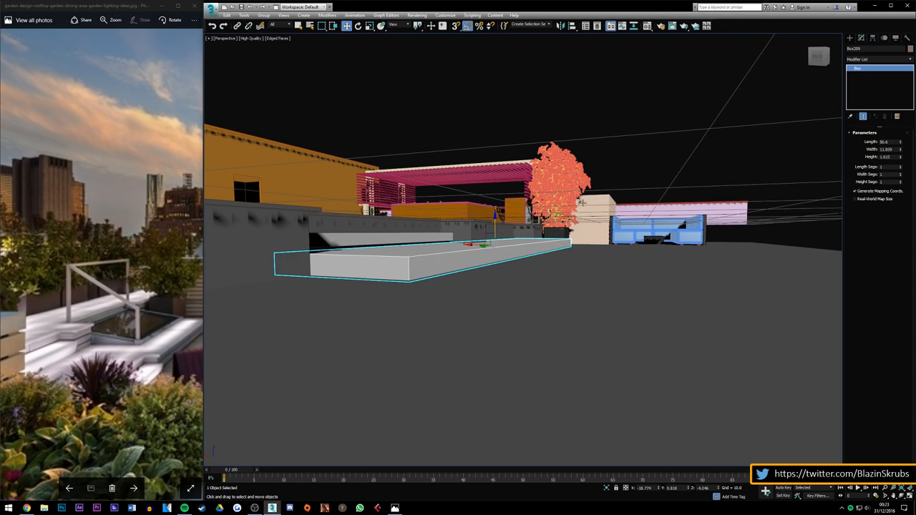
# Step: Copy the wide step upward to Z -2.431 and turn the copy into a thin cap with height 0.161 and width 13.164
pyautogui.scroll(2, 384, 270)
pyautogui.keyDown('shift'); pyautogui.moveTo(533, 243); pyautogui.dragTo(533, 210); pyautogui.keyUp('shift')
pyautogui.press('Return')
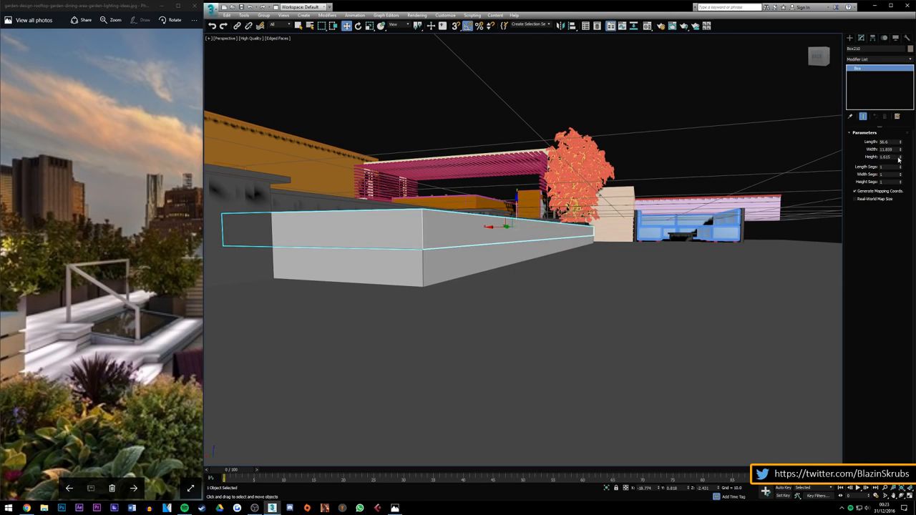
pyautogui.moveTo(900, 159); pyautogui.dragTo(895, 189)
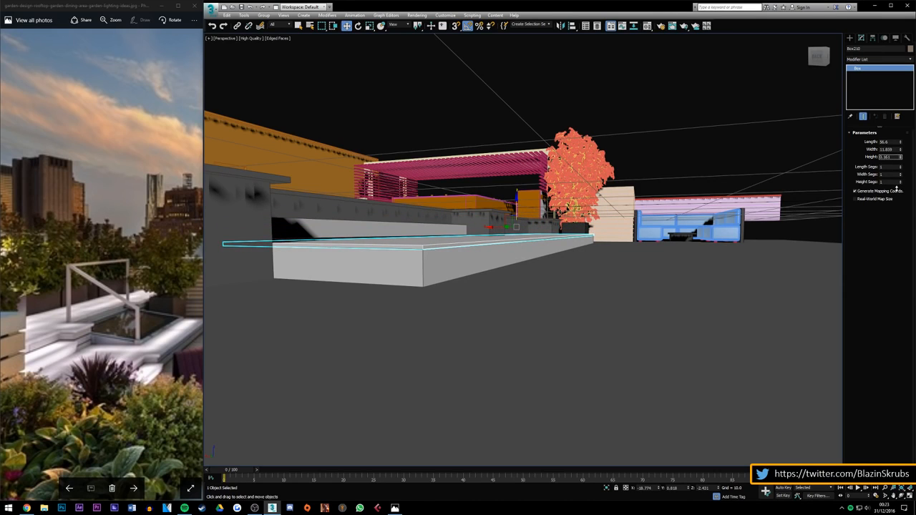
pyautogui.moveTo(900, 150); pyautogui.dragTo(900, 146)
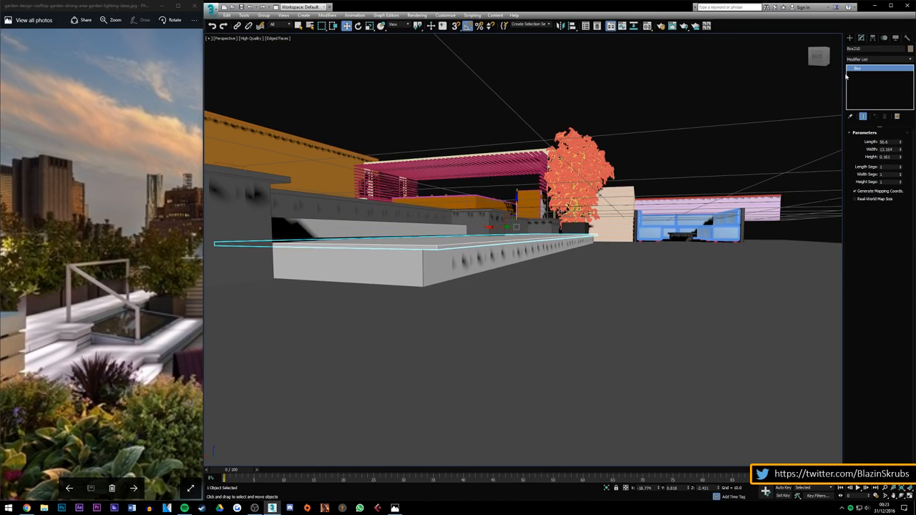
# Step: Raise the thin cap above the wide step to Z -2.3
pyautogui.keyDown('alt'); pyautogui.moveTo(608, 244); pyautogui.dragTo(738, 230, button='middle'); pyautogui.keyUp('alt')
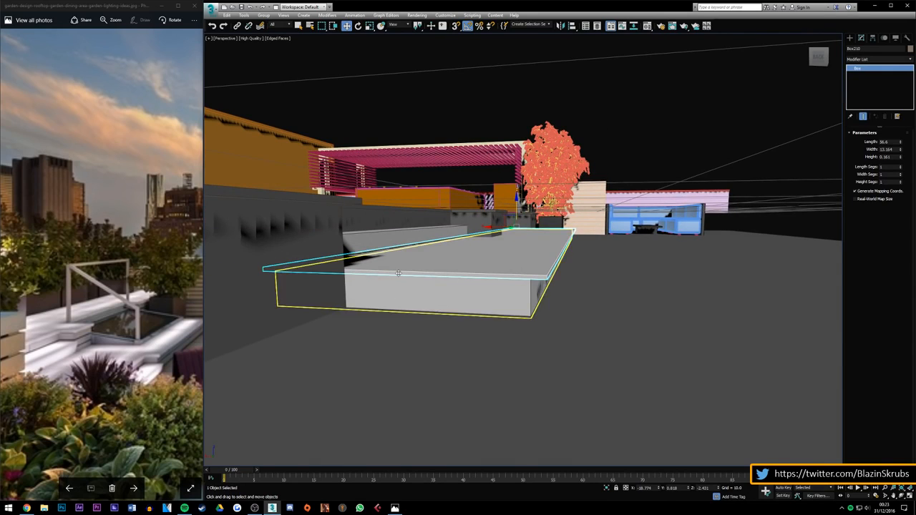
pyautogui.scroll(2, 399, 273)
pyautogui.scroll(2, 529, 218)
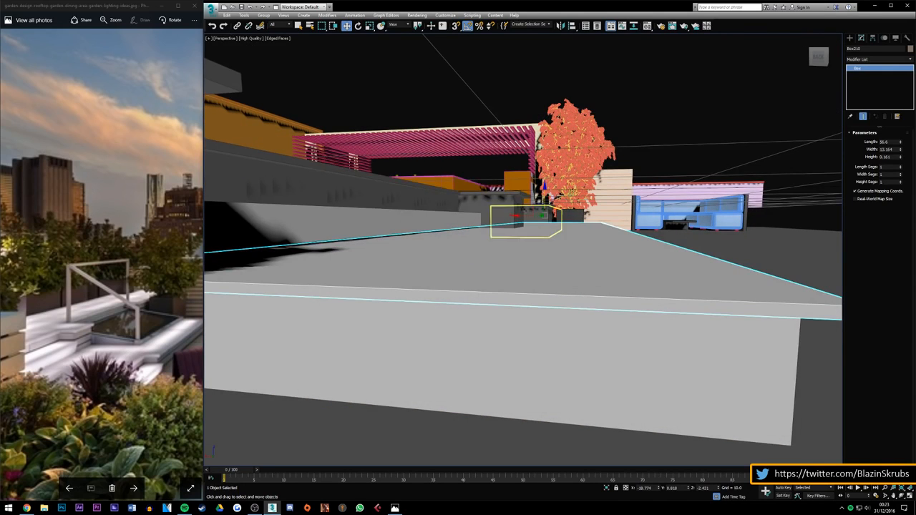
pyautogui.moveTo(544, 205); pyautogui.dragTo(549, 202)
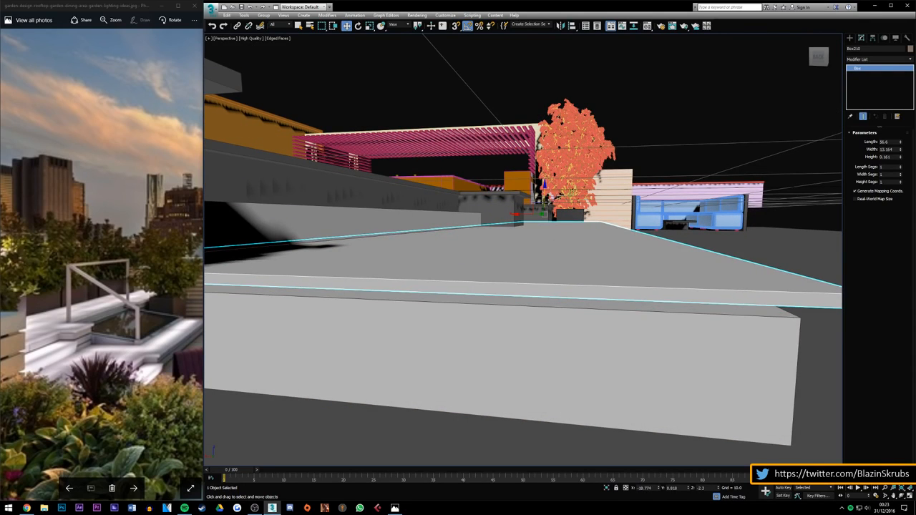
# Step: Increase the height of the wide step under the cap to 1.746 so it meets the cap's underside
pyautogui.click(471, 312)
pyautogui.click(900, 158)
pyautogui.click(900, 156)
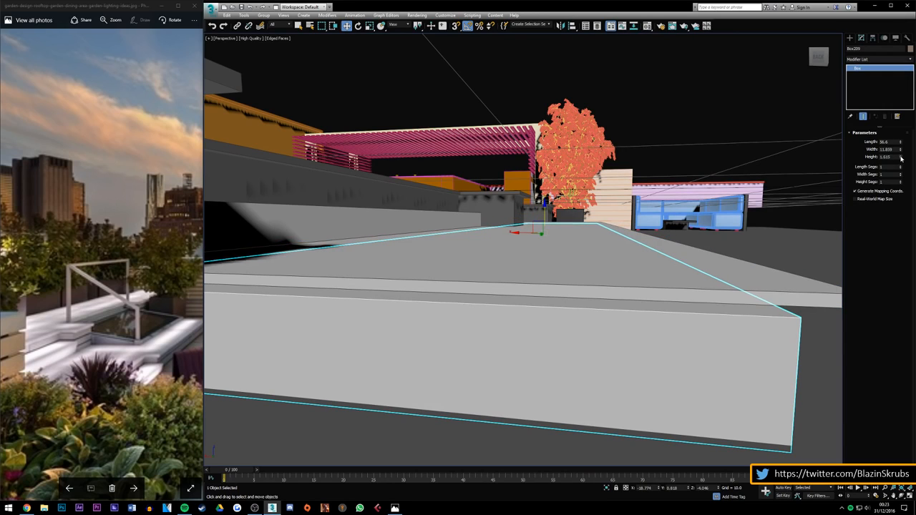
pyautogui.click(900, 156)
pyautogui.click(901, 156)
pyautogui.click(900, 156)
pyautogui.click(900, 156)
pyautogui.click(900, 156)
pyautogui.click(900, 156)
pyautogui.click(900, 156)
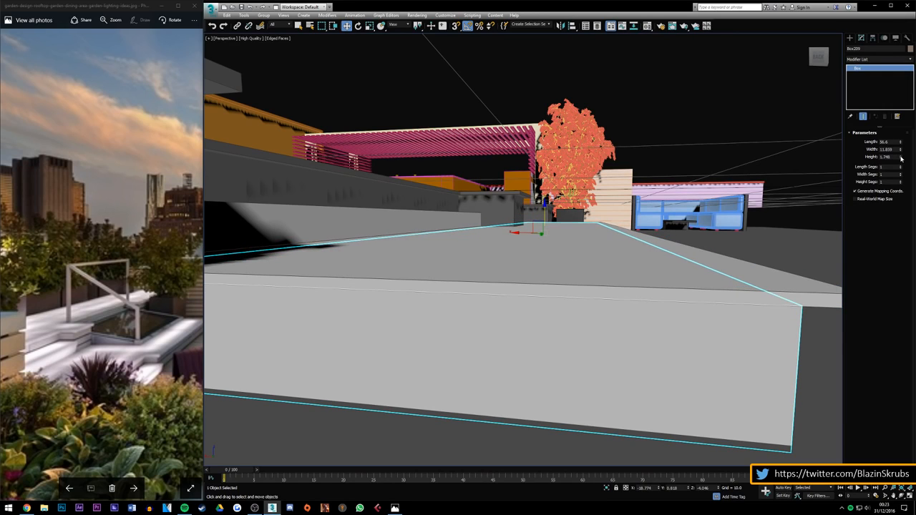
pyautogui.click(727, 140)
# Step: Create a standard box about 14.6 long, 4.3 wide and 2.5 high at the outer edge of the capped step
pyautogui.moveTo(818, 59); pyautogui.dragTo(759, 59)
pyautogui.keyDown('alt'); pyautogui.moveTo(544, 237); pyautogui.dragTo(527, 263, button='middle'); pyautogui.keyUp('alt')
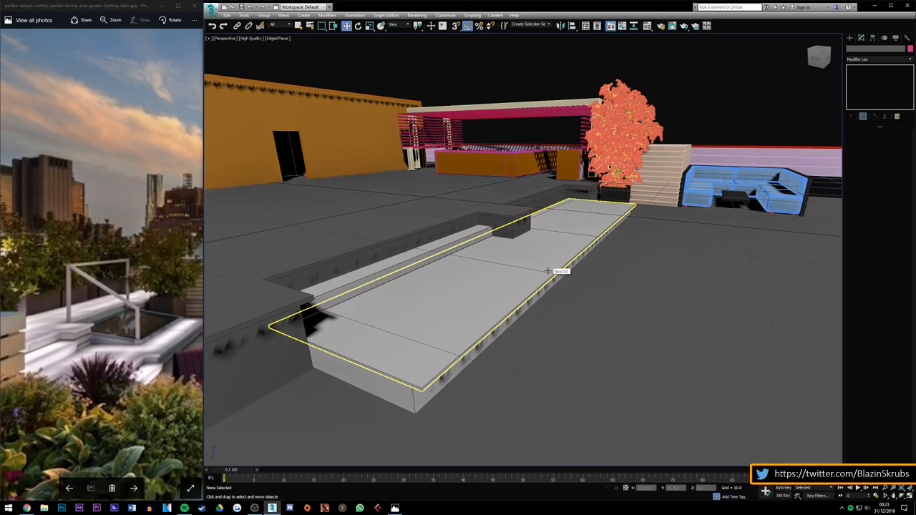
pyautogui.keyDown('alt'); pyautogui.moveTo(540, 244); pyautogui.dragTo(540, 244, button='middle'); pyautogui.keyUp('alt')
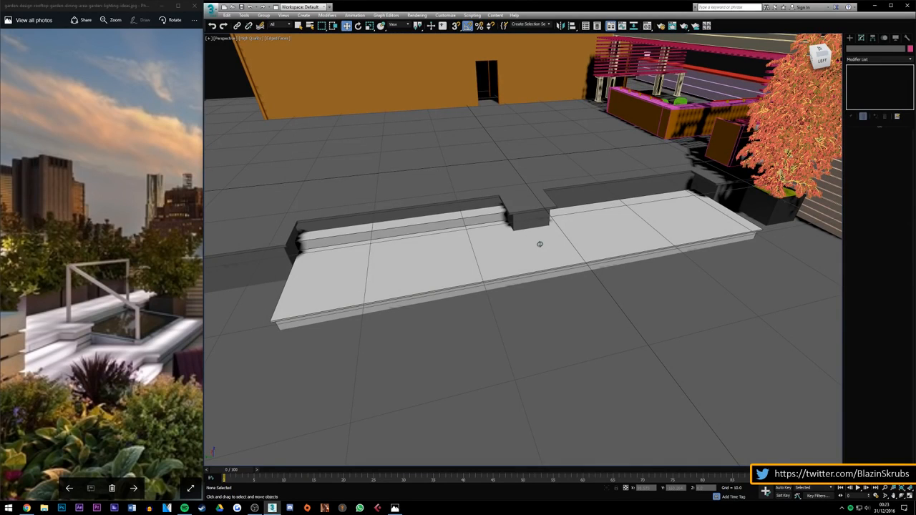
pyautogui.keyDown('alt'); pyautogui.moveTo(539, 244); pyautogui.dragTo(539, 244, button='middle'); pyautogui.keyUp('alt')
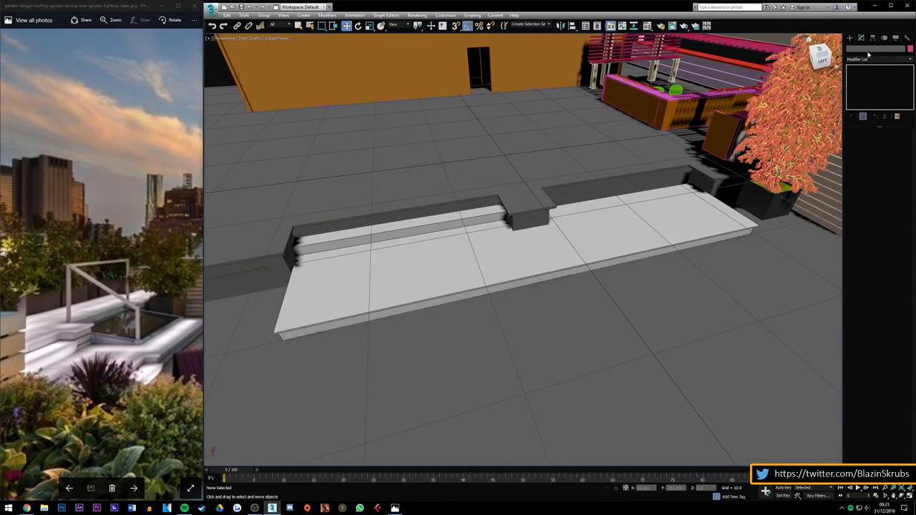
pyautogui.click(849, 37)
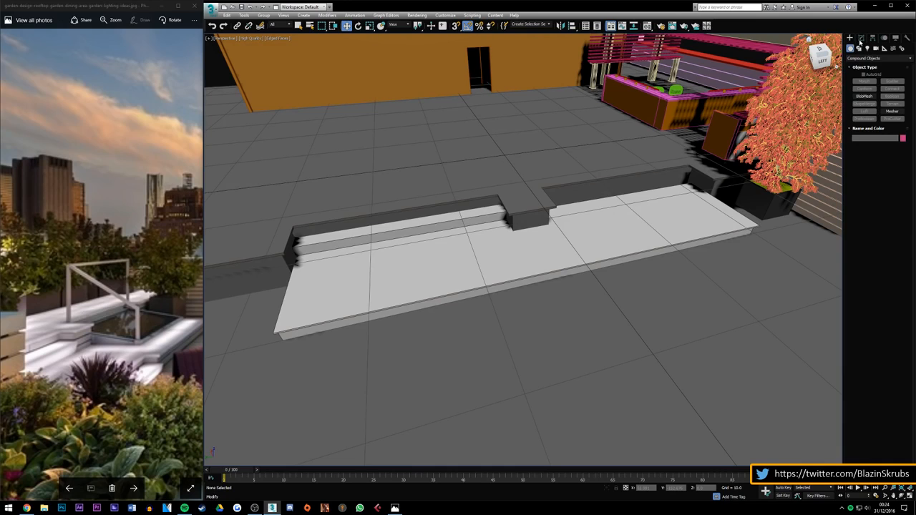
pyautogui.click(877, 58)
pyautogui.click(869, 65)
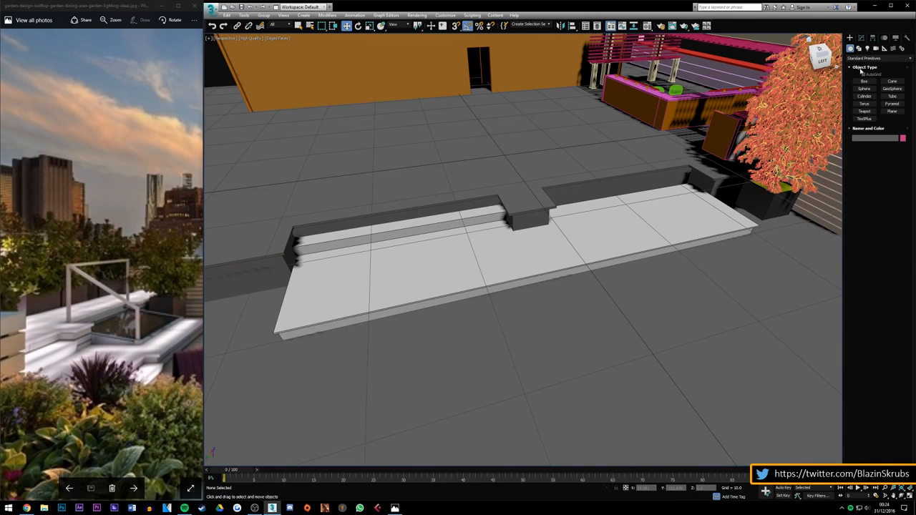
pyautogui.click(864, 81)
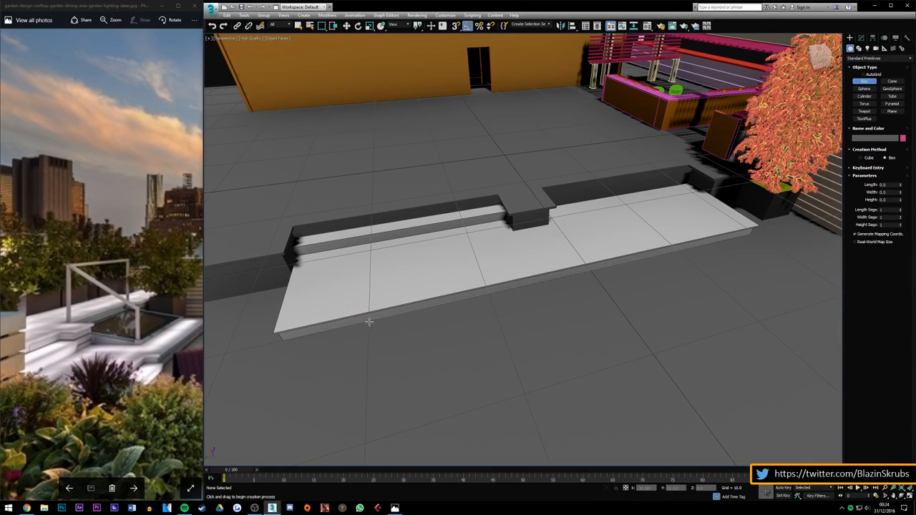
pyautogui.moveTo(367, 322); pyautogui.dragTo(523, 257)
# Step: Lower the blue box to Z -5.72 beside the capped step and increase its height to 3.903
pyautogui.click(346, 26)
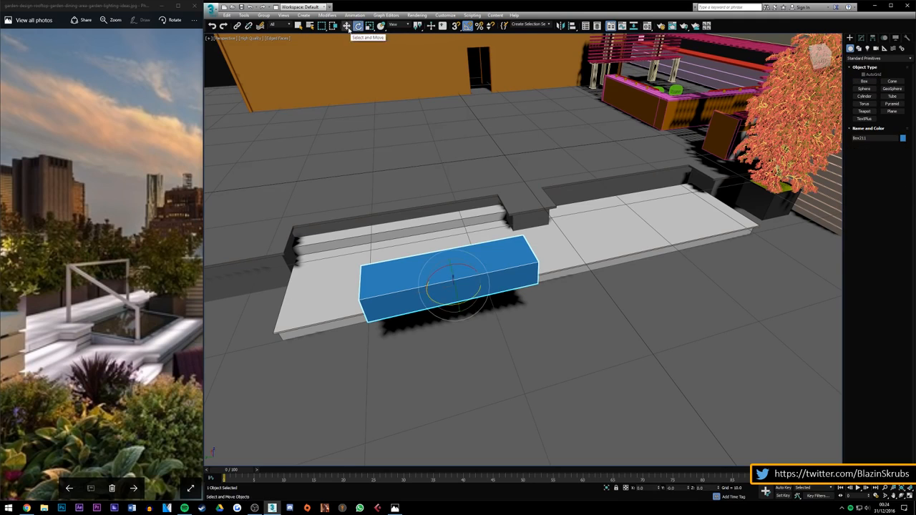
pyautogui.moveTo(446, 268); pyautogui.dragTo(453, 307)
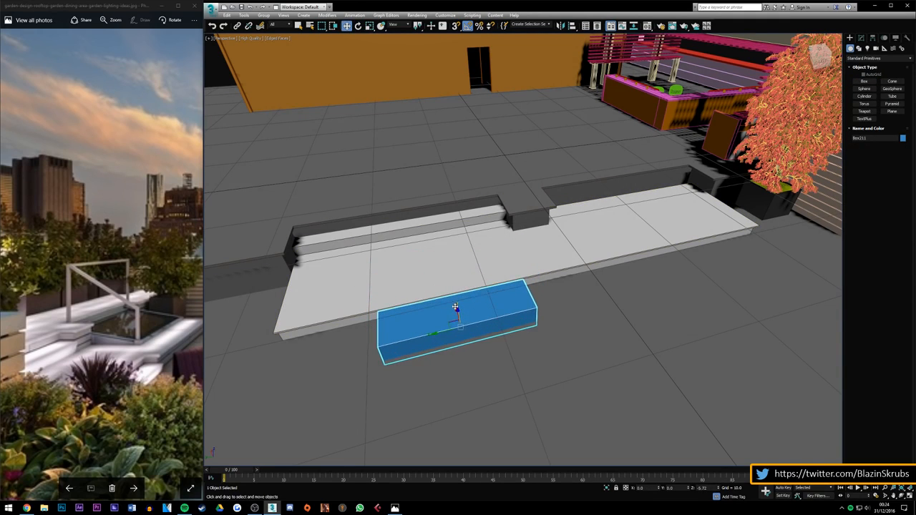
pyautogui.click(863, 38)
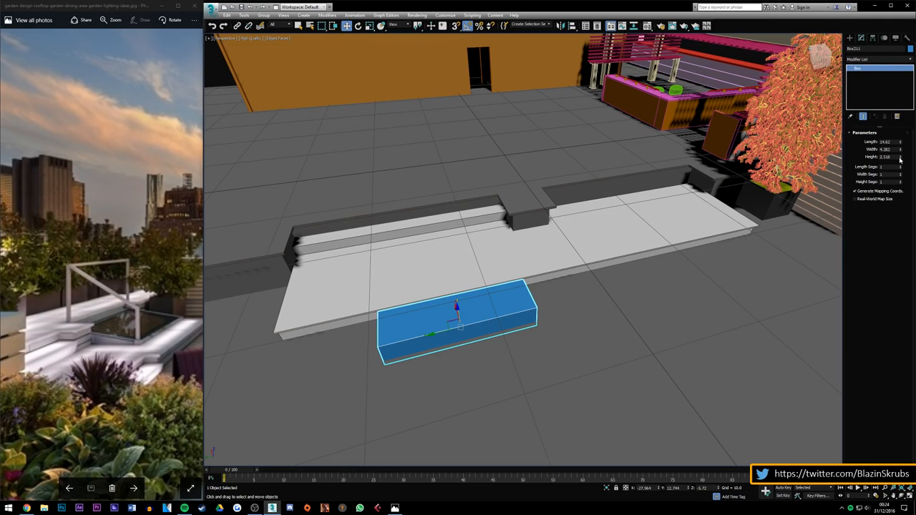
pyautogui.moveTo(900, 160); pyautogui.dragTo(908, 141)
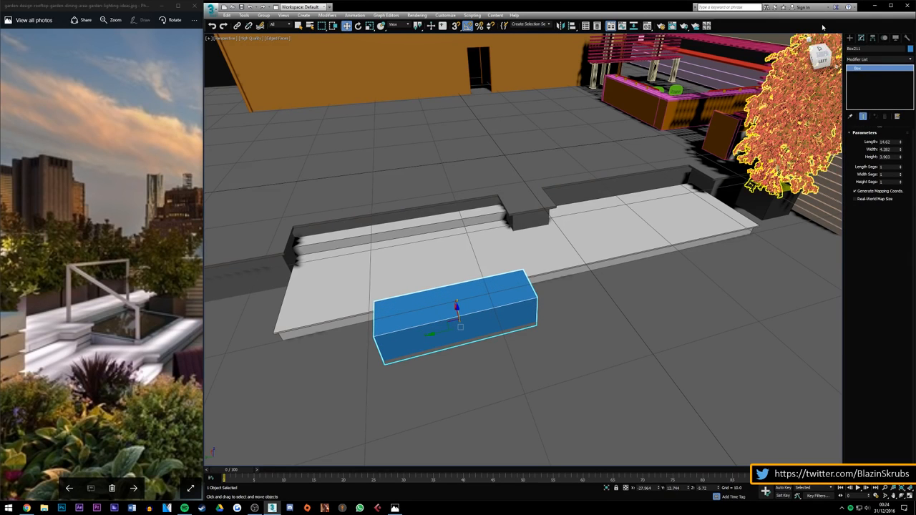
# Step: Move the blue box inward against the capped step to X -25.997
pyautogui.keyDown('alt'); pyautogui.moveTo(501, 268); pyautogui.dragTo(608, 261, button='middle'); pyautogui.keyUp('alt')
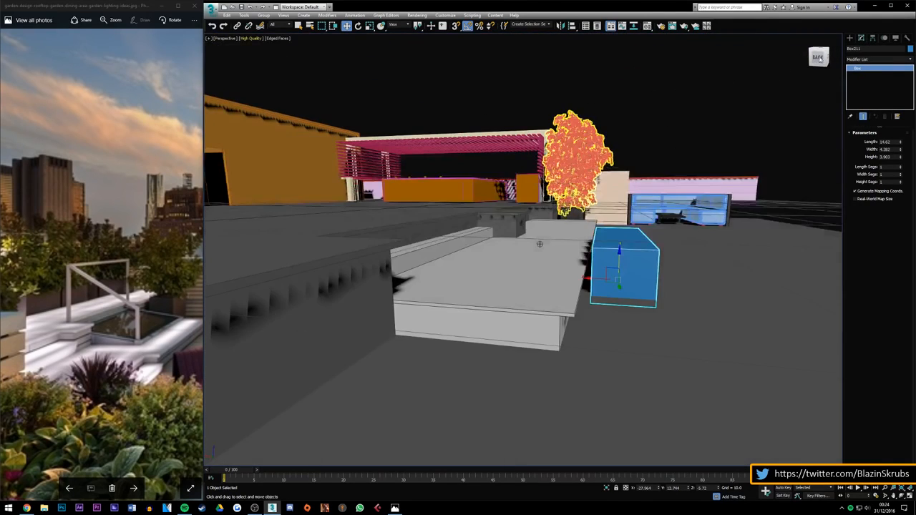
pyautogui.moveTo(599, 281); pyautogui.dragTo(577, 278)
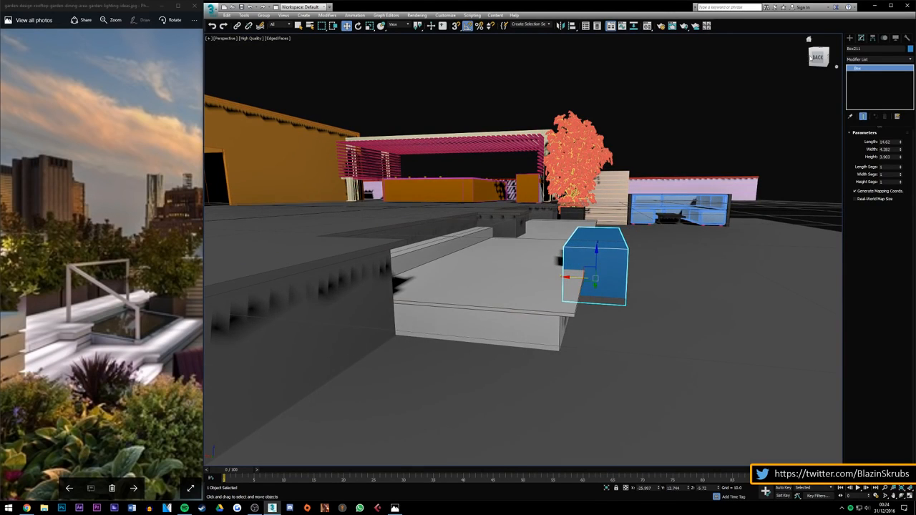
# Step: Move the blue box along the platform's outer edge to about Y 11.5
pyautogui.keyDown('alt'); pyautogui.moveTo(577, 278); pyautogui.dragTo(555, 230, button='middle'); pyautogui.keyUp('alt')
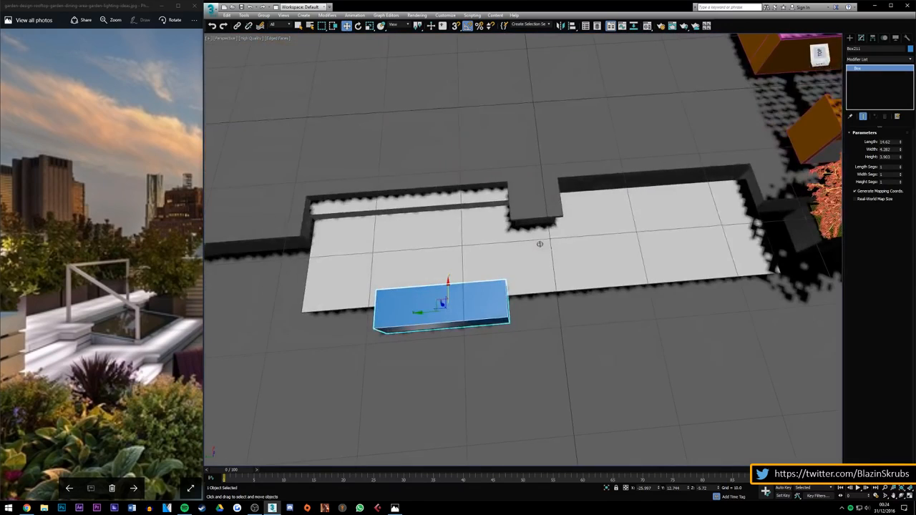
pyautogui.scroll(2, 556, 250)
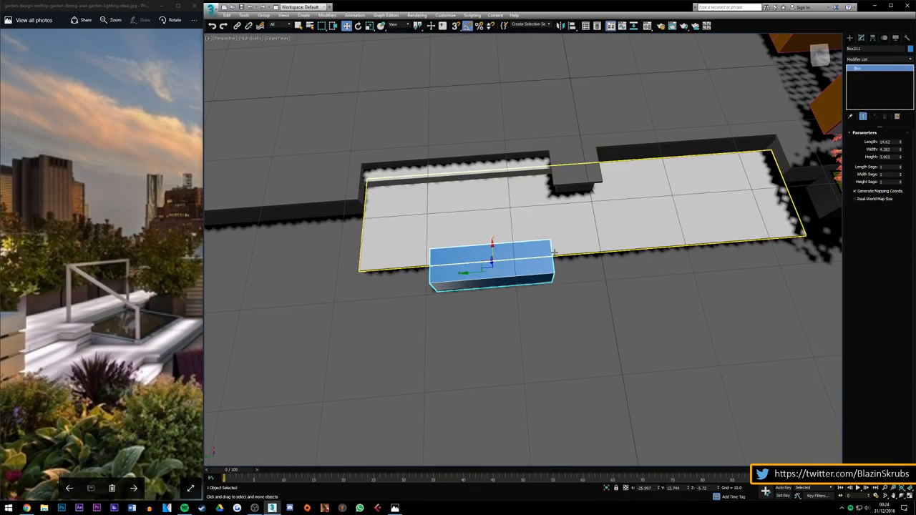
pyautogui.moveTo(474, 264); pyautogui.dragTo(481, 274)
pyautogui.keyDown('alt'); pyautogui.moveTo(578, 208); pyautogui.dragTo(588, 248, button='middle'); pyautogui.keyUp('alt')
# Step: Switch object creation to Compound Objects and start a ProBoolean on the thin cap, leaving it without picking an operand
pyautogui.click(549, 288)
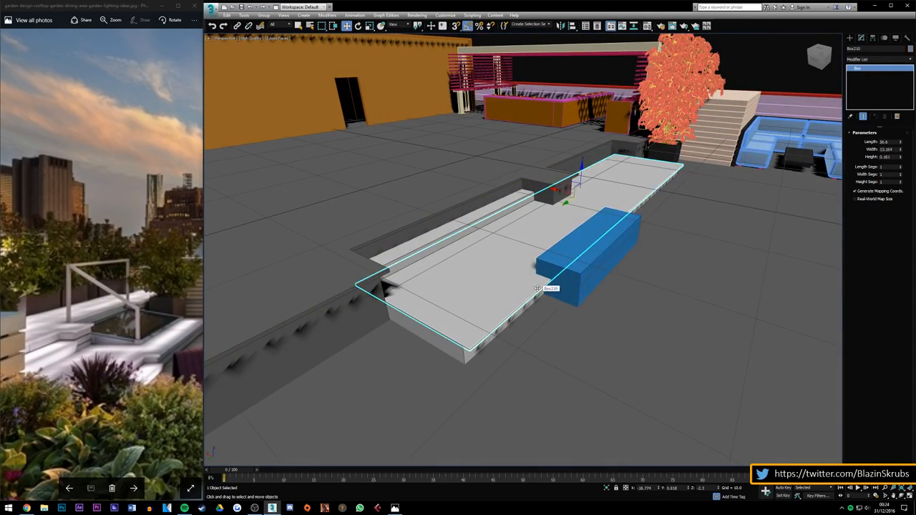
pyautogui.click(849, 38)
pyautogui.click(877, 58)
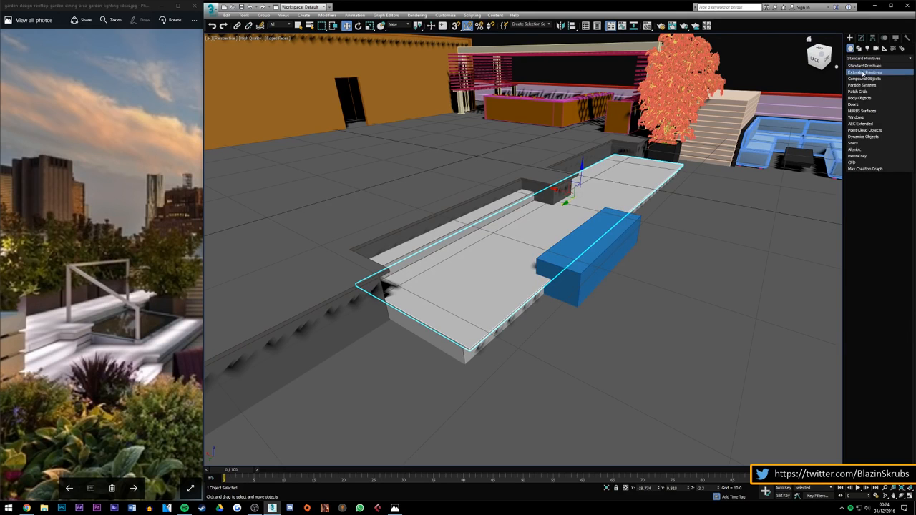
pyautogui.click(864, 79)
pyautogui.click(865, 118)
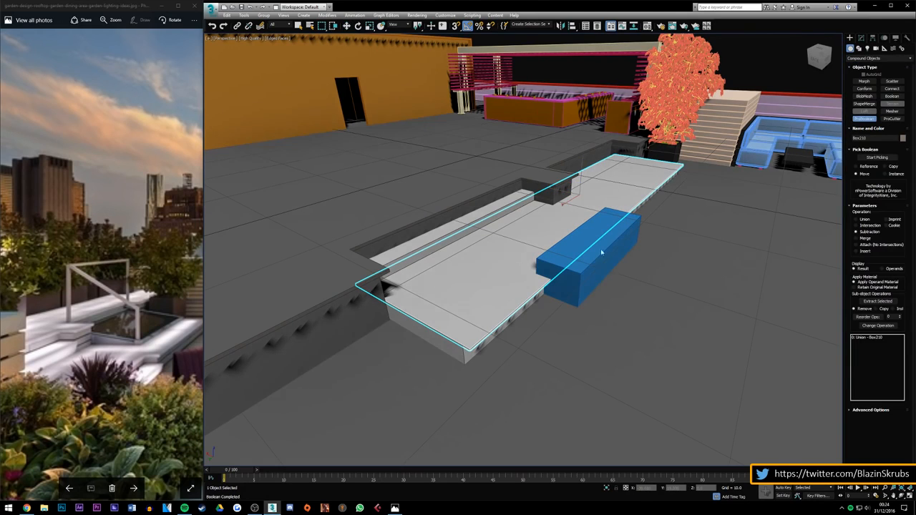
pyautogui.click(298, 25)
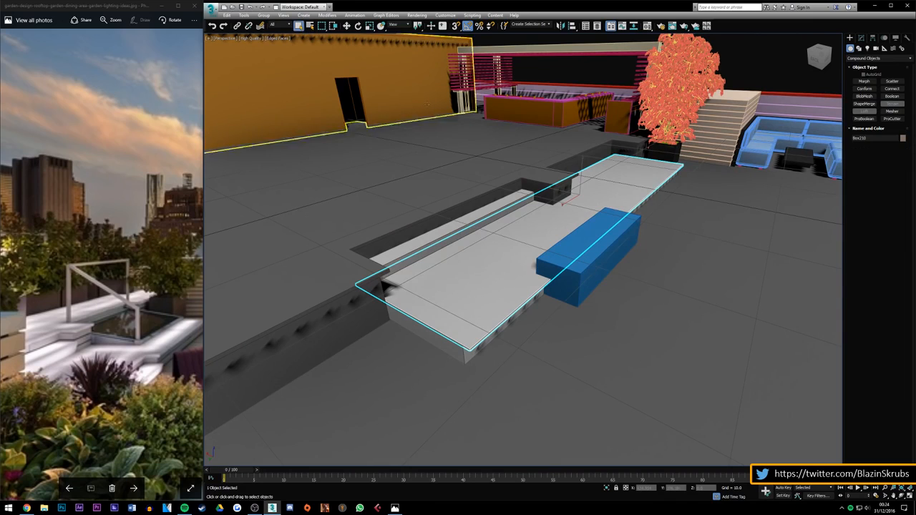
# Step: Clone the blue box as a single copy and move the copy outward, clear of the platform
pyautogui.click(575, 270)
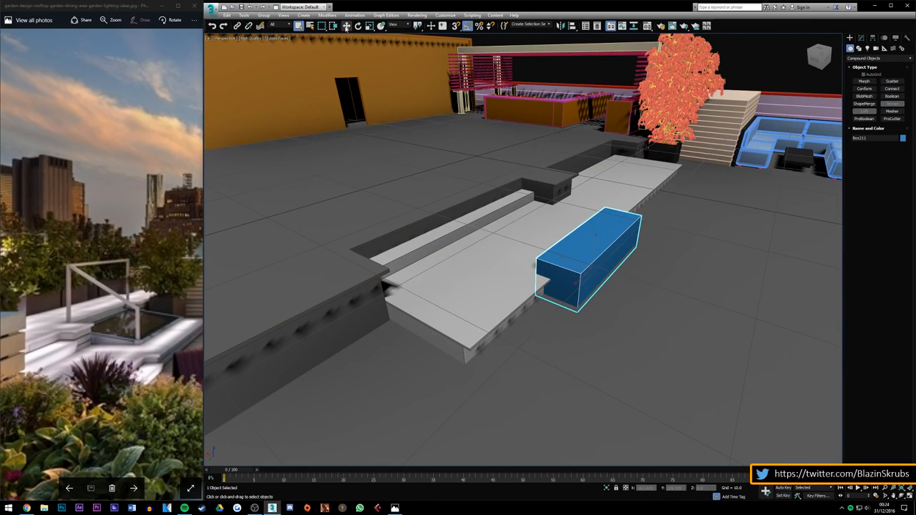
pyautogui.press('w')
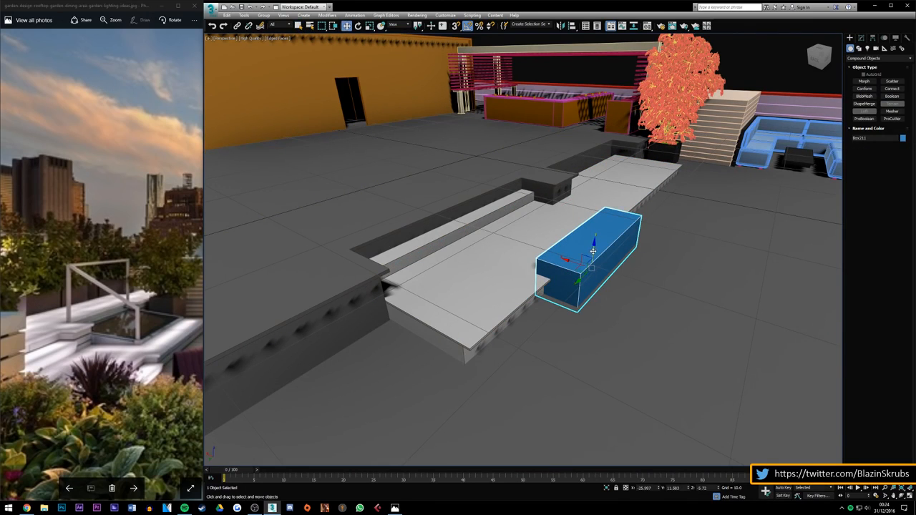
pyautogui.keyDown('shift'); pyautogui.moveTo(593, 251); pyautogui.dragTo(594, 249); pyautogui.keyUp('shift')
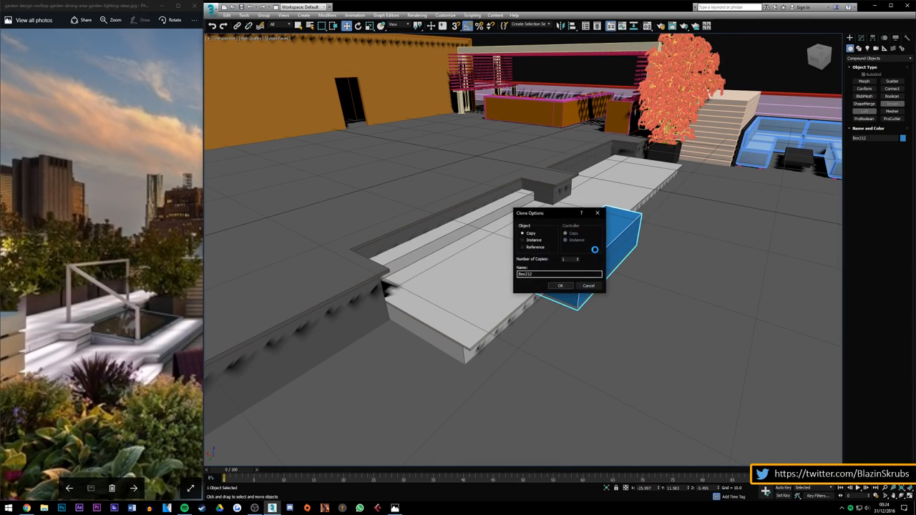
pyautogui.press('Return')
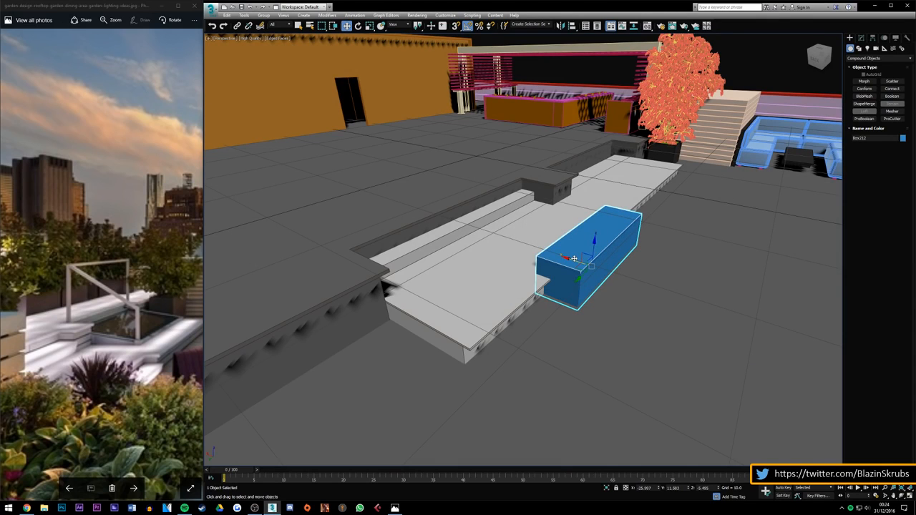
pyautogui.moveTo(574, 257); pyautogui.dragTo(654, 281)
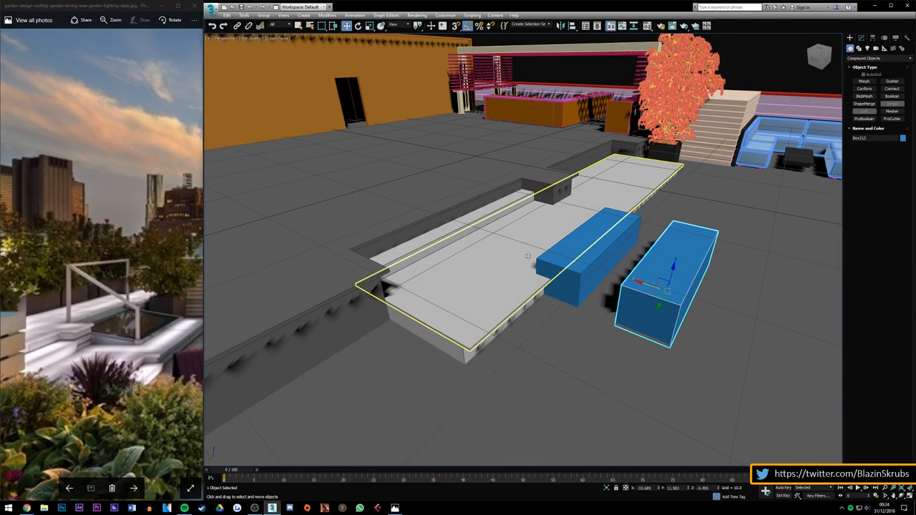
# Step: Subtract the original blue box from the thin cap with ProBoolean to cut a notch in its outer edge
pyautogui.click(527, 256)
pyautogui.click(864, 118)
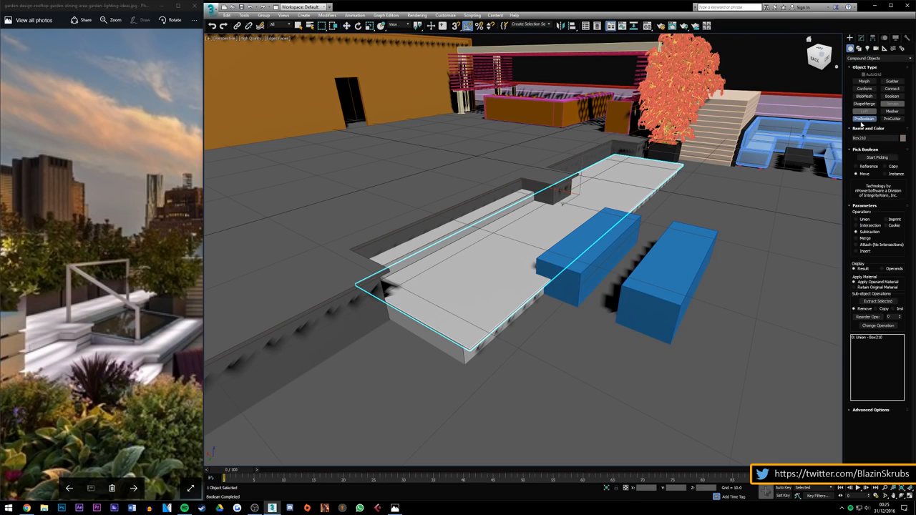
pyautogui.click(875, 157)
pyautogui.click(581, 261)
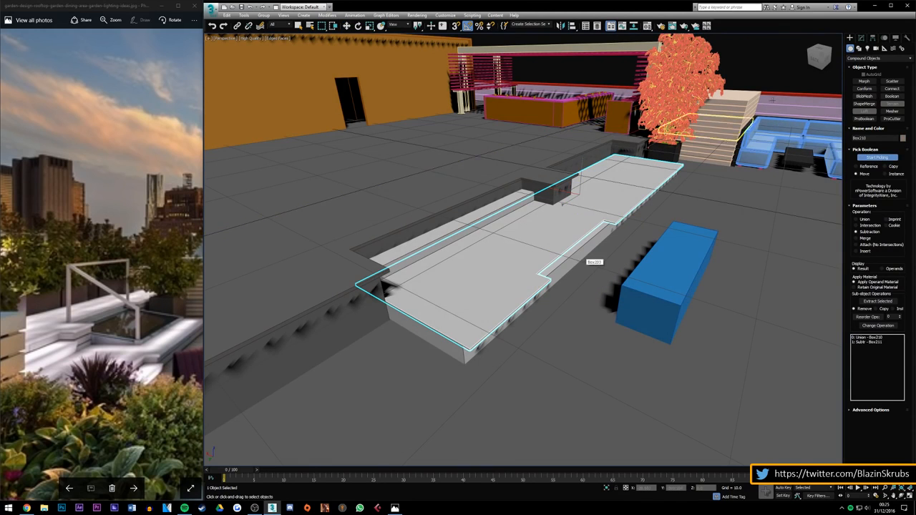
pyautogui.keyDown('alt'); pyautogui.moveTo(585, 260); pyautogui.dragTo(576, 243, button='middle'); pyautogui.keyUp('alt')
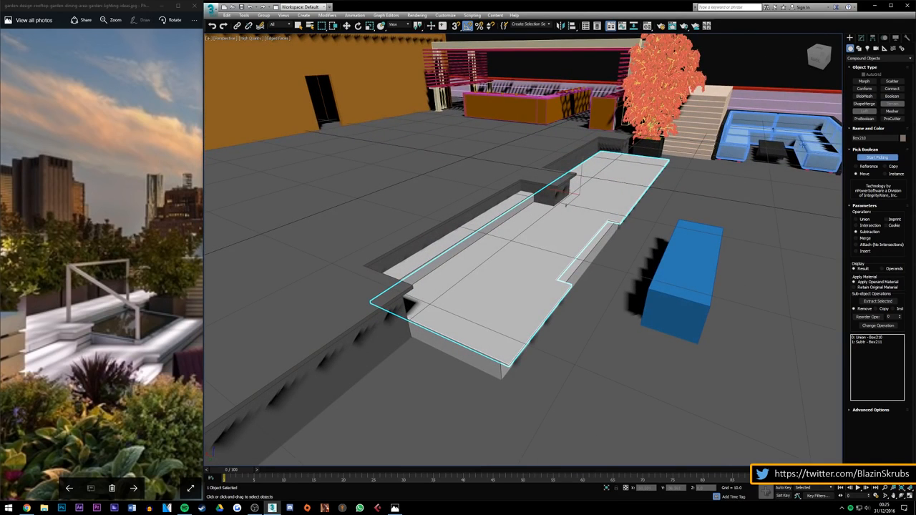
# Step: Move the copied blue box back over the cap's notch to X -25.977
pyautogui.click(347, 26)
pyautogui.click(673, 294)
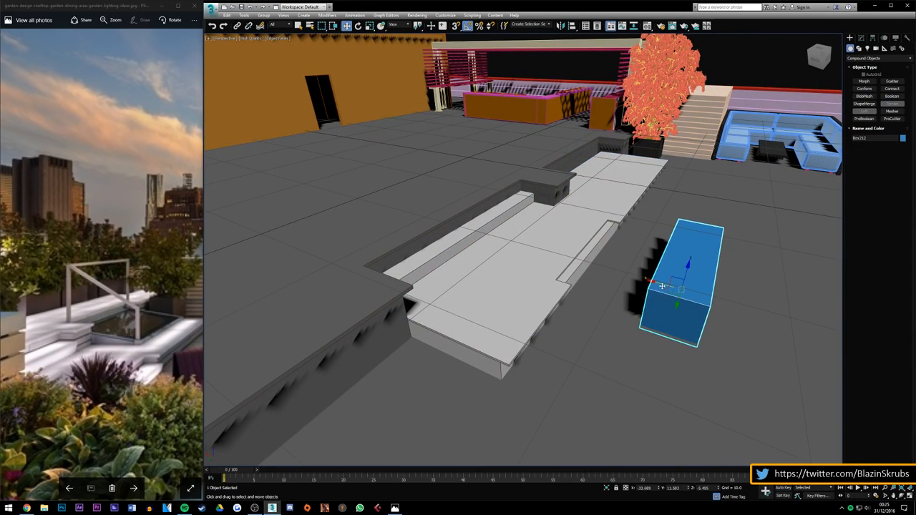
pyautogui.moveTo(663, 286); pyautogui.dragTo(633, 255)
pyautogui.scroll(4, 599, 265)
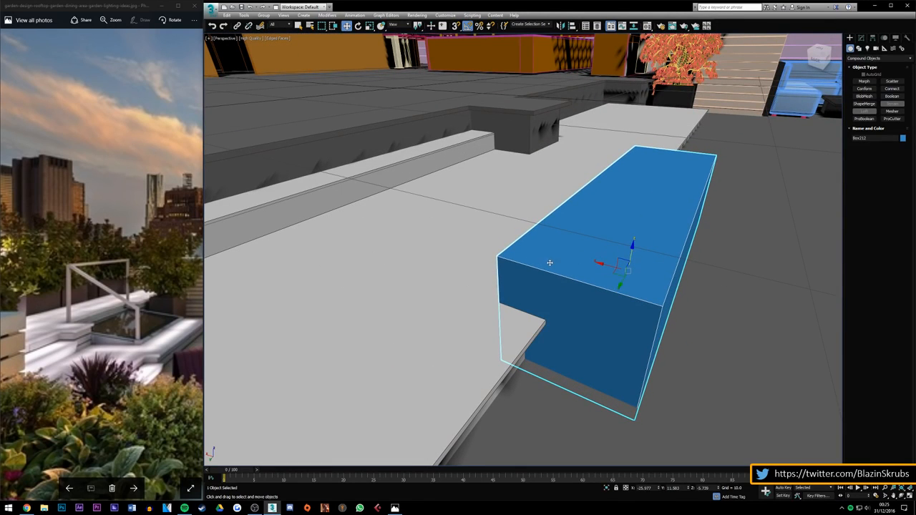
pyautogui.scroll(-2, 506, 254)
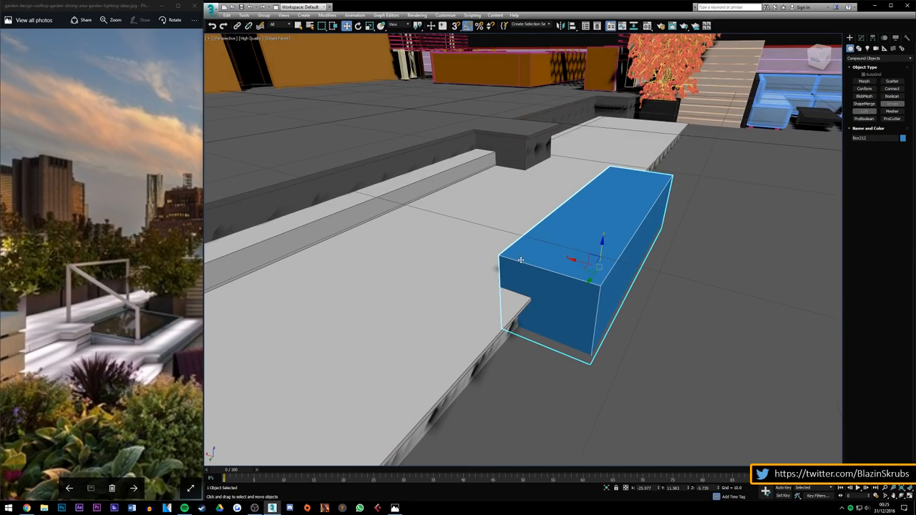
# Step: Try to subtract the blue box from the wide step beneath the cap with ProBoolean, and undo the subtraction
pyautogui.click(508, 341)
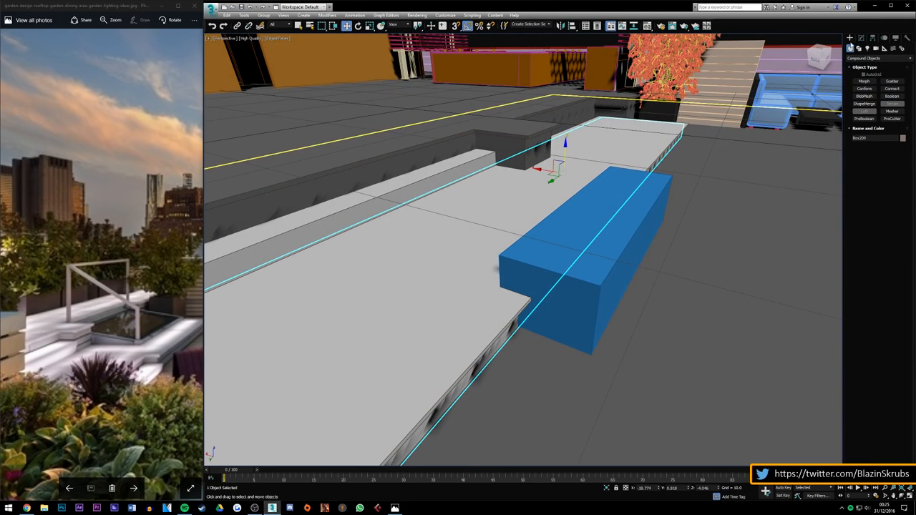
pyautogui.click(864, 118)
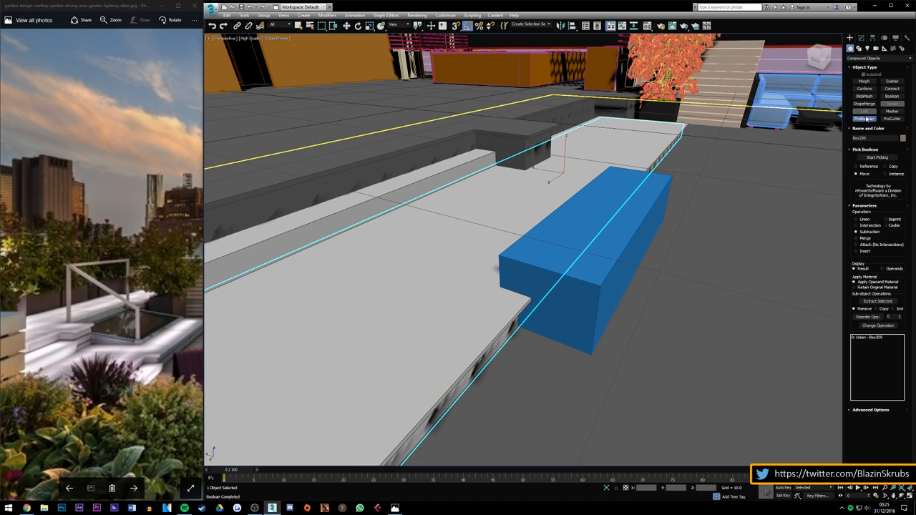
pyautogui.click(873, 159)
pyautogui.click(595, 259)
pyautogui.keyDown('alt'); pyautogui.moveTo(595, 259); pyautogui.dragTo(573, 190, button='middle'); pyautogui.keyUp('alt')
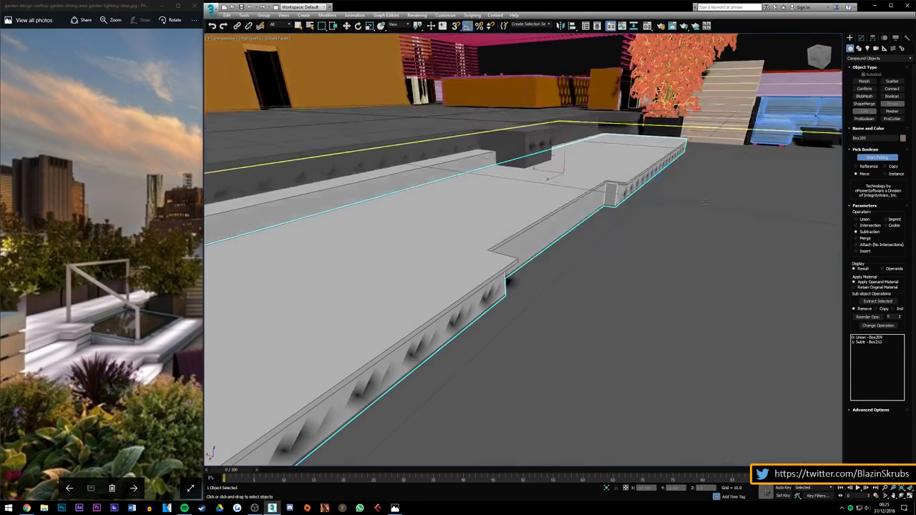
pyautogui.hotkey('ctrl', 'z')
# Step: Make another copy of the blue box and place it outward from the platform at about X -36
pyautogui.click(358, 26)
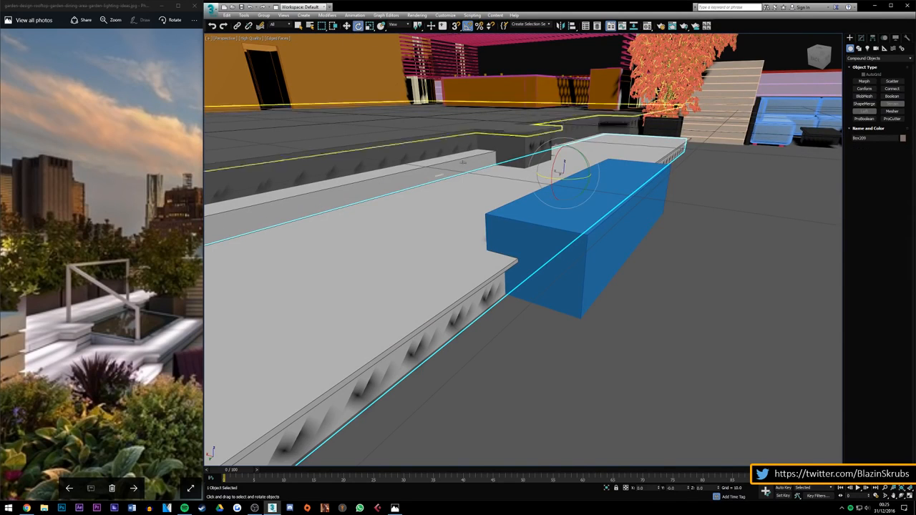
pyautogui.click(565, 243)
pyautogui.click(346, 26)
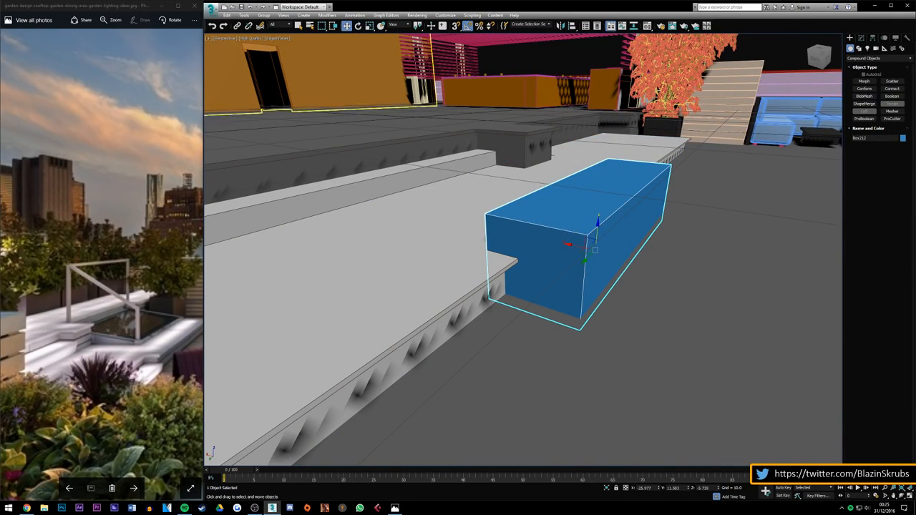
pyautogui.keyDown('shift'); pyautogui.moveTo(572, 245); pyautogui.dragTo(598, 244); pyautogui.keyUp('shift')
pyautogui.click(560, 286)
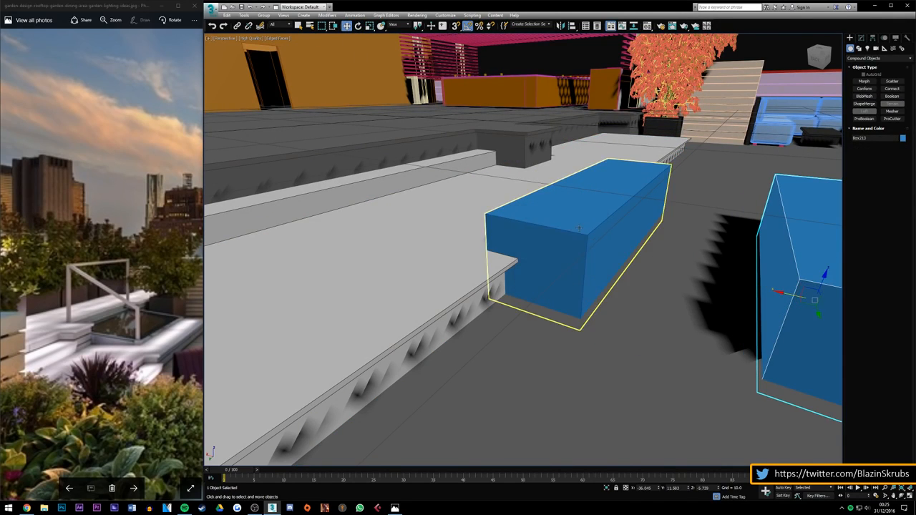
# Step: Subtract the blue box in the notch from the wide step beneath the cap with ProBoolean
pyautogui.click(467, 242)
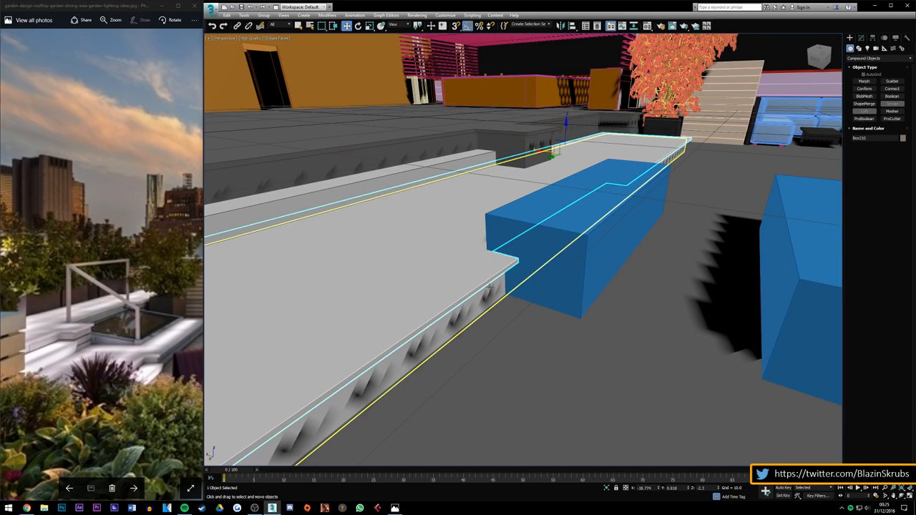
pyautogui.click(863, 118)
pyautogui.click(877, 156)
pyautogui.click(597, 221)
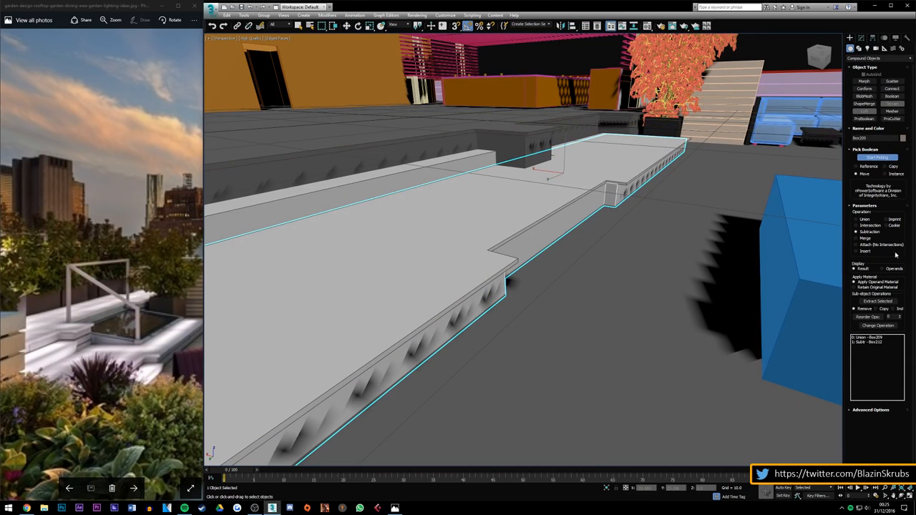
# Step: Move the remaining blue box back over the platform's notch to about X -26
pyautogui.click(345, 26)
pyautogui.click(777, 274)
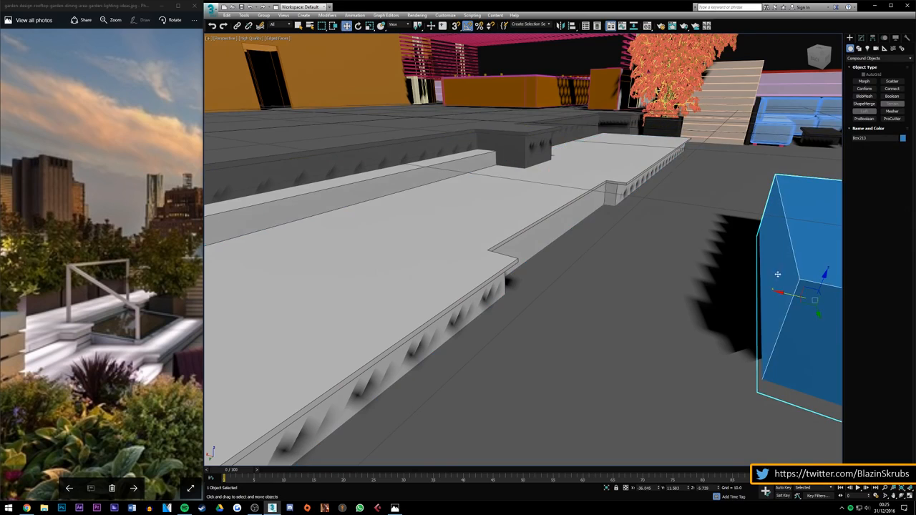
pyautogui.moveTo(793, 294); pyautogui.dragTo(578, 251)
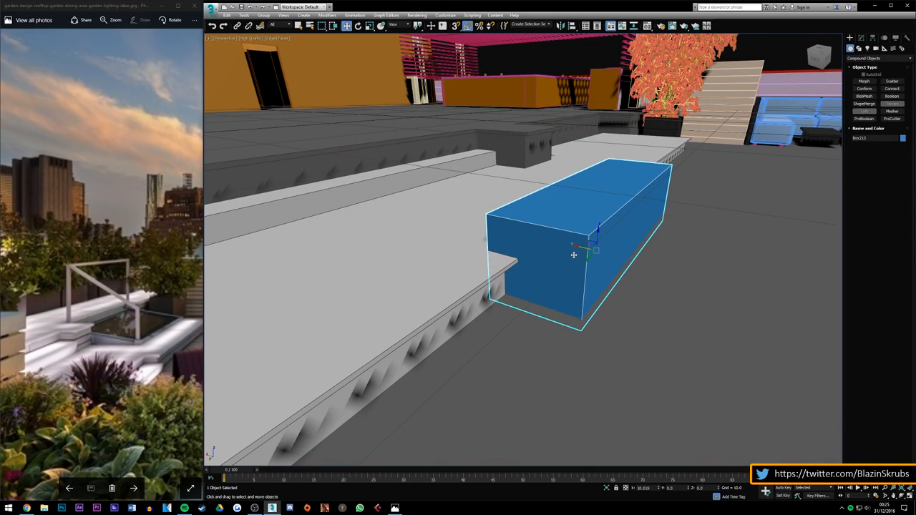
# Step: Reduce the blue box's height to 1.015 and width to 2.484 while shifting it inward into the notch
pyautogui.click(860, 37)
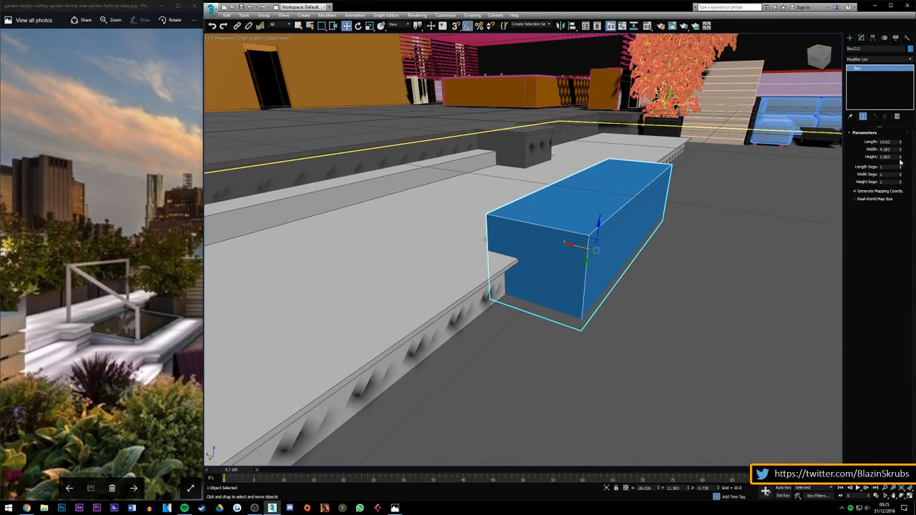
pyautogui.moveTo(899, 158); pyautogui.dragTo(898, 186)
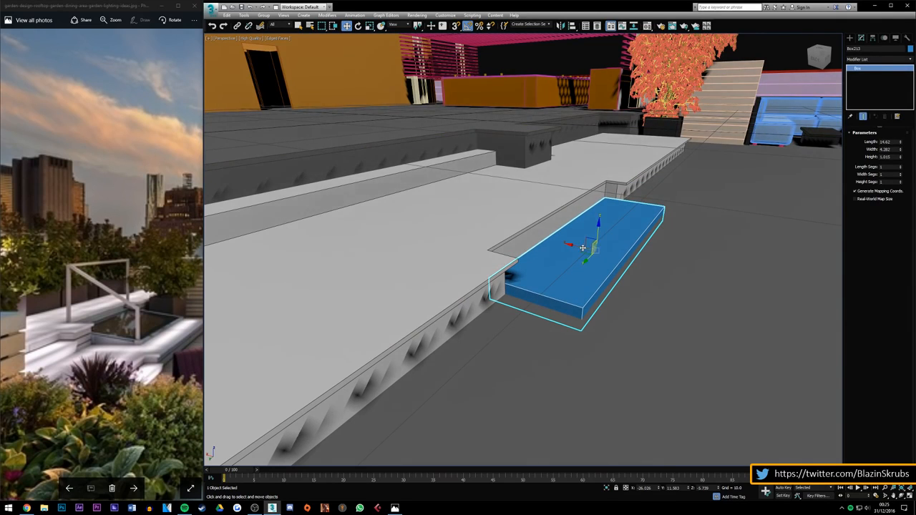
pyautogui.moveTo(590, 243); pyautogui.dragTo(545, 239)
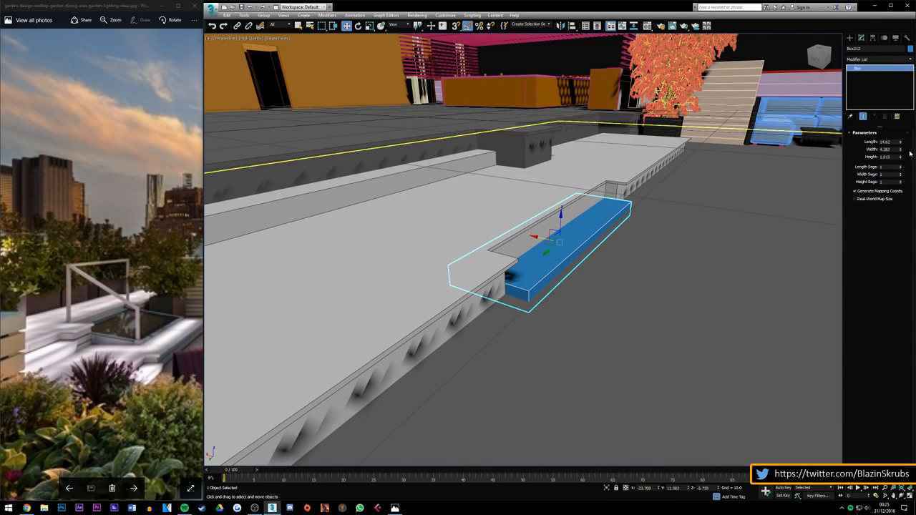
pyautogui.moveTo(899, 153); pyautogui.dragTo(900, 161)
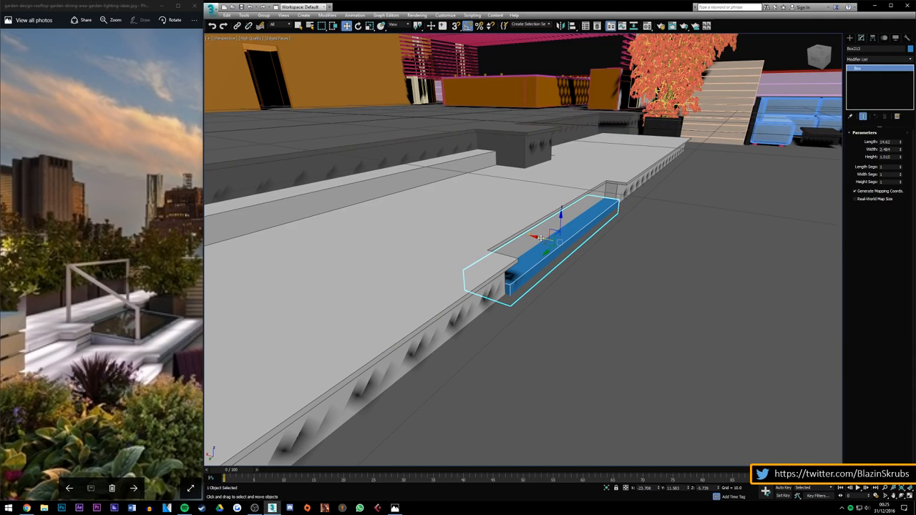
# Step: Position the low blue box as a lower step in the notch at about X -24.9
pyautogui.moveTo(548, 240); pyautogui.dragTo(577, 222)
pyautogui.moveTo(824, 52)
pyautogui.mouseDown()
pyautogui.moveTo(805, 43)
pyautogui.moveTo(827, 45)
pyautogui.mouseUp()
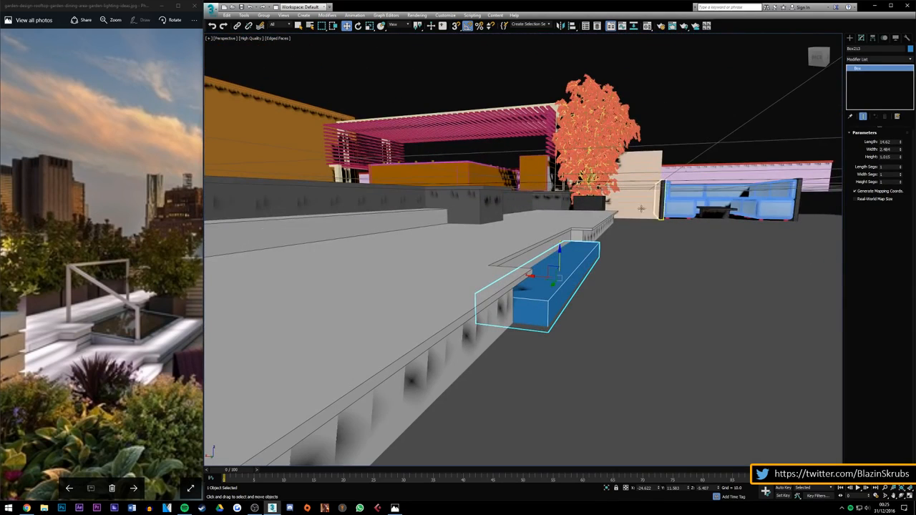
pyautogui.moveTo(537, 277); pyautogui.dragTo(541, 278)
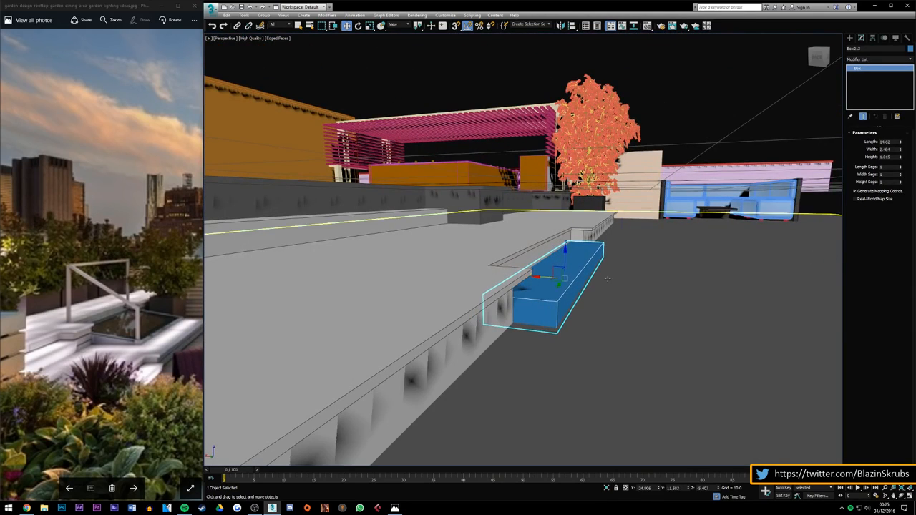
pyautogui.click(607, 279)
pyautogui.scroll(-3, 608, 279)
pyautogui.click(577, 270)
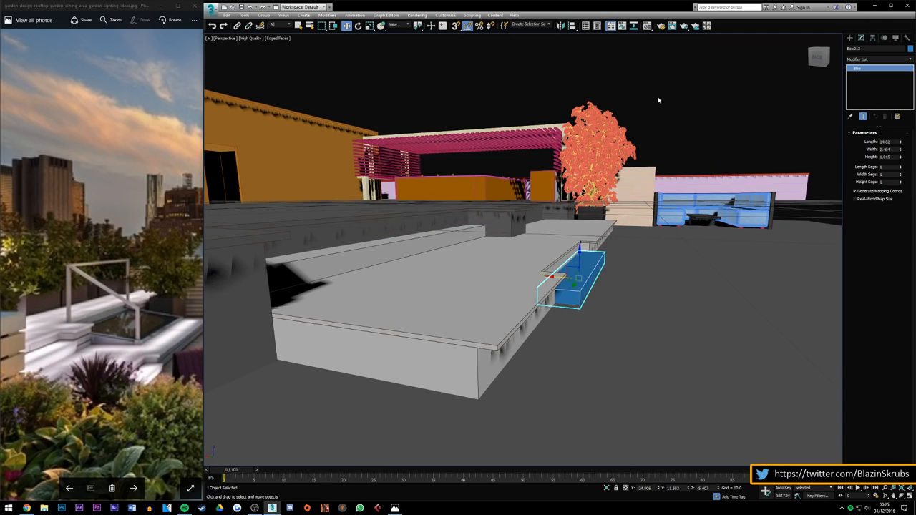
# Step: Apply the light grey 13 - Default material to the low blue step box in the platform's notch, leaving it deselected
pyautogui.click(647, 26)
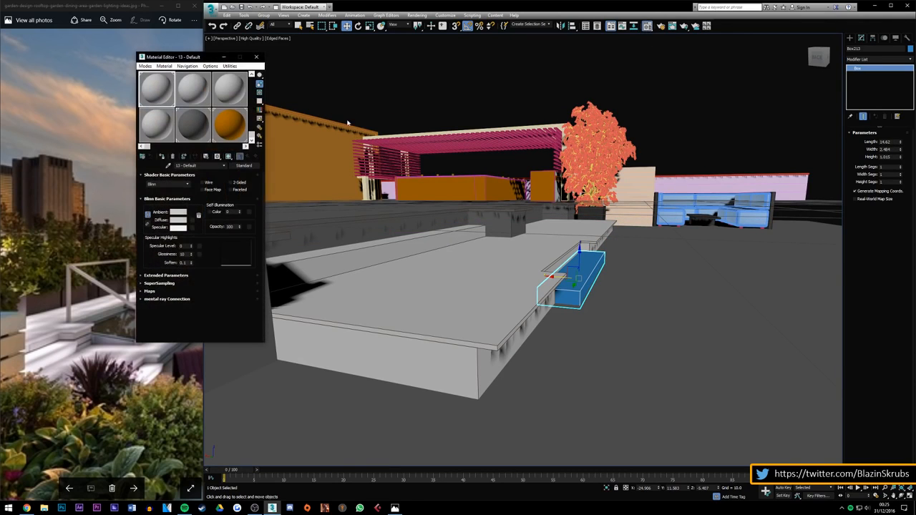
pyautogui.click(257, 59)
pyautogui.click(537, 60)
pyautogui.keyDown('alt'); pyautogui.moveTo(579, 272); pyautogui.dragTo(579, 272, button='middle'); pyautogui.keyUp('alt')
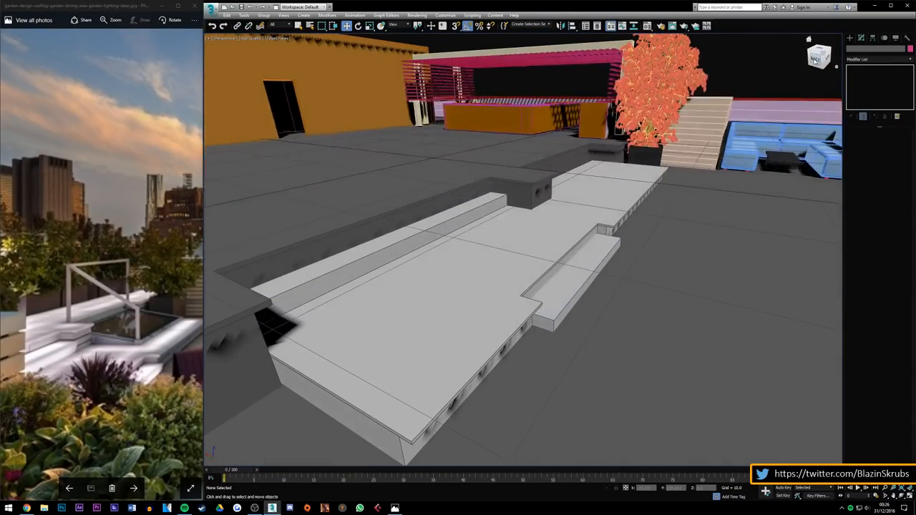
# Step: Apply the dark grey 20 - Default material to the thin notched cap on the long platform
pyautogui.click(508, 269)
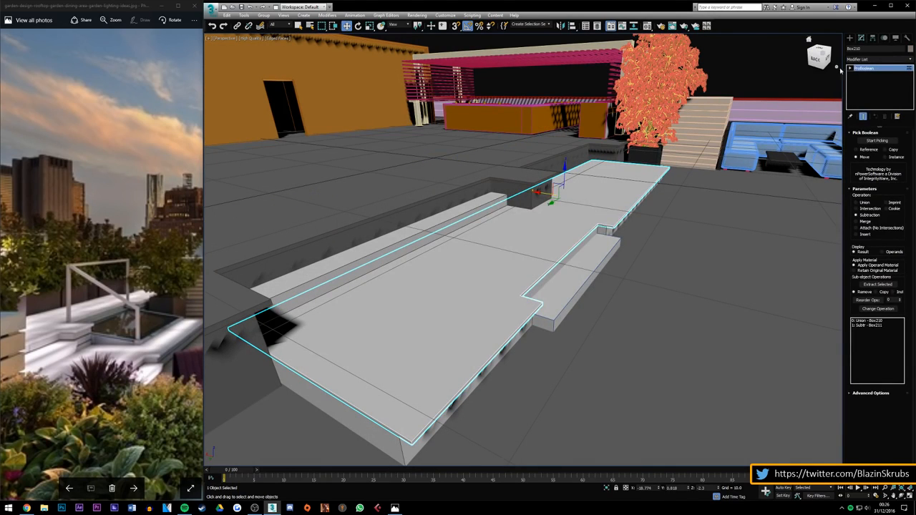
pyautogui.click(910, 49)
pyautogui.click(594, 294)
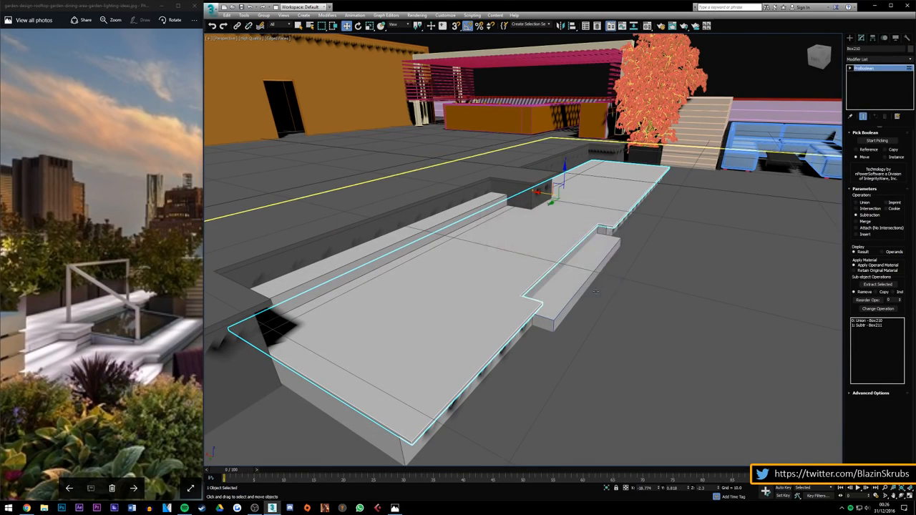
pyautogui.press('m')
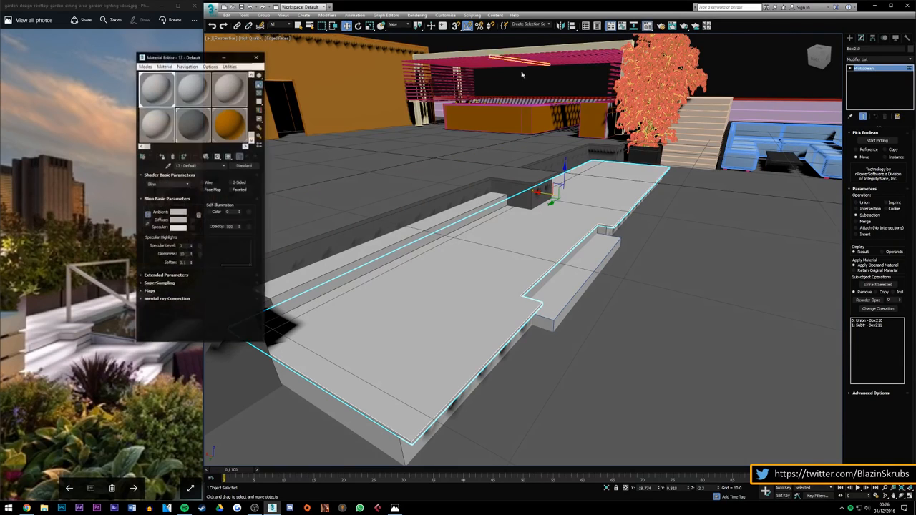
pyautogui.click(188, 134)
pyautogui.click(162, 157)
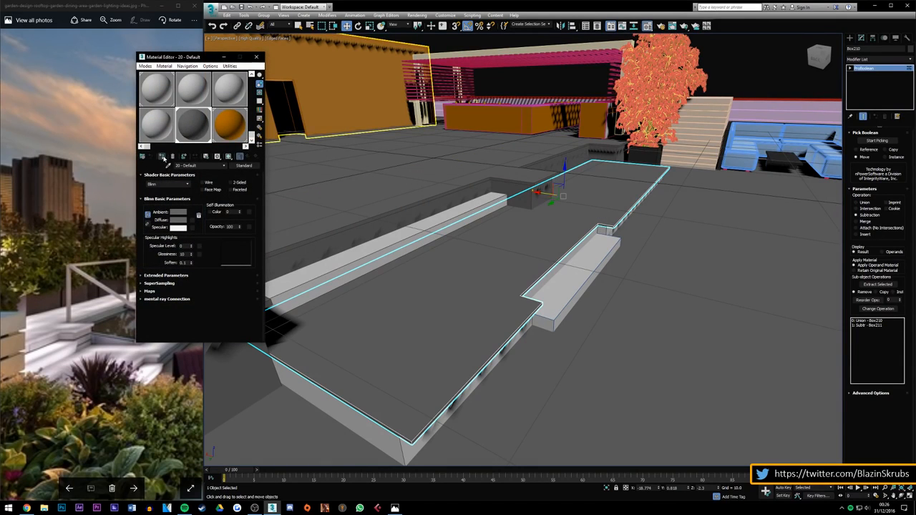
pyautogui.moveTo(818, 57)
pyautogui.mouseDown()
pyautogui.moveTo(814, 99)
pyautogui.moveTo(823, 45)
pyautogui.moveTo(820, 60)
pyautogui.mouseUp()
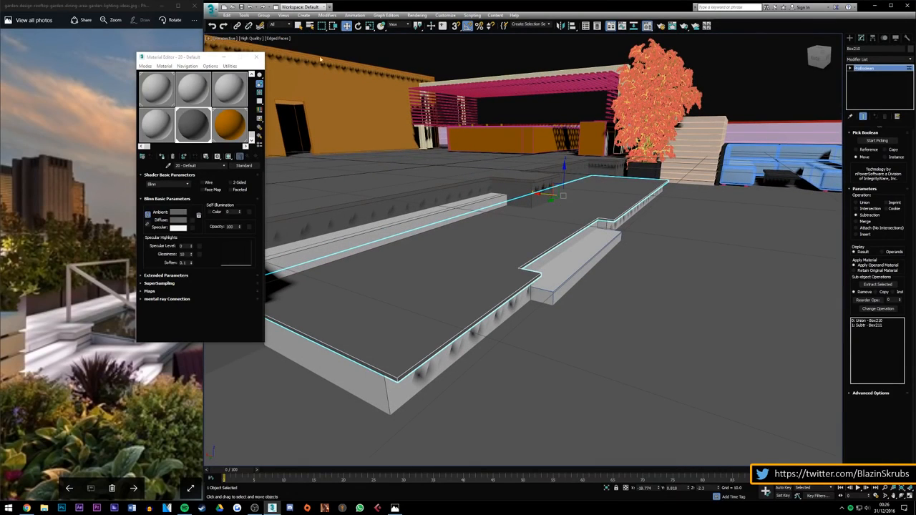
pyautogui.click(256, 57)
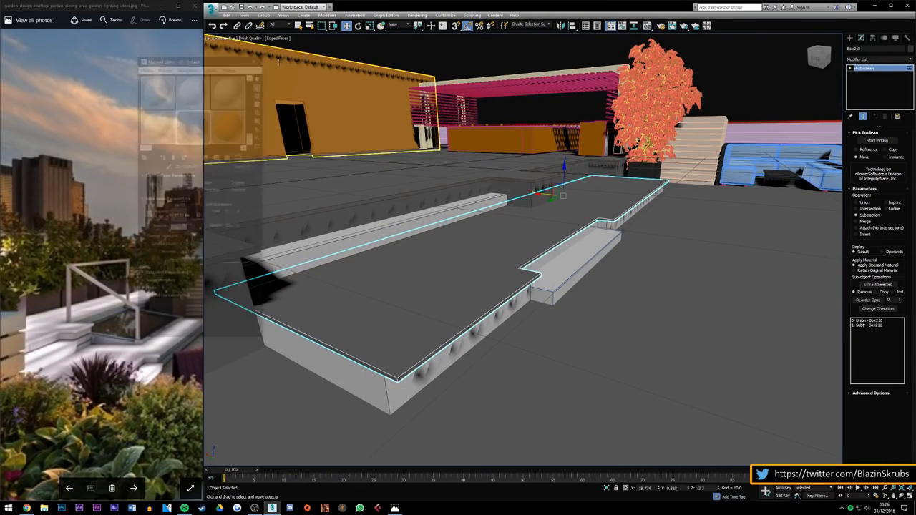
# Step: Apply the same dark grey 20 - Default material to the notched platform body beneath the cap
pyautogui.click(610, 234)
pyautogui.click(652, 27)
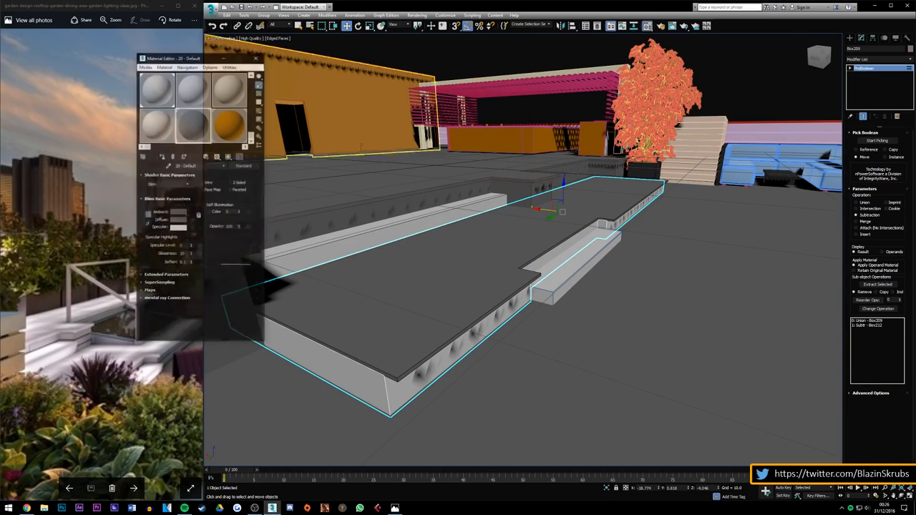
pyautogui.click(172, 157)
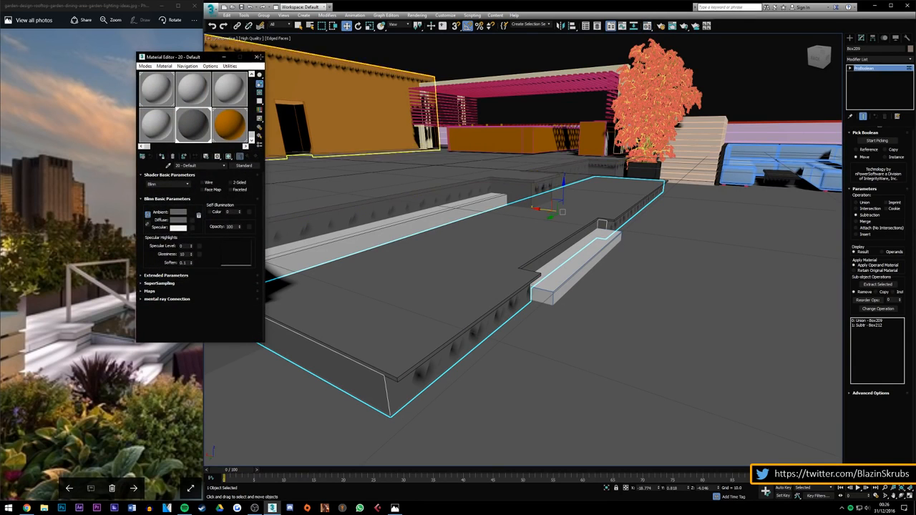
# Step: Close the Material Editor and clear the object selection
pyautogui.click(256, 56)
pyautogui.click(412, 51)
pyautogui.keyDown('alt'); pyautogui.moveTo(603, 227); pyautogui.dragTo(564, 251, button='middle'); pyautogui.keyUp('alt')
pyautogui.scroll(-5, 564, 251)
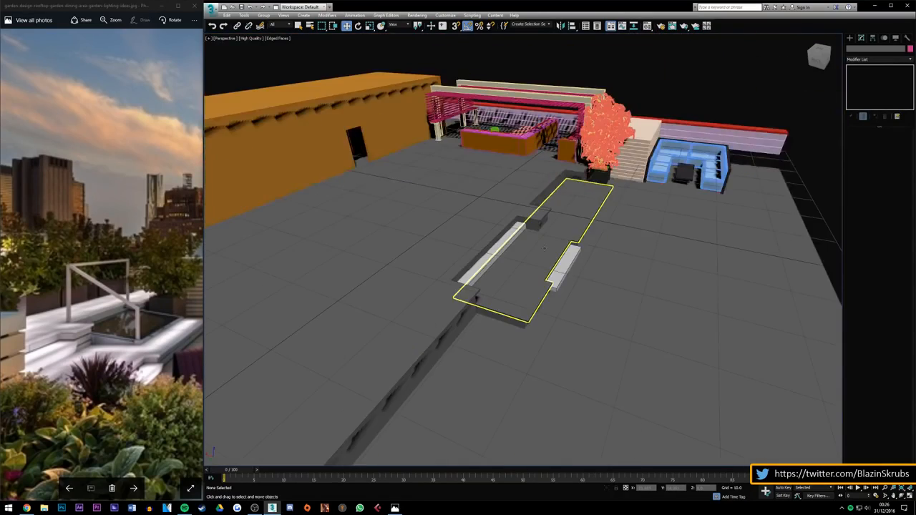
pyautogui.scroll(5, 564, 251)
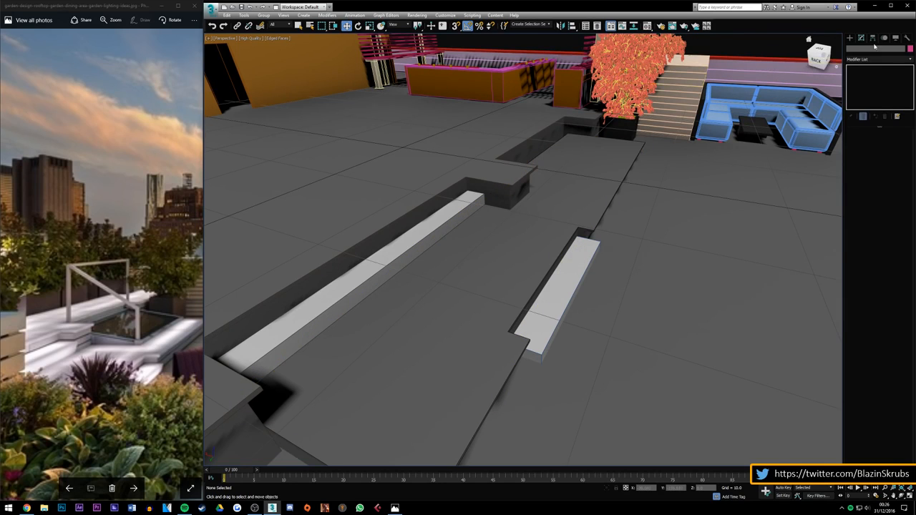
# Step: Create a standard cylinder post about 6.74 high on the raised ledge and set its radius to 0.2
pyautogui.click(848, 38)
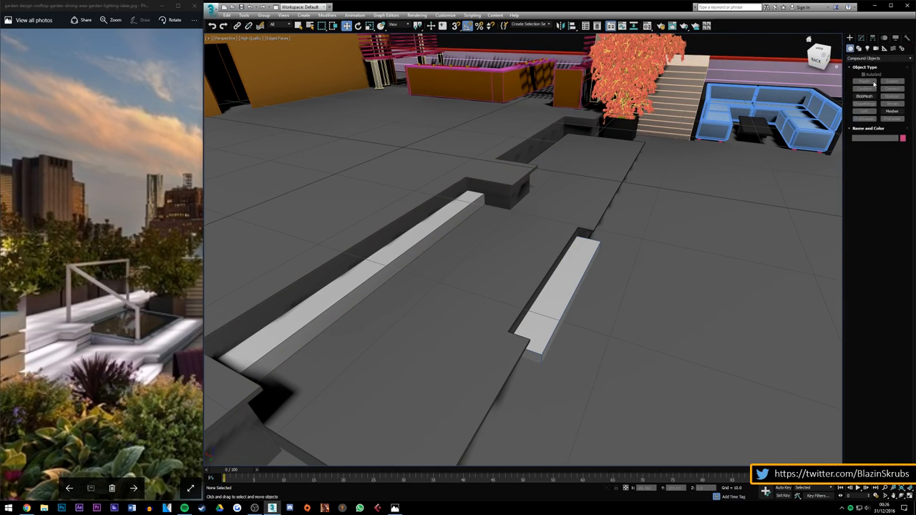
pyautogui.click(862, 58)
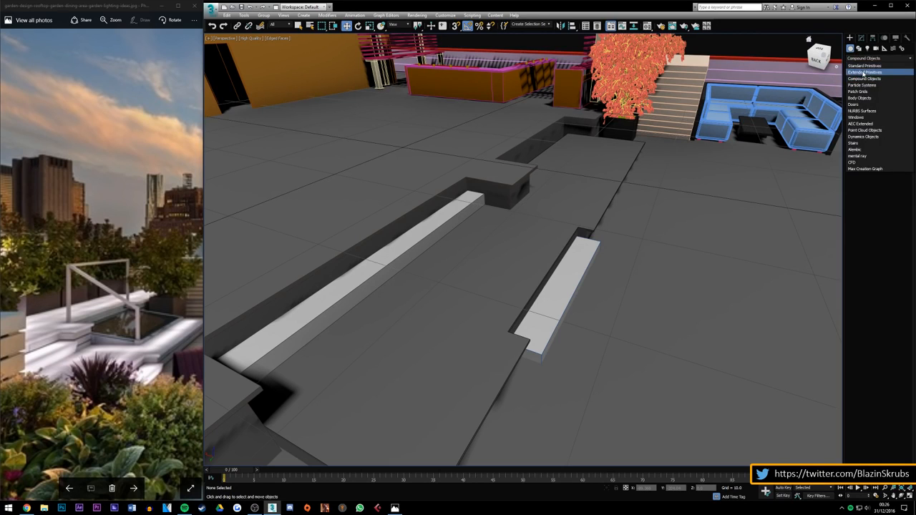
pyautogui.click(863, 67)
pyautogui.click(865, 96)
pyautogui.scroll(2, 498, 175)
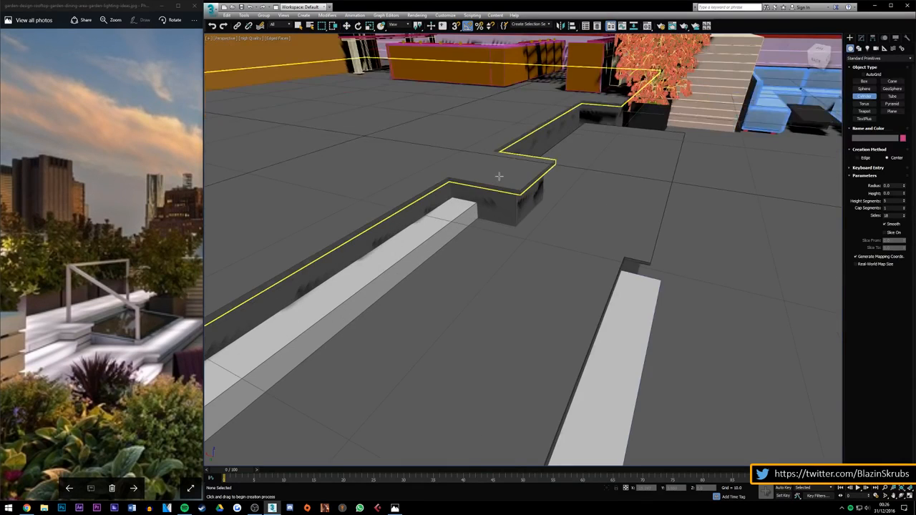
pyautogui.scroll(-2, 473, 312)
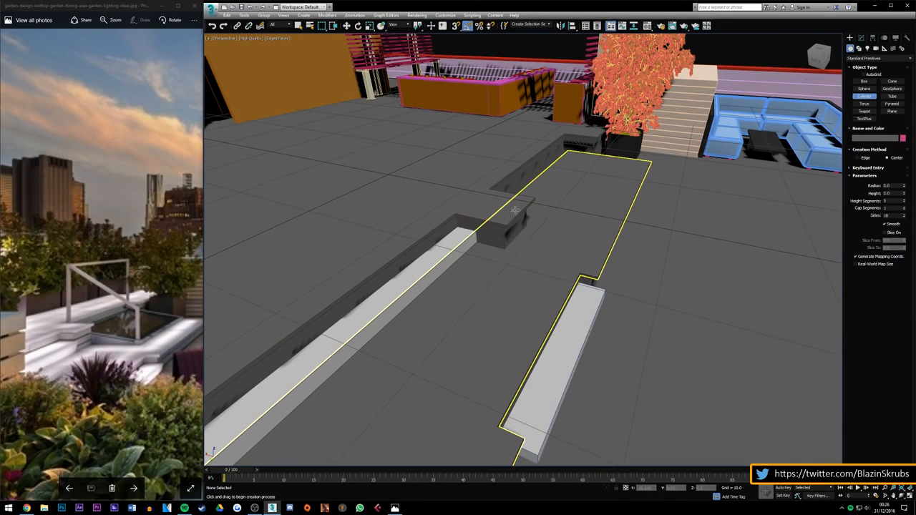
pyautogui.scroll(2, 490, 190)
pyautogui.click(473, 189)
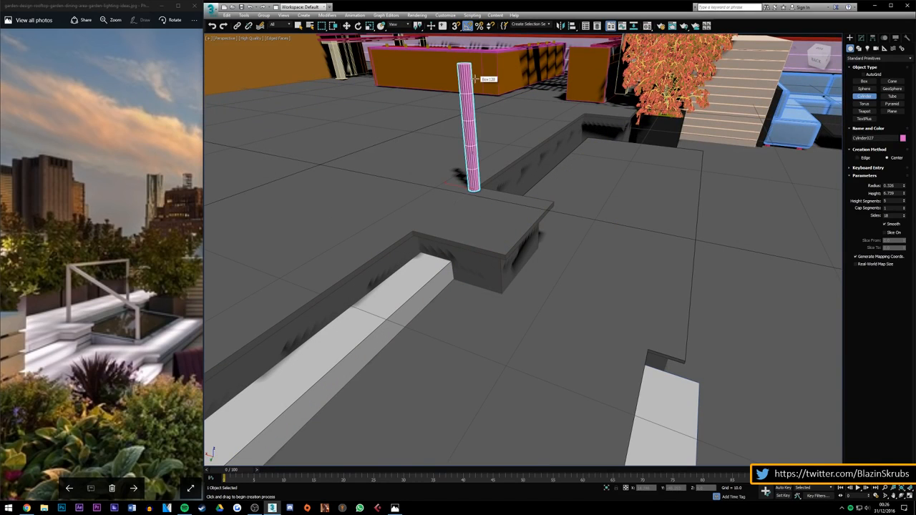
pyautogui.click(863, 37)
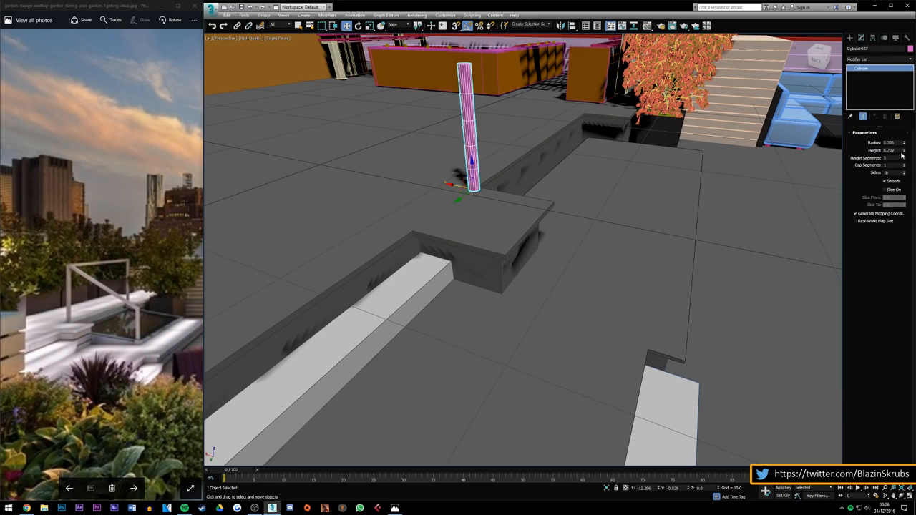
pyautogui.moveTo(905, 145); pyautogui.dragTo(905, 147)
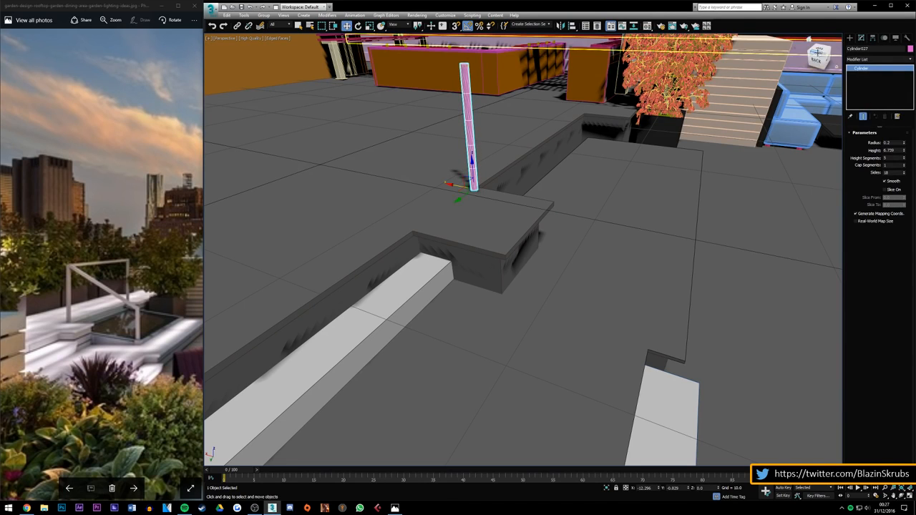
# Step: Move the post to the back corner of the ledge, at about X -12.04, Y -1.64, and lower it to about Z -0.52
pyautogui.keyDown('alt'); pyautogui.moveTo(601, 103); pyautogui.dragTo(327, 6, button='middle'); pyautogui.keyUp('alt')
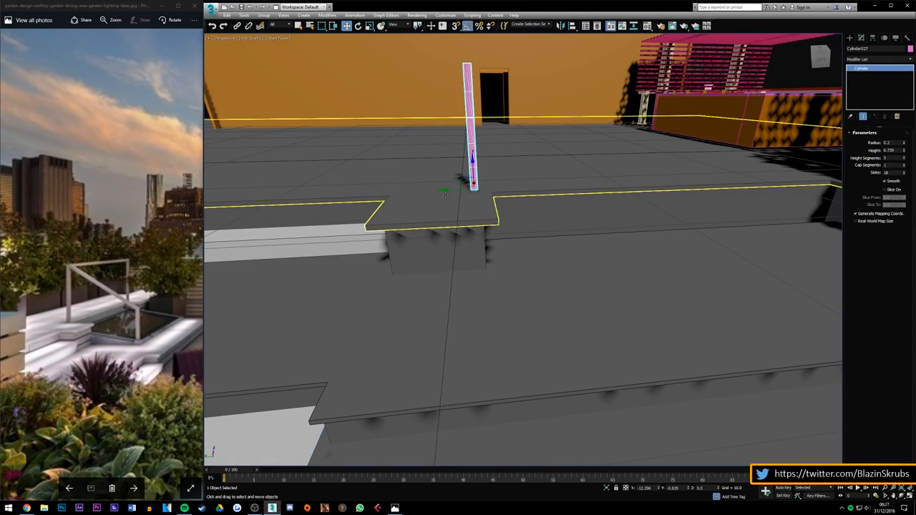
pyautogui.moveTo(445, 188); pyautogui.dragTo(458, 188)
pyautogui.scroll(2, 491, 183)
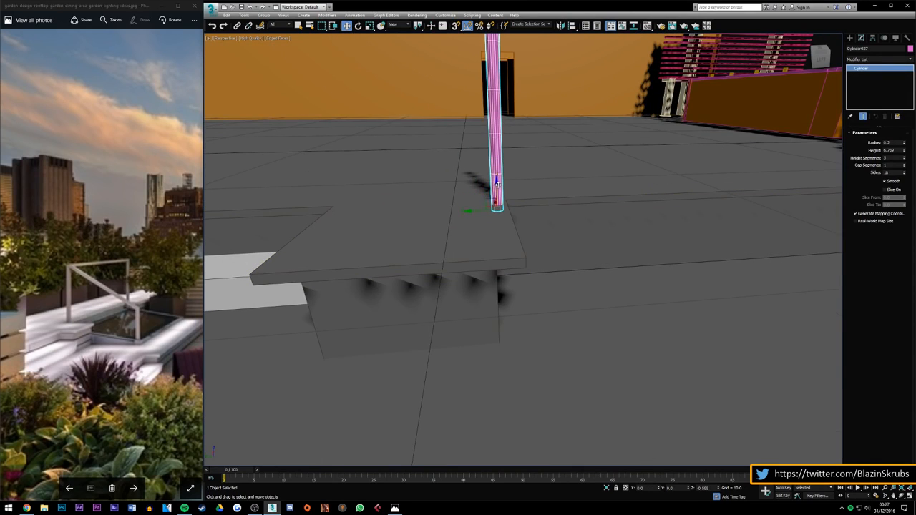
pyautogui.keyDown('alt'); pyautogui.moveTo(497, 182); pyautogui.dragTo(474, 170, button='middle'); pyautogui.keyUp('alt')
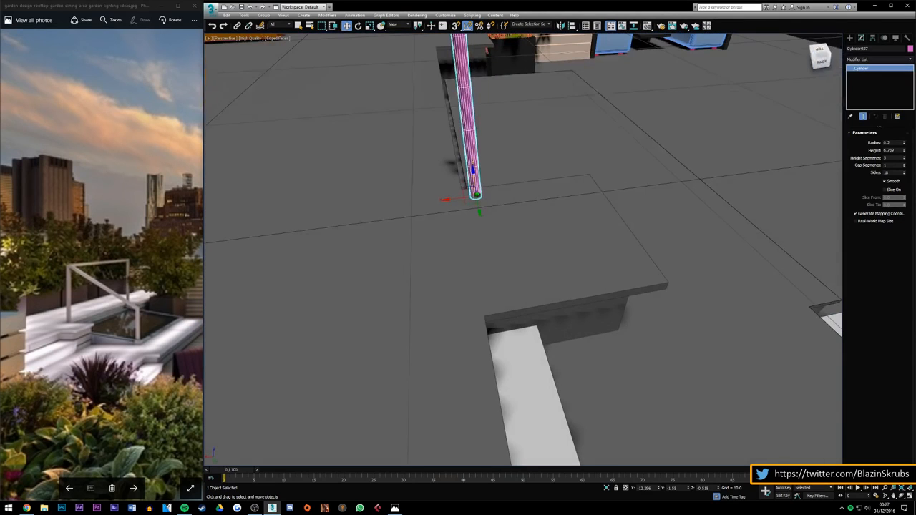
pyautogui.moveTo(447, 200); pyautogui.dragTo(438, 199)
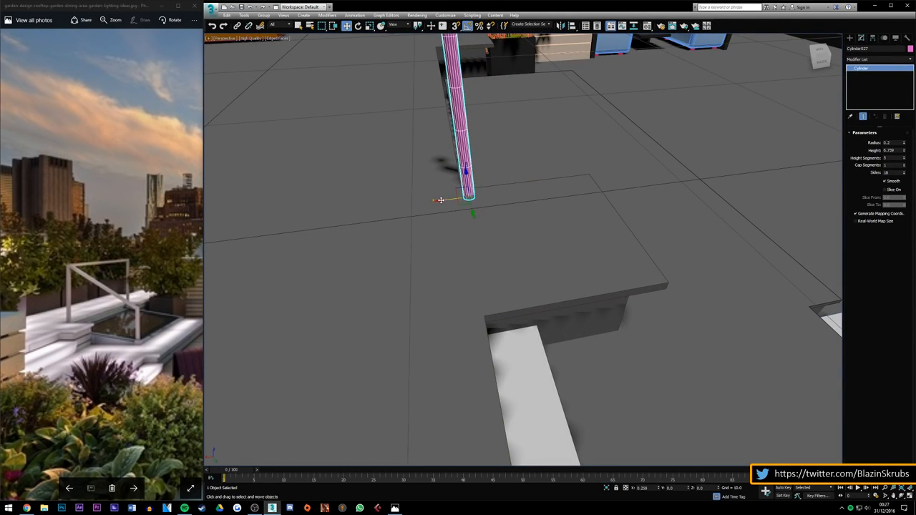
pyautogui.keyDown('alt'); pyautogui.moveTo(438, 200); pyautogui.dragTo(479, 208, button='middle'); pyautogui.keyUp('alt')
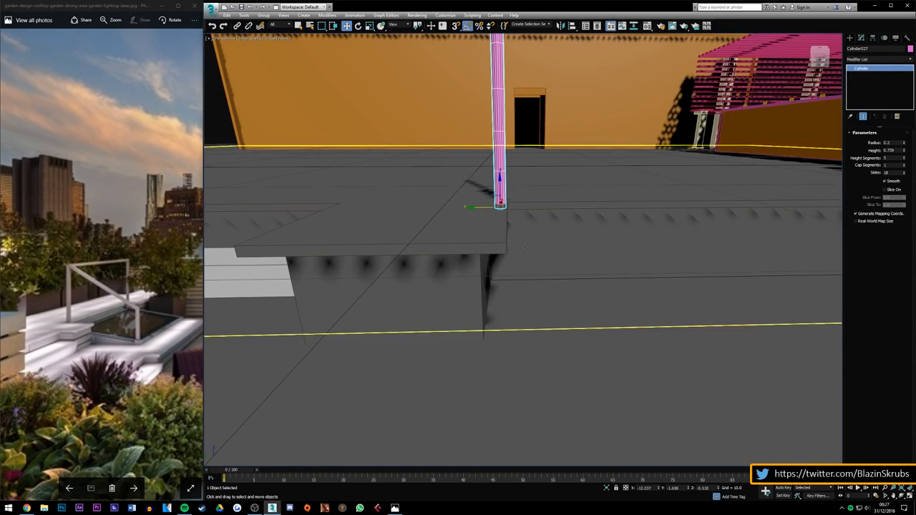
# Step: Clone the post about 13 units along X to the opposite edge of the sunken area and lower the copy to about Z -3.5
pyautogui.scroll(-3, 481, 214)
pyautogui.click(542, 275)
pyautogui.moveTo(819, 60); pyautogui.dragTo(867, 71)
pyautogui.click(404, 223)
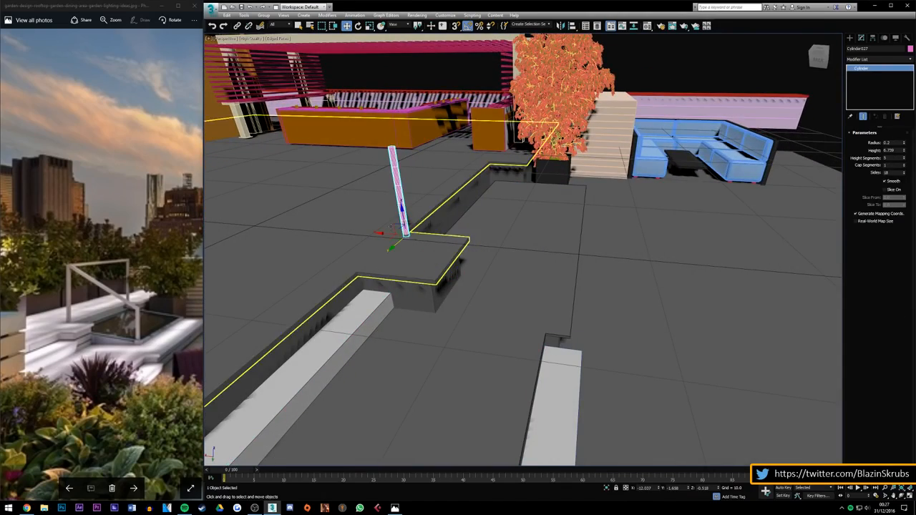
pyautogui.moveTo(387, 235)
pyautogui.keyDown('shift'); pyautogui.mouseDown()
pyautogui.moveTo(573, 251)
pyautogui.moveTo(575, 275)
pyautogui.mouseUp(); pyautogui.keyUp('shift')
pyautogui.press('Return')
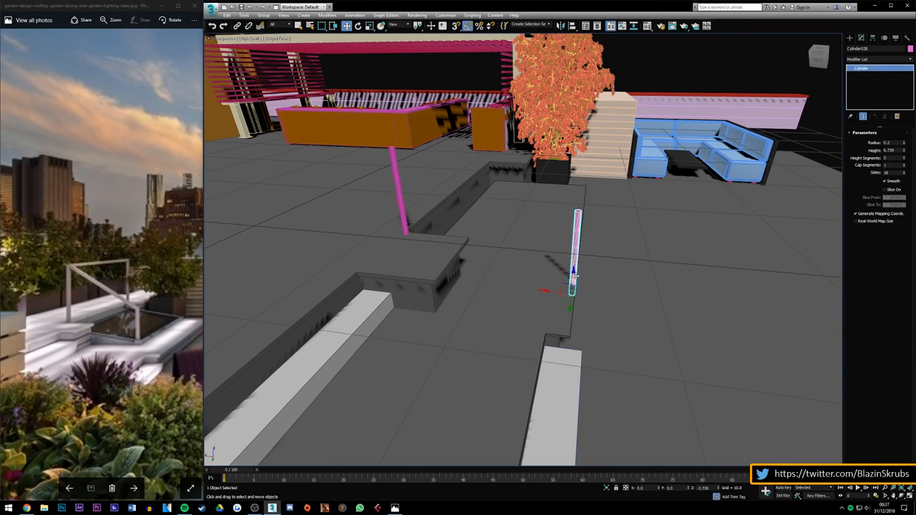
# Step: Set the copied post's height segments to 36 and its sides to 30
pyautogui.scroll(5, 573, 281)
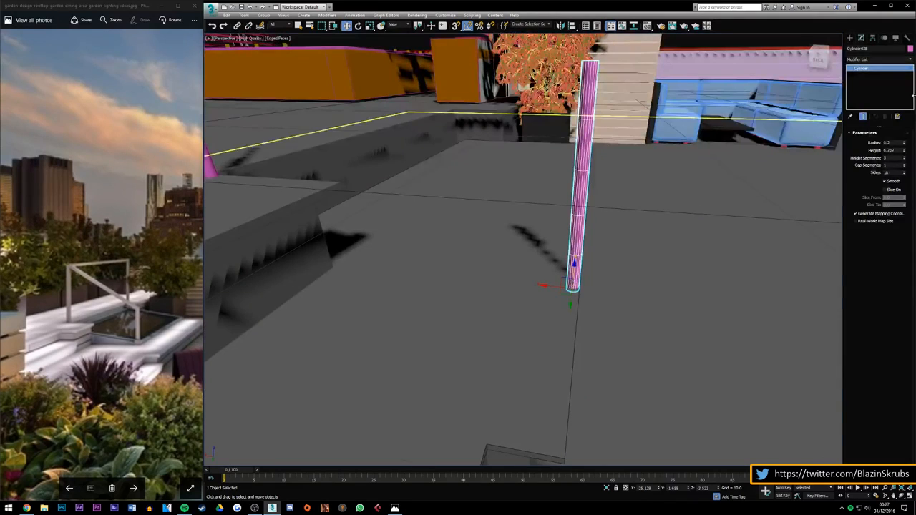
pyautogui.click(904, 156)
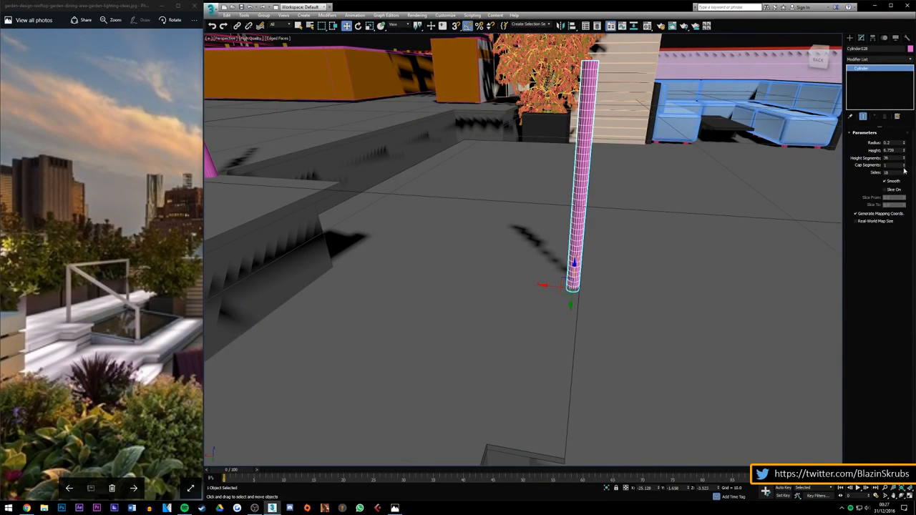
pyautogui.moveTo(904, 171); pyautogui.dragTo(904, 167)
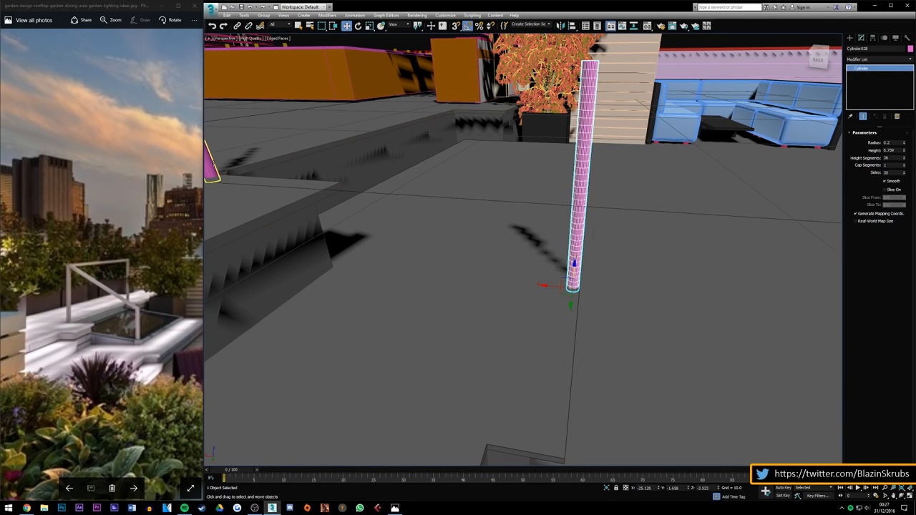
# Step: Add a Bend modifier to the copied post with Limit Effect enabled, a 45-degree angle and an upper limit of about 1.455
pyautogui.click(214, 164)
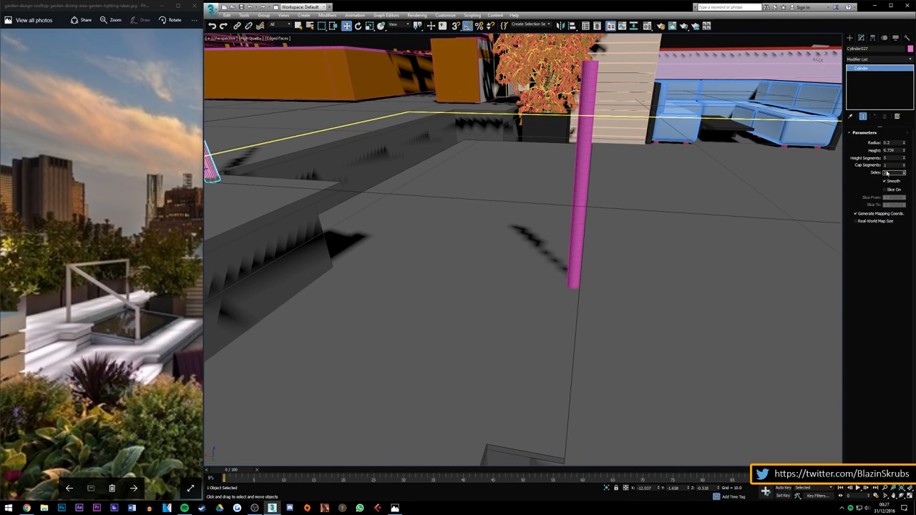
pyautogui.click(578, 156)
pyautogui.click(903, 61)
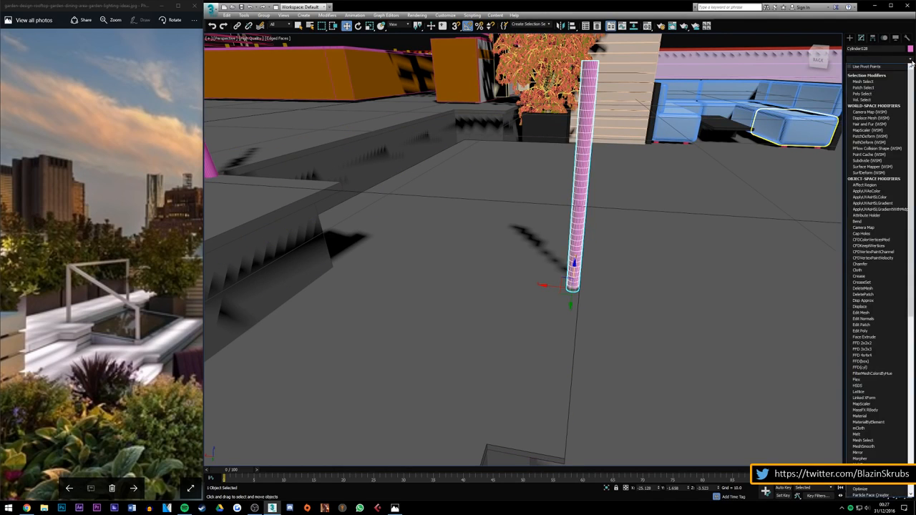
pyautogui.click(866, 224)
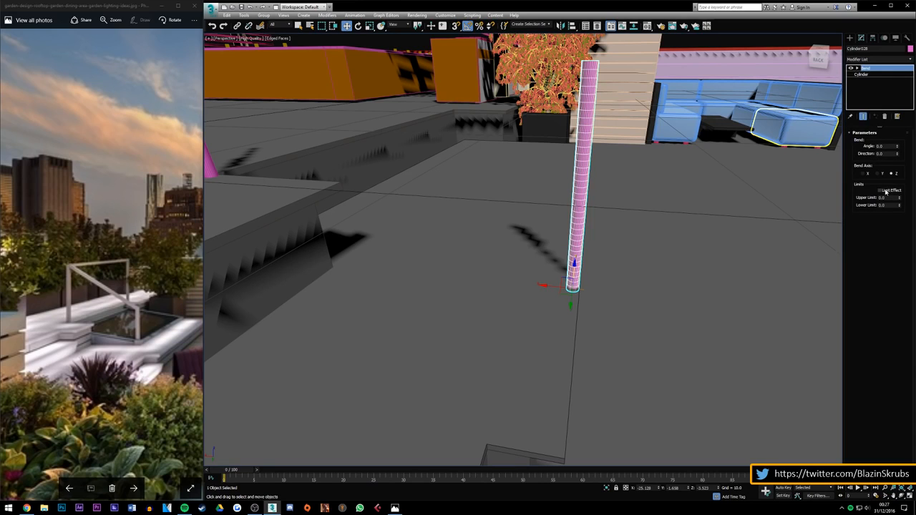
pyautogui.click(886, 145)
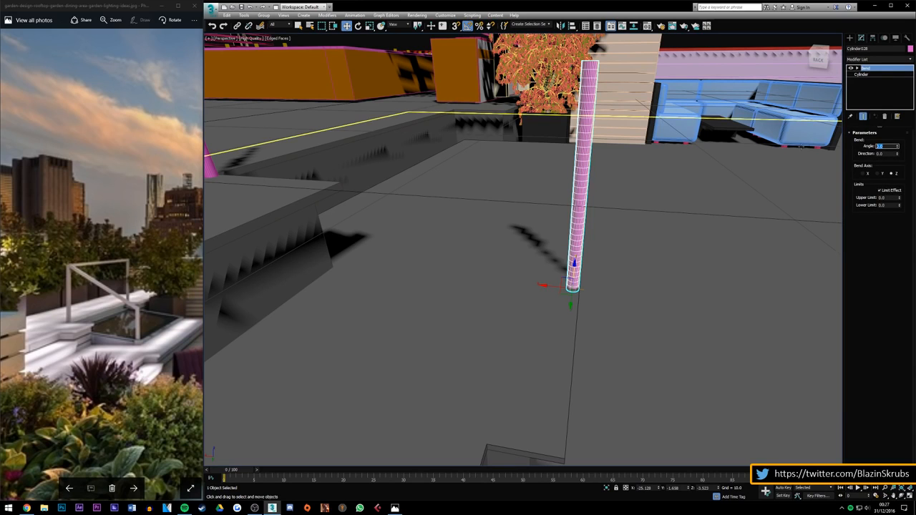
pyautogui.press('Return')
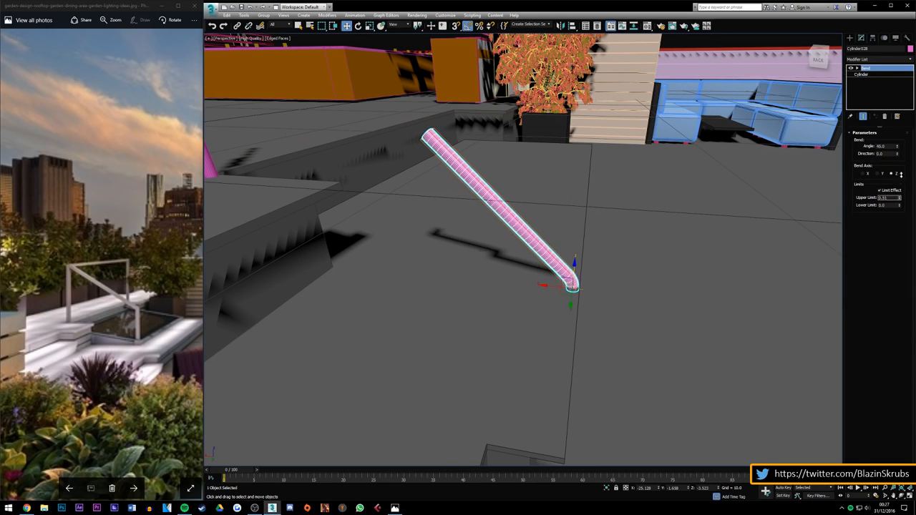
pyautogui.moveTo(900, 202); pyautogui.dragTo(3, 94)
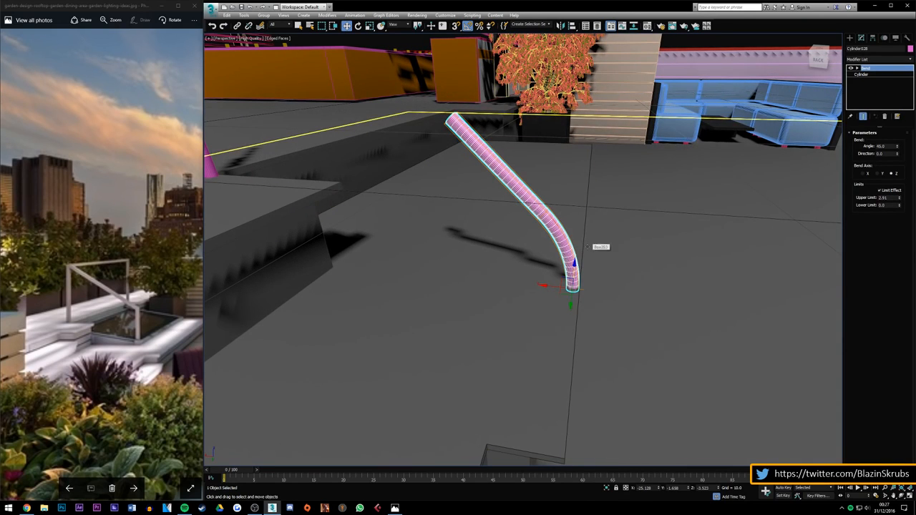
pyautogui.moveTo(899, 199)
pyautogui.mouseDown()
pyautogui.moveTo(887, 212)
pyautogui.moveTo(900, 181)
pyautogui.moveTo(899, 193)
pyautogui.mouseUp()
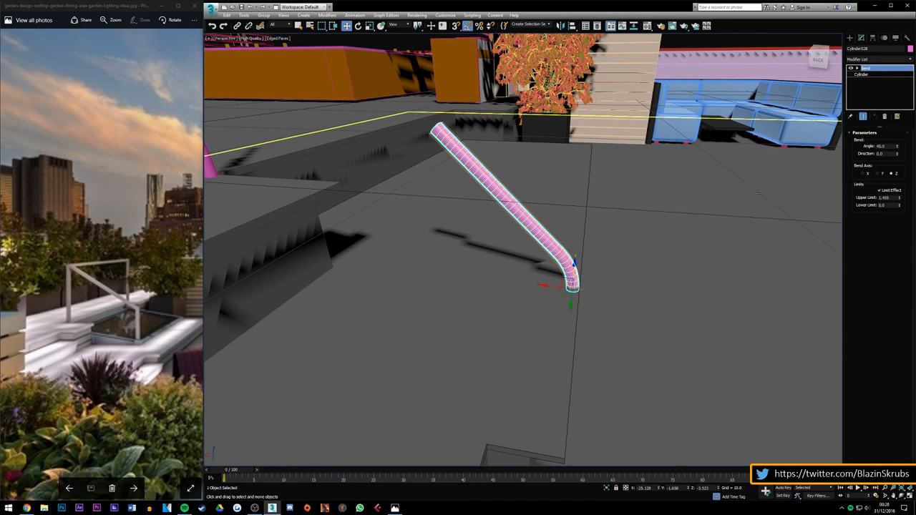
# Step: Lengthen the bent cylinder to a height of about 11.9 and increase its bend angle to about 54.5 degrees
pyautogui.keyDown('alt'); pyautogui.moveTo(758, 192); pyautogui.dragTo(685, 232, button='middle'); pyautogui.keyUp('alt')
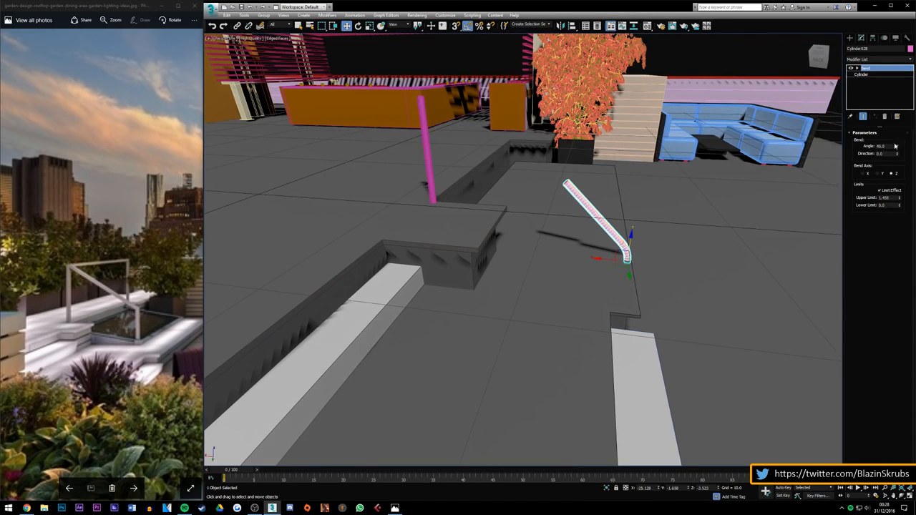
pyautogui.click(864, 75)
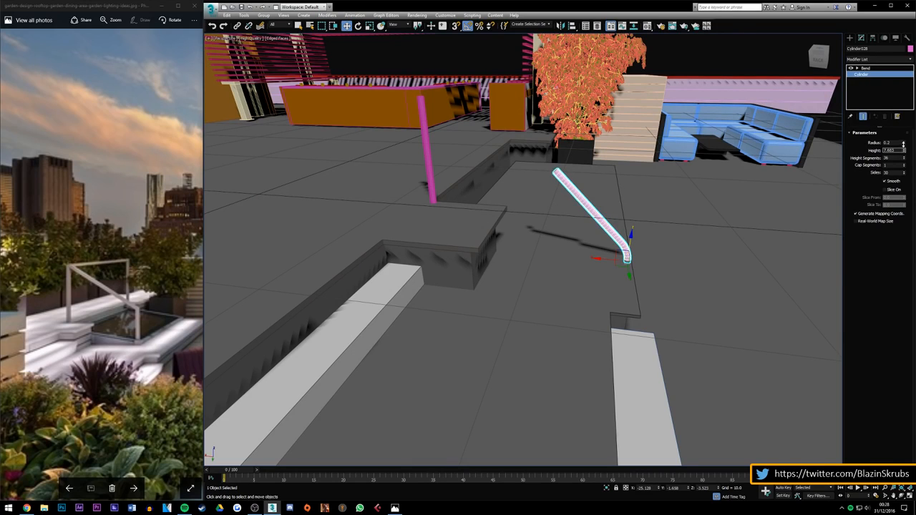
pyautogui.moveTo(900, 123); pyautogui.dragTo(900, 122)
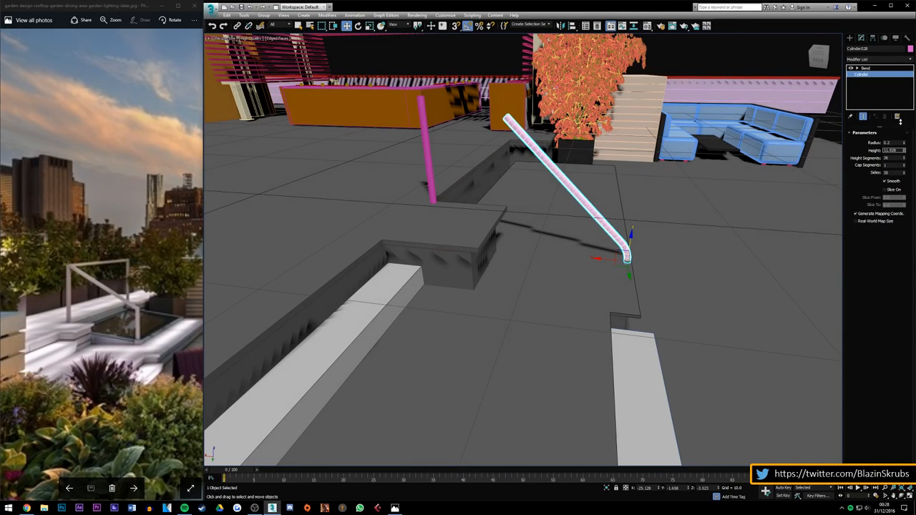
pyautogui.click(866, 68)
pyautogui.moveTo(898, 149); pyautogui.dragTo(901, 140)
# Step: Set the Bend modifier's angle to about 63 degrees and its upper limit to about 1.66
pyautogui.moveTo(821, 57)
pyautogui.mouseDown()
pyautogui.moveTo(823, 41)
pyautogui.moveTo(814, 49)
pyautogui.mouseUp()
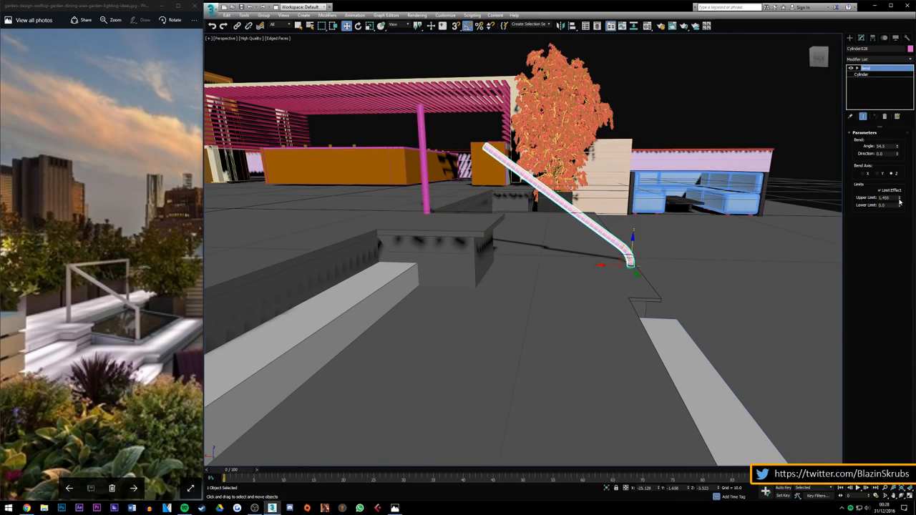
pyautogui.moveTo(900, 201); pyautogui.dragTo(902, 85)
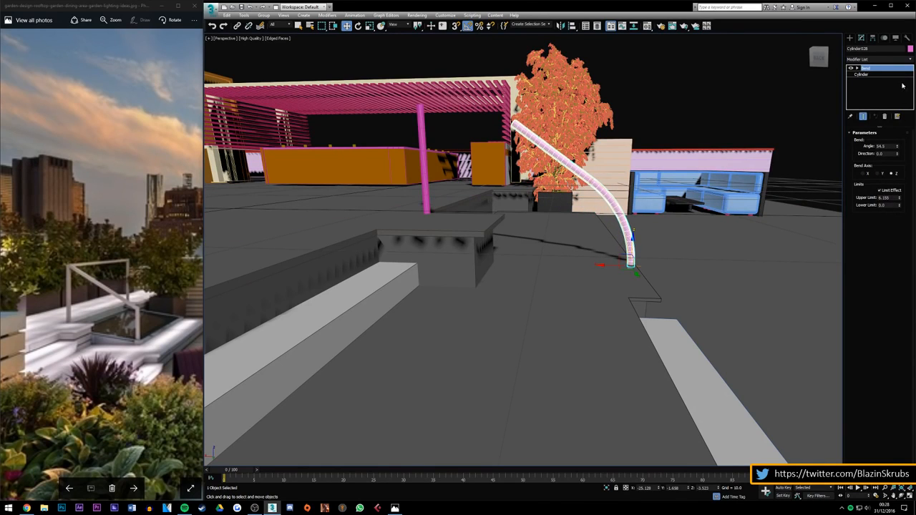
pyautogui.moveTo(897, 146); pyautogui.dragTo(898, 144)
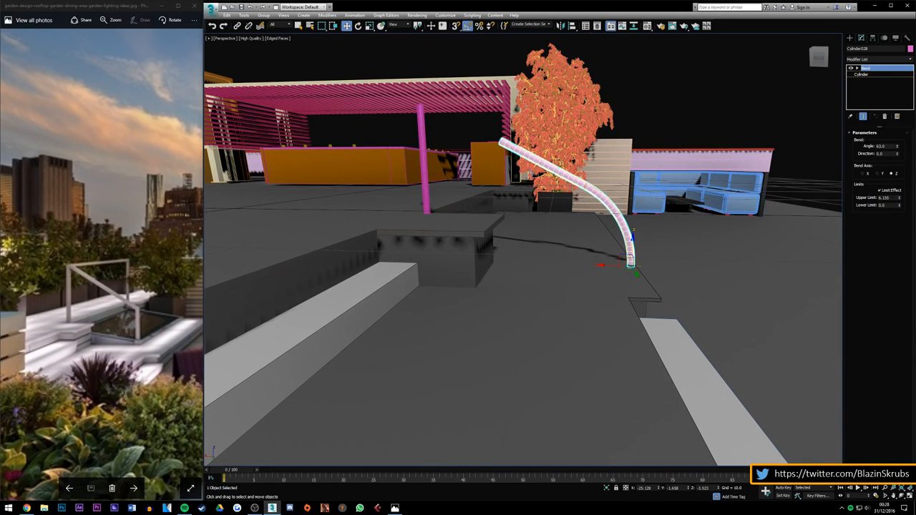
pyautogui.moveTo(900, 200); pyautogui.dragTo(909, 224)
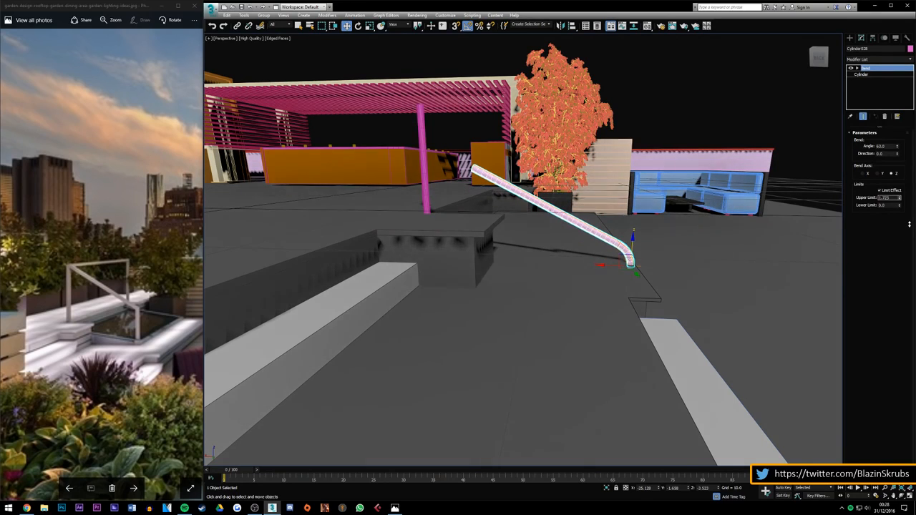
pyautogui.moveTo(908, 224); pyautogui.dragTo(912, 224)
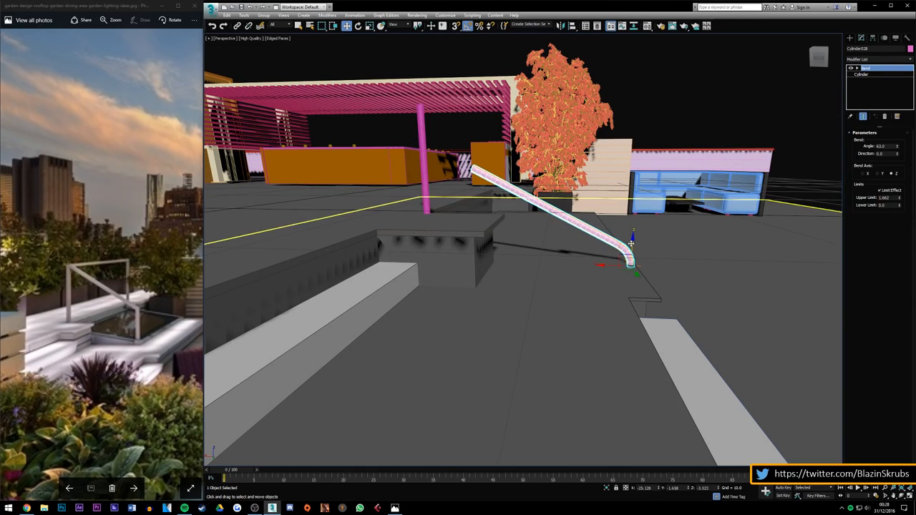
# Step: Raise the bent cylinder and slide it along X until its upper end meets the top of the vertical post
pyautogui.moveTo(631, 243); pyautogui.dragTo(649, 199)
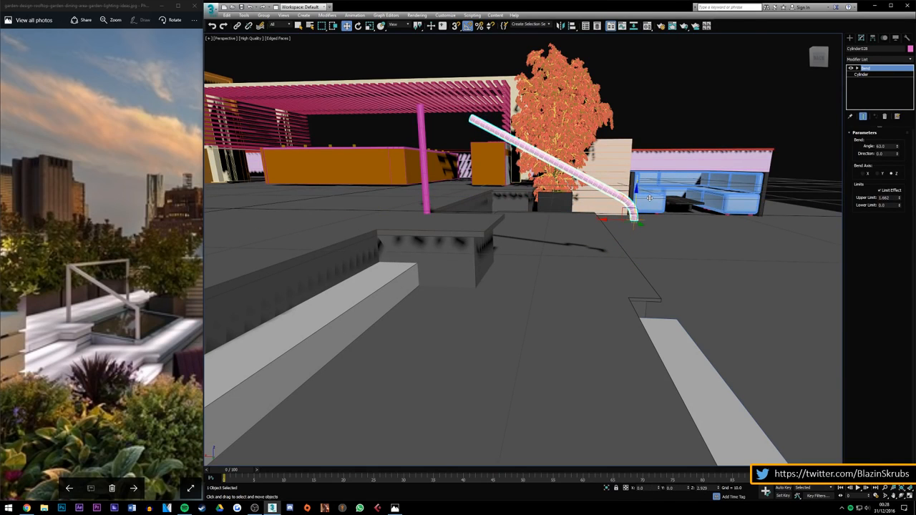
pyautogui.click(866, 75)
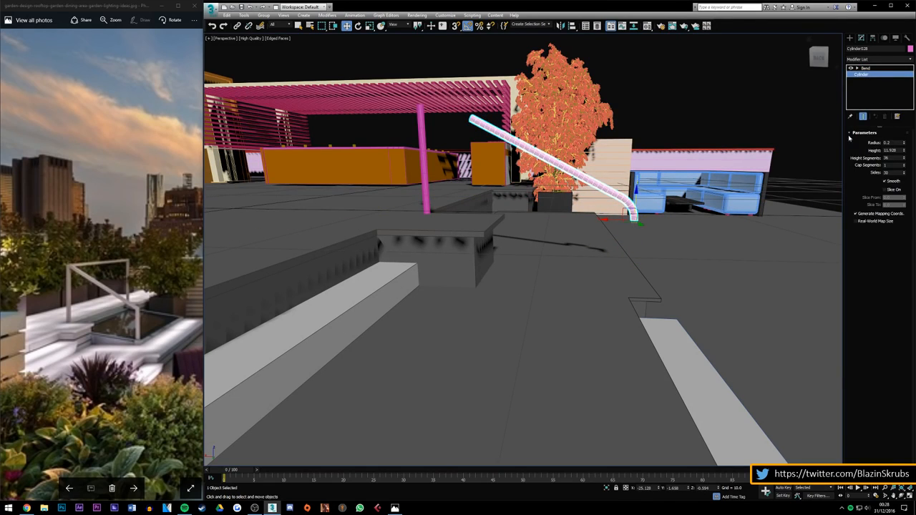
pyautogui.moveTo(825, 63)
pyautogui.mouseDown()
pyautogui.moveTo(757, 68)
pyautogui.moveTo(820, 62)
pyautogui.mouseUp()
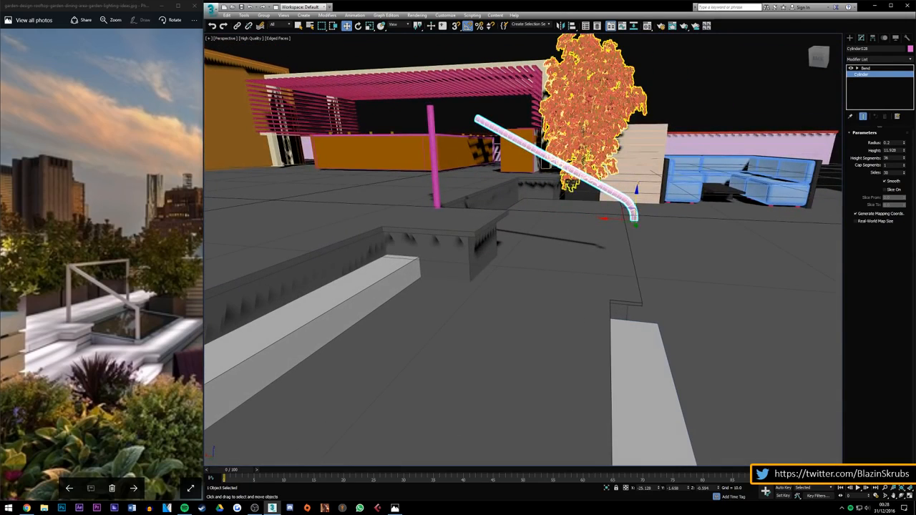
pyautogui.moveTo(615, 217); pyautogui.dragTo(556, 219)
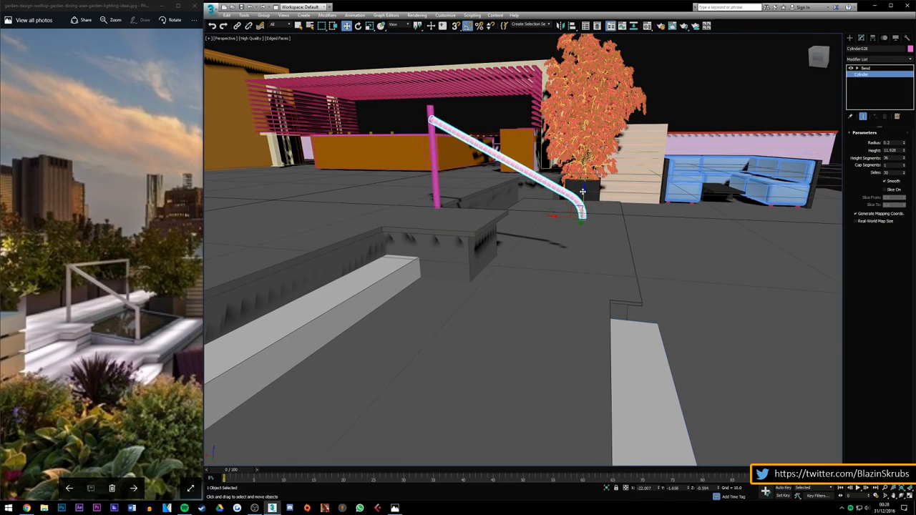
pyautogui.moveTo(583, 192); pyautogui.dragTo(585, 180)
pyautogui.click(670, 213)
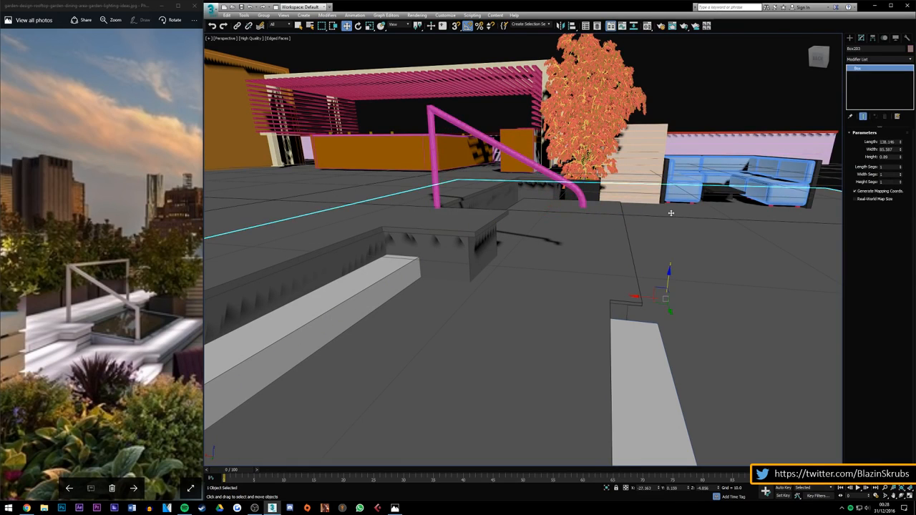
# Step: Copy the bent rail straight down and delete the Bend modifier from the copy
pyautogui.moveTo(817, 55)
pyautogui.mouseDown()
pyautogui.moveTo(791, 56)
pyautogui.moveTo(816, 59)
pyautogui.mouseUp()
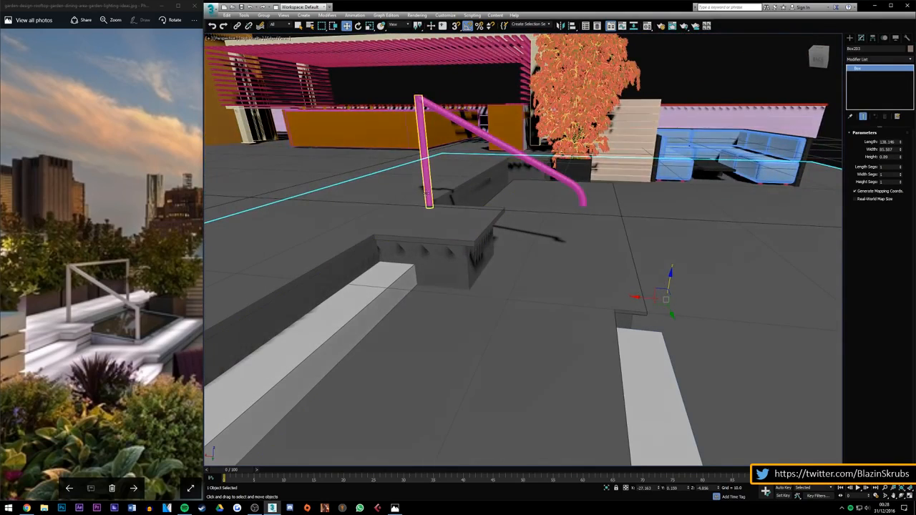
pyautogui.click(560, 176)
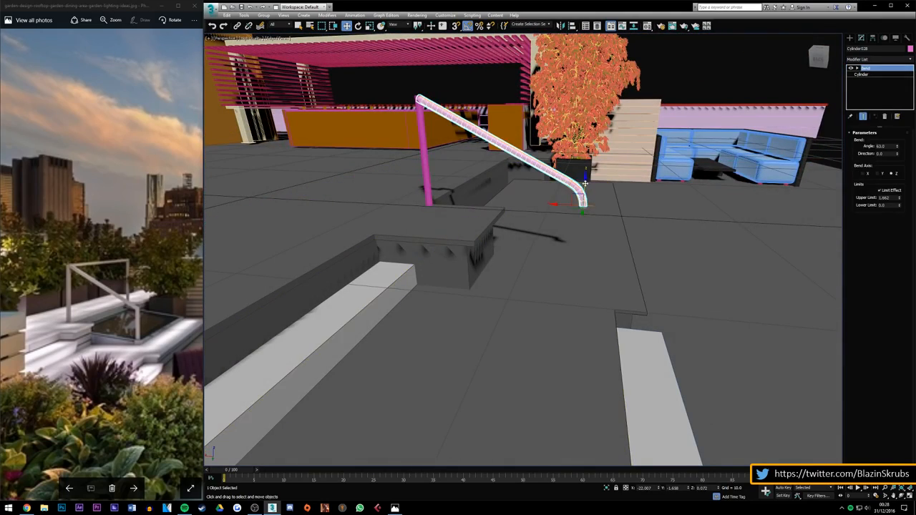
pyautogui.keyDown('shift'); pyautogui.moveTo(586, 187); pyautogui.dragTo(585, 242); pyautogui.keyUp('shift')
pyautogui.press('Return')
pyautogui.rightClick(866, 68)
pyautogui.click(836, 79)
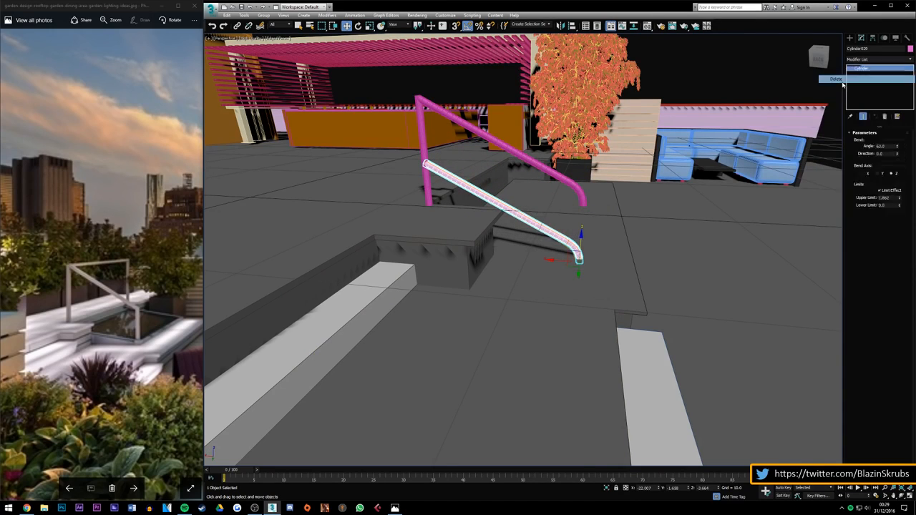
# Step: Shorten the straight copy to a height of about 3.74 so it meets the lower end of the bent rail
pyautogui.scroll(4, 612, 221)
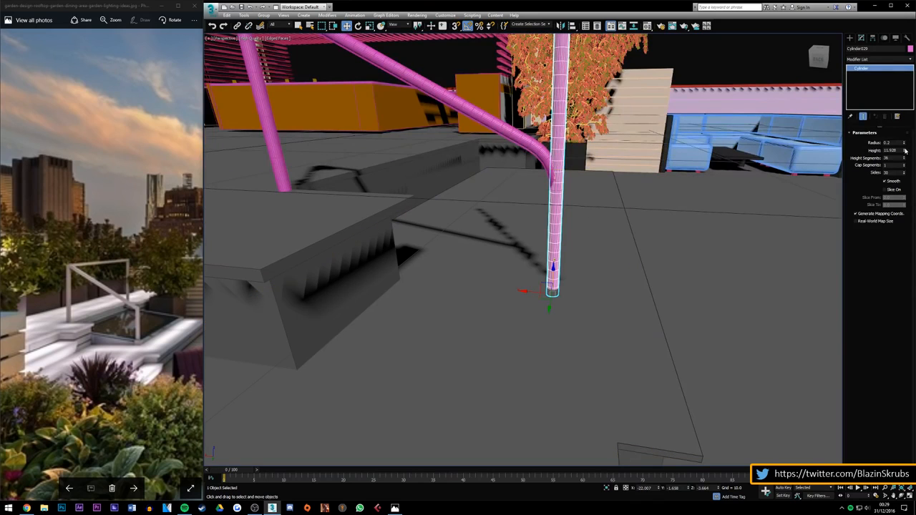
pyautogui.moveTo(905, 151); pyautogui.dragTo(905, 196)
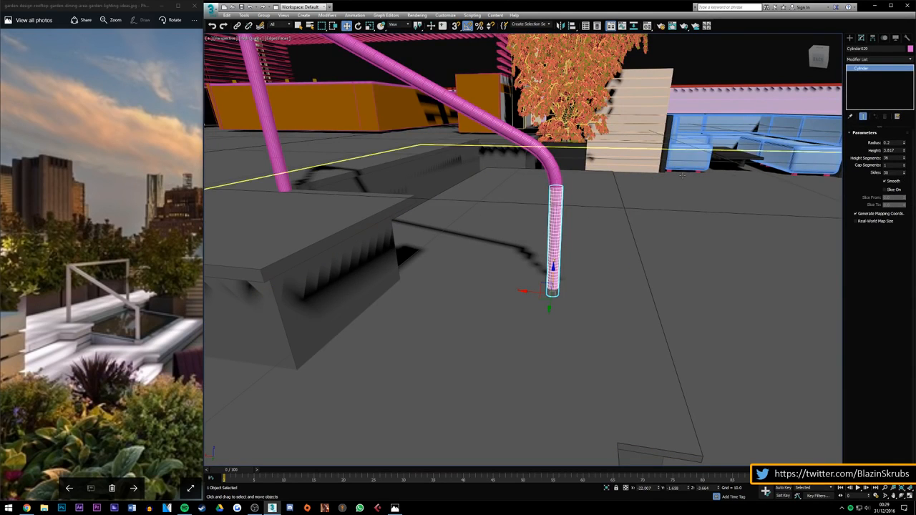
pyautogui.scroll(5, 554, 192)
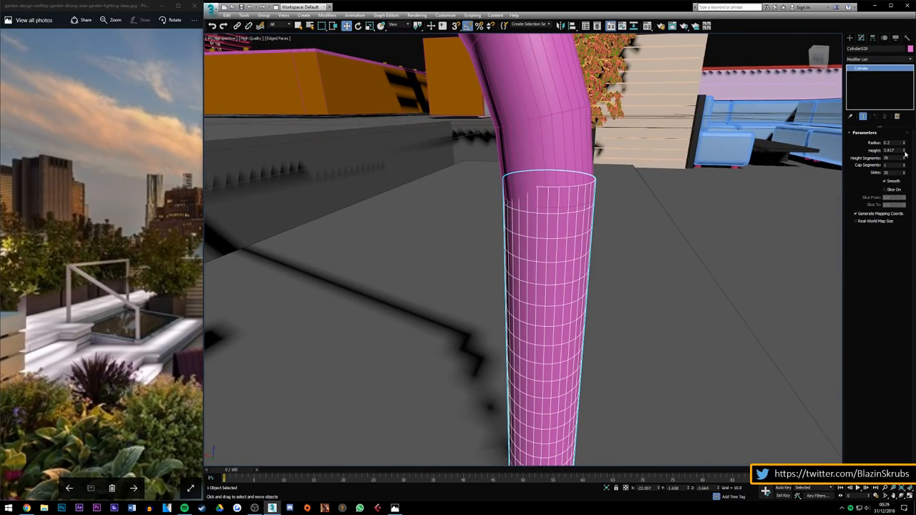
pyautogui.moveTo(904, 153); pyautogui.dragTo(905, 154)
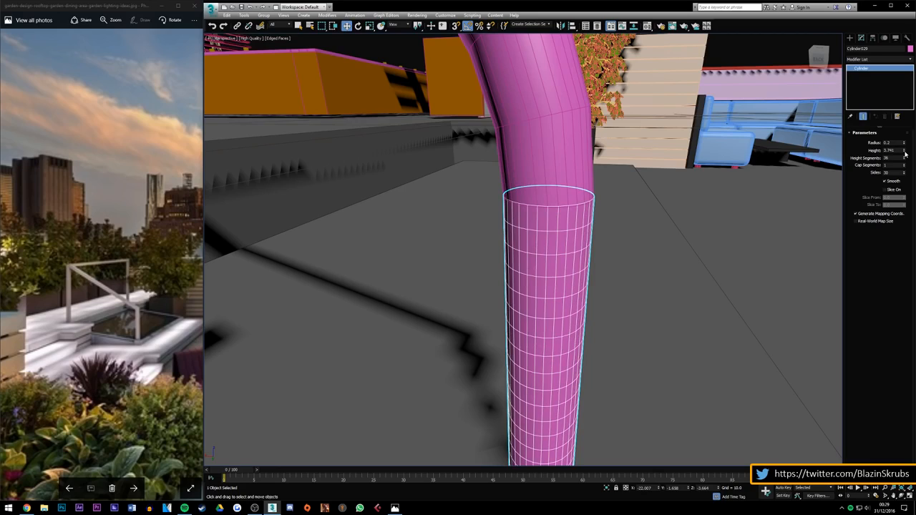
pyautogui.click(689, 243)
pyautogui.scroll(-8, 608, 242)
pyautogui.scroll(3, 607, 244)
pyautogui.scroll(3, 608, 243)
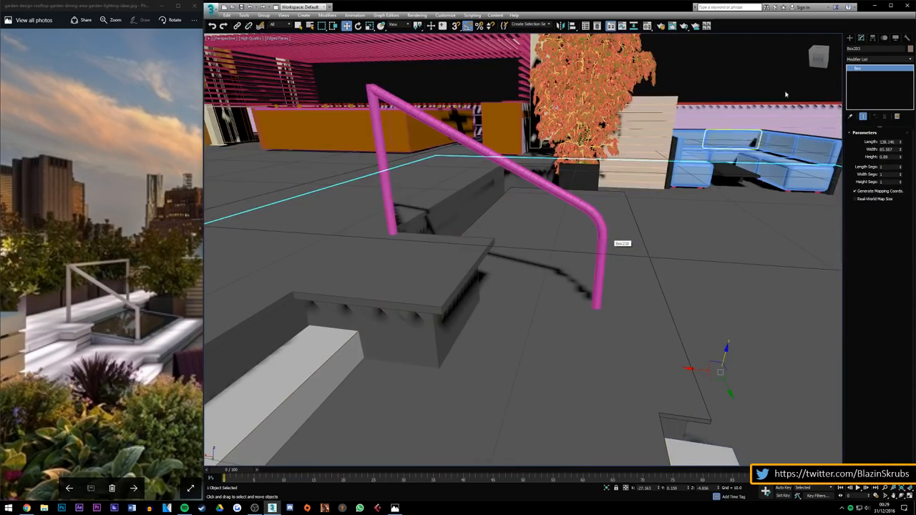
# Step: Adjust the height of the bent rail's base cylinder so its upper end fits against the tall post
pyautogui.moveTo(820, 57); pyautogui.dragTo(771, 36)
pyautogui.keyDown('alt'); pyautogui.moveTo(602, 244); pyautogui.dragTo(422, 208, button='middle'); pyautogui.keyUp('alt')
pyautogui.keyDown('alt'); pyautogui.moveTo(601, 243); pyautogui.dragTo(608, 247, button='middle'); pyautogui.keyUp('alt')
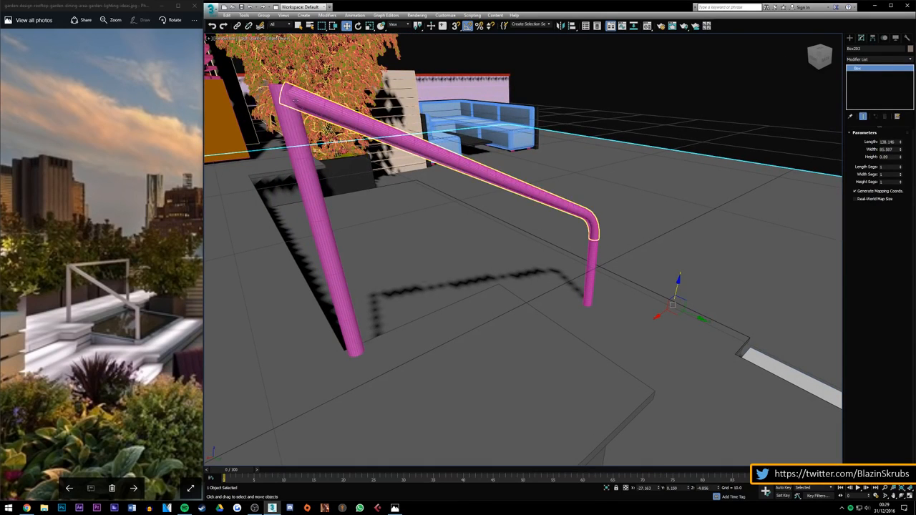
pyautogui.click(295, 101)
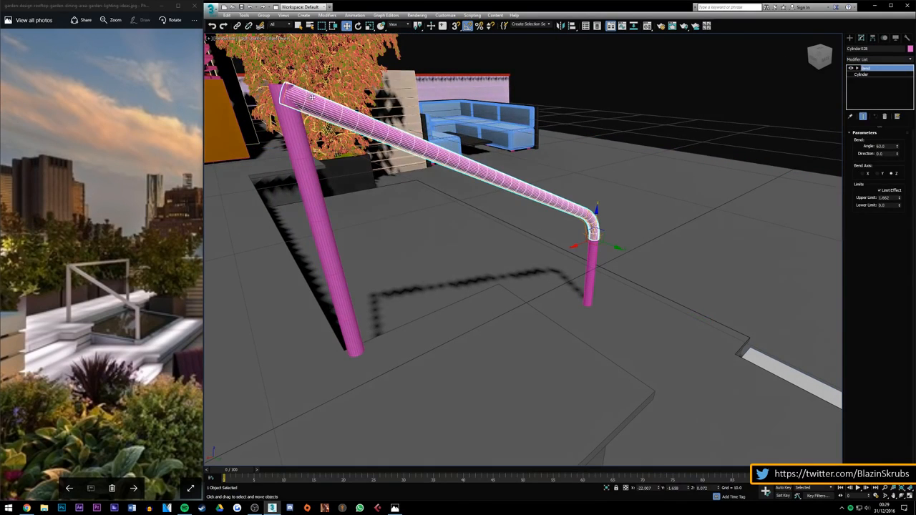
pyautogui.click(861, 74)
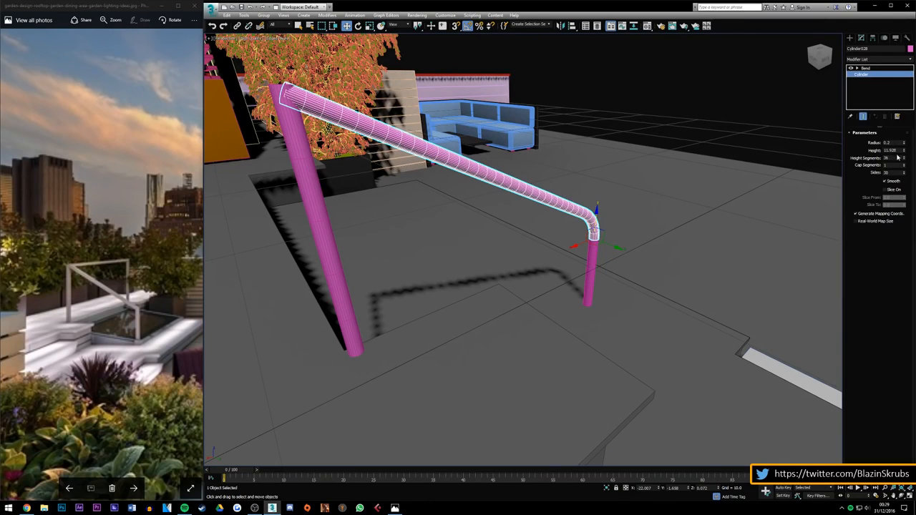
pyautogui.doubleClick(891, 150)
pyautogui.press('BackSpace')
pyautogui.write('9')
pyautogui.press('Return')
pyautogui.moveTo(904, 152); pyautogui.dragTo(904, 162)
pyautogui.click(769, 117)
pyautogui.moveTo(826, 59)
pyautogui.mouseDown()
pyautogui.moveTo(809, 57)
pyautogui.moveTo(825, 55)
pyautogui.mouseUp()
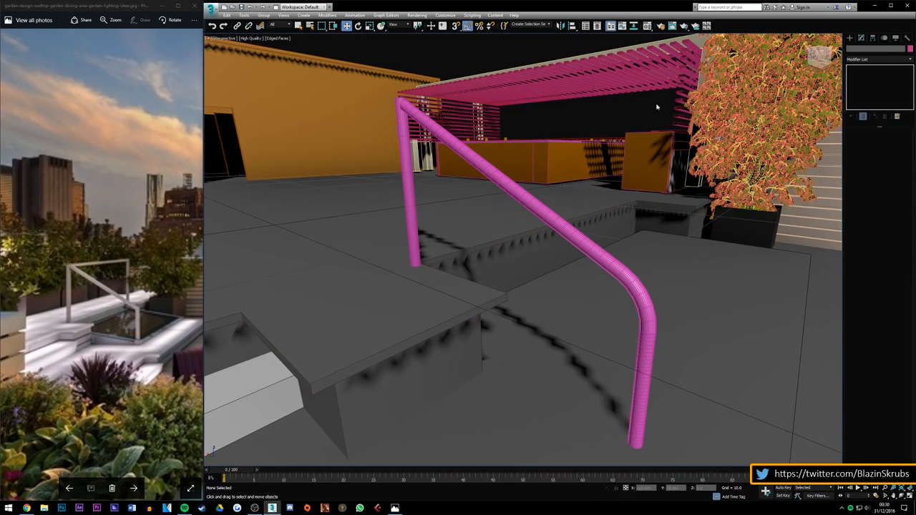
pyautogui.scroll(-5, 526, 301)
pyautogui.scroll(2, 524, 302)
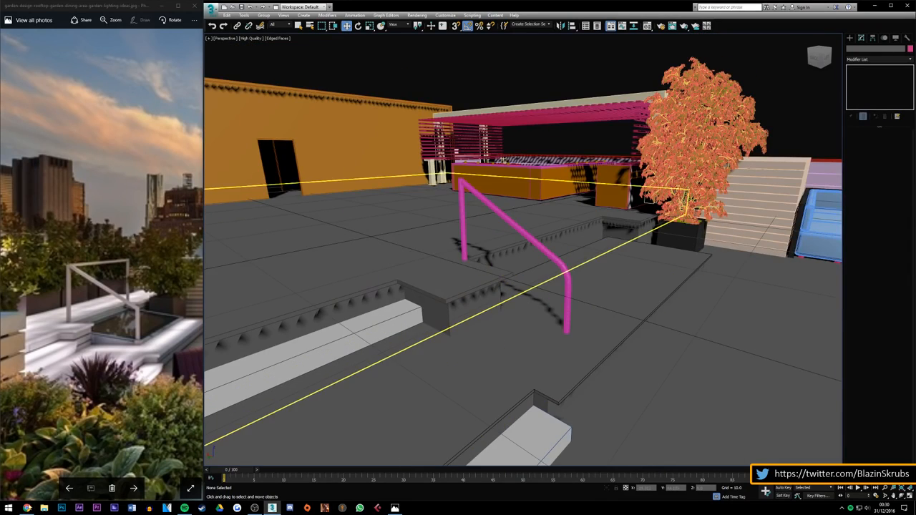
# Step: Switch to the YouTube live dashboard in the browser and send "ok" in the stream chat
pyautogui.click(27, 508)
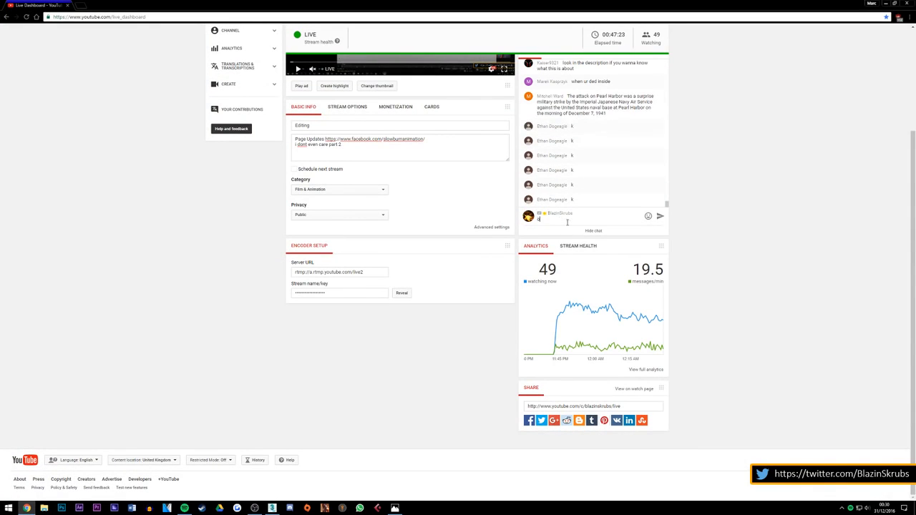
pyautogui.write('ok')
pyautogui.press('Return')
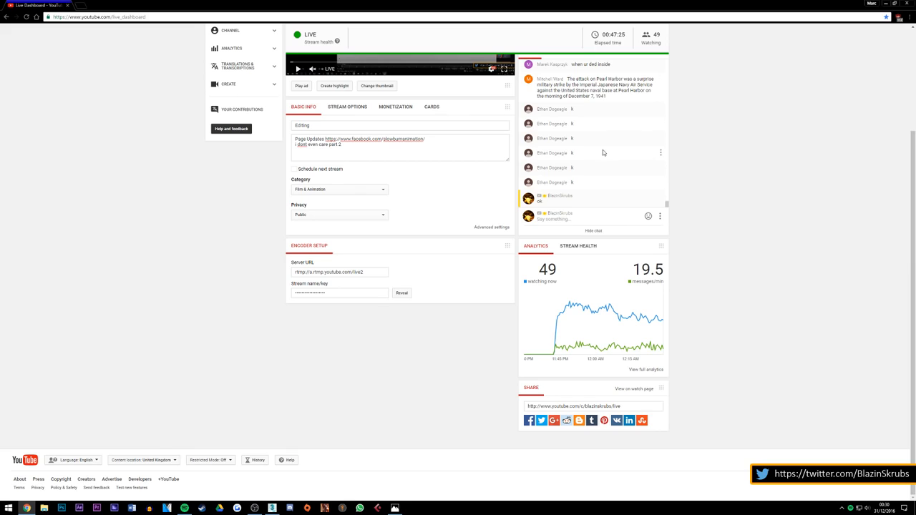
# Step: Read back through the earlier live chat messages and return to the newest ones
pyautogui.scroll(2, 603, 149)
pyautogui.scroll(-2, 602, 150)
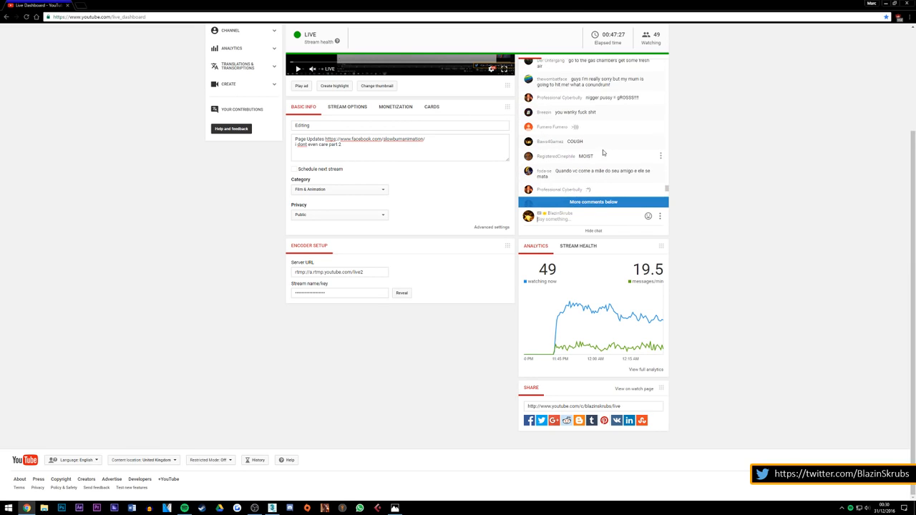
pyautogui.scroll(-2, 602, 149)
pyautogui.scroll(2, 602, 150)
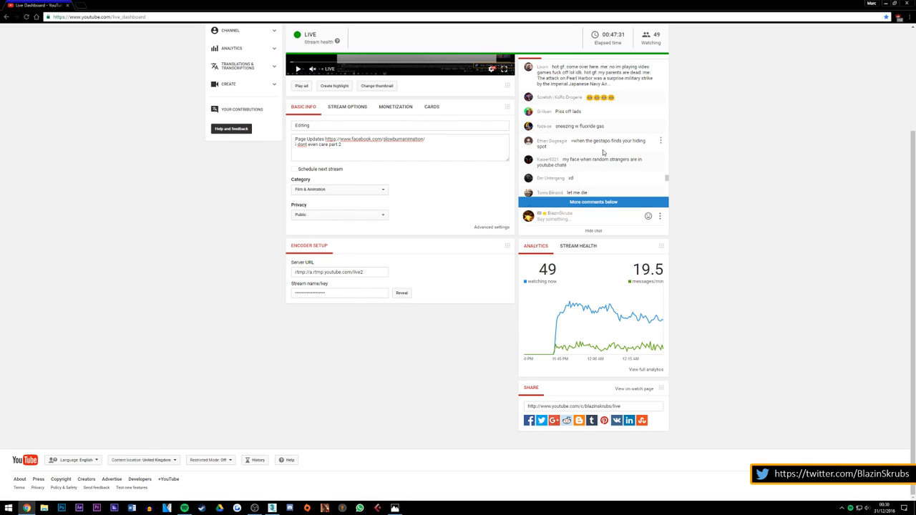
pyautogui.scroll(2, 603, 150)
pyautogui.scroll(3, 602, 149)
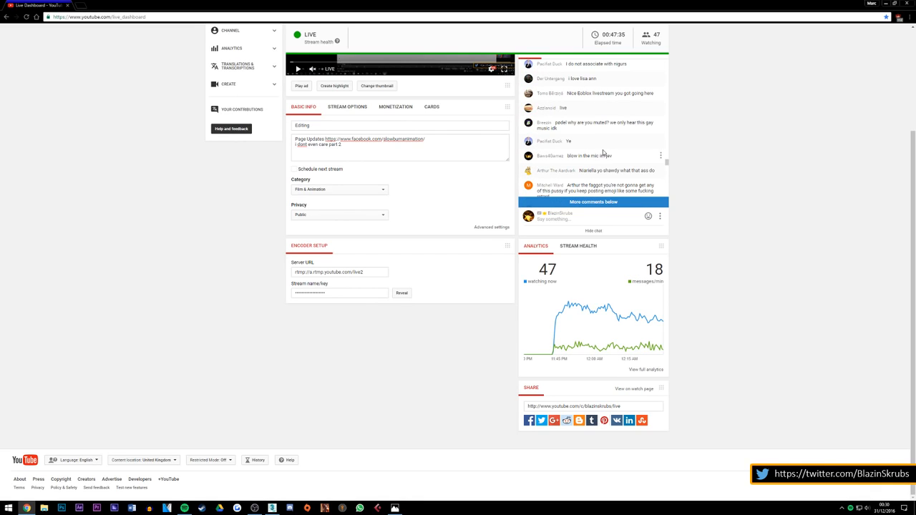
pyautogui.scroll(2, 602, 150)
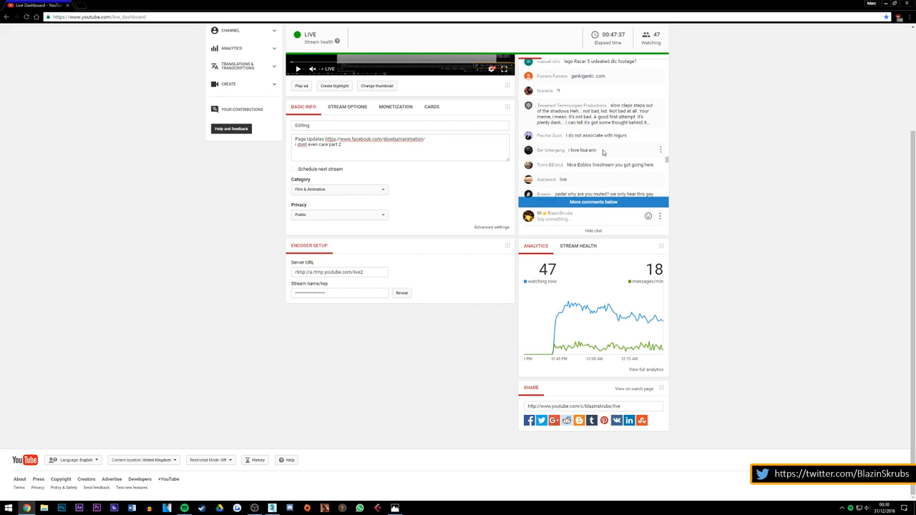
pyautogui.scroll(5, 603, 149)
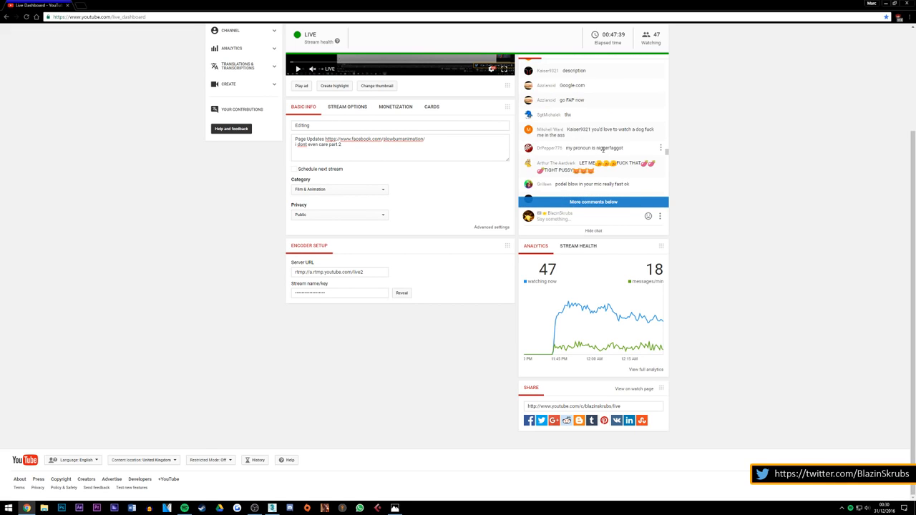
pyautogui.scroll(-3, 602, 149)
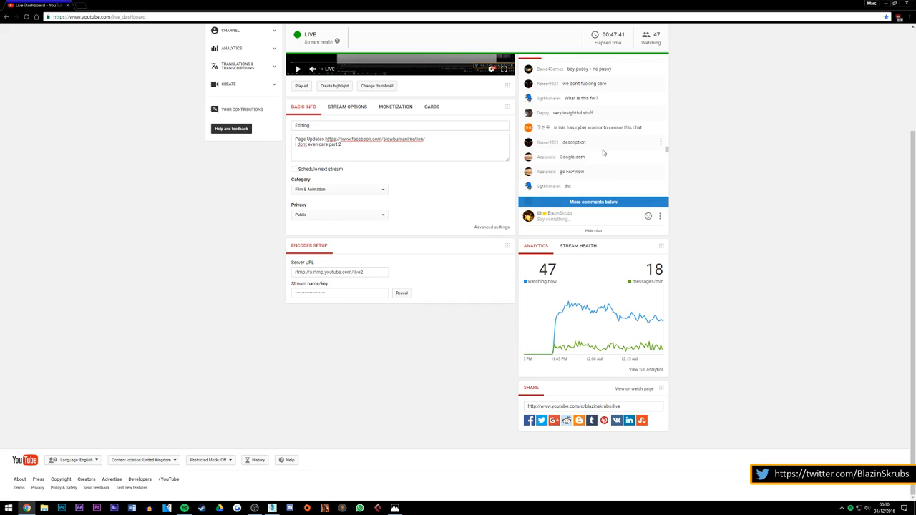
pyautogui.scroll(-3, 603, 149)
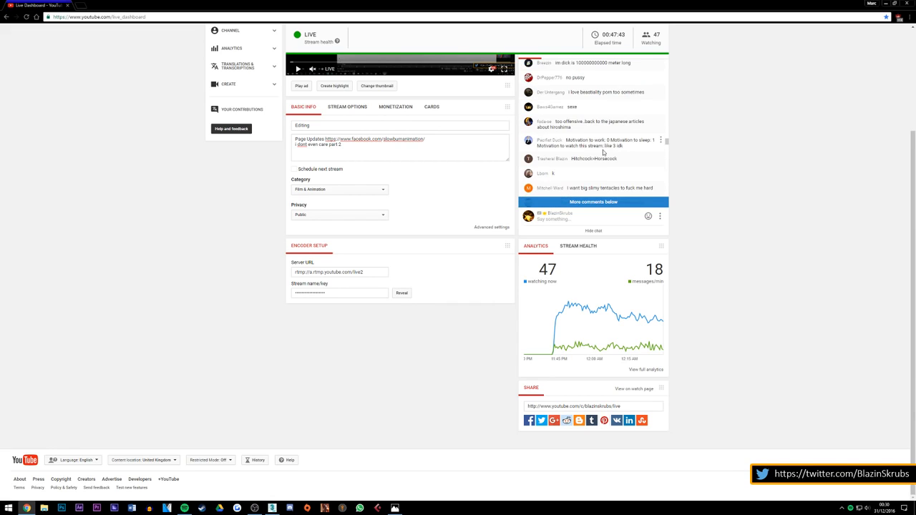
pyautogui.scroll(2, 603, 152)
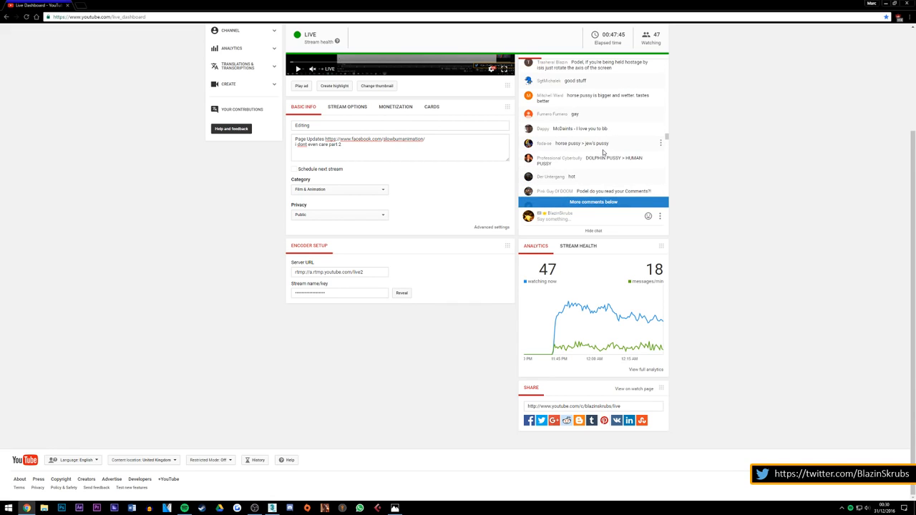
pyautogui.scroll(3, 603, 152)
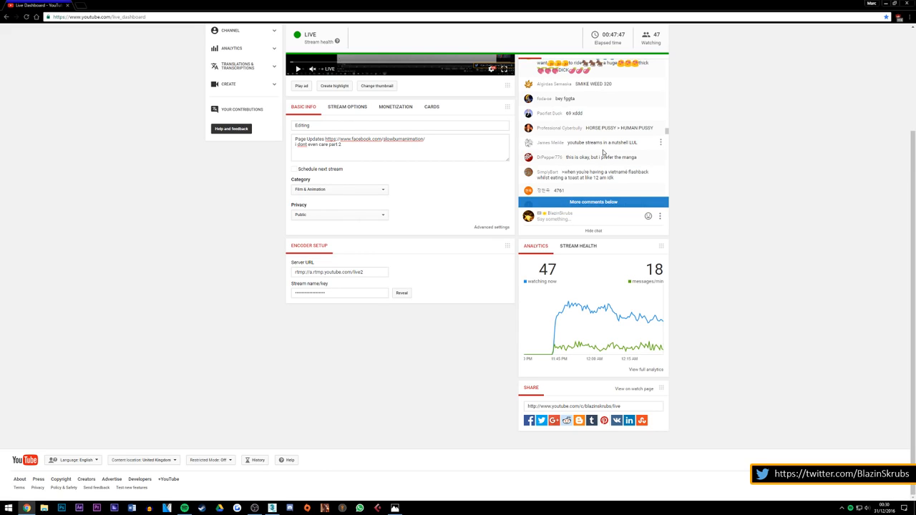
pyautogui.scroll(5, 602, 151)
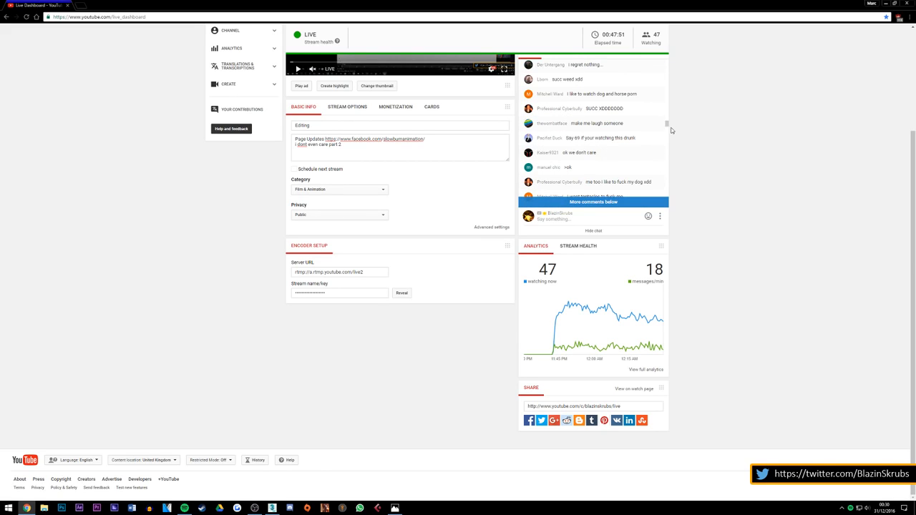
pyautogui.moveTo(667, 124); pyautogui.dragTo(667, 205)
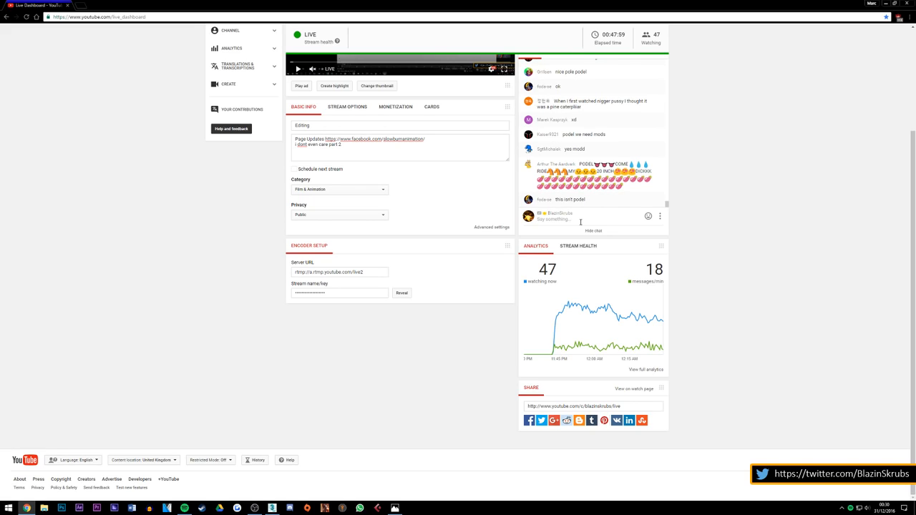
# Step: Send the message "k ill get mic" in the stream chat
pyautogui.click(582, 220)
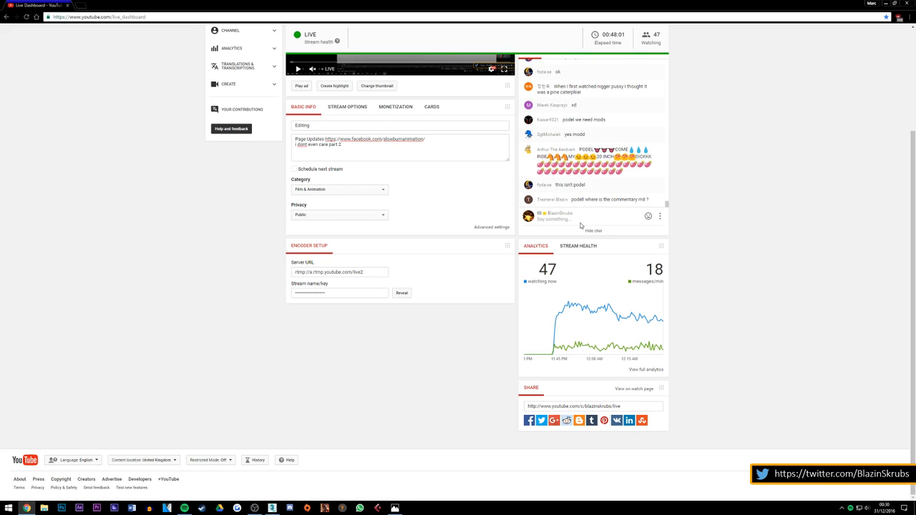
pyautogui.write('k')
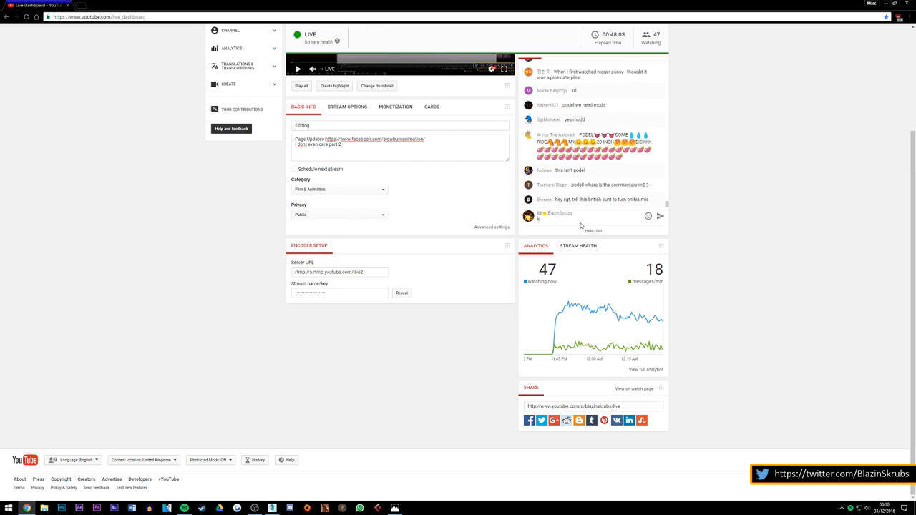
pyautogui.write(' 8 get')
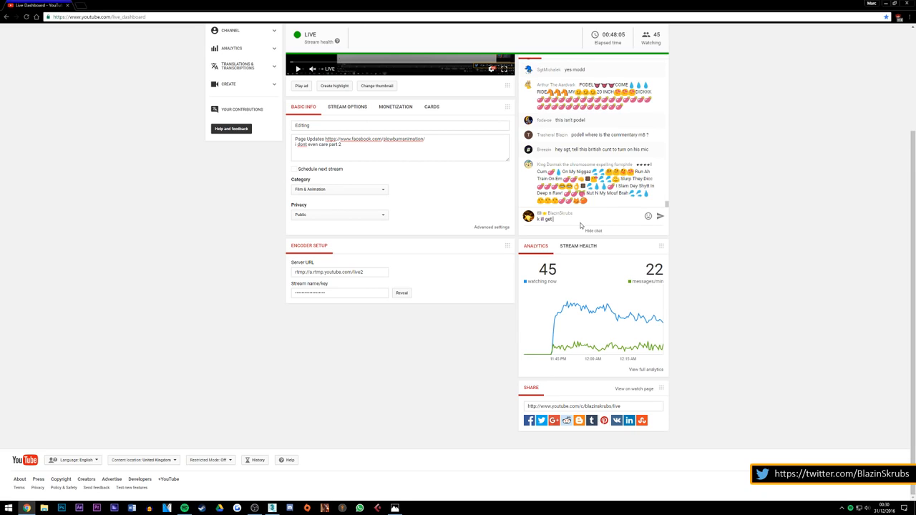
pyautogui.write(' mic')
pyautogui.press('Return')
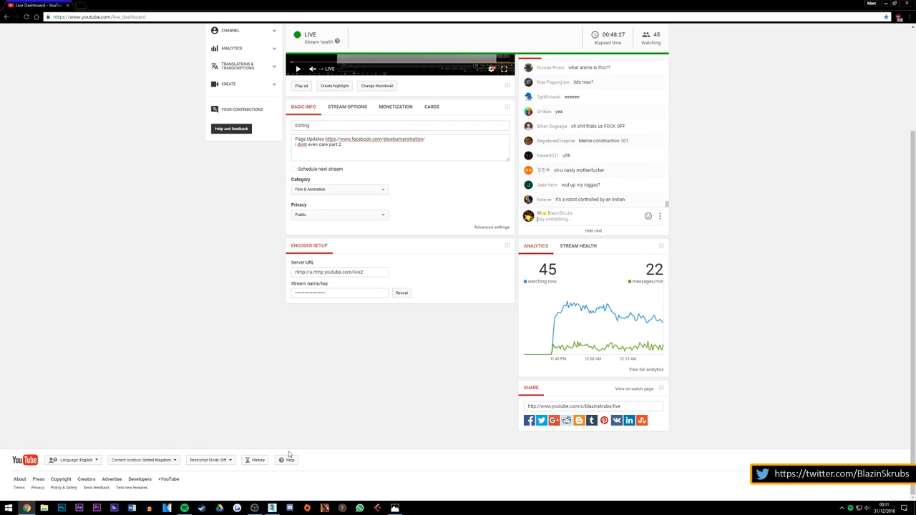
# Step: Switch to OBS, unmute the Mic/Aux source and slightly lower the Desktop Audio volume
pyautogui.click(885, 3)
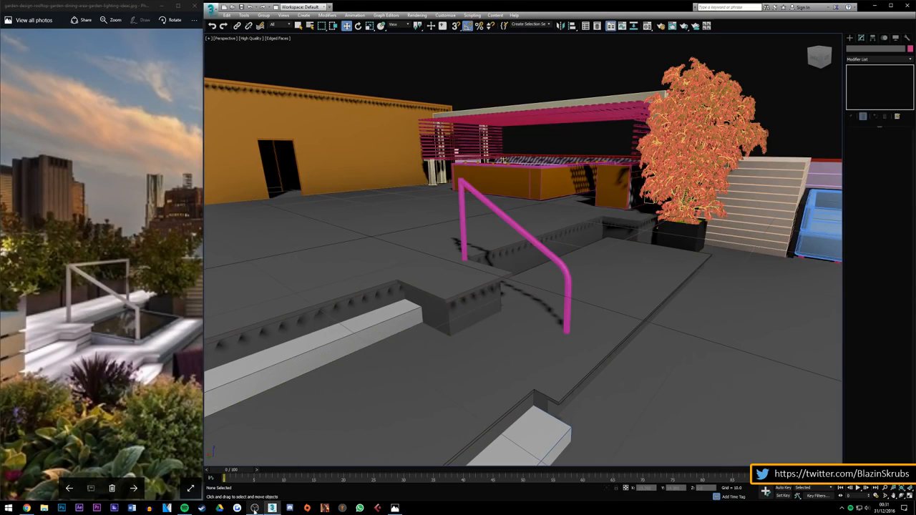
pyautogui.click(254, 508)
pyautogui.click(485, 306)
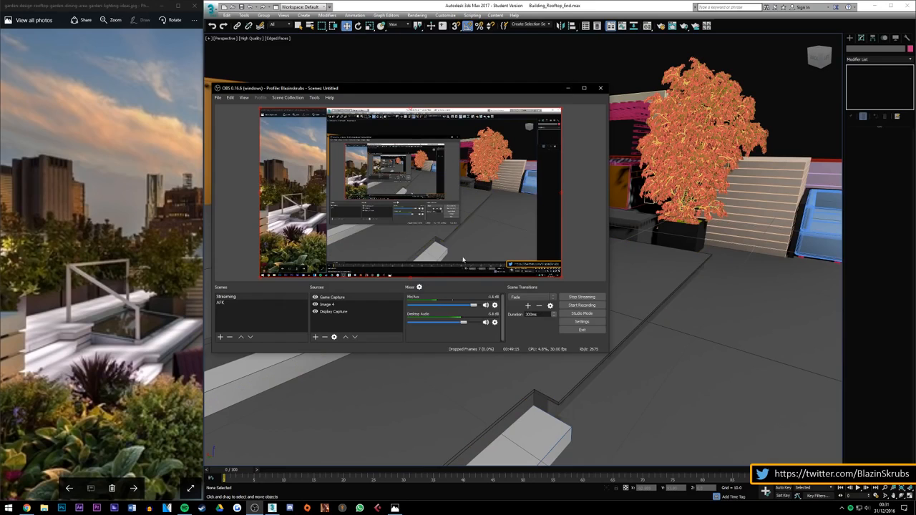
pyautogui.moveTo(465, 324); pyautogui.dragTo(458, 326)
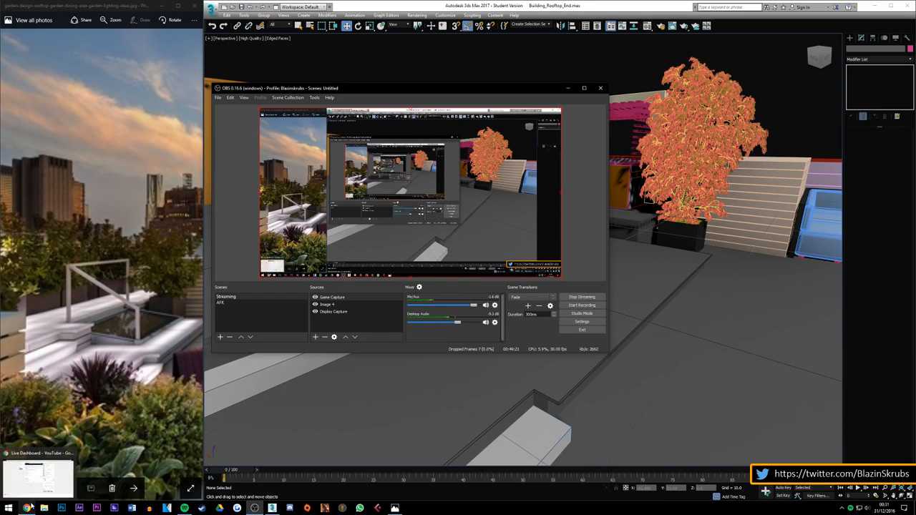
# Step: Check the viewers' reactions to the microphone in the browser's live chat and return to the 3ds Max scene
pyautogui.click(27, 507)
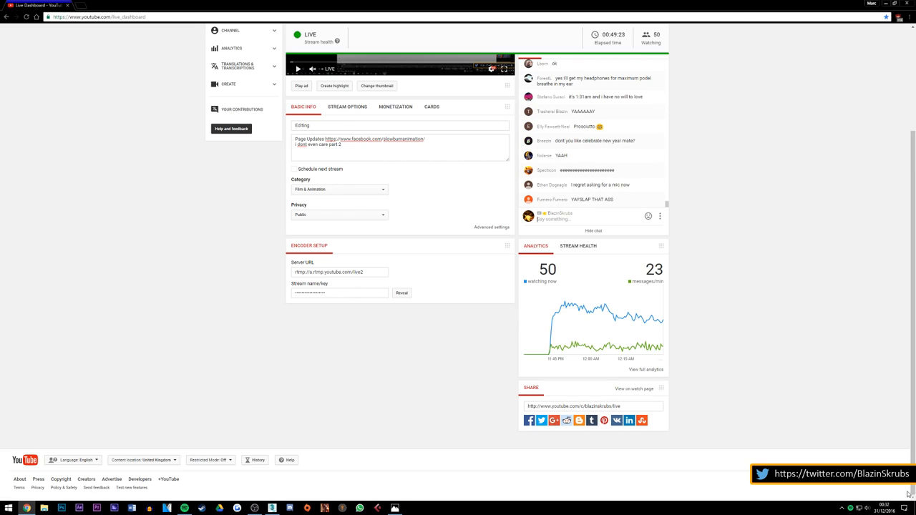
pyautogui.click(886, 508)
pyautogui.click(885, 512)
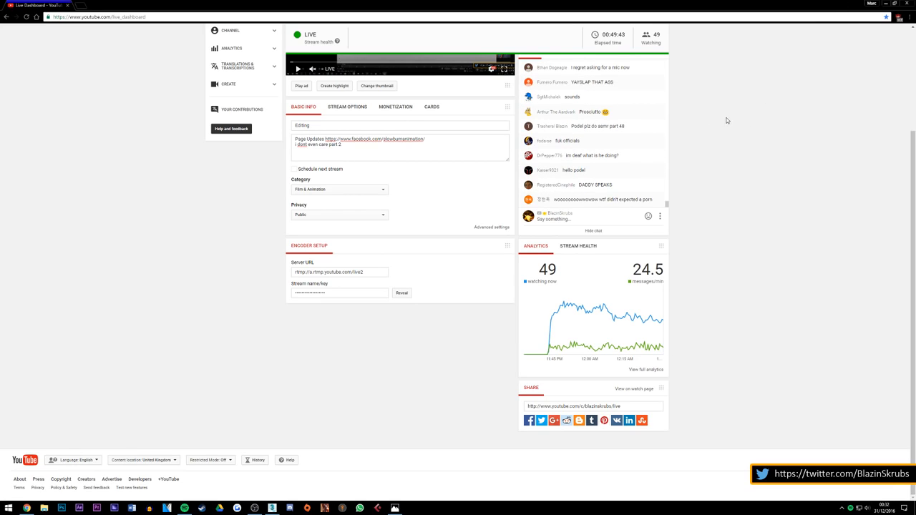
pyautogui.click(887, 4)
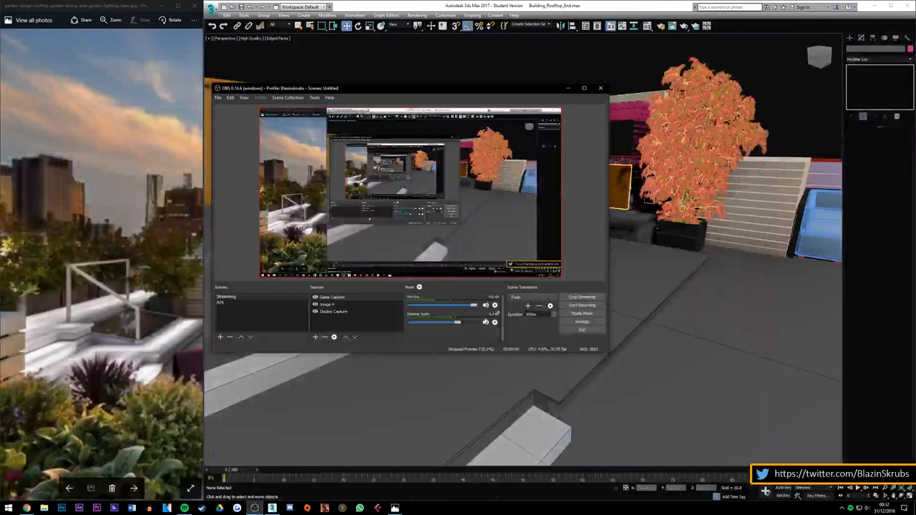
pyautogui.click(567, 88)
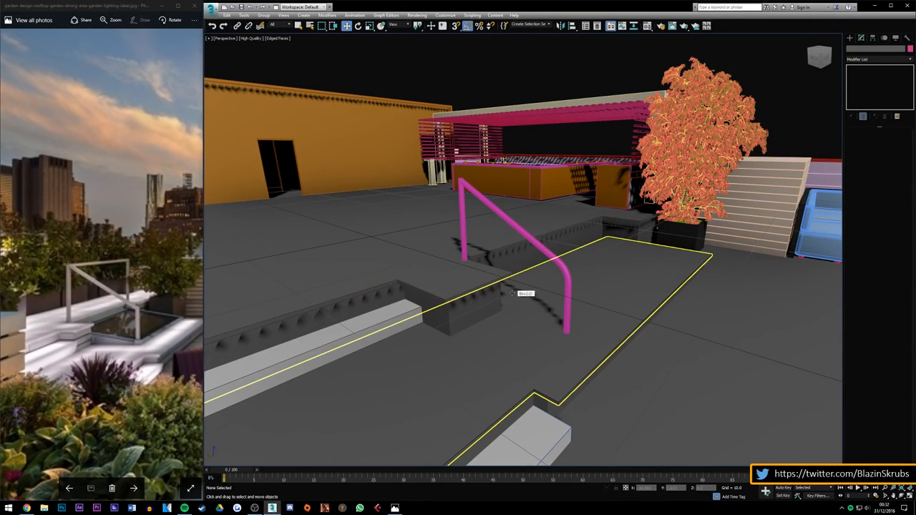
# Step: Clone the handrail's tall post as a single copy toward the far end of the recessed floor area
pyautogui.click(464, 244)
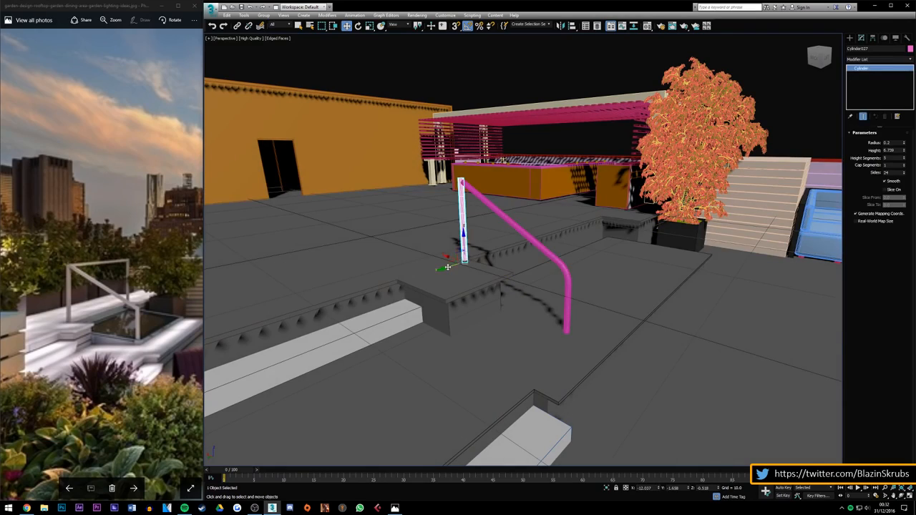
pyautogui.keyDown('shift'); pyautogui.moveTo(449, 266); pyautogui.dragTo(579, 229); pyautogui.keyUp('shift')
pyautogui.press('Return')
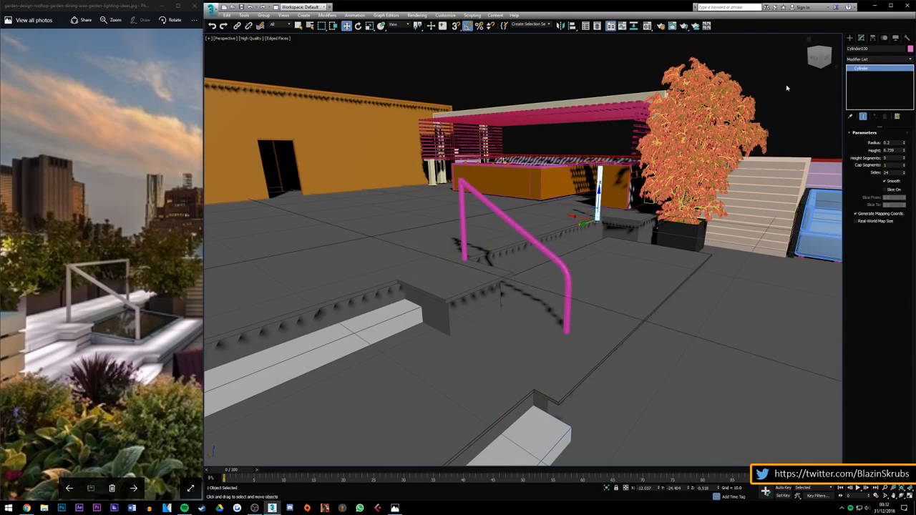
# Step: Move the copied post along the recess edge to the far corner of the recessed area
pyautogui.moveTo(821, 57); pyautogui.dragTo(786, 123)
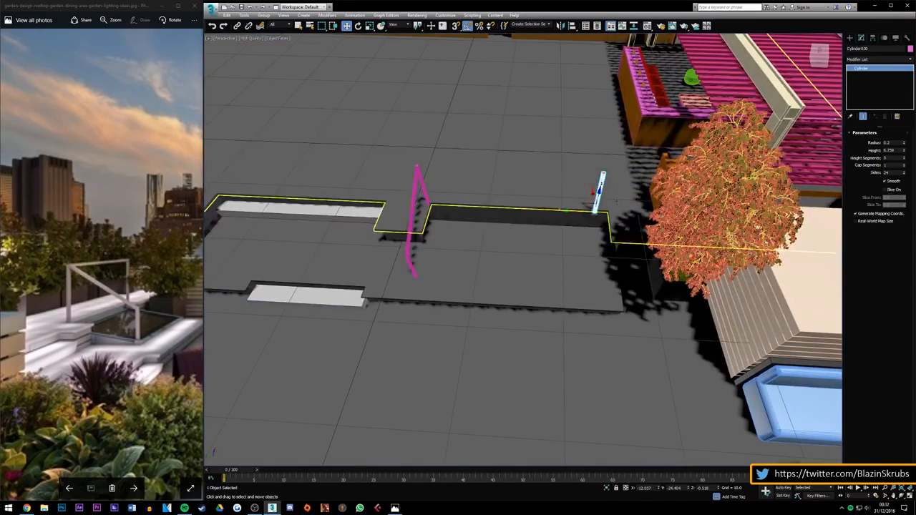
pyautogui.scroll(3, 573, 209)
pyautogui.click(571, 216)
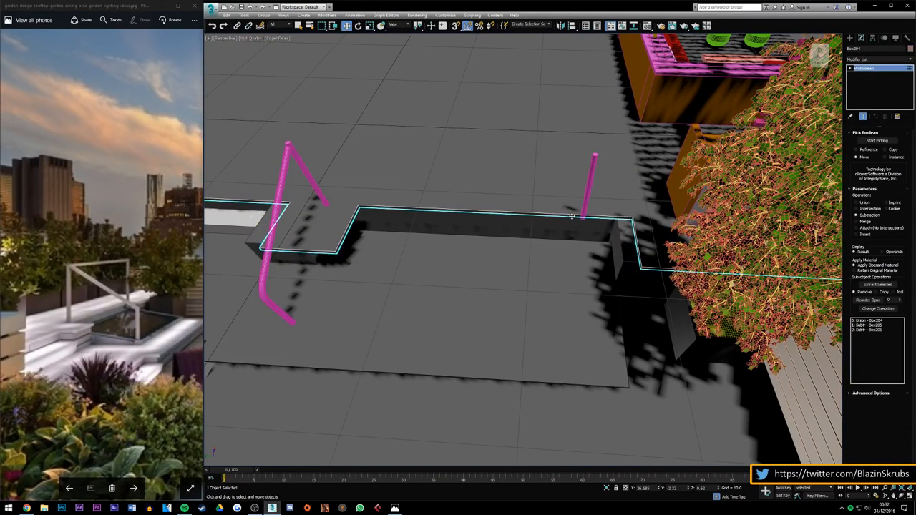
pyautogui.hotkey('ctrl', 'z')
pyautogui.hotkey('ctrl', 'z')
pyautogui.moveTo(563, 216); pyautogui.dragTo(599, 215)
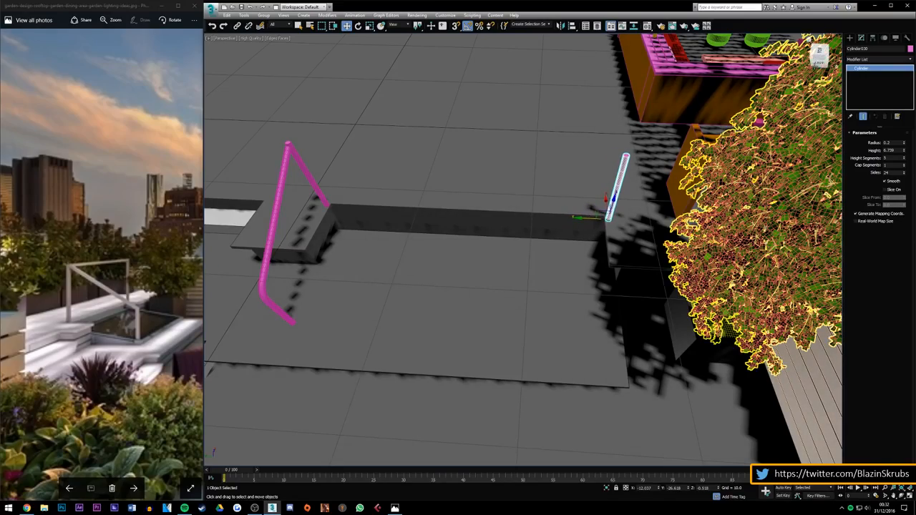
# Step: Clone the original tall post straight upward so the copy stands on its upper end
pyautogui.moveTo(816, 64); pyautogui.dragTo(825, 54)
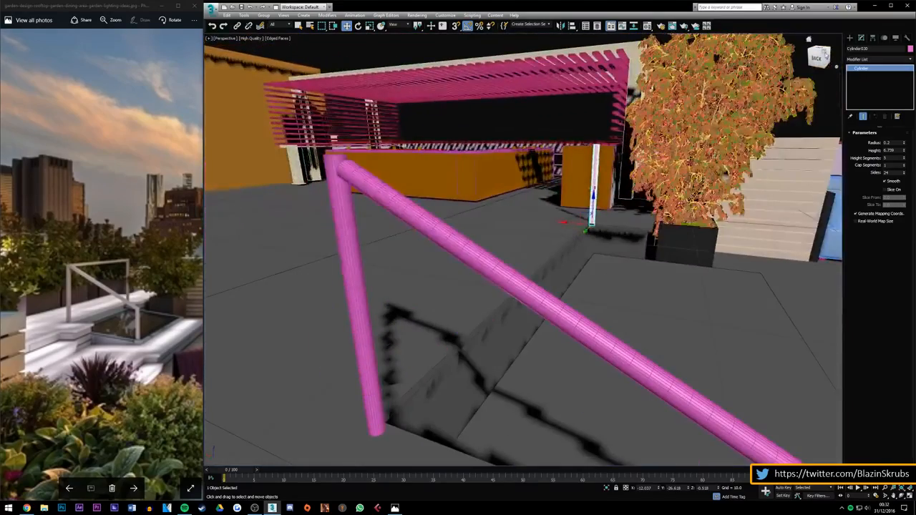
pyautogui.scroll(-5, 465, 228)
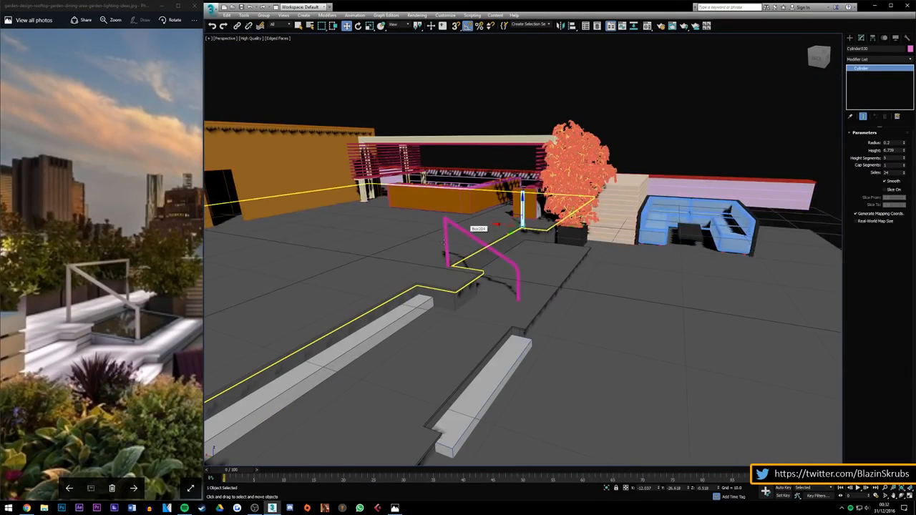
pyautogui.scroll(4, 449, 243)
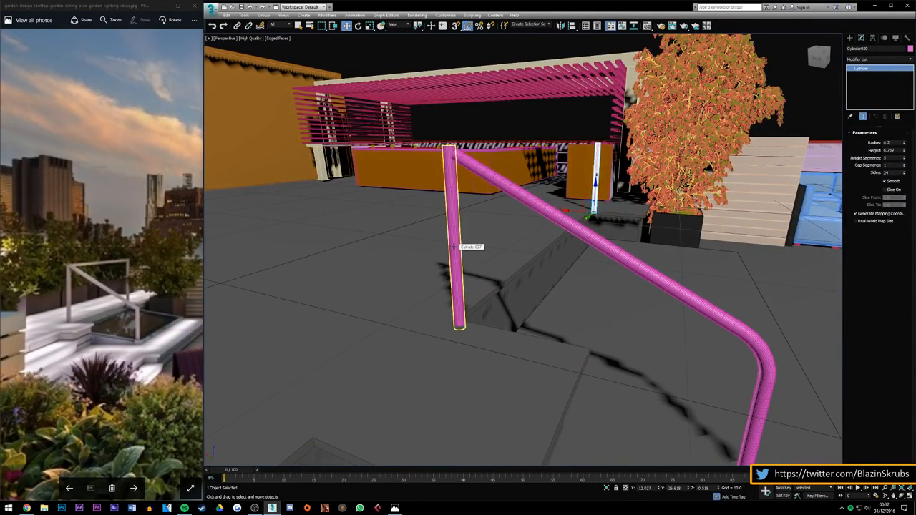
pyautogui.click(454, 247)
pyautogui.keyDown('shift'); pyautogui.moveTo(458, 301); pyautogui.dragTo(493, 127); pyautogui.keyUp('shift')
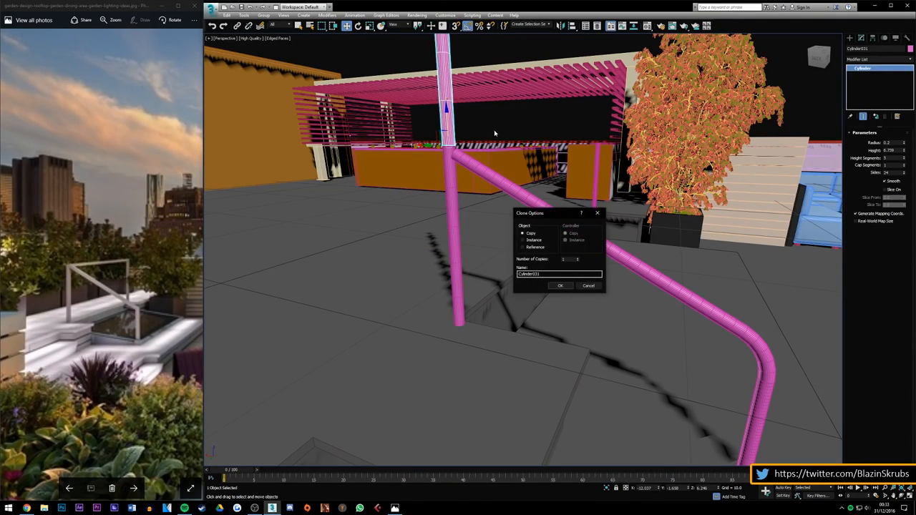
pyautogui.press('Return')
# Step: Rotate the upper copy 90 degrees about X so it lies horizontally toward the far post
pyautogui.click(358, 26)
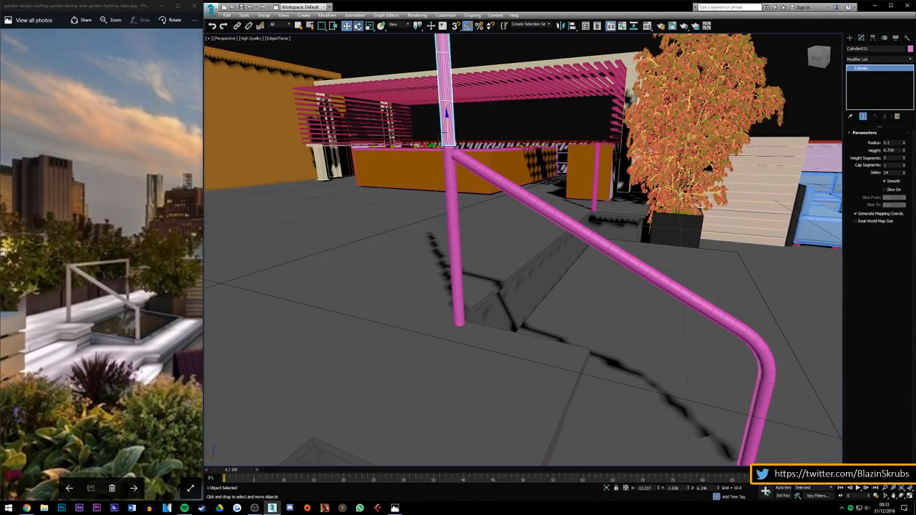
pyautogui.moveTo(434, 130); pyautogui.dragTo(458, 104)
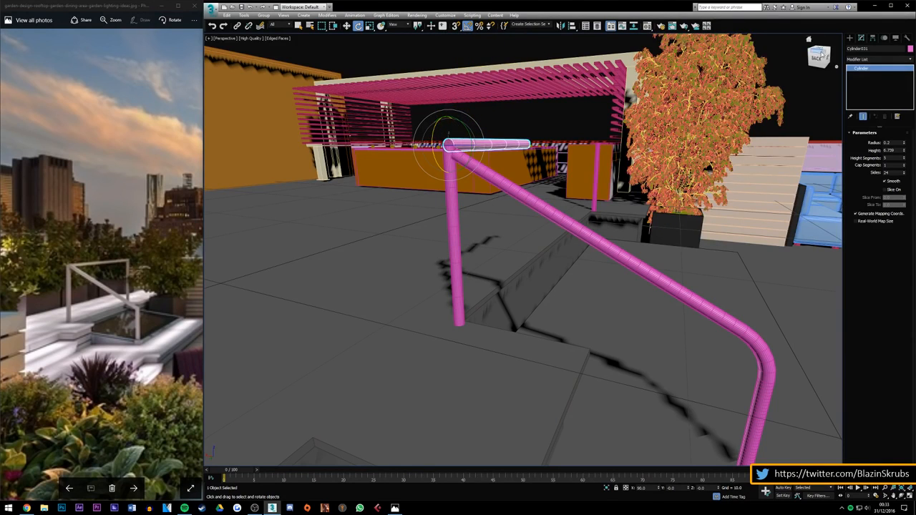
pyautogui.moveTo(819, 58); pyautogui.dragTo(786, 63)
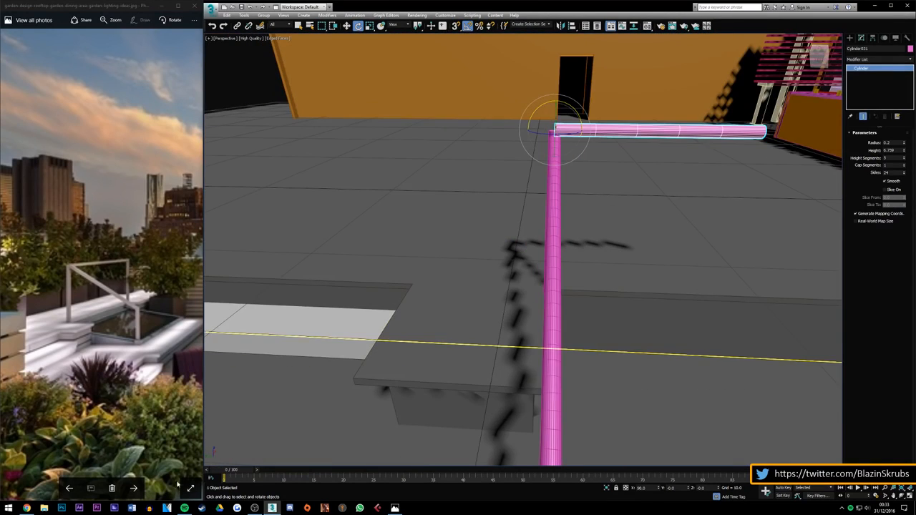
# Step: Switch to the browser's live dashboard, read the newest stream chat messages and return to 3ds Max
pyautogui.click(27, 508)
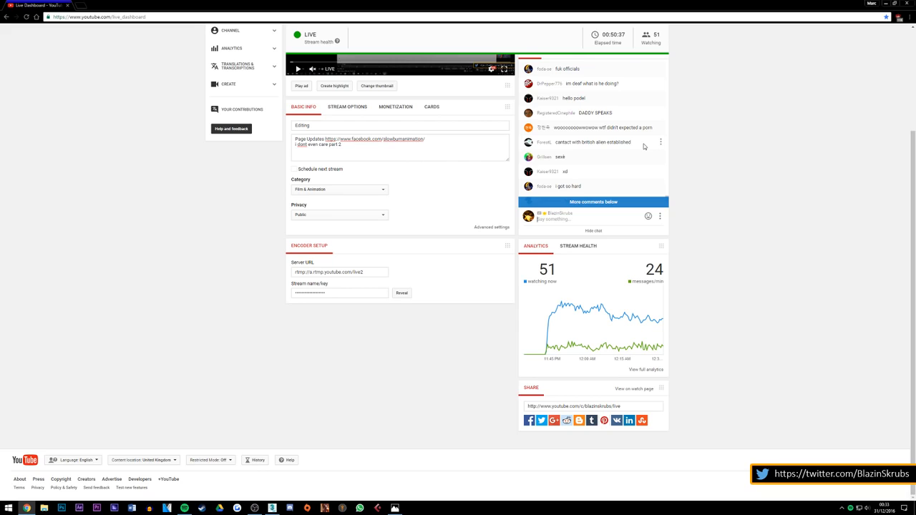
pyautogui.scroll(-5, 645, 146)
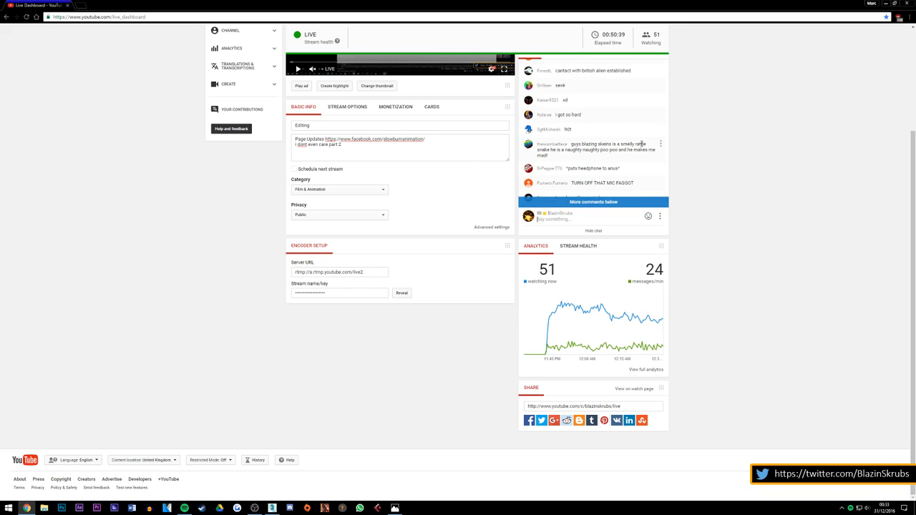
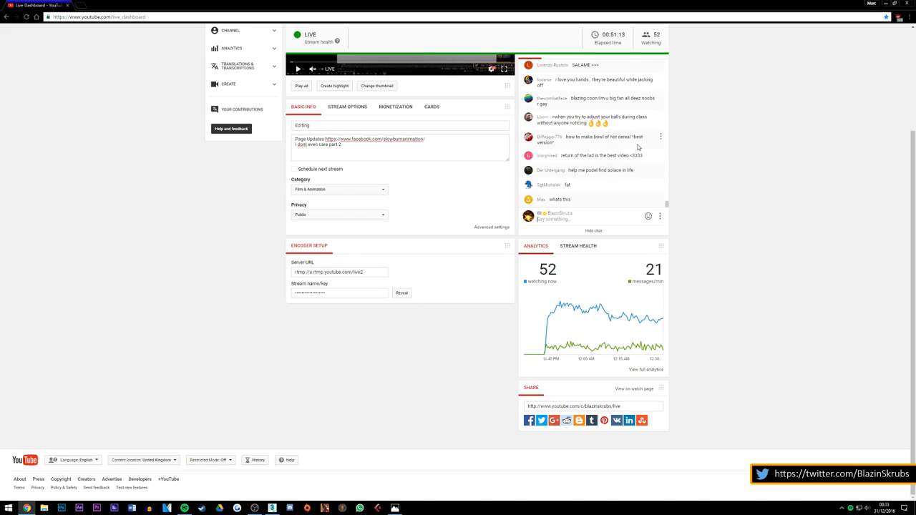
pyautogui.click(885, 3)
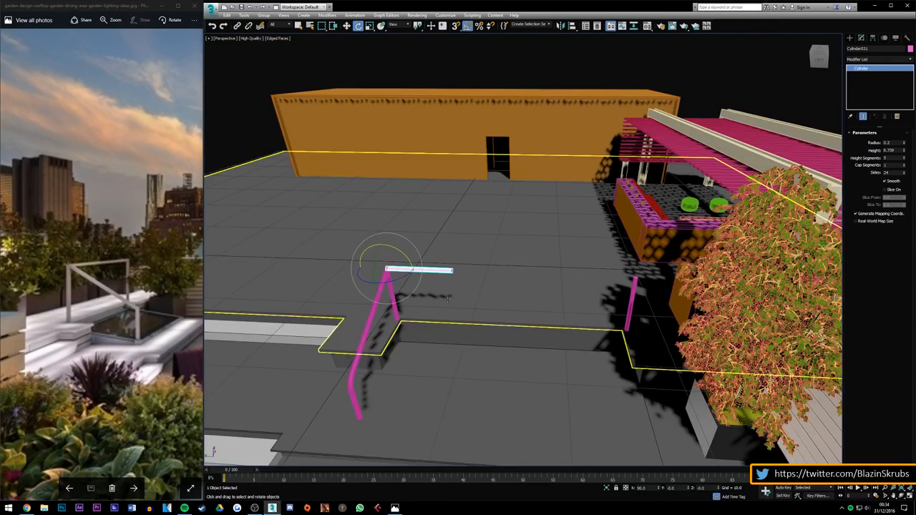
# Step: Examine the horizontal top rail and its gap to the far post from several angles, and check the OBS audio mixer
pyautogui.scroll(3, 446, 299)
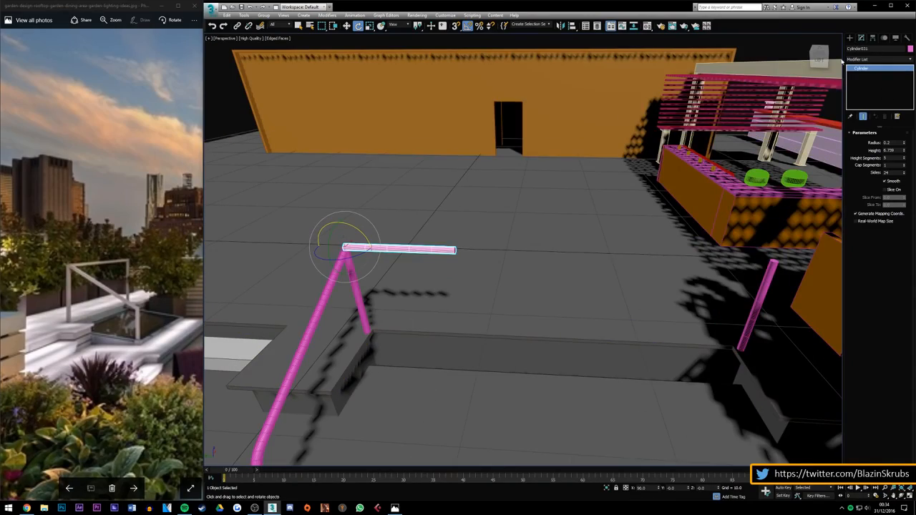
pyautogui.moveTo(820, 58); pyautogui.dragTo(838, 53)
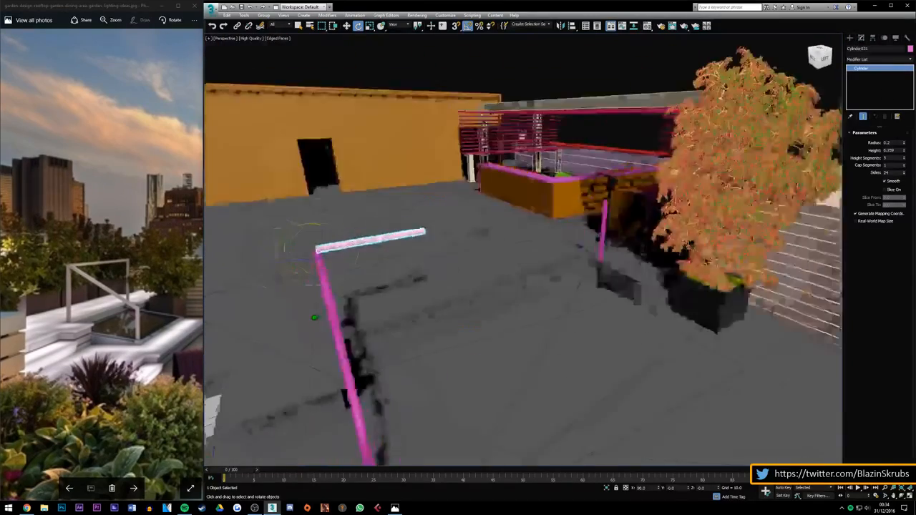
pyautogui.scroll(-10, 523, 251)
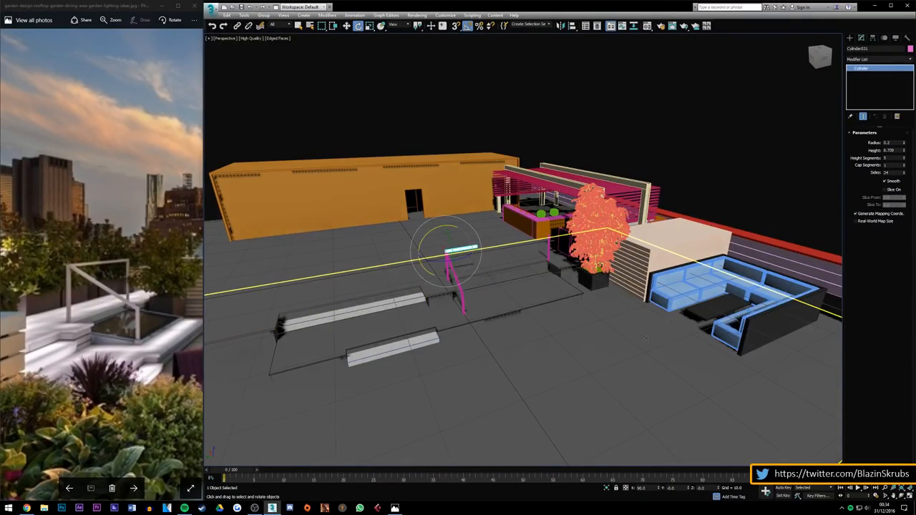
pyautogui.scroll(5, 648, 337)
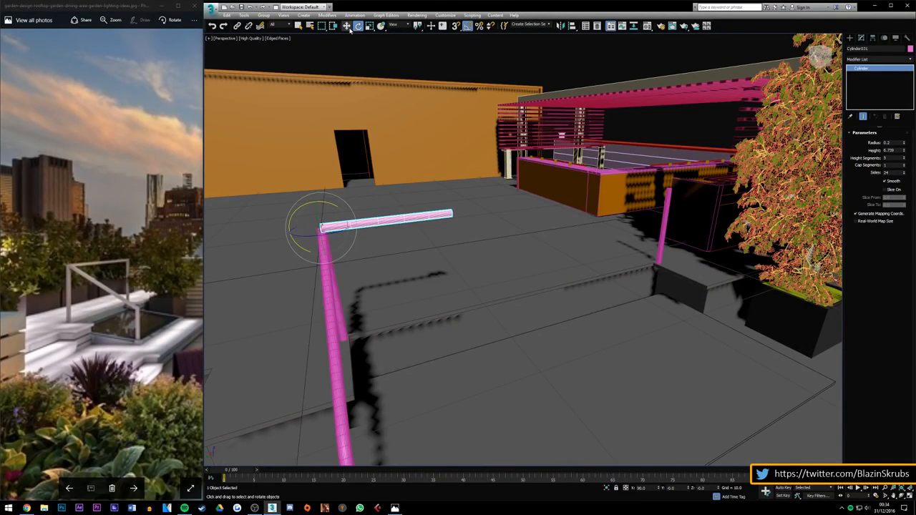
pyautogui.click(347, 26)
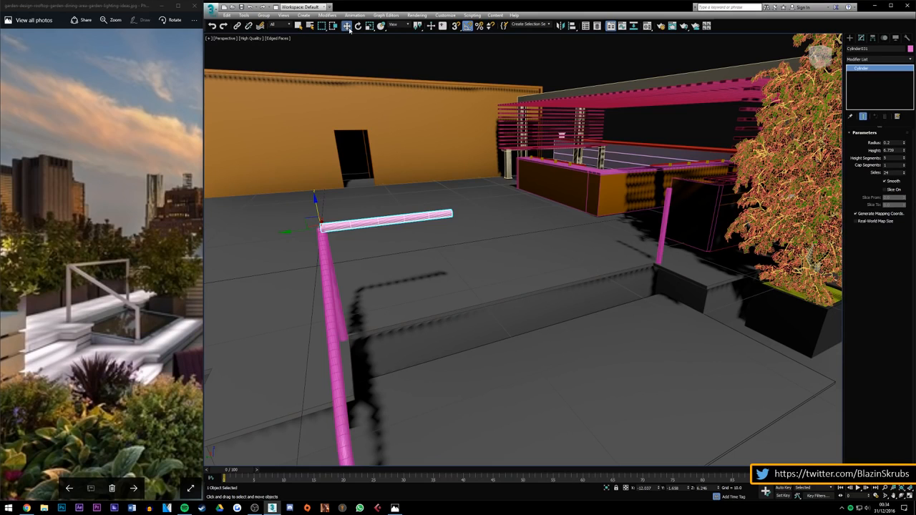
pyautogui.click(255, 508)
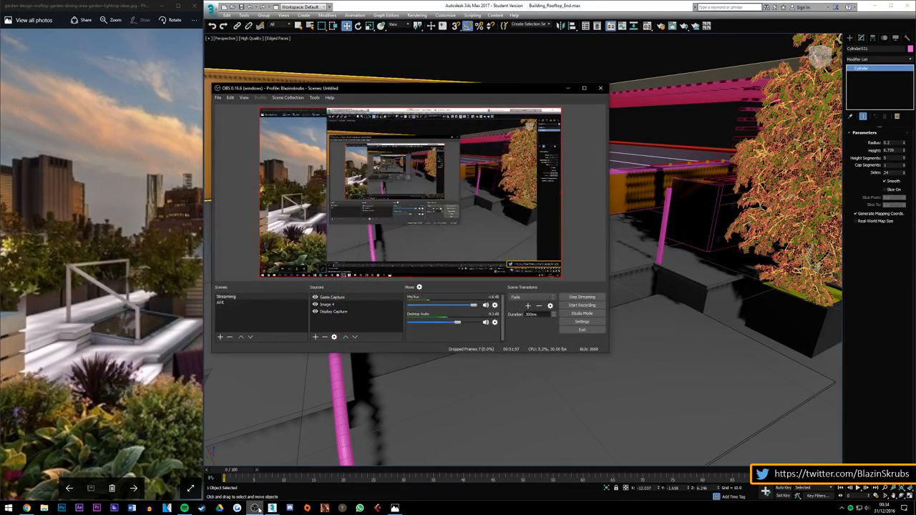
pyautogui.click(255, 508)
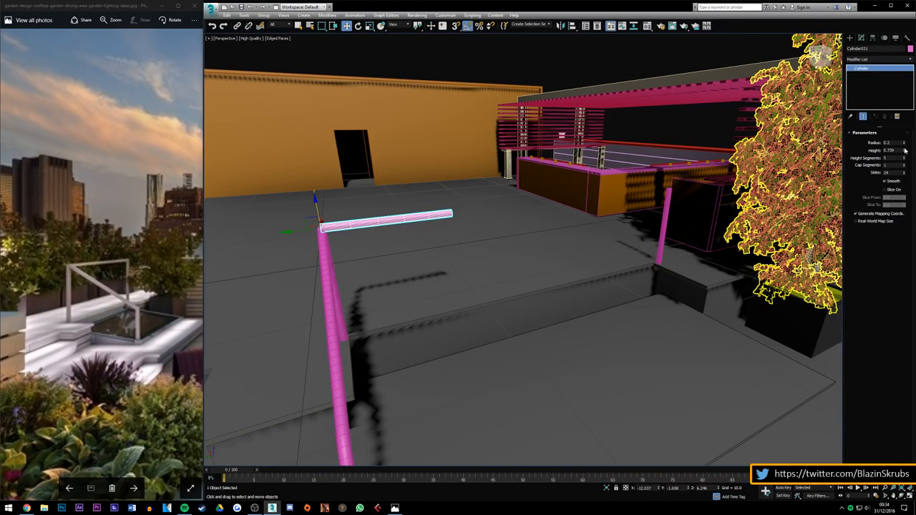
pyautogui.scroll(-5, 609, 198)
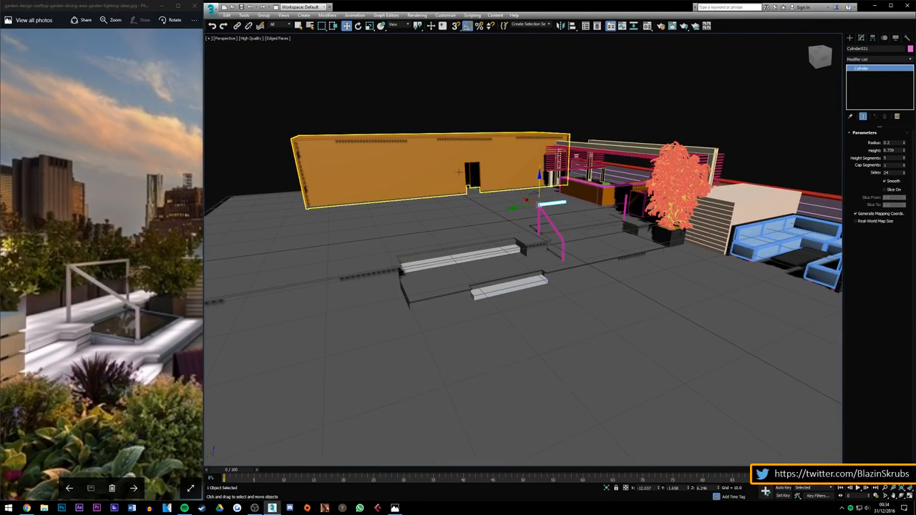
pyautogui.click(819, 58)
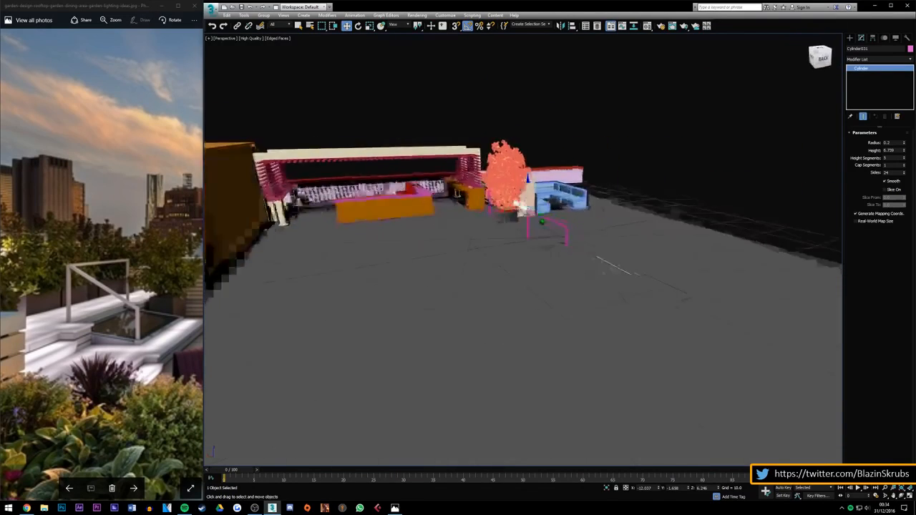
pyautogui.moveTo(819, 57); pyautogui.dragTo(777, 67)
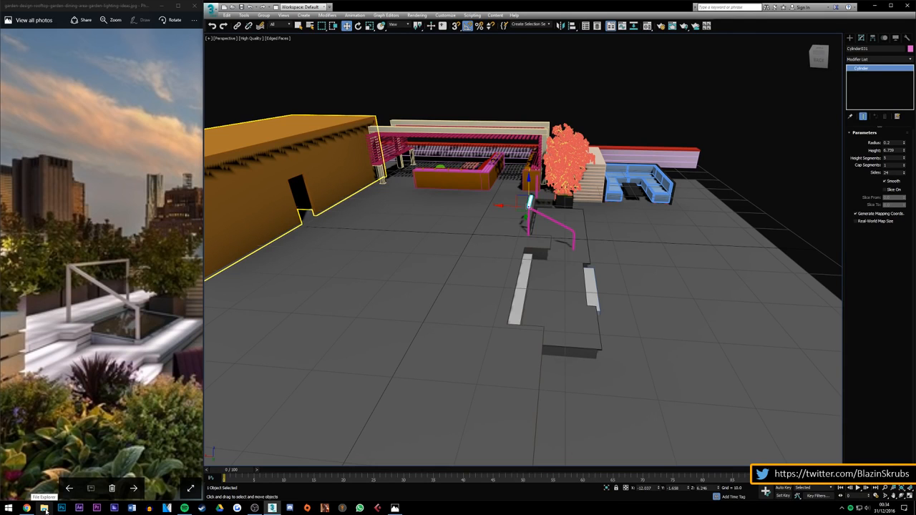
# Step: Switch to File Explorer and browse the images in the Dissertation project's PNG Renders folder
pyautogui.click(45, 508)
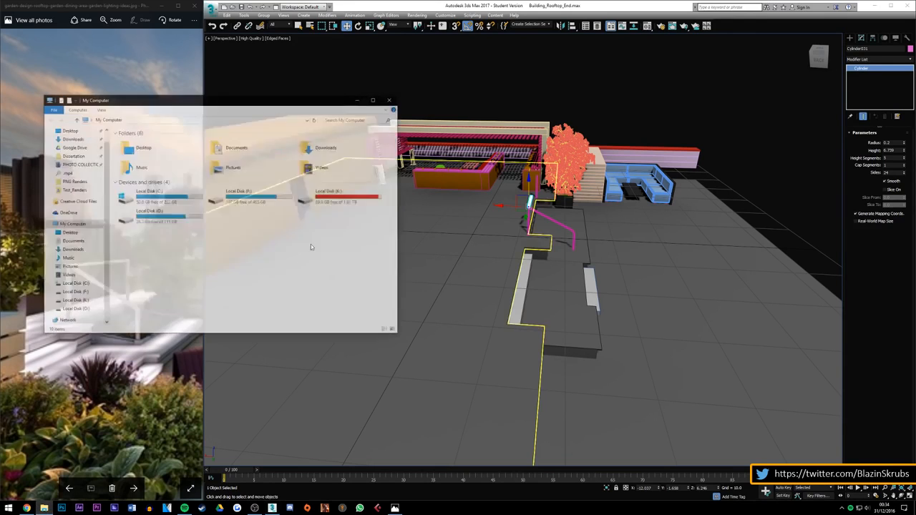
pyautogui.click(72, 156)
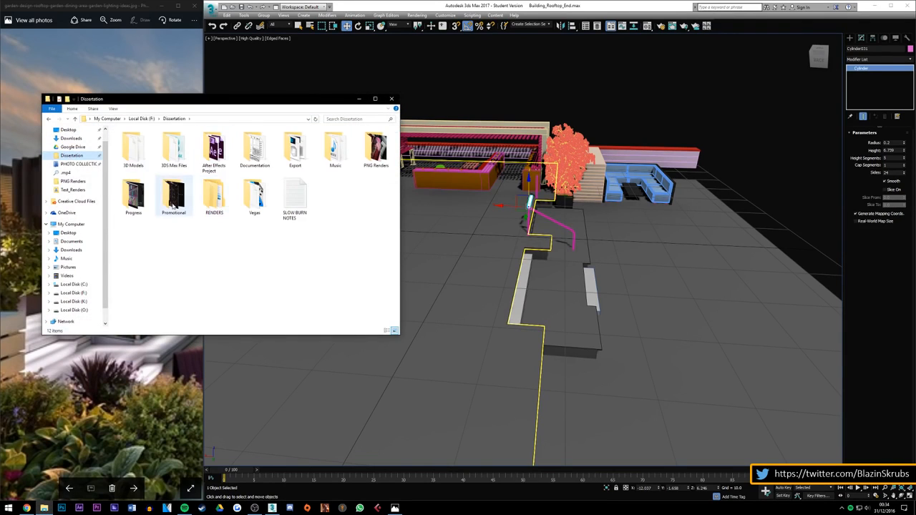
pyautogui.doubleClick(375, 149)
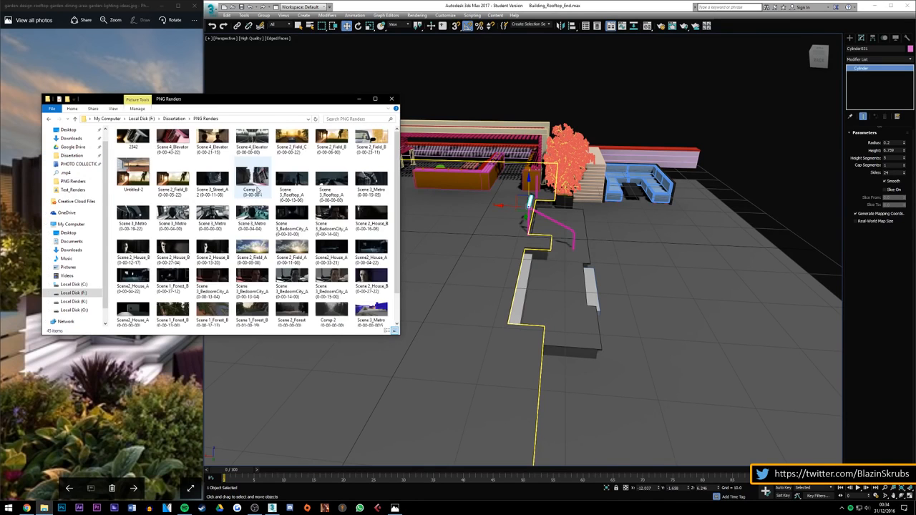
pyautogui.scroll(-1, 279, 203)
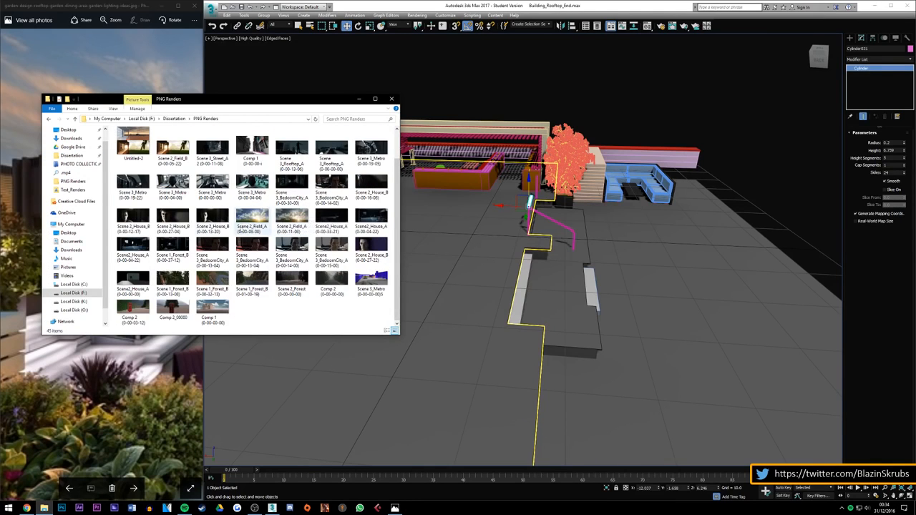
pyautogui.scroll(1, 243, 230)
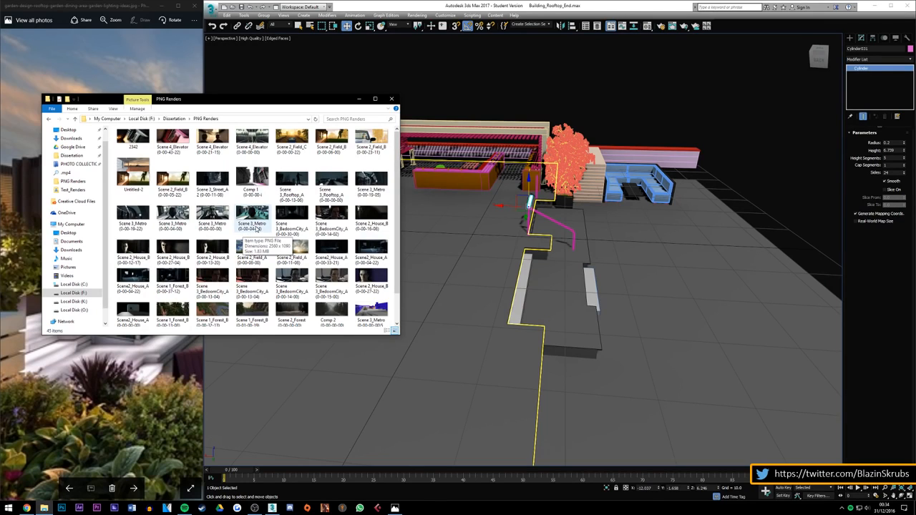
# Step: Go back to the Dissertation folder and open the City folder inside RENDERS and AE
pyautogui.press('BackSpace')
pyautogui.doubleClick(218, 195)
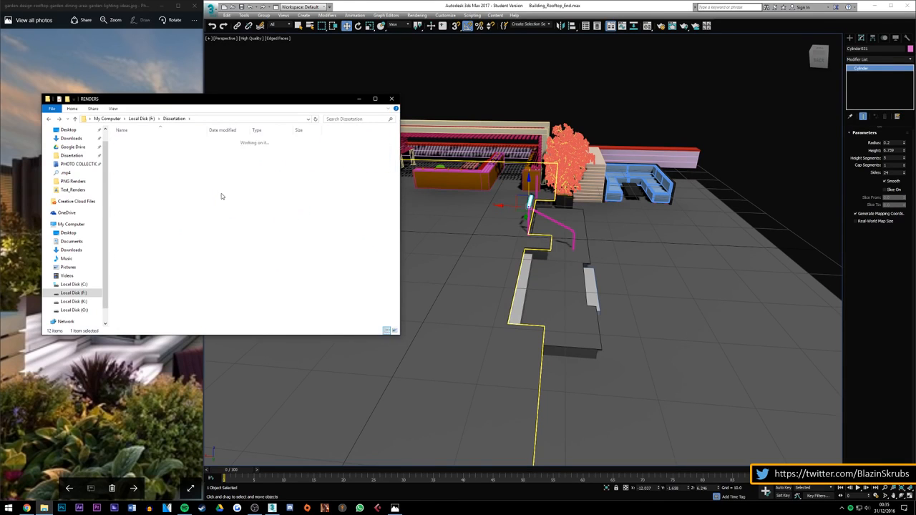
pyautogui.doubleClick(128, 145)
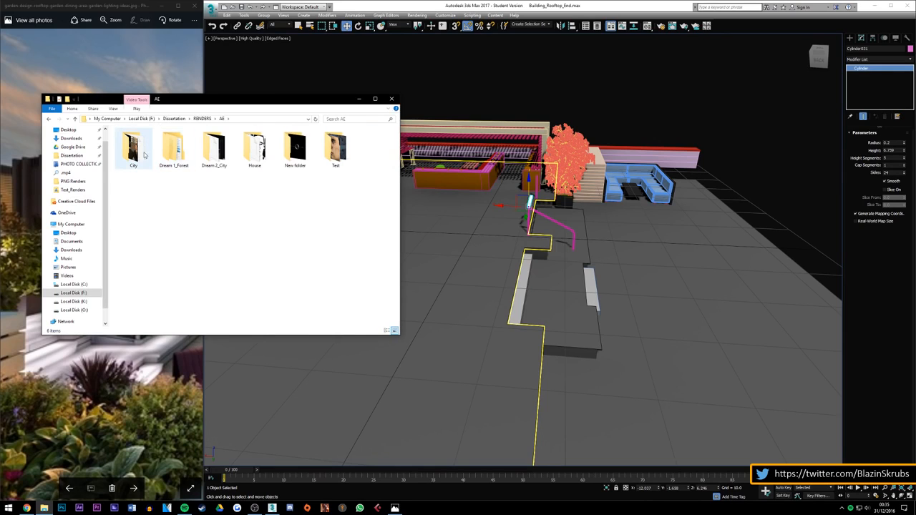
pyautogui.click(141, 156)
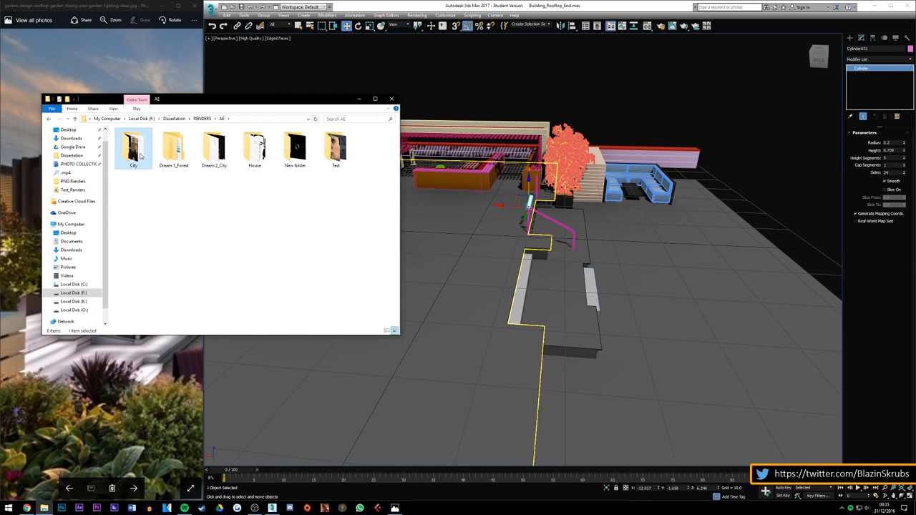
pyautogui.doubleClick(220, 160)
pyautogui.hotkey('alt', 'Left')
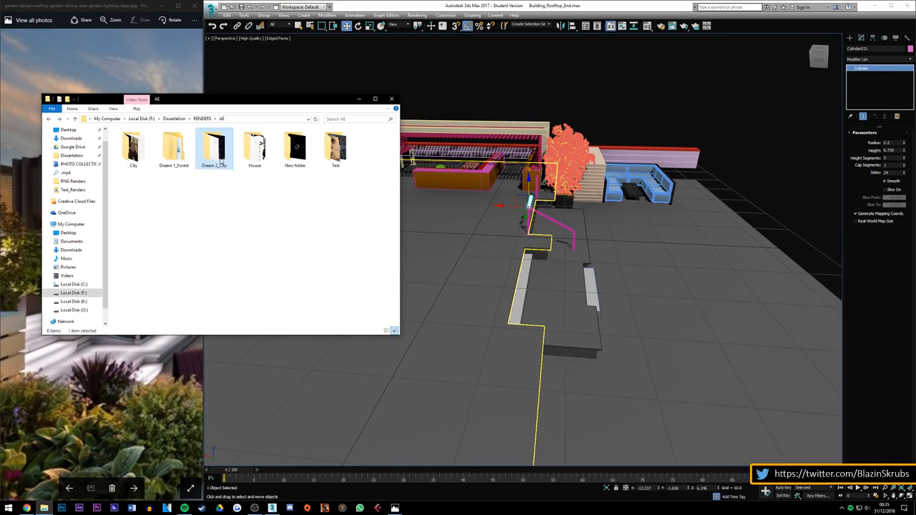
pyautogui.doubleClick(140, 151)
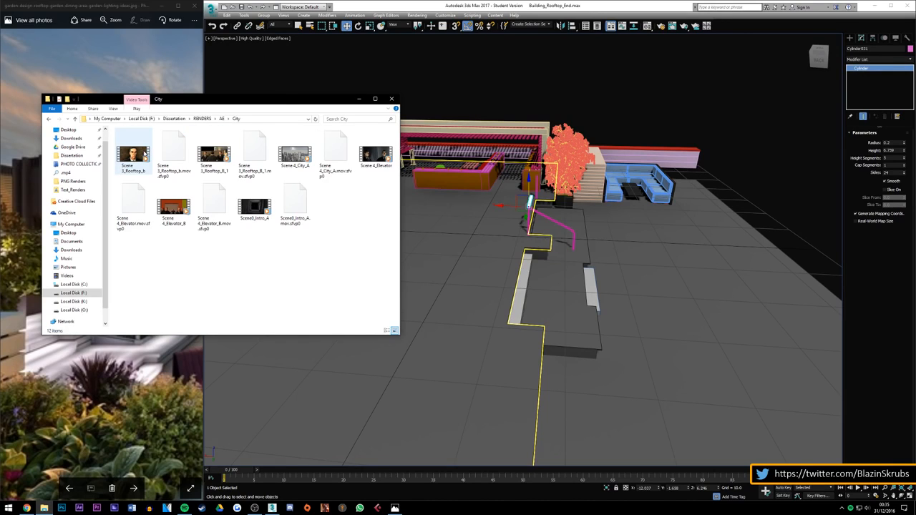
# Step: Play the Scene 3_Rooftop_b video, pause it at the rooftop railing shot, and return to 3ds Max
pyautogui.doubleClick(143, 154)
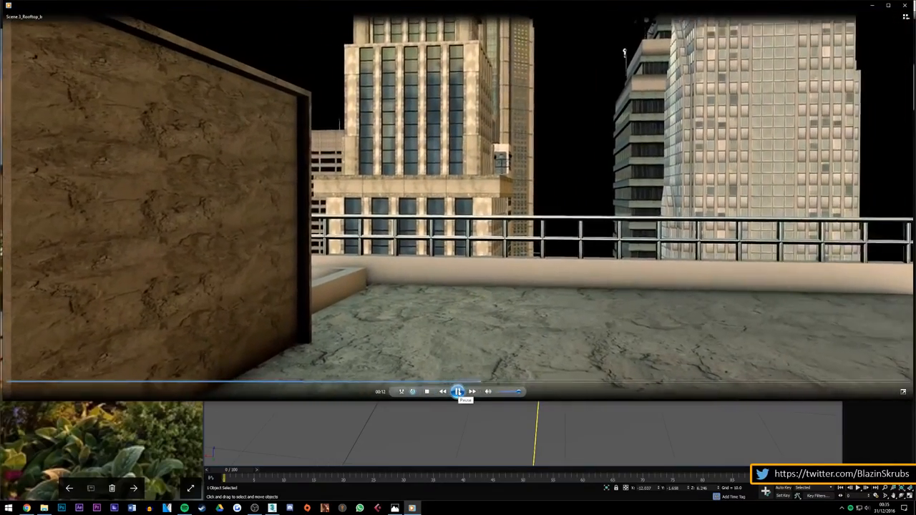
pyautogui.click(458, 392)
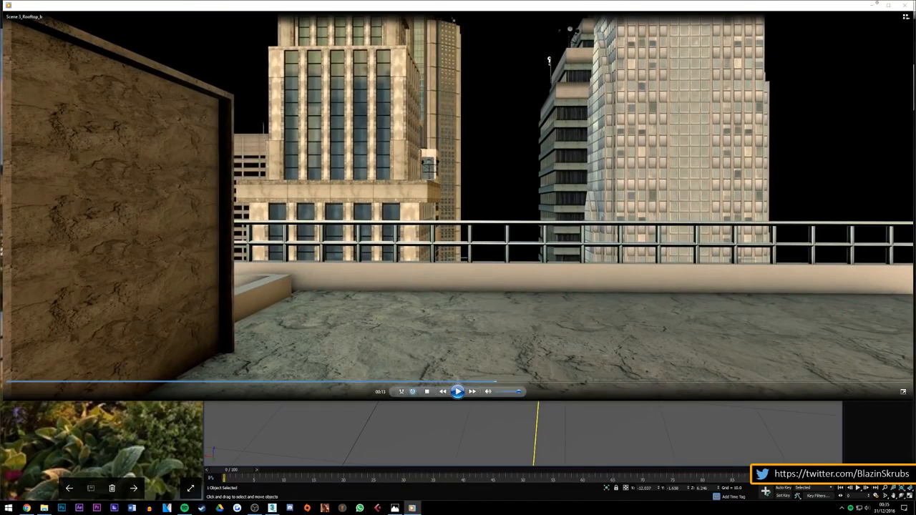
pyautogui.click(872, 5)
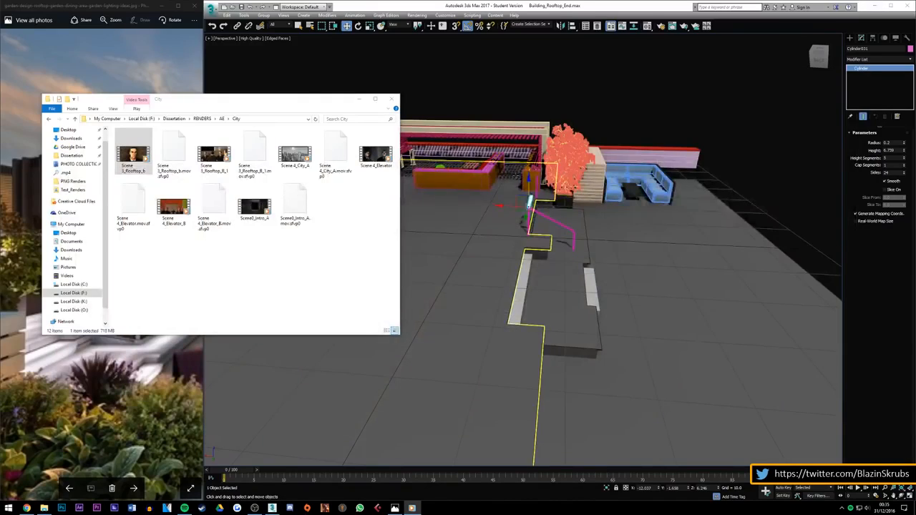
pyautogui.click(358, 99)
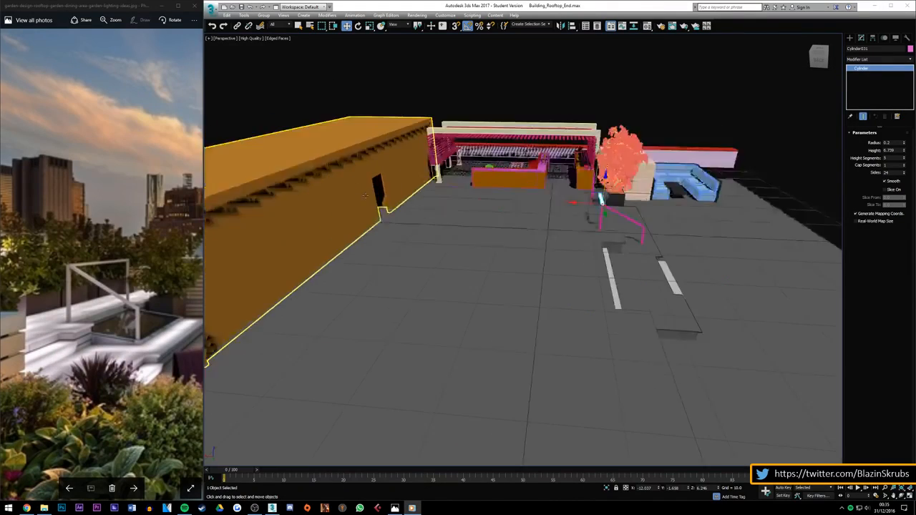
# Step: Examine the orange building wall and its doorway in the rooftop scene from several angles
pyautogui.moveTo(814, 55); pyautogui.dragTo(773, 43)
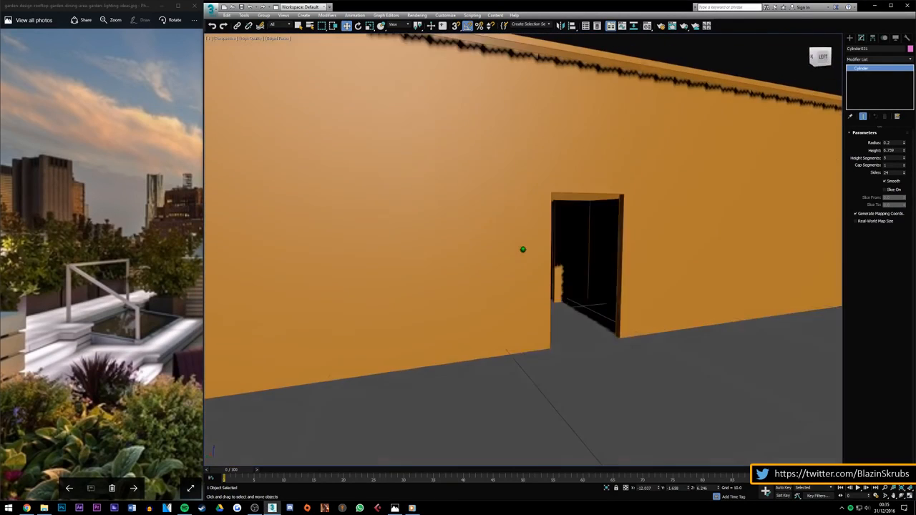
pyautogui.scroll(-5, 665, 256)
pyautogui.scroll(3, 666, 256)
pyautogui.moveTo(666, 256); pyautogui.dragTo(554, 236, button='middle')
pyautogui.scroll(4, 554, 236)
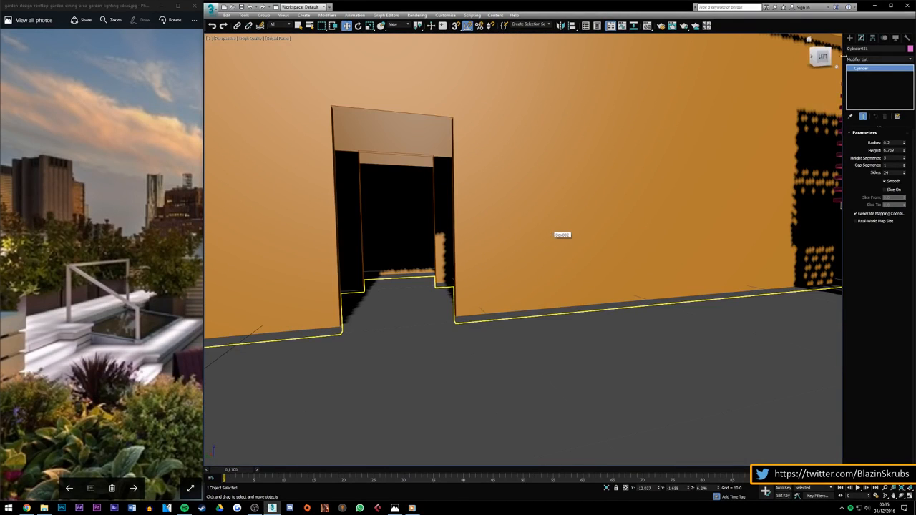
pyautogui.moveTo(823, 57); pyautogui.dragTo(893, 57)
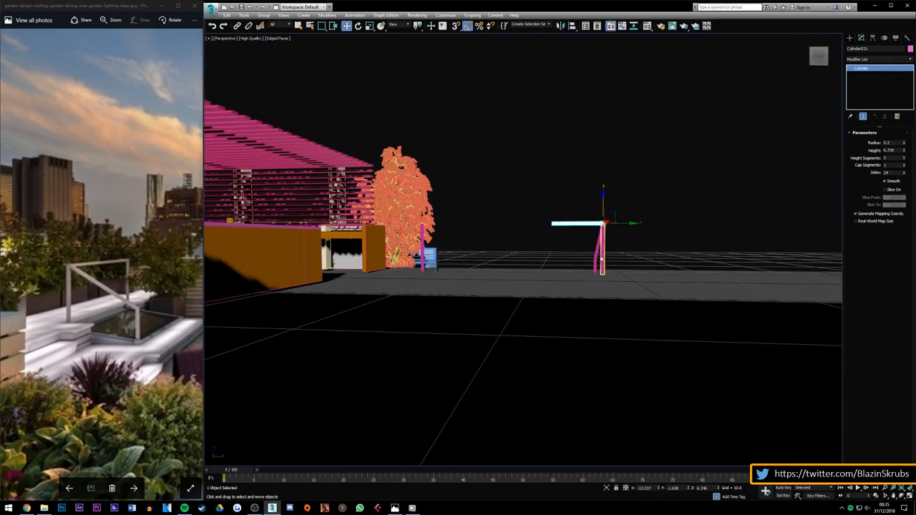
pyautogui.press('z')
pyautogui.click(819, 56)
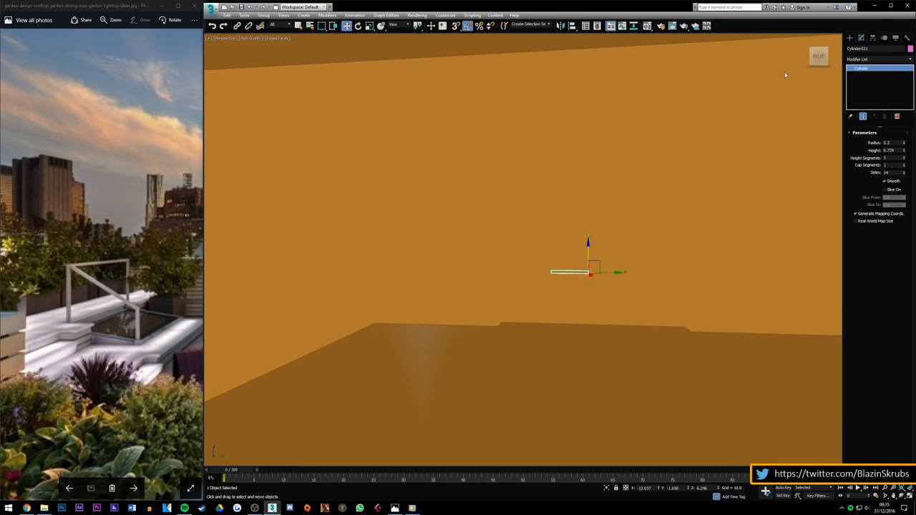
pyautogui.keyDown('alt'); pyautogui.moveTo(630, 286); pyautogui.dragTo(460, 251, button='middle'); pyautogui.keyUp('alt')
pyautogui.scroll(-3, 531, 302)
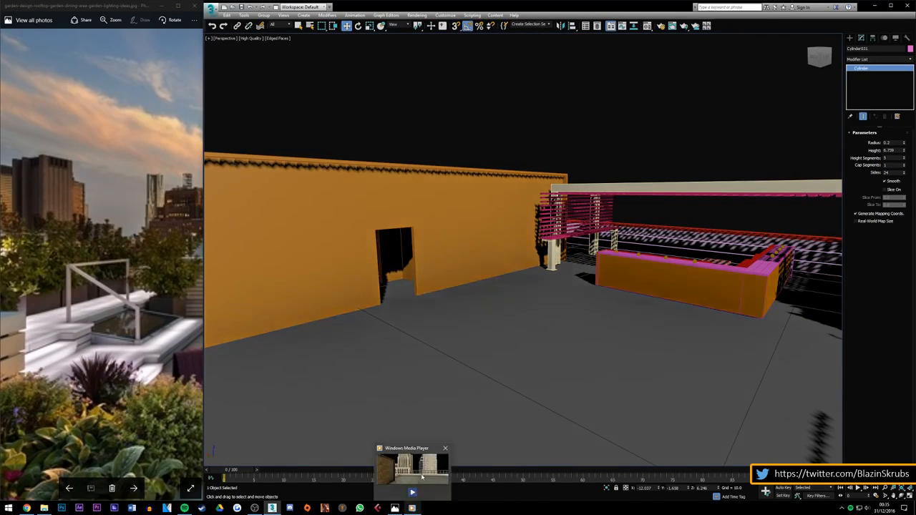
# Step: Switch to Windows Media Player, resume the rooftop video to watch the crowd and skyline shot, and return to 3ds Max
pyautogui.click(412, 508)
pyautogui.click(458, 392)
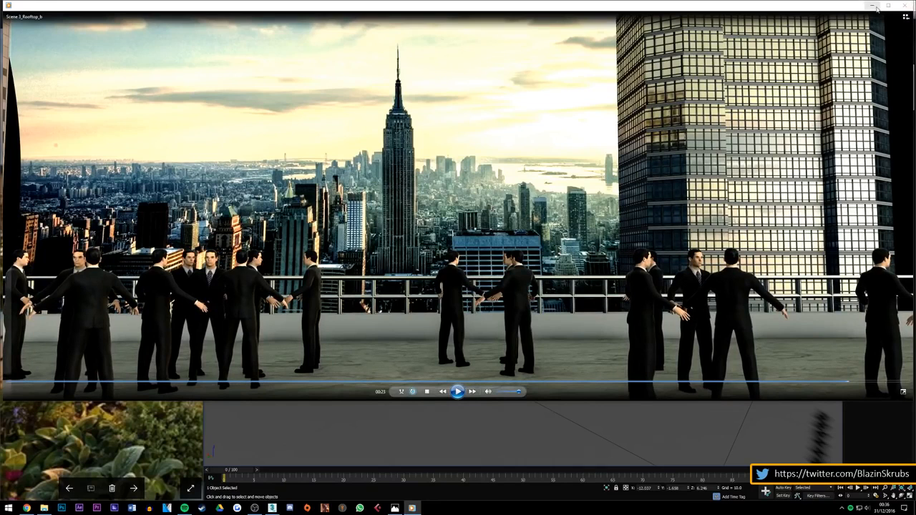
pyautogui.click(870, 7)
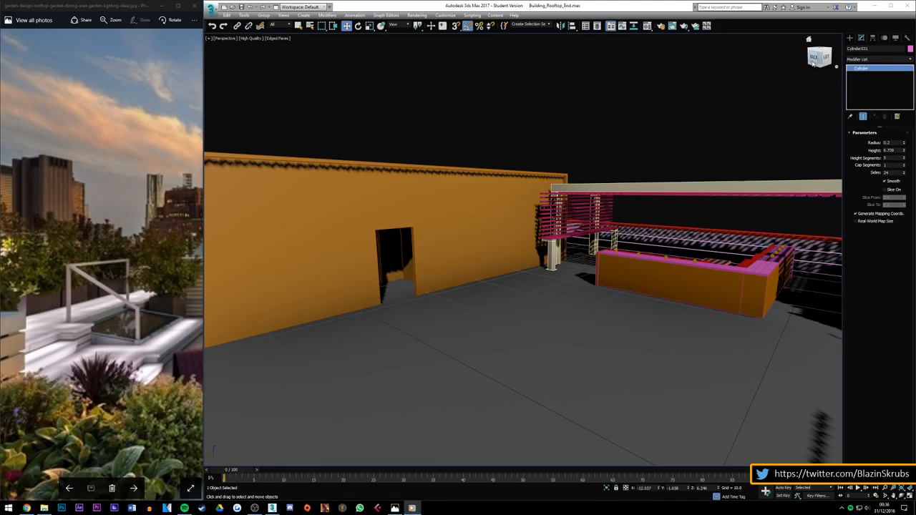
# Step: Lengthen the horizontal top rail cylinder to a height of 25.049 so it reaches the far post
pyautogui.moveTo(813, 65); pyautogui.dragTo(837, 70)
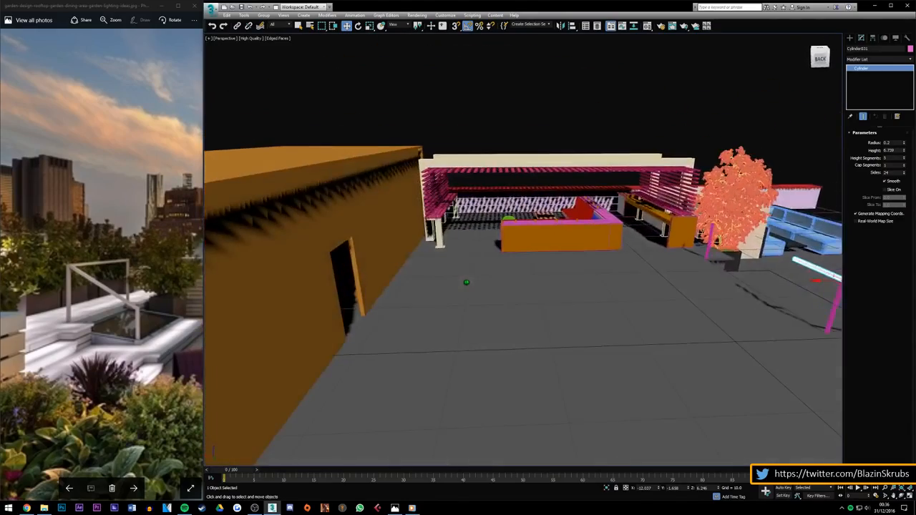
pyautogui.press('z')
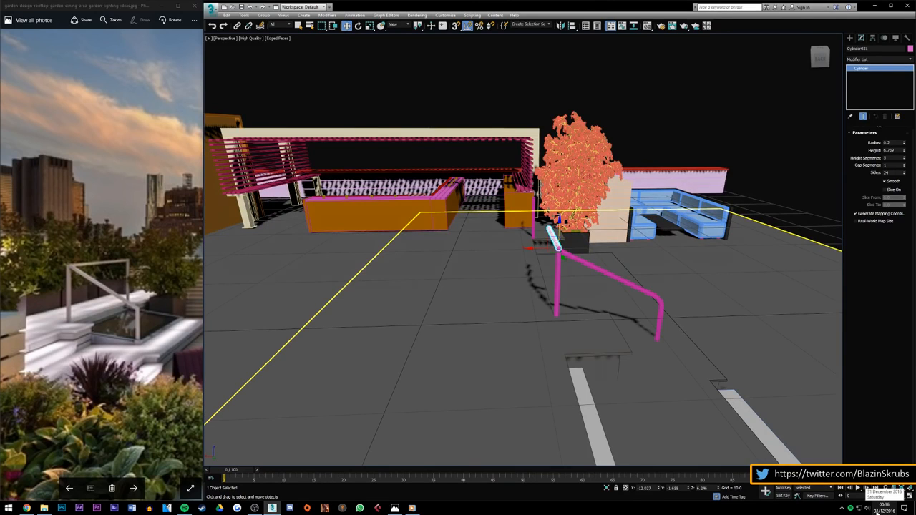
pyautogui.scroll(3, 496, 177)
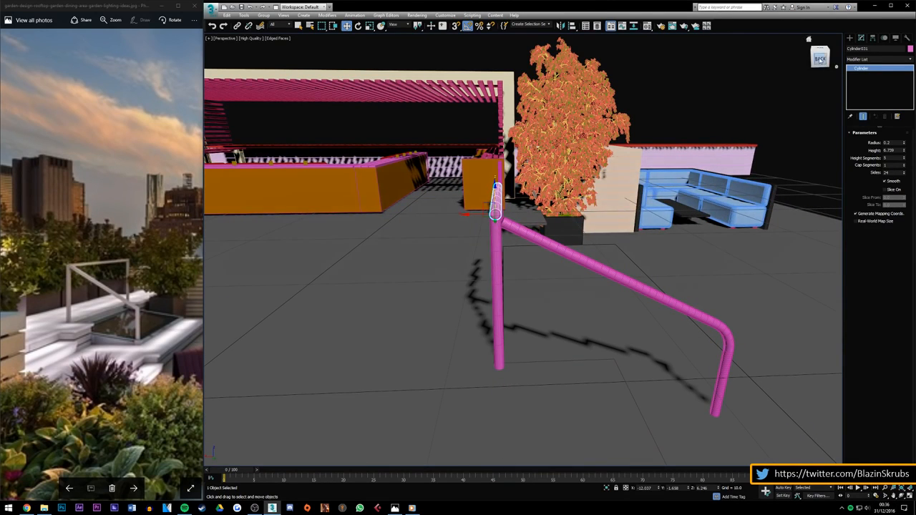
pyautogui.moveTo(820, 60); pyautogui.dragTo(727, 66)
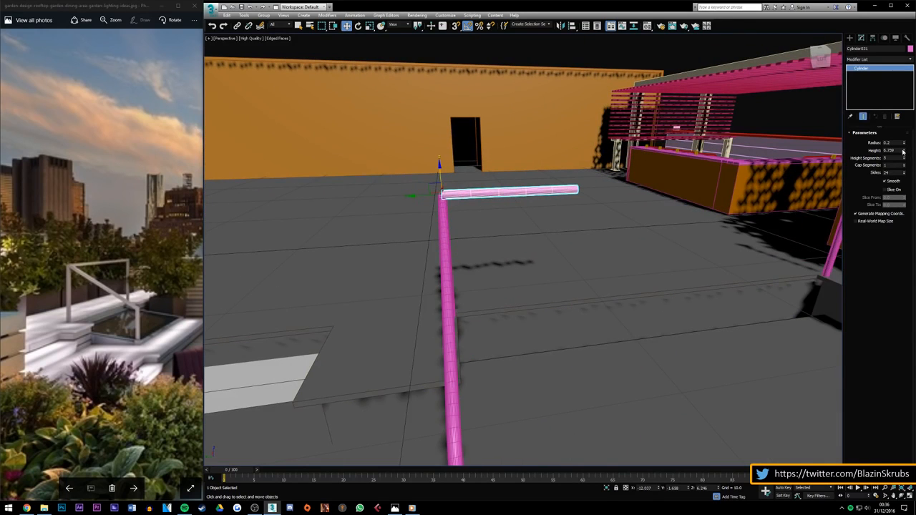
pyautogui.moveTo(903, 152); pyautogui.dragTo(13, 88)
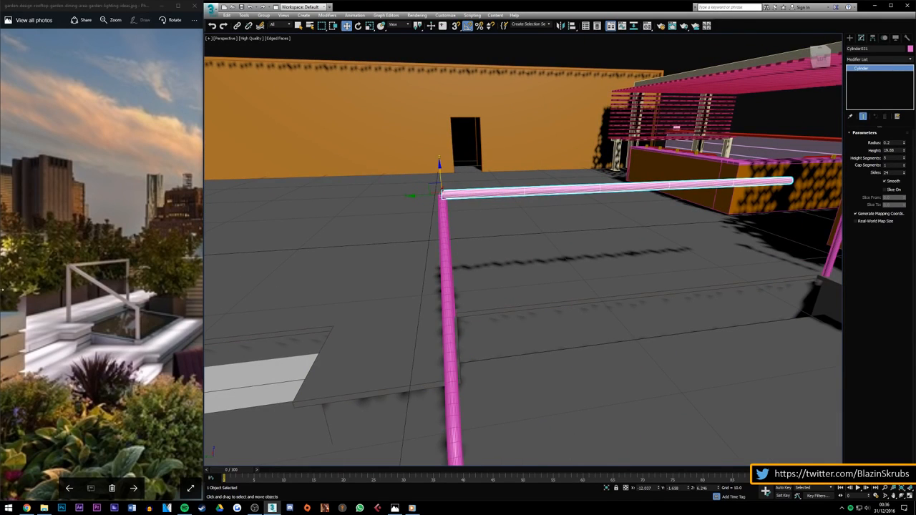
pyautogui.scroll(-3, 493, 271)
pyautogui.scroll(4, 630, 236)
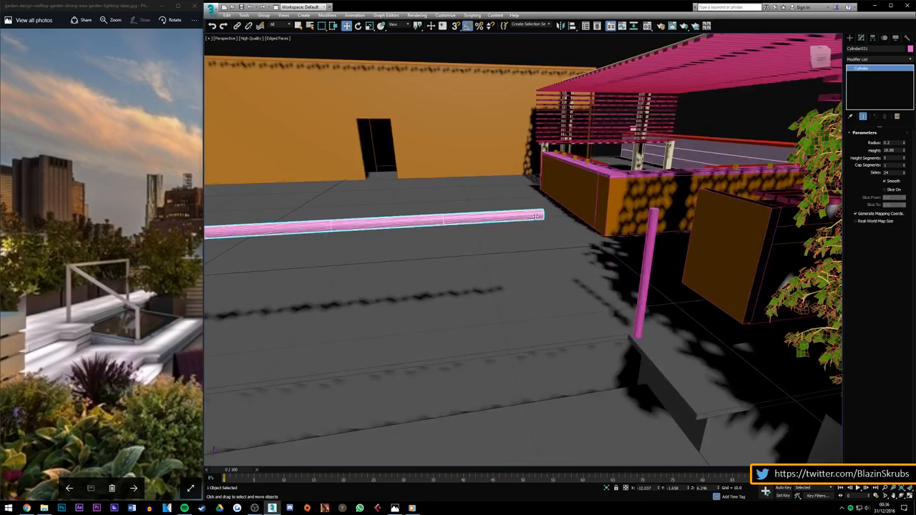
pyautogui.scroll(-3, 537, 216)
pyautogui.scroll(3, 458, 218)
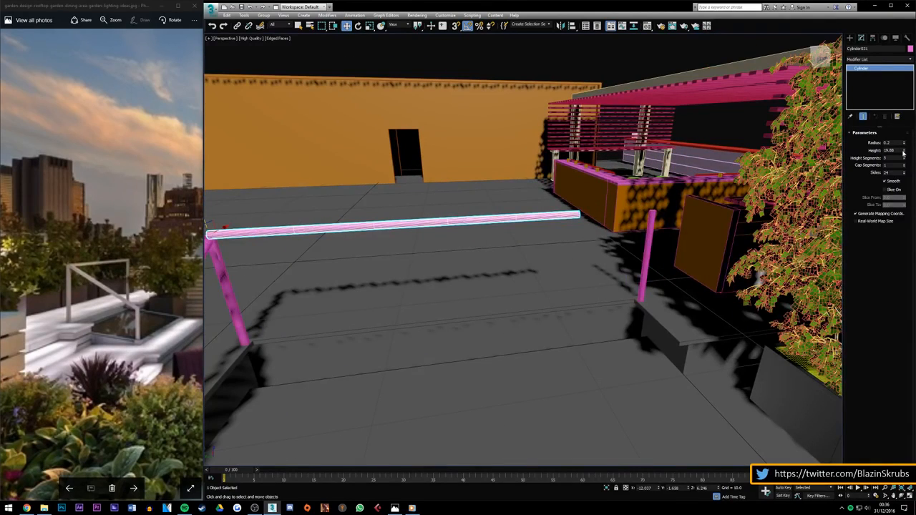
pyautogui.scroll(-3, 436, 278)
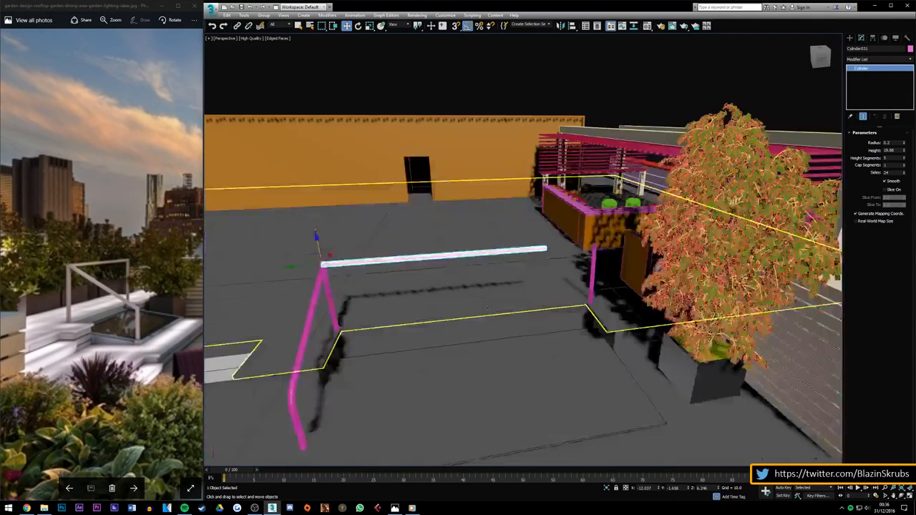
pyautogui.scroll(3, 436, 278)
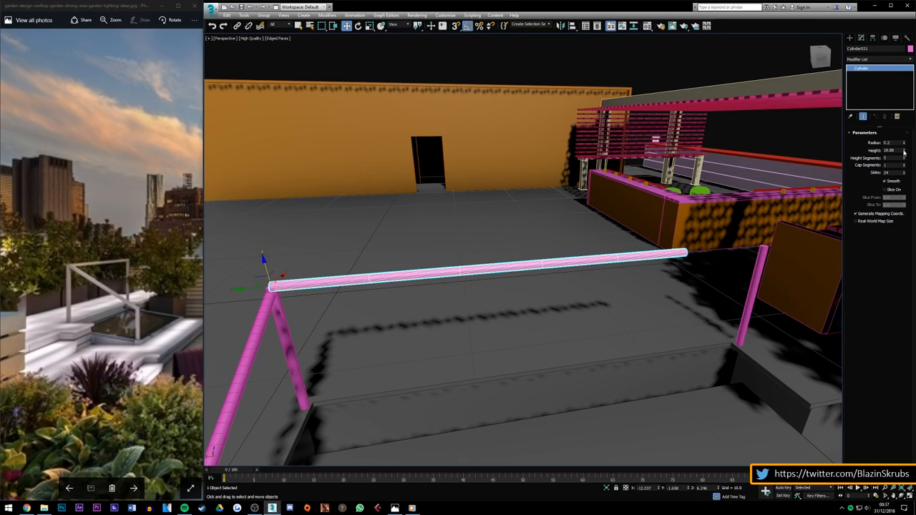
pyautogui.moveTo(904, 152); pyautogui.dragTo(910, 144)
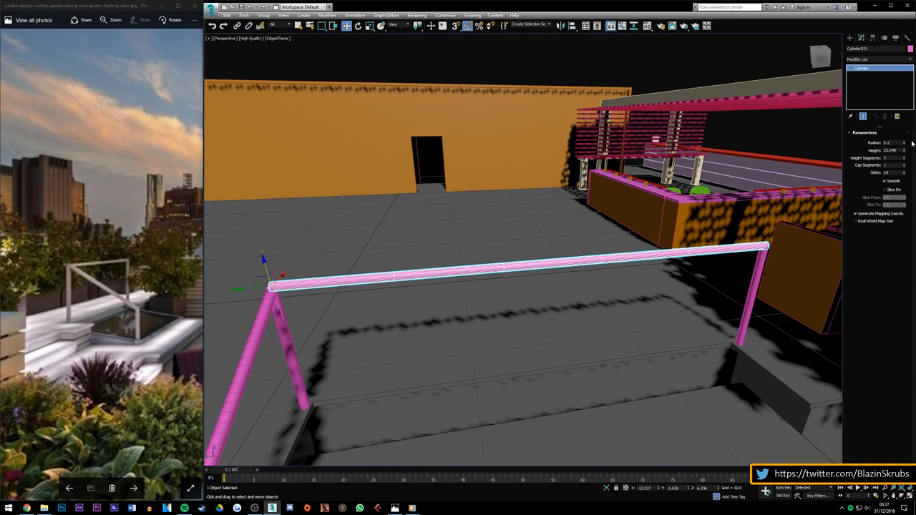
# Step: Shift the top rail slightly along Y to about -1.5 and raise it to Z 6.358, aligning its end with the near post's top
pyautogui.scroll(-5, 470, 258)
pyautogui.scroll(8, 471, 258)
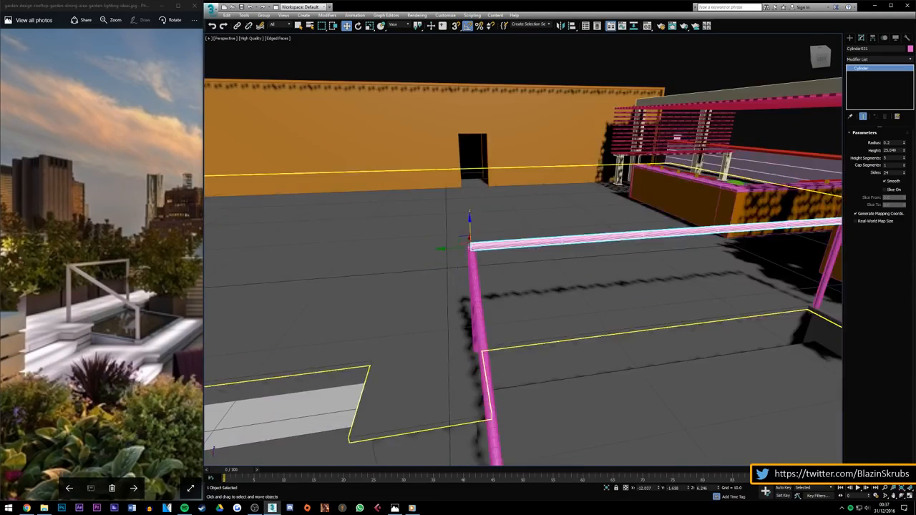
pyautogui.keyDown('alt'); pyautogui.moveTo(471, 258); pyautogui.dragTo(535, 240, button='middle'); pyautogui.keyUp('alt')
pyautogui.moveTo(687, 365)
pyautogui.keyDown('alt'); pyautogui.mouseDown(button='middle')
pyautogui.moveTo(609, 387)
pyautogui.moveTo(629, 357)
pyautogui.moveTo(733, 369)
pyautogui.mouseUp(button='middle'); pyautogui.keyUp('alt')
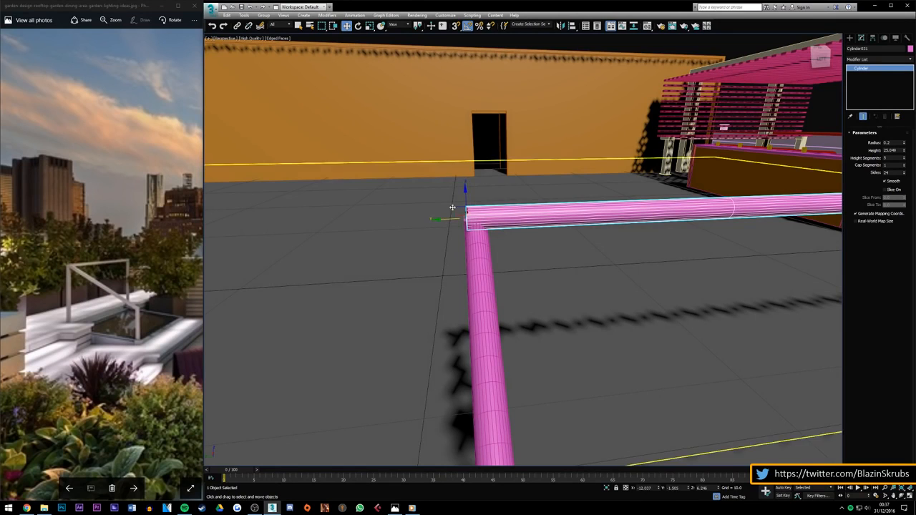
pyautogui.moveTo(468, 199); pyautogui.dragTo(466, 192)
pyautogui.scroll(-5, 358, 304)
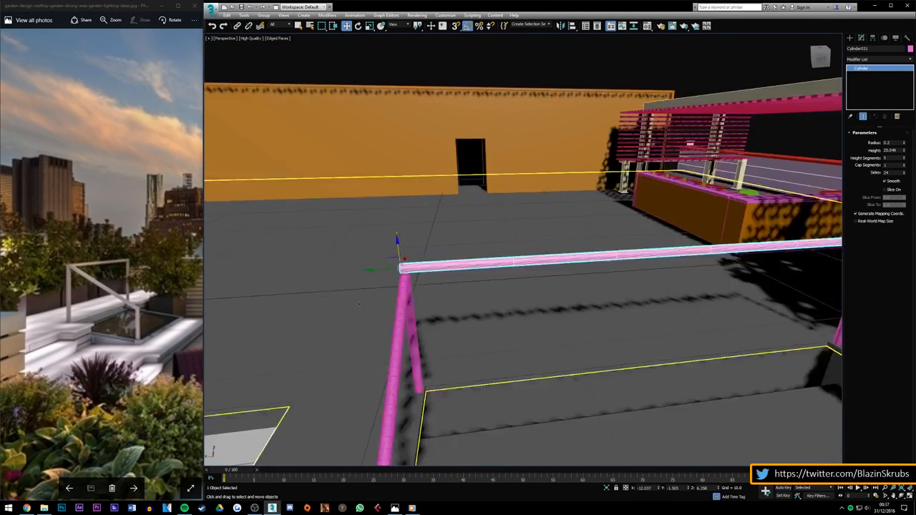
pyautogui.scroll(5, 630, 270)
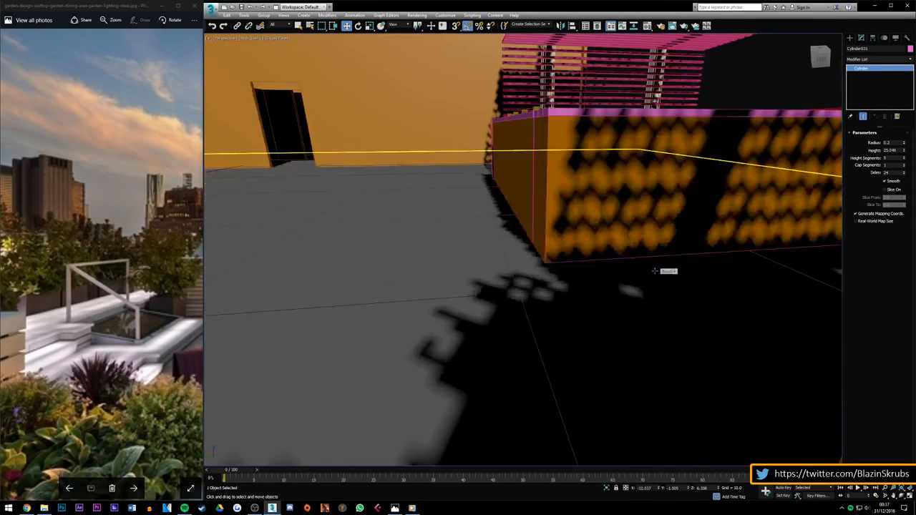
# Step: Lengthen the top rail cylinder to a height of 25.3 so its end extends over the far post
pyautogui.scroll(-3, 623, 271)
pyautogui.scroll(5, 603, 266)
pyautogui.scroll(-5, 603, 265)
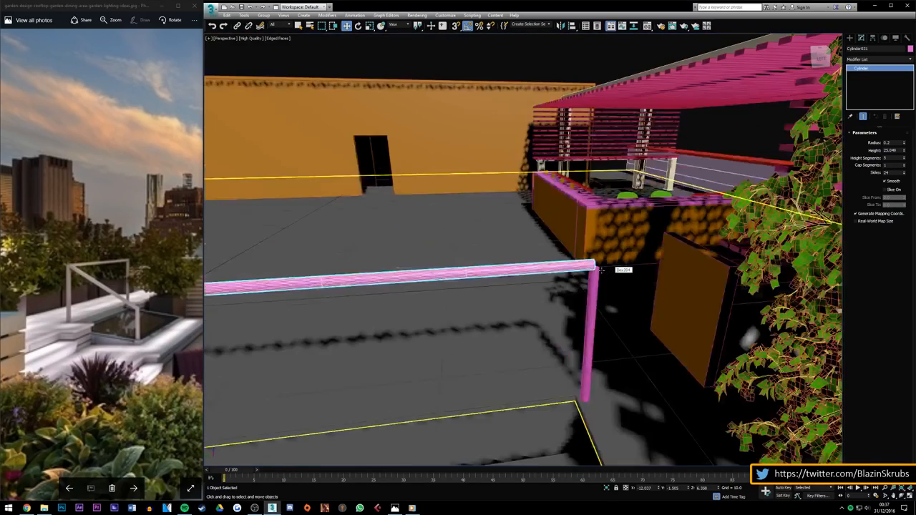
pyautogui.scroll(2, 598, 269)
pyautogui.scroll(1, 596, 271)
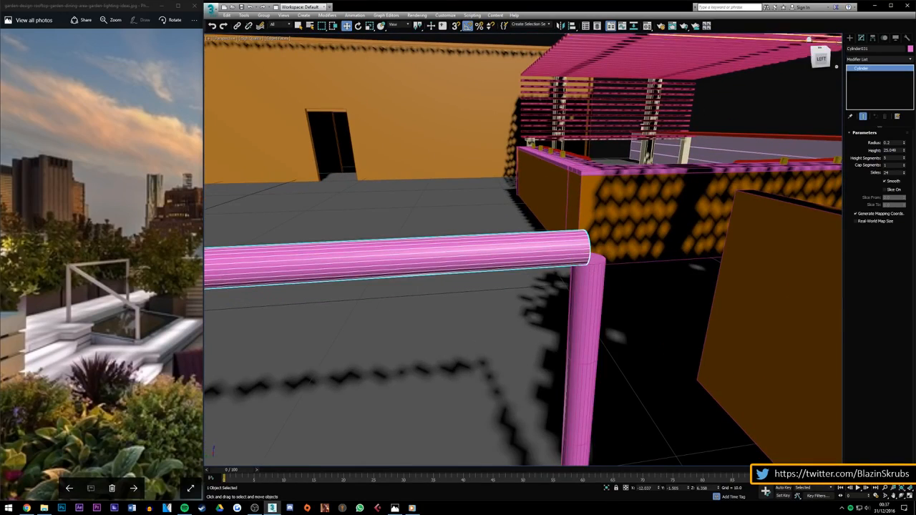
pyautogui.click(820, 60)
pyautogui.keyDown('alt'); pyautogui.moveTo(630, 407); pyautogui.dragTo(653, 369, button='middle'); pyautogui.keyUp('alt')
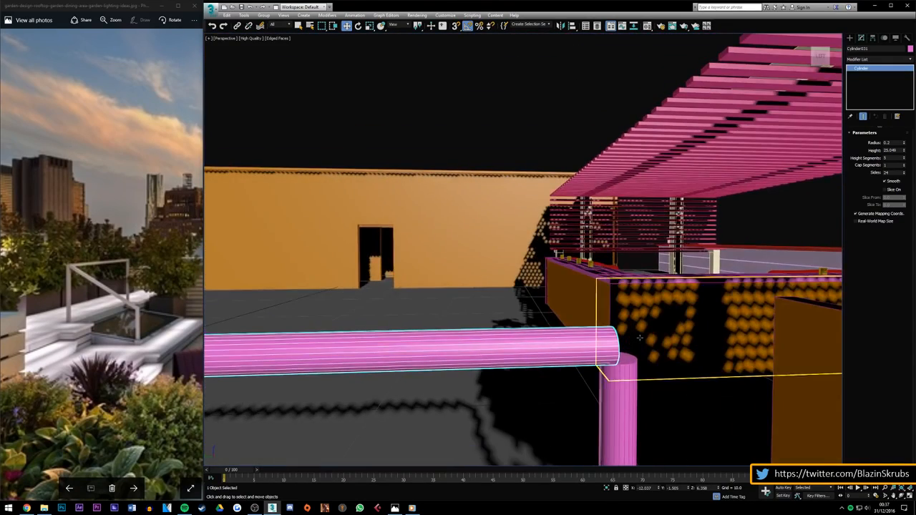
pyautogui.scroll(-4, 631, 380)
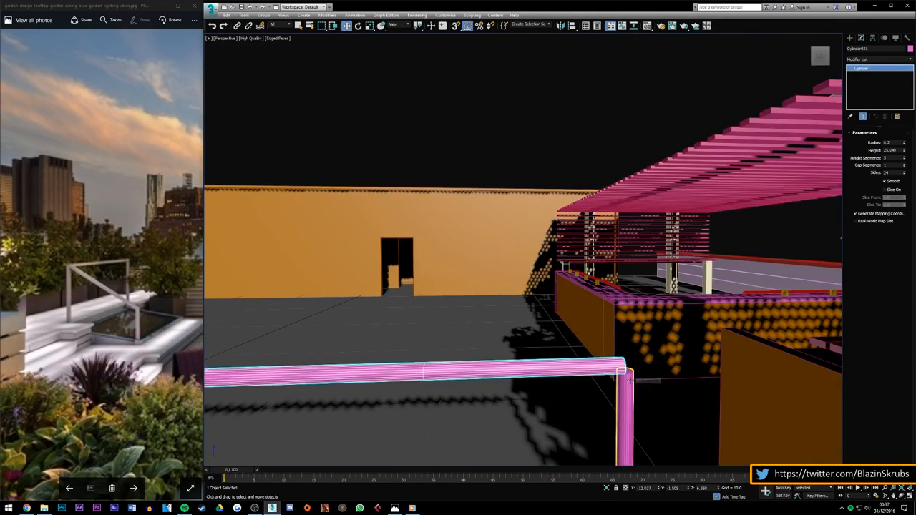
pyautogui.scroll(5, 631, 381)
pyautogui.scroll(1, 610, 381)
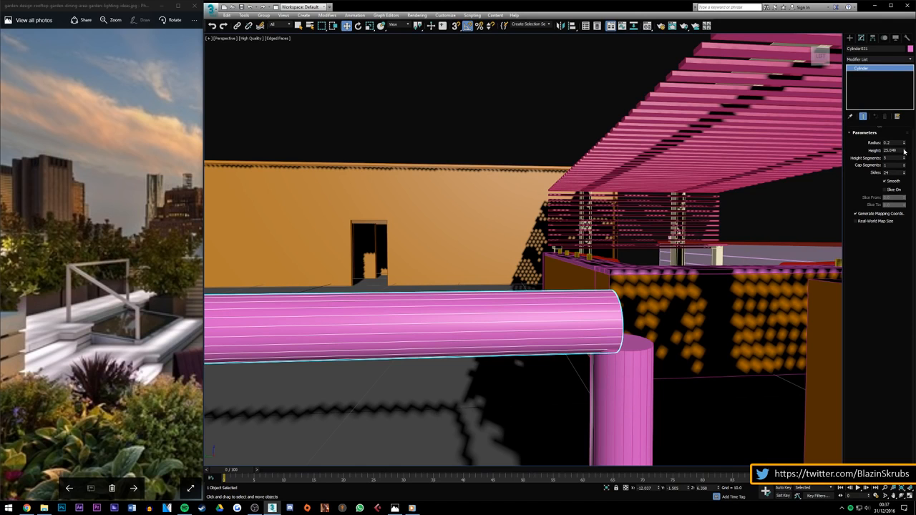
pyautogui.moveTo(903, 151); pyautogui.dragTo(904, 149)
# Step: Raise the top rail slightly to Z 6.39 so that it rests on the near post's top
pyautogui.scroll(-6, 708, 223)
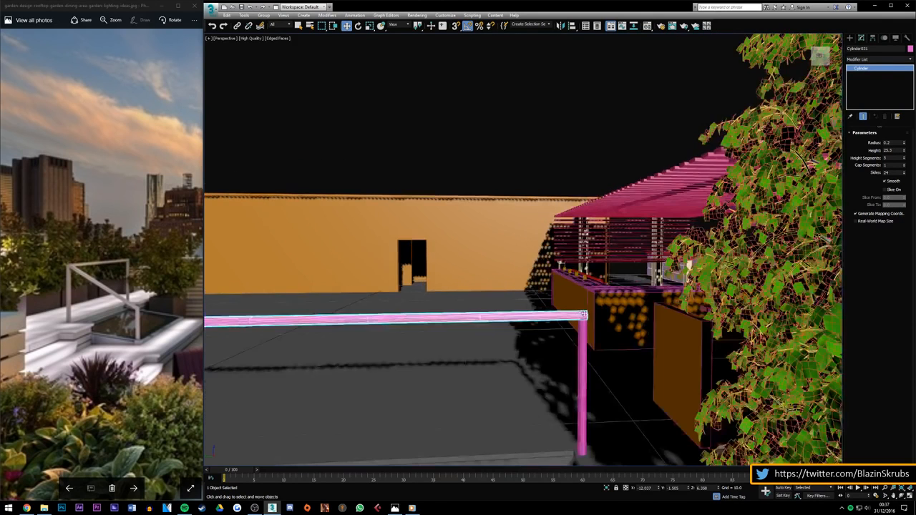
pyautogui.scroll(2, 346, 332)
pyautogui.scroll(-1, 346, 328)
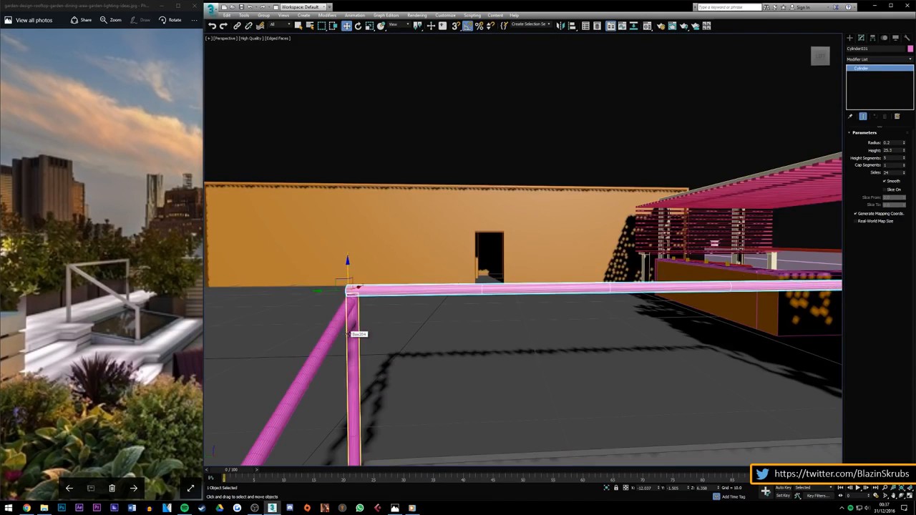
pyautogui.scroll(2, 345, 290)
pyautogui.scroll(-2, 346, 290)
pyautogui.scroll(1, 354, 295)
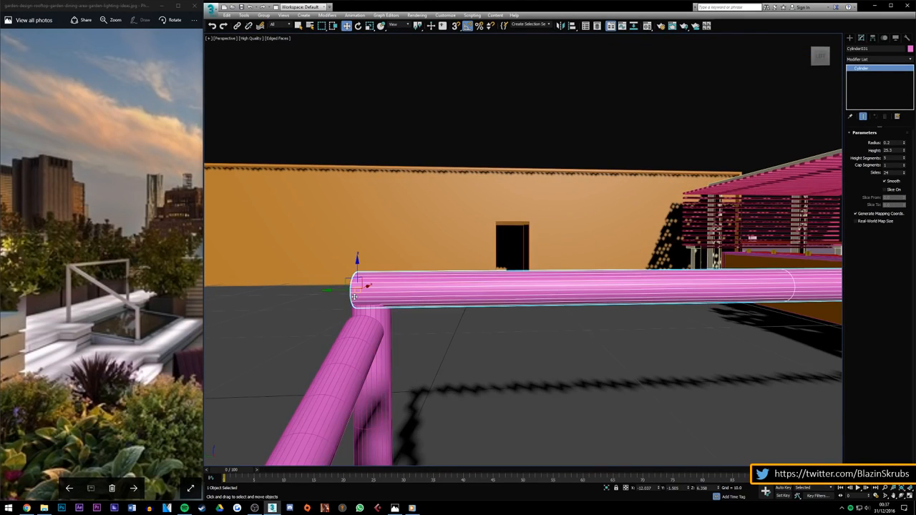
pyautogui.moveTo(356, 275); pyautogui.dragTo(363, 271)
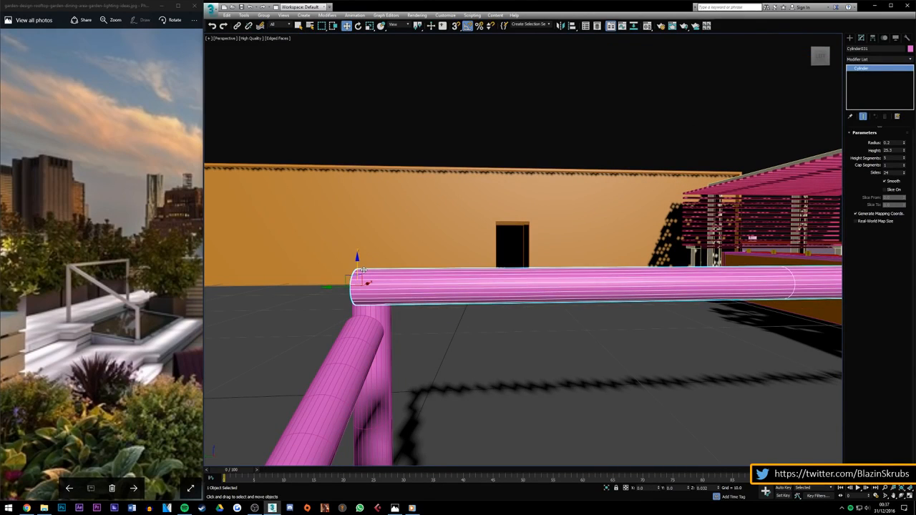
pyautogui.moveTo(820, 61); pyautogui.dragTo(876, 64)
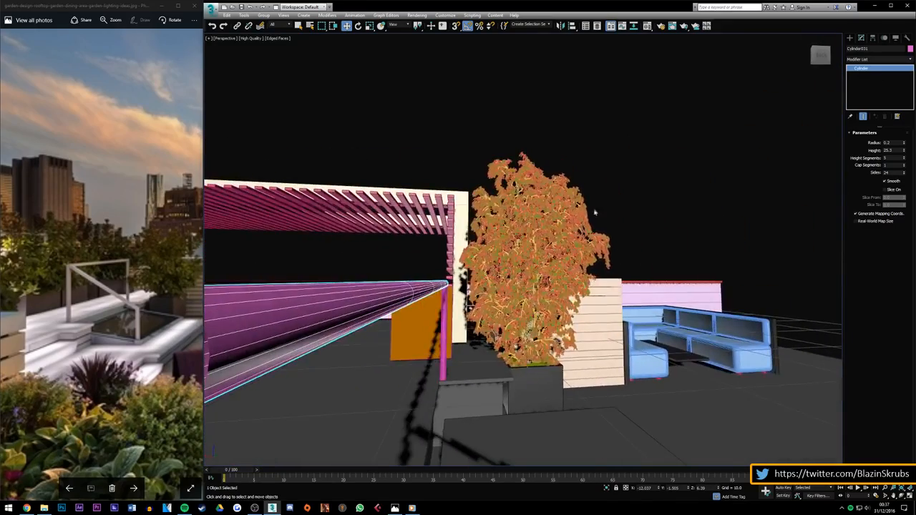
pyautogui.scroll(-3, 513, 282)
pyautogui.scroll(2, 491, 291)
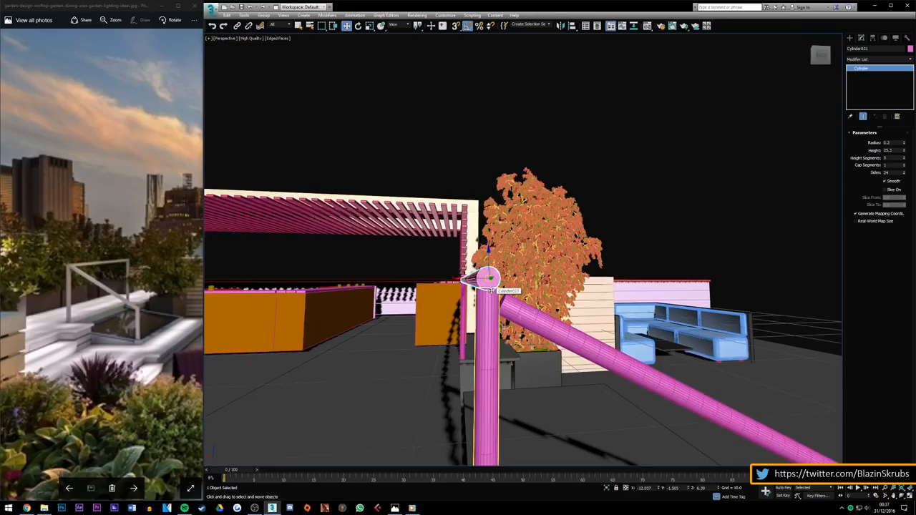
# Step: Create a small box about 0.59 long and 0.469 high on the ground beside the handrail
pyautogui.moveTo(821, 59)
pyautogui.mouseDown()
pyautogui.moveTo(864, 67)
pyautogui.moveTo(807, 61)
pyautogui.moveTo(837, 57)
pyautogui.moveTo(816, 58)
pyautogui.mouseUp()
pyautogui.click(849, 37)
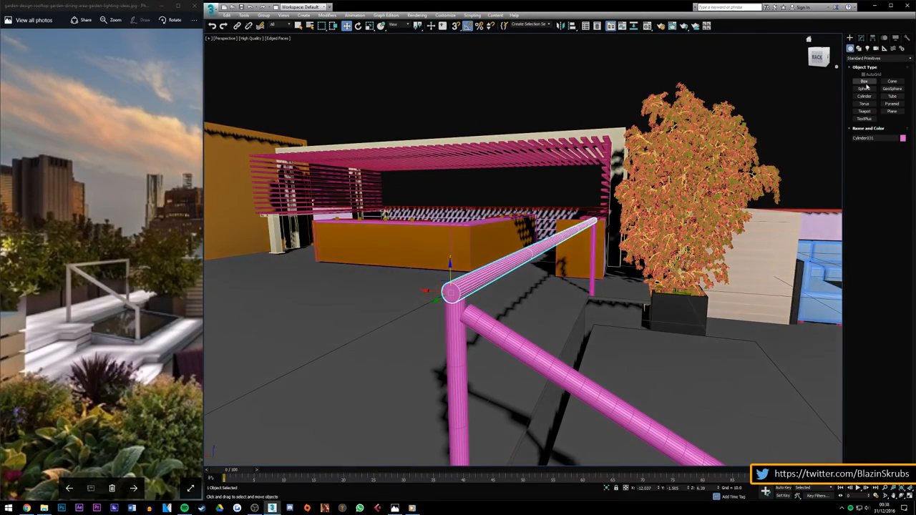
pyautogui.click(864, 82)
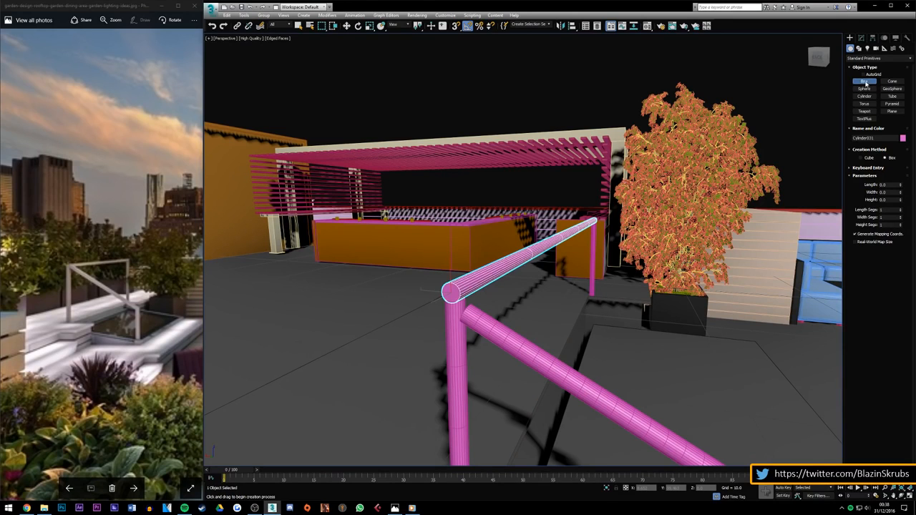
pyautogui.scroll(-5, 518, 310)
pyautogui.scroll(4, 535, 333)
pyautogui.scroll(-4, 536, 332)
pyautogui.scroll(3, 502, 373)
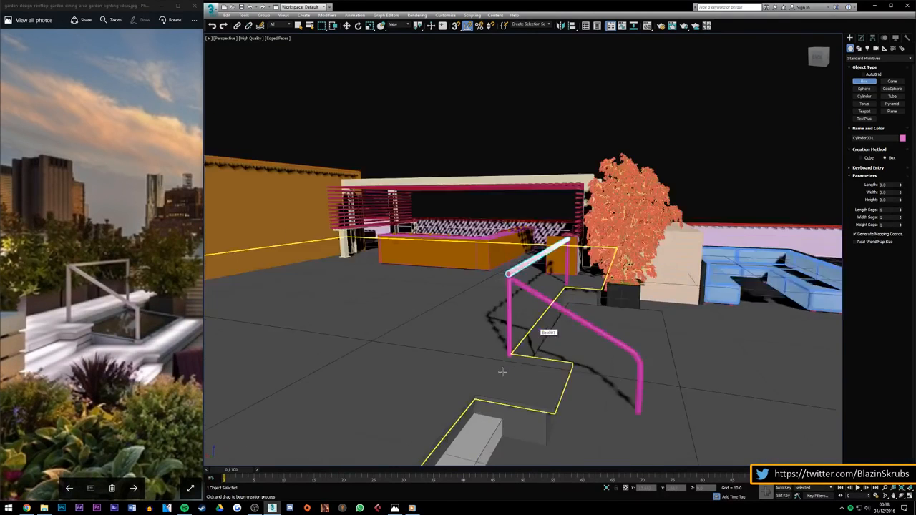
pyautogui.scroll(2, 529, 351)
pyautogui.moveTo(595, 336); pyautogui.dragTo(600, 337)
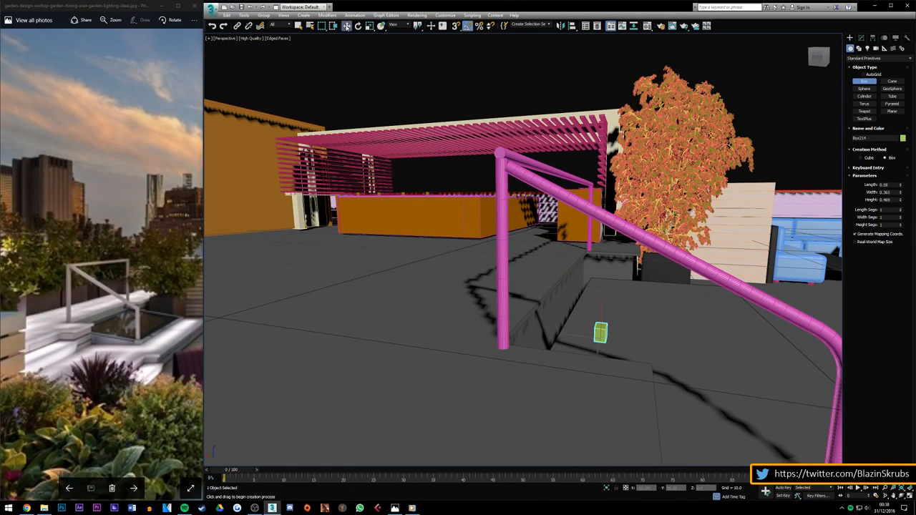
pyautogui.rightClick(600, 333)
# Step: Move the small box onto the near post's top at the end of the top rail, about X -11.99, Y -1.524, Z 6.408
pyautogui.moveTo(603, 309); pyautogui.dragTo(536, 186)
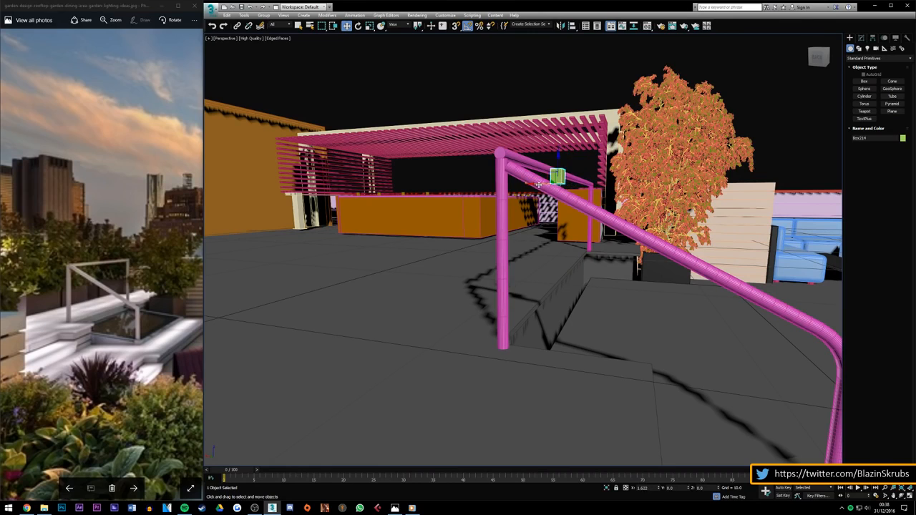
pyautogui.moveTo(819, 57); pyautogui.dragTo(822, 112)
pyautogui.moveTo(528, 182)
pyautogui.mouseDown()
pyautogui.moveTo(491, 181)
pyautogui.moveTo(487, 208)
pyautogui.moveTo(515, 186)
pyautogui.mouseUp()
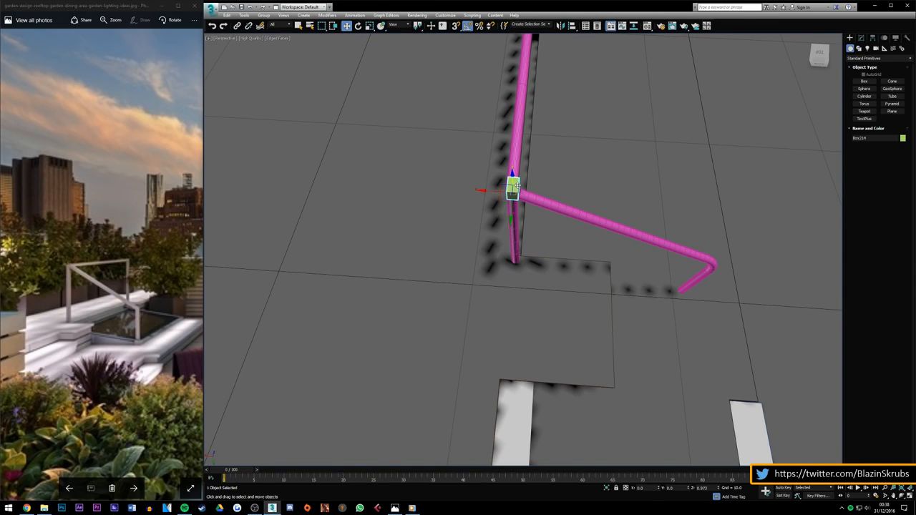
pyautogui.scroll(2, 513, 186)
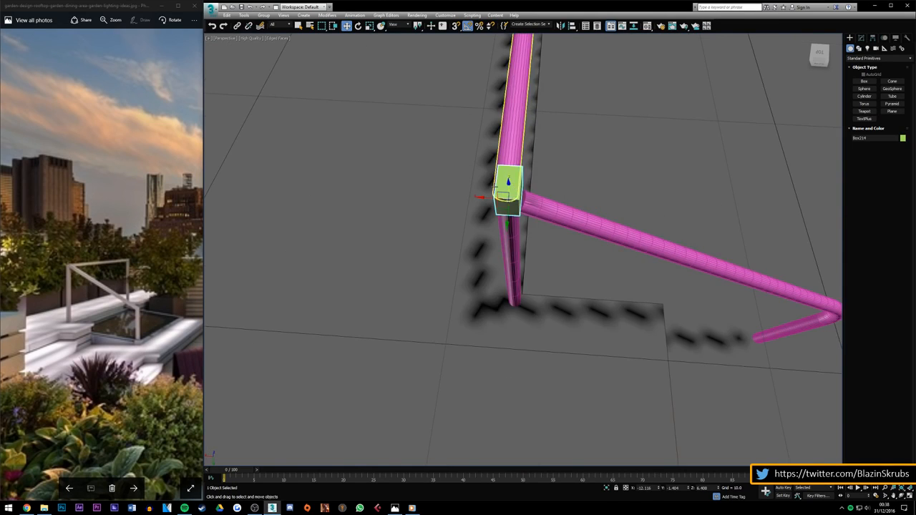
pyautogui.keyDown('alt'); pyautogui.moveTo(515, 188); pyautogui.dragTo(632, 128, button='middle'); pyautogui.keyUp('alt')
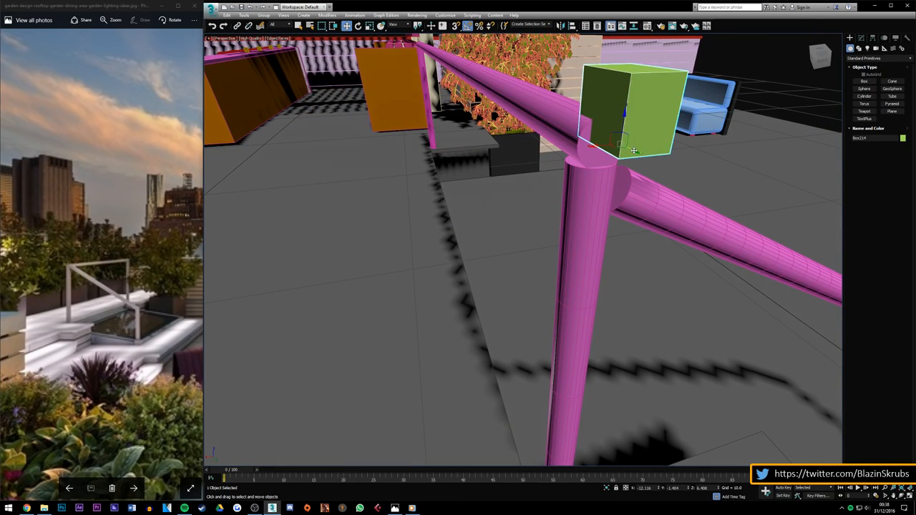
pyautogui.moveTo(603, 145); pyautogui.dragTo(573, 144)
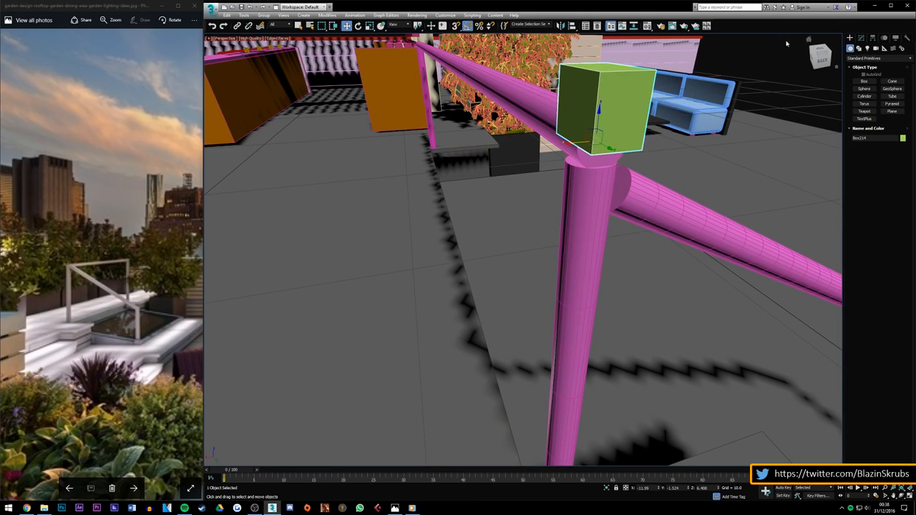
pyautogui.click(821, 54)
# Step: Resize the corner box to length 0.76, width 0.575 and height 0.729, and reposition it to about X -12.032, Z 5.913 around the rail joint
pyautogui.click(861, 37)
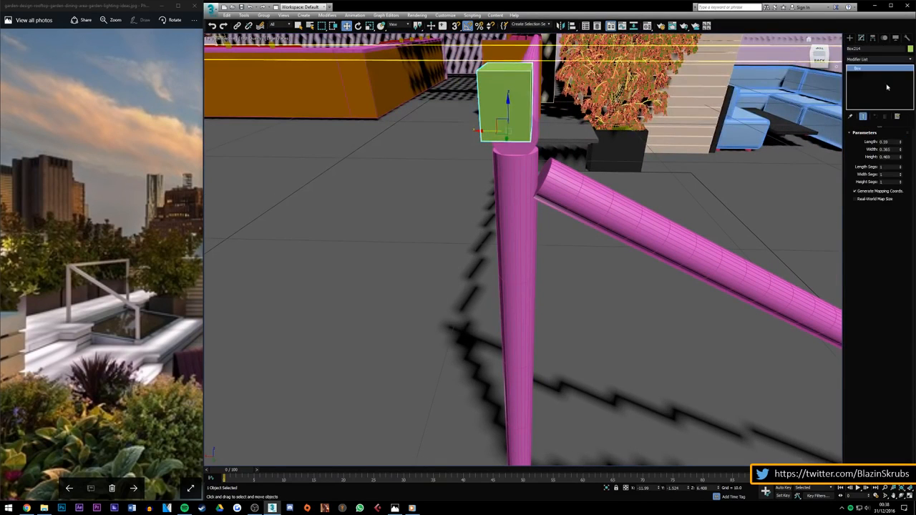
pyautogui.moveTo(900, 142); pyautogui.dragTo(900, 140)
pyautogui.moveTo(821, 52)
pyautogui.mouseDown()
pyautogui.moveTo(790, 87)
pyautogui.moveTo(814, 55)
pyautogui.moveTo(806, 58)
pyautogui.moveTo(824, 67)
pyautogui.mouseUp()
pyautogui.moveTo(441, 74); pyautogui.dragTo(446, 114)
pyautogui.moveTo(821, 49); pyautogui.dragTo(802, 38)
pyautogui.moveTo(510, 191); pyautogui.dragTo(512, 189)
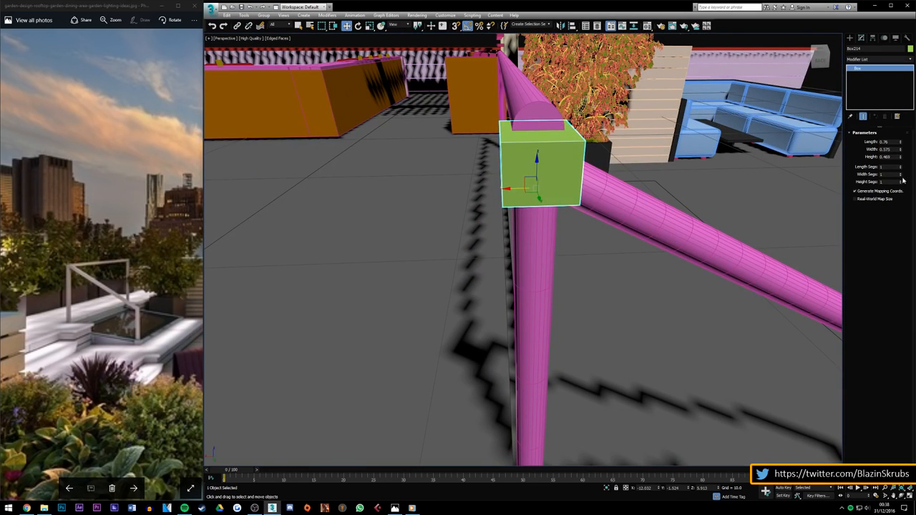
pyautogui.moveTo(900, 155); pyautogui.dragTo(902, 143)
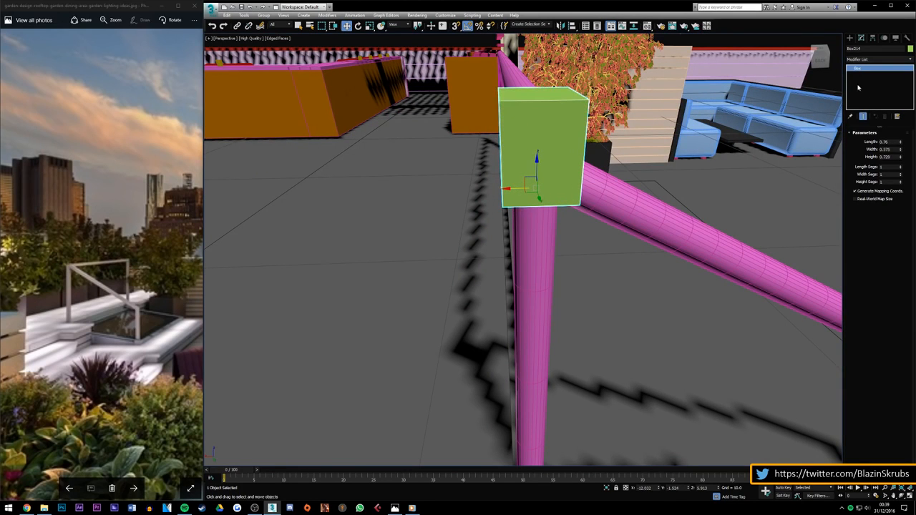
# Step: Shift the corner box along Y to about -1.673, centring it on the near post, and keep it selected
pyautogui.moveTo(820, 59); pyautogui.dragTo(642, 56)
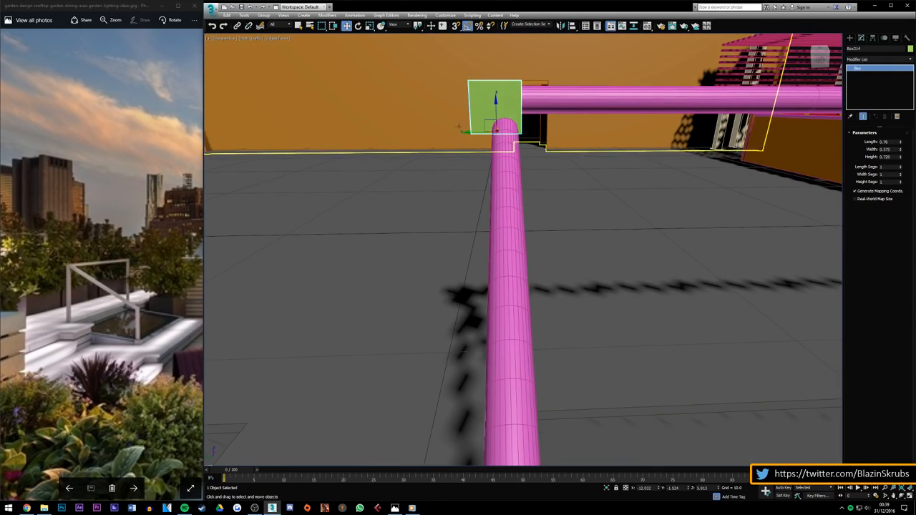
pyautogui.moveTo(476, 131); pyautogui.dragTo(486, 132)
pyautogui.click(547, 172)
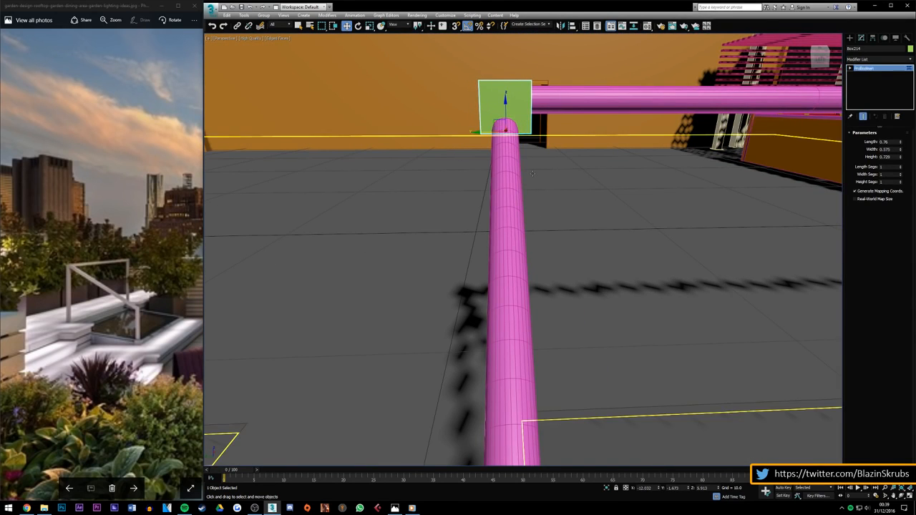
pyautogui.moveTo(819, 58); pyautogui.dragTo(869, 62)
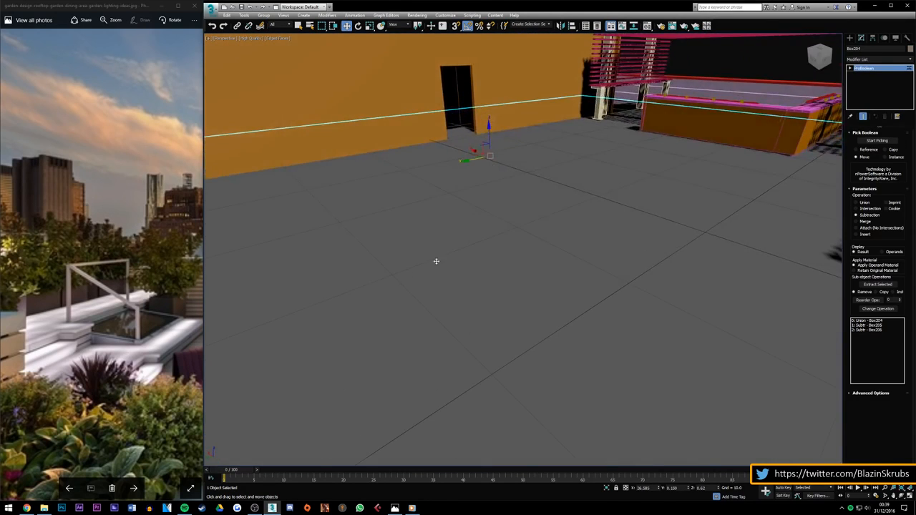
pyautogui.scroll(-5, 435, 260)
pyautogui.scroll(8, 524, 267)
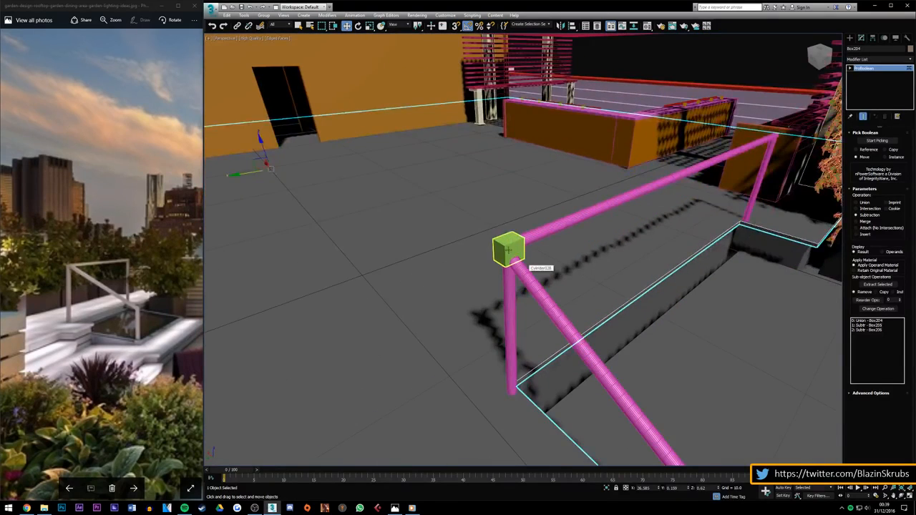
pyautogui.click(508, 251)
pyautogui.scroll(3, 509, 263)
pyautogui.moveTo(823, 63); pyautogui.dragTo(835, 63)
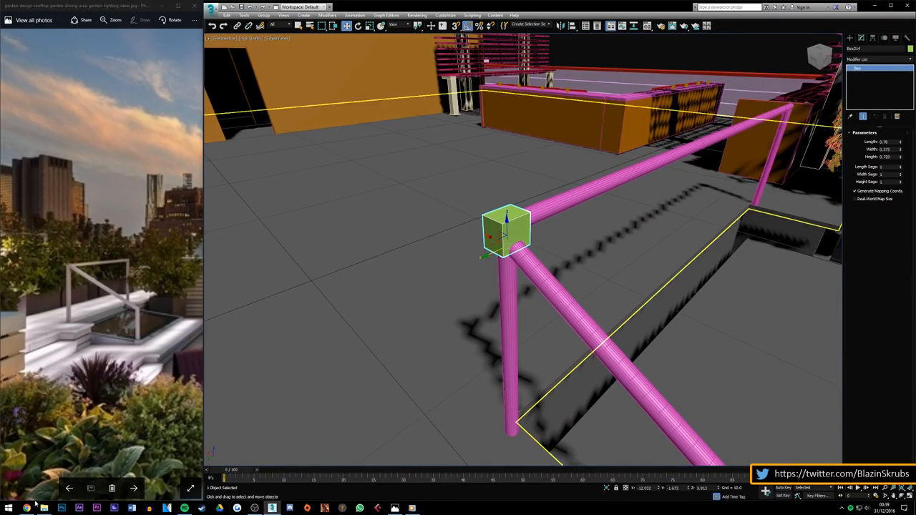
# Step: Switch to the YouTube Live Dashboard in Chrome and read through the recent live chat messages
pyautogui.click(26, 508)
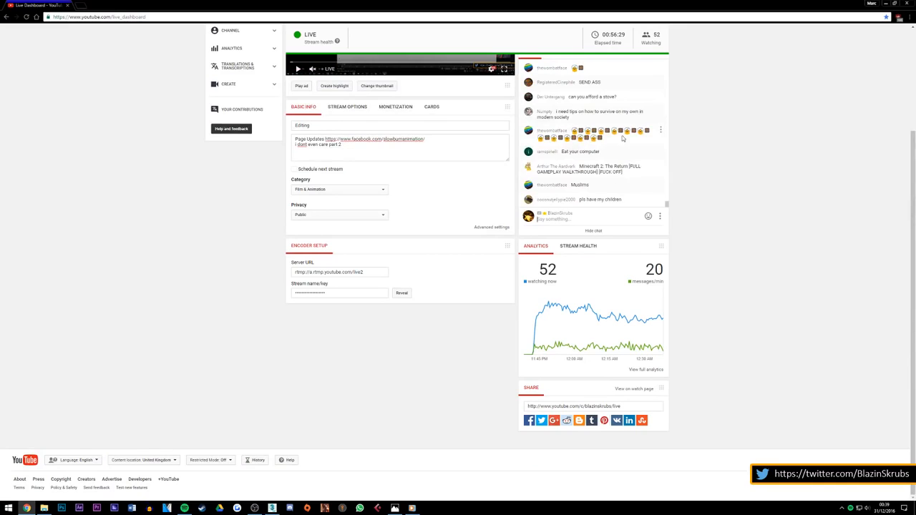
pyautogui.scroll(3, 622, 141)
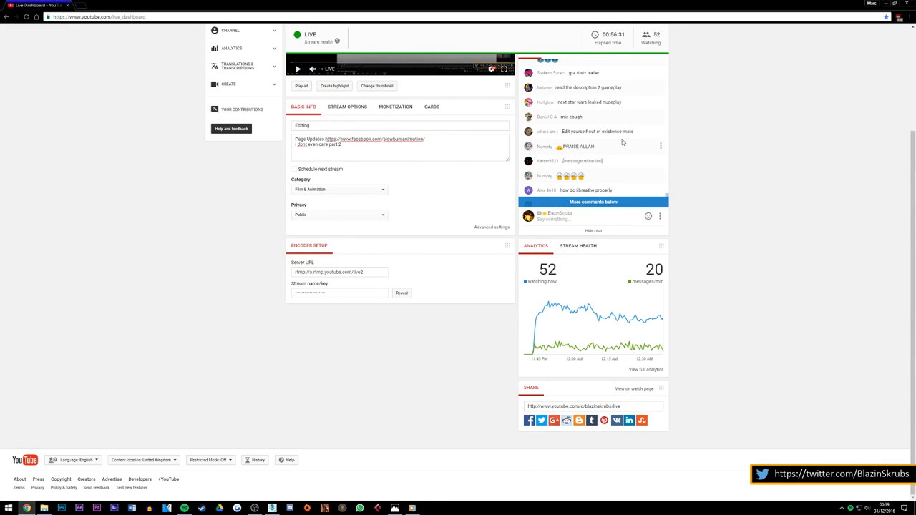
pyautogui.scroll(1, 621, 141)
pyautogui.scroll(1, 621, 141)
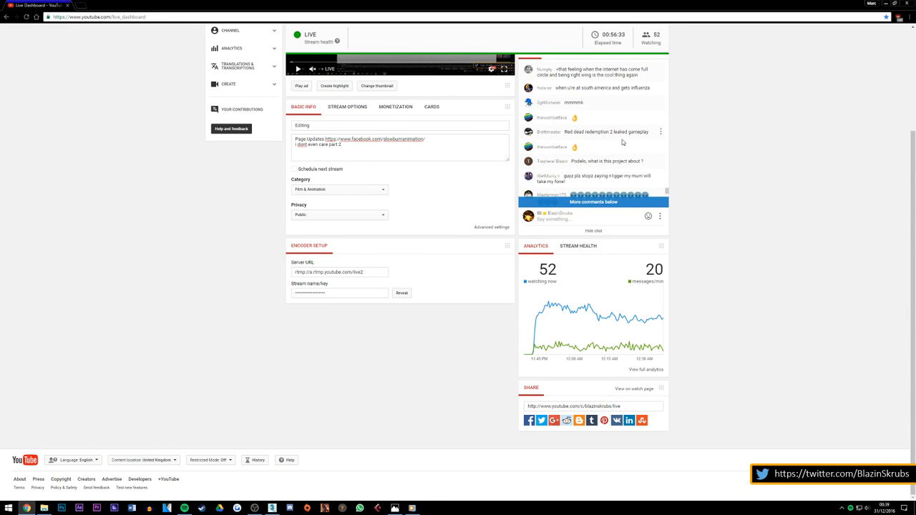
pyautogui.scroll(1, 616, 144)
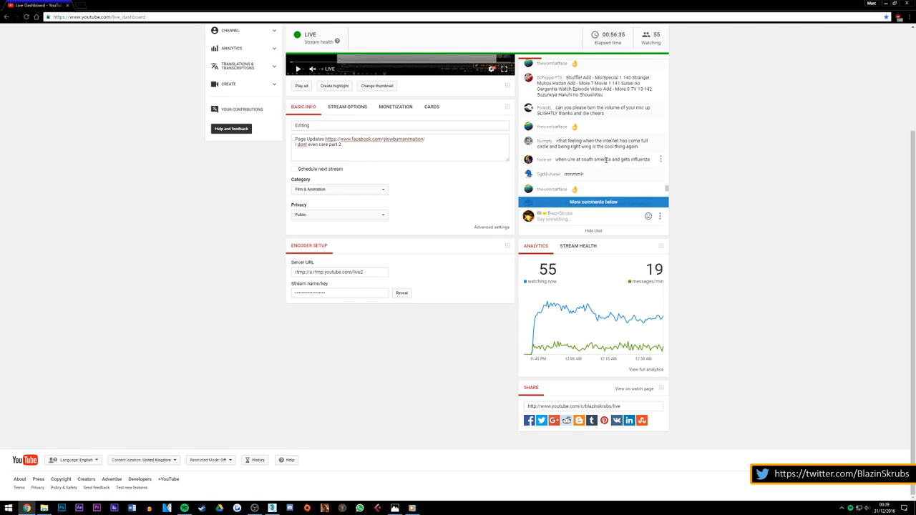
pyautogui.scroll(-1, 606, 159)
pyautogui.scroll(-2, 607, 163)
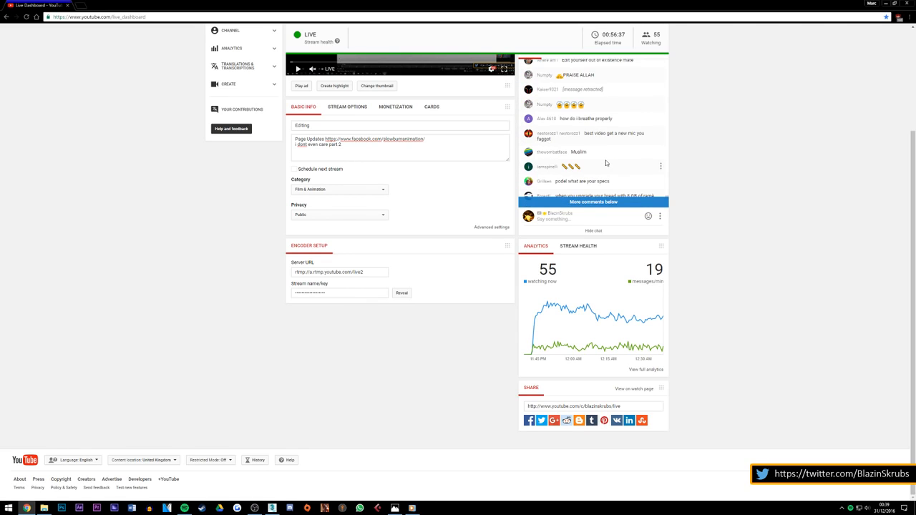
pyautogui.scroll(-2, 607, 163)
pyautogui.scroll(2, 607, 163)
pyautogui.scroll(-2, 606, 163)
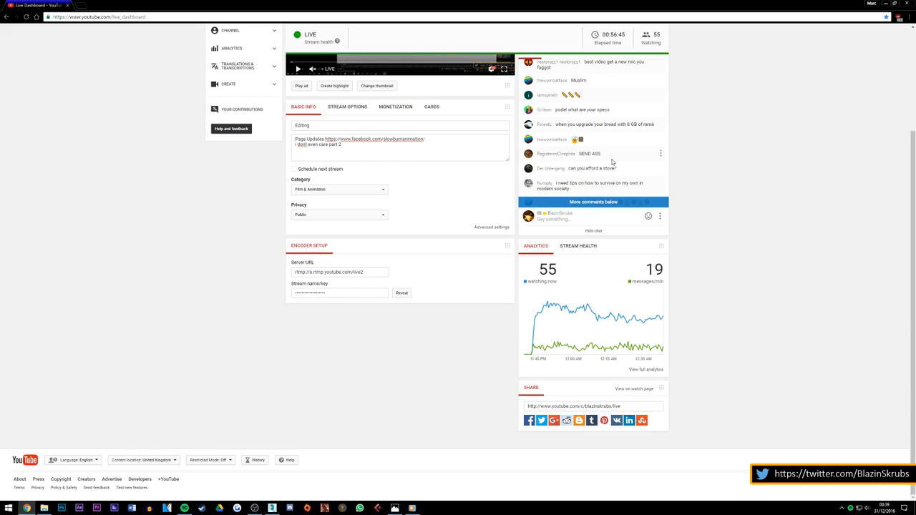
pyautogui.scroll(-3, 614, 162)
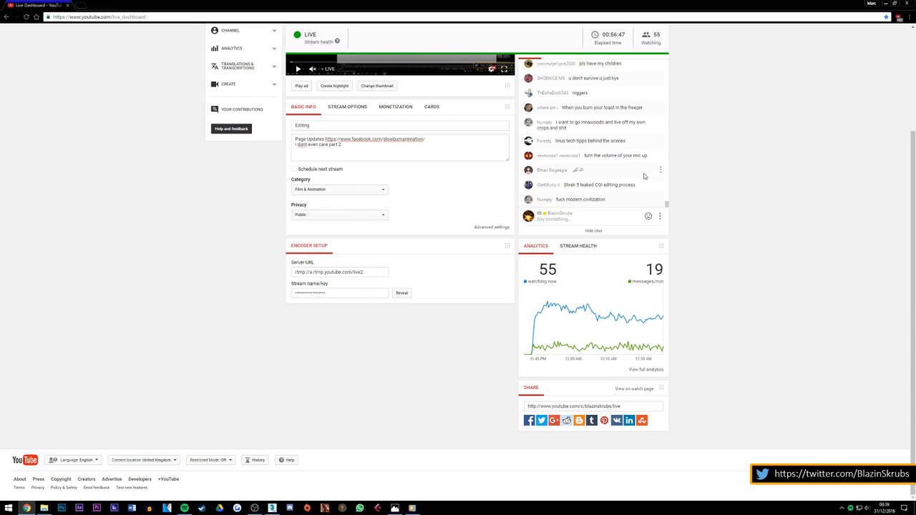
# Step: Switch to OBS, raise the microphone level slightly, lower the desktop audio level in the mixer, and return to 3ds Max
pyautogui.click(254, 508)
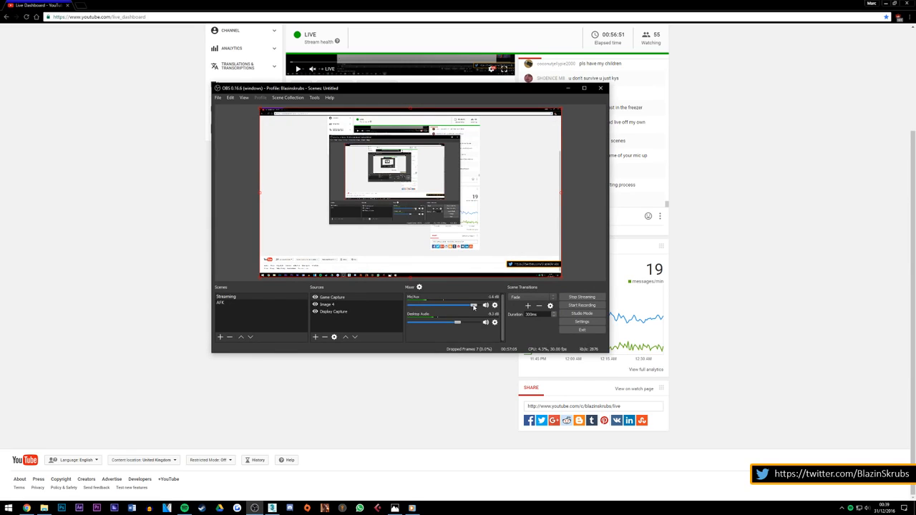
pyautogui.click(568, 88)
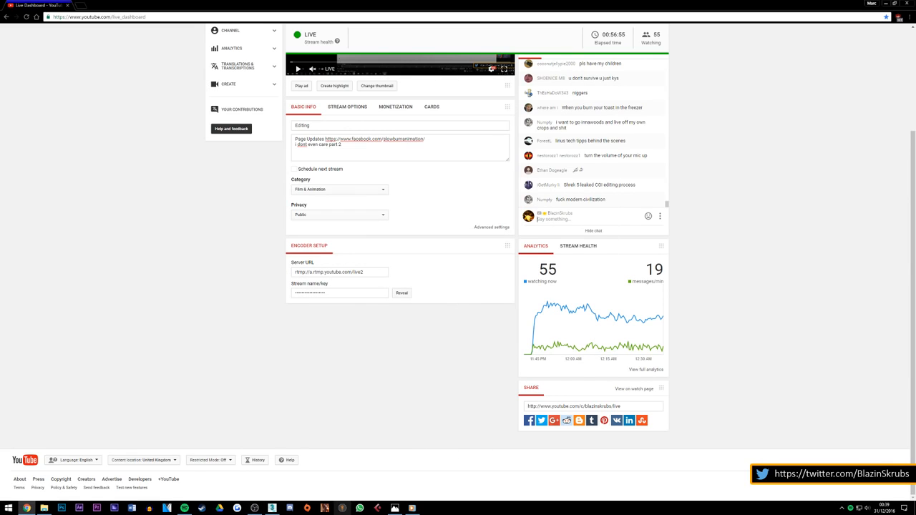
pyautogui.moveTo(412, 509)
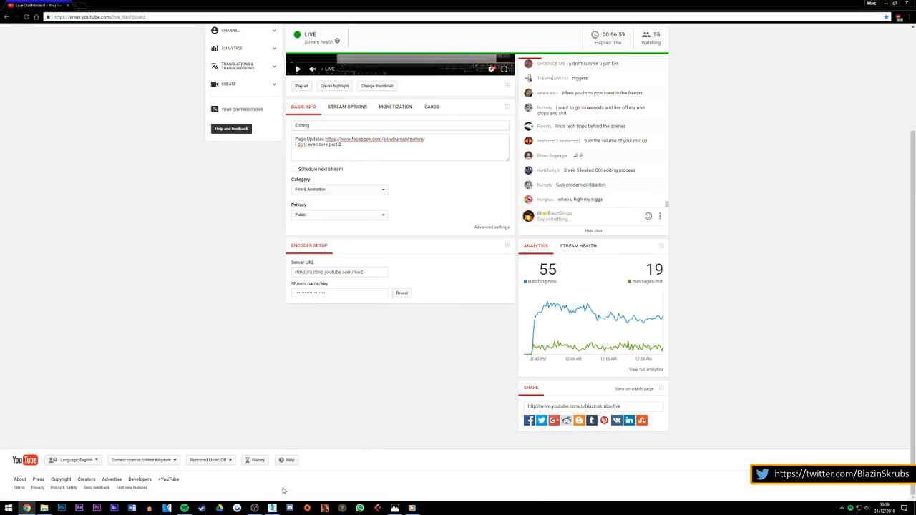
pyautogui.click(254, 508)
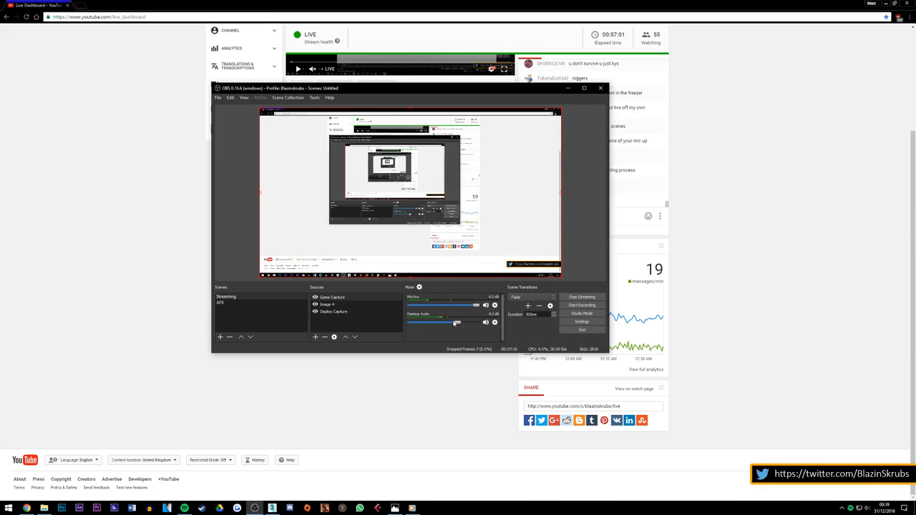
pyautogui.moveTo(455, 323); pyautogui.dragTo(441, 323)
pyautogui.click(567, 88)
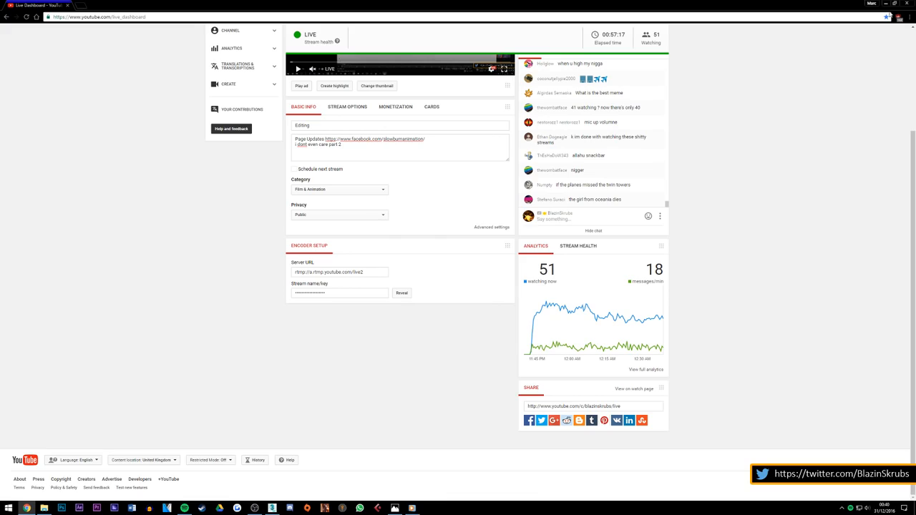
pyautogui.click(885, 3)
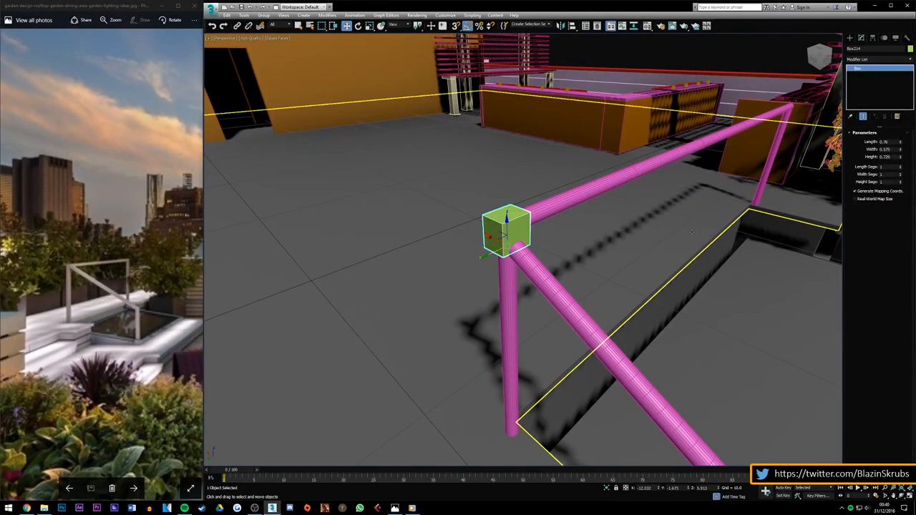
# Step: Examine the handrail and the recessed floor steps around it from several angles
pyautogui.click(691, 231)
pyautogui.moveTo(821, 55); pyautogui.dragTo(783, 68)
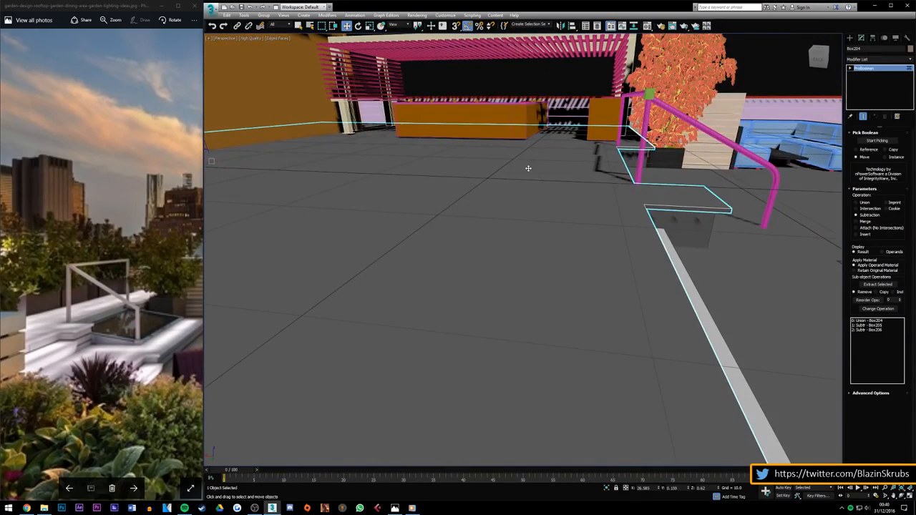
pyautogui.scroll(-2, 445, 238)
pyautogui.scroll(-2, 617, 216)
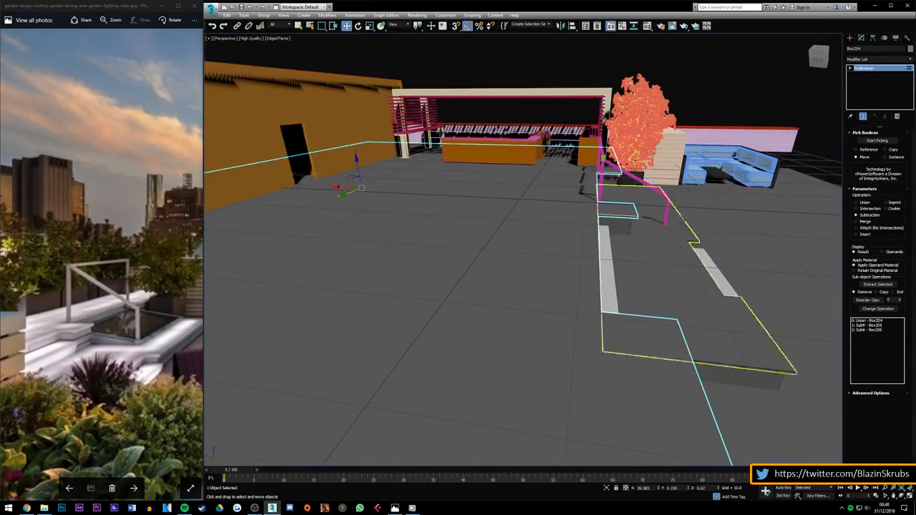
pyautogui.scroll(3, 646, 218)
pyautogui.scroll(2, 646, 219)
pyautogui.moveTo(815, 56); pyautogui.dragTo(740, 109)
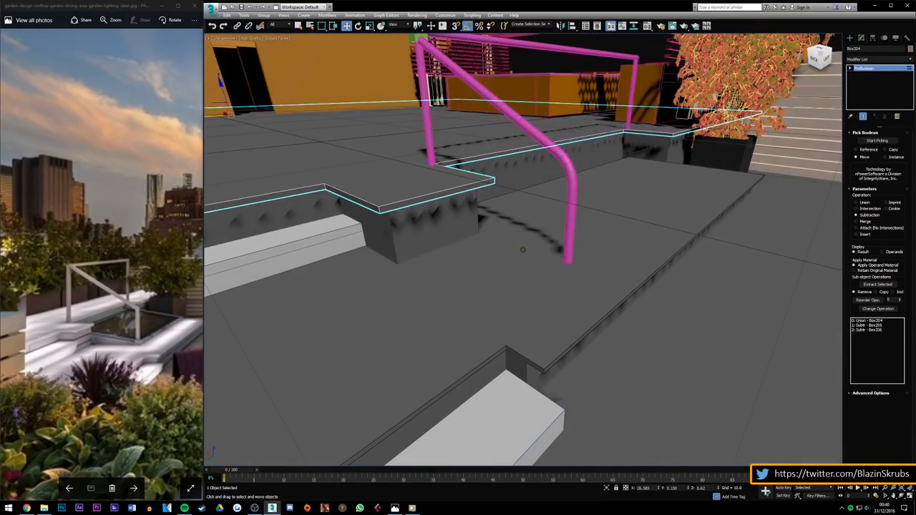
# Step: Switch to the YouTube Live Dashboard in Chrome, read the new live chat messages, and return to 3ds Max
pyautogui.moveTo(27, 508)
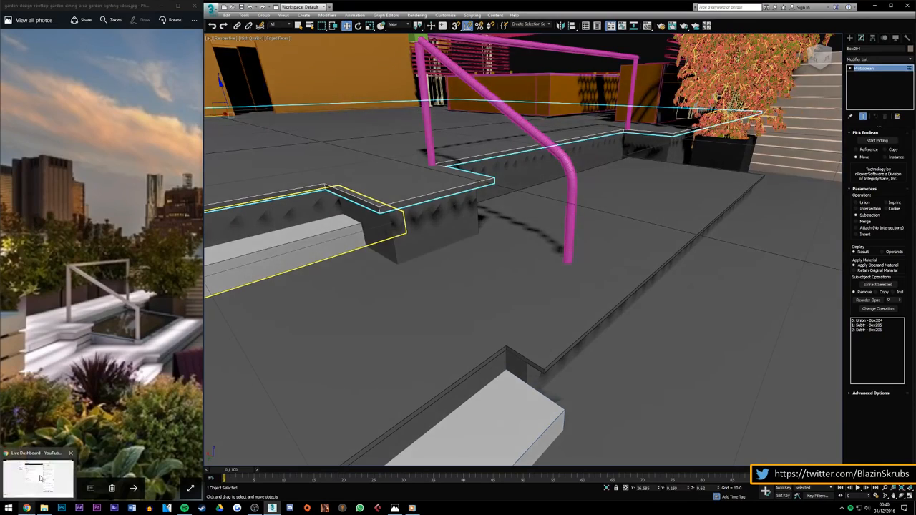
pyautogui.click(55, 467)
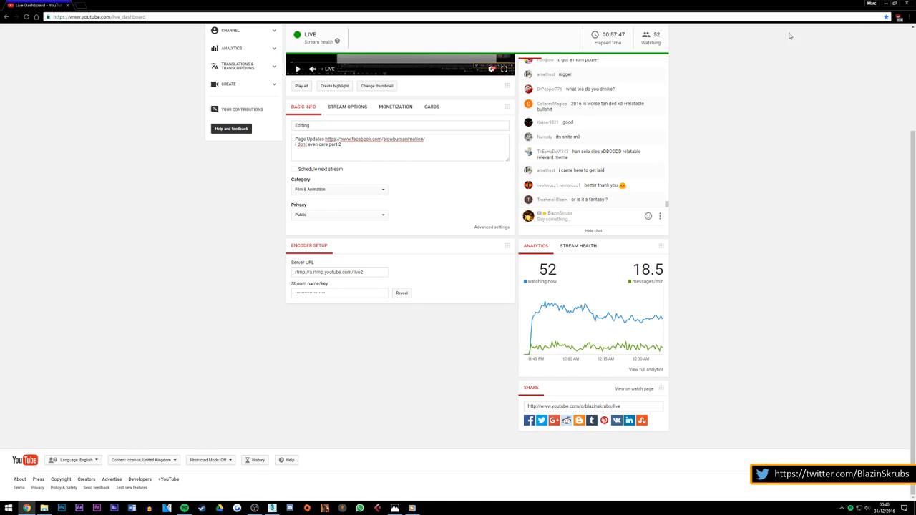
pyautogui.click(884, 4)
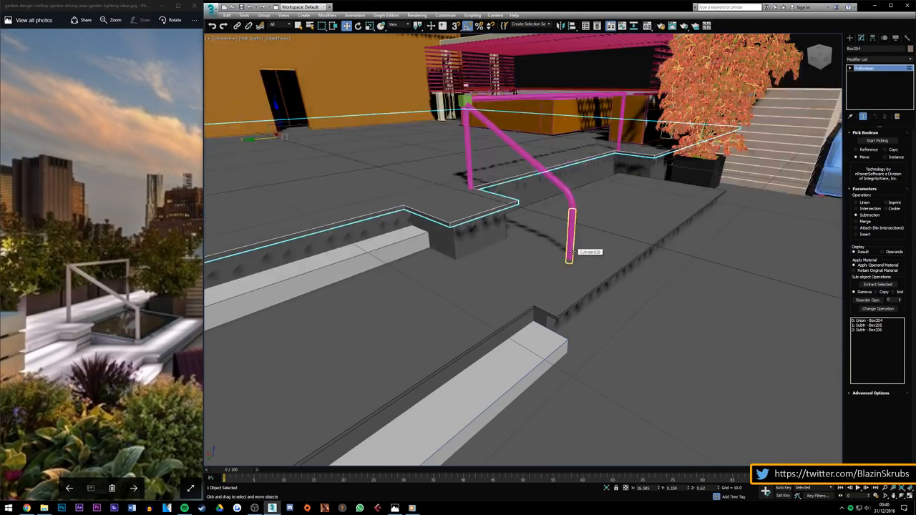
# Step: Select the handrail's corner box and check how the handrail sits in the rooftop scene from near and far
pyautogui.scroll(-2, 572, 251)
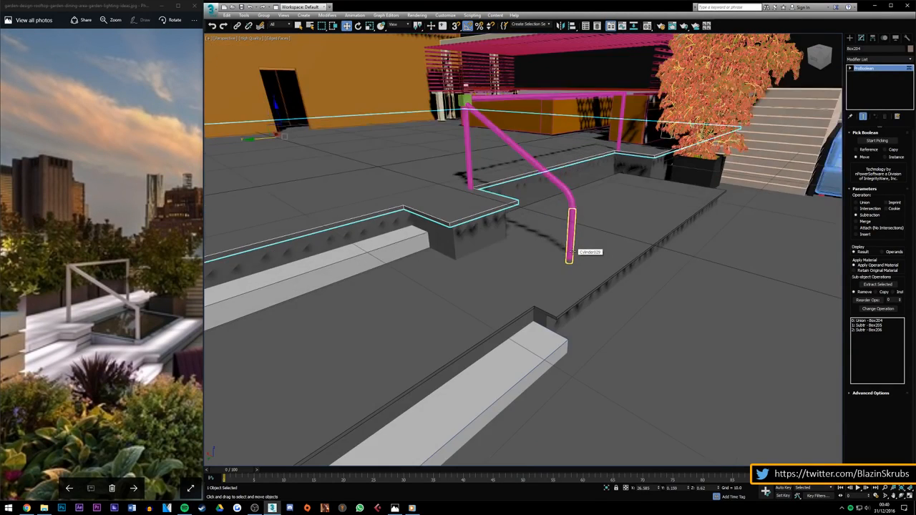
pyautogui.scroll(3, 464, 98)
pyautogui.click(462, 96)
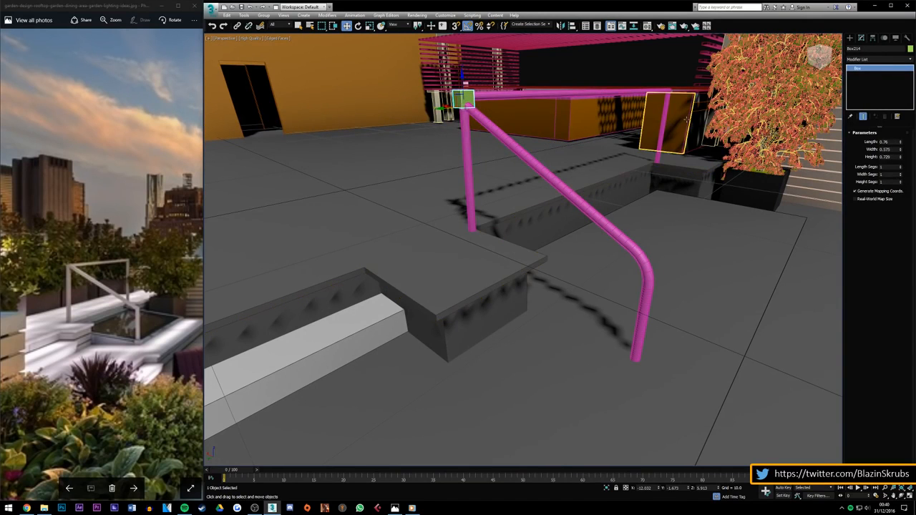
pyautogui.keyDown('alt'); pyautogui.moveTo(808, 86); pyautogui.dragTo(217, 206, button='middle'); pyautogui.keyUp('alt')
pyautogui.scroll(-3, 216, 206)
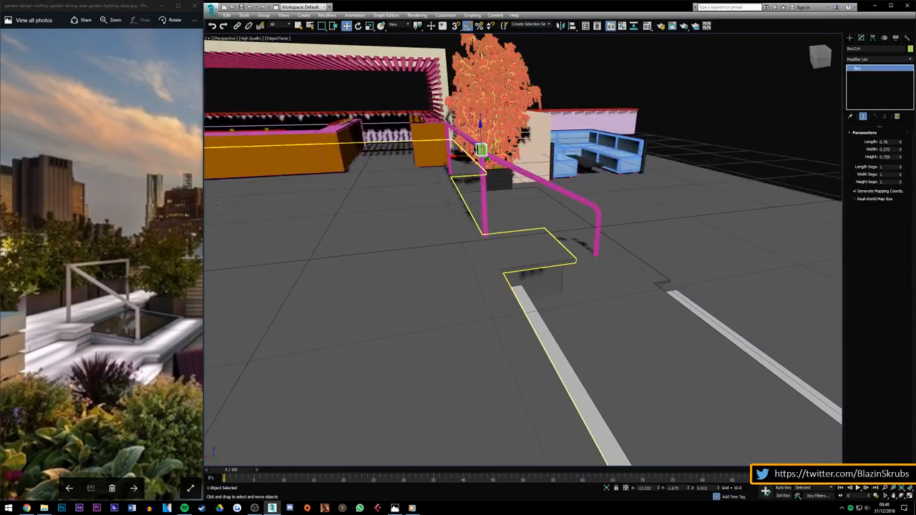
pyautogui.scroll(5, 217, 206)
pyautogui.scroll(-8, 505, 192)
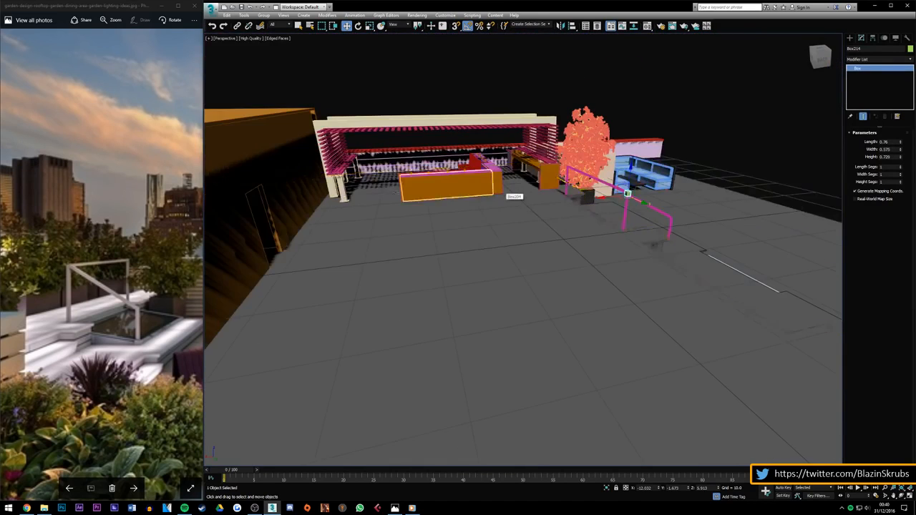
pyautogui.scroll(3, 395, 192)
pyautogui.moveTo(822, 58)
pyautogui.mouseDown()
pyautogui.moveTo(831, 50)
pyautogui.moveTo(813, 60)
pyautogui.moveTo(820, 57)
pyautogui.mouseUp()
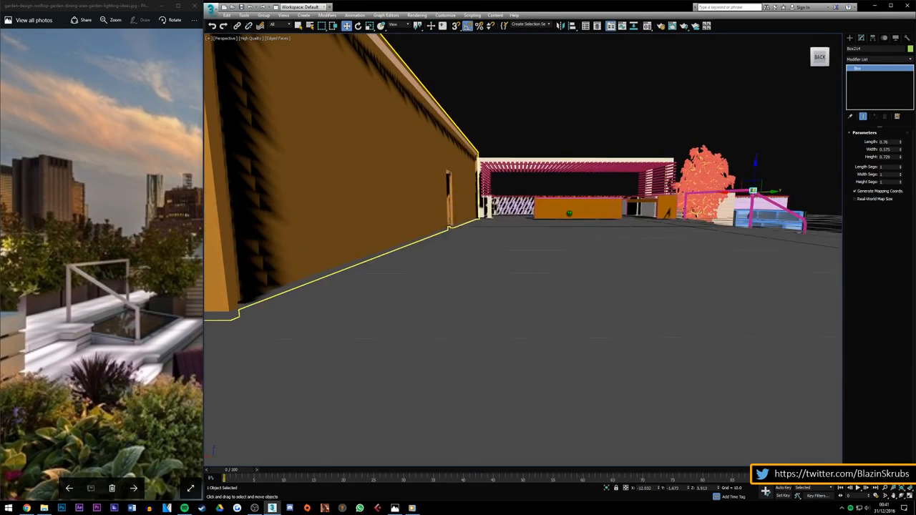
# Step: Select the pergola's slats and beams, and add its posts beside the orange wall and the rear railing to the selection
pyautogui.scroll(3, 605, 182)
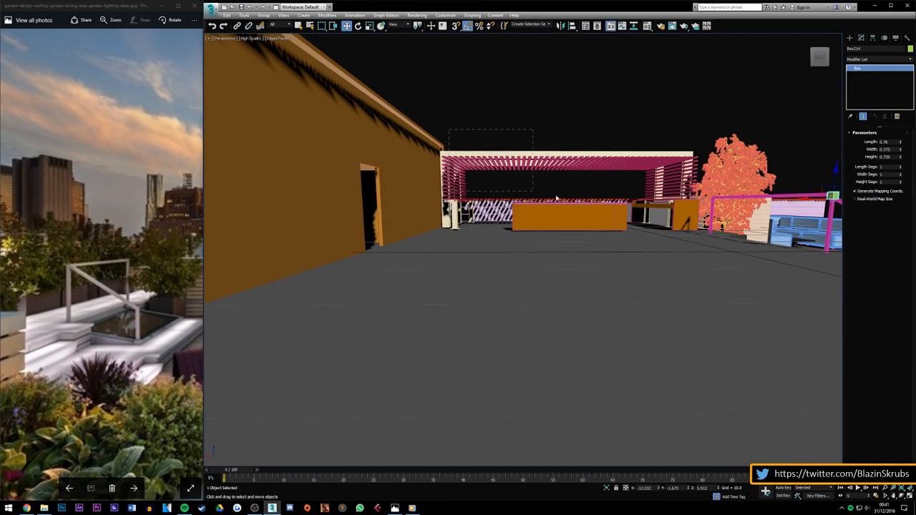
pyautogui.click(697, 178)
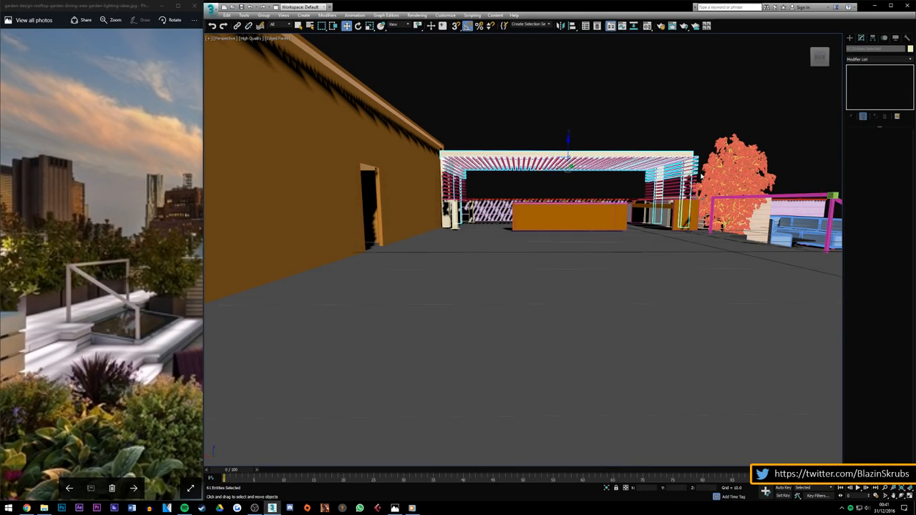
pyautogui.scroll(3, 460, 193)
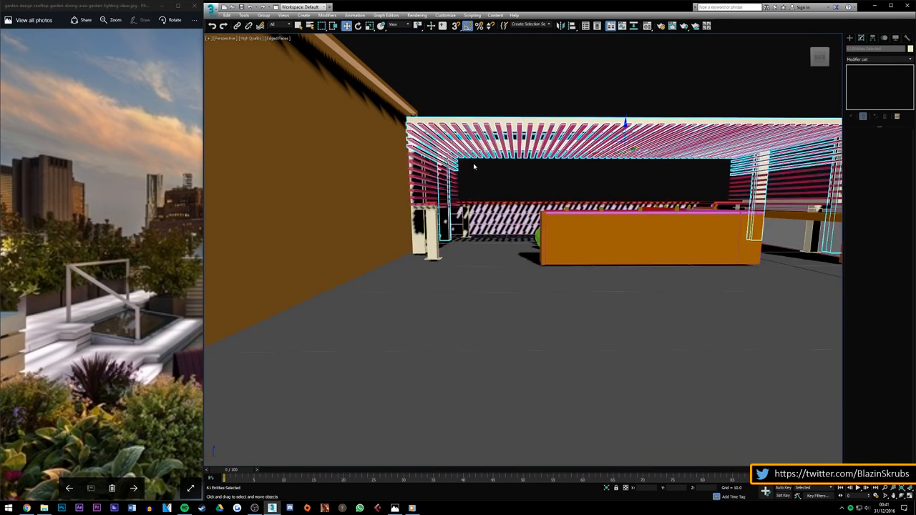
pyautogui.keyDown('ctrl'); pyautogui.moveTo(448, 202); pyautogui.dragTo(443, 230); pyautogui.keyUp('ctrl')
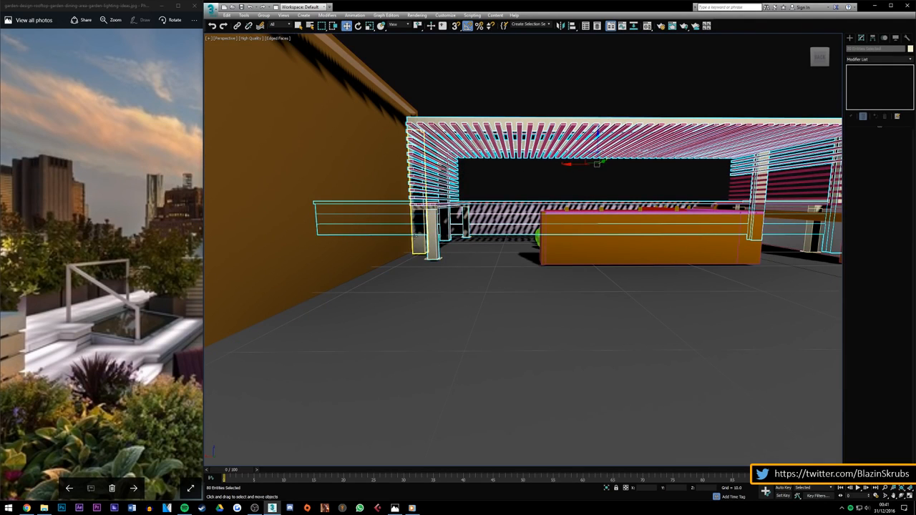
pyautogui.keyDown('ctrl'); pyautogui.click(415, 237); pyautogui.keyUp('ctrl')
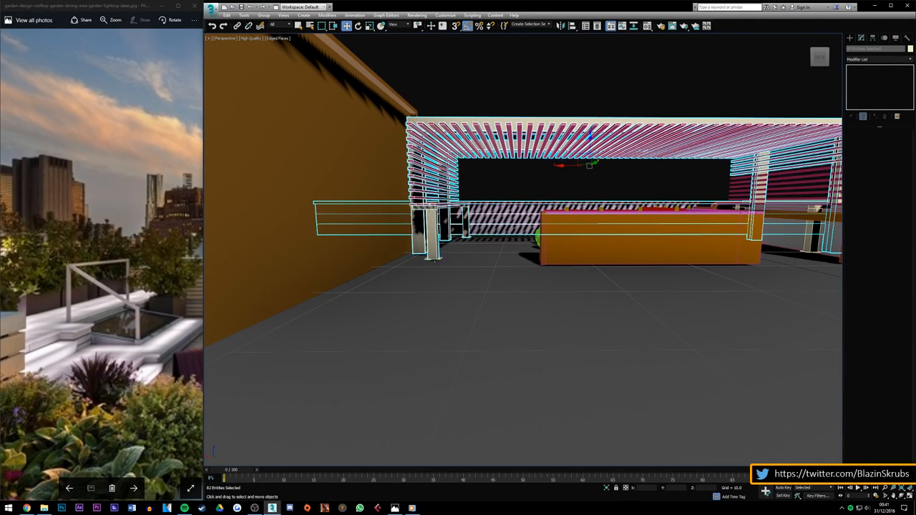
# Step: Add the base plates of the pergola posts near the orange wall to the selection, leaving the floor out
pyautogui.keyDown('ctrl'); pyautogui.click(435, 261); pyautogui.keyUp('ctrl')
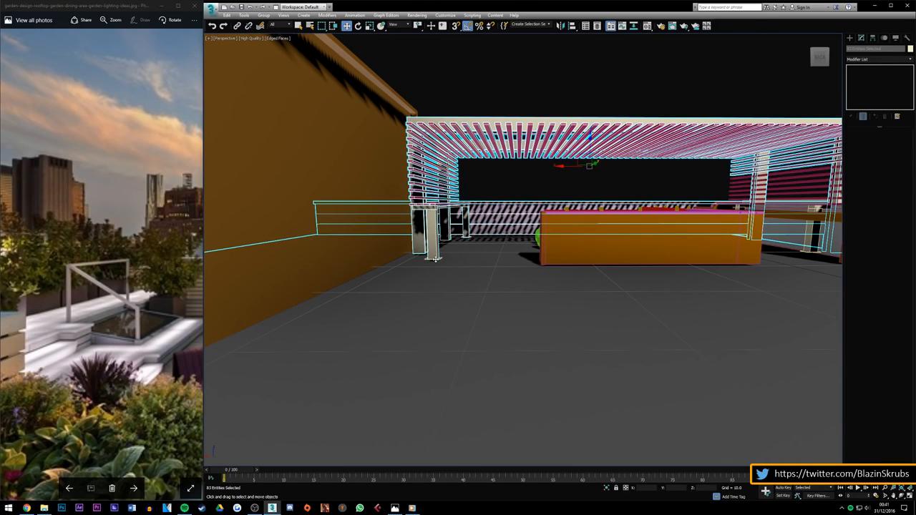
pyautogui.keyDown('alt'); pyautogui.click(434, 258); pyautogui.keyUp('alt')
pyautogui.keyDown('ctrl'); pyautogui.click(438, 258); pyautogui.keyUp('ctrl')
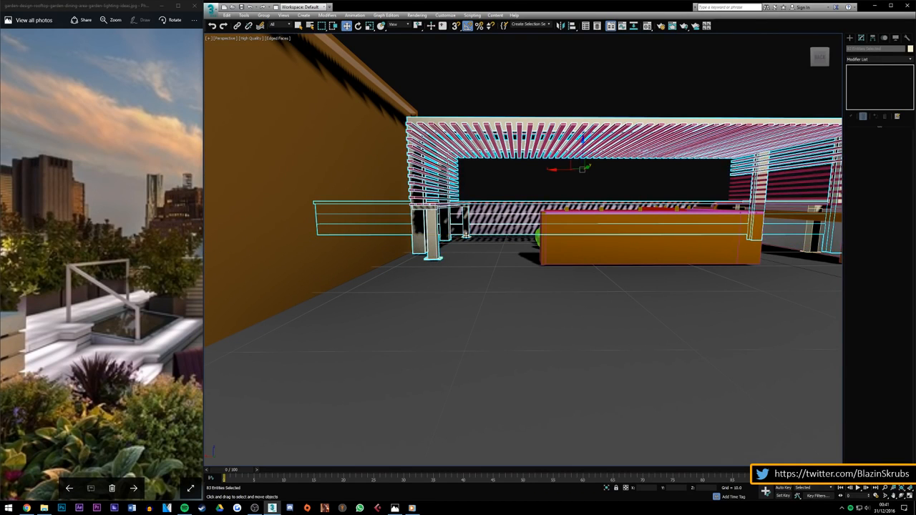
pyautogui.scroll(4, 466, 235)
pyautogui.scroll(-1, 466, 234)
pyautogui.keyDown('ctrl'); pyautogui.click(480, 242); pyautogui.keyUp('ctrl')
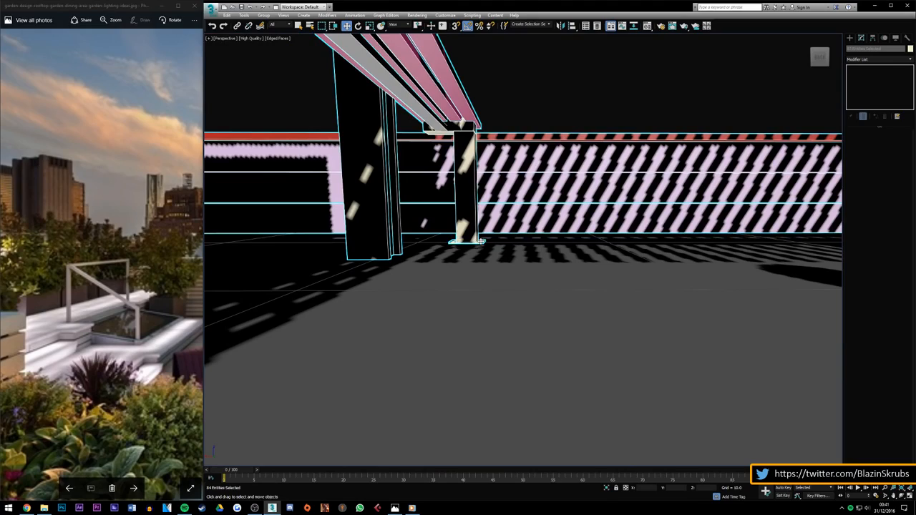
# Step: Add the orange counter and the seating area objects beneath the pergola to the selection
pyautogui.scroll(-8, 393, 160)
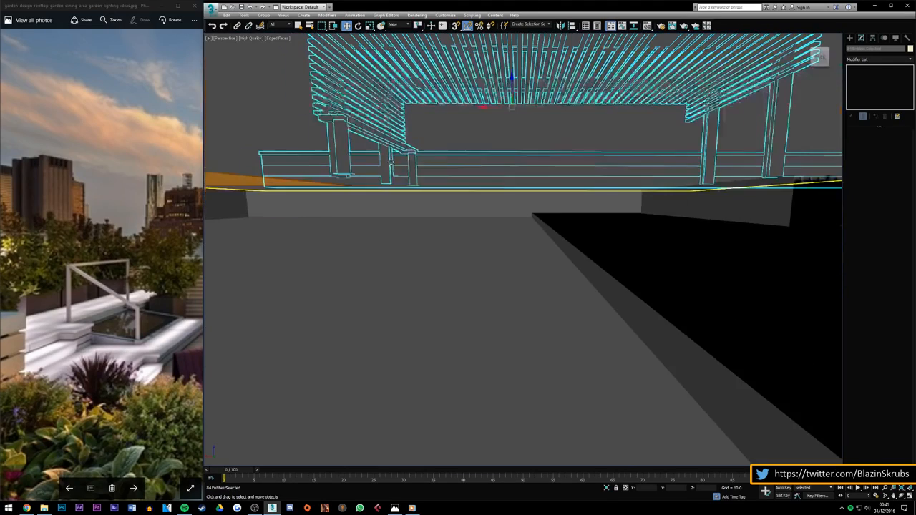
pyautogui.scroll(5, 508, 104)
pyautogui.scroll(-8, 509, 105)
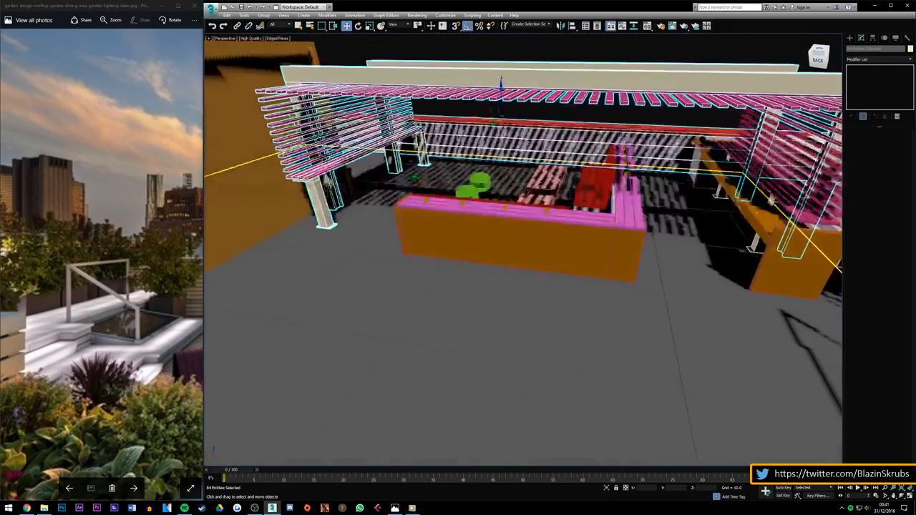
pyautogui.scroll(7, 509, 104)
pyautogui.scroll(2, 495, 124)
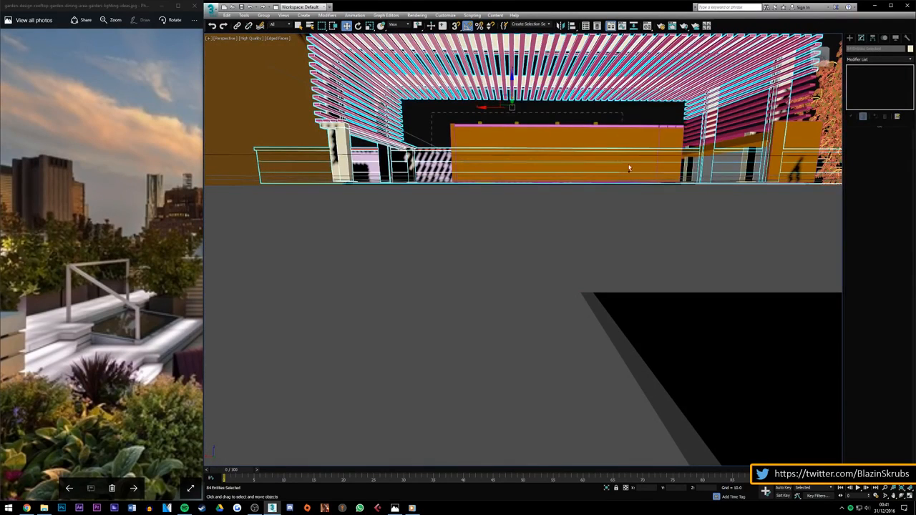
pyautogui.click(689, 176)
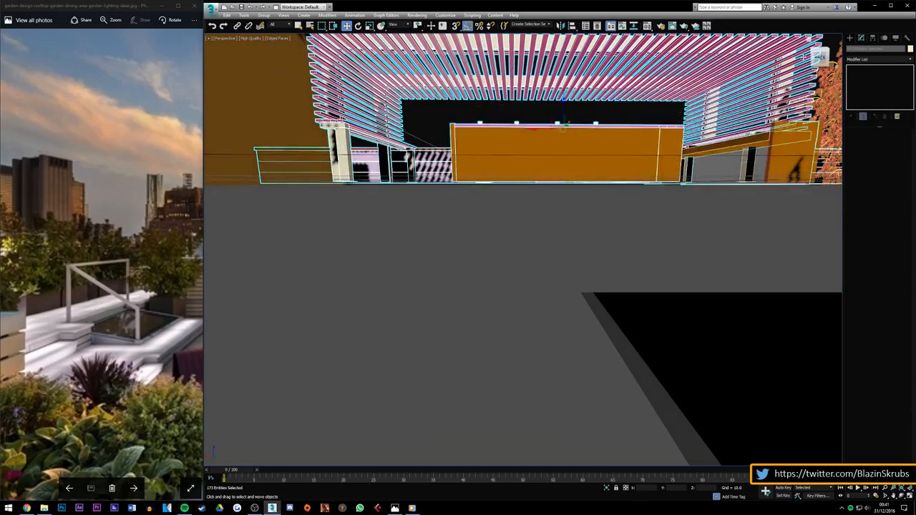
# Step: Examine the selected pergola, counter and seating area from several angles for objects missing from the selection
pyautogui.keyDown('alt'); pyautogui.moveTo(566, 129); pyautogui.dragTo(261, 157, button='middle'); pyautogui.keyUp('alt')
pyautogui.keyDown('alt'); pyautogui.moveTo(639, 127); pyautogui.dragTo(565, 139, button='middle'); pyautogui.keyUp('alt')
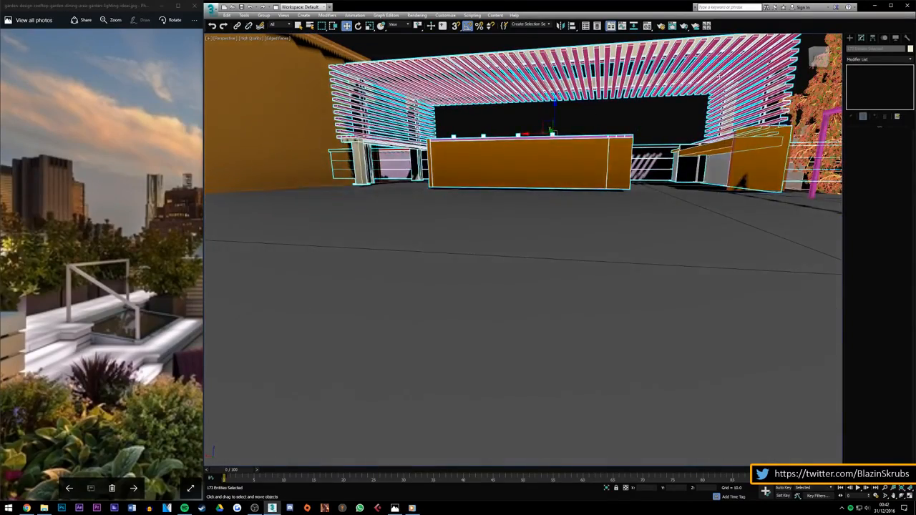
pyautogui.moveTo(825, 56); pyautogui.dragTo(845, 57)
pyautogui.keyDown('alt'); pyautogui.moveTo(522, 250); pyautogui.dragTo(581, 251, button='middle'); pyautogui.keyUp('alt')
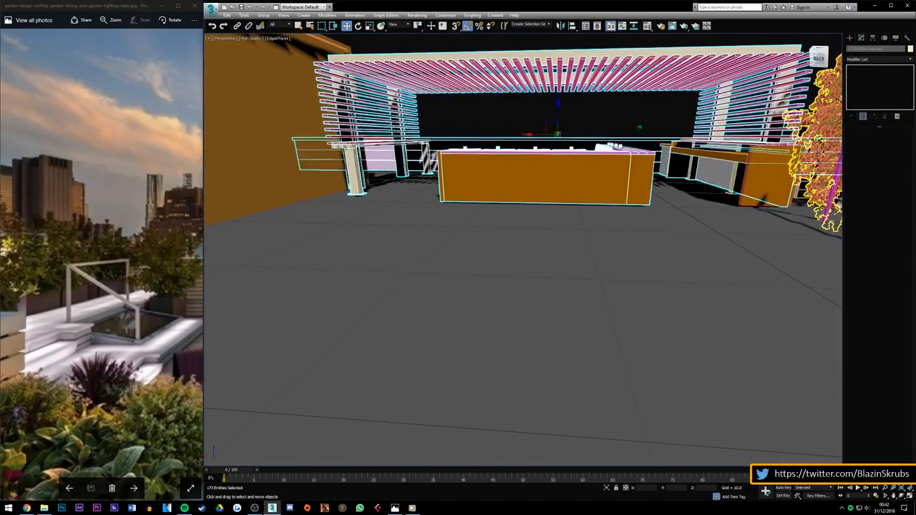
pyautogui.keyDown('alt'); pyautogui.moveTo(581, 250); pyautogui.dragTo(551, 265, button='middle'); pyautogui.keyUp('alt')
pyautogui.keyDown('alt'); pyautogui.moveTo(522, 250); pyautogui.dragTo(601, 254, button='middle'); pyautogui.keyUp('alt')
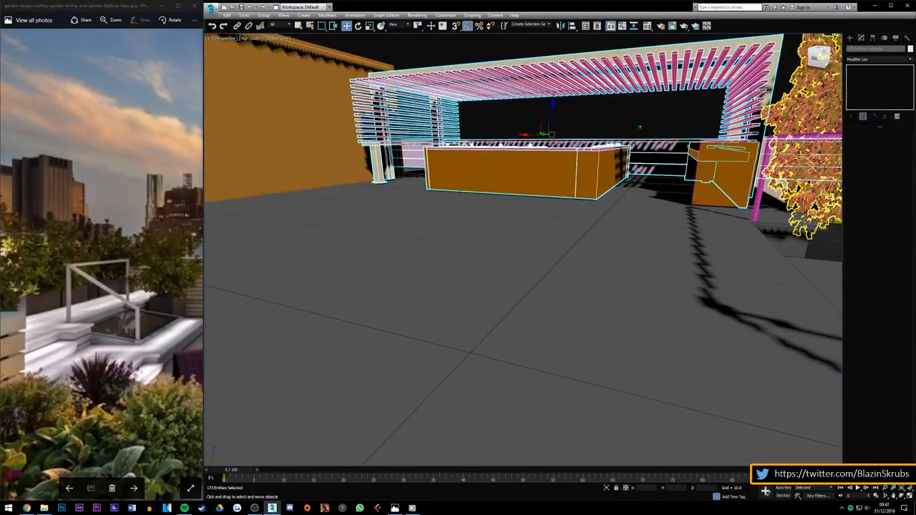
pyautogui.keyDown('alt'); pyautogui.moveTo(639, 127); pyautogui.dragTo(705, 130, button='middle'); pyautogui.keyUp('alt')
pyautogui.keyDown('alt'); pyautogui.moveTo(639, 128); pyautogui.dragTo(689, 156, button='middle'); pyautogui.keyUp('alt')
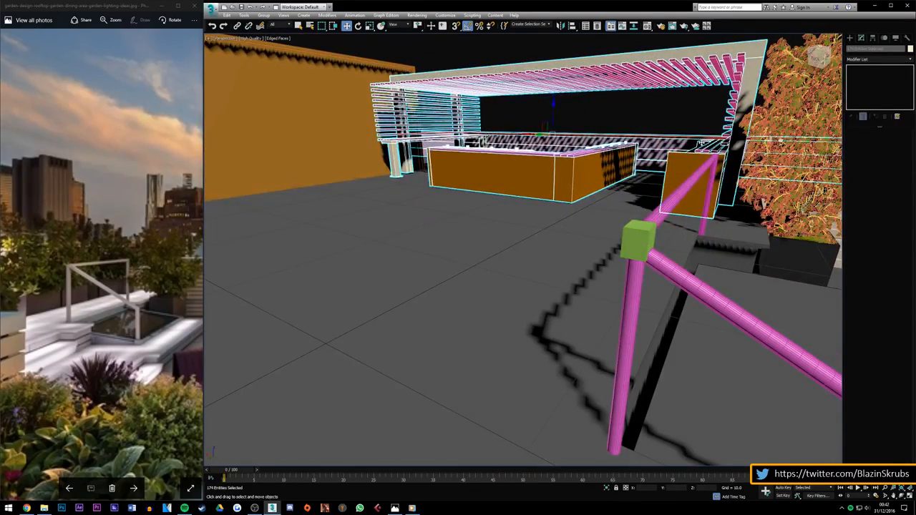
pyautogui.scroll(3, 579, 167)
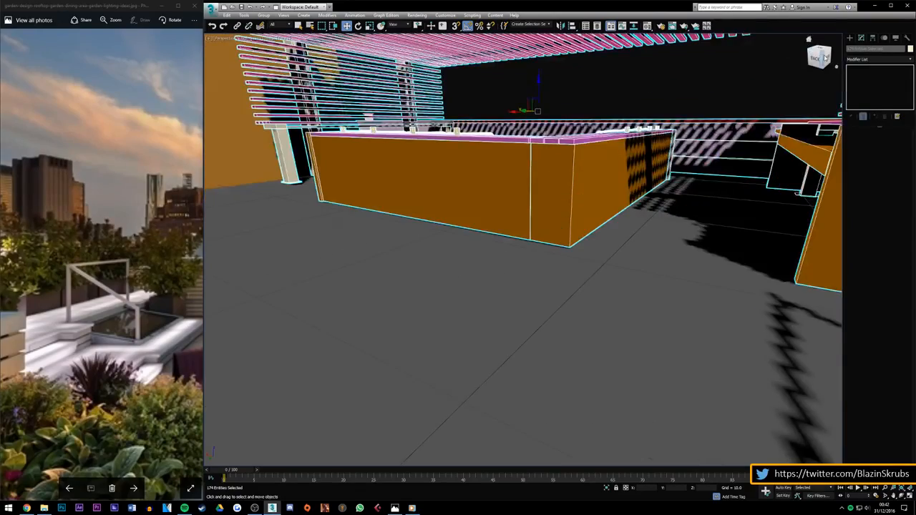
pyautogui.click(824, 57)
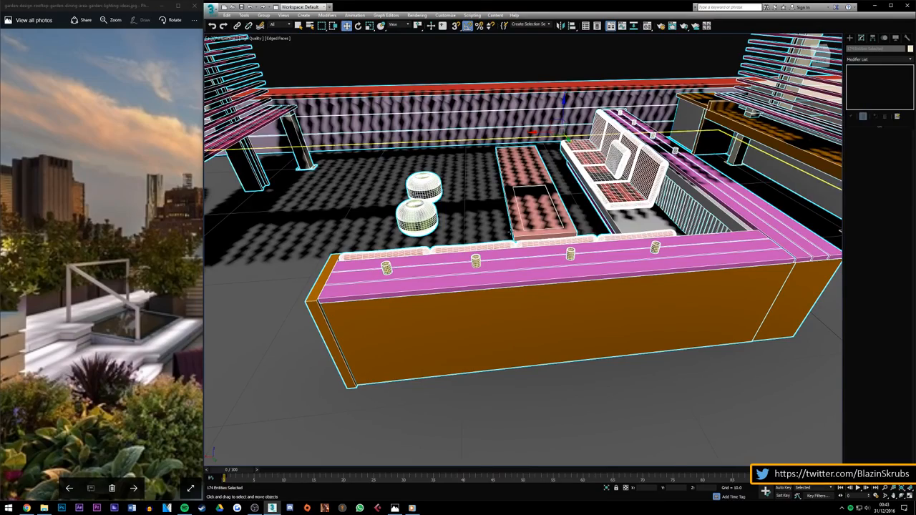
# Step: Remove the rear railing behind the seating area from the selection, keeping the pergola, counter and seating selected
pyautogui.scroll(-3, 510, 231)
pyautogui.moveTo(820, 56); pyautogui.dragTo(840, 166)
pyautogui.keyDown('alt'); pyautogui.moveTo(523, 251); pyautogui.dragTo(594, 229, button='middle'); pyautogui.keyUp('alt')
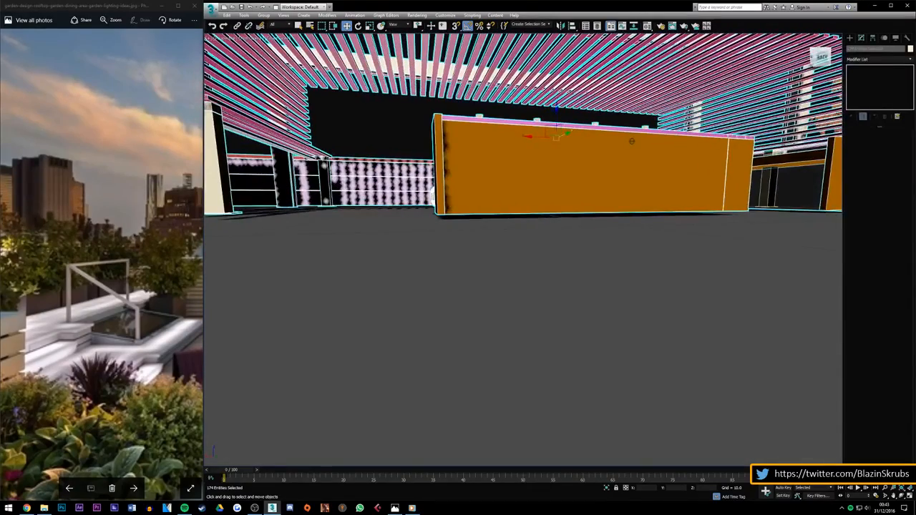
pyautogui.moveTo(631, 141)
pyautogui.keyDown('alt'); pyautogui.mouseDown(button='middle')
pyautogui.moveTo(623, 145)
pyautogui.moveTo(630, 142)
pyautogui.mouseUp(button='middle'); pyautogui.keyUp('alt')
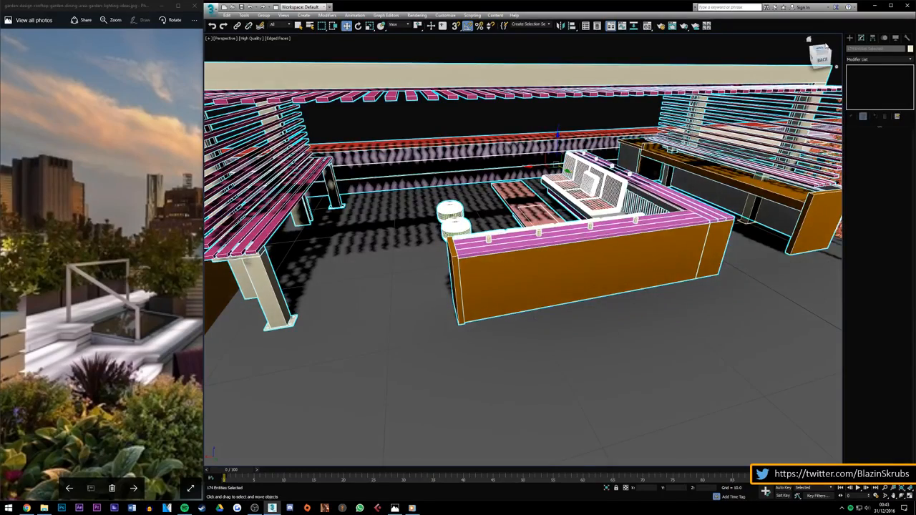
pyautogui.moveTo(826, 50); pyautogui.dragTo(798, 48)
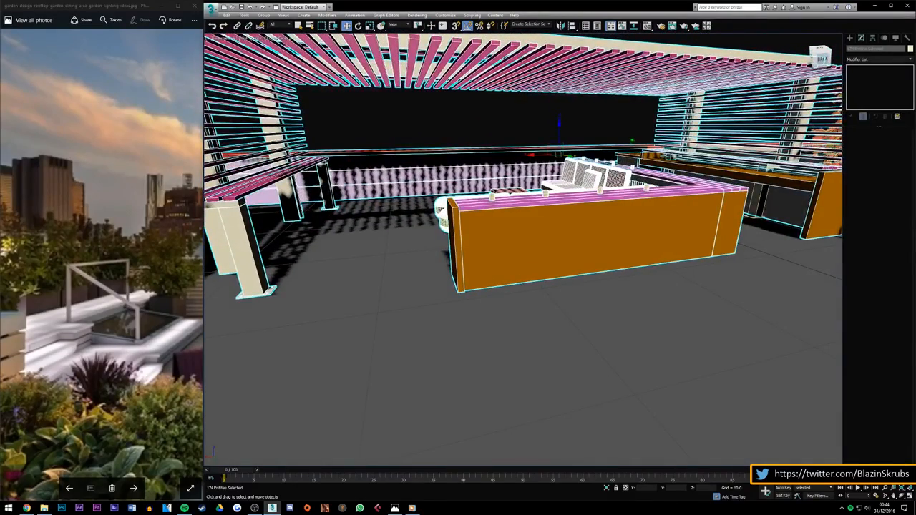
pyautogui.keyDown('alt'); pyautogui.moveTo(631, 140); pyautogui.dragTo(777, 178, button='middle'); pyautogui.keyUp('alt')
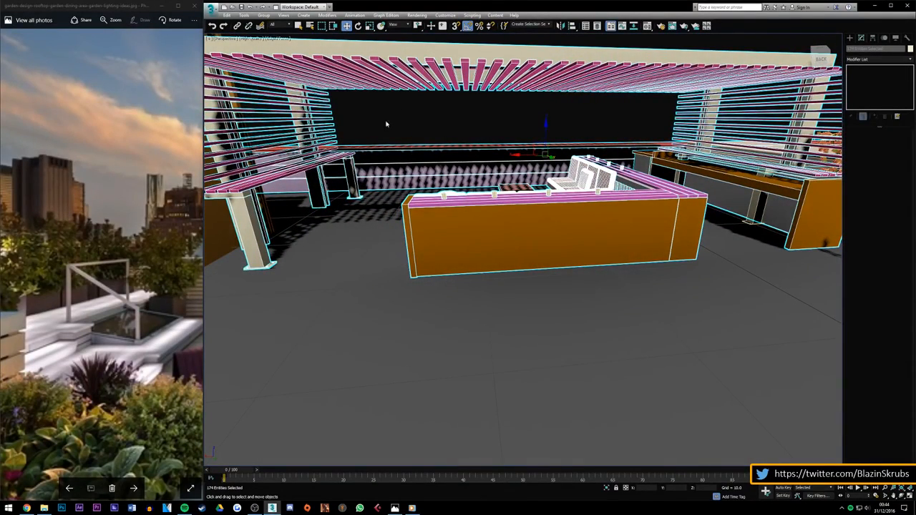
pyautogui.scroll(-6, 378, 132)
pyautogui.scroll(6, 390, 159)
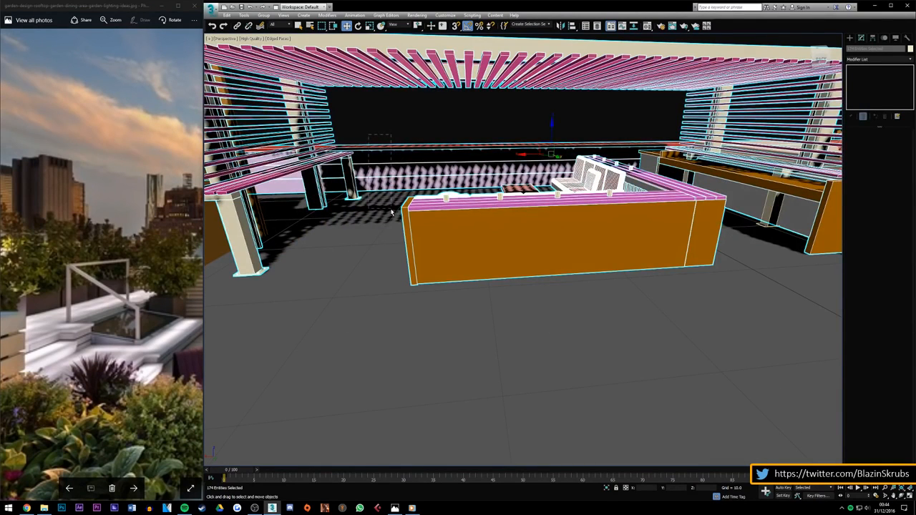
pyautogui.scroll(-5, 370, 191)
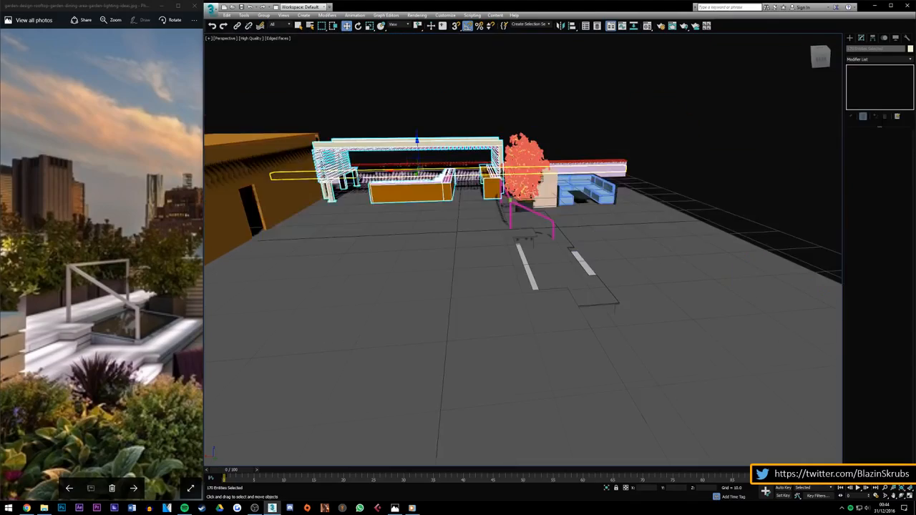
# Step: Examine the selected pergola and seating area in relation to the tree, handrail and surrounding roof from near and far
pyautogui.scroll(6, 408, 186)
pyautogui.scroll(-4, 407, 186)
pyautogui.scroll(5, 408, 186)
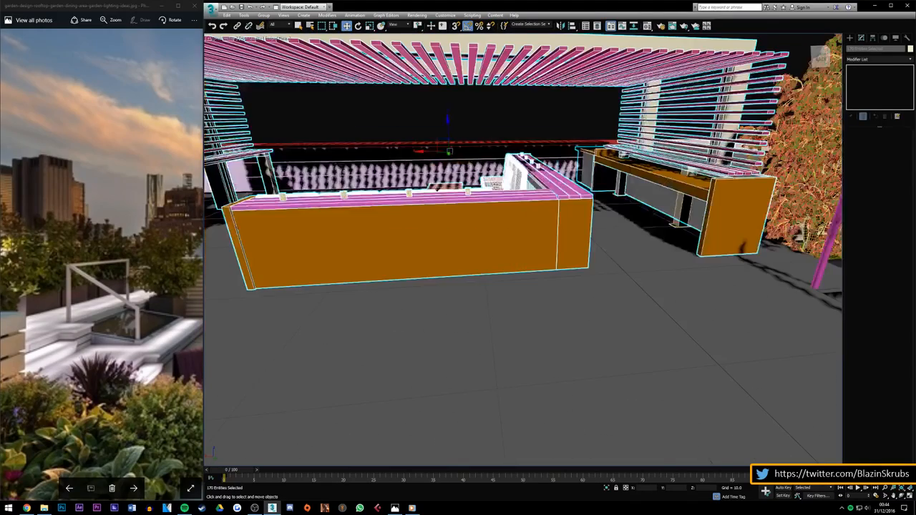
pyautogui.moveTo(821, 55)
pyautogui.mouseDown()
pyautogui.moveTo(834, 64)
pyautogui.moveTo(905, 60)
pyautogui.moveTo(826, 60)
pyautogui.moveTo(818, 70)
pyautogui.mouseUp()
pyautogui.scroll(-6, 458, 169)
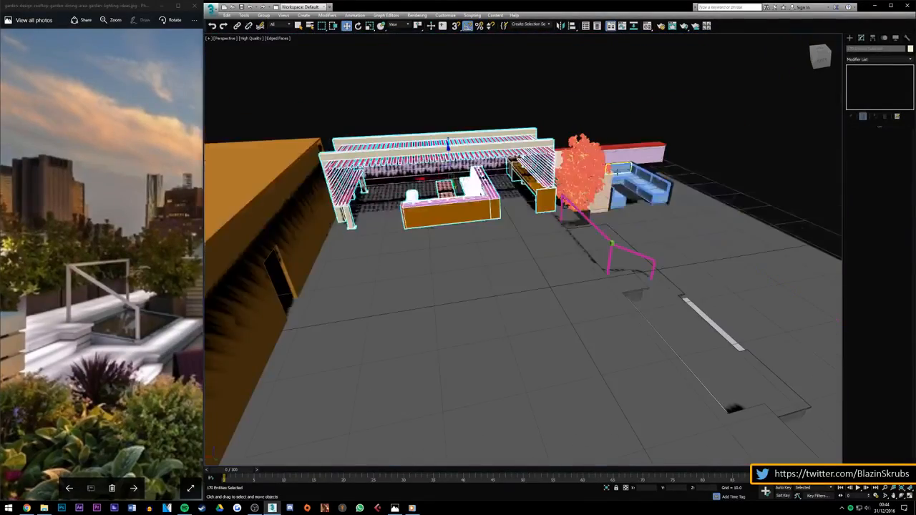
pyautogui.scroll(4, 620, 172)
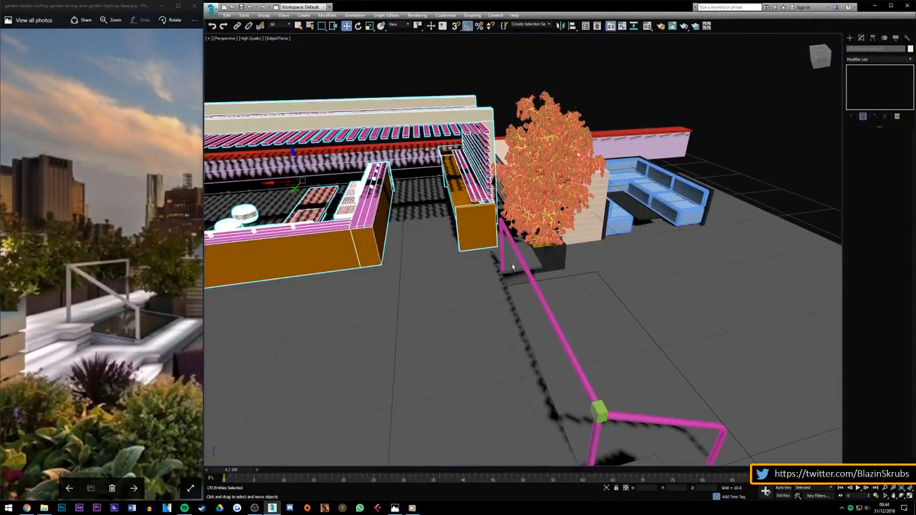
pyautogui.scroll(-4, 662, 216)
pyautogui.scroll(5, 532, 217)
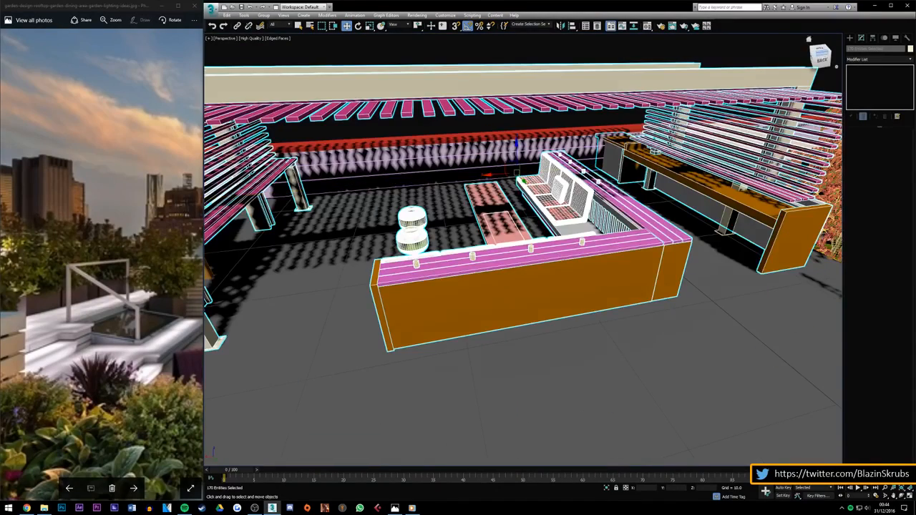
pyautogui.moveTo(821, 60)
pyautogui.mouseDown()
pyautogui.moveTo(815, 47)
pyautogui.moveTo(830, 59)
pyautogui.mouseUp()
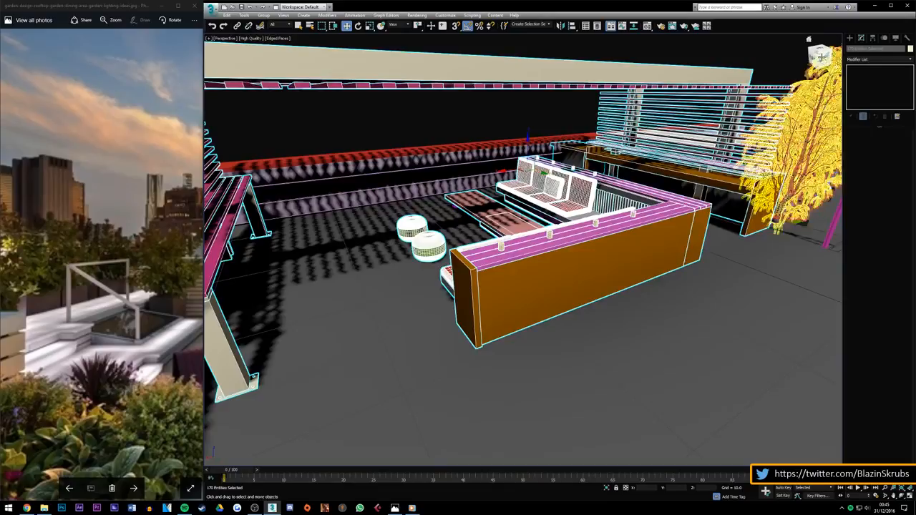
pyautogui.moveTo(820, 57)
pyautogui.mouseDown()
pyautogui.moveTo(723, 44)
pyautogui.moveTo(648, 72)
pyautogui.moveTo(766, 61)
pyautogui.moveTo(822, 75)
pyautogui.moveTo(776, 61)
pyautogui.moveTo(771, 80)
pyautogui.moveTo(807, 55)
pyautogui.moveTo(820, 57)
pyautogui.mouseUp()
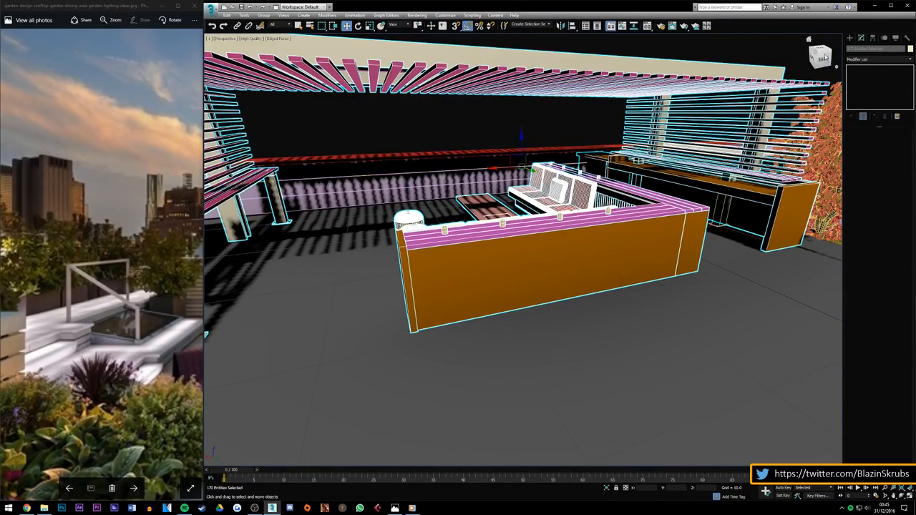
pyautogui.moveTo(825, 58); pyautogui.dragTo(821, 48)
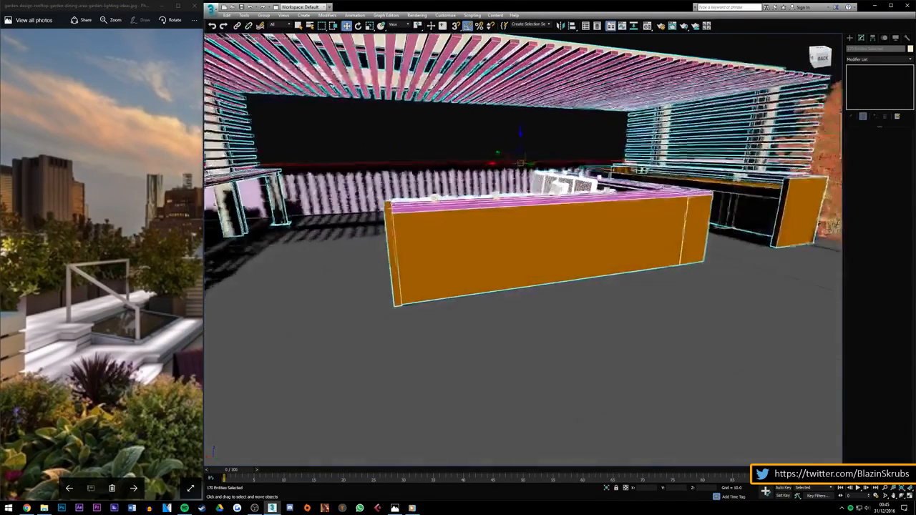
pyautogui.keyDown('alt'); pyautogui.moveTo(523, 243); pyautogui.dragTo(420, 247, button='middle'); pyautogui.keyUp('alt')
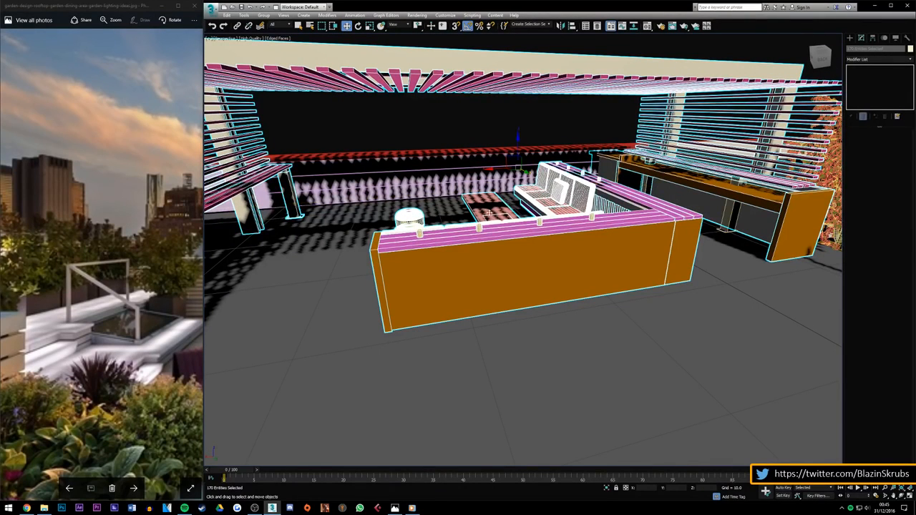
# Step: Study the dining table and purple lounge chairs in the reference photo alongside the modelled scene
pyautogui.scroll(-3, 119, 286)
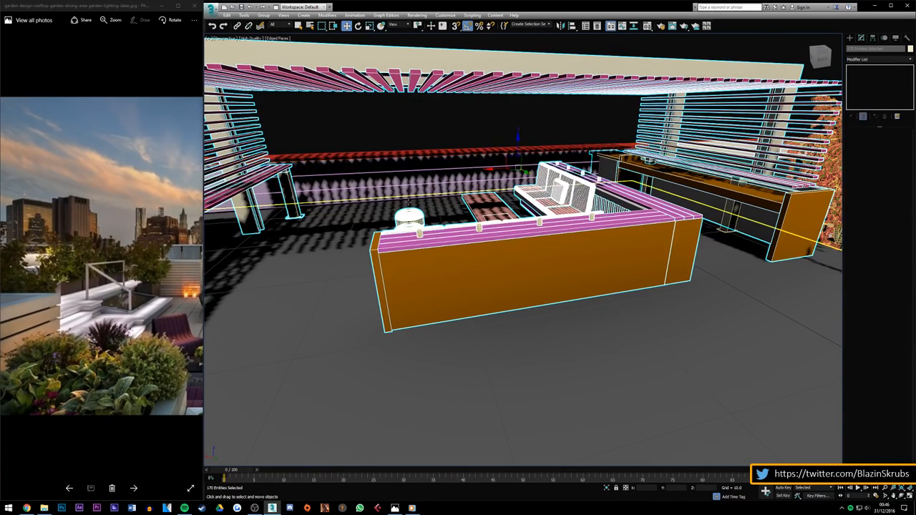
pyautogui.scroll(-5, 472, 152)
pyautogui.scroll(4, 474, 189)
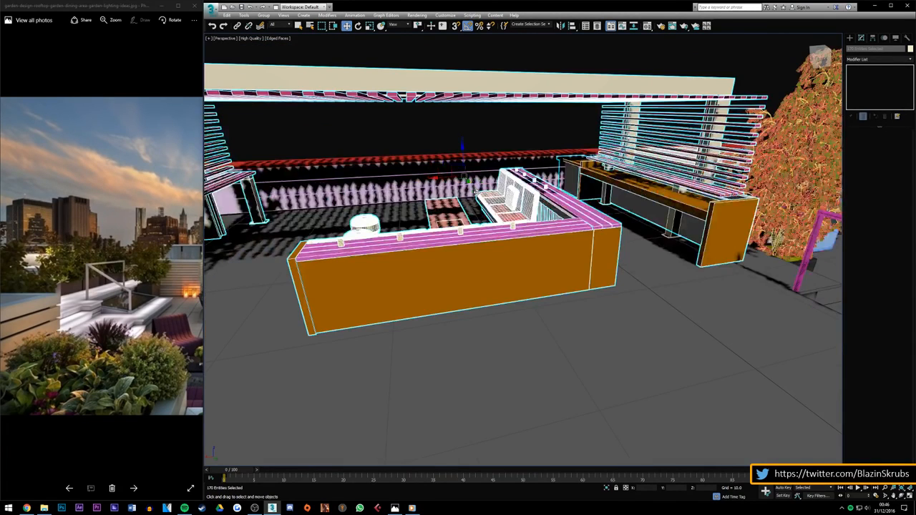
pyautogui.scroll(-1, 60, 367)
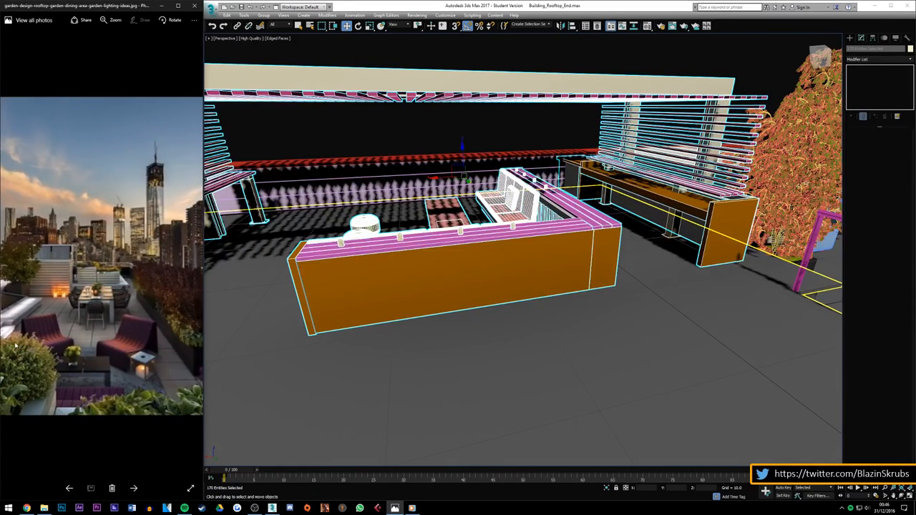
pyautogui.scroll(2, 60, 366)
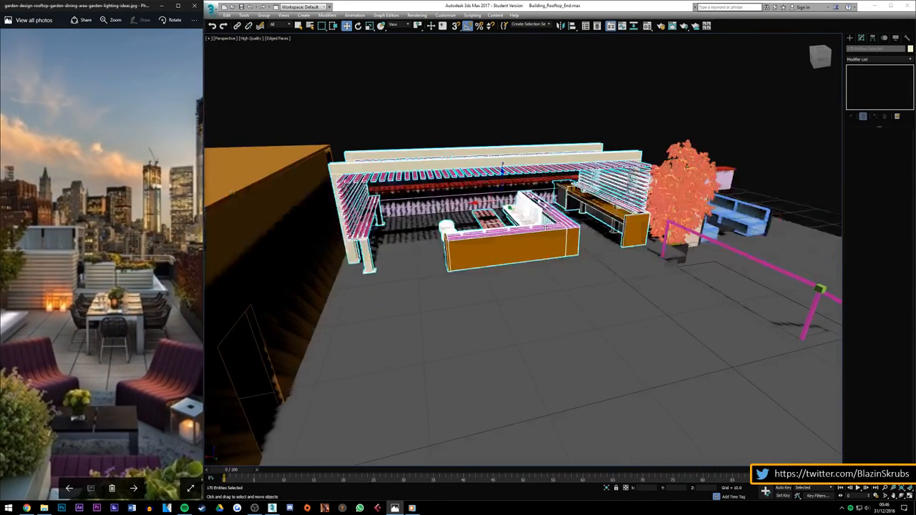
pyautogui.scroll(5, 545, 227)
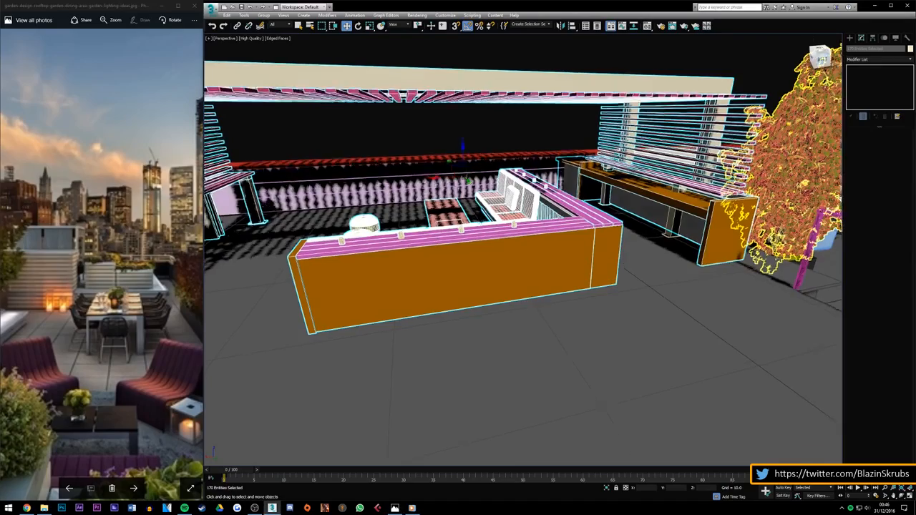
# Step: Inspect the pergola, orange counter and side benches from above and from the front for unselected parts
pyautogui.moveTo(529, 286)
pyautogui.keyDown('alt'); pyautogui.mouseDown(button='middle')
pyautogui.moveTo(550, 255)
pyautogui.moveTo(478, 242)
pyautogui.moveTo(524, 259)
pyautogui.moveTo(551, 292)
pyautogui.moveTo(529, 266)
pyautogui.moveTo(533, 279)
pyautogui.mouseUp(button='middle'); pyautogui.keyUp('alt')
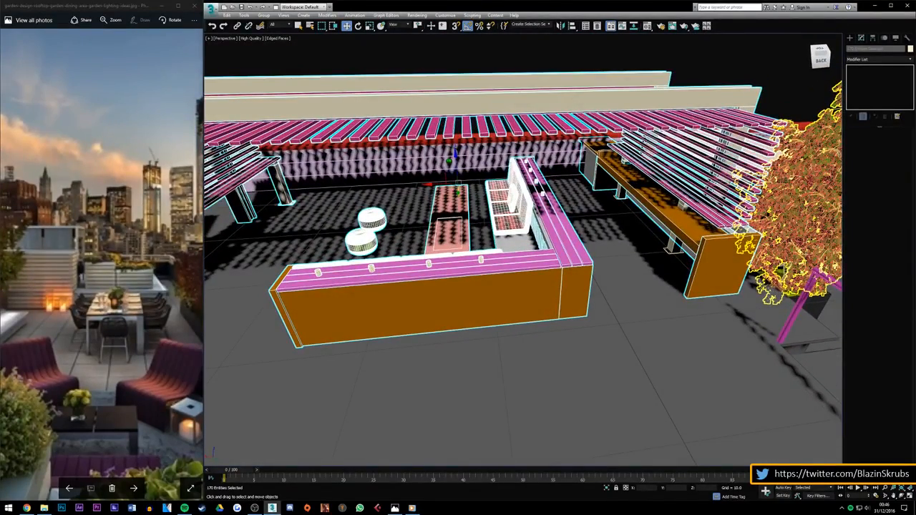
pyautogui.keyDown('alt'); pyautogui.moveTo(533, 279); pyautogui.dragTo(515, 280, button='middle'); pyautogui.keyUp('alt')
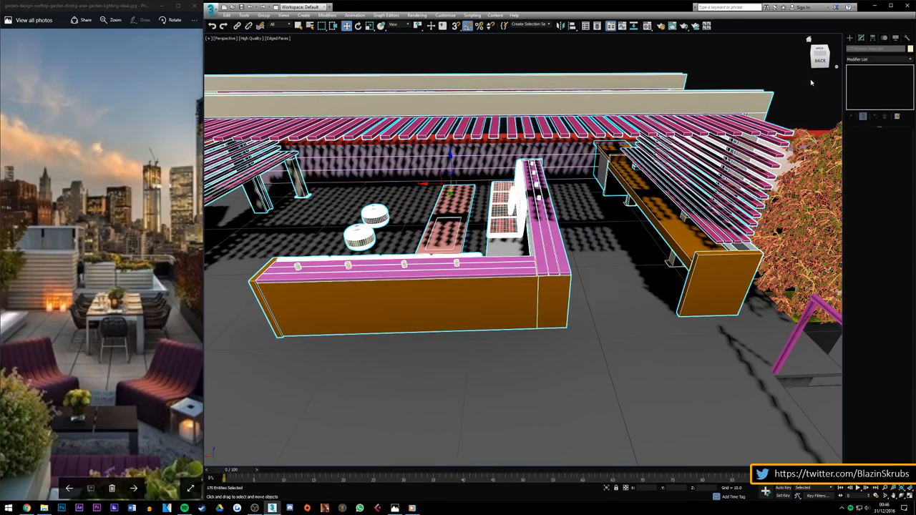
pyautogui.click(820, 60)
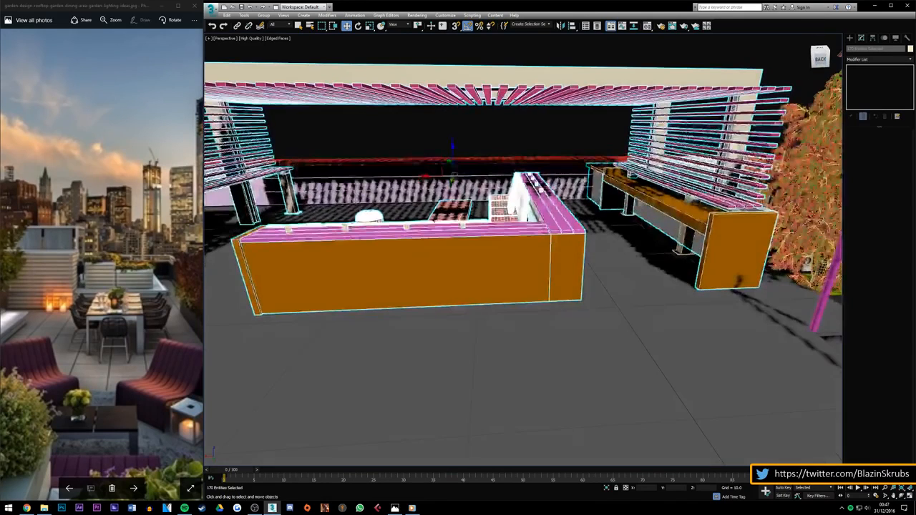
pyautogui.keyDown('alt'); pyautogui.moveTo(523, 250); pyautogui.dragTo(615, 264, button='middle'); pyautogui.keyUp('alt')
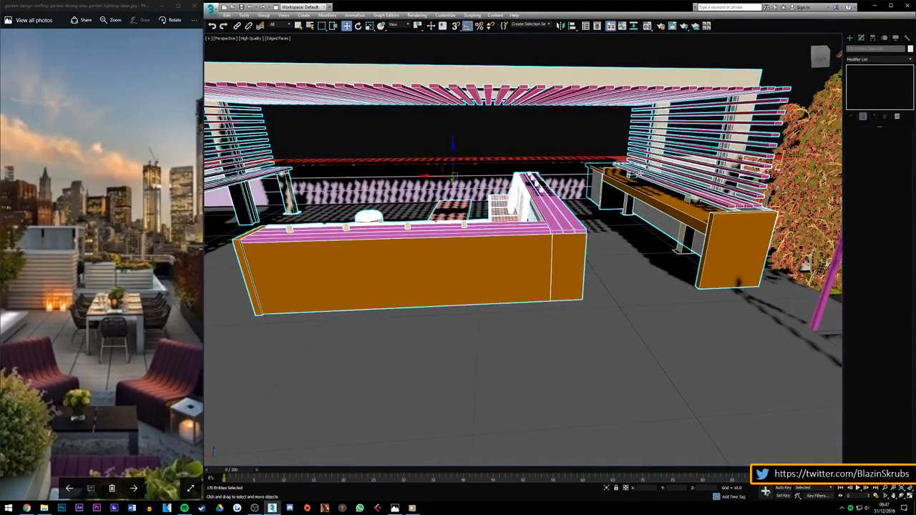
pyautogui.scroll(-6, 606, 184)
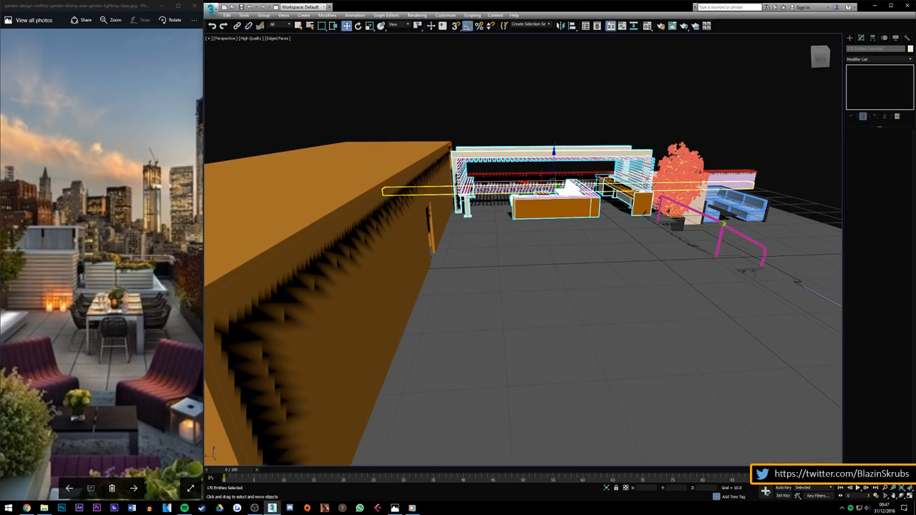
pyautogui.scroll(5, 480, 191)
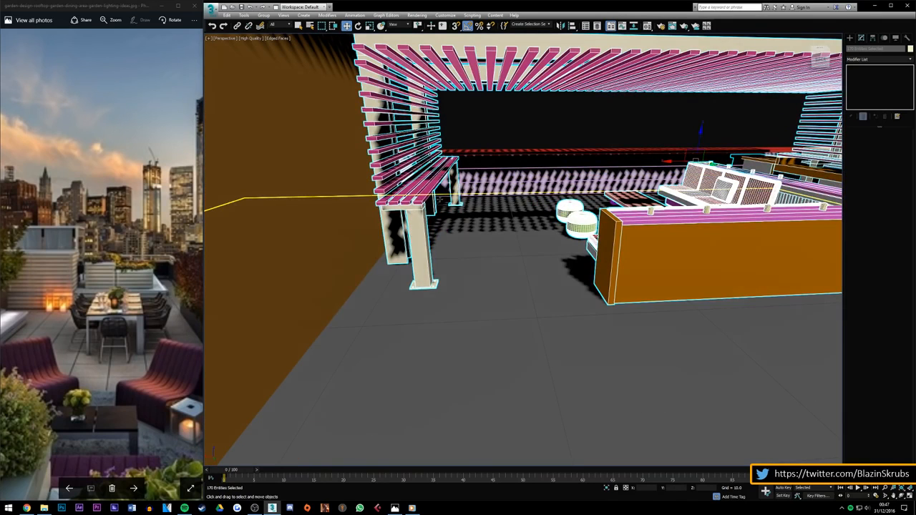
pyautogui.scroll(-5, 440, 200)
pyautogui.scroll(5, 532, 174)
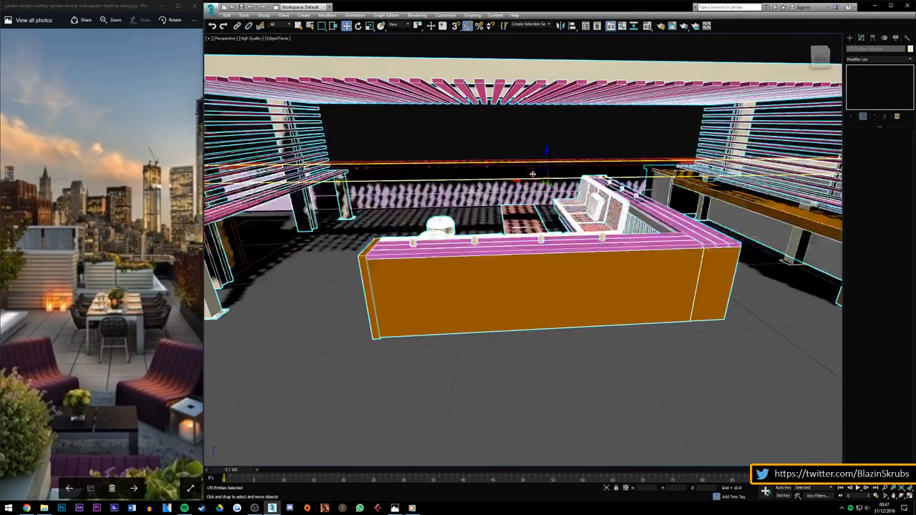
# Step: Add the unselected chamfer box of the low table between the seats to the selection
pyautogui.moveTo(823, 57); pyautogui.dragTo(849, 46)
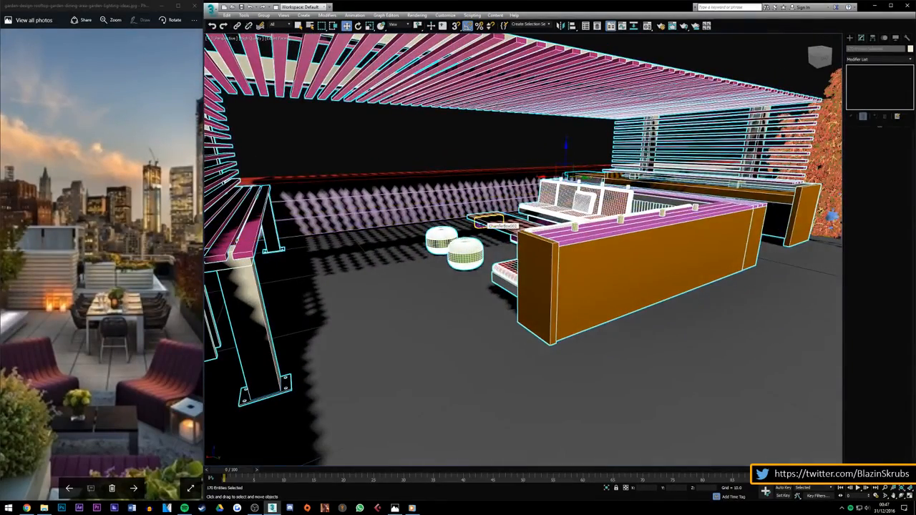
pyautogui.keyDown('ctrl'); pyautogui.click(479, 224); pyautogui.keyUp('ctrl')
pyautogui.moveTo(825, 55); pyautogui.dragTo(817, 57)
pyautogui.keyDown('alt'); pyautogui.moveTo(501, 251); pyautogui.dragTo(515, 230, button='middle'); pyautogui.keyUp('alt')
pyautogui.scroll(-3, 540, 289)
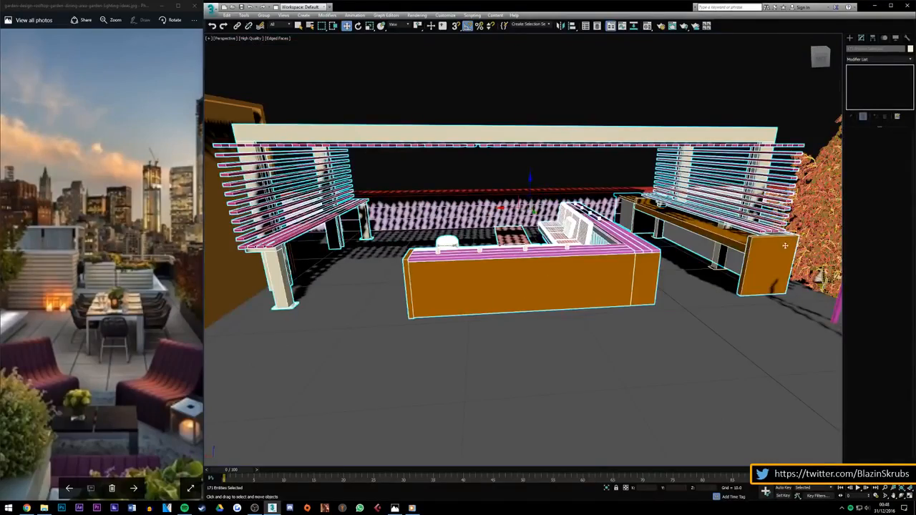
# Step: Lift the selected objects well above the floor to check for pieces left behind, and undo the move
pyautogui.scroll(3, 765, 248)
pyautogui.moveTo(817, 60); pyautogui.dragTo(680, 61)
pyautogui.keyDown('alt'); pyautogui.moveTo(481, 219); pyautogui.dragTo(646, 262, button='middle'); pyautogui.keyUp('alt')
pyautogui.keyDown('alt'); pyautogui.moveTo(405, 180); pyautogui.dragTo(413, 173, button='middle'); pyautogui.keyUp('alt')
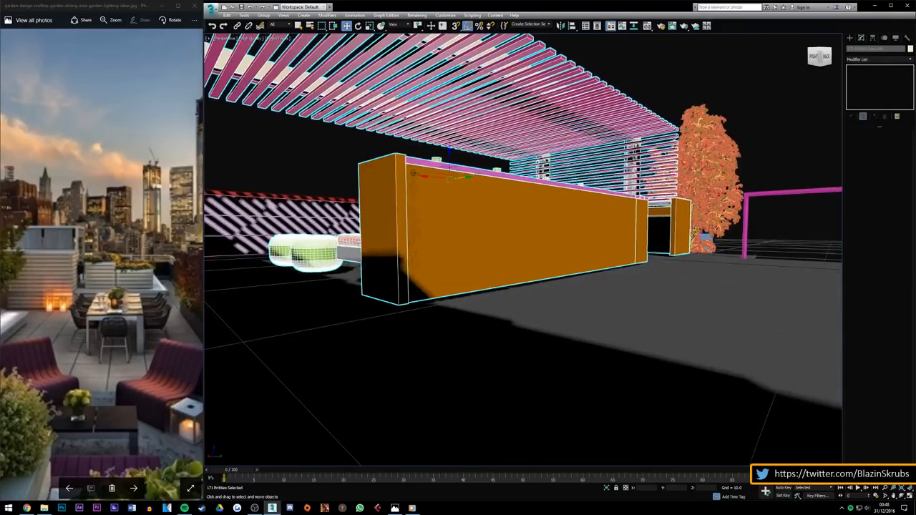
pyautogui.moveTo(449, 153); pyautogui.dragTo(453, 9)
pyautogui.moveTo(825, 59); pyautogui.dragTo(799, 60)
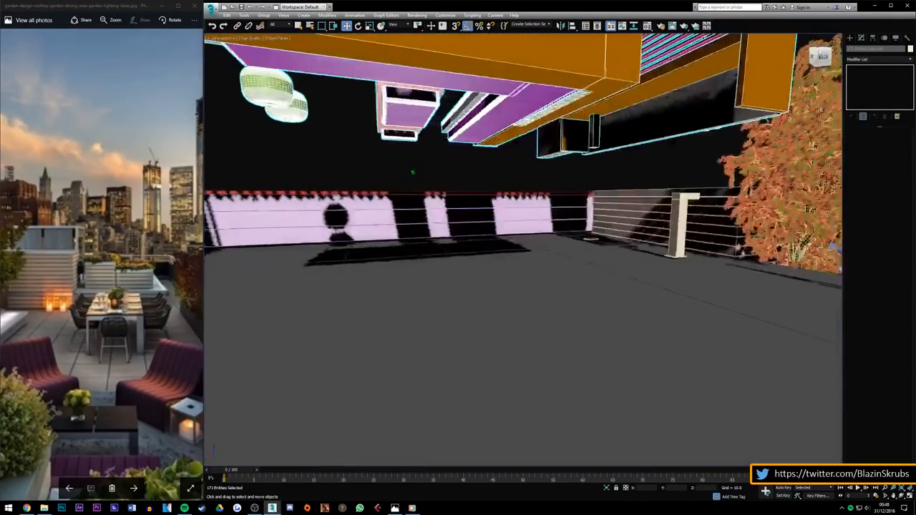
pyautogui.hotkey('ctrl', 'z')
# Step: Add the missed pergola post and the base plates of the posts behind the long orange bench to the selection
pyautogui.keyDown('ctrl'); pyautogui.click(683, 228); pyautogui.keyUp('ctrl')
pyautogui.scroll(3, 675, 158)
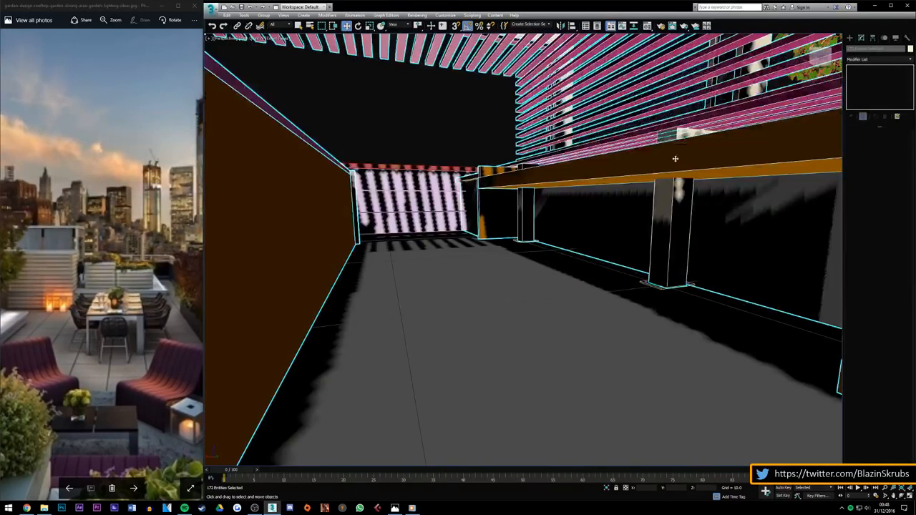
pyautogui.keyDown('ctrl'); pyautogui.click(653, 285); pyautogui.keyUp('ctrl')
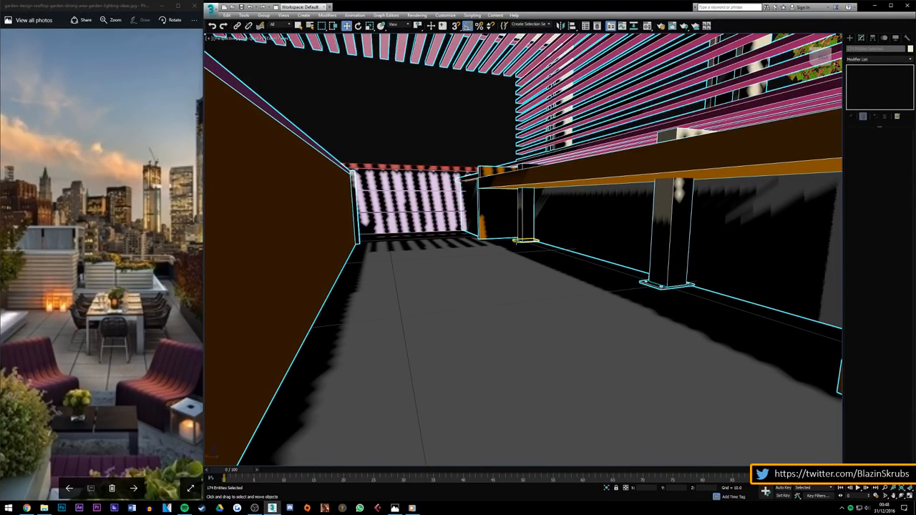
pyautogui.keyDown('ctrl'); pyautogui.click(515, 242); pyautogui.keyUp('ctrl')
pyautogui.scroll(-6, 480, 188)
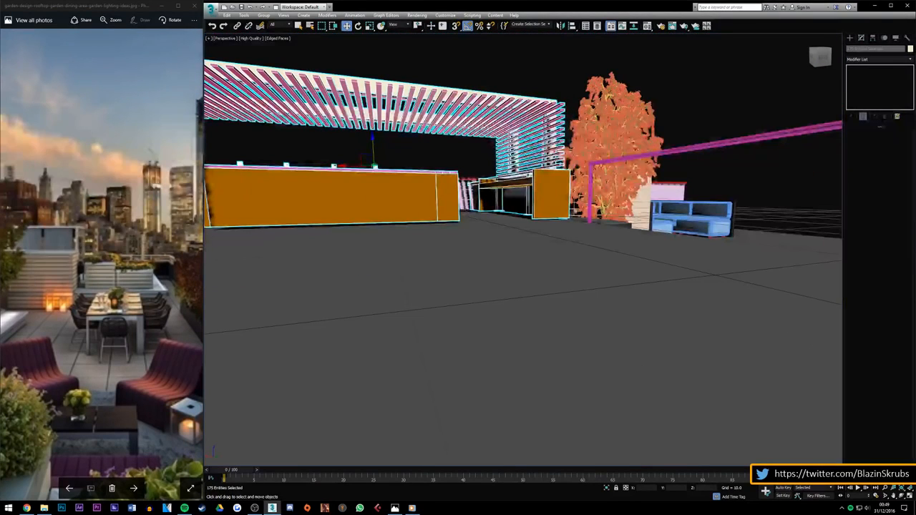
pyautogui.keyDown('alt'); pyautogui.moveTo(591, 199); pyautogui.dragTo(533, 201, button='middle'); pyautogui.keyUp('alt')
pyautogui.scroll(3, 401, 184)
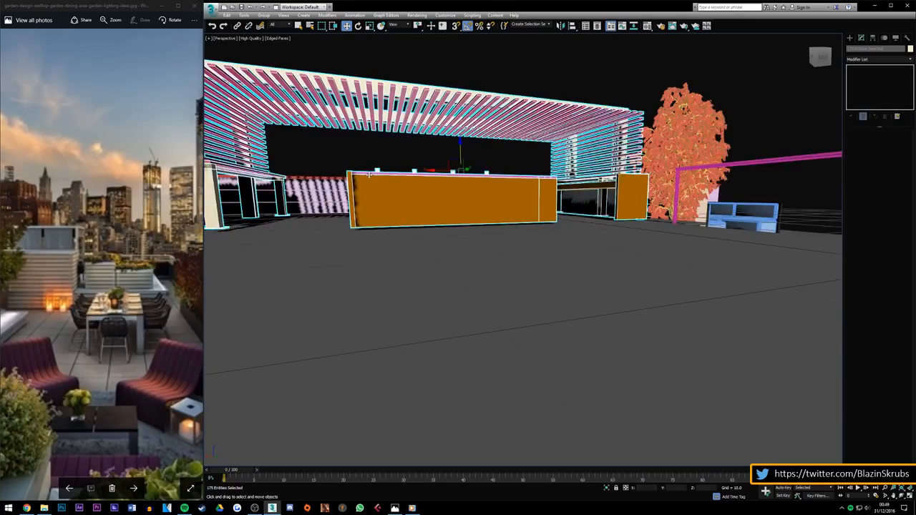
pyautogui.scroll(3, 369, 175)
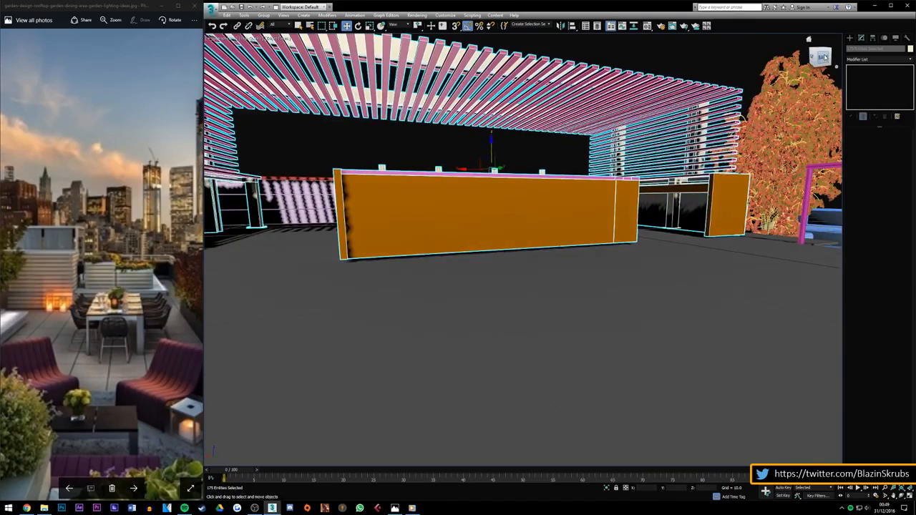
# Step: Inspect the orange counter, the seats inside it and the pergola from several angles for unselected parts
pyautogui.moveTo(823, 57)
pyautogui.mouseDown()
pyautogui.moveTo(763, 86)
pyautogui.moveTo(827, 66)
pyautogui.mouseUp()
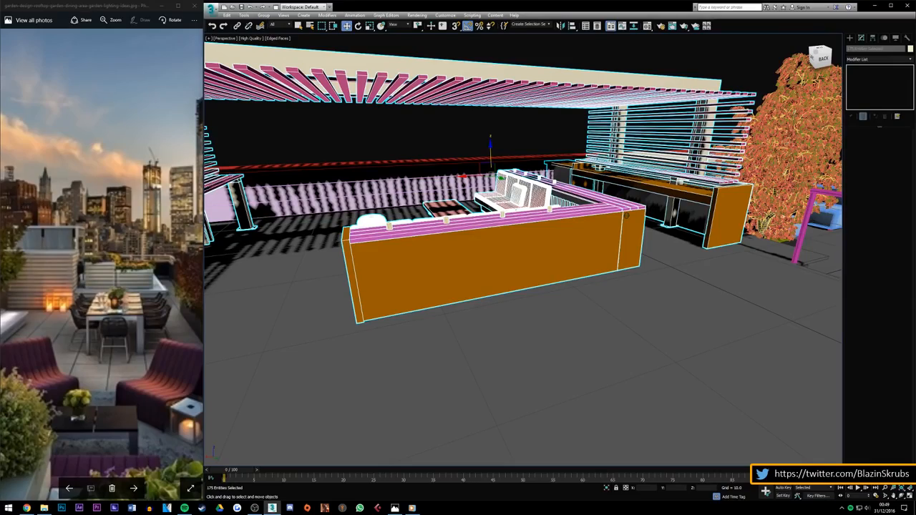
pyautogui.keyDown('alt'); pyautogui.moveTo(626, 215); pyautogui.dragTo(647, 281, button='middle'); pyautogui.keyUp('alt')
pyautogui.keyDown('alt'); pyautogui.moveTo(558, 322); pyautogui.dragTo(627, 150, button='middle'); pyautogui.keyUp('alt')
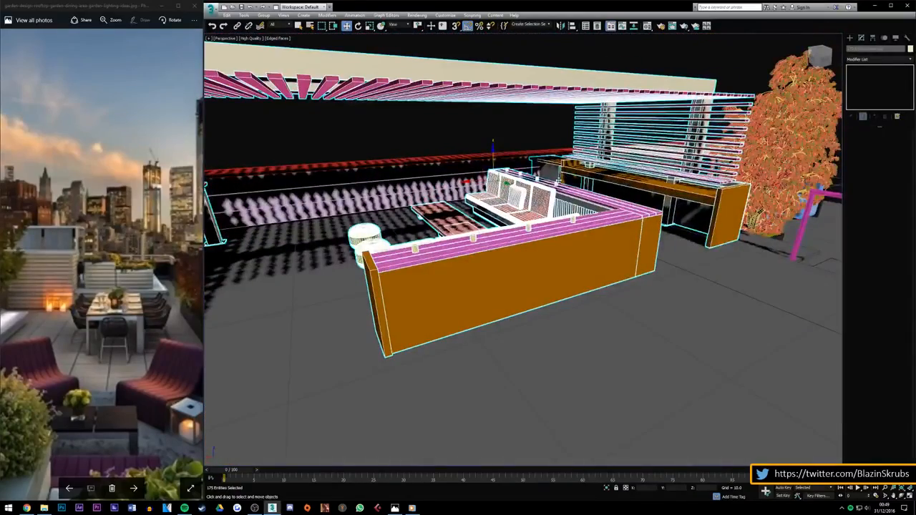
pyautogui.scroll(5, 562, 179)
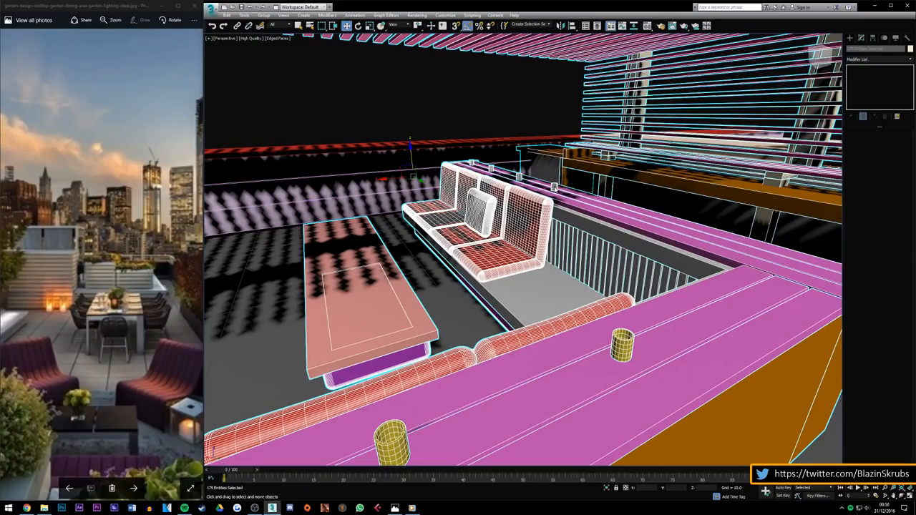
pyautogui.moveTo(814, 52); pyautogui.dragTo(818, 55)
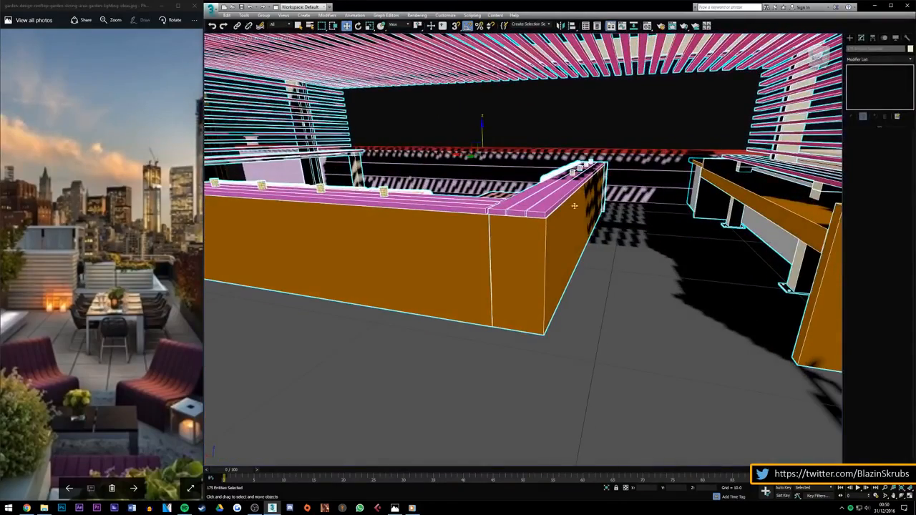
pyautogui.scroll(-3, 566, 214)
pyautogui.scroll(-3, 529, 241)
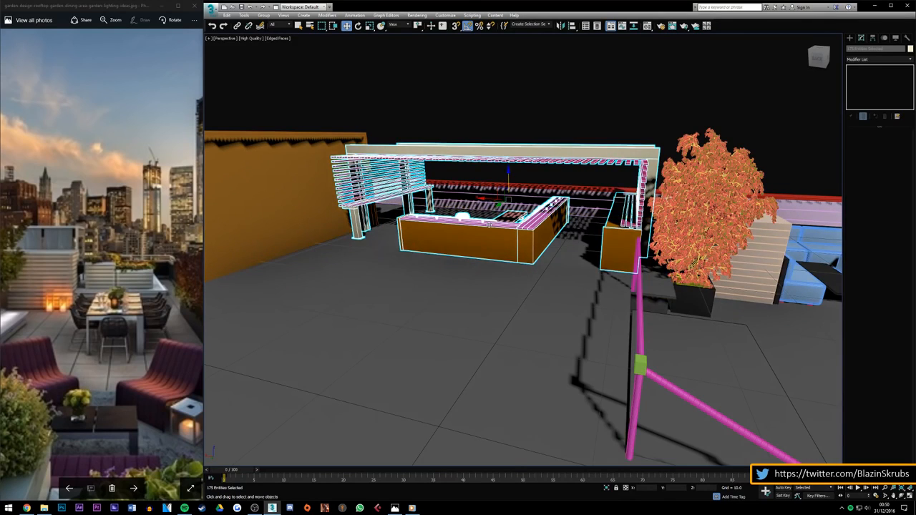
pyautogui.scroll(2, 488, 224)
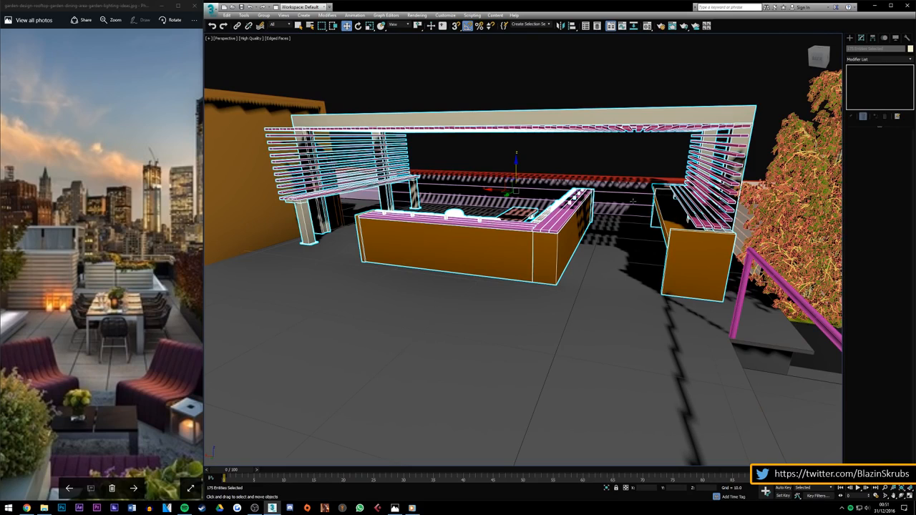
# Step: Briefly check the streaming software and the browser, and return to the rooftop scene
pyautogui.click(254, 508)
pyautogui.click(254, 508)
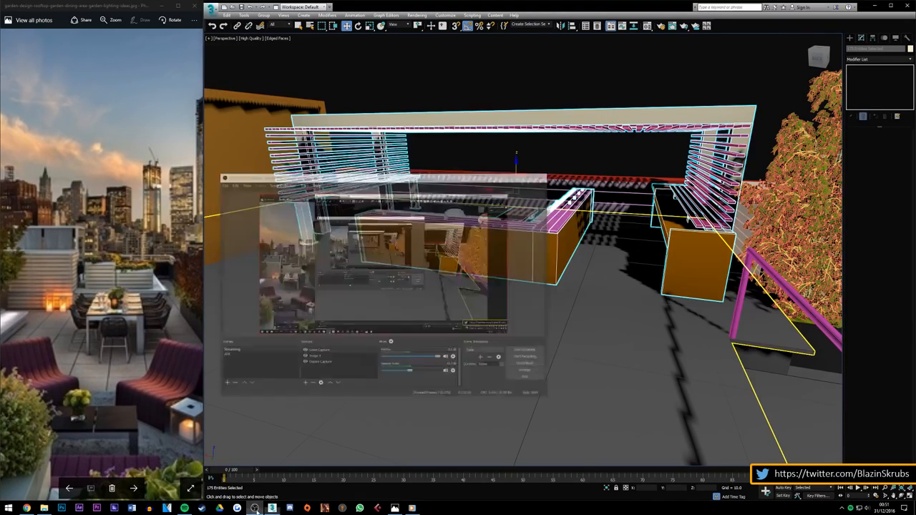
pyautogui.click(26, 508)
pyautogui.click(26, 508)
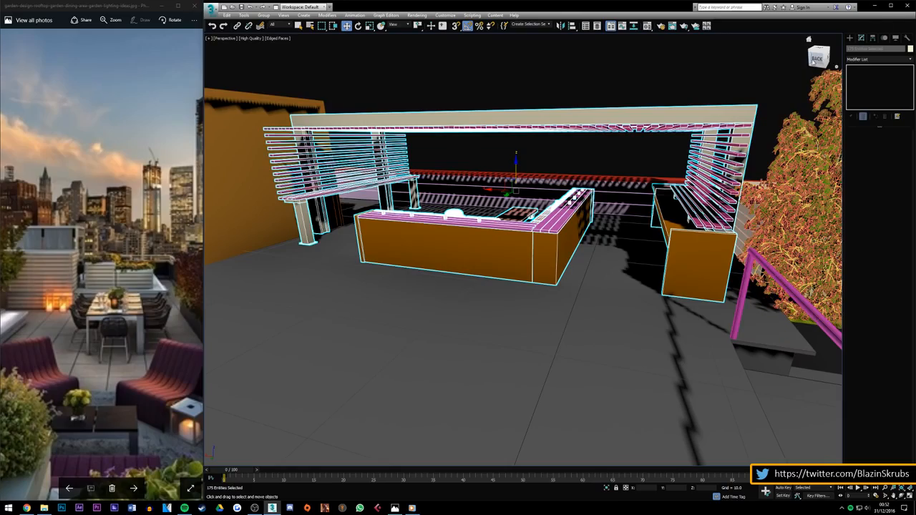
pyautogui.moveTo(819, 58)
pyautogui.mouseDown()
pyautogui.moveTo(846, 46)
pyautogui.moveTo(805, 43)
pyautogui.moveTo(819, 47)
pyautogui.moveTo(816, 62)
pyautogui.moveTo(820, 46)
pyautogui.mouseUp()
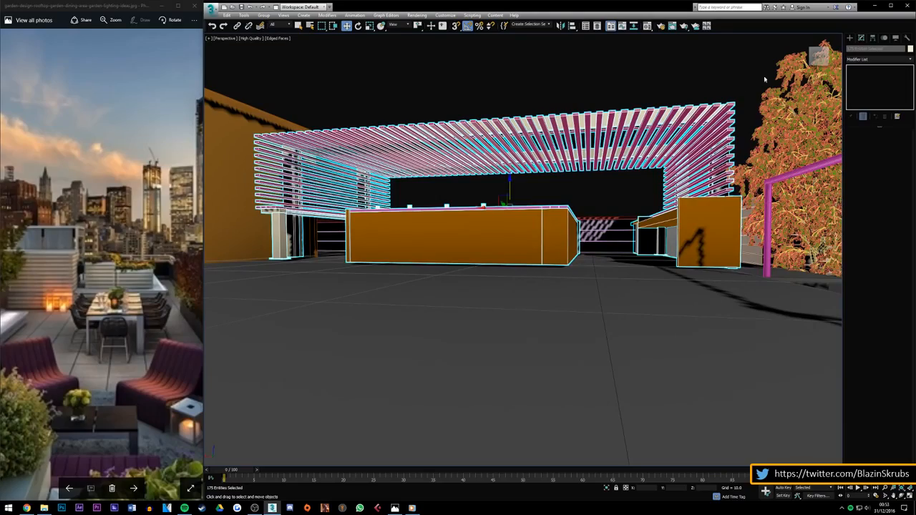
pyautogui.moveTo(809, 39); pyautogui.dragTo(820, 58)
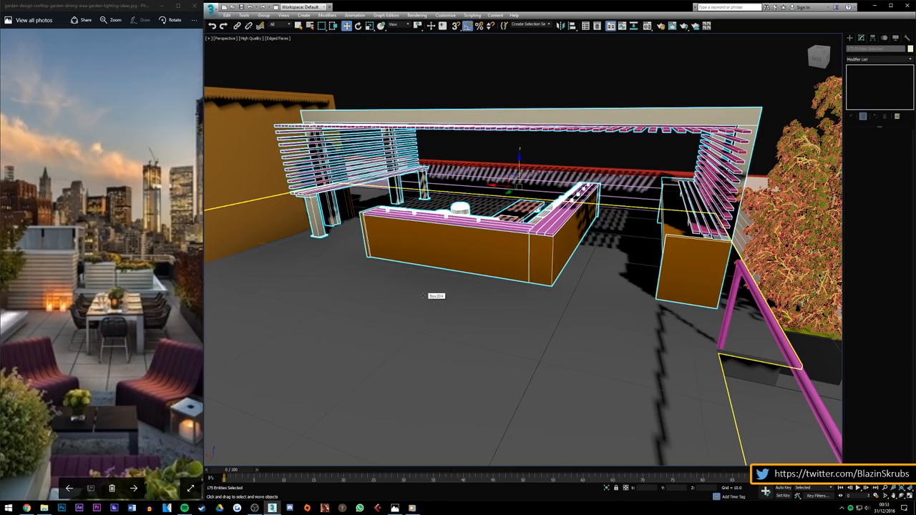
pyautogui.click(302, 15)
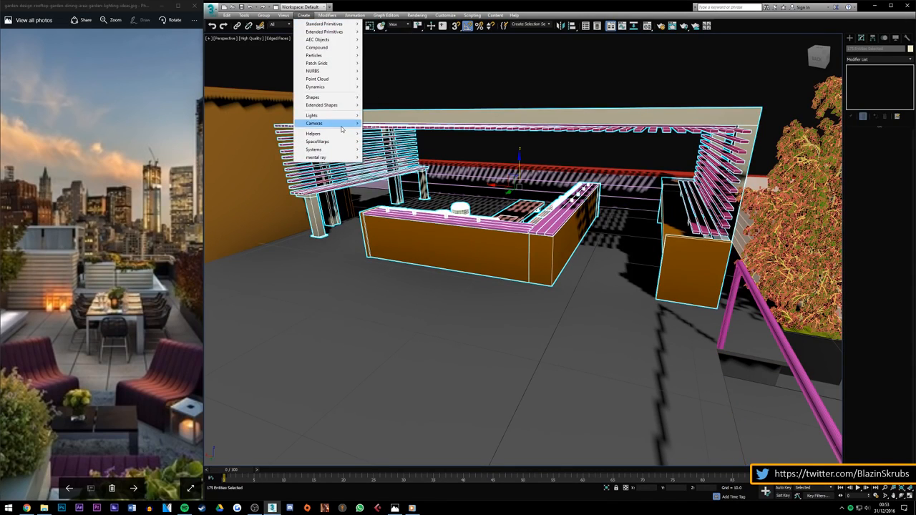
pyautogui.moveTo(343, 124)
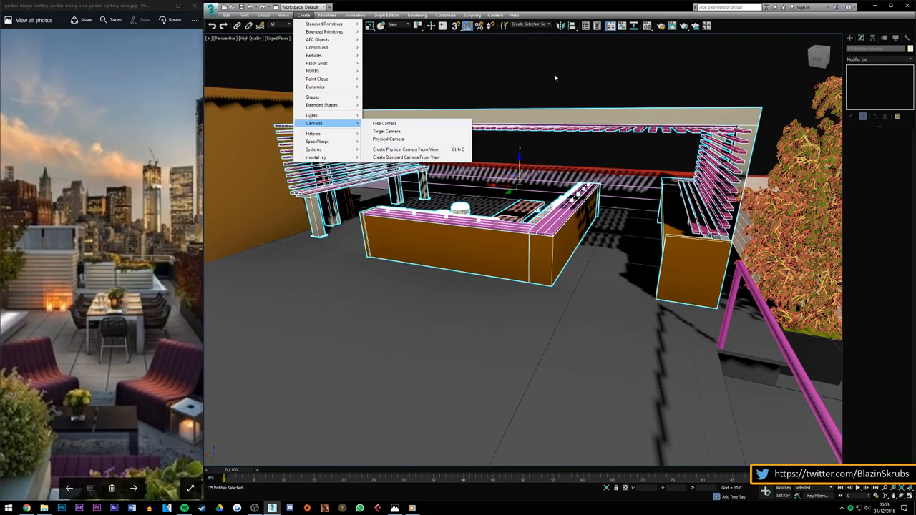
pyautogui.click(555, 77)
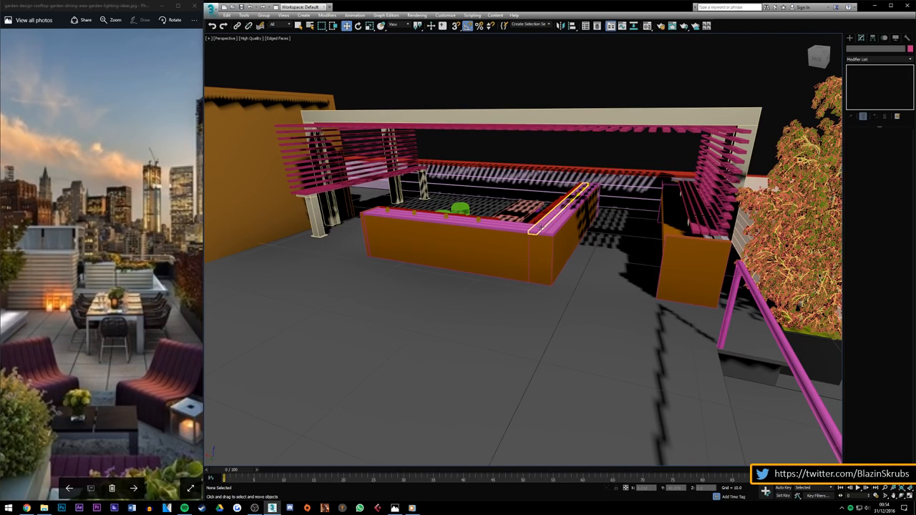
# Step: Restore the selection of the pergola and seating objects and save the scene
pyautogui.scroll(3, 542, 227)
pyautogui.scroll(-7, 541, 227)
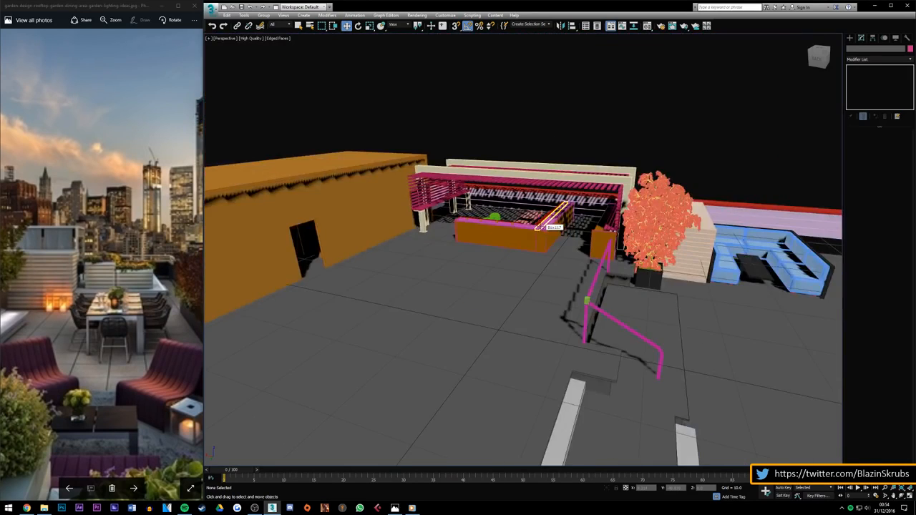
pyautogui.scroll(9, 504, 212)
pyautogui.scroll(-4, 505, 211)
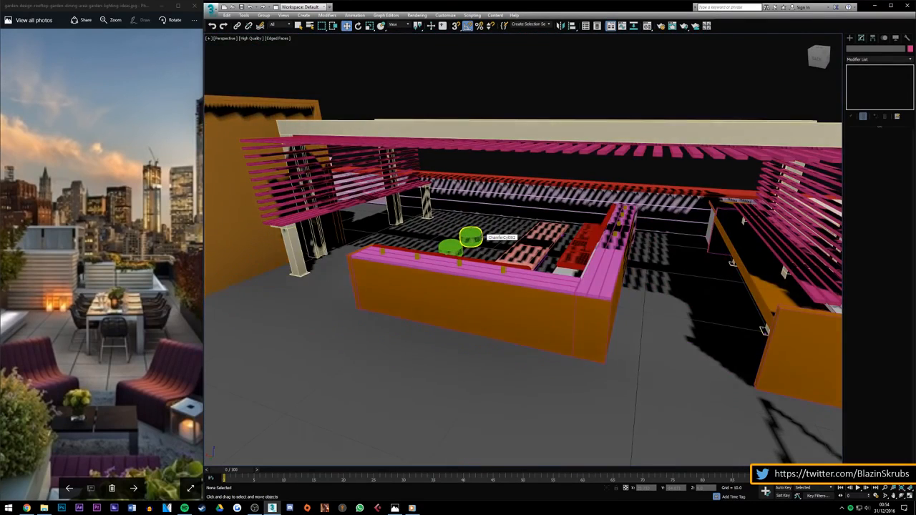
pyautogui.hotkey('ctrl', 'a')
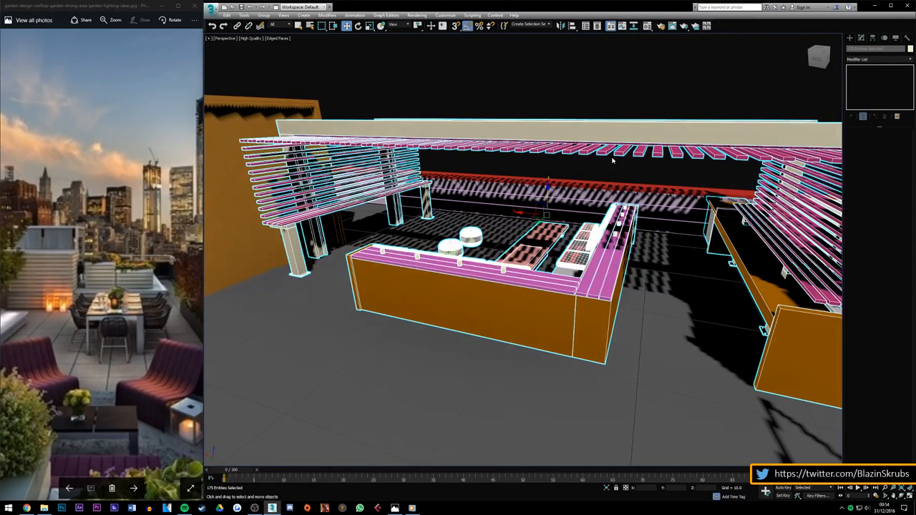
pyautogui.click(241, 7)
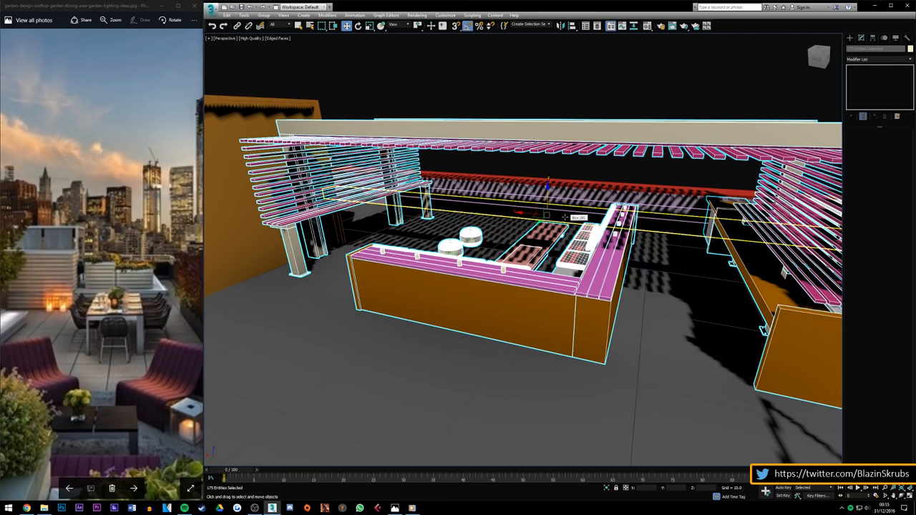
# Step: Switch to the media player, play and skip through the rendered rooftop clip, and return to 3ds Max
pyautogui.click(412, 508)
pyautogui.rightClick(412, 508)
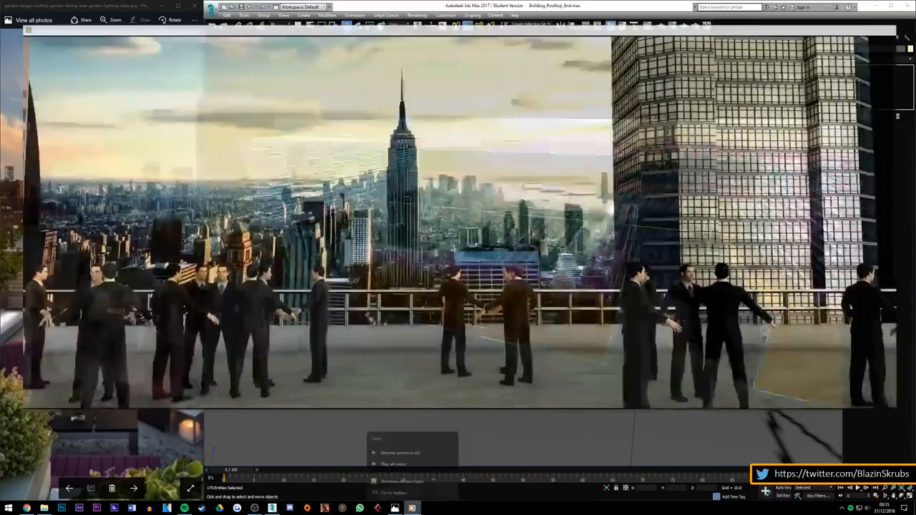
pyautogui.click(106, 383)
pyautogui.click(113, 384)
pyautogui.click(458, 391)
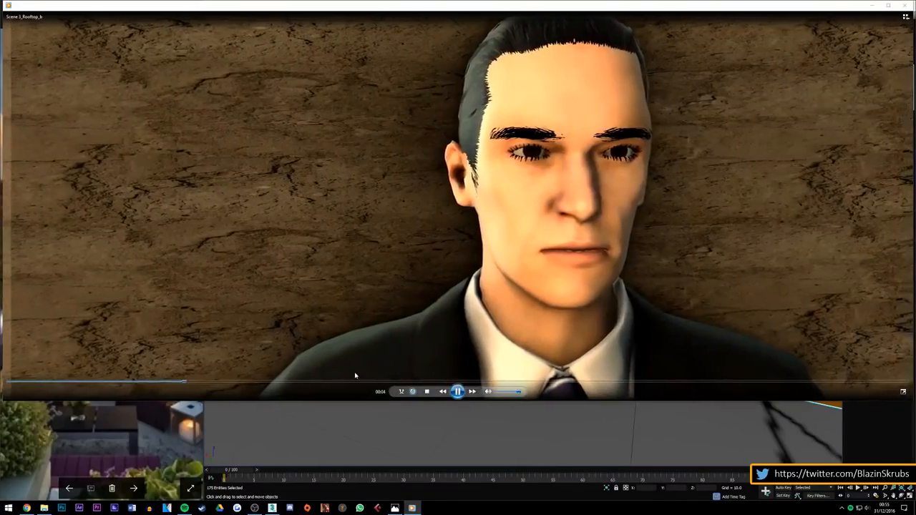
pyautogui.click(379, 381)
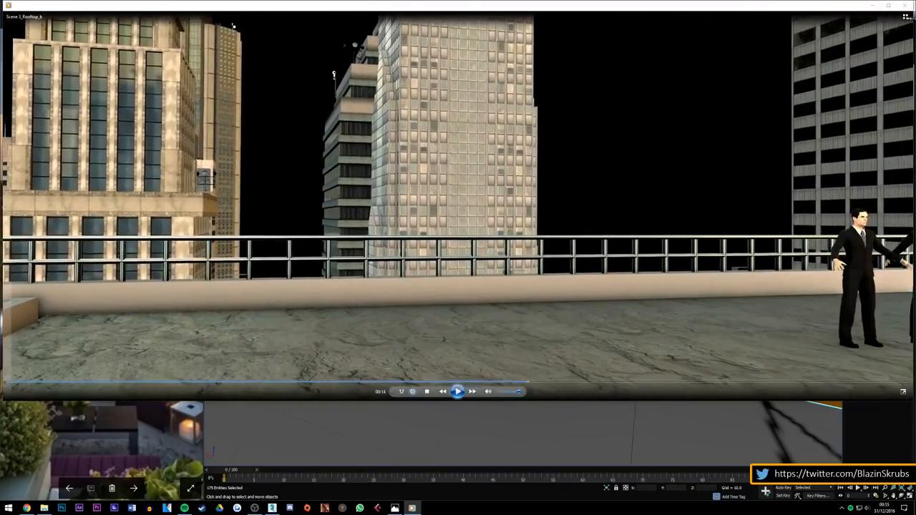
pyautogui.click(873, 6)
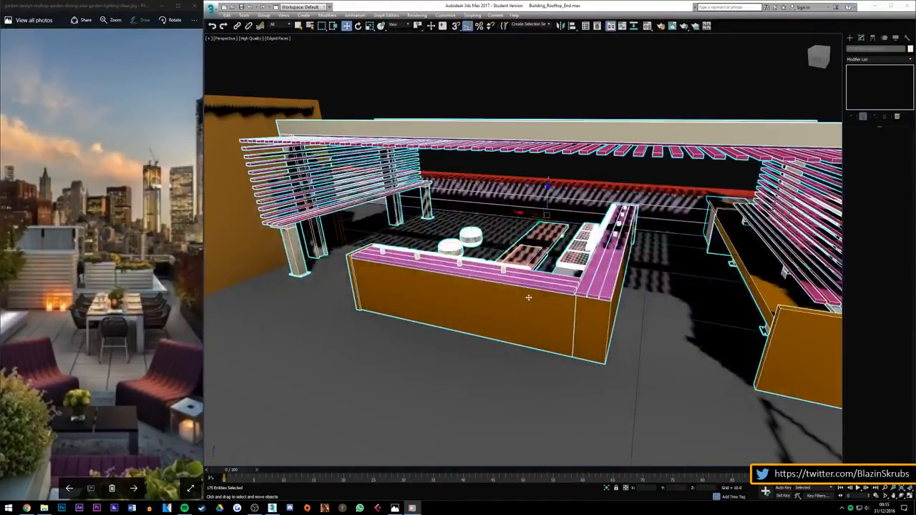
# Step: Examine the long orange counter and pergola slats from low front and corner angles, and check the streaming software
pyautogui.scroll(-4, 529, 298)
pyautogui.scroll(6, 530, 298)
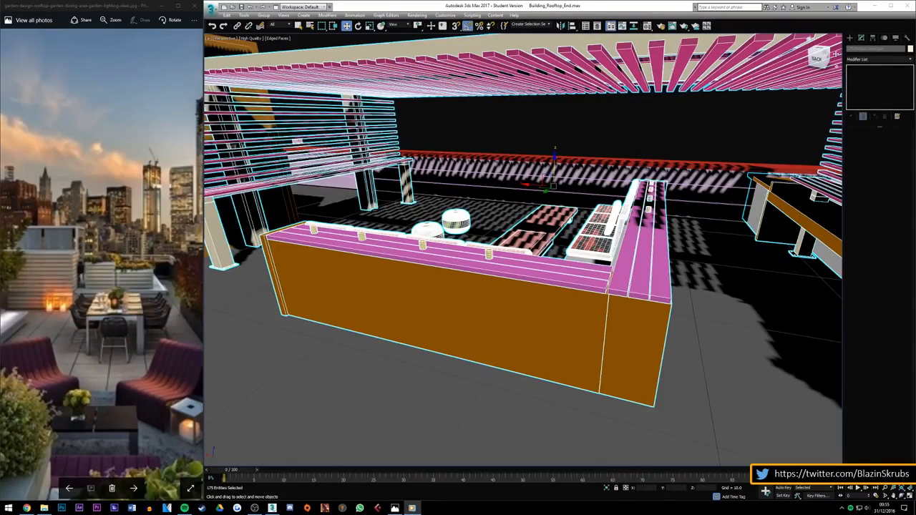
pyautogui.moveTo(820, 57)
pyautogui.mouseDown()
pyautogui.moveTo(853, 57)
pyautogui.moveTo(808, 71)
pyautogui.moveTo(825, 62)
pyautogui.moveTo(803, 62)
pyautogui.mouseUp()
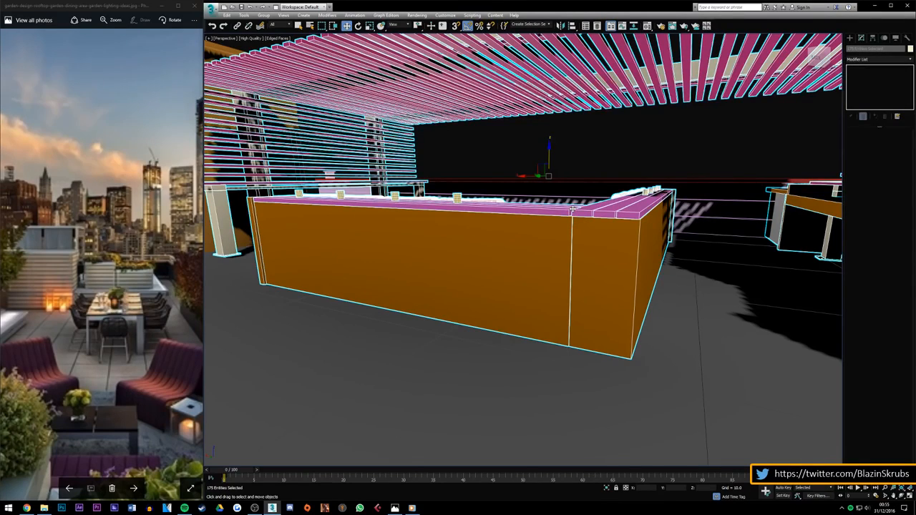
pyautogui.moveTo(819, 57)
pyautogui.mouseDown()
pyautogui.moveTo(852, 62)
pyautogui.moveTo(853, 52)
pyautogui.moveTo(840, 44)
pyautogui.moveTo(812, 58)
pyautogui.moveTo(822, 56)
pyautogui.mouseUp()
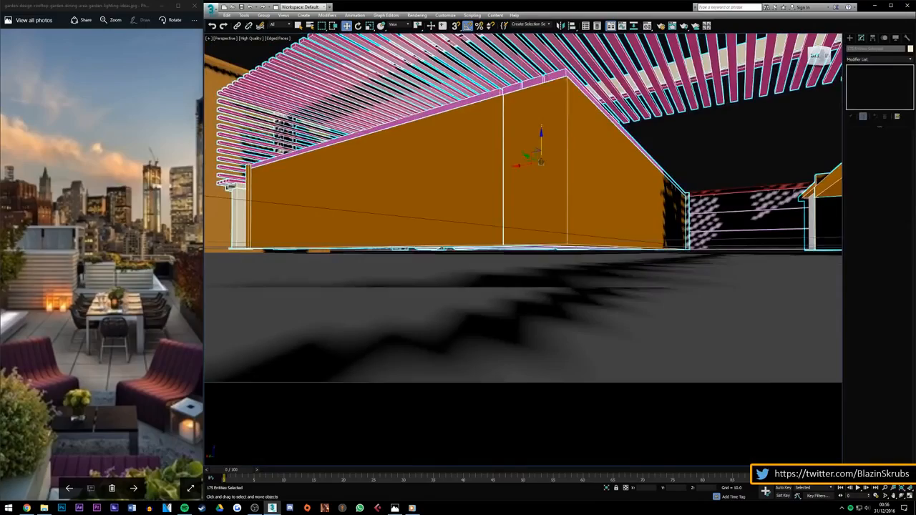
pyautogui.keyDown('alt'); pyautogui.moveTo(523, 243); pyautogui.dragTo(470, 286, button='middle'); pyautogui.keyUp('alt')
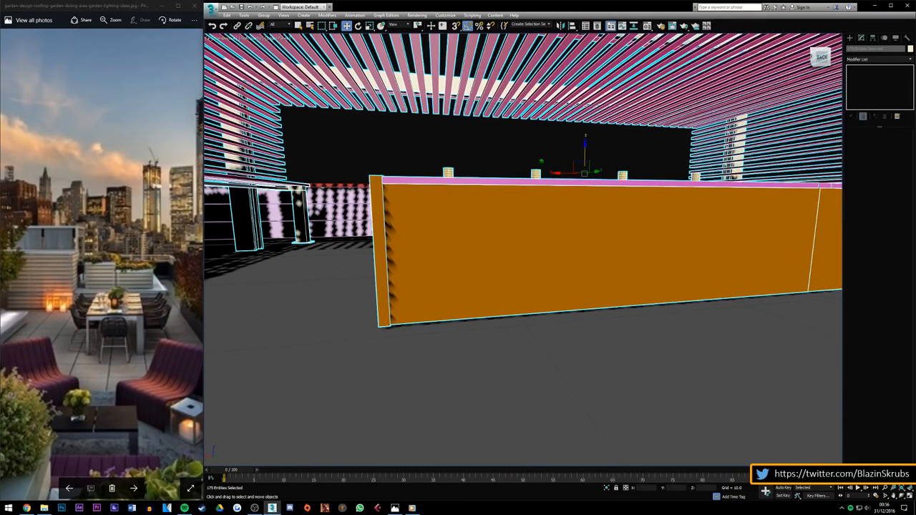
pyautogui.keyDown('alt'); pyautogui.moveTo(470, 287); pyautogui.dragTo(471, 280, button='middle'); pyautogui.keyUp('alt')
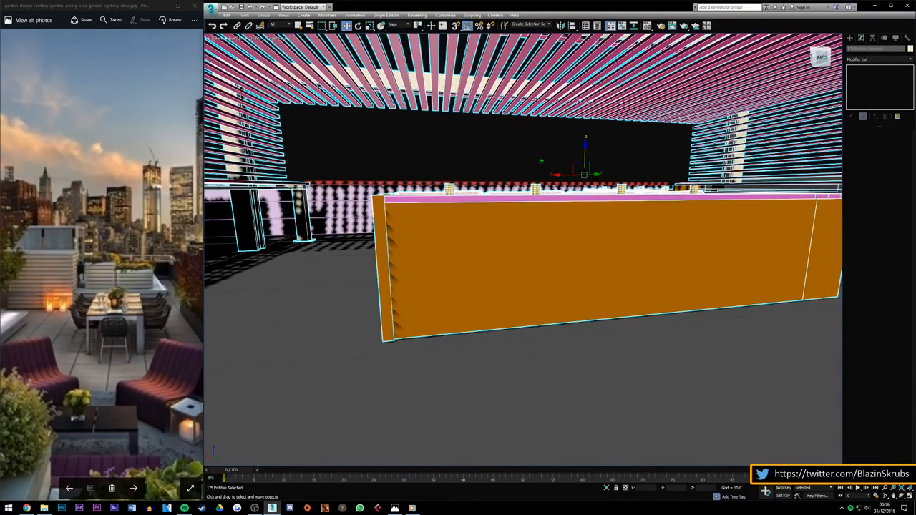
pyautogui.keyDown('alt'); pyautogui.moveTo(542, 236); pyautogui.dragTo(484, 225, button='middle'); pyautogui.keyUp('alt')
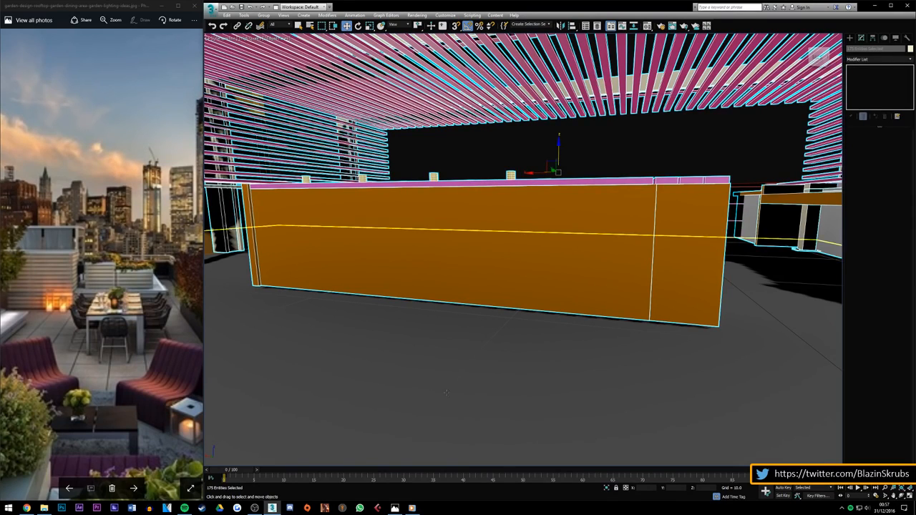
pyautogui.click(255, 505)
pyautogui.click(255, 505)
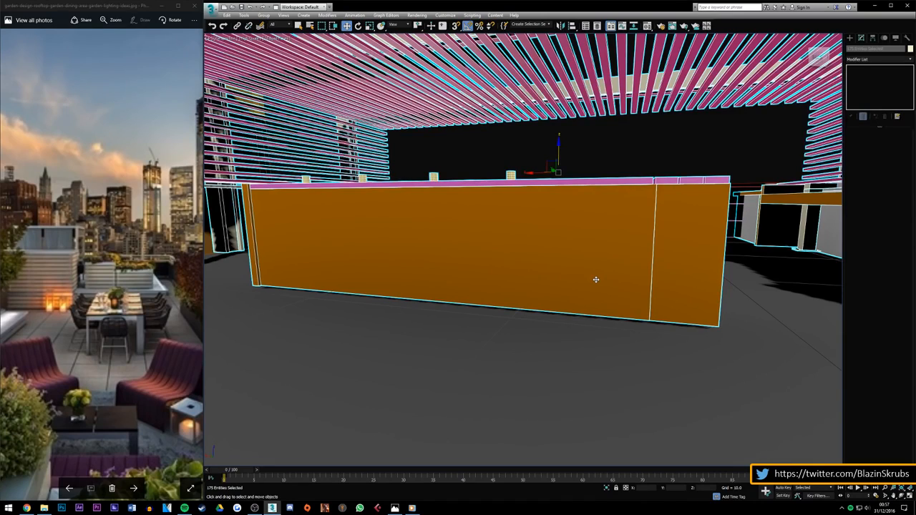
# Step: Turn off the Edged Faces display in the perspective view and clear the selection
pyautogui.scroll(-6, 380, 320)
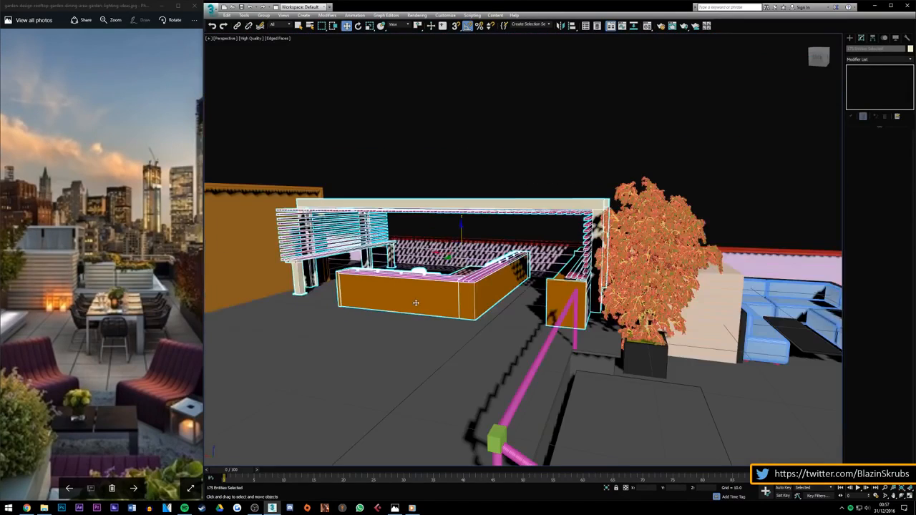
pyautogui.moveTo(818, 57)
pyautogui.mouseDown()
pyautogui.moveTo(836, 352)
pyautogui.moveTo(823, 215)
pyautogui.mouseUp()
pyautogui.click(279, 38)
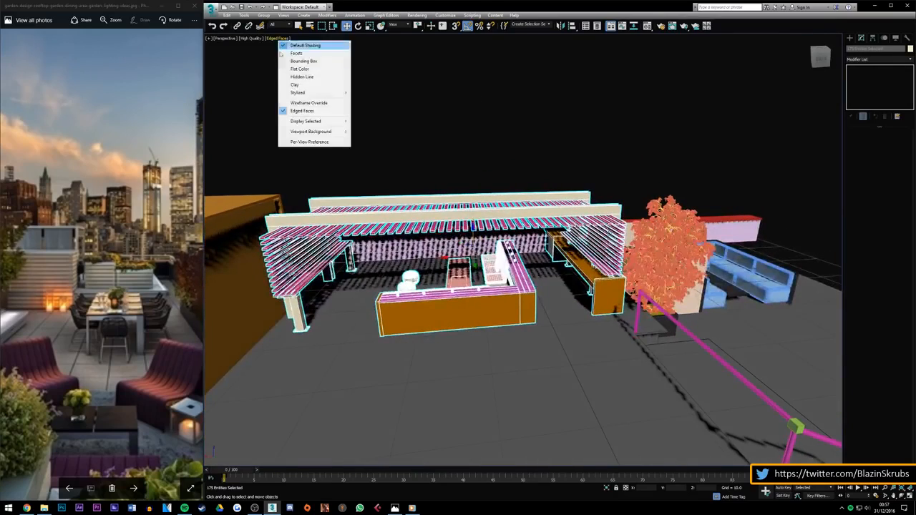
pyautogui.click(302, 112)
pyautogui.click(438, 115)
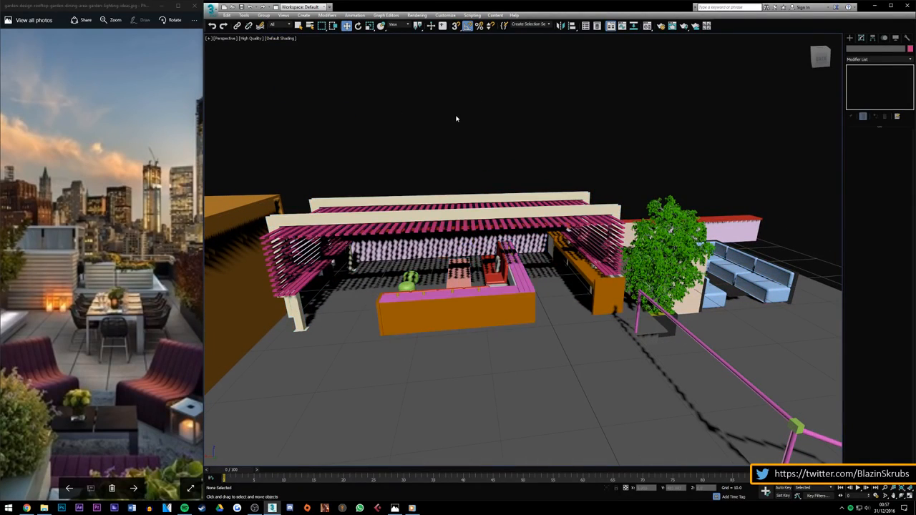
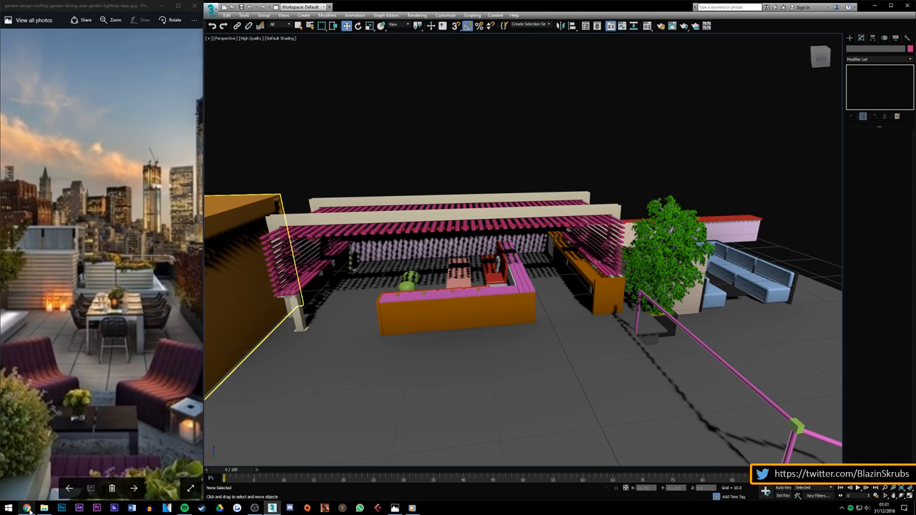
# Step: Switch to the YouTube Live Dashboard in the browser and read through the live chat messages
pyautogui.moveTo(27, 508)
pyautogui.click(38, 478)
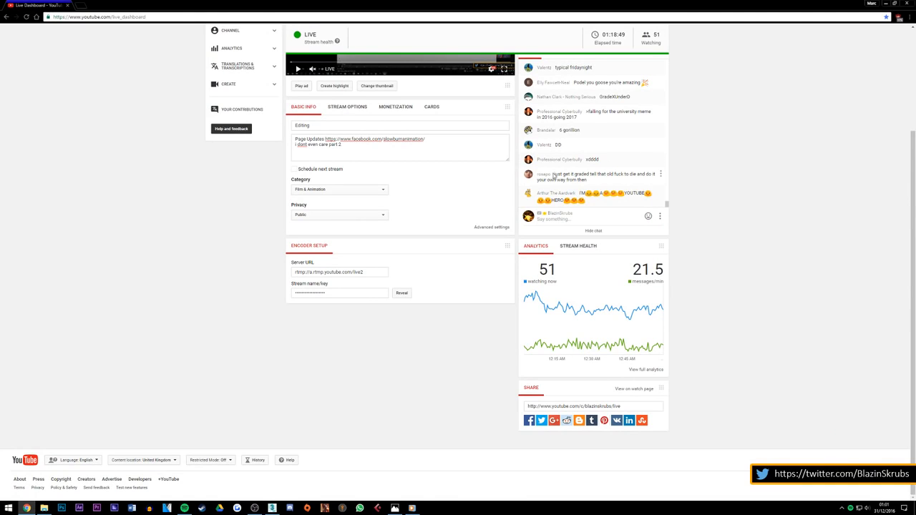
pyautogui.moveTo(548, 178)
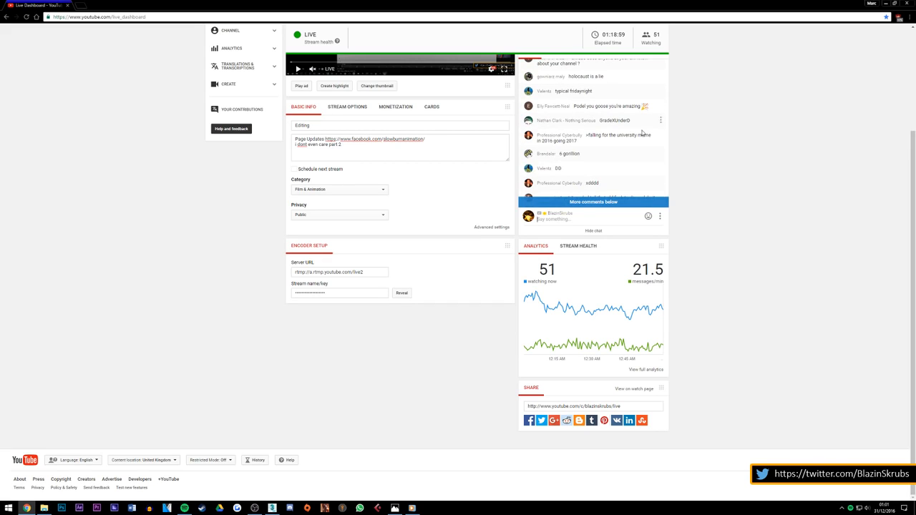
pyautogui.scroll(-3, 622, 136)
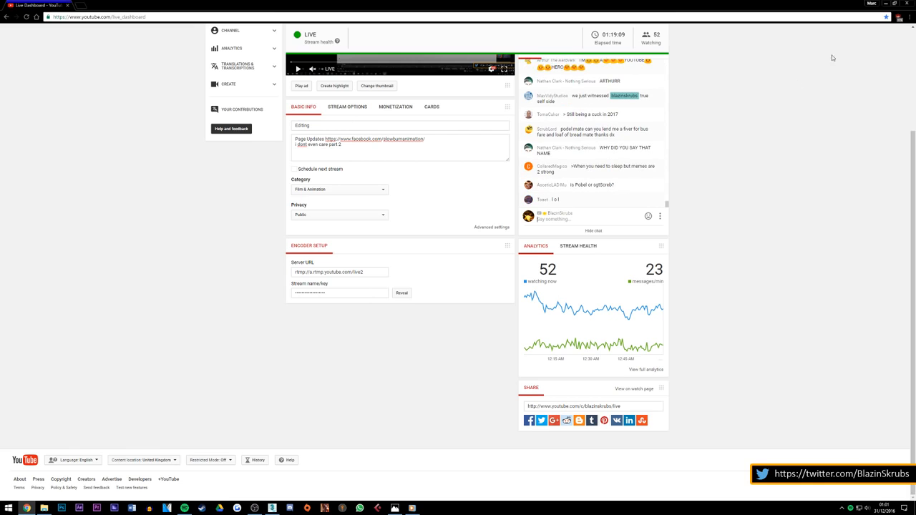
# Step: Return to 3ds Max and examine the pink top planks where they meet at the orange counter's corner
pyautogui.click(890, 7)
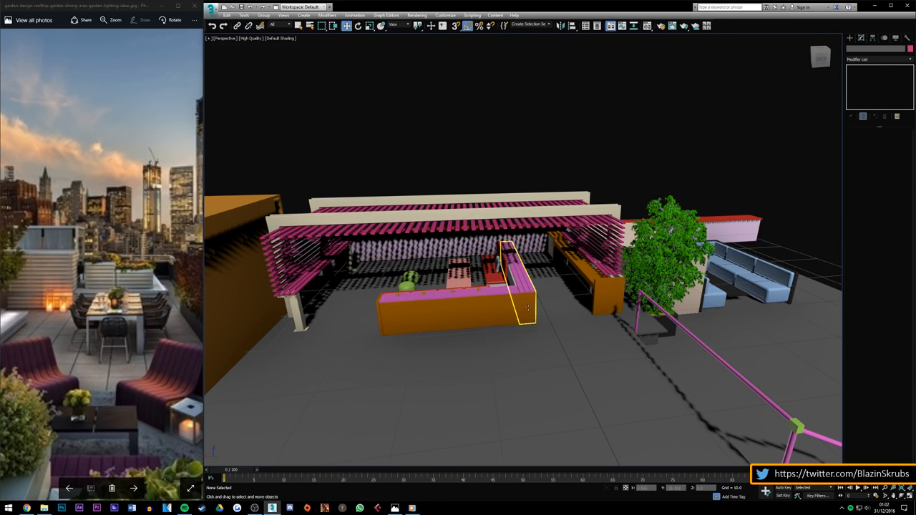
pyautogui.scroll(5, 507, 330)
pyautogui.scroll(3, 529, 307)
pyautogui.scroll(1, 503, 249)
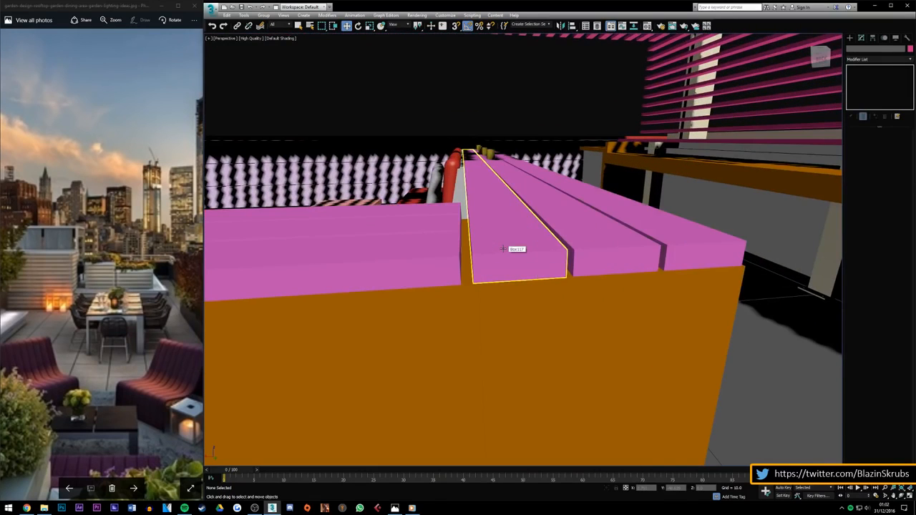
pyautogui.scroll(-2, 482, 269)
pyautogui.scroll(1, 549, 247)
pyautogui.scroll(2, 549, 246)
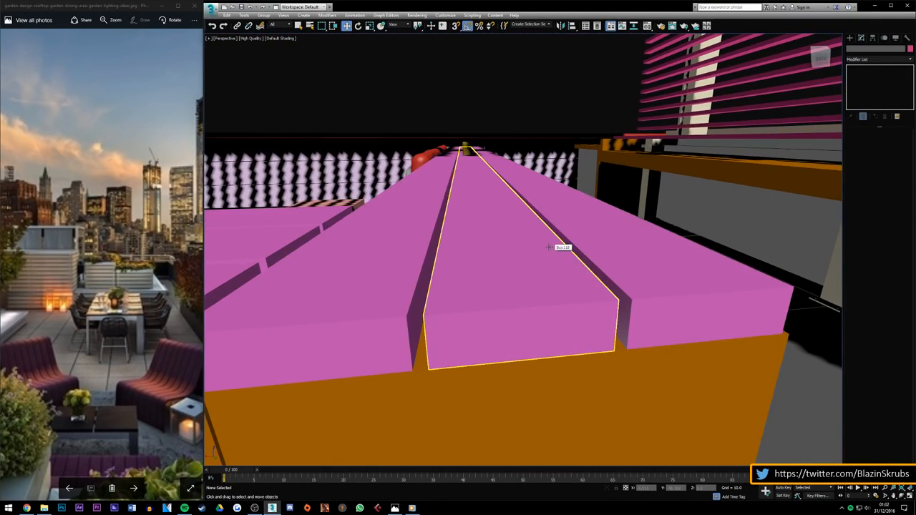
pyautogui.scroll(-5, 450, 275)
pyautogui.scroll(3, 450, 275)
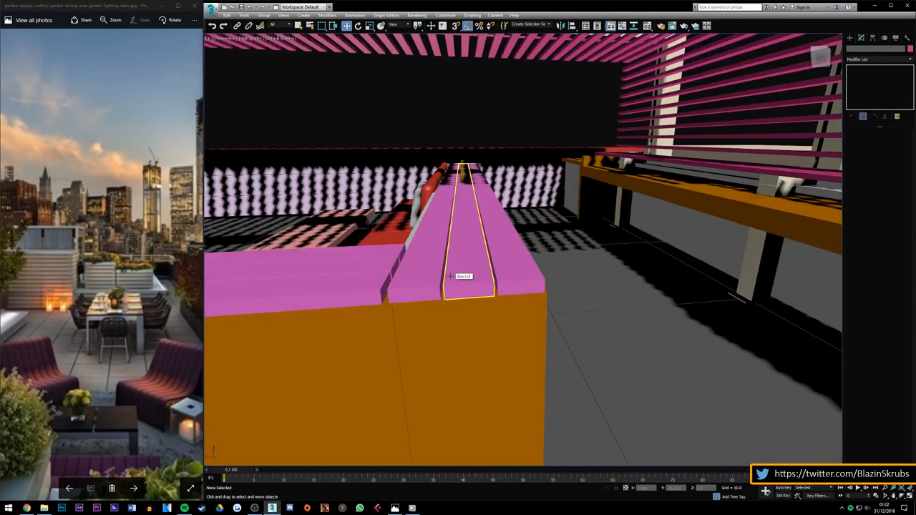
pyautogui.scroll(1, 450, 275)
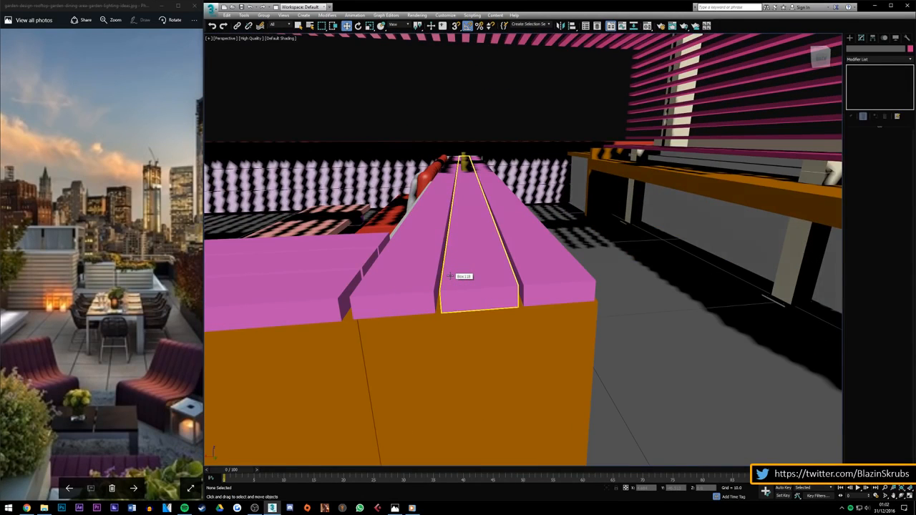
pyautogui.moveTo(820, 59)
pyautogui.mouseDown()
pyautogui.moveTo(777, 79)
pyautogui.moveTo(796, 84)
pyautogui.moveTo(818, 60)
pyautogui.mouseUp()
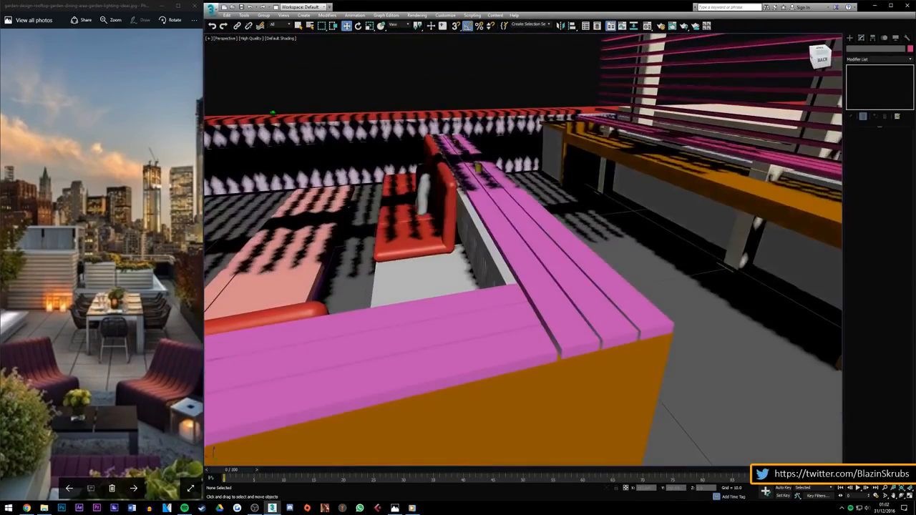
# Step: Inspect the thin box panels capping both open ends of the L-shaped counter by selecting each in turn
pyautogui.scroll(-5, 597, 238)
pyautogui.scroll(6, 414, 291)
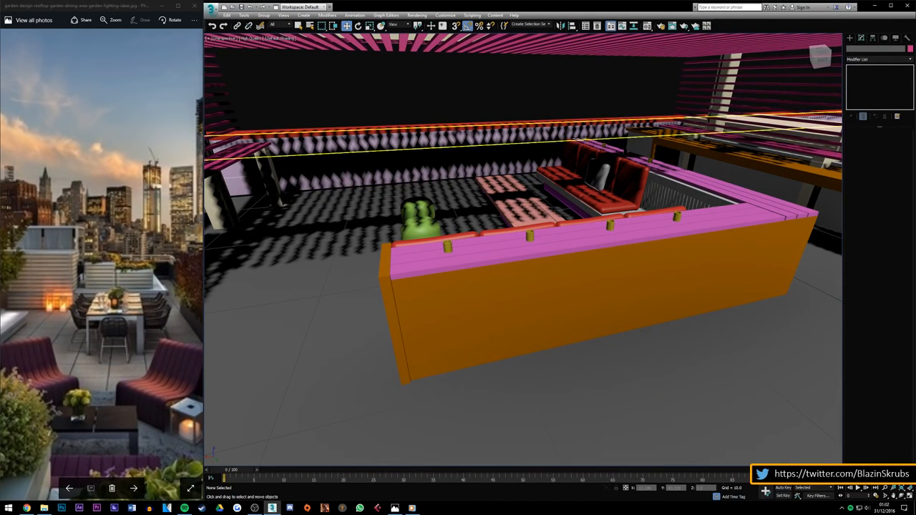
pyautogui.click(384, 269)
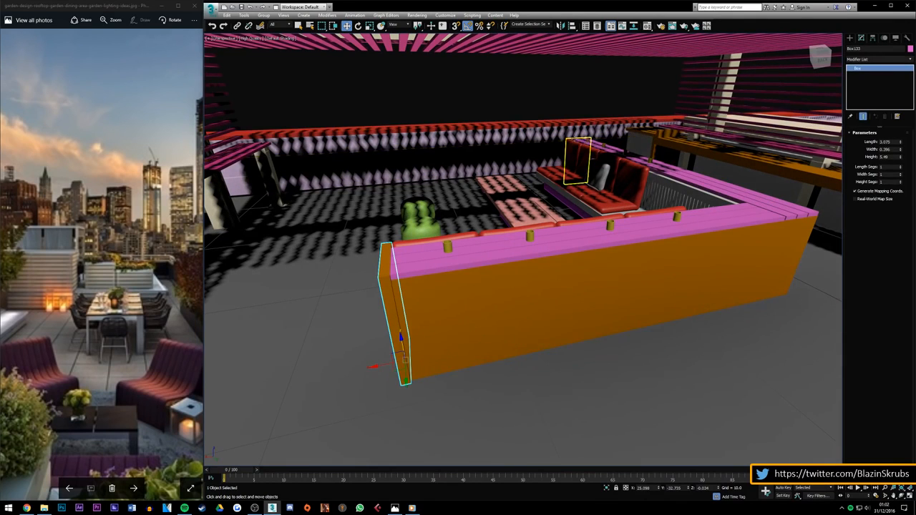
pyautogui.click(576, 141)
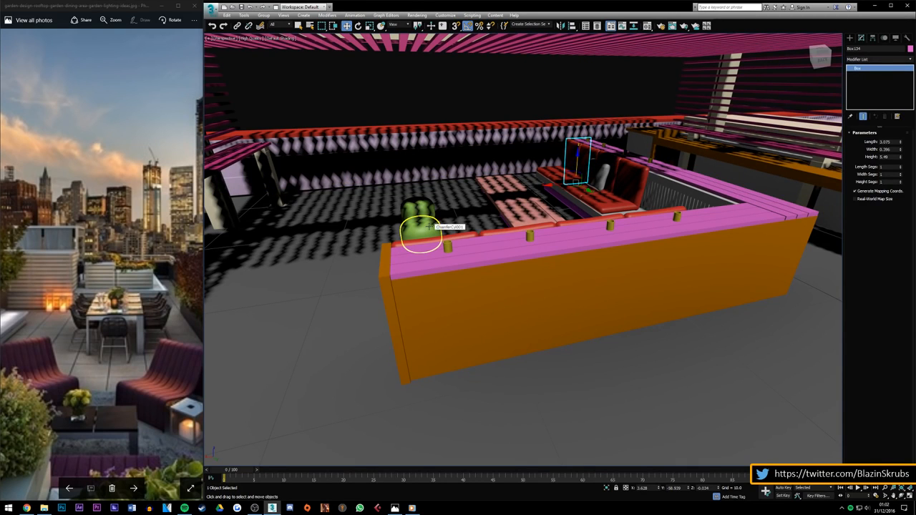
# Step: Examine the seating area under the pergola, including the green seats, pink table, red benches and surrounding counter, from several angles
pyautogui.scroll(-5, 427, 227)
pyautogui.scroll(10, 428, 226)
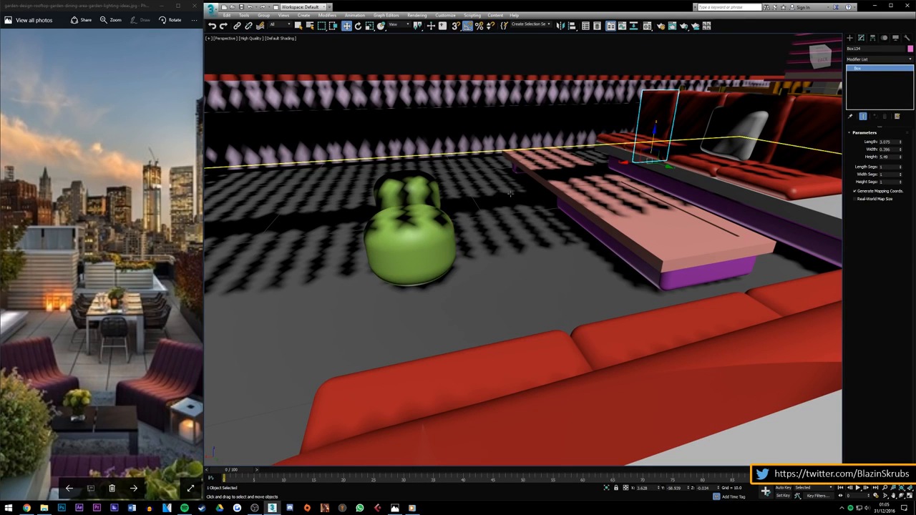
pyautogui.scroll(-6, 555, 239)
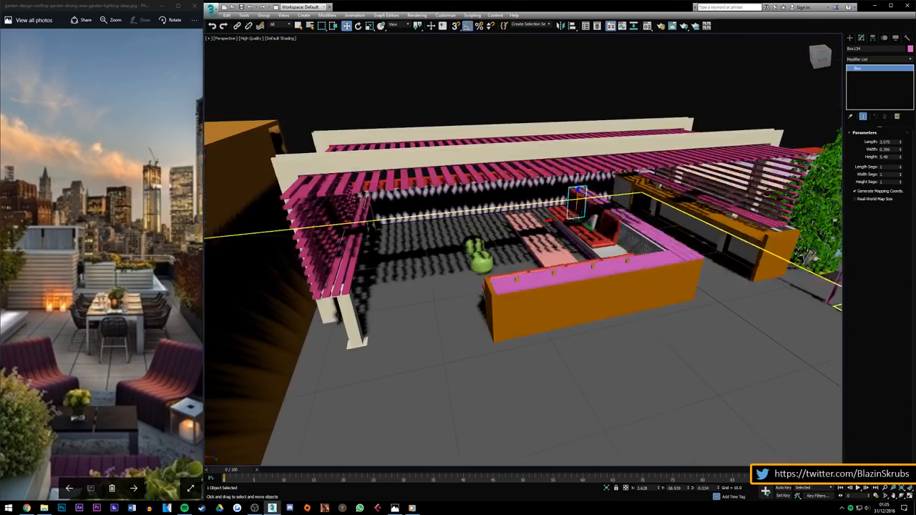
pyautogui.scroll(3, 560, 238)
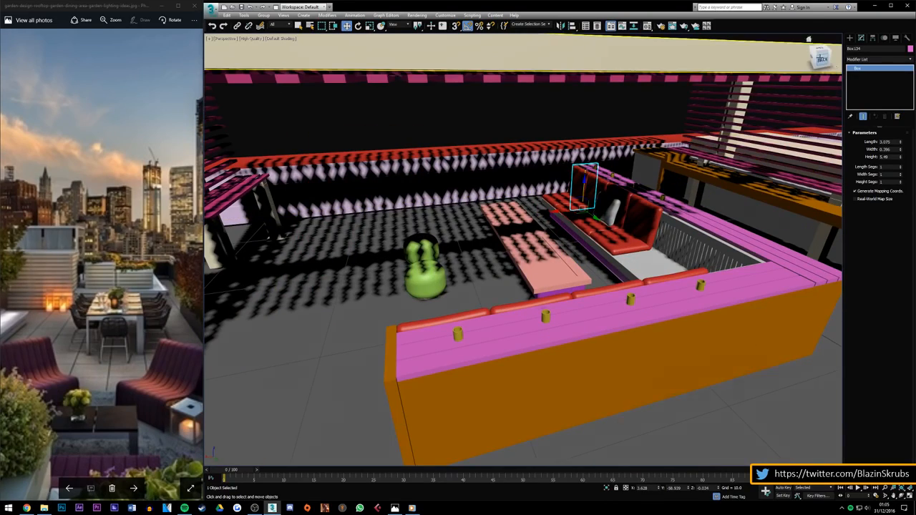
pyautogui.moveTo(822, 59); pyautogui.dragTo(793, 74)
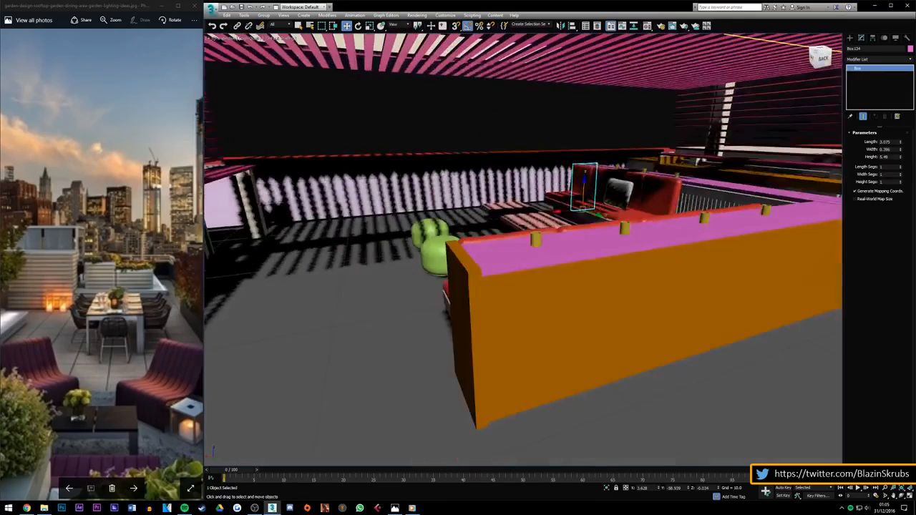
pyautogui.keyDown('alt'); pyautogui.moveTo(616, 236); pyautogui.dragTo(526, 265, button='middle'); pyautogui.keyUp('alt')
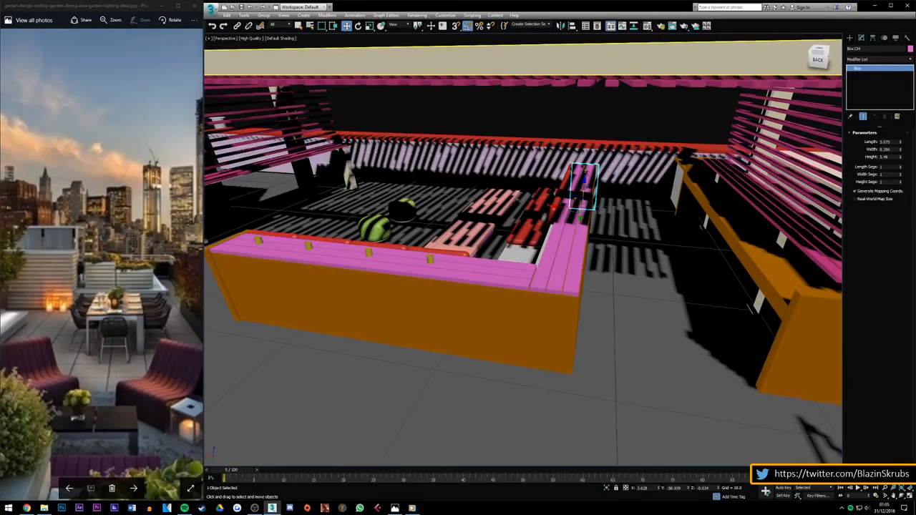
pyautogui.keyDown('alt'); pyautogui.moveTo(615, 286); pyautogui.dragTo(687, 266, button='middle'); pyautogui.keyUp('alt')
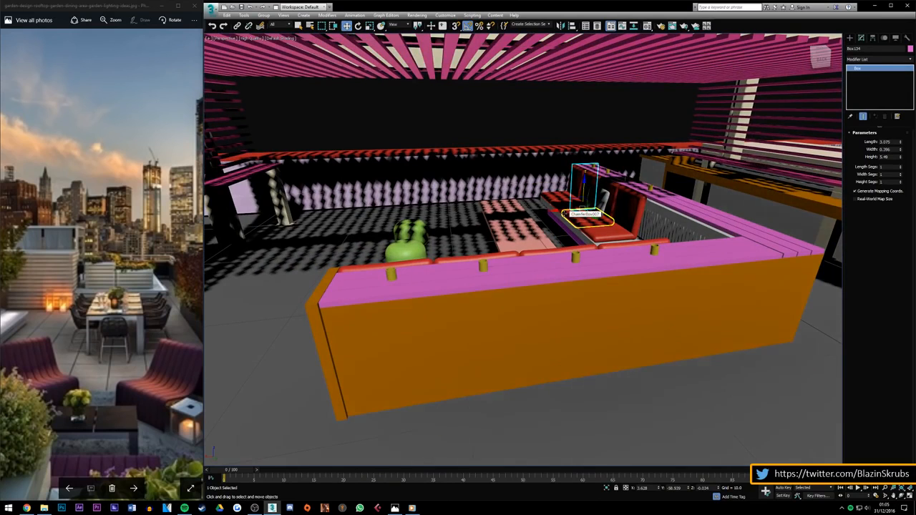
pyautogui.scroll(-6, 567, 214)
pyautogui.scroll(3, 578, 214)
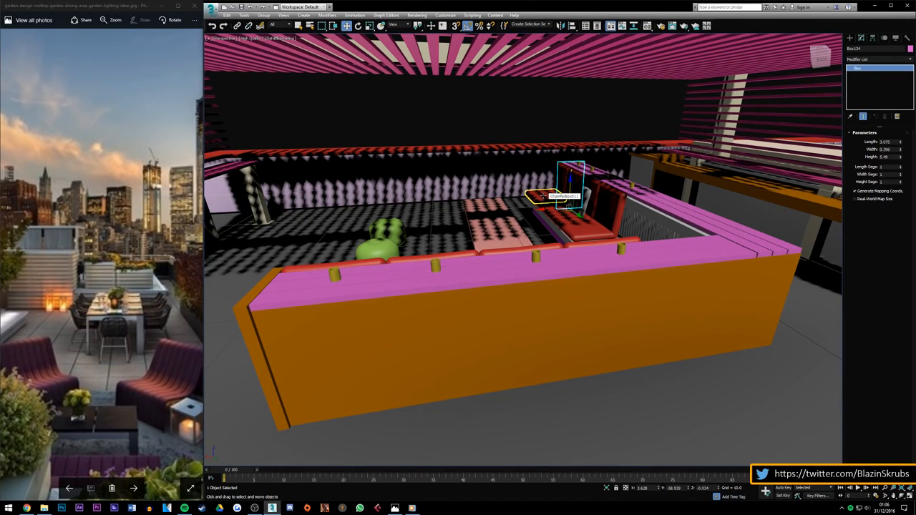
pyautogui.scroll(-5, 544, 198)
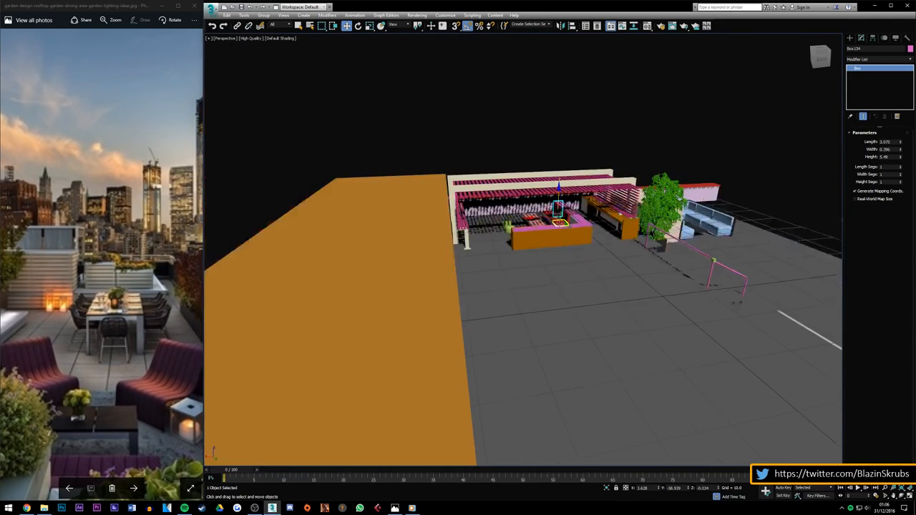
pyautogui.scroll(5, 564, 217)
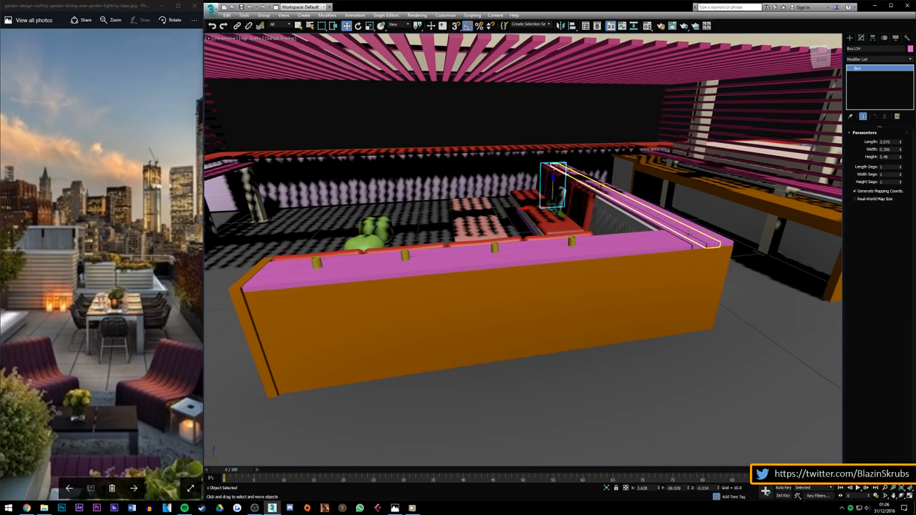
pyautogui.scroll(3, 644, 240)
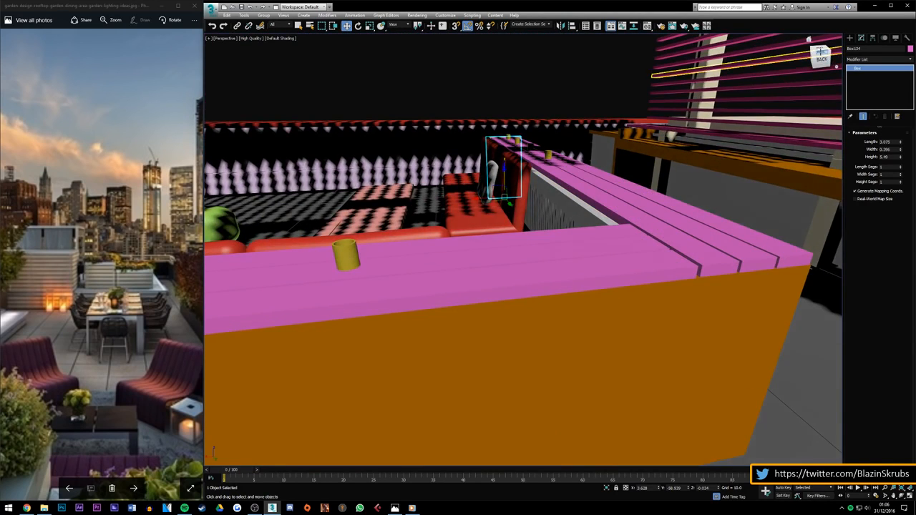
# Step: Clear the selection and examine the counter's grey end panel and adjoining red bench from behind the back wall
pyautogui.moveTo(822, 54); pyautogui.dragTo(759, 115)
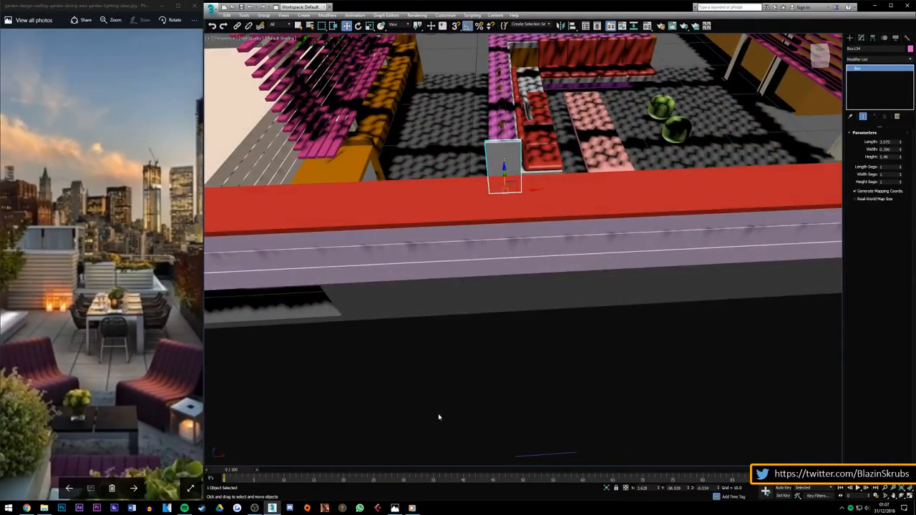
pyautogui.moveTo(449, 414); pyautogui.dragTo(614, 469)
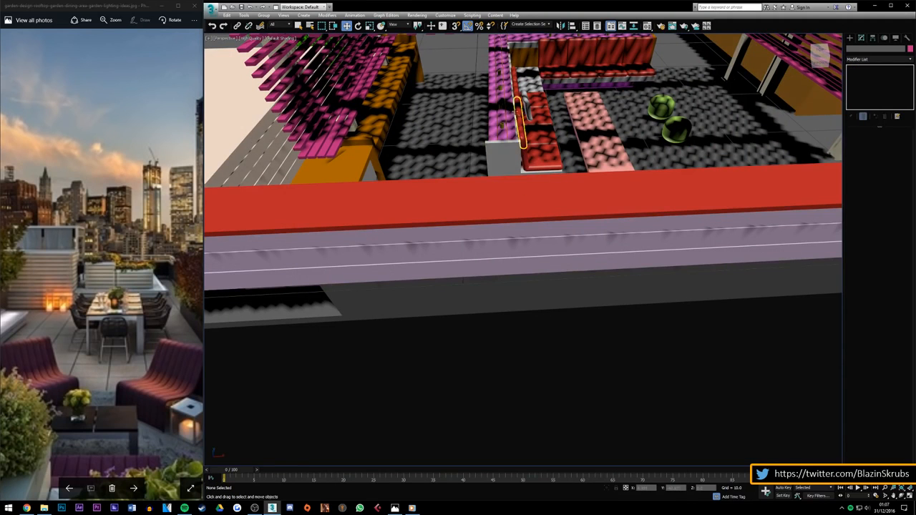
pyautogui.scroll(5, 509, 106)
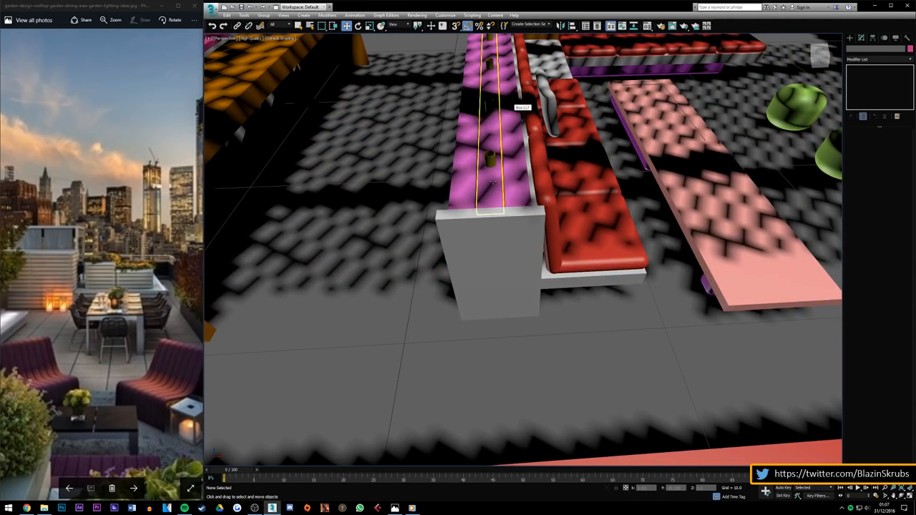
pyautogui.scroll(-3, 500, 143)
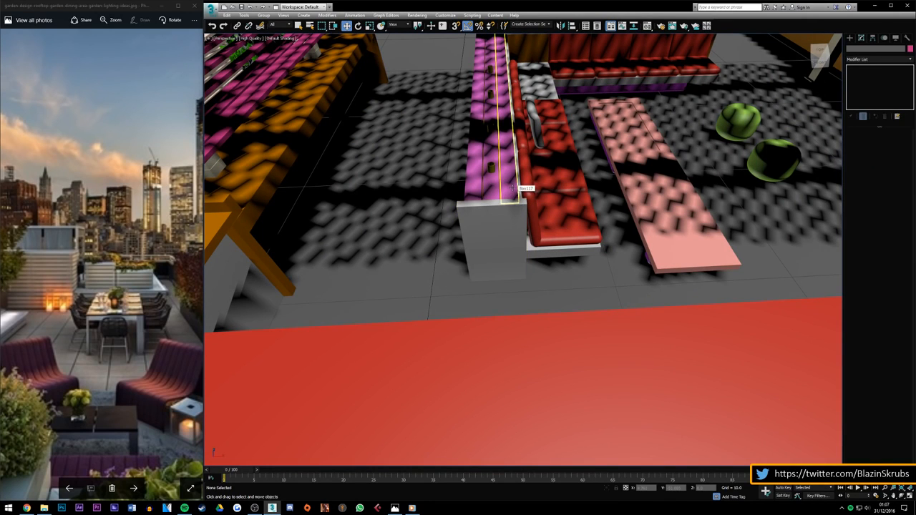
pyautogui.scroll(-5, 516, 187)
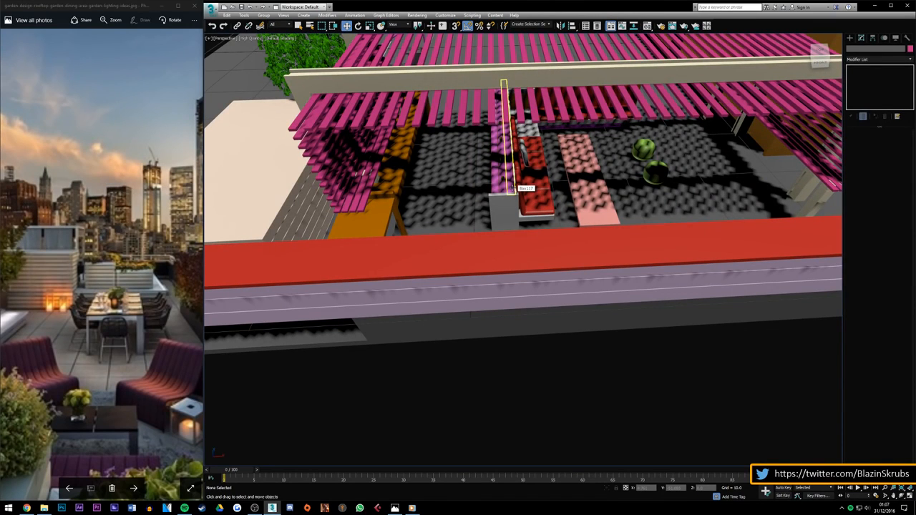
pyautogui.scroll(4, 516, 187)
pyautogui.scroll(2, 512, 188)
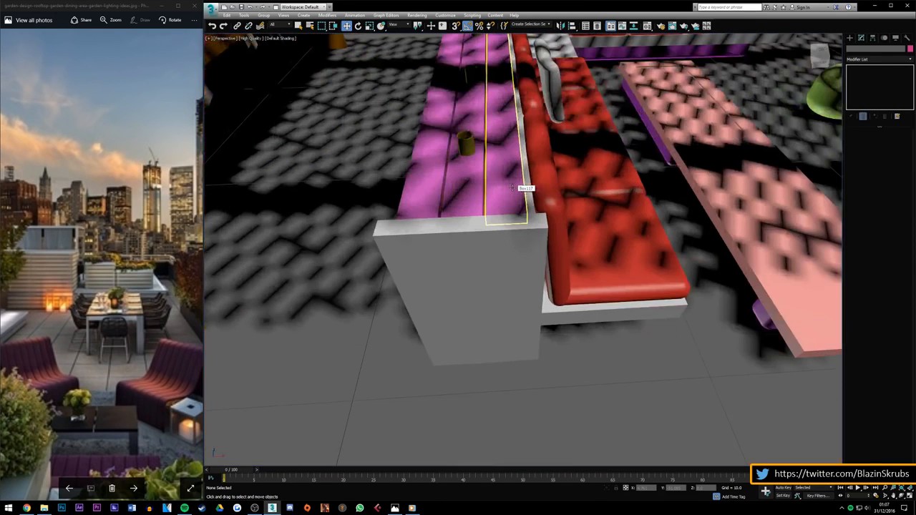
pyautogui.scroll(-3, 508, 226)
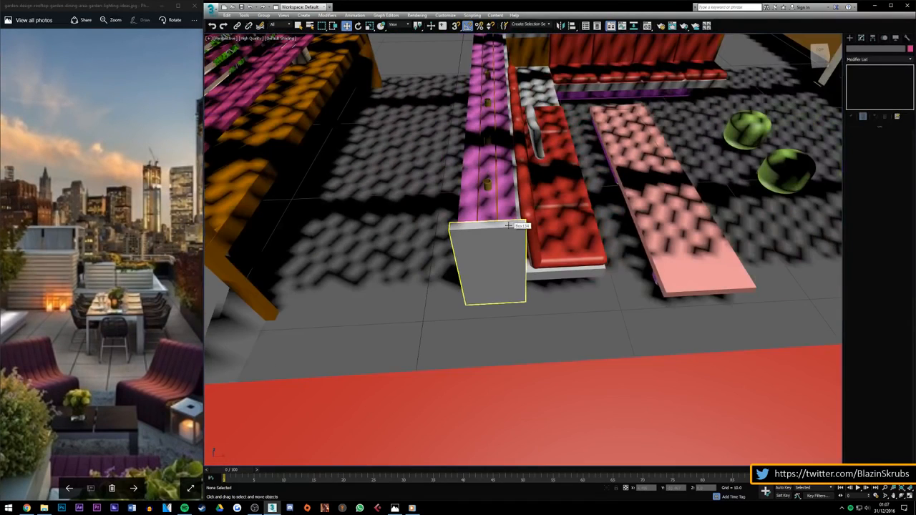
pyautogui.scroll(3, 521, 136)
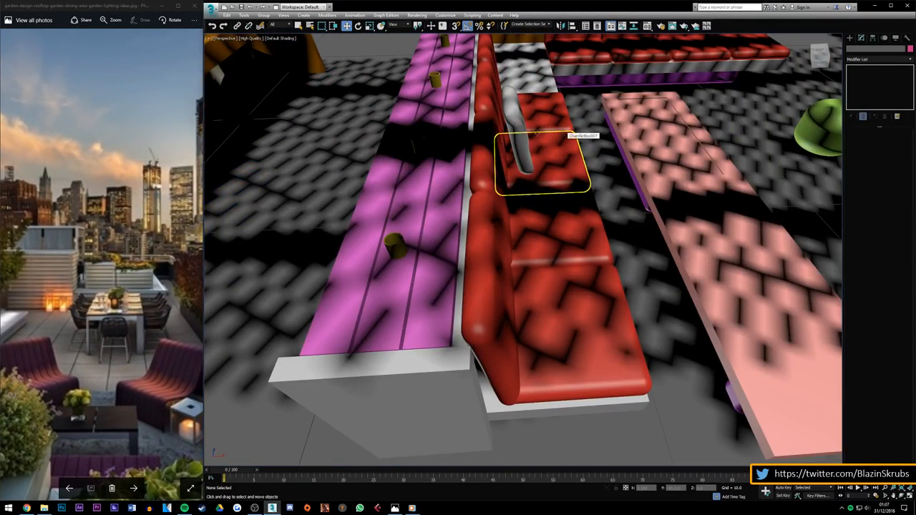
# Step: Move the grey cushion on the red bench slightly along X, closer to the backrest
pyautogui.click(521, 136)
pyautogui.scroll(3, 521, 136)
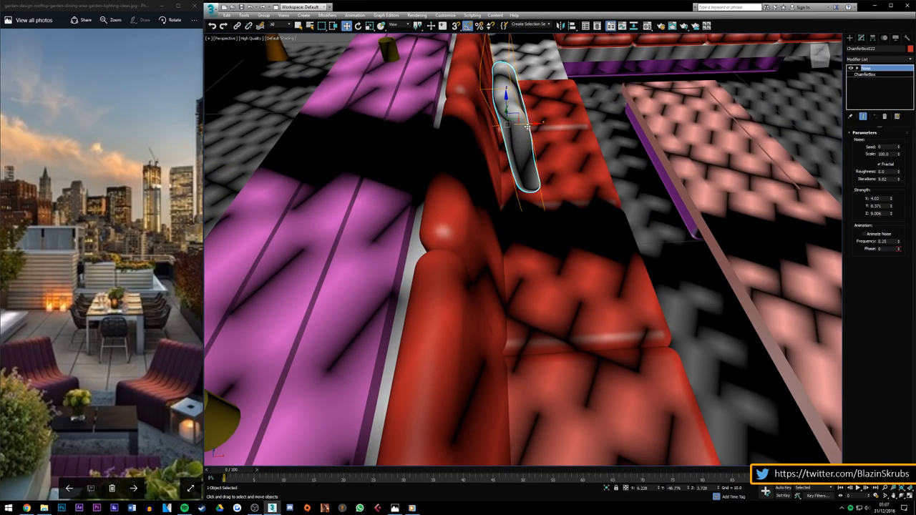
pyautogui.moveTo(518, 127); pyautogui.dragTo(512, 128)
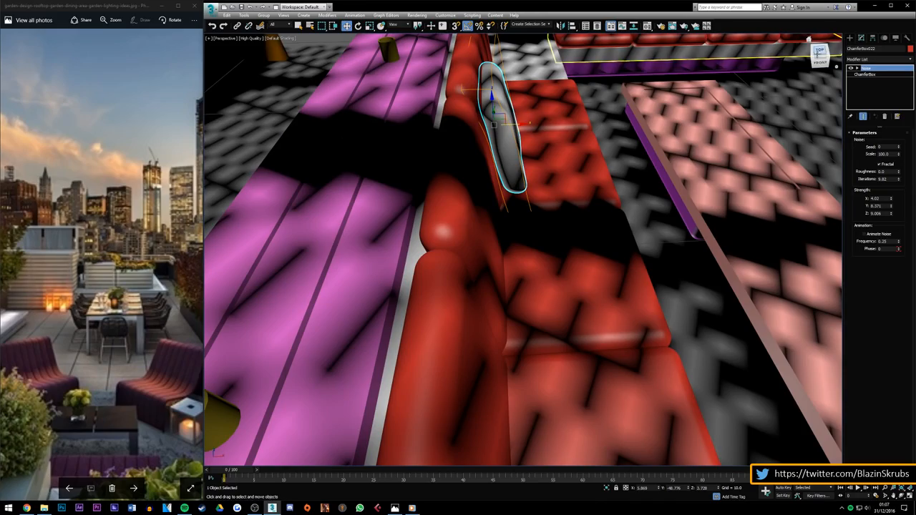
# Step: Check the grey cushion's placement against the backrest from bench level and from over the counter
pyautogui.keyDown('alt'); pyautogui.moveTo(514, 128); pyautogui.dragTo(573, 117, button='middle'); pyautogui.keyUp('alt')
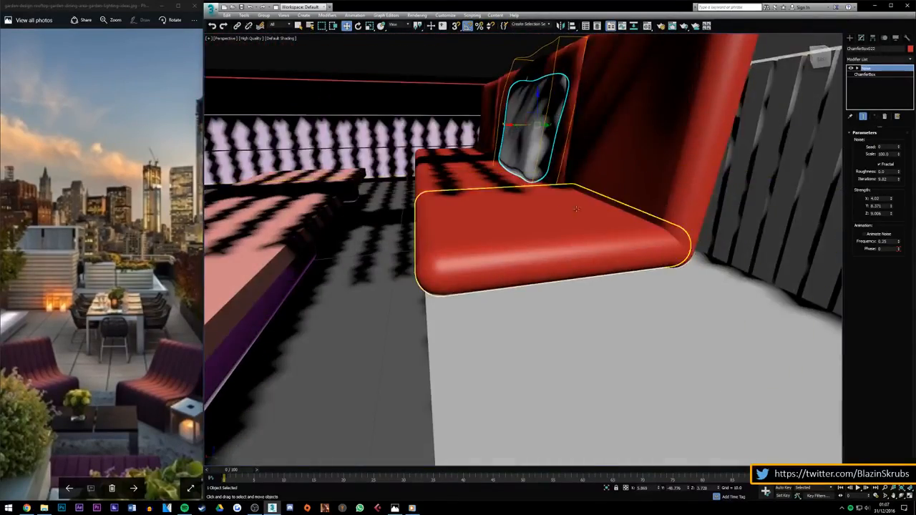
pyautogui.keyDown('alt'); pyautogui.moveTo(576, 208); pyautogui.dragTo(573, 213, button='middle'); pyautogui.keyUp('alt')
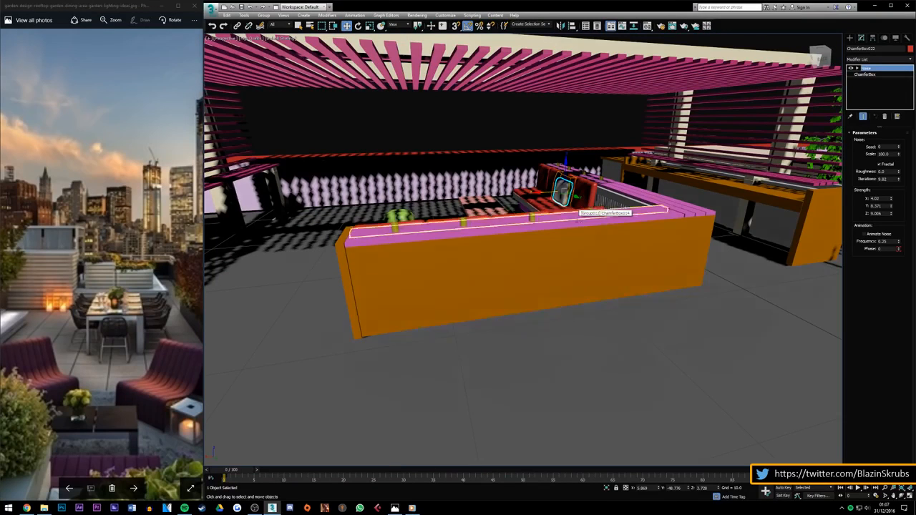
pyautogui.scroll(3, 685, 204)
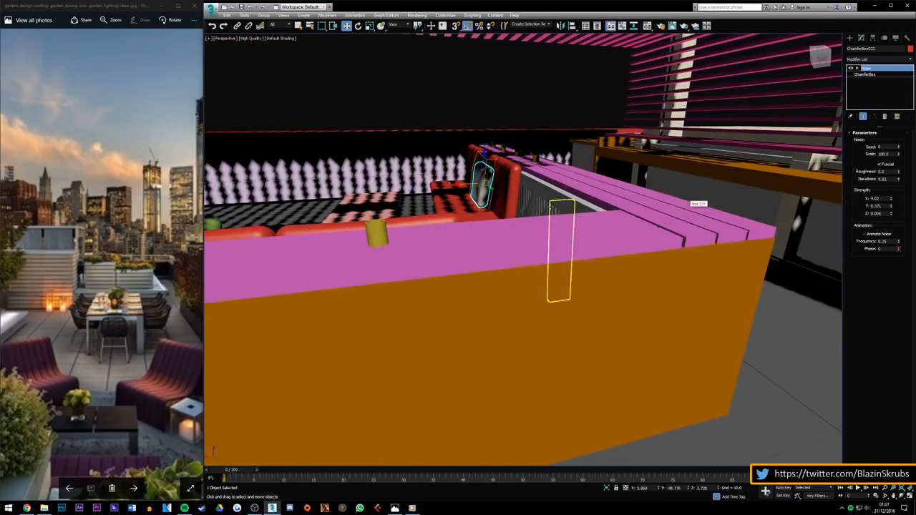
pyautogui.scroll(3, 551, 207)
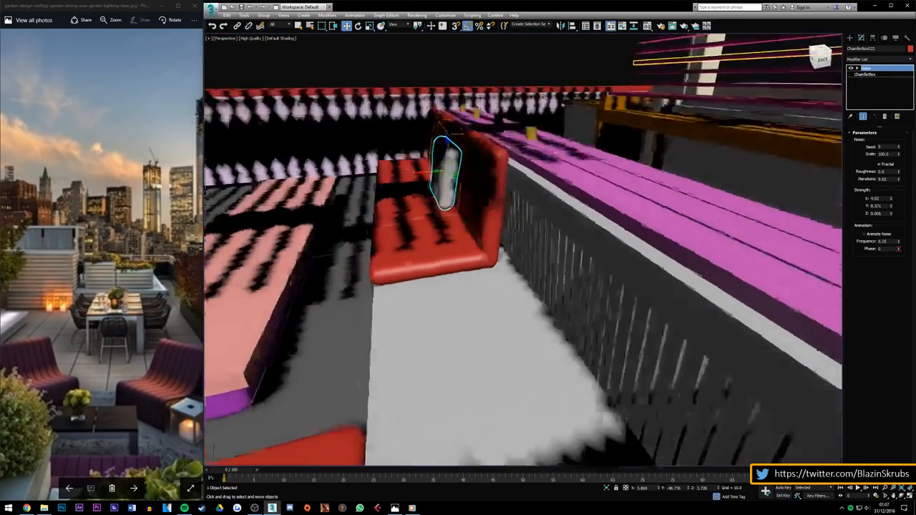
pyautogui.keyDown('alt'); pyautogui.moveTo(408, 195); pyautogui.dragTo(351, 194, button='middle'); pyautogui.keyUp('alt')
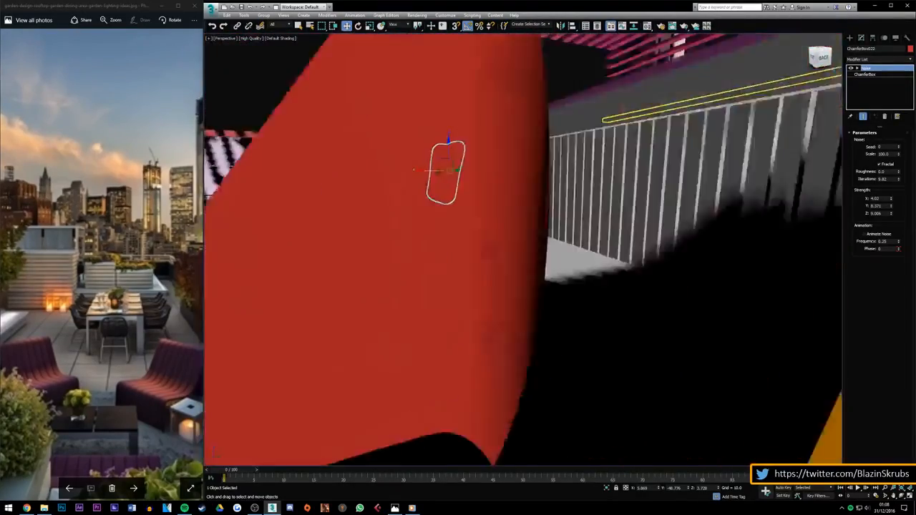
pyautogui.scroll(-5, 543, 286)
pyautogui.scroll(-3, 544, 287)
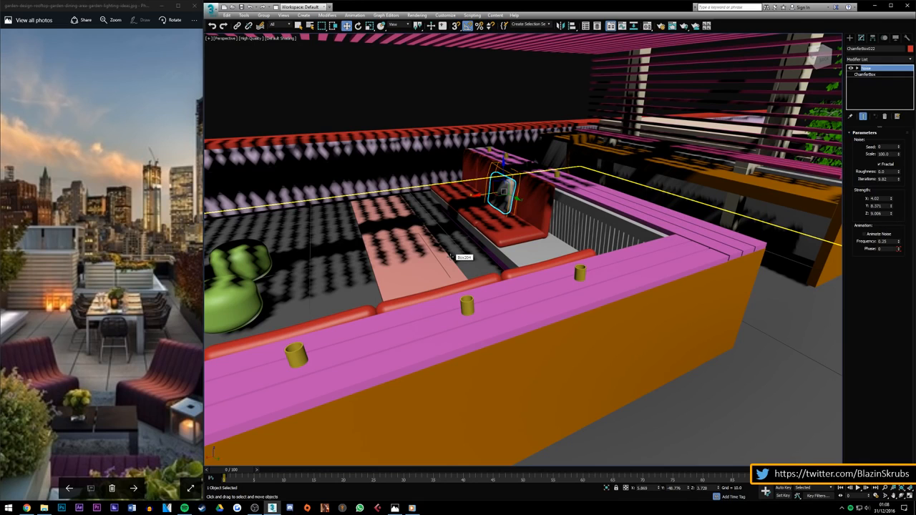
# Step: Examine the rooftop scene as a whole from a distance and the counter and pergola from a low angle
pyautogui.scroll(-10, 451, 256)
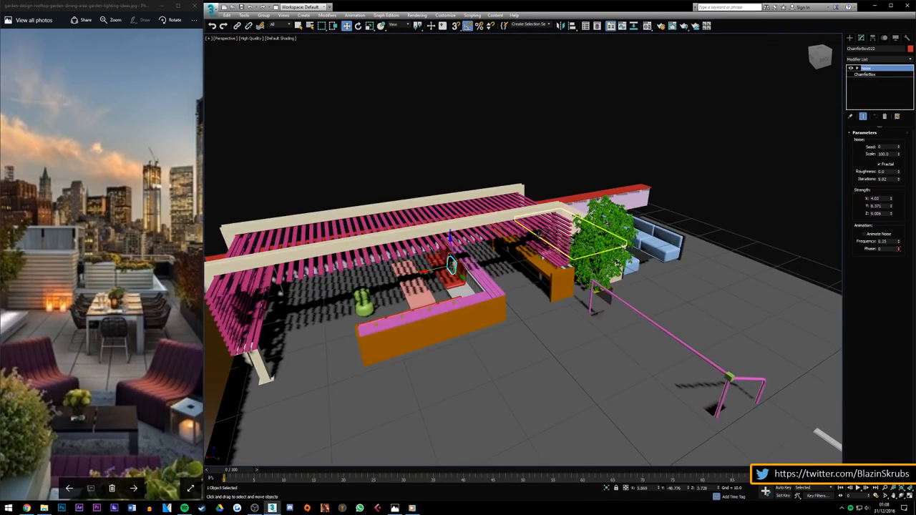
pyautogui.scroll(-3, 538, 234)
pyautogui.scroll(6, 491, 269)
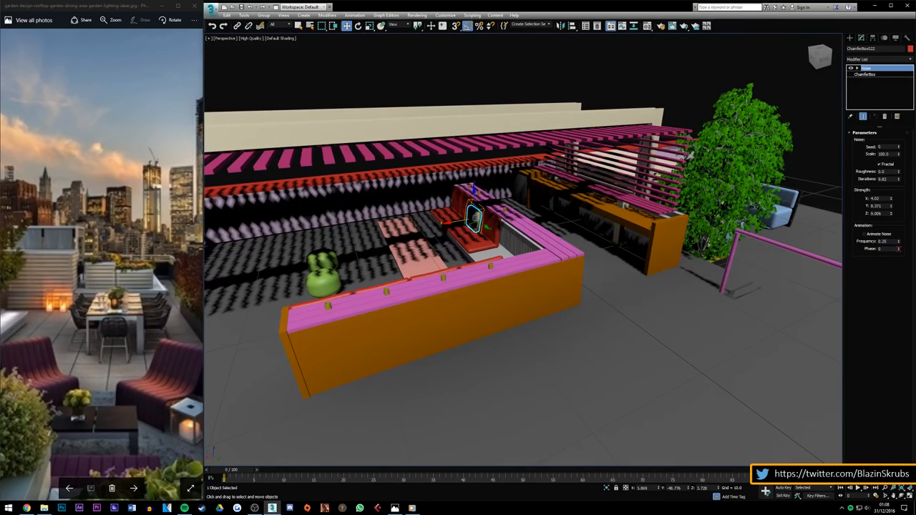
pyautogui.click(822, 57)
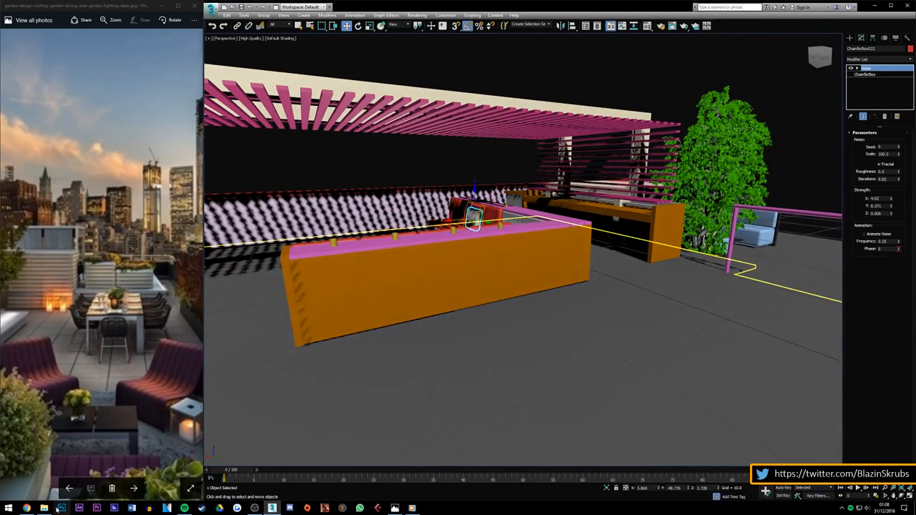
# Step: Switch to File Explorer and open the PNG Renders folder inside the Dissertation folder
pyautogui.click(45, 508)
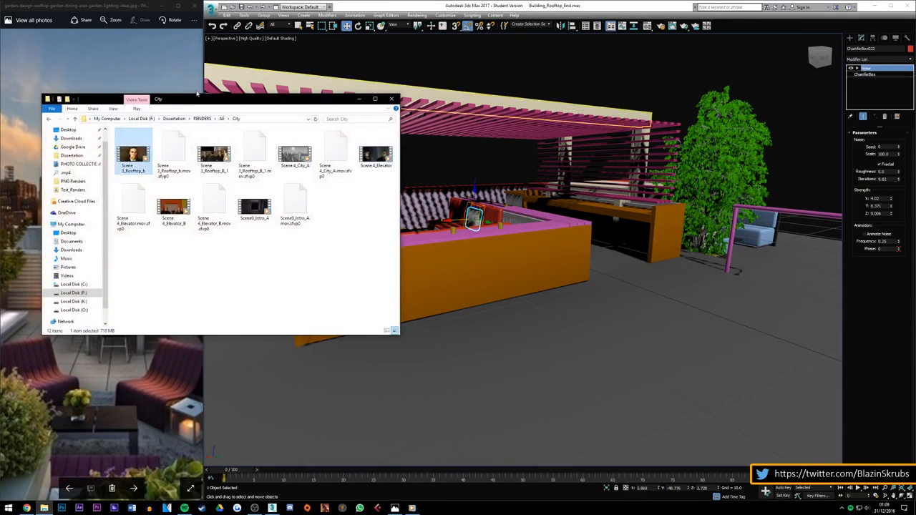
pyautogui.click(173, 118)
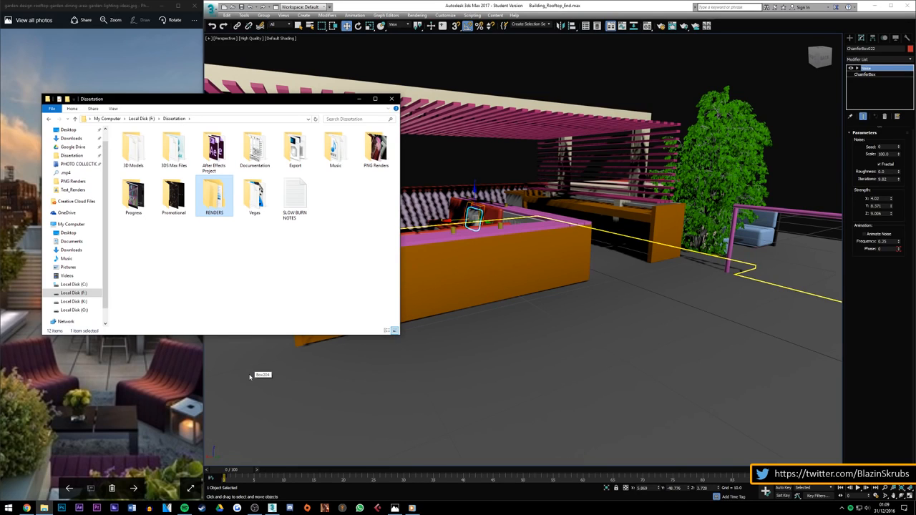
pyautogui.doubleClick(376, 149)
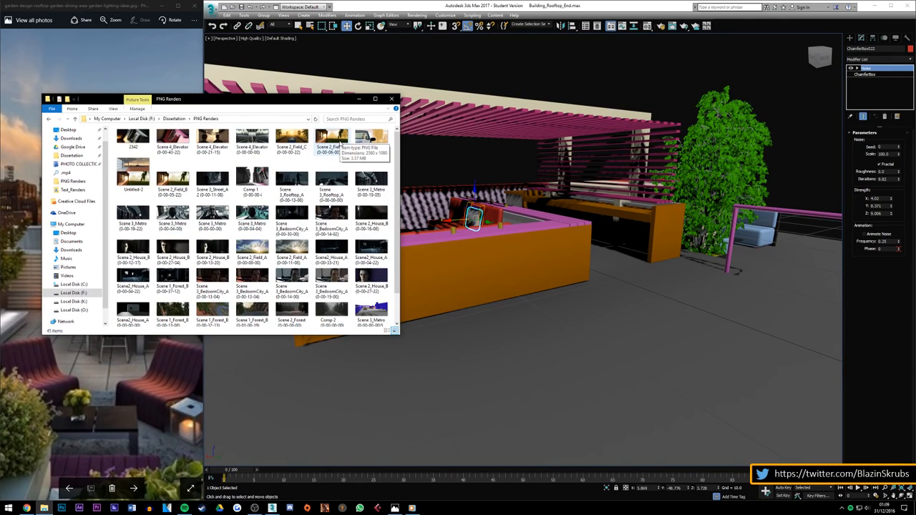
# Step: View the renders Scene 2_Field_B (0-00-06-00) and Scene 2_Field_C (0-00-00-22) one after the other, closing each
pyautogui.doubleClick(332, 143)
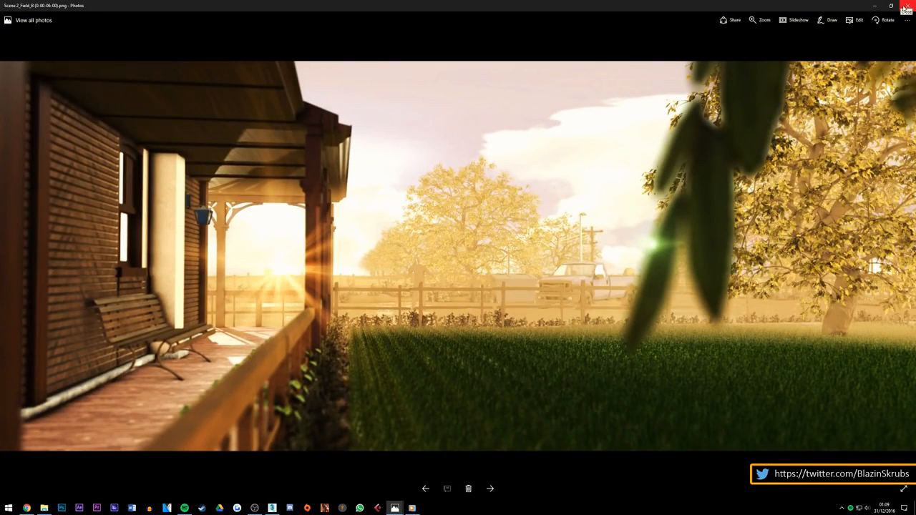
pyautogui.click(906, 7)
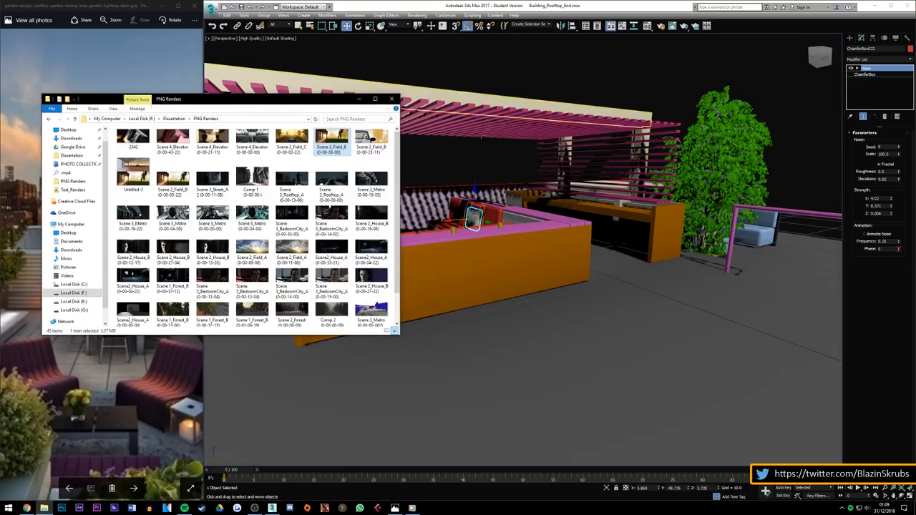
pyautogui.doubleClick(289, 143)
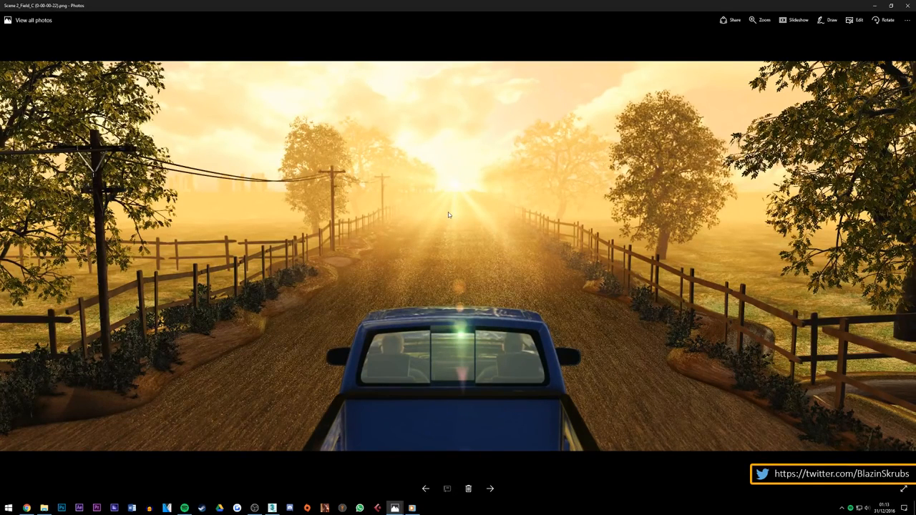
pyautogui.click(906, 5)
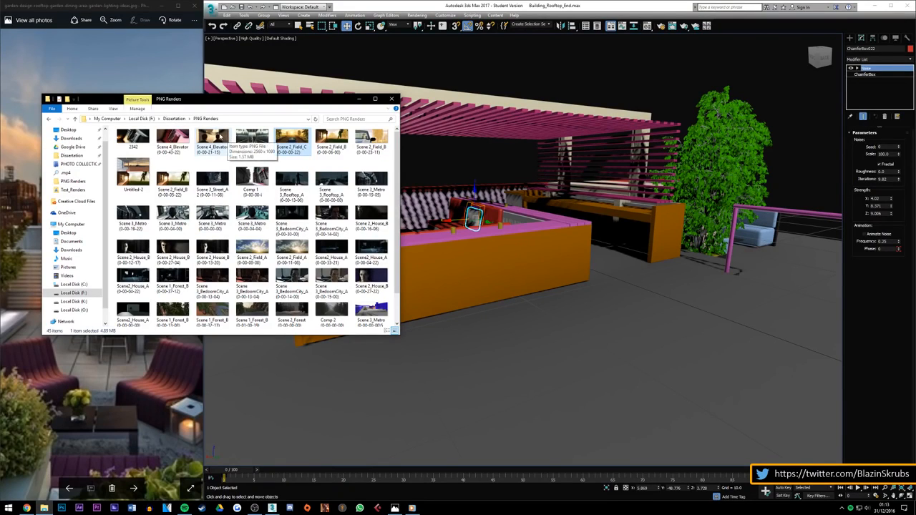
# Step: View the render Scene 4_Elevator (0-00-21-15) and float its viewer as a smaller window beside the folder
pyautogui.click(220, 137)
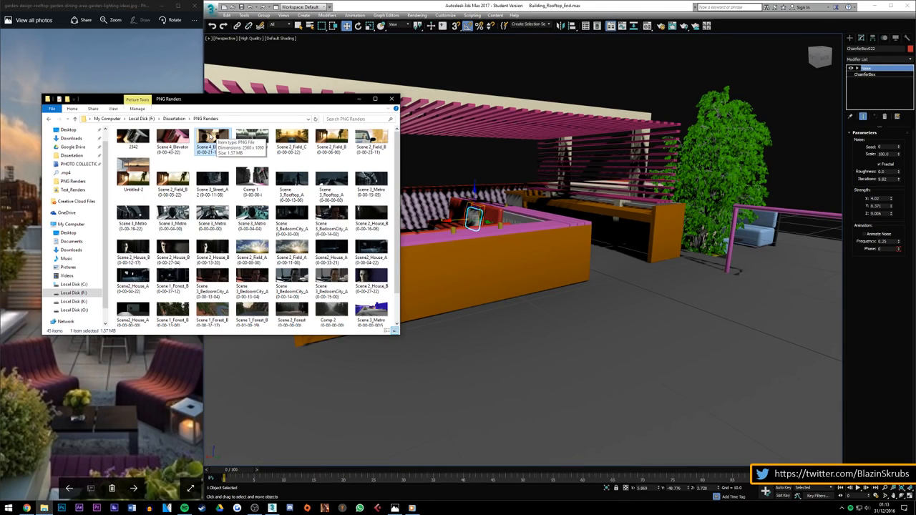
pyautogui.doubleClick(212, 135)
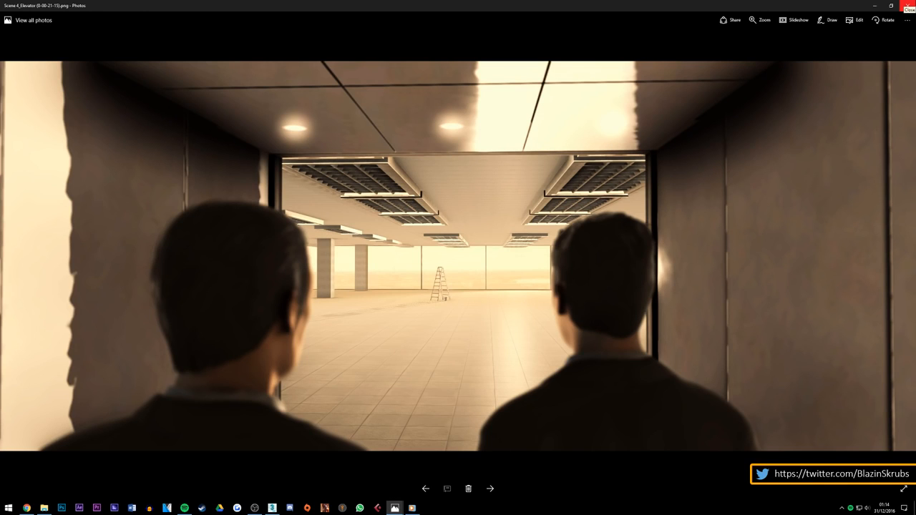
pyautogui.click(907, 6)
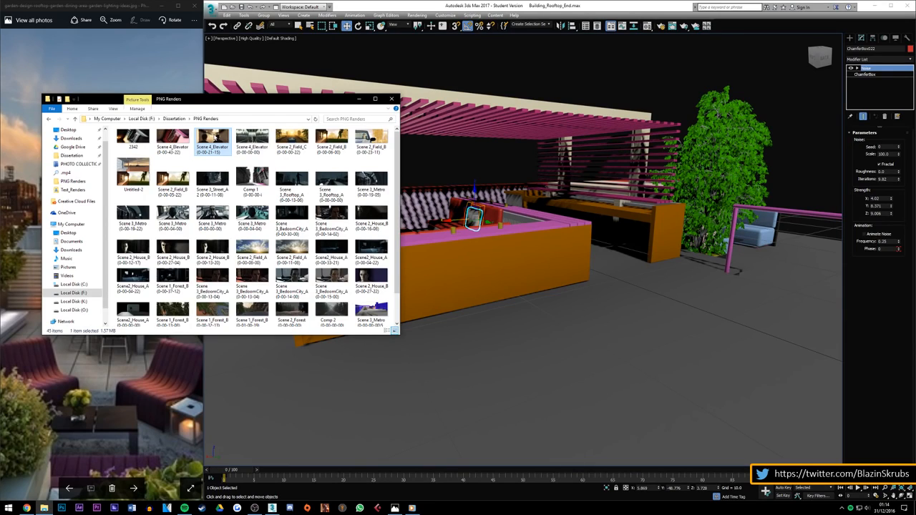
pyautogui.doubleClick(213, 136)
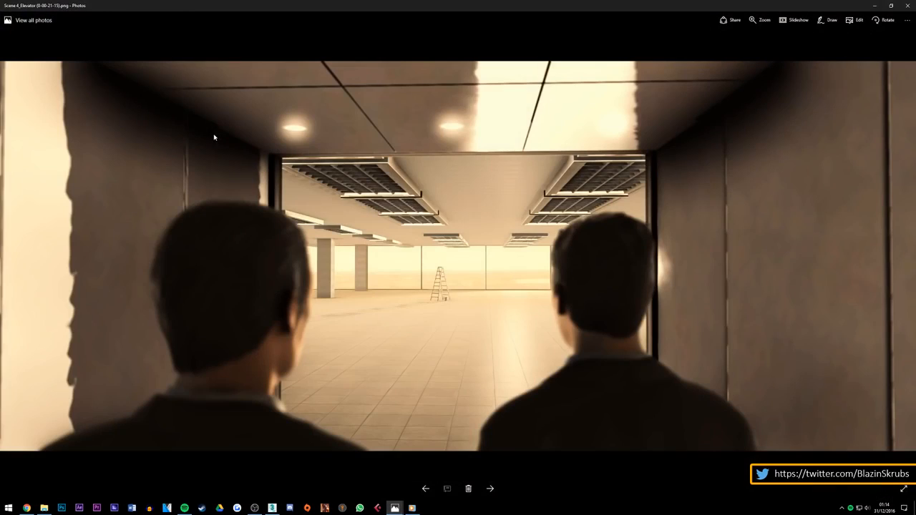
pyautogui.moveTo(652, 10); pyautogui.dragTo(483, 52)
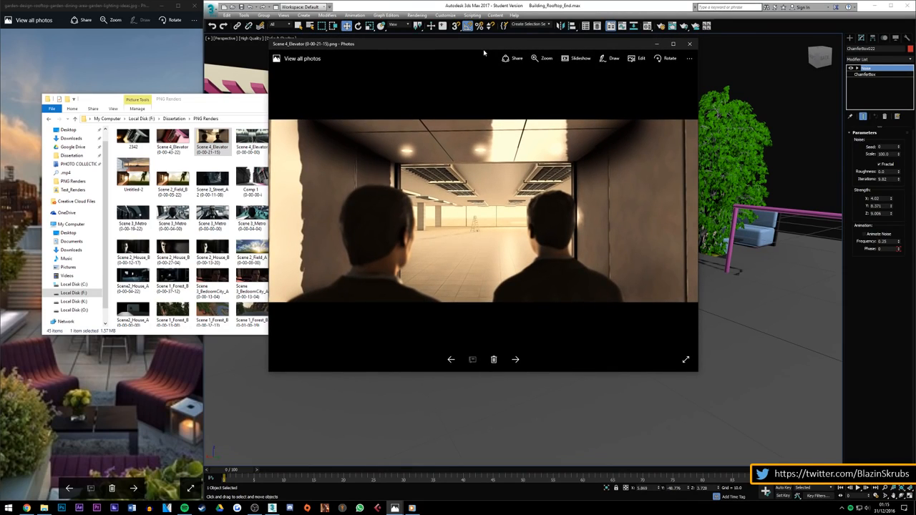
pyautogui.moveTo(483, 52); pyautogui.dragTo(484, 62)
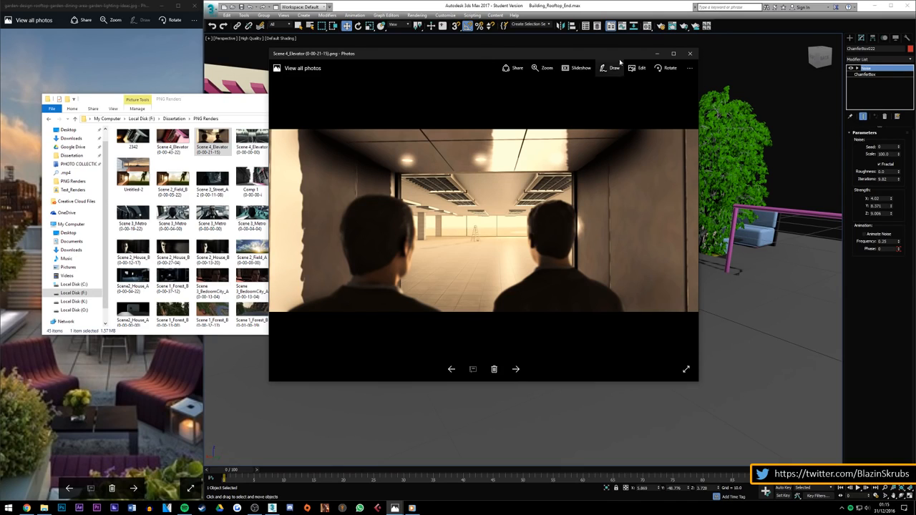
# Step: Compare the elevator renders 0-00-21-15 and 0-00-00-00 by switching back and forth between them
pyautogui.press('Right')
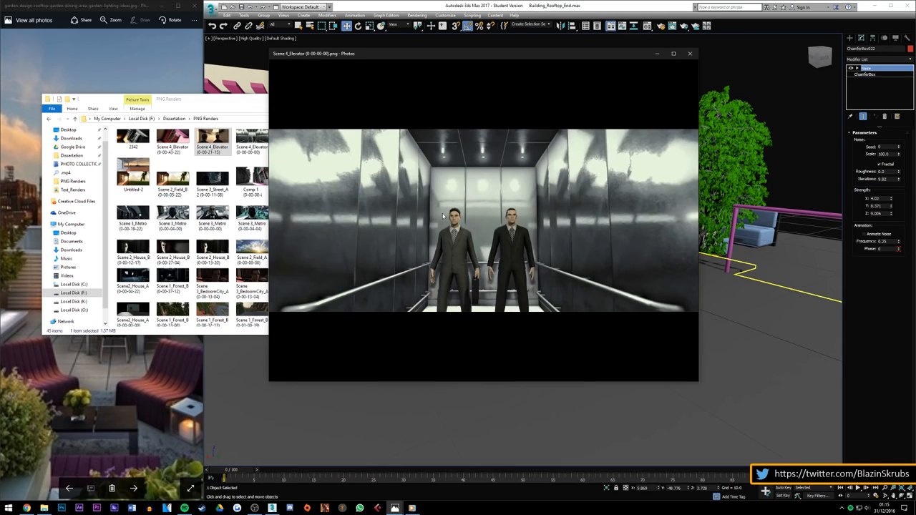
pyautogui.press('Left')
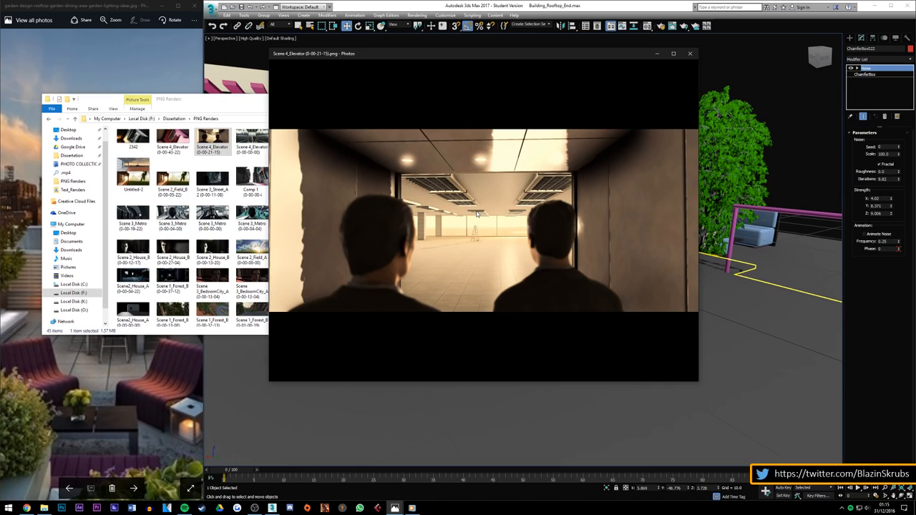
pyautogui.press('Right')
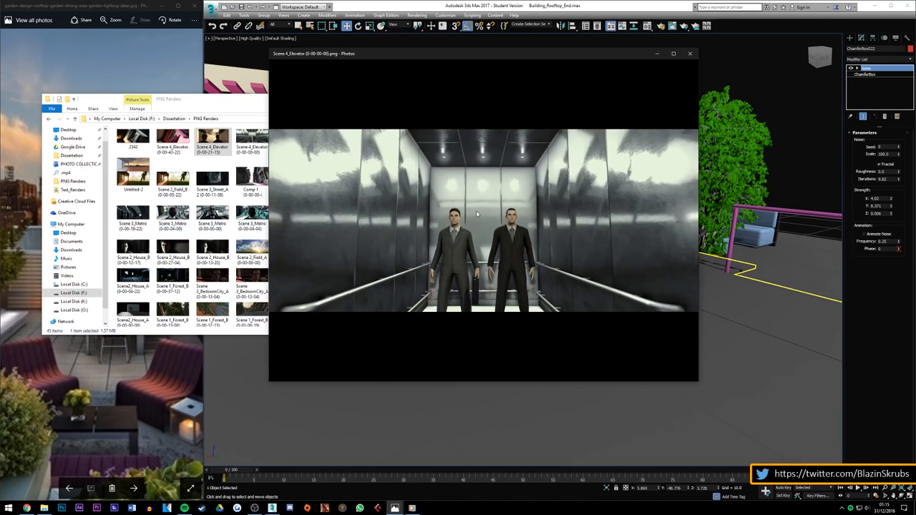
pyautogui.press('Left')
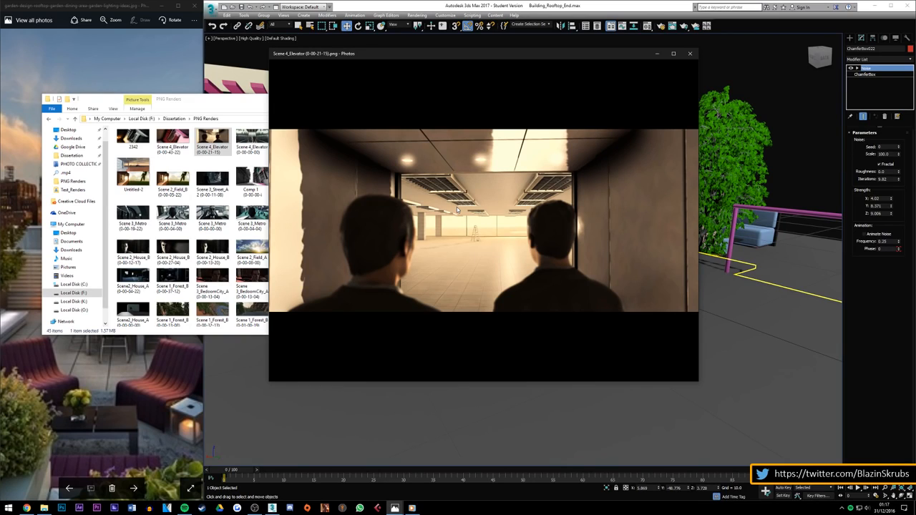
# Step: Check the detailed file properties of the render Comp 1 (0-00-00-00) at the end of the PNG Renders folder
pyautogui.click(173, 179)
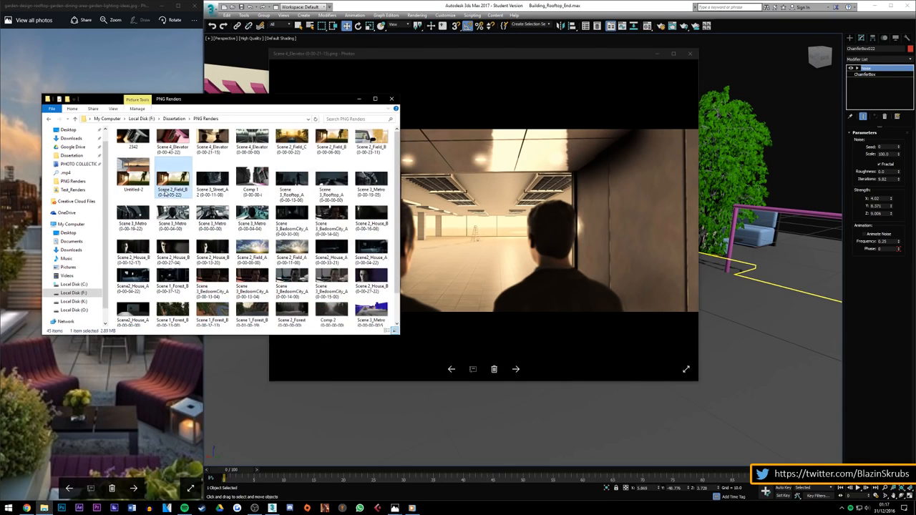
pyautogui.scroll(-1, 173, 183)
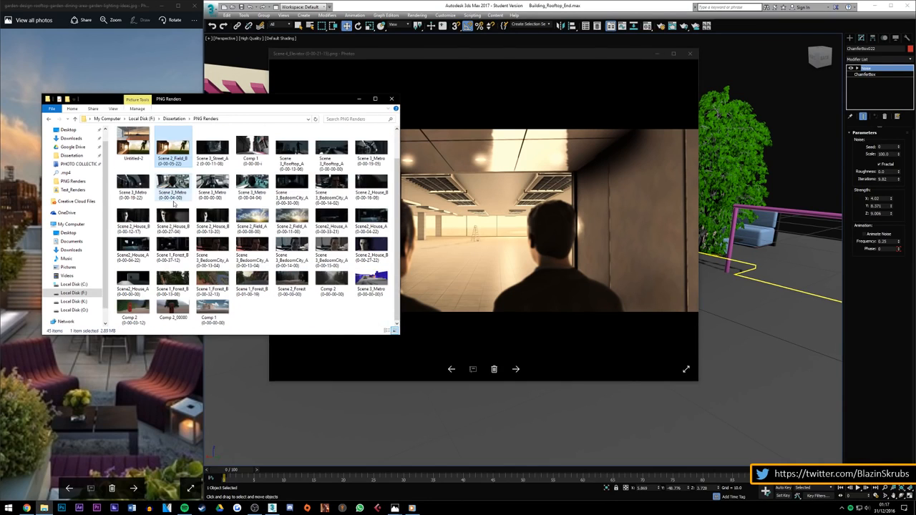
pyautogui.rightClick(216, 326)
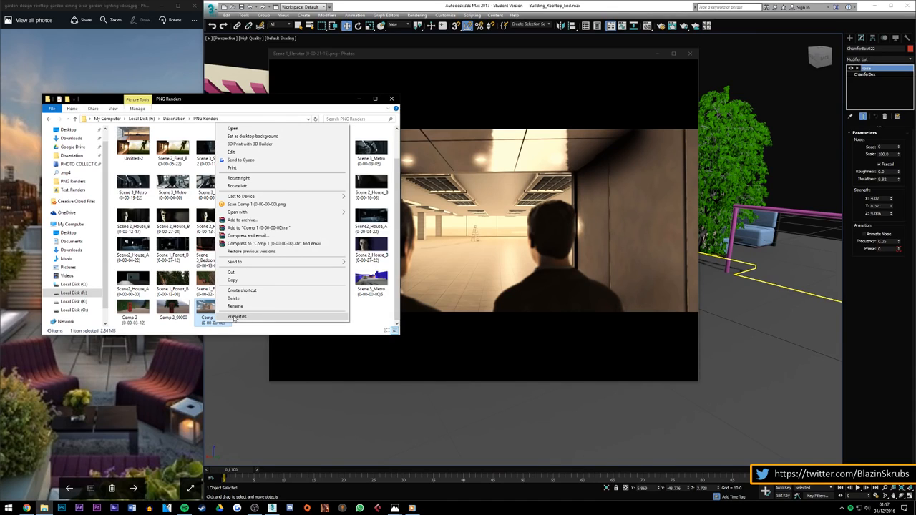
pyautogui.click(381, 316)
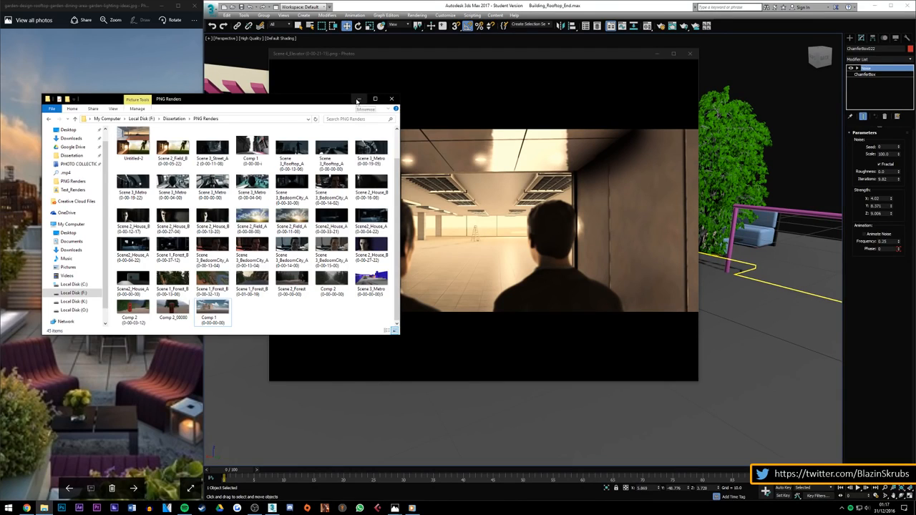
pyautogui.rightClick(206, 307)
pyautogui.click(226, 301)
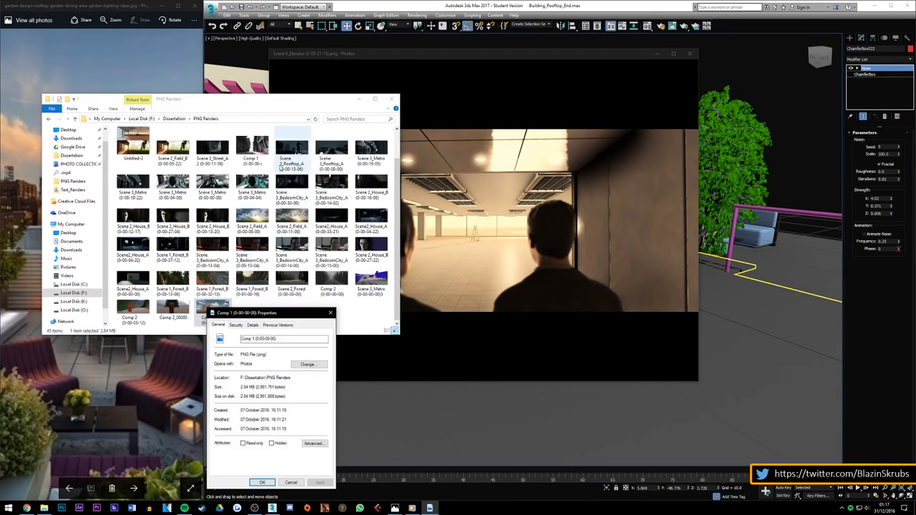
pyautogui.click(253, 325)
pyautogui.scroll(-5, 255, 379)
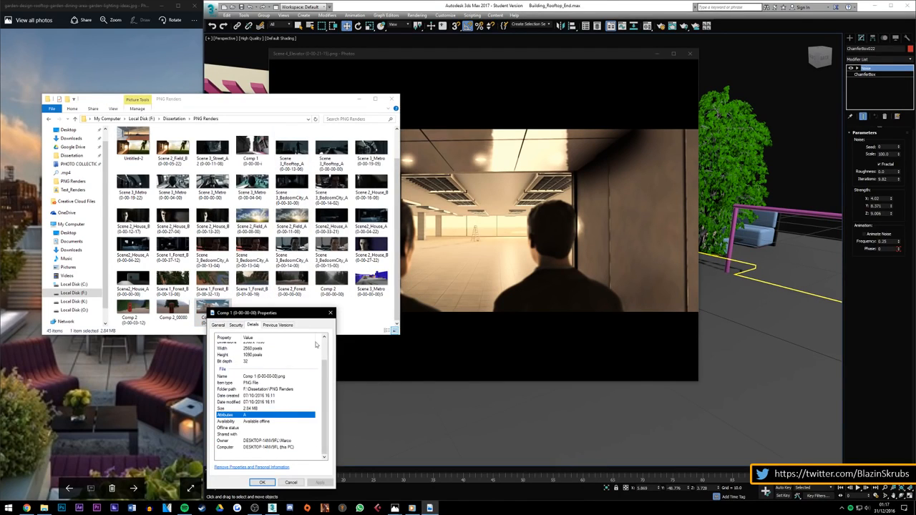
pyautogui.click(330, 312)
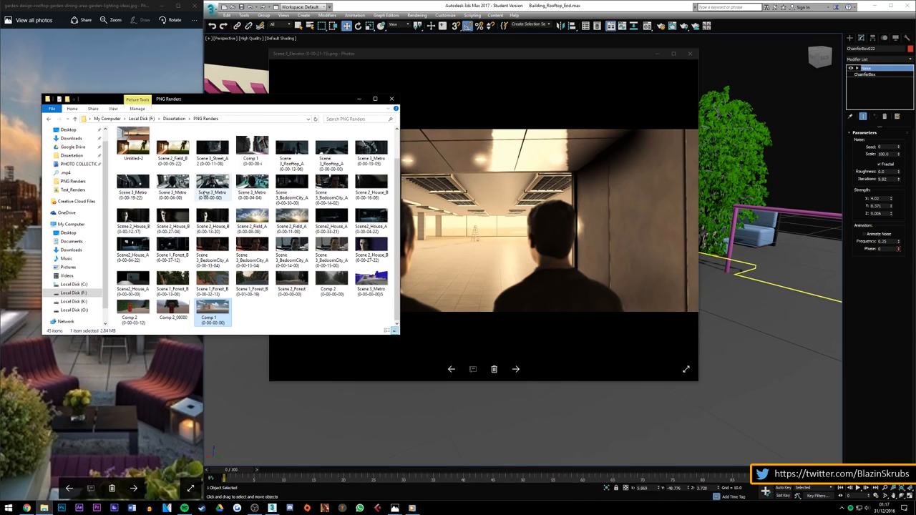
# Step: Return to the Dissertation folder and check its size and creation date in the folder properties
pyautogui.scroll(1, 252, 211)
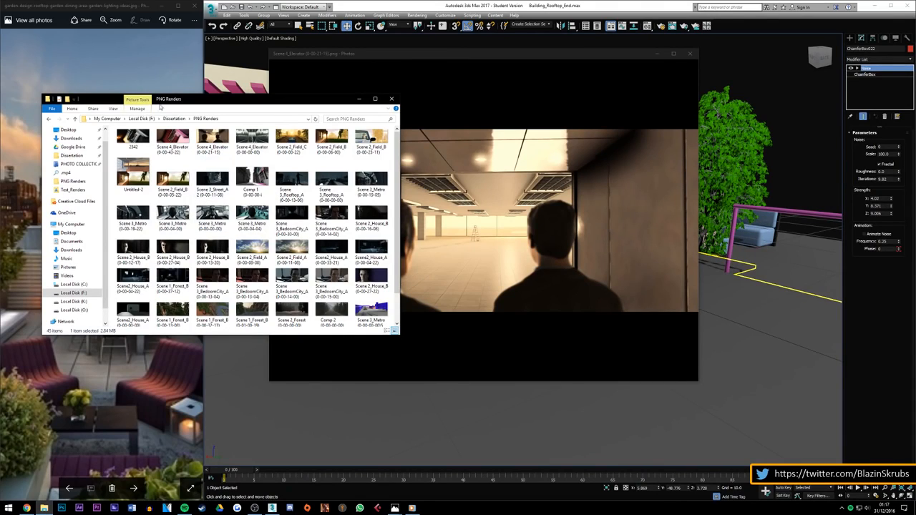
pyautogui.click(175, 119)
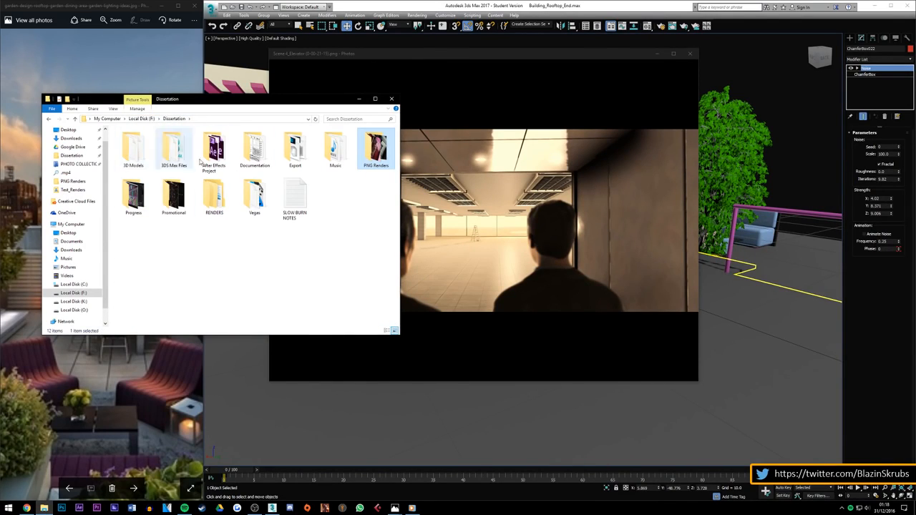
pyautogui.rightClick(198, 241)
pyautogui.click(232, 331)
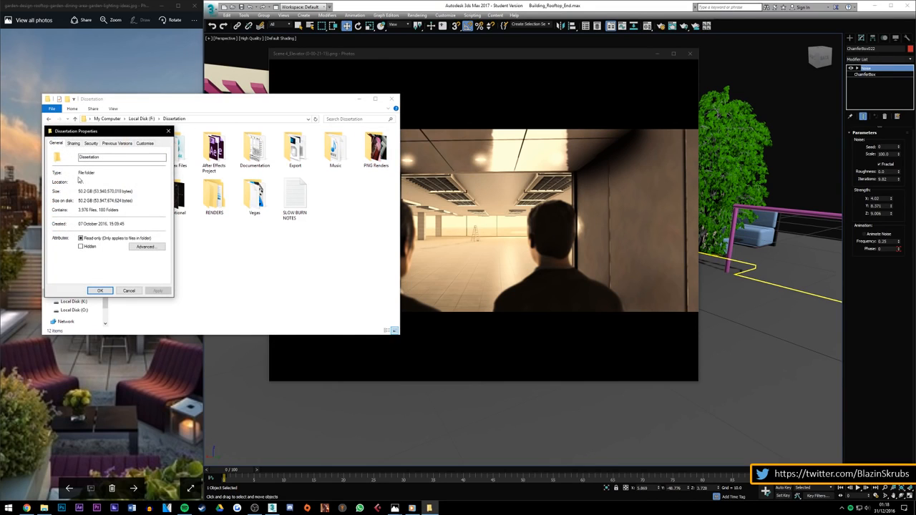
pyautogui.click(168, 133)
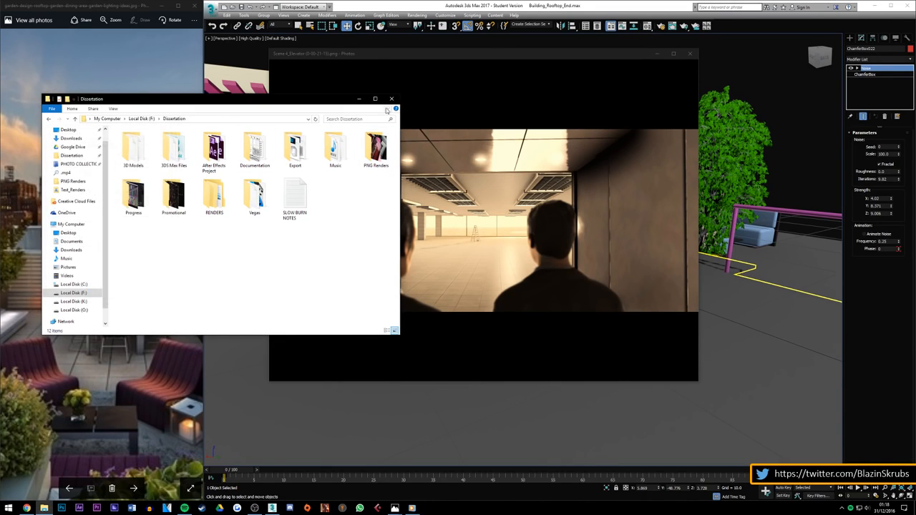
# Step: Read the SLOW BURN NOTES text file and look over the files in the Documentation folder
pyautogui.click(293, 215)
pyautogui.doubleClick(293, 215)
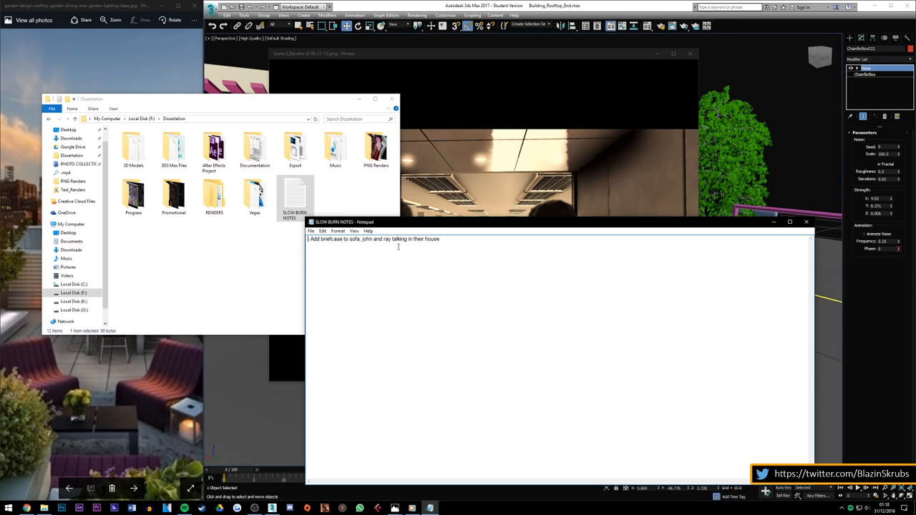
pyautogui.click(805, 223)
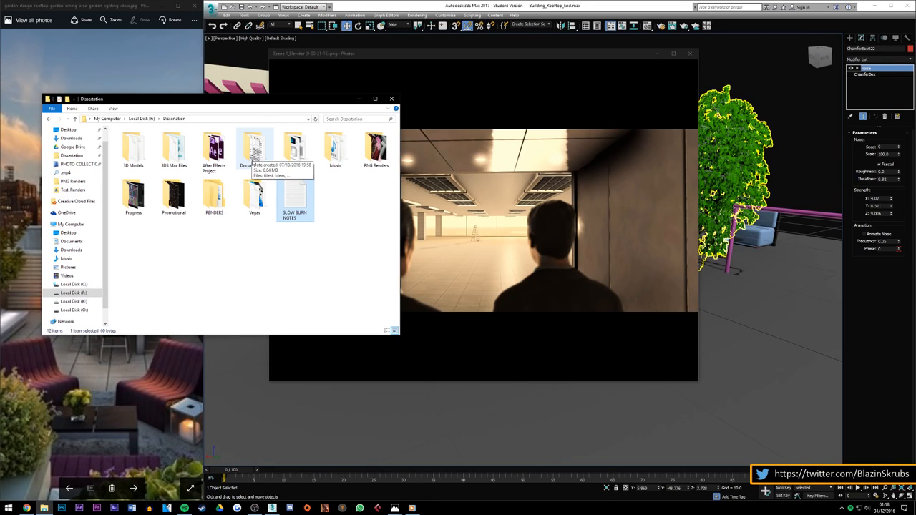
pyautogui.doubleClick(253, 161)
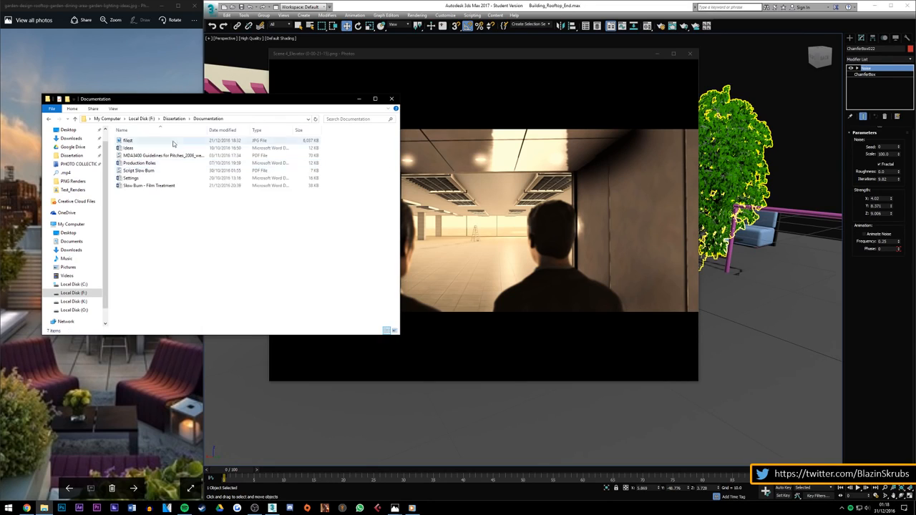
pyautogui.click(48, 118)
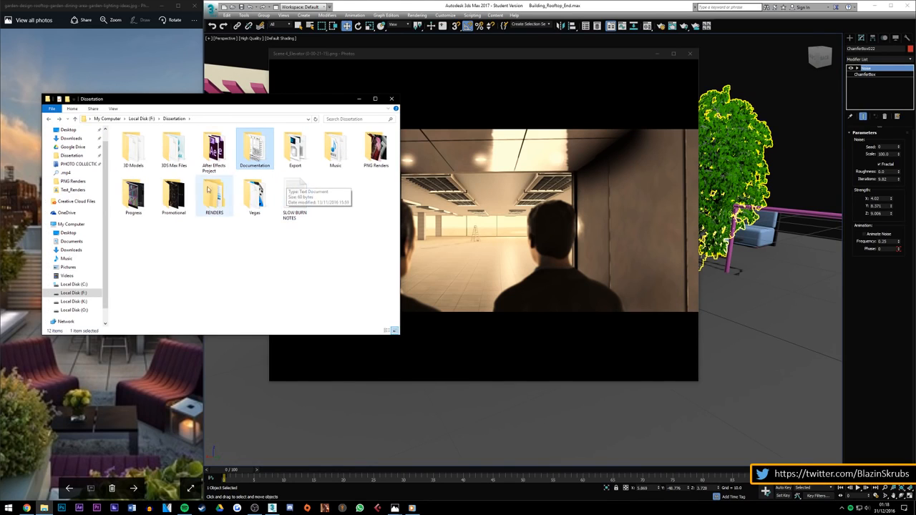
# Step: View the Logo2 image and the Scene 2_House_B picture in the Promotional folder, then return to the Dissertation folder
pyautogui.doubleClick(171, 206)
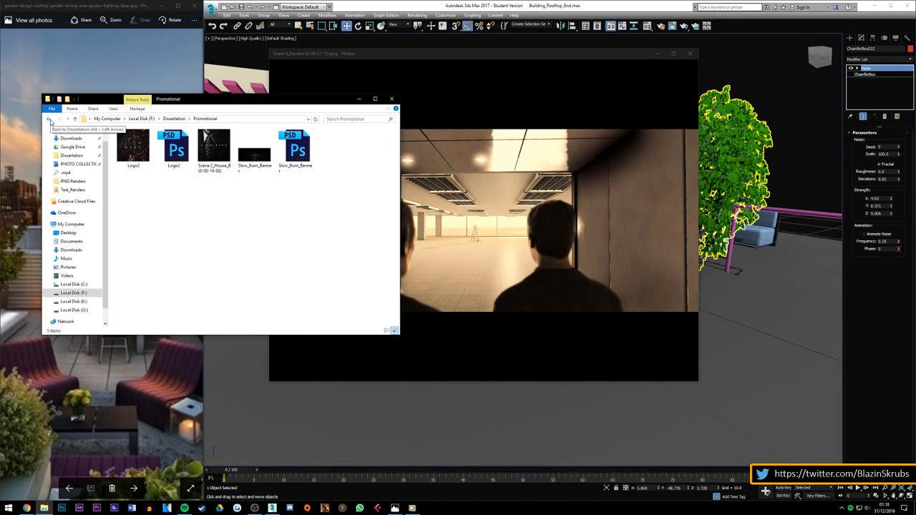
pyautogui.doubleClick(133, 146)
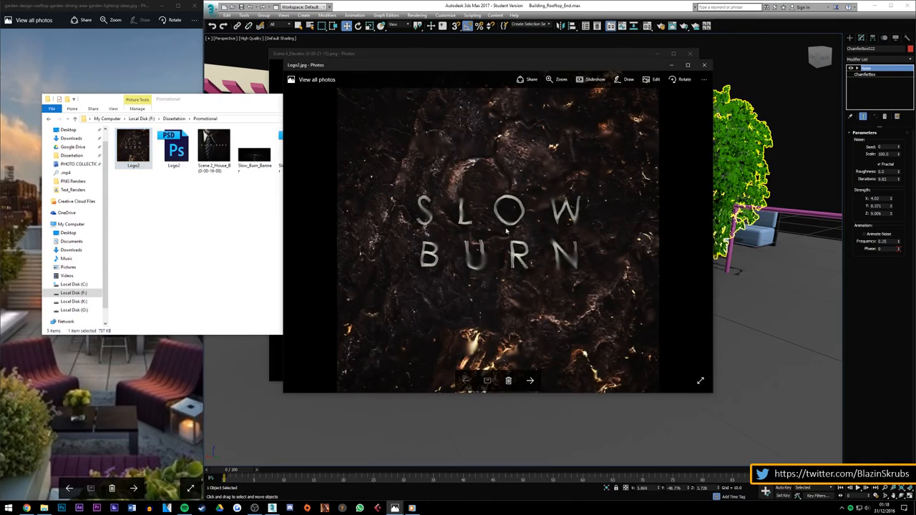
pyautogui.click(706, 65)
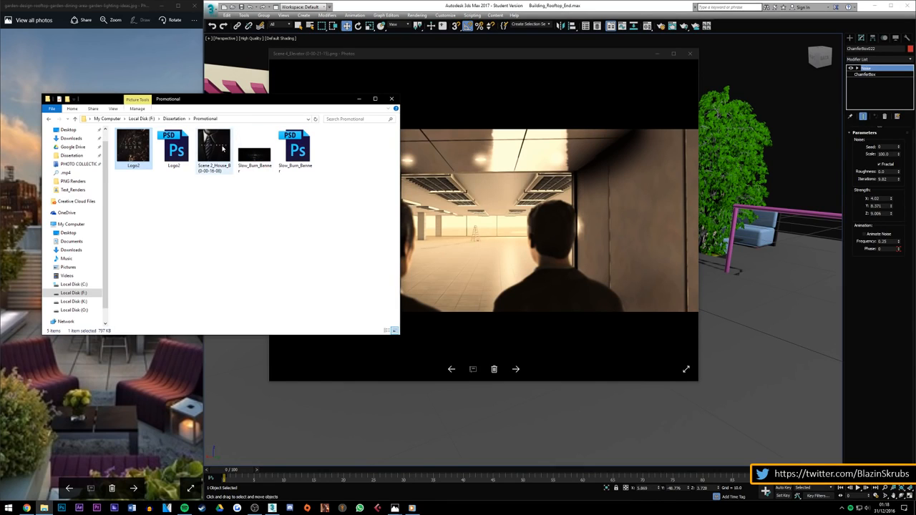
pyautogui.doubleClick(223, 148)
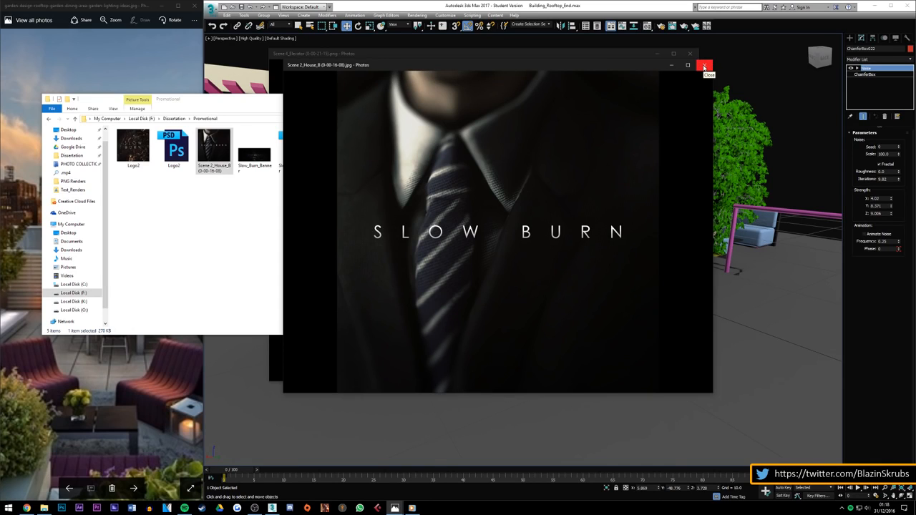
pyautogui.click(704, 66)
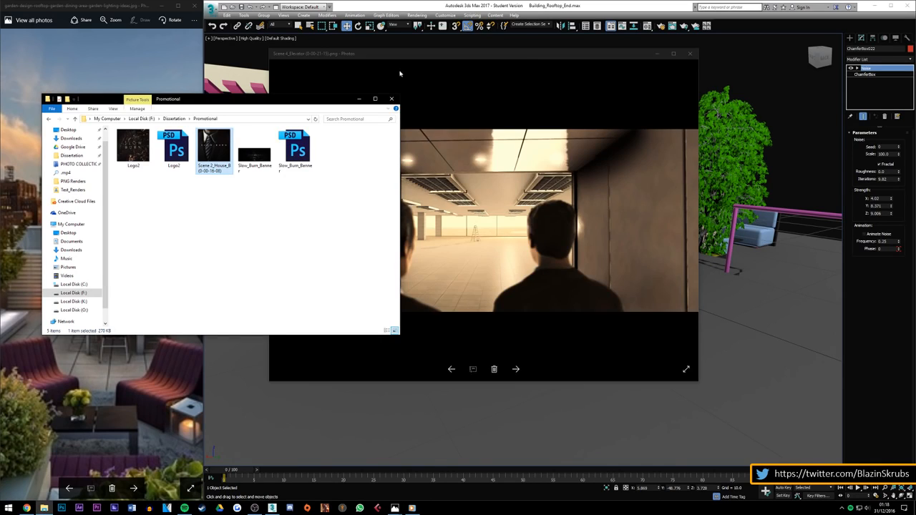
pyautogui.click(49, 119)
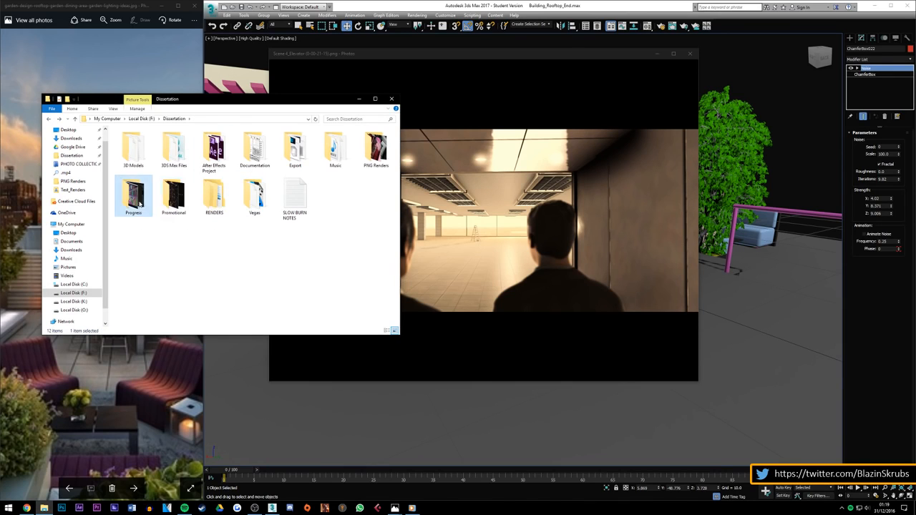
# Step: Open the Progress folder and view the last screenshot, showing the house model with the green porch roof
pyautogui.doubleClick(140, 204)
pyautogui.scroll(-5, 336, 186)
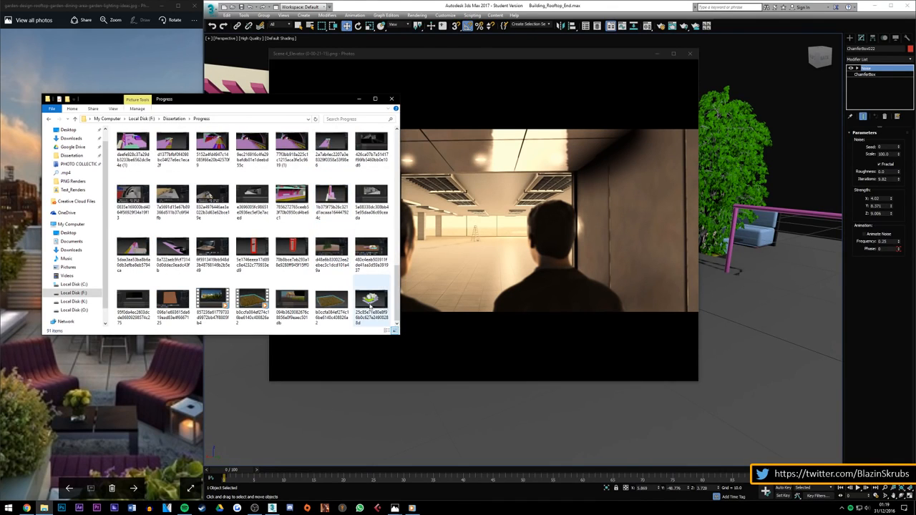
pyautogui.doubleClick(370, 301)
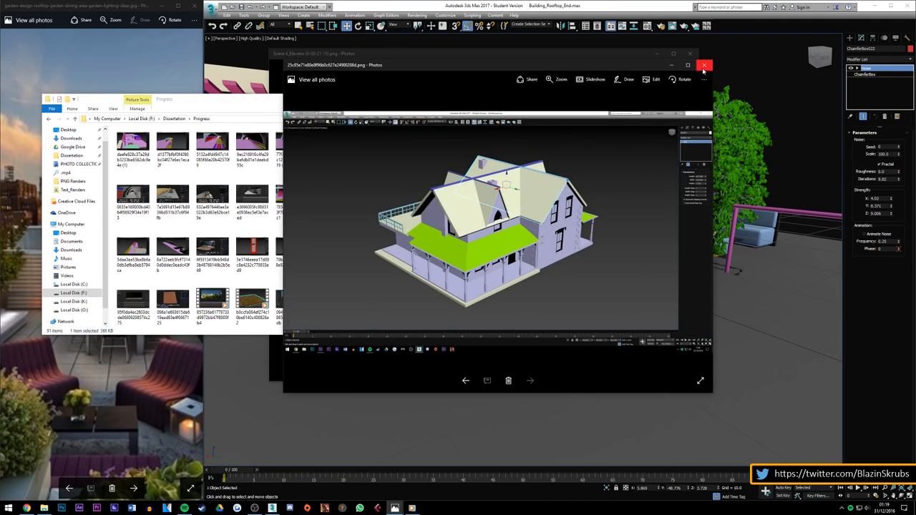
pyautogui.click(703, 66)
# Step: View the grass patch GIF, the After Effects house-and-grass screenshot and the neighbouring progress screenshot in the row above
pyautogui.click(326, 299)
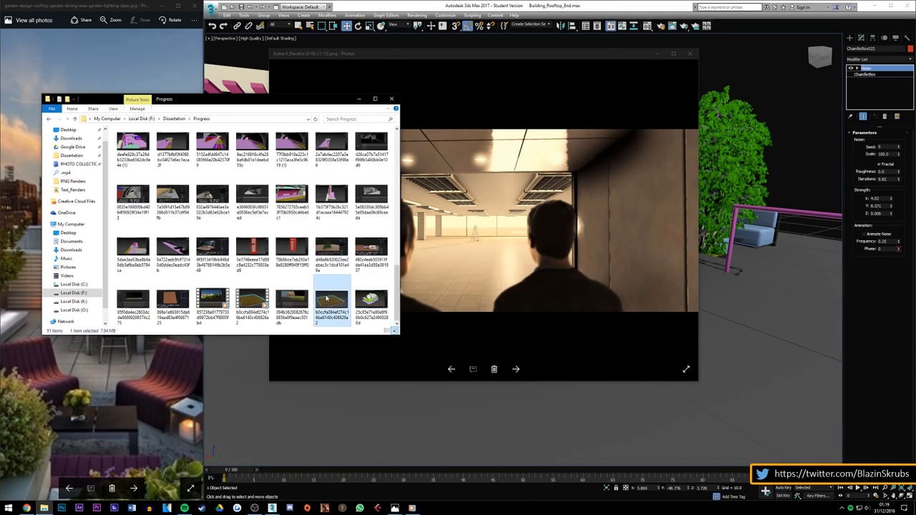
pyautogui.doubleClick(326, 299)
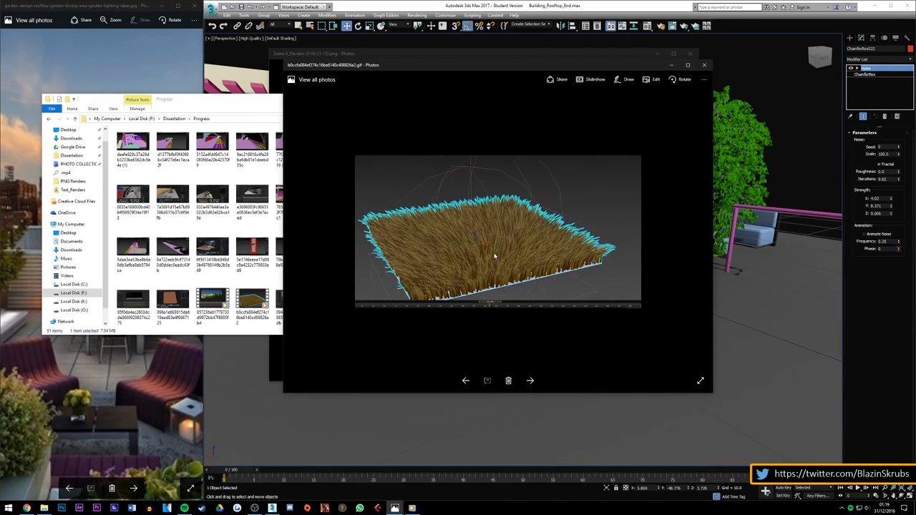
pyautogui.click(707, 65)
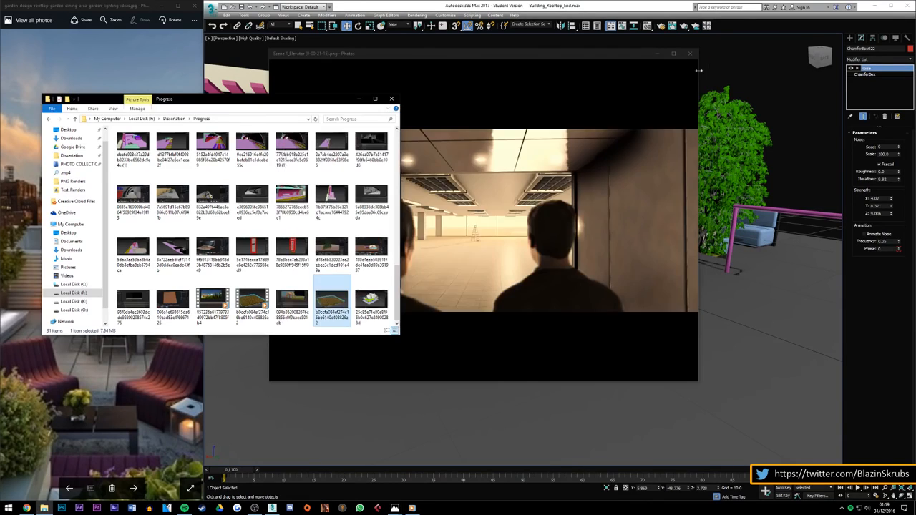
pyautogui.doubleClick(294, 299)
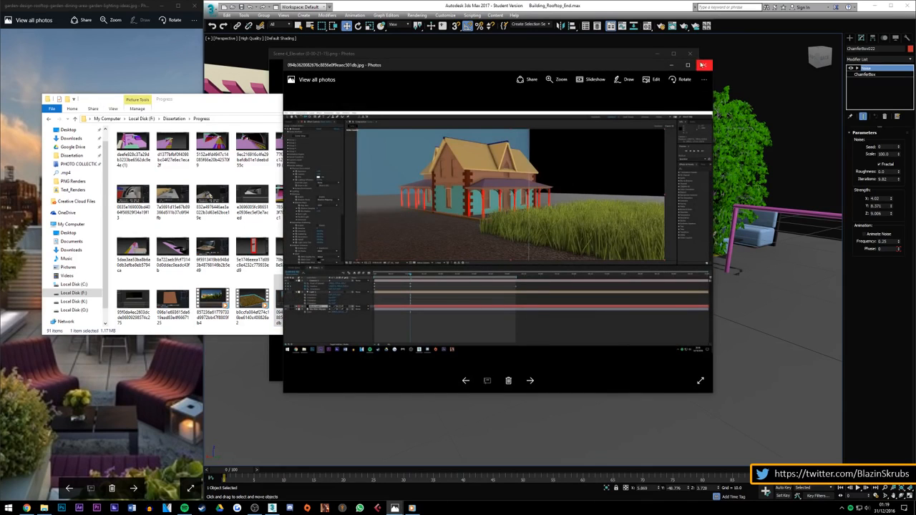
pyautogui.click(702, 65)
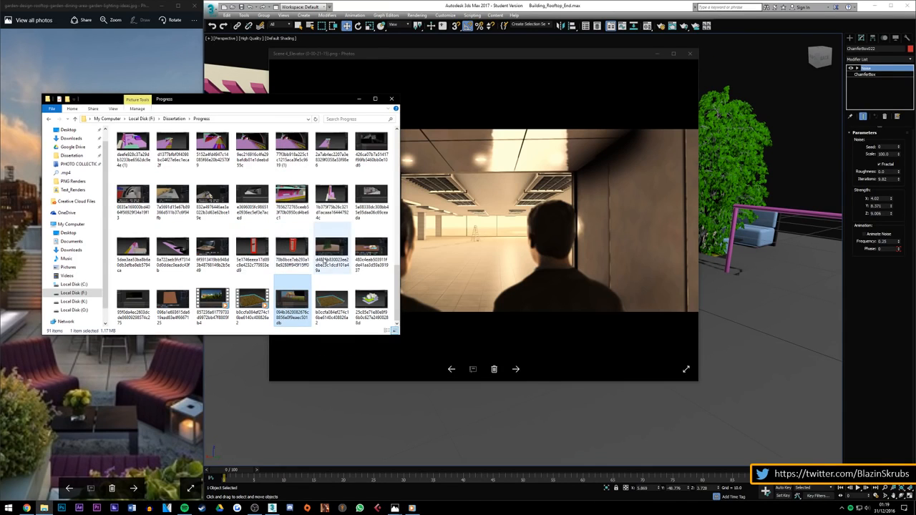
pyautogui.doubleClick(326, 259)
pyautogui.click(703, 65)
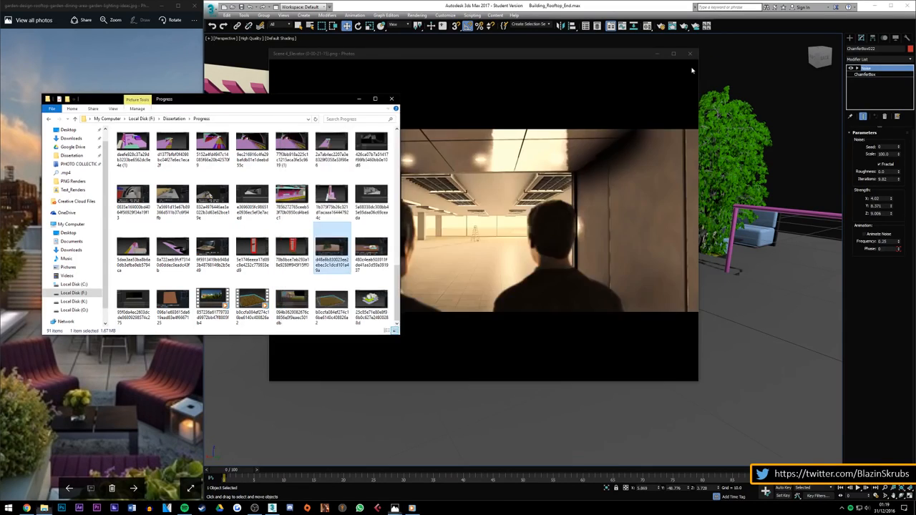
# Step: Play the clip of the male character's face from the Progress folder and close the player
pyautogui.scroll(2, 332, 214)
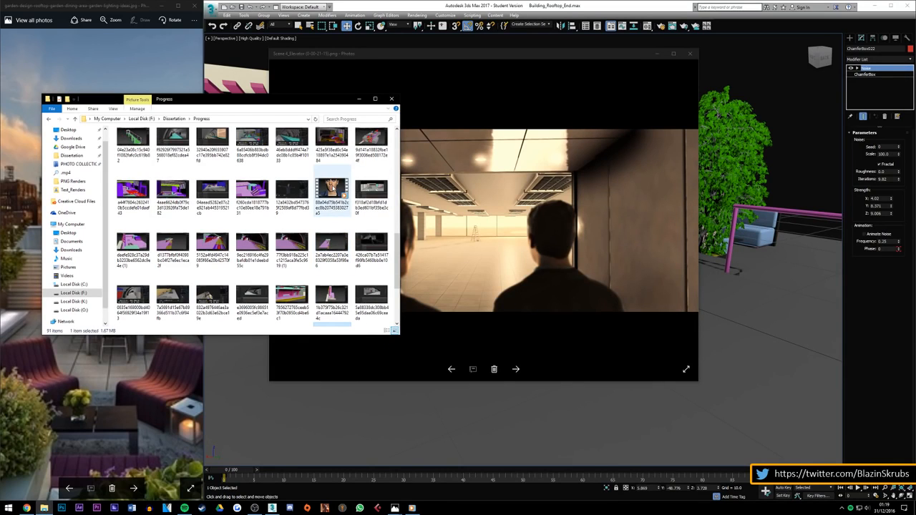
pyautogui.doubleClick(332, 189)
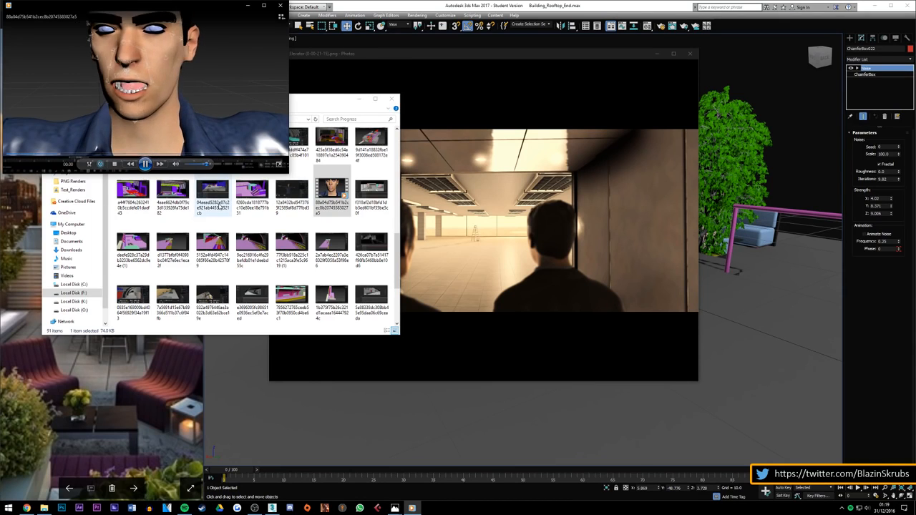
pyautogui.click(279, 6)
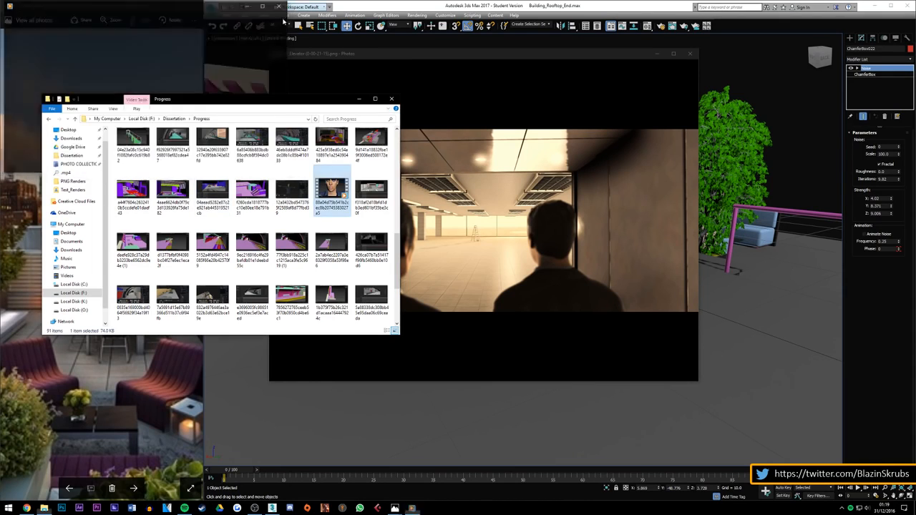
# Step: View Image3 and the untextured grey interior screenshot from the earlier files in the Progress folder
pyautogui.scroll(3, 354, 265)
pyautogui.scroll(3, 355, 264)
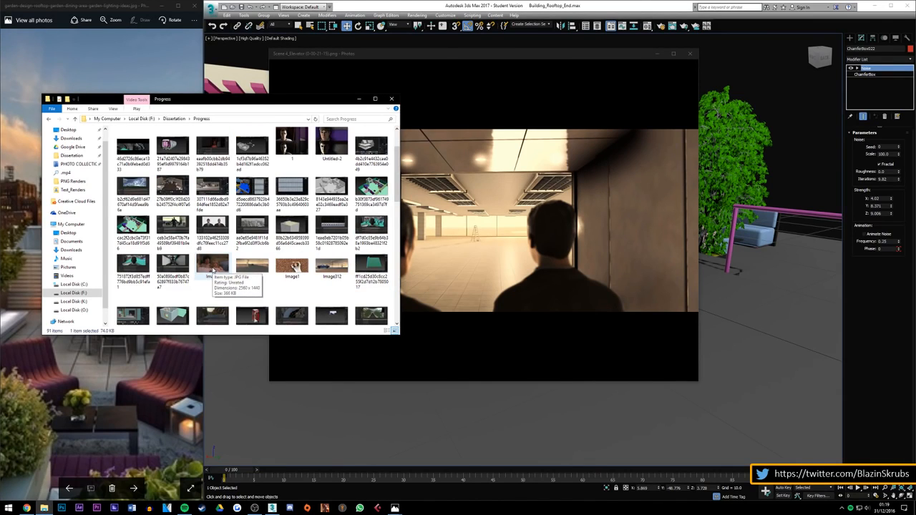
pyautogui.doubleClick(212, 269)
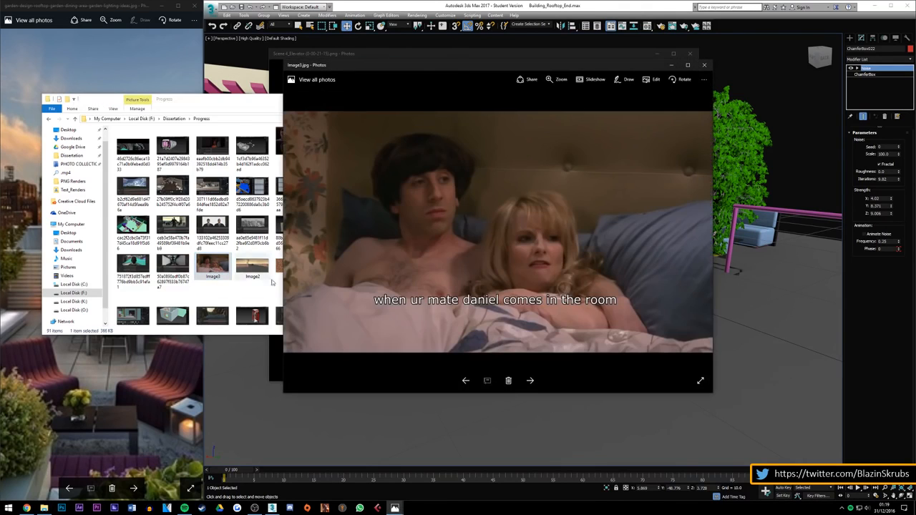
pyautogui.click(703, 65)
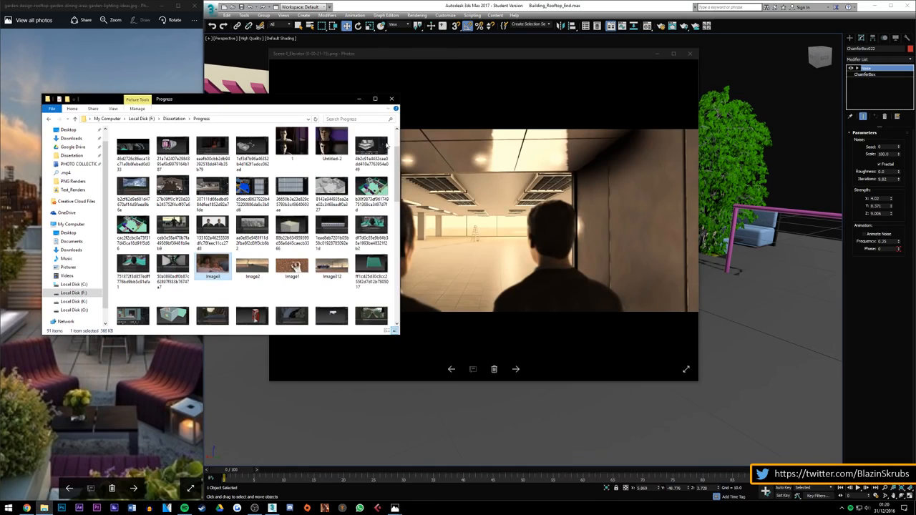
pyautogui.scroll(1, 220, 268)
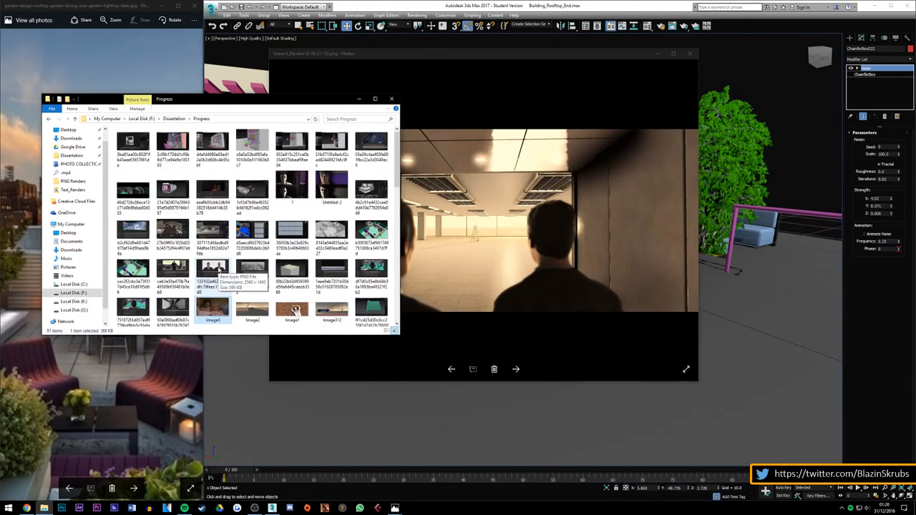
pyautogui.doubleClick(330, 227)
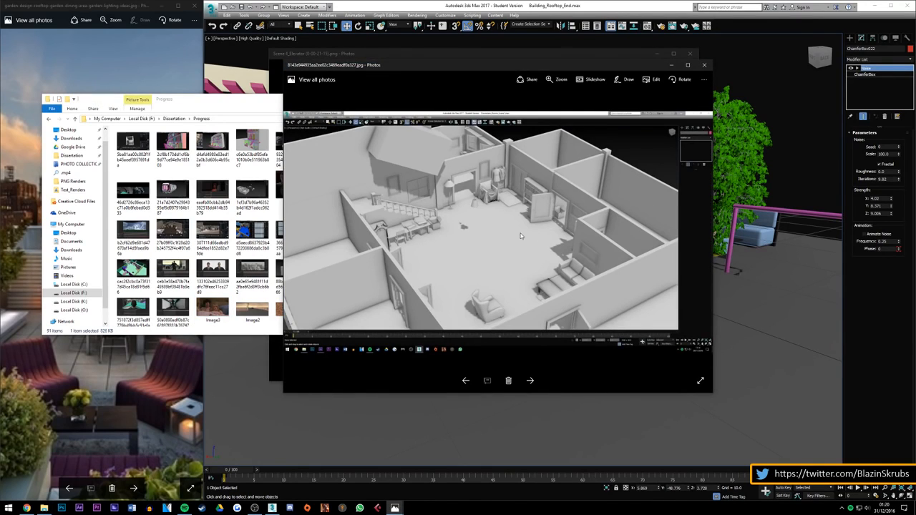
pyautogui.click(704, 65)
# Step: Open the train model screenshot, go to the previous side-by-side station platform image and enlarge its window to fill the screen
pyautogui.doubleClick(172, 192)
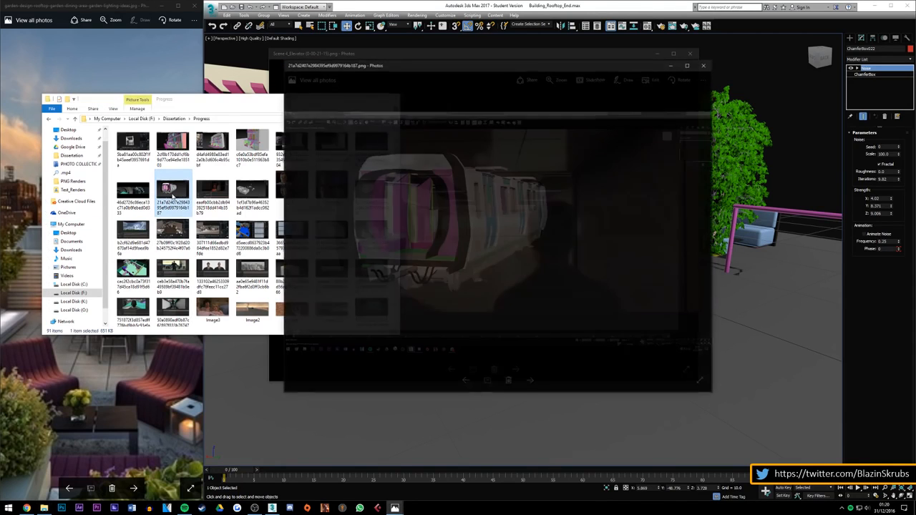
pyautogui.press('Left')
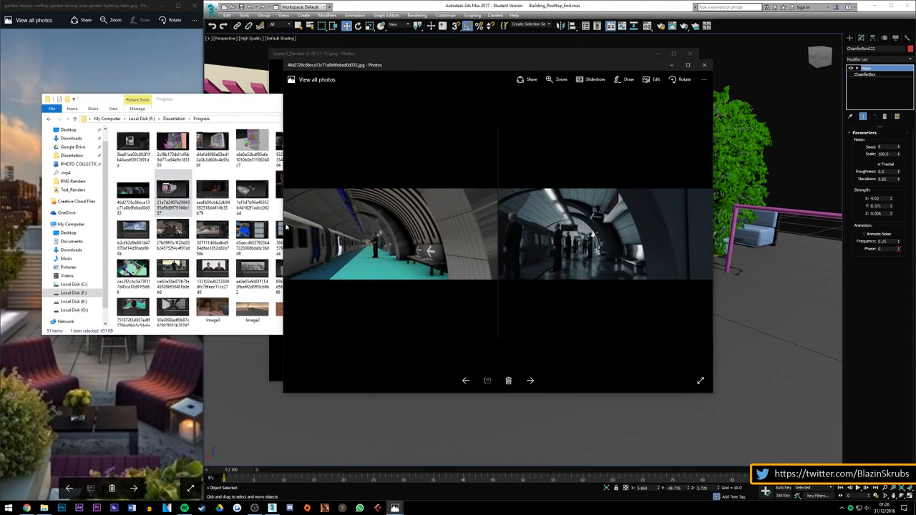
pyautogui.doubleClick(534, 63)
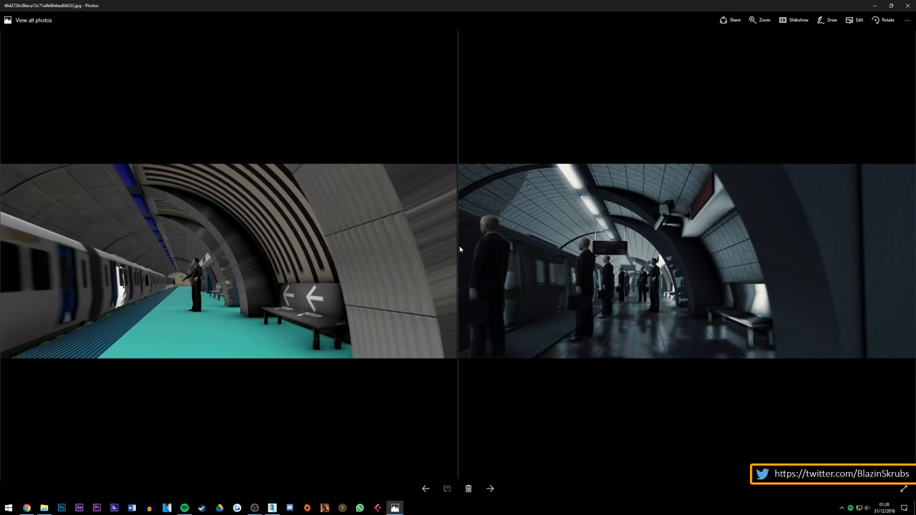
# Step: Examine the side-by-side underground station renders at different magnifications, comparing the platform, train, figures and lighting
pyautogui.scroll(-2, 455, 251)
pyautogui.scroll(-2, 454, 251)
pyautogui.scroll(1, 454, 251)
pyautogui.scroll(-2, 454, 251)
pyautogui.scroll(2, 454, 252)
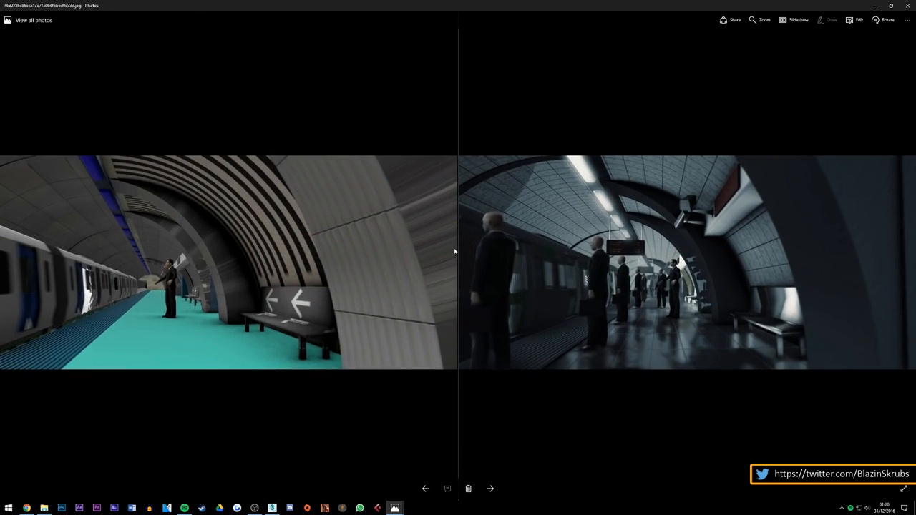
pyautogui.scroll(-1, 455, 251)
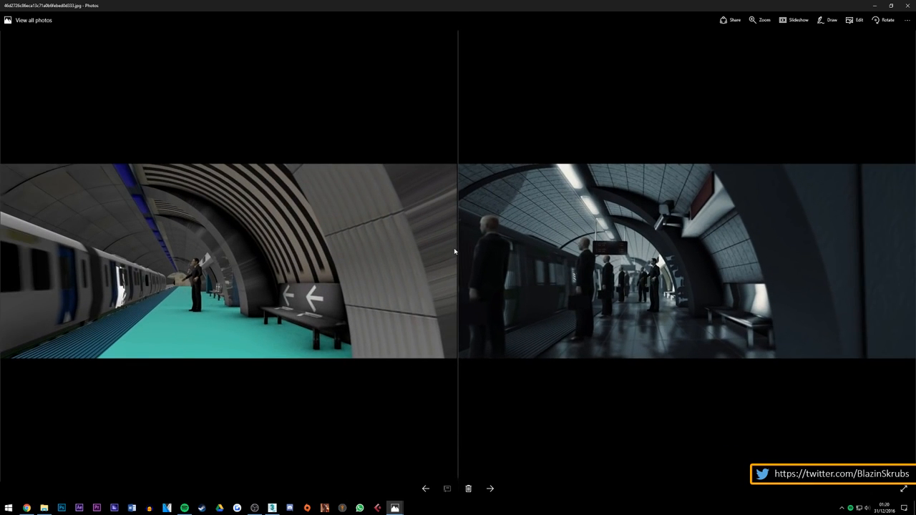
pyautogui.scroll(-1, 455, 251)
pyautogui.scroll(1, 454, 251)
pyautogui.scroll(-1, 455, 251)
pyautogui.scroll(-1, 454, 251)
pyautogui.scroll(1, 455, 251)
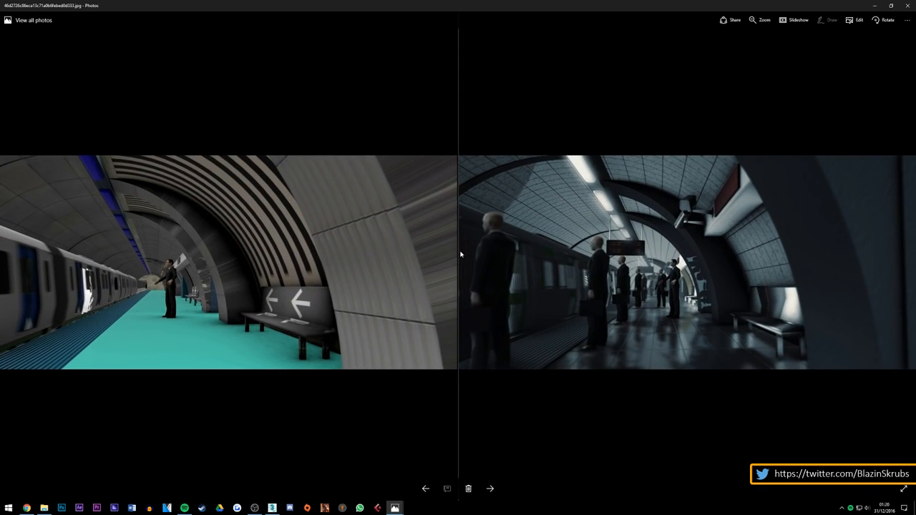
pyautogui.scroll(-1, 458, 254)
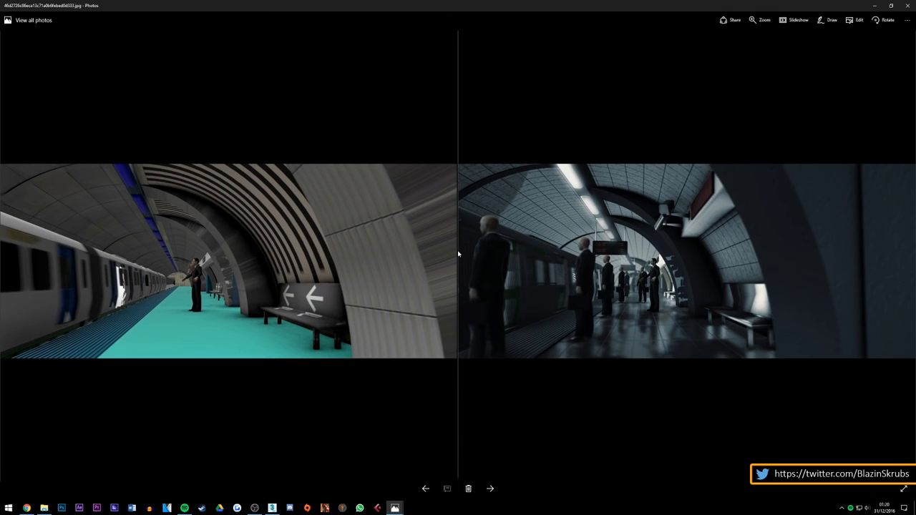
pyautogui.scroll(-1, 458, 253)
pyautogui.scroll(1, 458, 253)
pyautogui.scroll(-1, 458, 253)
pyautogui.scroll(-1, 458, 253)
pyautogui.scroll(-1, 458, 254)
pyautogui.scroll(-1, 458, 254)
pyautogui.scroll(-1, 458, 253)
pyautogui.scroll(-2, 458, 268)
pyautogui.doubleClick(459, 260)
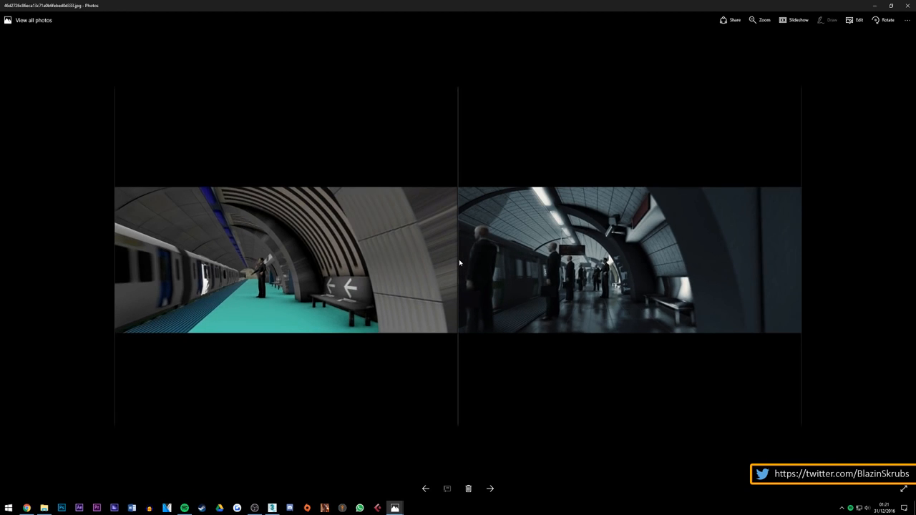
pyautogui.doubleClick(460, 260)
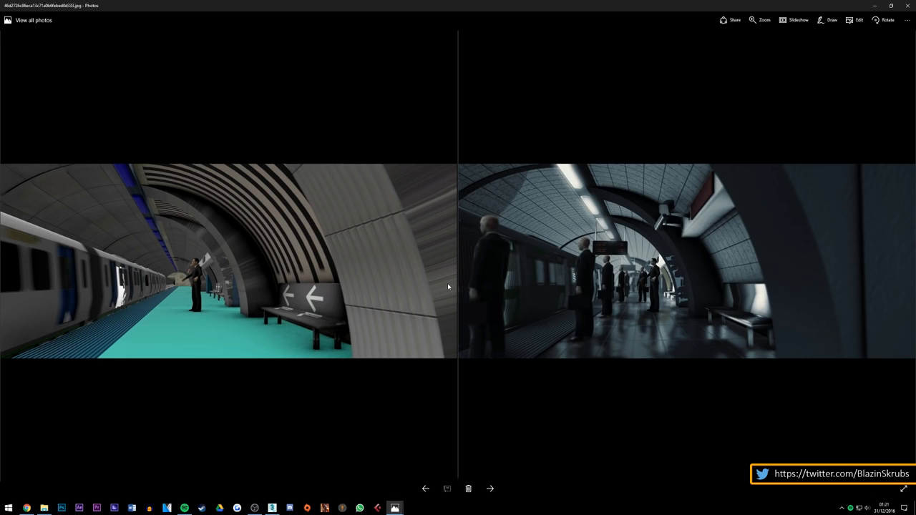
pyautogui.scroll(-1, 459, 289)
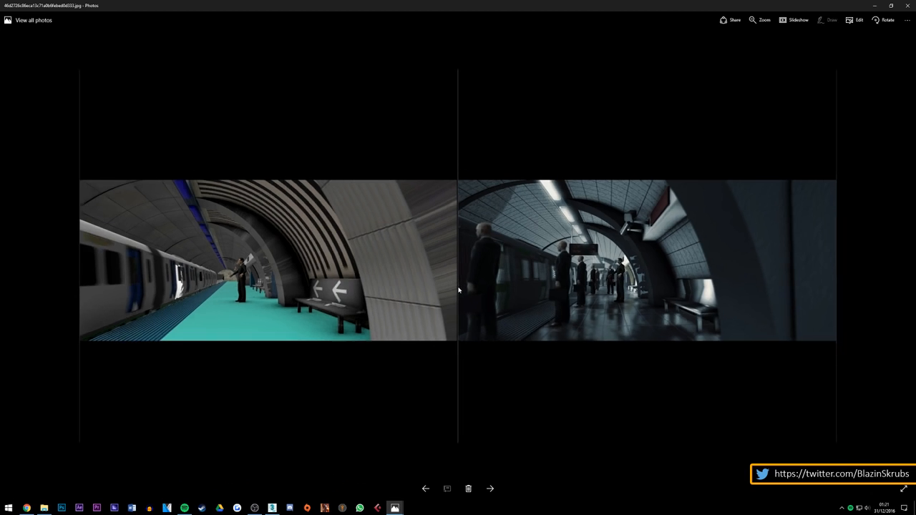
pyautogui.scroll(2, 458, 289)
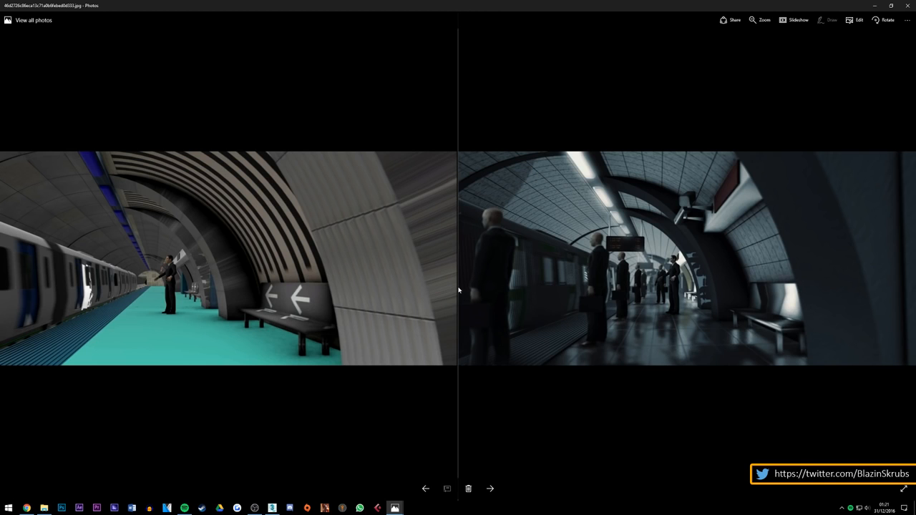
pyautogui.scroll(2, 458, 259)
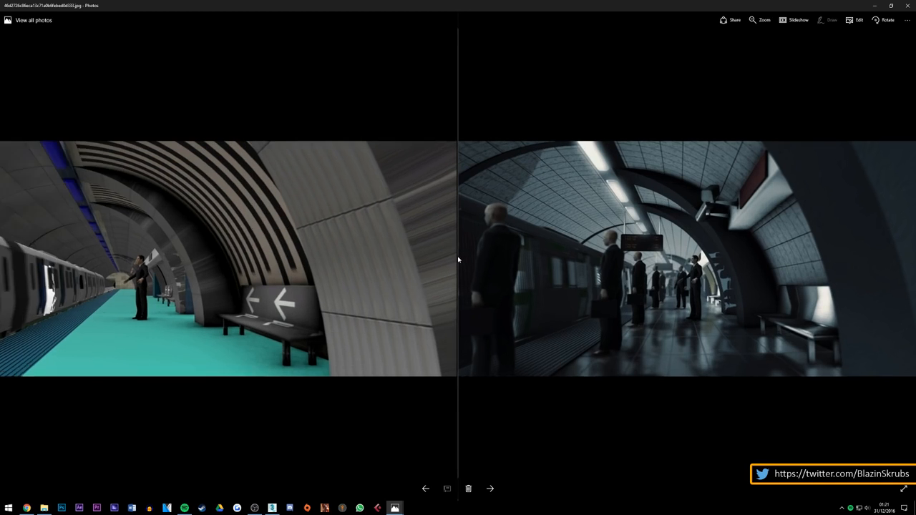
pyautogui.scroll(-3, 458, 259)
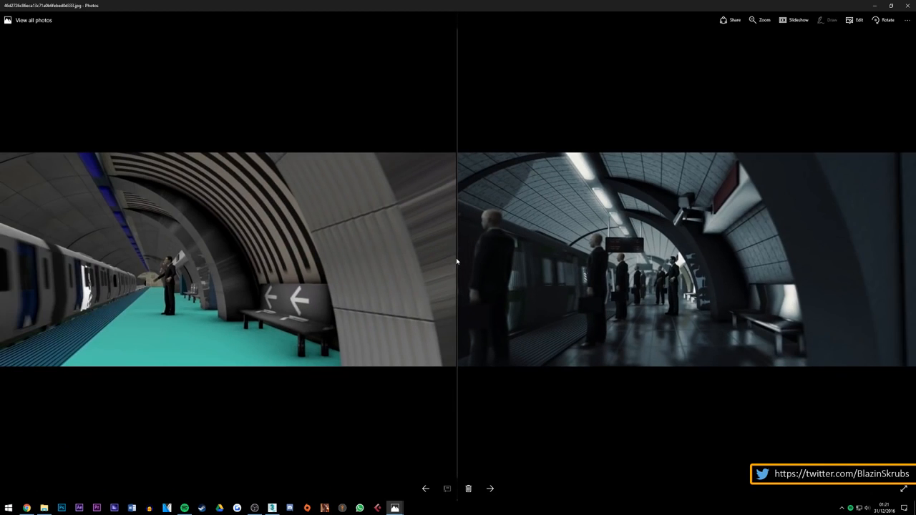
# Step: Compare the untextured and final station platform renders again, including a close view of the wall panels and suited figures
pyautogui.scroll(-2, 456, 257)
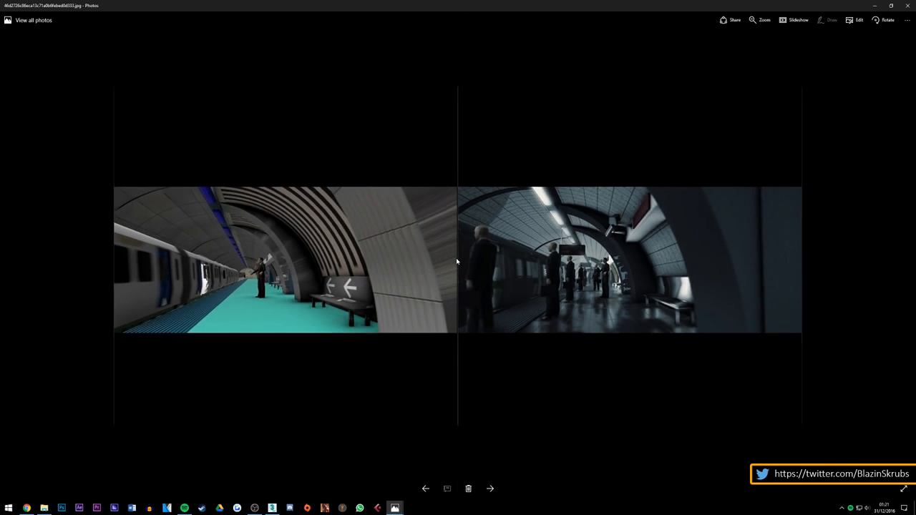
pyautogui.scroll(3, 456, 257)
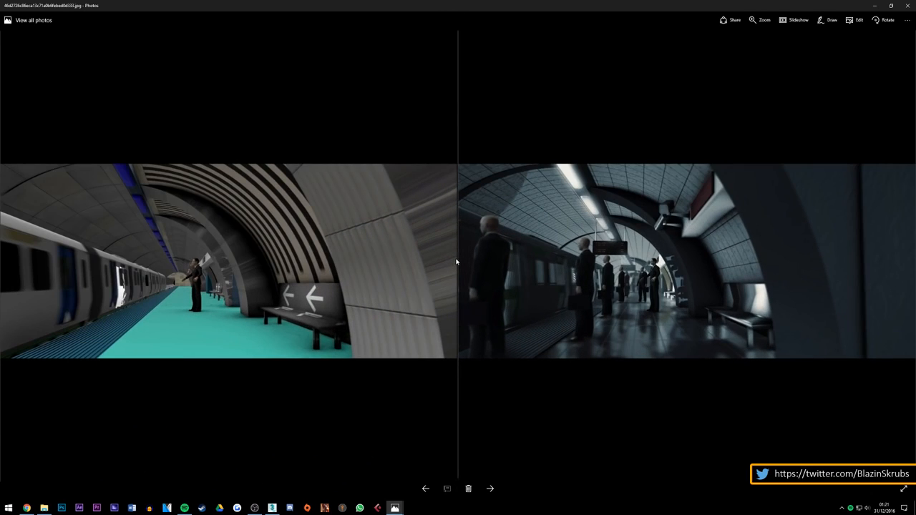
pyautogui.scroll(-1, 455, 261)
pyautogui.scroll(1, 457, 262)
pyautogui.scroll(-1, 458, 264)
pyautogui.scroll(1, 458, 263)
pyautogui.scroll(-1, 458, 263)
pyautogui.scroll(1, 458, 264)
pyautogui.scroll(-1, 458, 263)
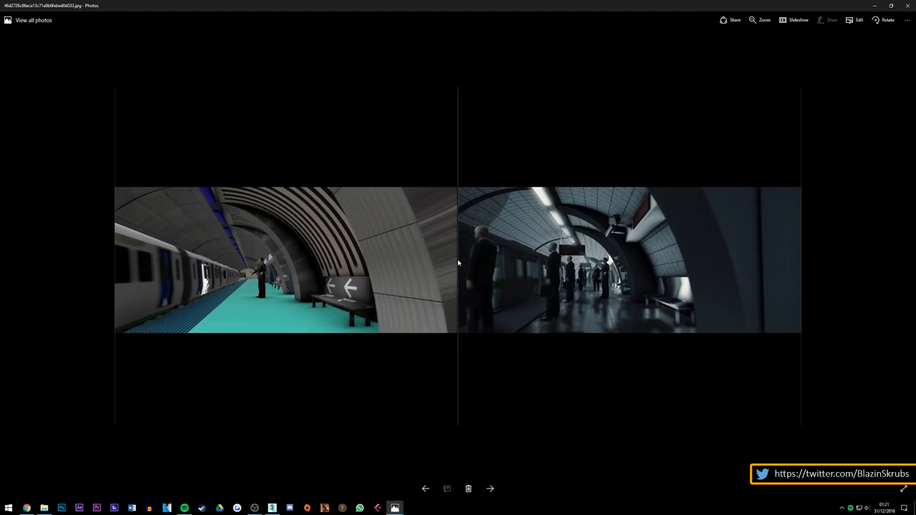
pyautogui.scroll(1, 458, 263)
pyautogui.scroll(1, 458, 264)
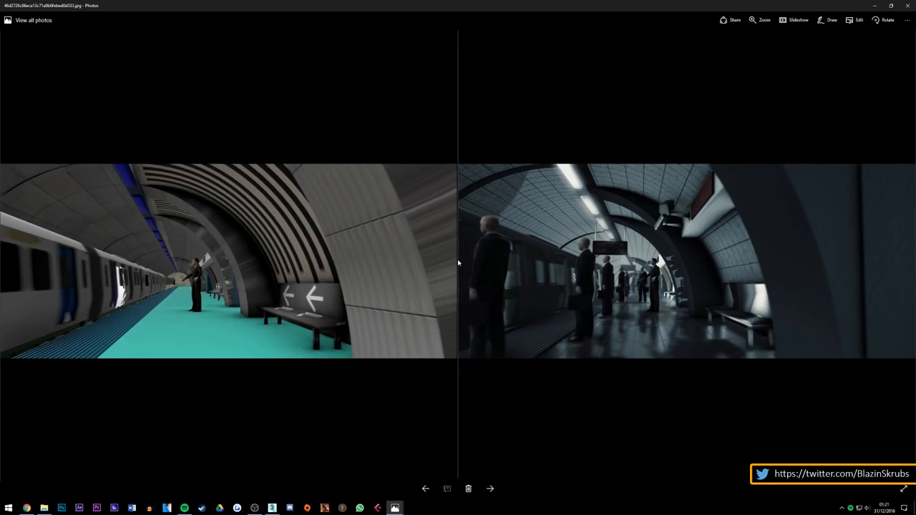
pyautogui.scroll(-1, 458, 263)
pyautogui.scroll(1, 457, 263)
pyautogui.scroll(-2, 459, 158)
pyautogui.scroll(2, 459, 159)
pyautogui.scroll(-2, 459, 159)
pyautogui.scroll(2, 458, 159)
pyautogui.scroll(-1, 459, 159)
pyautogui.scroll(1, 459, 158)
pyautogui.scroll(2, 490, 213)
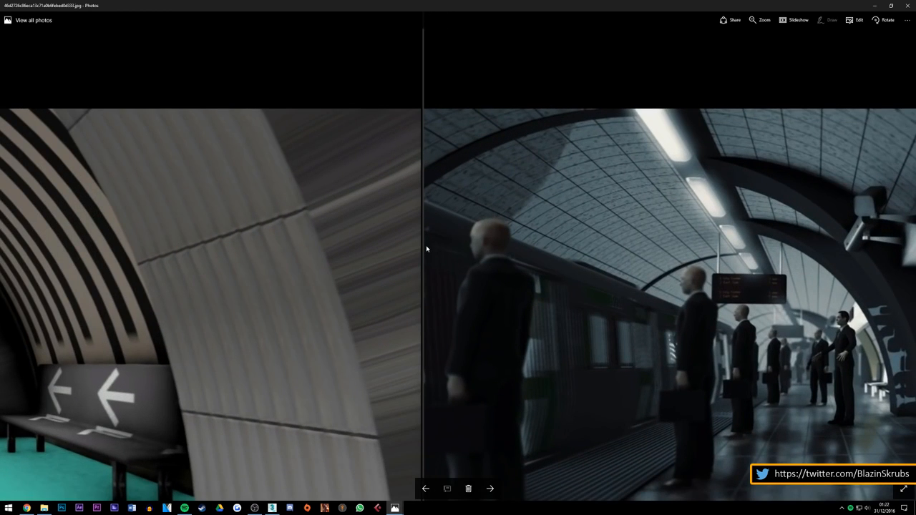
pyautogui.scroll(-1, 423, 250)
pyautogui.scroll(-2, 423, 249)
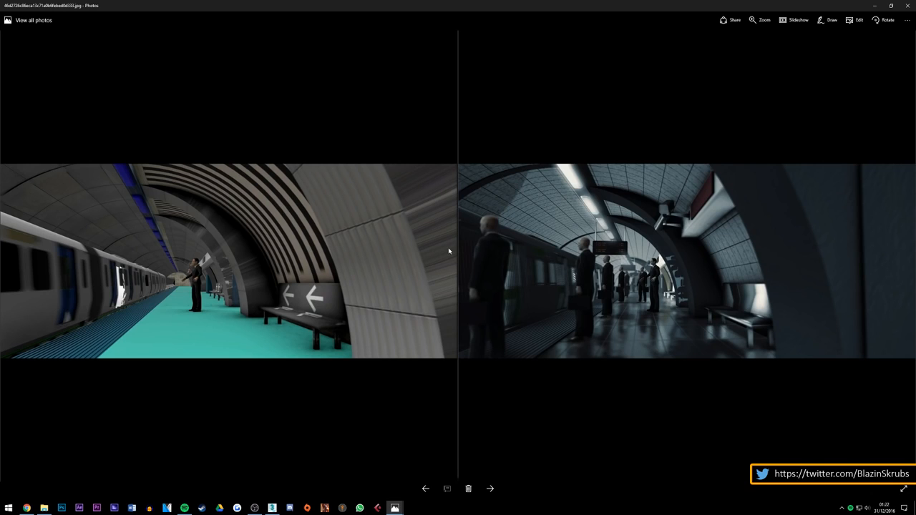
# Step: Switch to OBS, lower the Desktop Audio level in the mixer and minimise the window
pyautogui.click(259, 507)
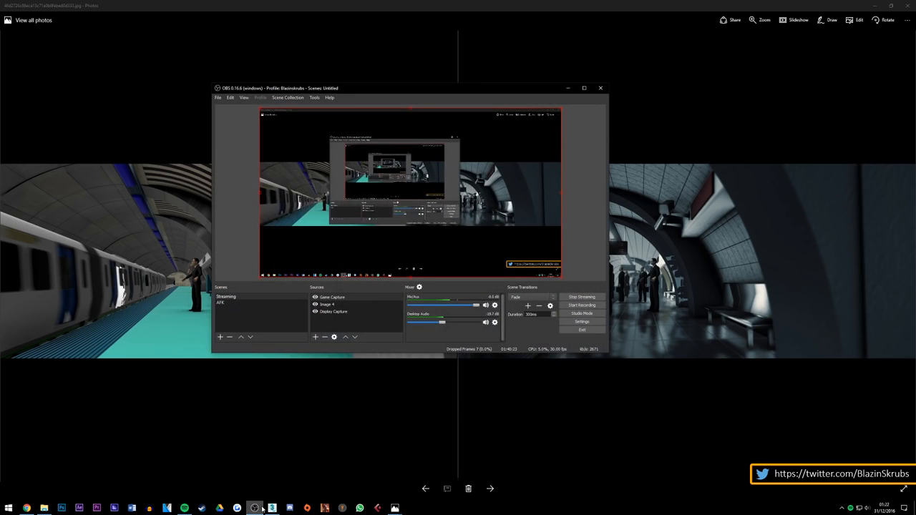
pyautogui.click(259, 507)
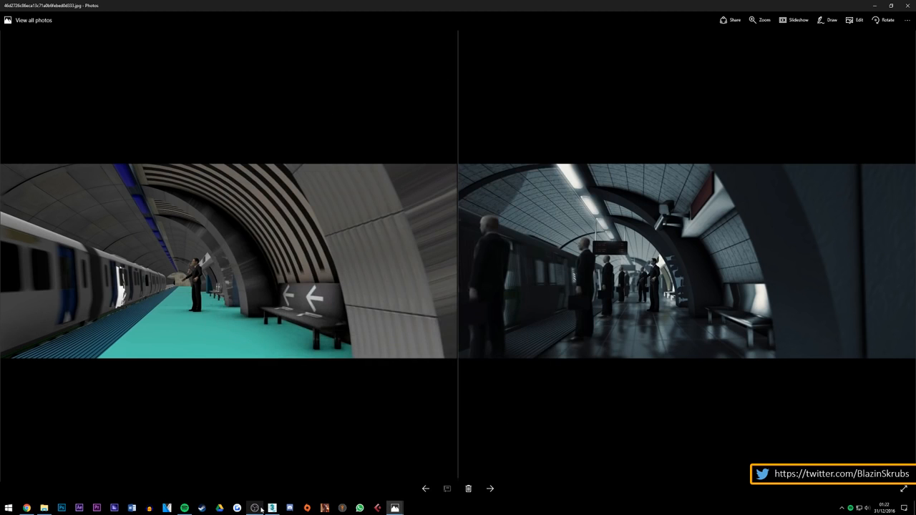
pyautogui.click(259, 508)
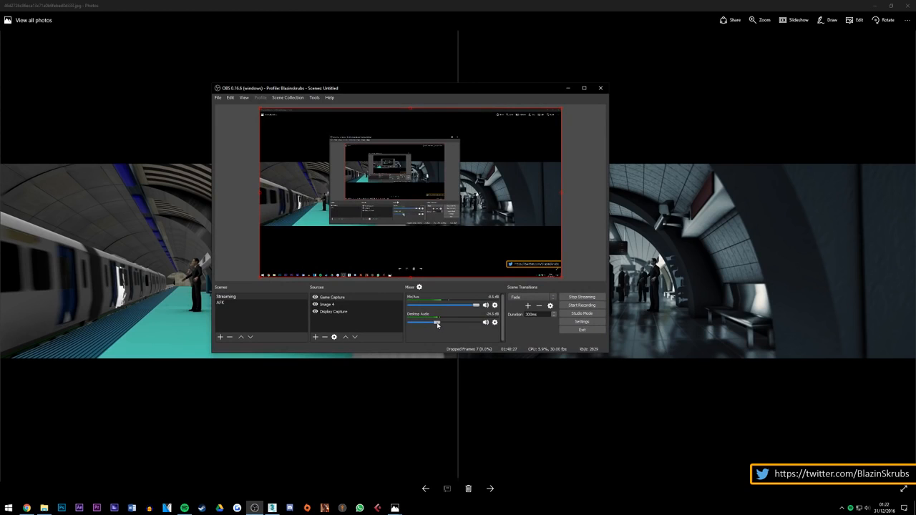
pyautogui.moveTo(438, 324); pyautogui.dragTo(439, 327)
pyautogui.click(570, 87)
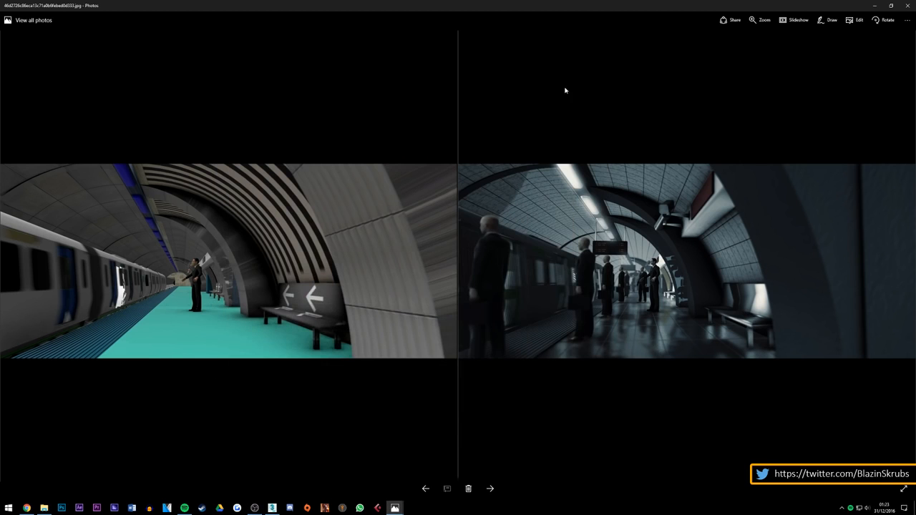
# Step: Check the live chat on the YouTube live dashboard in Chrome, return to the station comparison image and close it
pyautogui.click(26, 507)
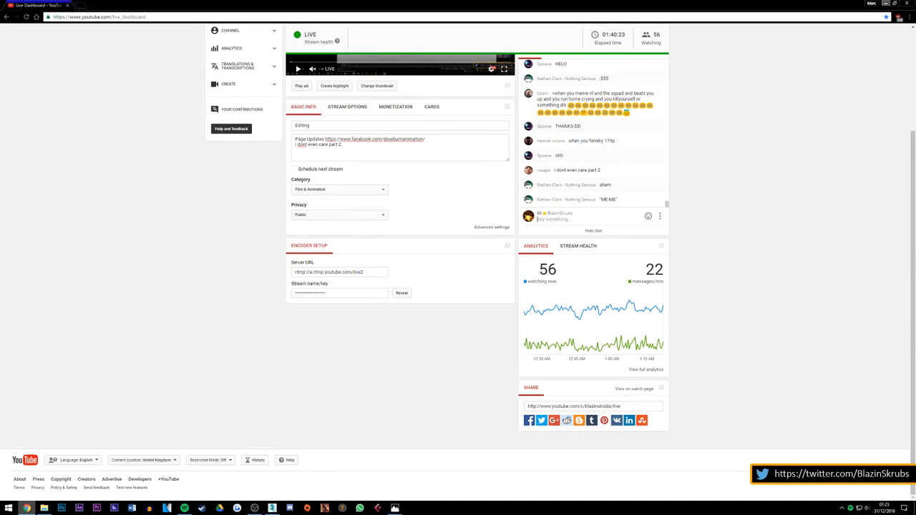
pyautogui.hotkey('alt', 'Tab')
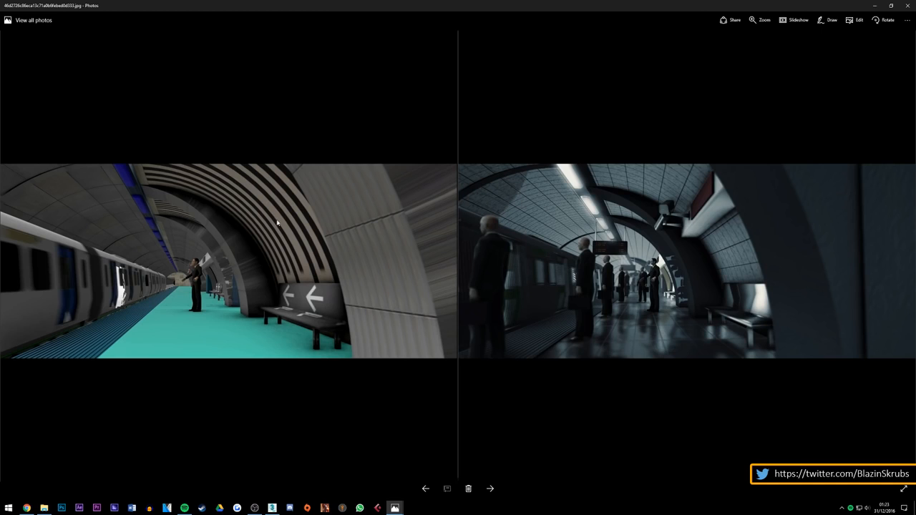
pyautogui.click(908, 7)
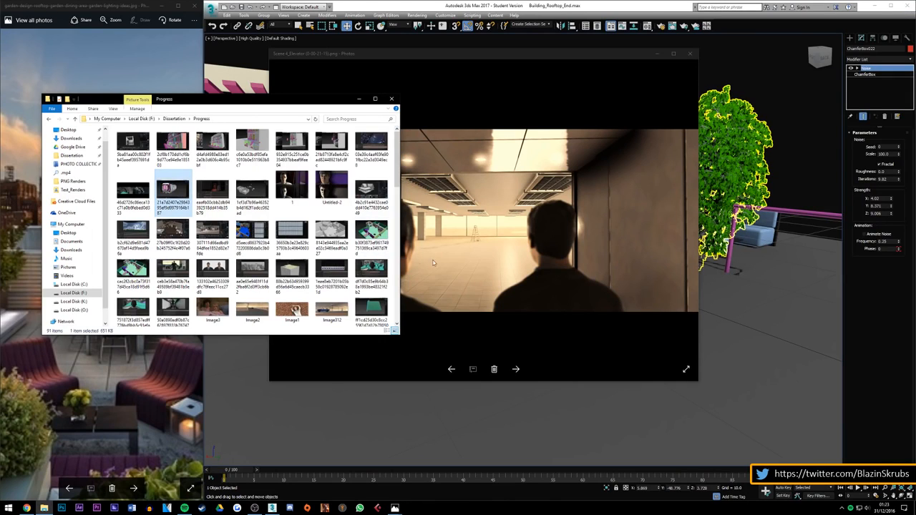
# Step: View the Slate Material Editor screenshot from the Progress folder at full screen size and close it
pyautogui.click(297, 233)
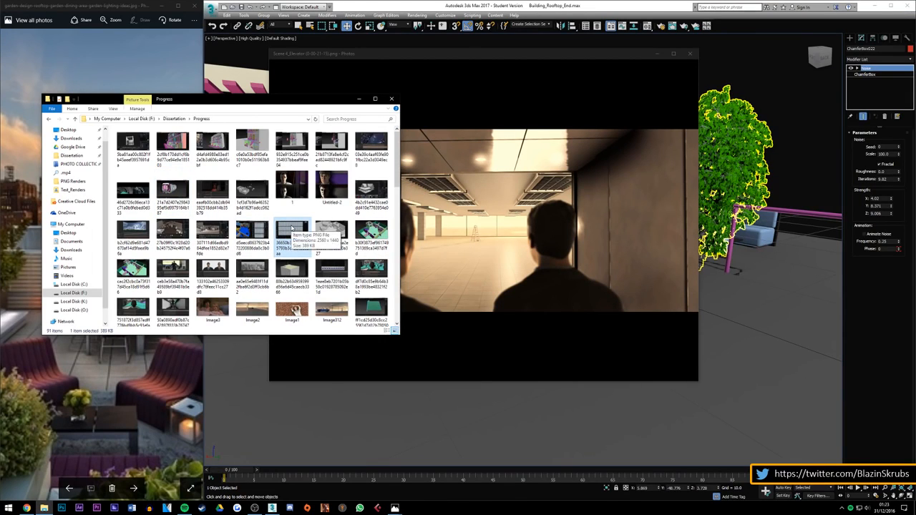
pyautogui.doubleClick(291, 228)
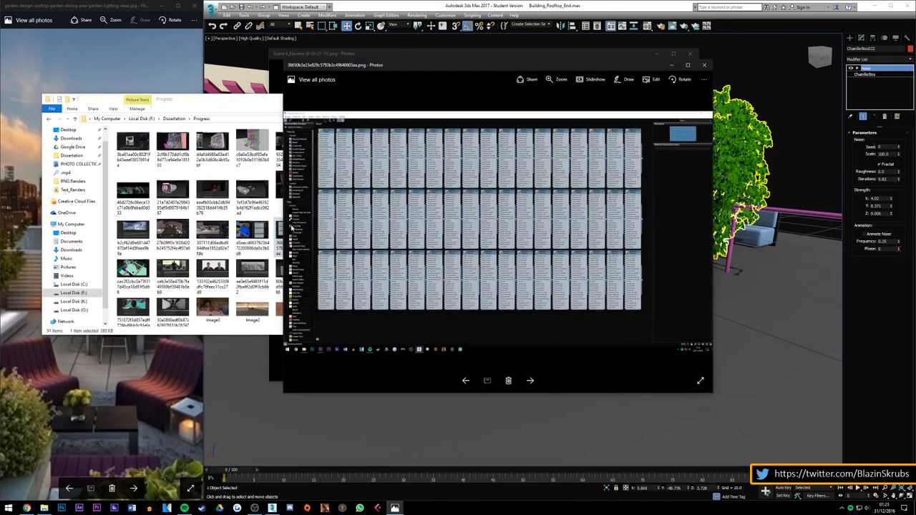
pyautogui.click(689, 65)
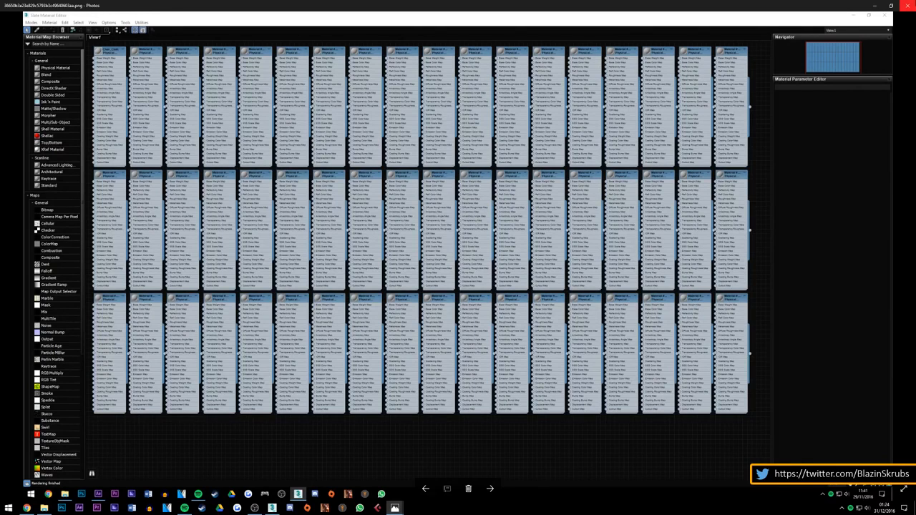
pyautogui.click(907, 6)
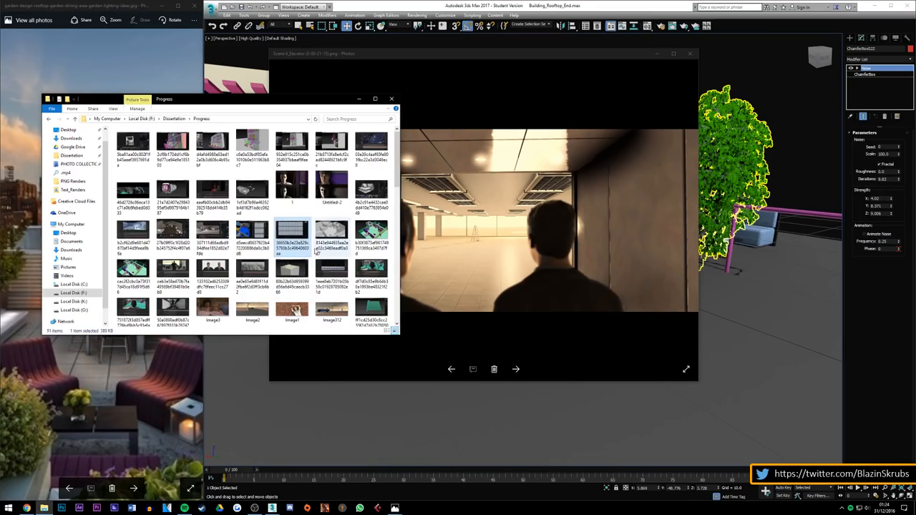
# Step: Minimise the elevator render and the Progress folder to return to the rooftop scene in 3ds Max
pyautogui.scroll(10, 312, 206)
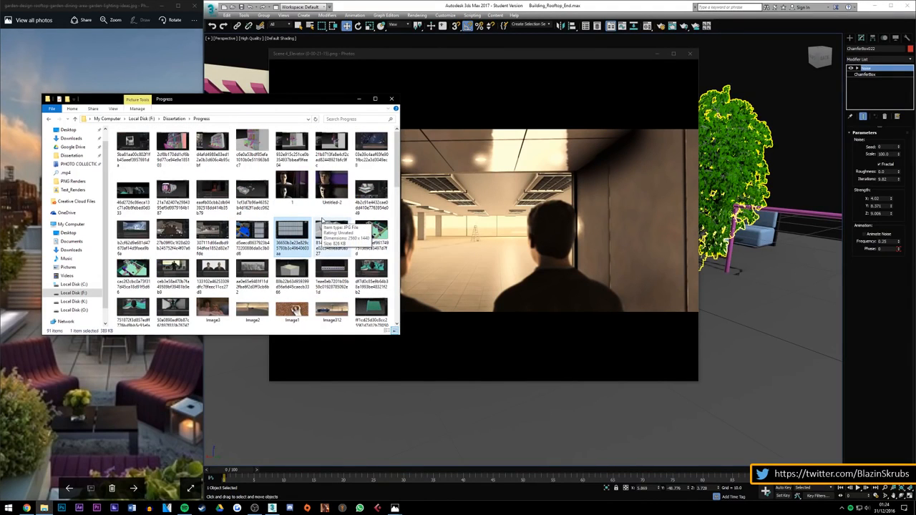
pyautogui.click(656, 56)
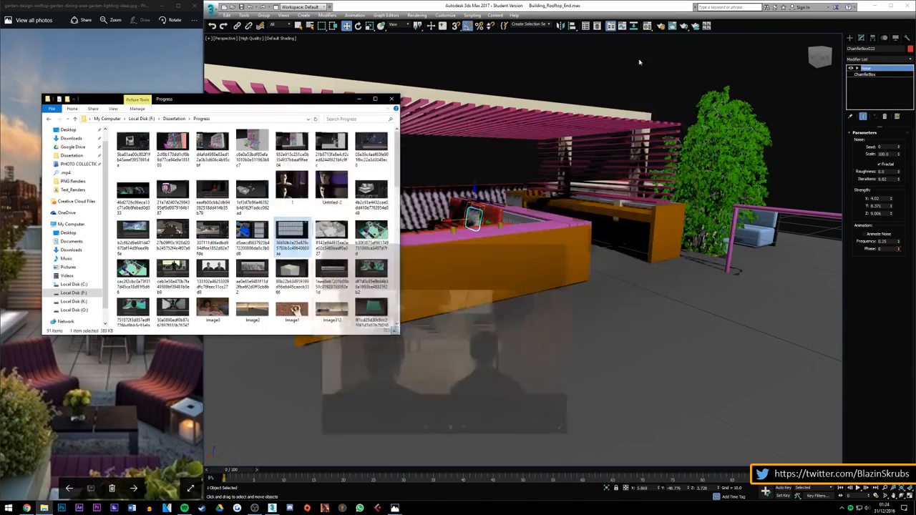
pyautogui.click(359, 98)
# Step: Clear the selection and examine the rooftop bar, pergola, tree and seating from several angles against the whole garden reference photo
pyautogui.scroll(-4, 522, 278)
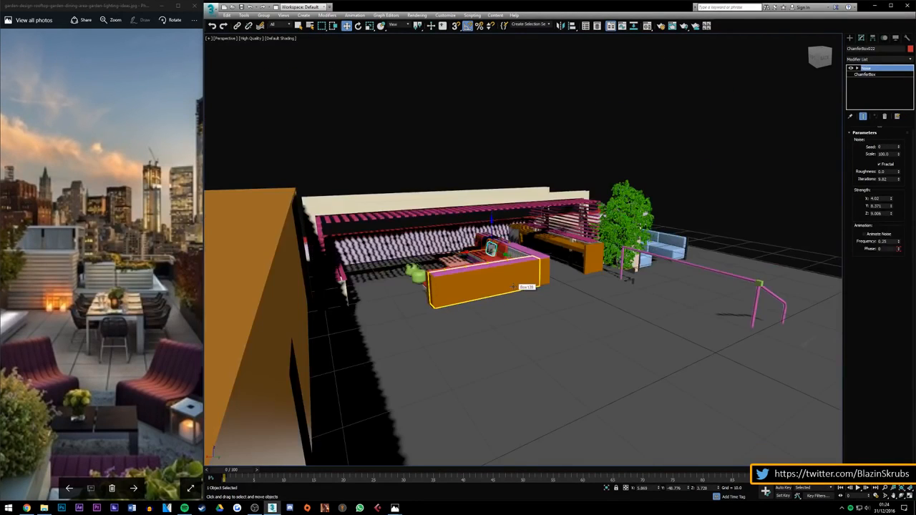
pyautogui.scroll(2, 521, 278)
pyautogui.click(493, 183)
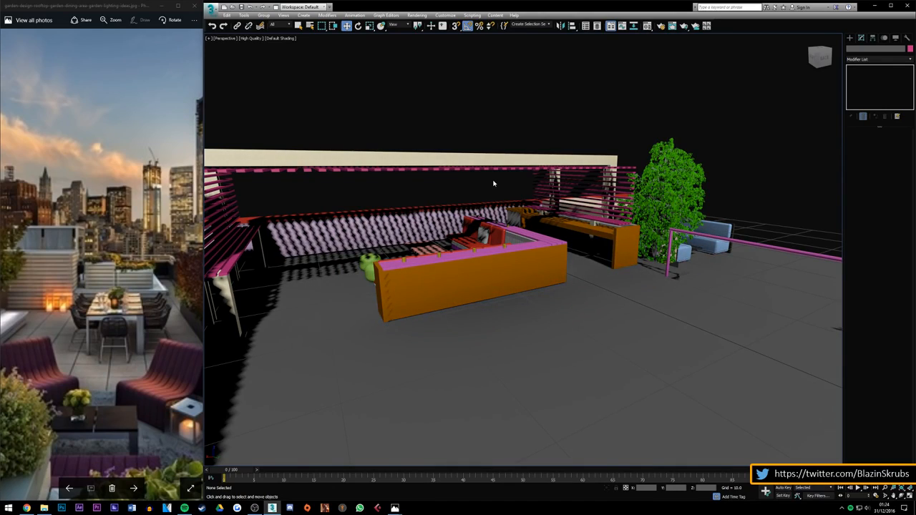
pyautogui.moveTo(824, 58); pyautogui.dragTo(757, 58)
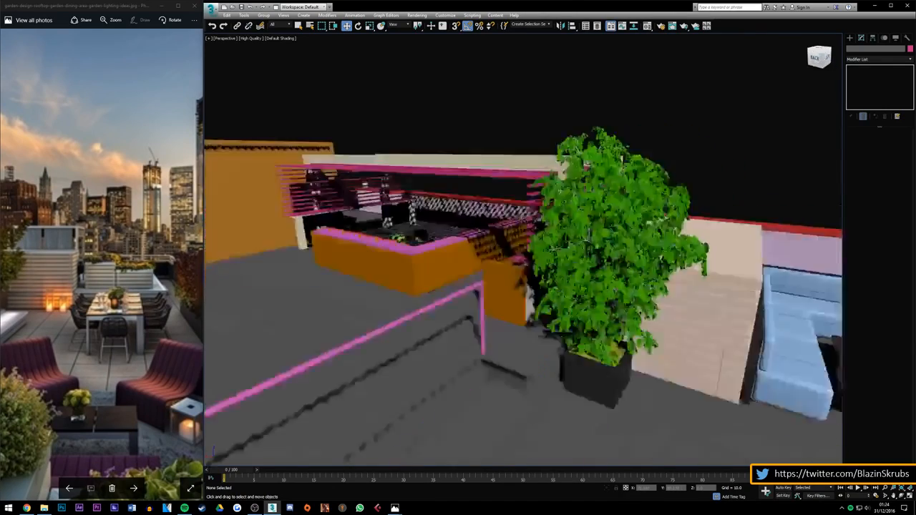
pyautogui.moveTo(621, 159); pyautogui.dragTo(481, 234)
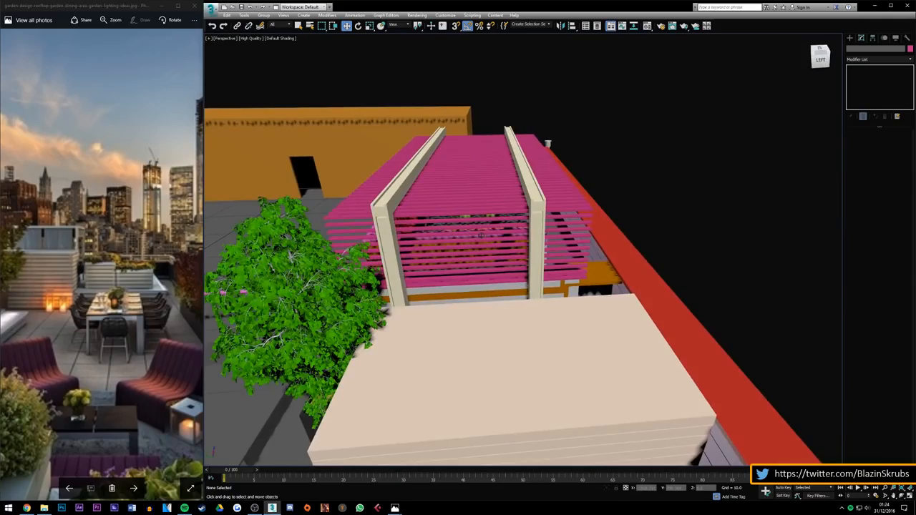
pyautogui.keyDown('alt'); pyautogui.moveTo(481, 235); pyautogui.dragTo(205, 255, button='middle'); pyautogui.keyUp('alt')
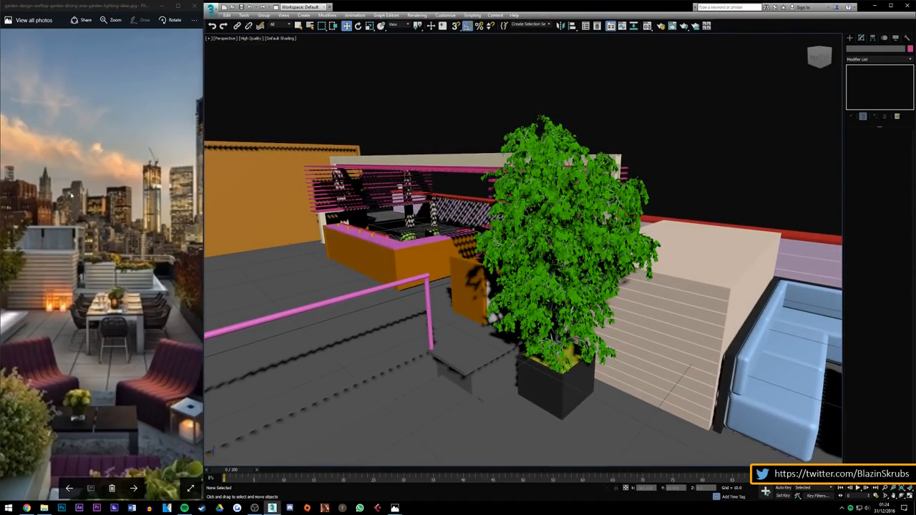
pyautogui.scroll(-2, 71, 193)
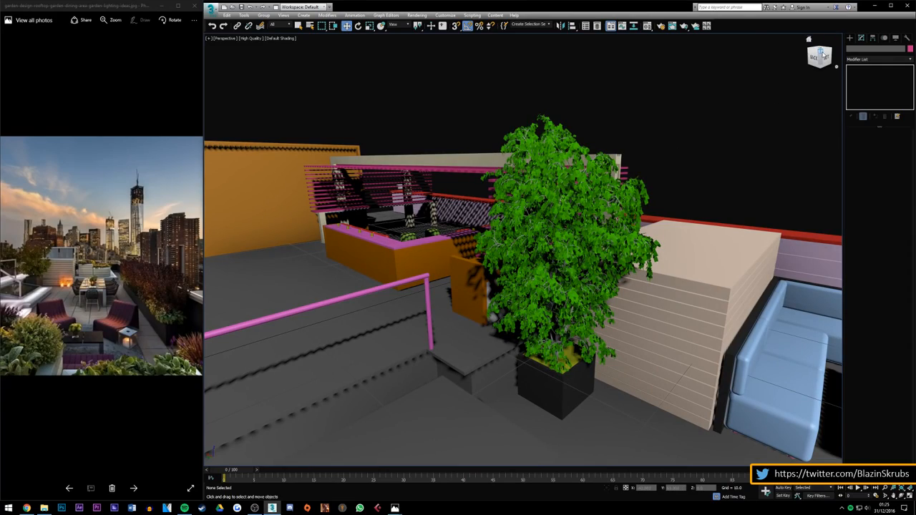
pyautogui.moveTo(812, 61)
pyautogui.mouseDown()
pyautogui.moveTo(825, 120)
pyautogui.moveTo(889, 101)
pyautogui.moveTo(875, 76)
pyautogui.moveTo(819, 61)
pyautogui.mouseUp()
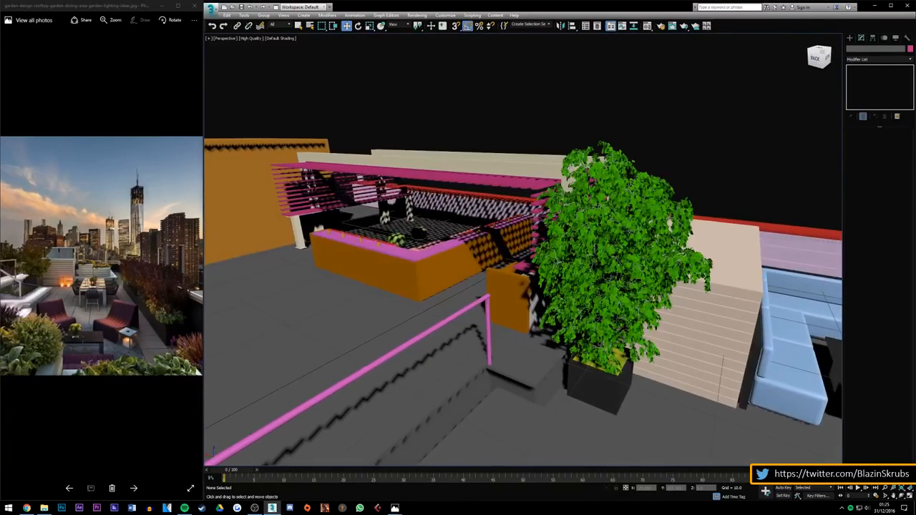
pyautogui.scroll(-5, 465, 209)
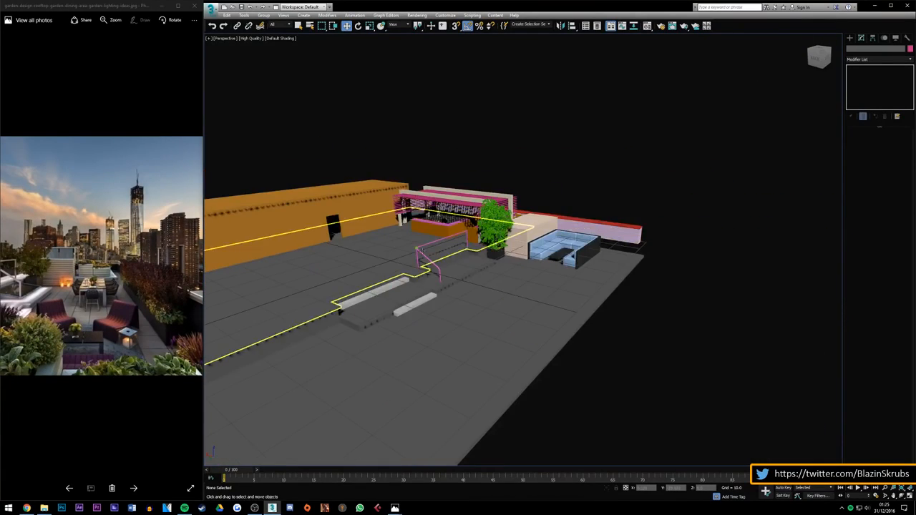
# Step: Delete the small green box at the corner of the pink railing and select the bent handrail cylinder
pyautogui.scroll(4, 422, 250)
pyautogui.scroll(3, 423, 251)
pyautogui.click(382, 234)
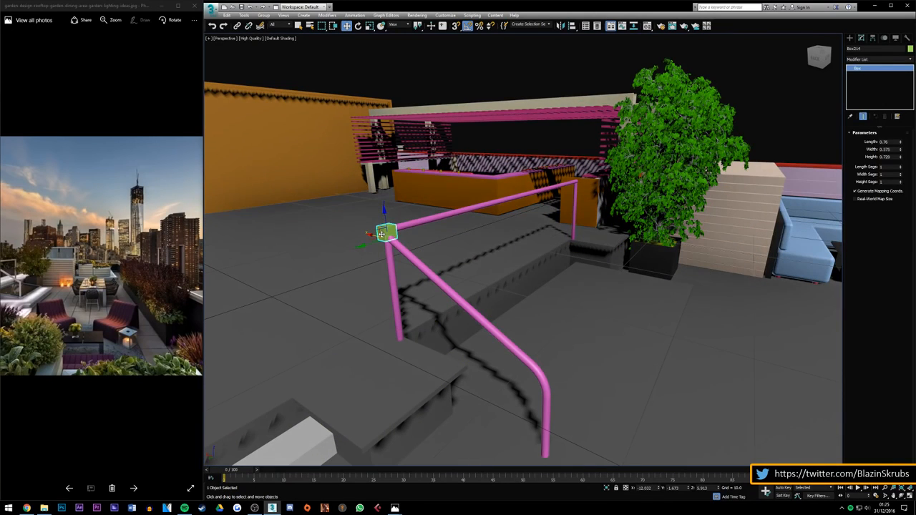
pyautogui.press('Delete')
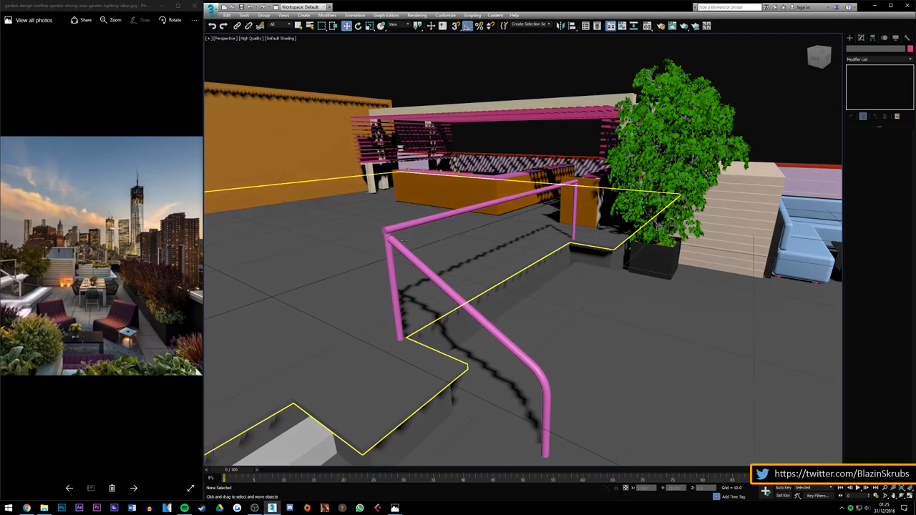
pyautogui.click(394, 243)
pyautogui.keyDown('alt'); pyautogui.moveTo(444, 139); pyautogui.dragTo(446, 140, button='middle'); pyautogui.keyUp('alt')
# Step: Open the colour-coded house interior and materials screenshot from the Progress folder and examine the room and its material nodes
pyautogui.moveTo(395, 508)
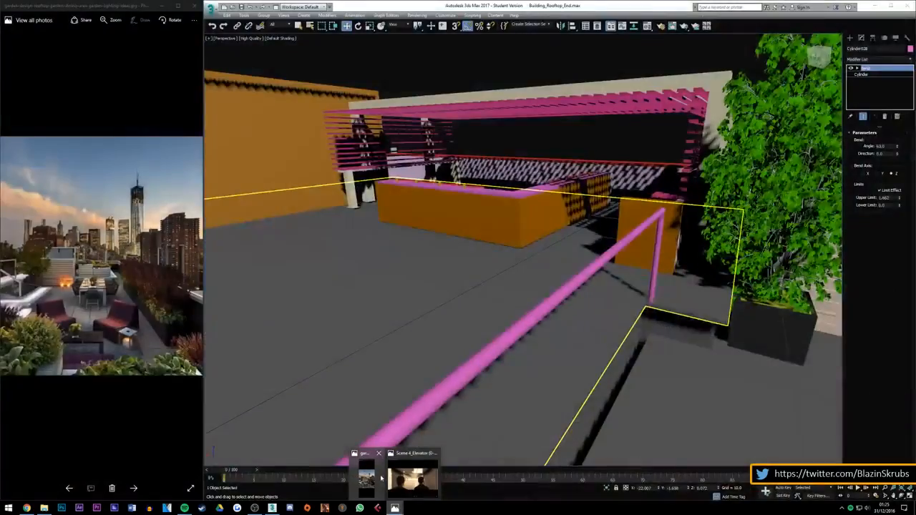
pyautogui.moveTo(401, 460)
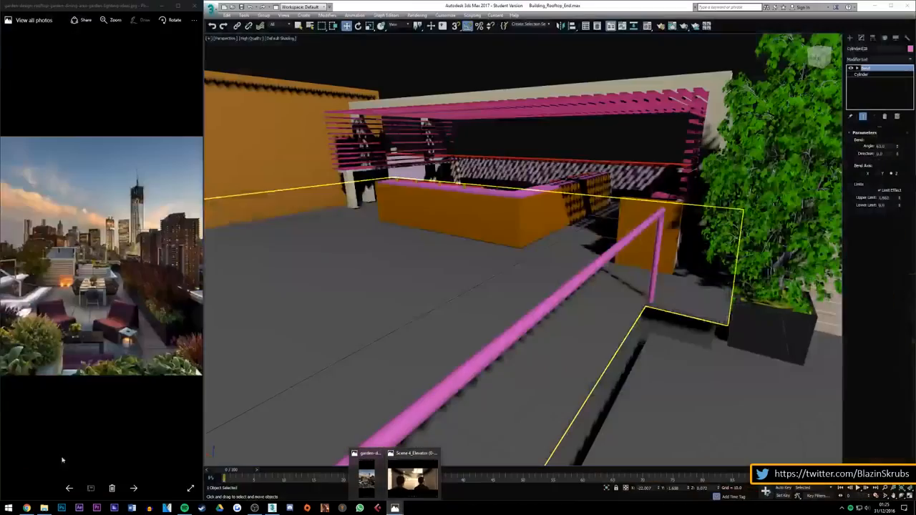
pyautogui.click(43, 508)
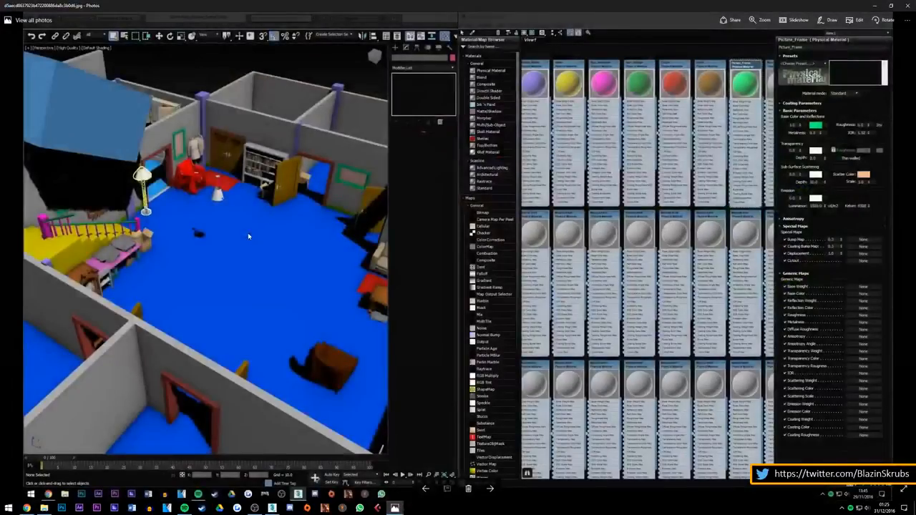
pyautogui.scroll(2, 181, 173)
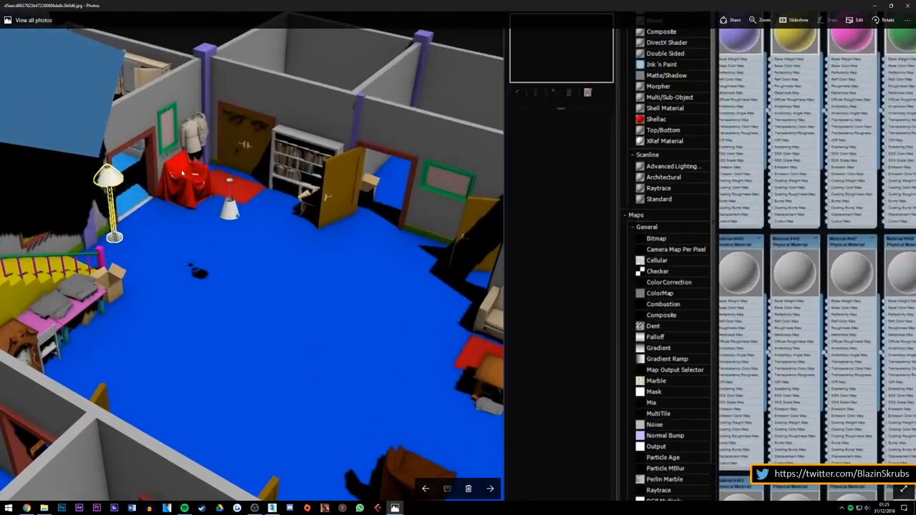
pyautogui.scroll(-2, 181, 169)
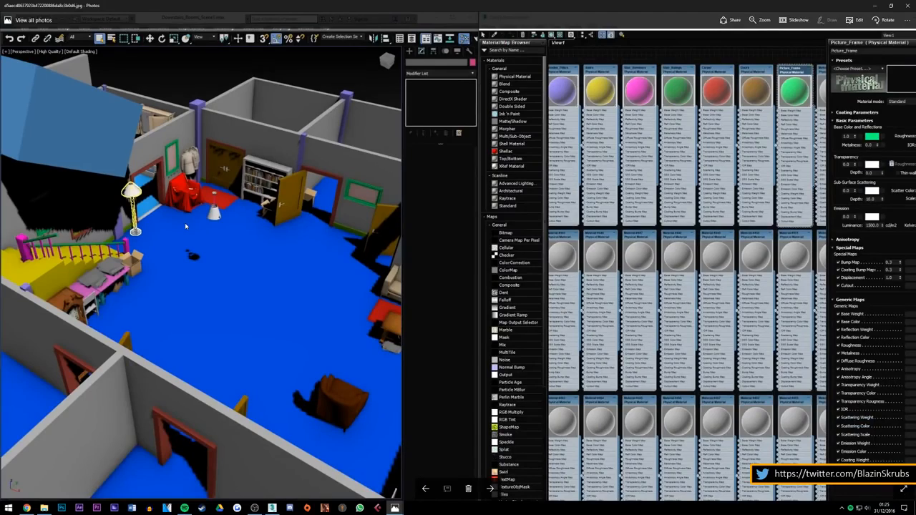
pyautogui.scroll(-2, 184, 223)
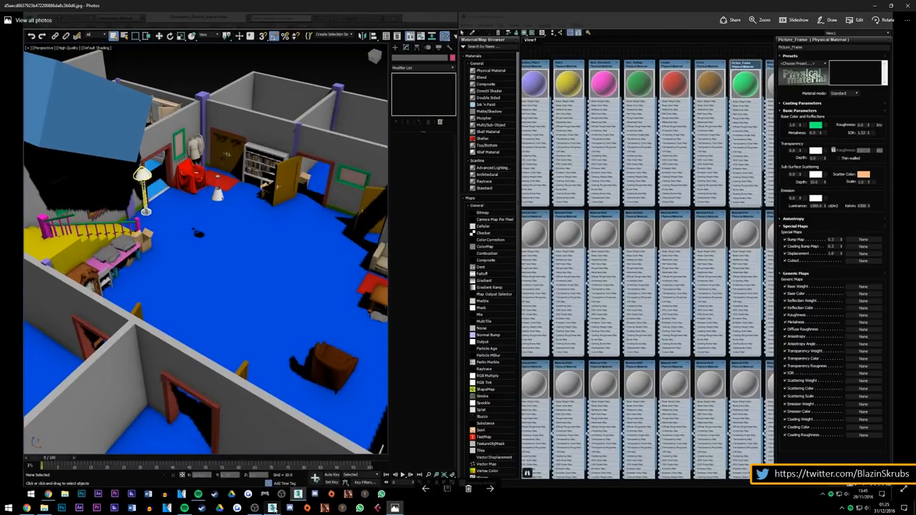
# Step: Return to 3ds Max, save the rooftop scene and close the program, keeping the scene's changes
pyautogui.click(272, 507)
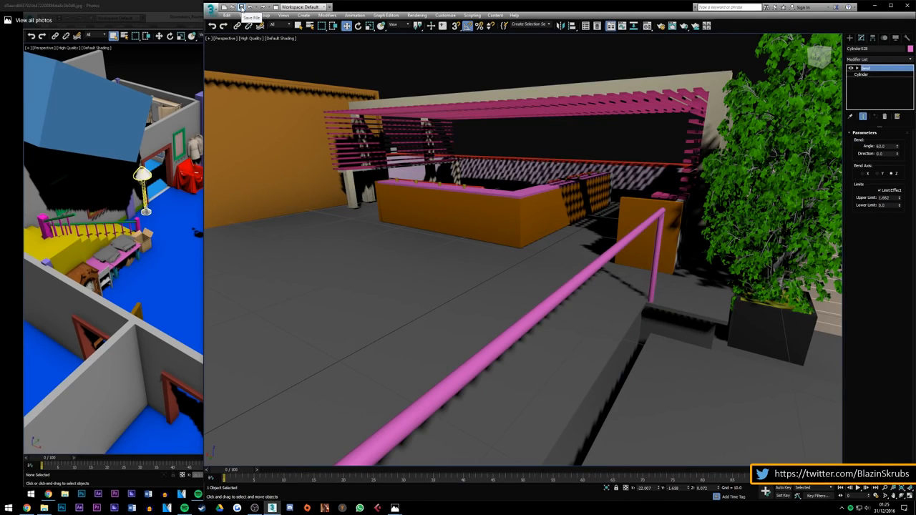
pyautogui.click(241, 8)
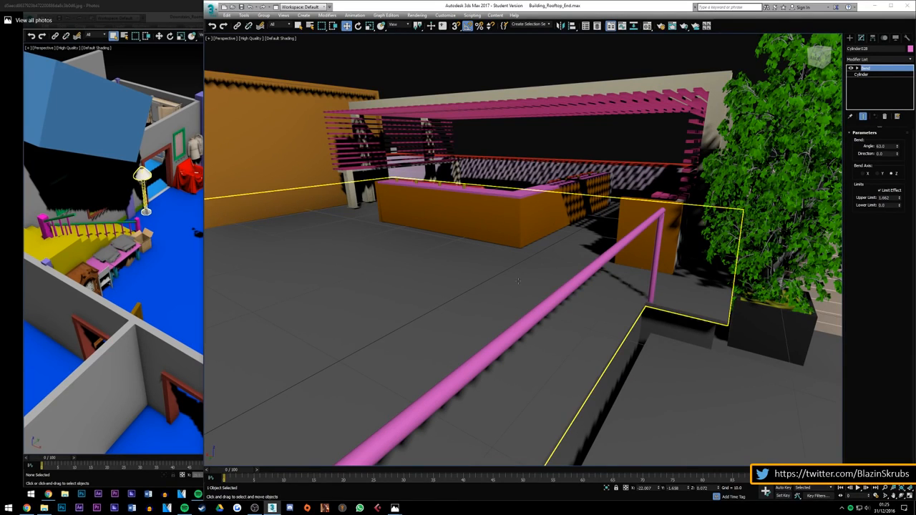
pyautogui.click(622, 268)
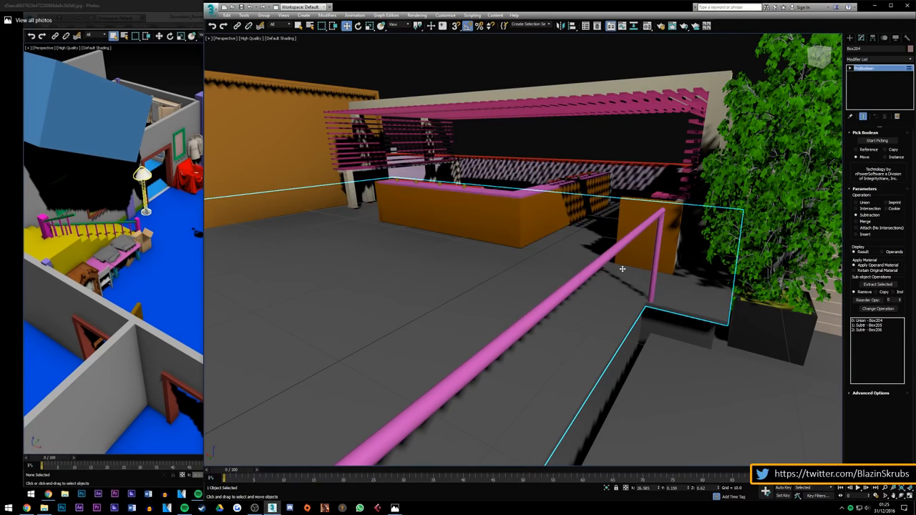
pyautogui.click(910, 6)
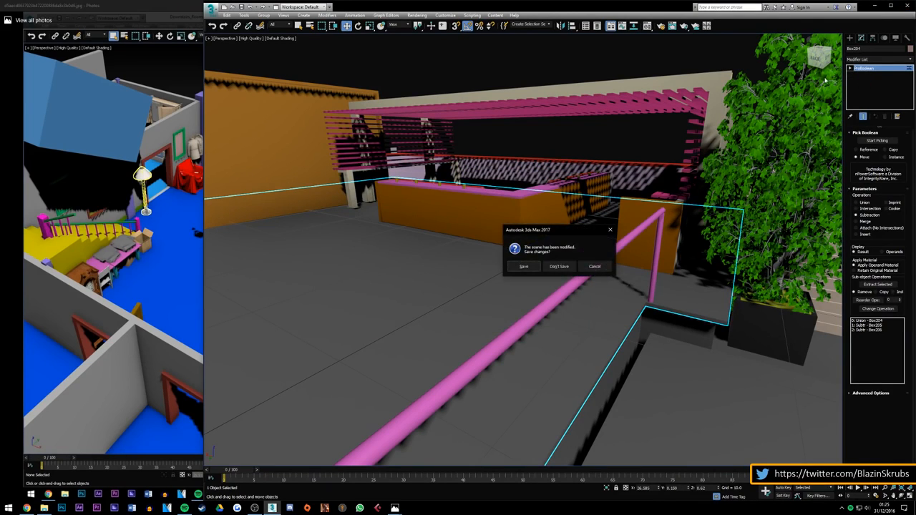
pyautogui.click(524, 267)
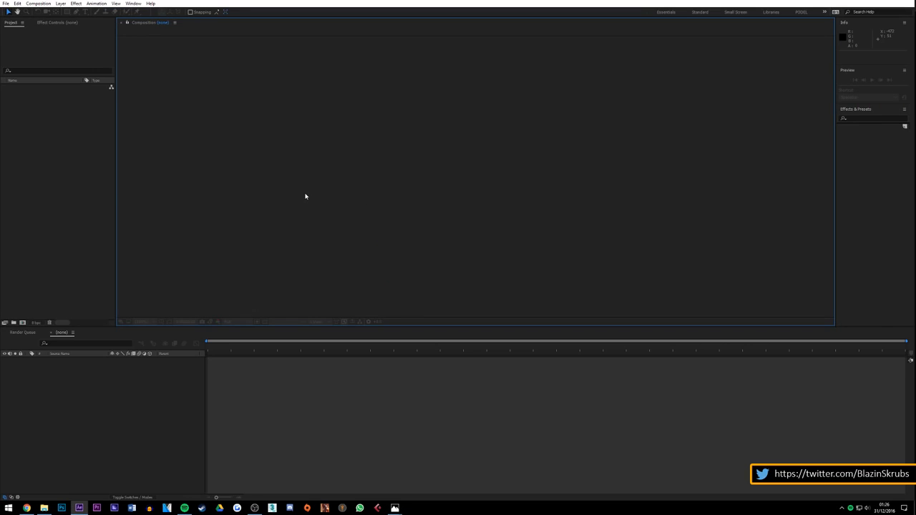
# Step: Switch to After Effects and reopen the recent project that contains the Scene 4_Elevator composition
pyautogui.click(5, 4)
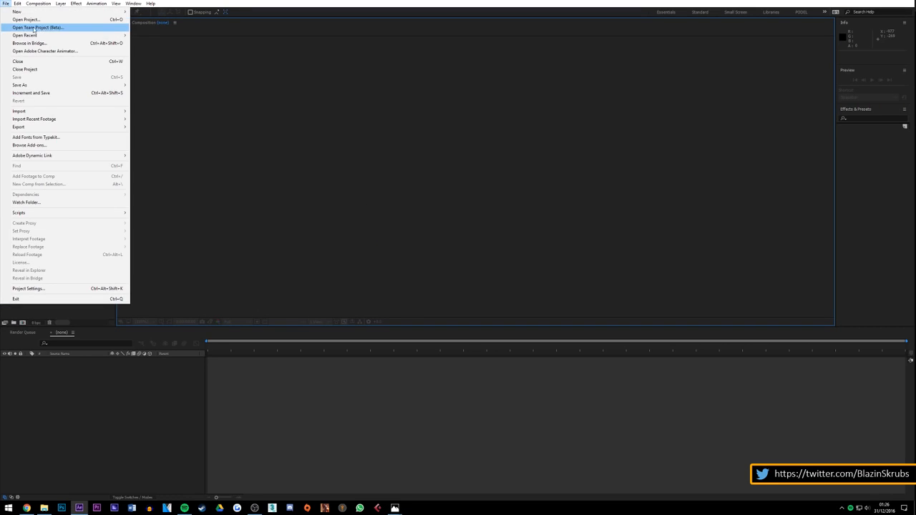
pyautogui.moveTo(73, 37)
pyautogui.click(218, 35)
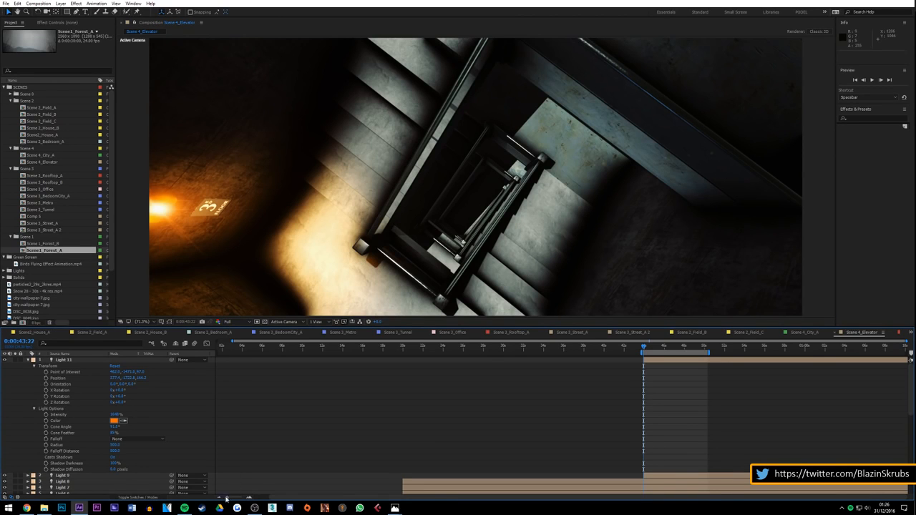
# Step: Collapse the Light 11 properties in the Scene 4_Elevator timeline and extend the work area back to the composition's start
pyautogui.moveTo(225, 501); pyautogui.dragTo(220, 500)
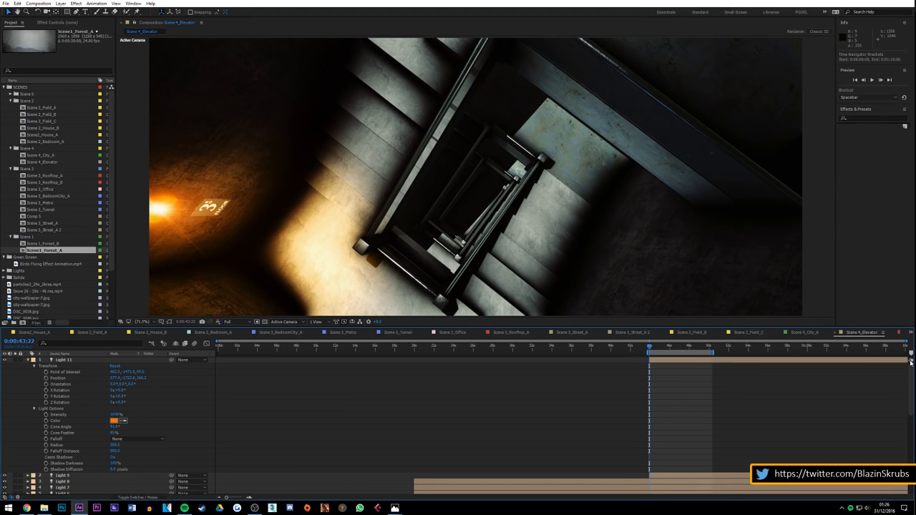
pyautogui.scroll(-2, 909, 379)
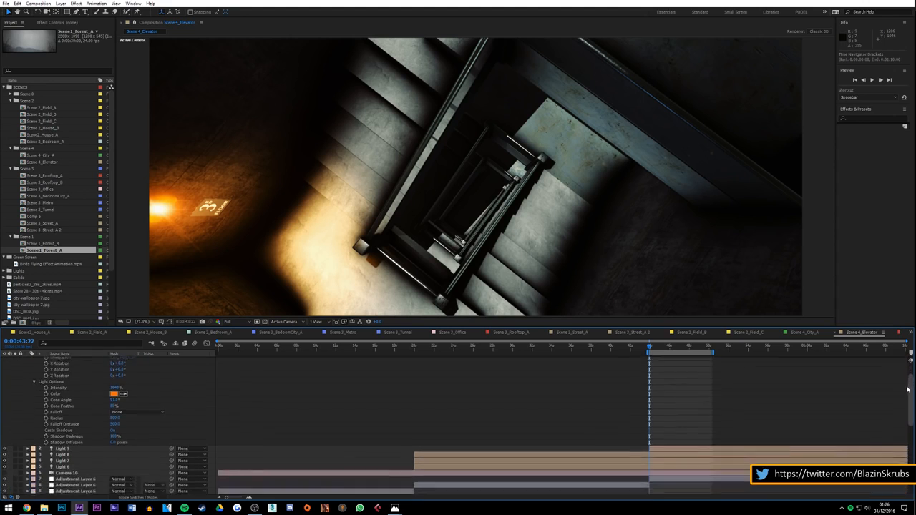
pyautogui.moveTo(907, 389)
pyautogui.mouseDown()
pyautogui.moveTo(900, 459)
pyautogui.moveTo(906, 363)
pyautogui.moveTo(898, 434)
pyautogui.moveTo(901, 387)
pyautogui.mouseUp()
pyautogui.scroll(1, 33, 385)
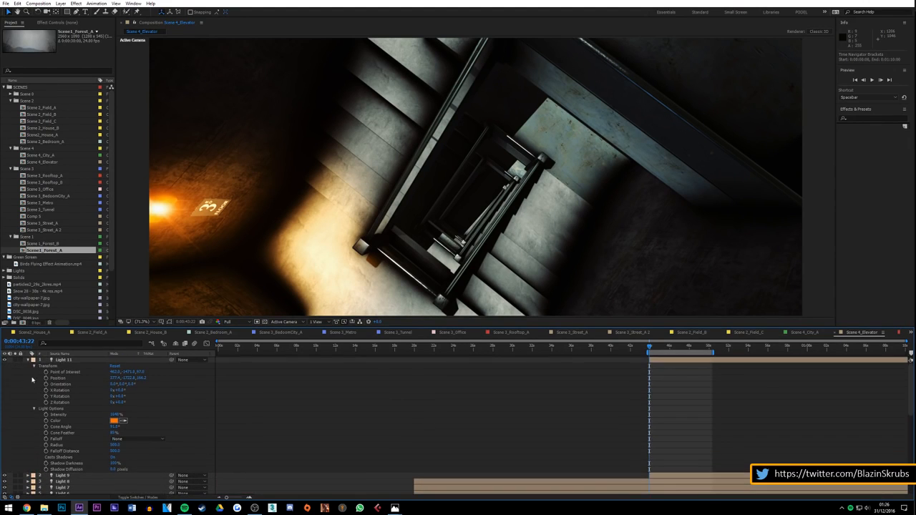
pyautogui.click(27, 361)
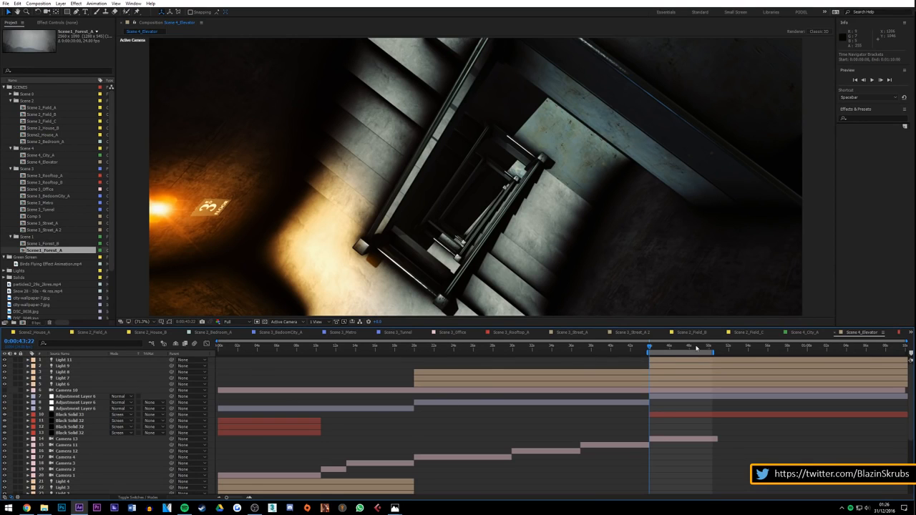
pyautogui.moveTo(649, 351); pyautogui.dragTo(218, 353)
pyautogui.scroll(-4, 373, 416)
pyautogui.scroll(4, 374, 416)
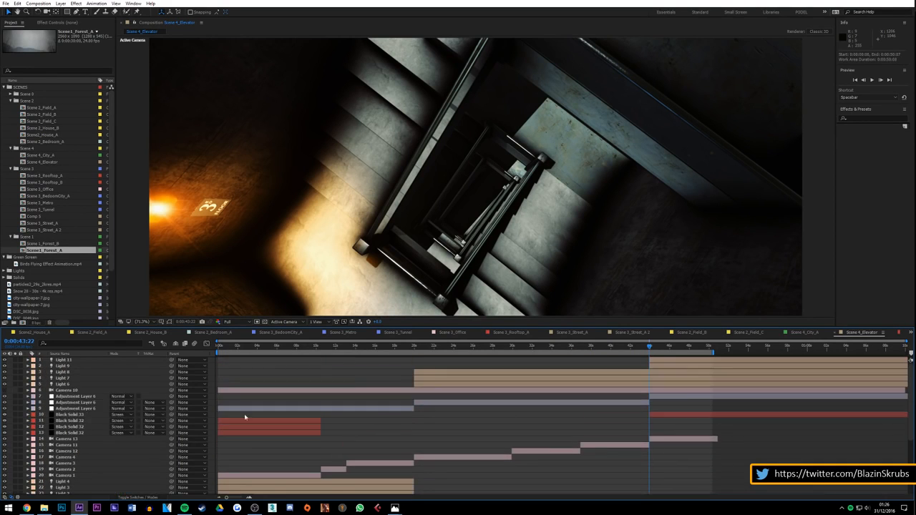
# Step: Review the opening elevator shots in the Scene 4_Elevator timeline from the start up to 0:00:10:14
pyautogui.moveTo(217, 345); pyautogui.dragTo(227, 348)
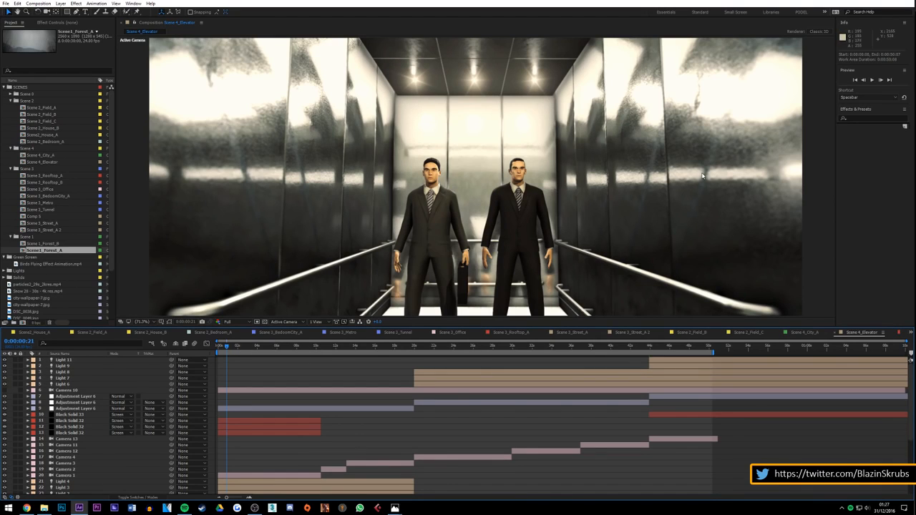
pyautogui.moveTo(262, 346); pyautogui.dragTo(244, 375)
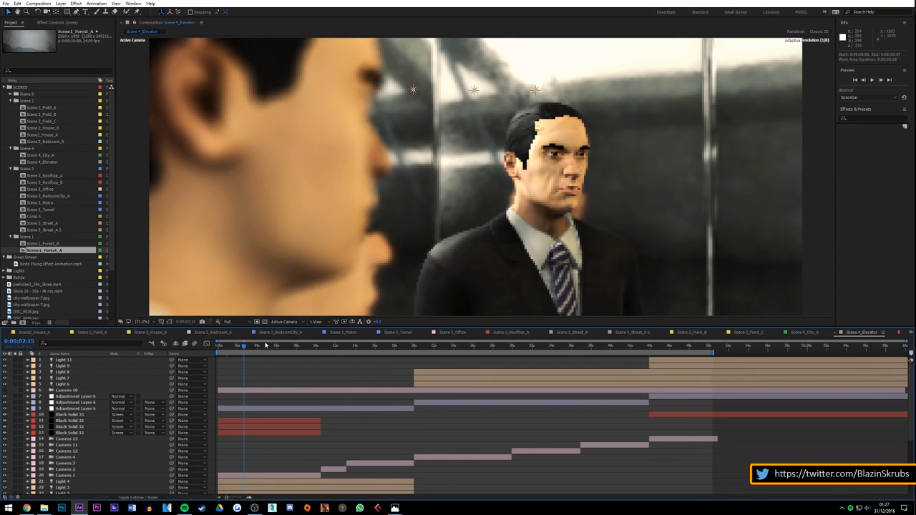
pyautogui.moveTo(266, 348); pyautogui.dragTo(287, 350)
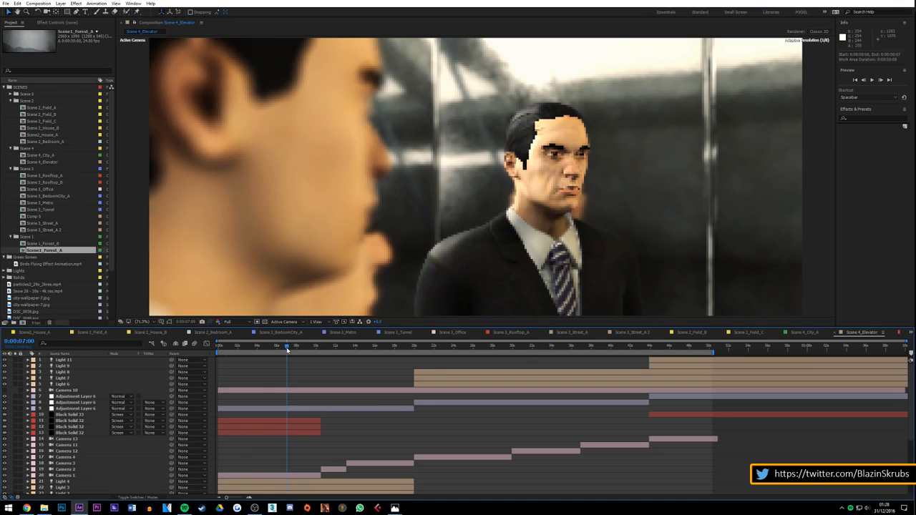
pyautogui.moveTo(287, 349); pyautogui.dragTo(322, 348)
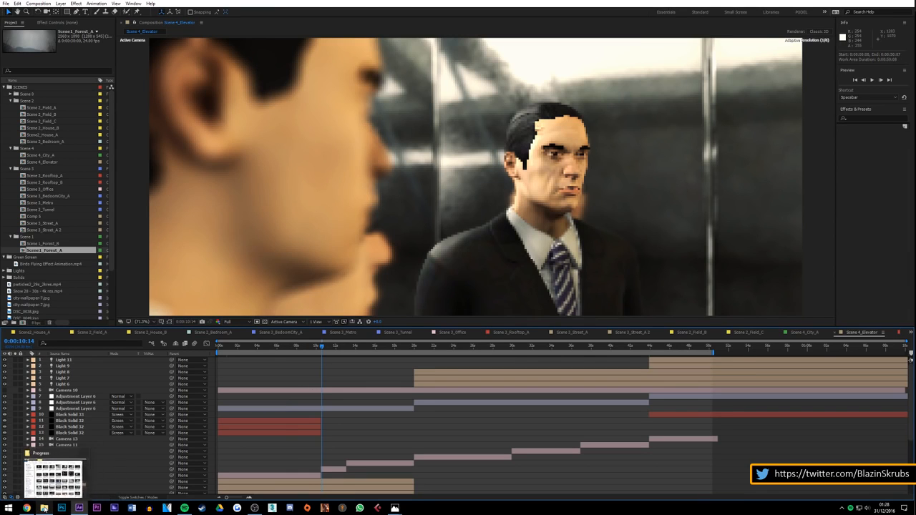
# Step: Switch to Chrome to check the YouTube live dashboard and chat, and minimise it to return to the composition
pyautogui.moveTo(29, 509)
pyautogui.click(40, 476)
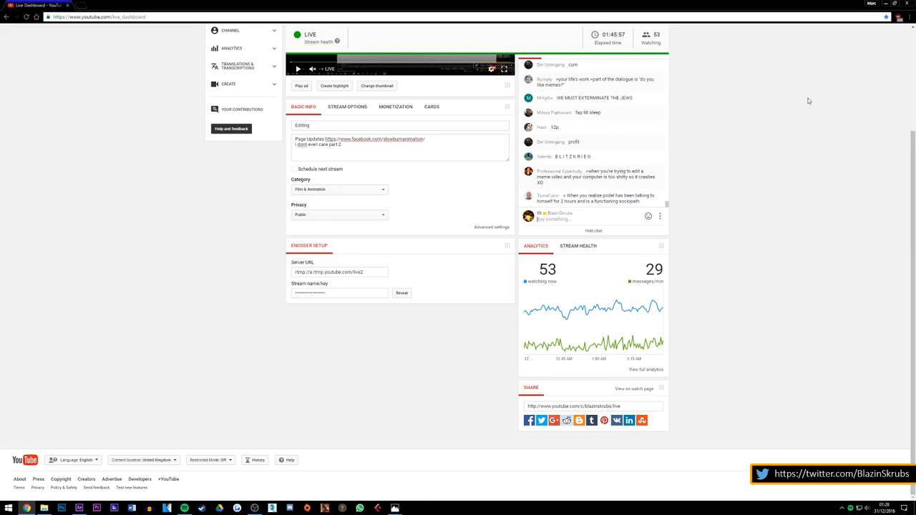
pyautogui.click(885, 3)
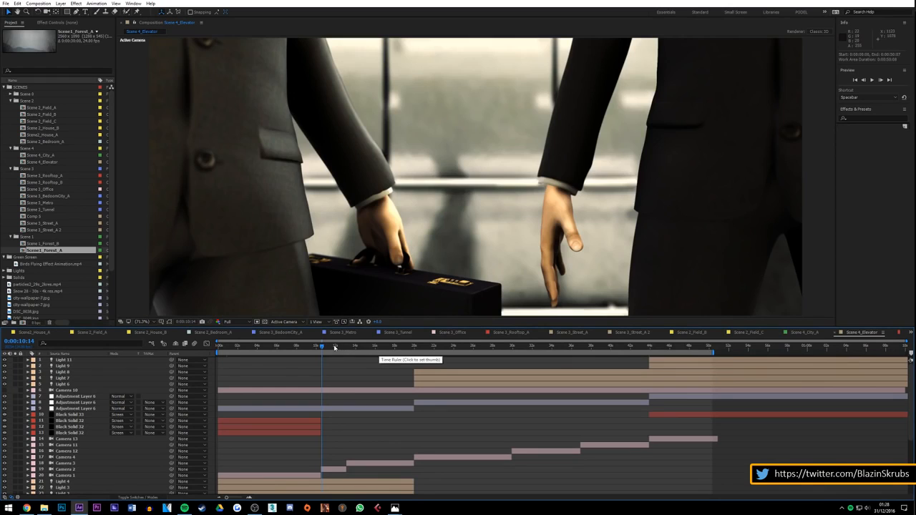
# Step: Review the elevator doors opening and the walk into the empty office, ending at 0:00:27:09
pyautogui.moveTo(334, 347); pyautogui.dragTo(421, 349)
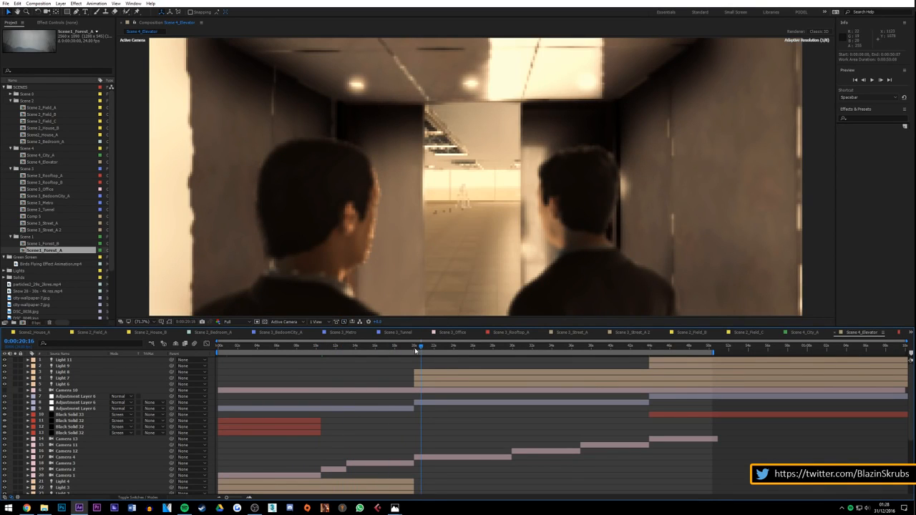
pyautogui.moveTo(420, 349); pyautogui.dragTo(429, 349)
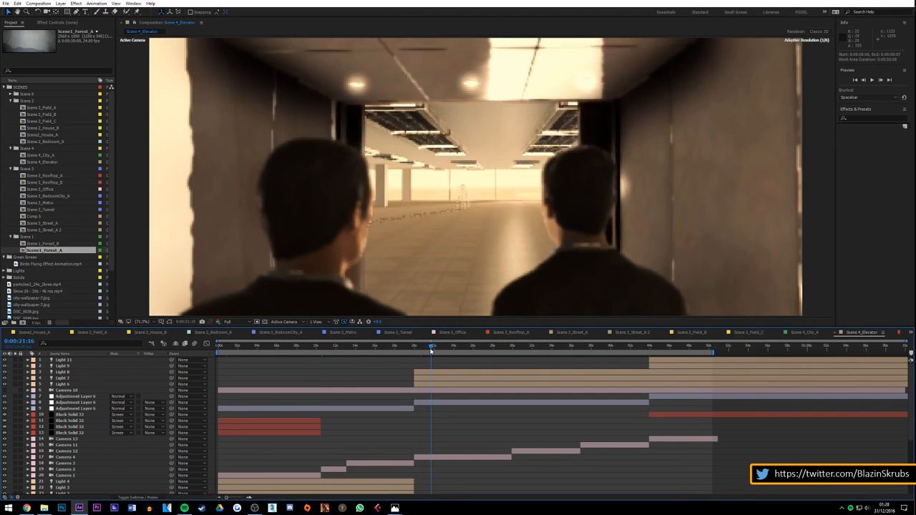
pyautogui.moveTo(429, 349)
pyautogui.mouseDown()
pyautogui.moveTo(444, 349)
pyautogui.moveTo(420, 349)
pyautogui.moveTo(434, 349)
pyautogui.mouseUp()
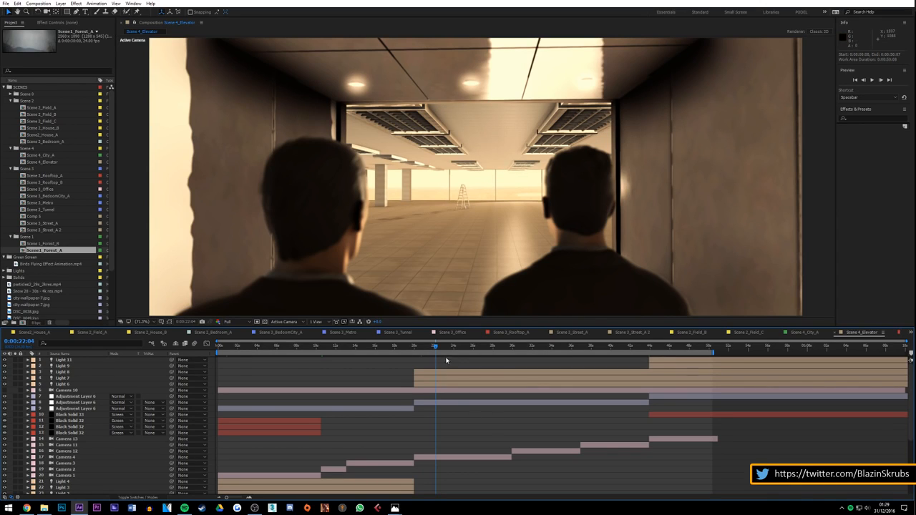
pyautogui.moveTo(442, 349); pyautogui.dragTo(487, 353)
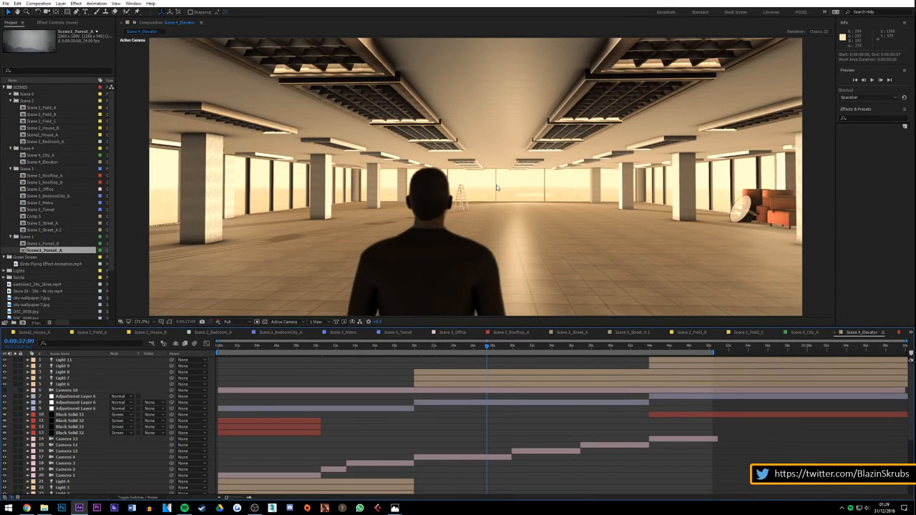
pyautogui.press(',')
pyautogui.press(',')
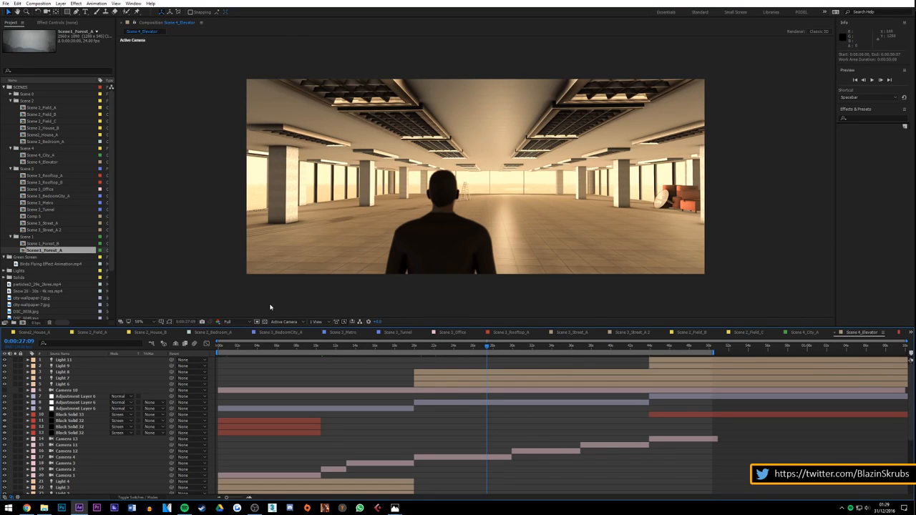
pyautogui.click(140, 321)
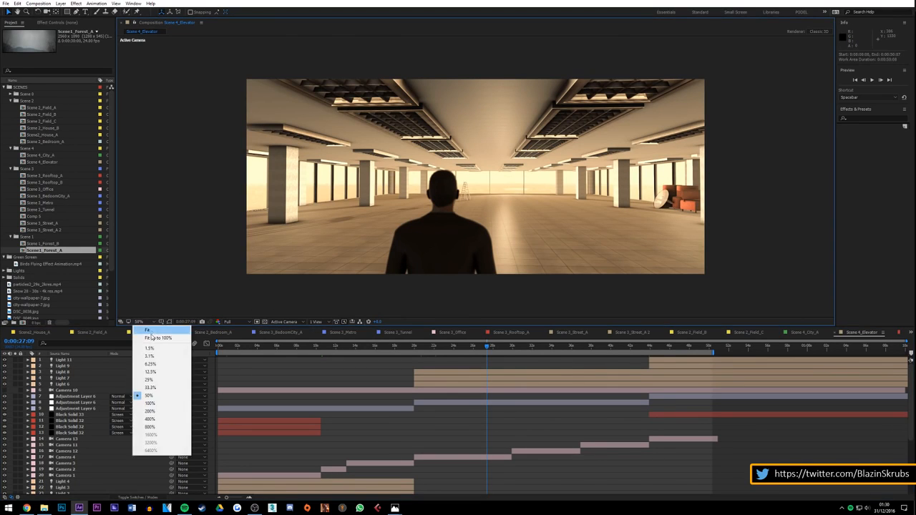
pyautogui.click(153, 328)
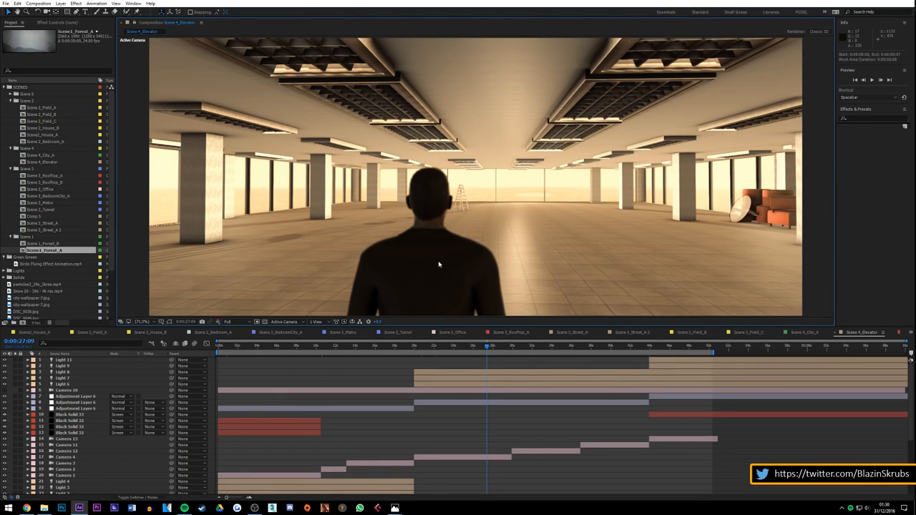
# Step: Save the project and review the two men leaving the elevator between about 0:00:23 and 0:00:25
pyautogui.click(472, 346)
pyautogui.moveTo(473, 349); pyautogui.dragTo(453, 357)
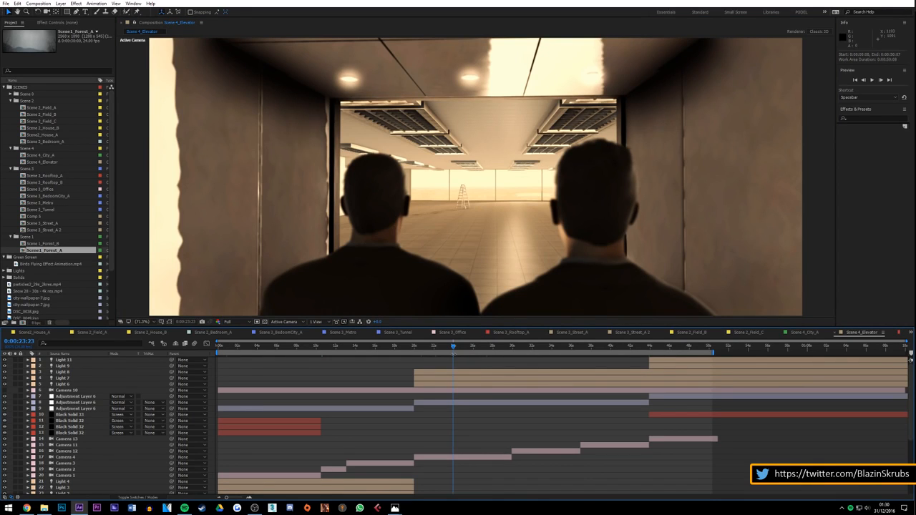
pyautogui.hotkey('ctrl', 's')
pyautogui.moveTo(453, 347)
pyautogui.mouseDown()
pyautogui.moveTo(510, 350)
pyautogui.moveTo(475, 359)
pyautogui.moveTo(491, 350)
pyautogui.moveTo(479, 347)
pyautogui.moveTo(500, 347)
pyautogui.moveTo(464, 348)
pyautogui.mouseUp()
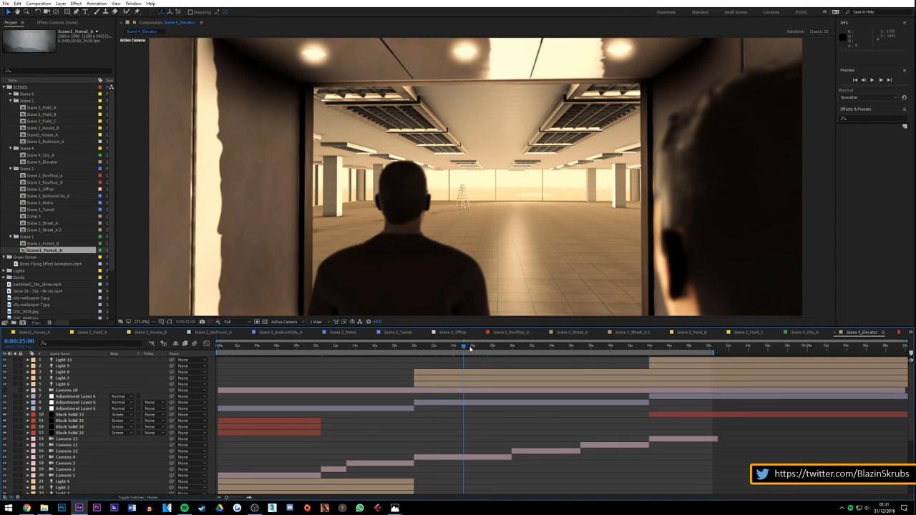
pyautogui.moveTo(473, 348); pyautogui.dragTo(444, 360)
pyautogui.press('space')
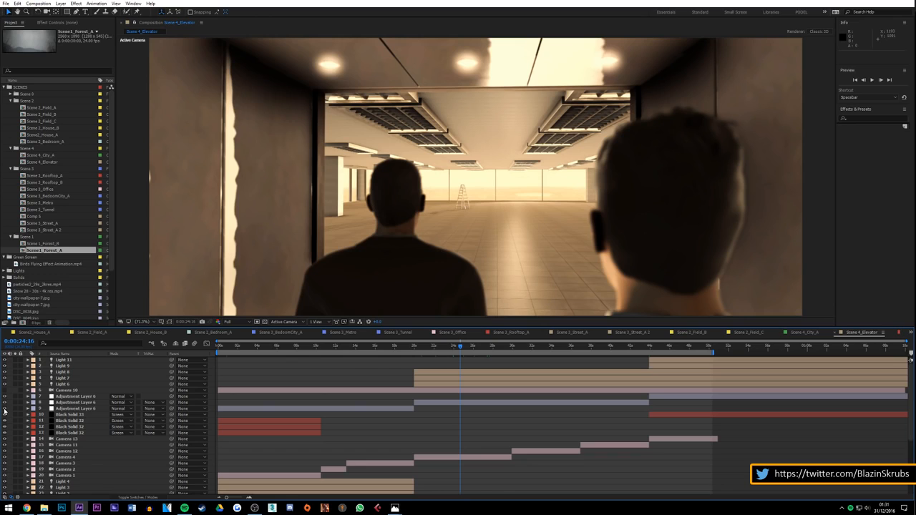
# Step: Compare the office shot with the layer 8 adjustment layer hidden and shown, and examine its FilmConvert Pro and Brightness & Contrast effects
pyautogui.click(73, 396)
pyautogui.click(75, 403)
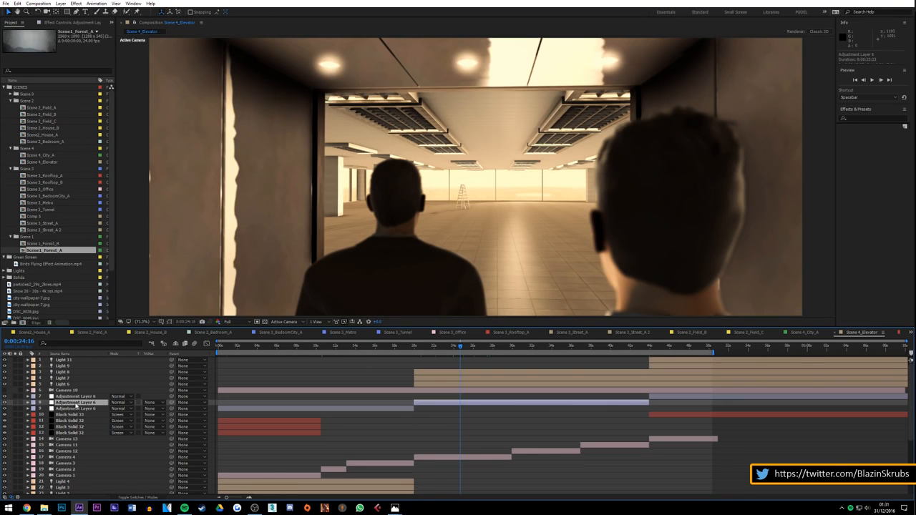
pyautogui.click(4, 402)
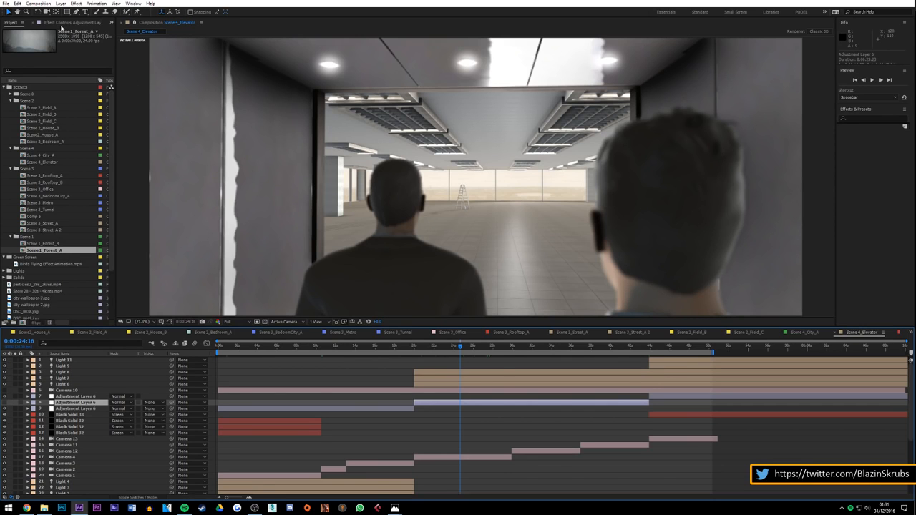
pyautogui.click(79, 23)
pyautogui.moveTo(451, 350); pyautogui.dragTo(500, 349)
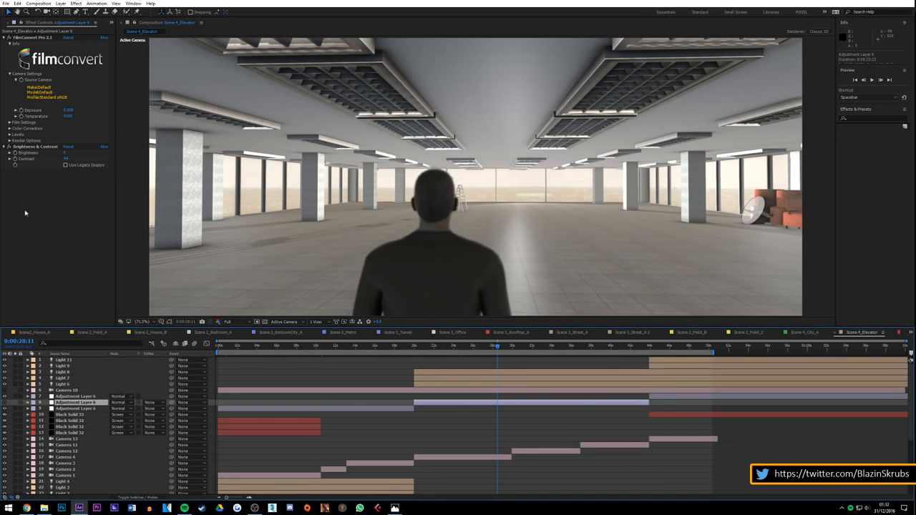
pyautogui.click(480, 347)
pyautogui.moveTo(480, 347)
pyautogui.mouseDown()
pyautogui.moveTo(496, 347)
pyautogui.moveTo(481, 358)
pyautogui.mouseUp()
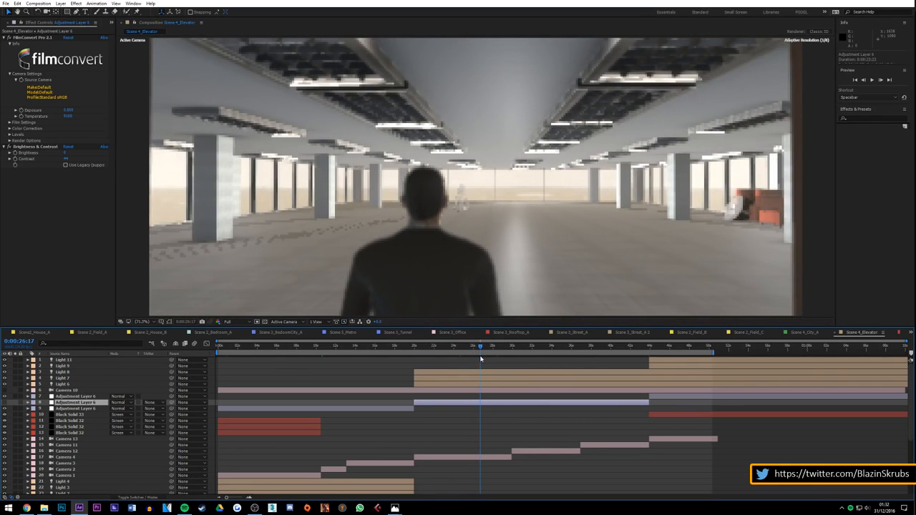
pyautogui.click(5, 404)
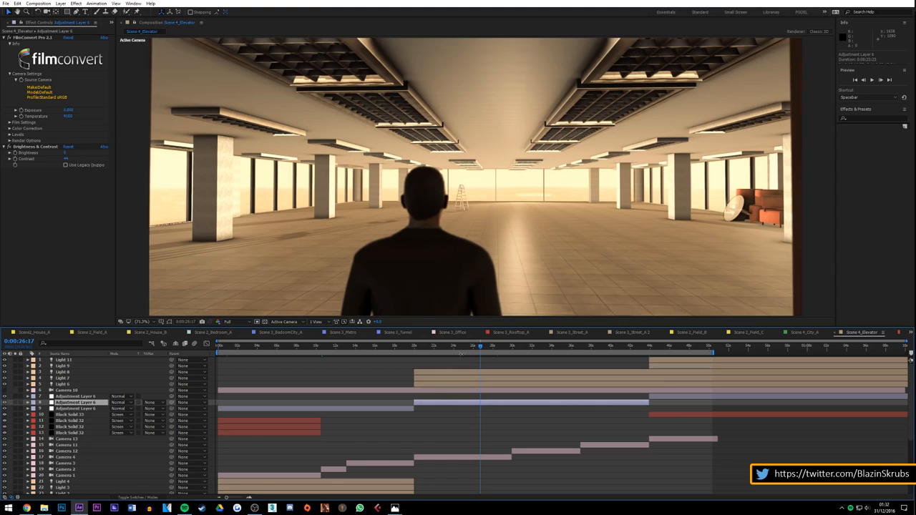
# Step: Review the remaining office shots up to the dark stairwell shot at 0:00:44:15
pyautogui.moveTo(469, 350); pyautogui.dragTo(522, 348)
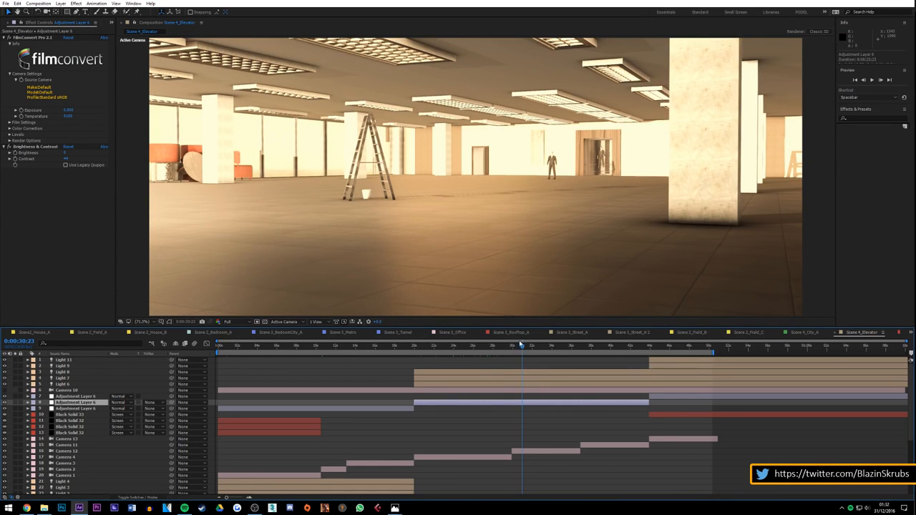
pyautogui.moveTo(521, 347); pyautogui.dragTo(656, 346)
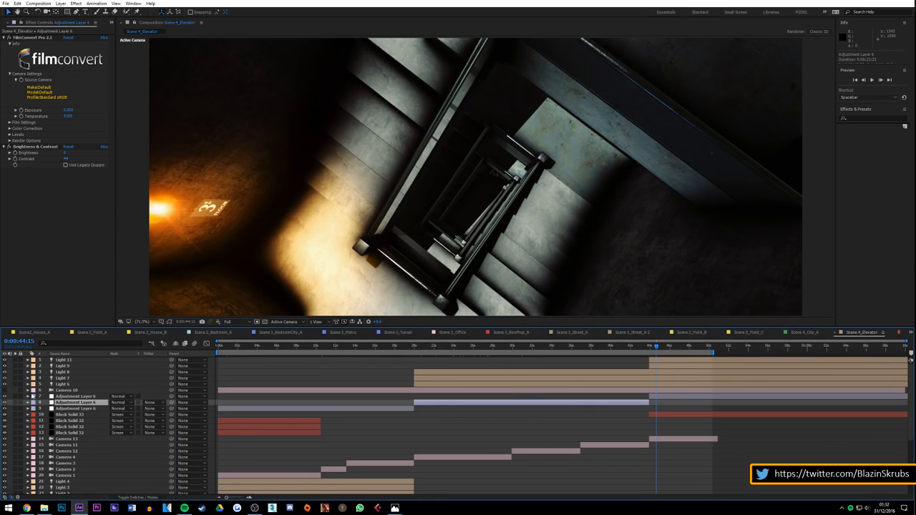
# Step: Compare the stairwell shot with the layer 7 adjustment layer hidden and shown, and review the shot up to 0:00:46:17
pyautogui.click(3, 400)
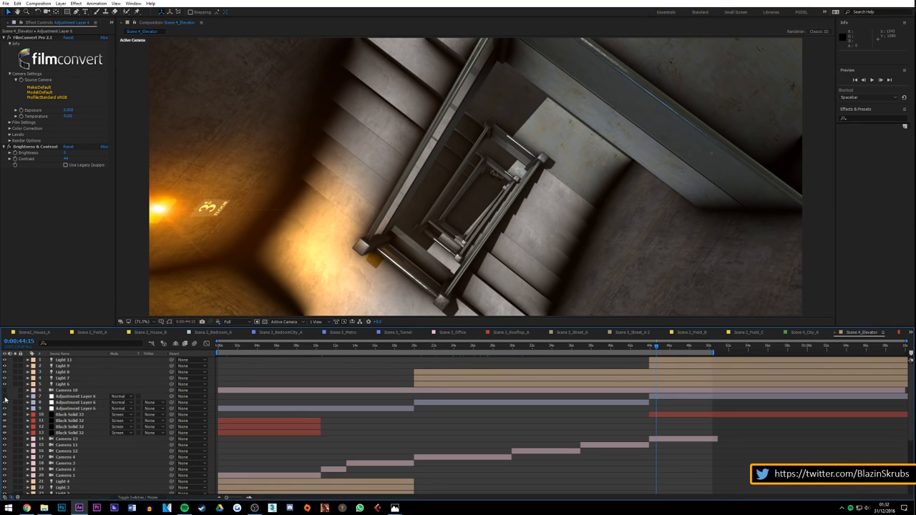
pyautogui.click(5, 398)
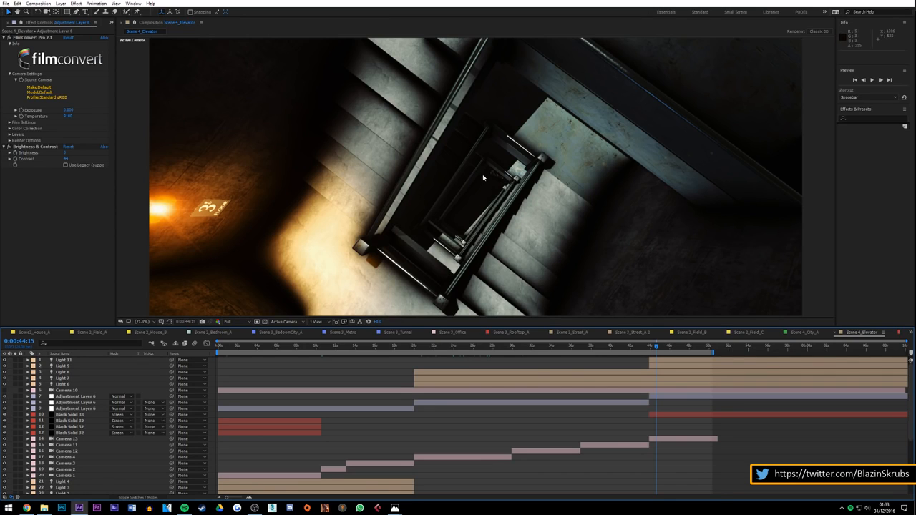
pyautogui.moveTo(658, 349); pyautogui.dragTo(676, 348)
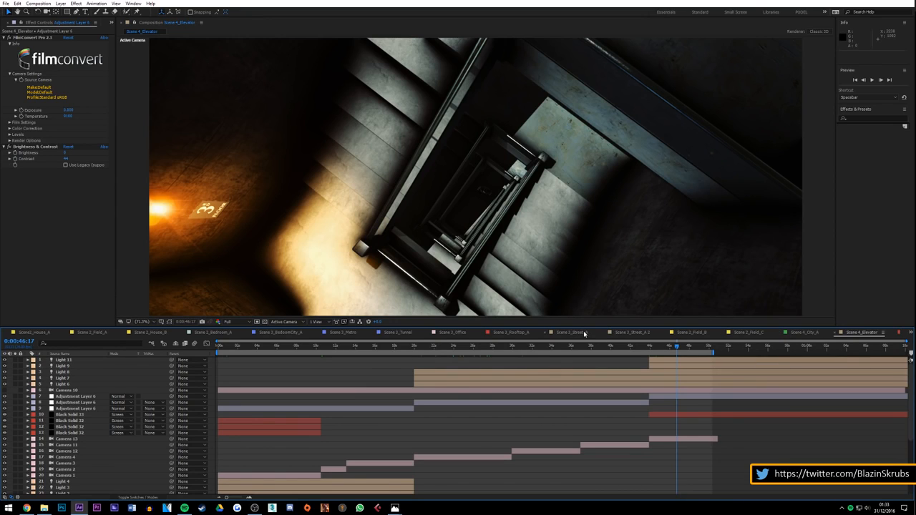
# Step: Open the Scene 3_Street_A 2 composition and review its opening alley shot from the start up to 0:00:10:00
pyautogui.click(631, 332)
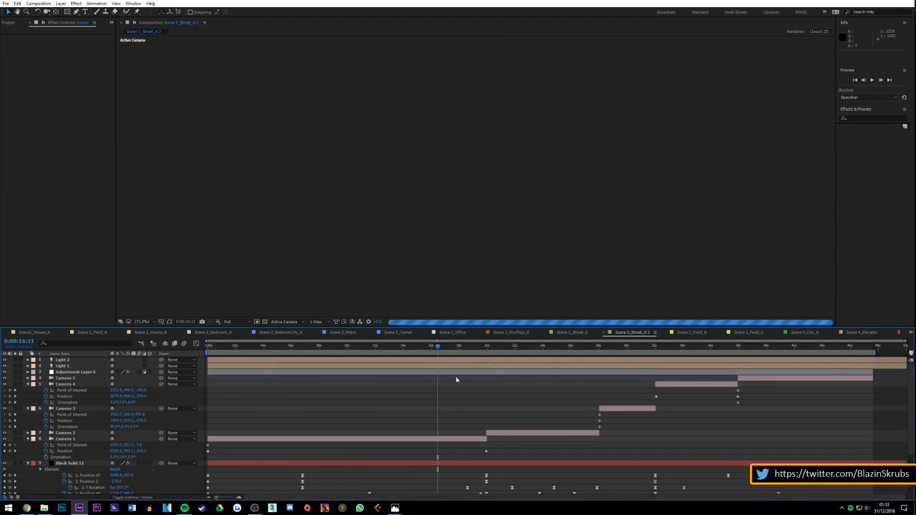
pyautogui.click(208, 346)
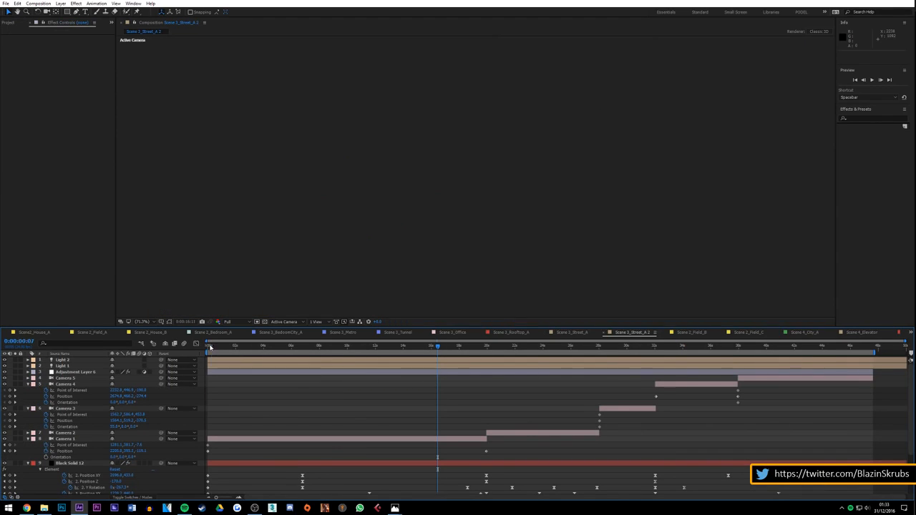
pyautogui.click(237, 347)
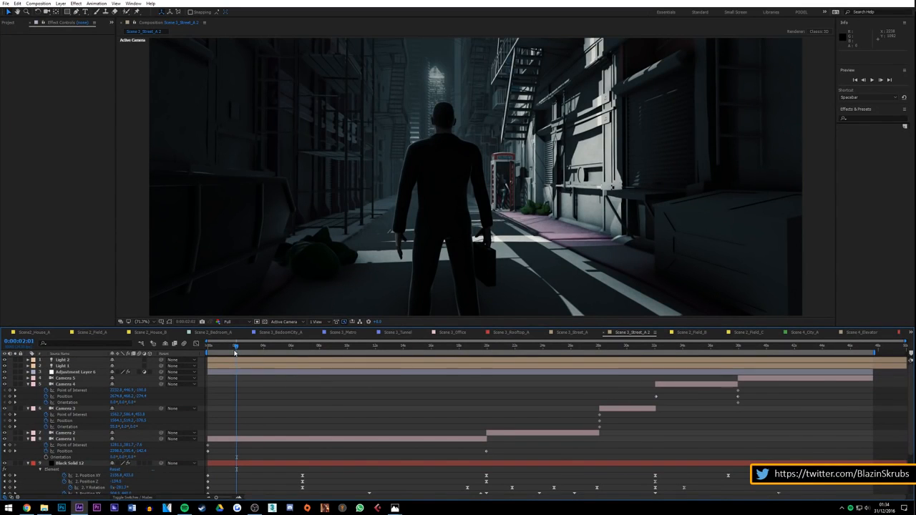
pyautogui.moveTo(236, 349); pyautogui.dragTo(236, 352)
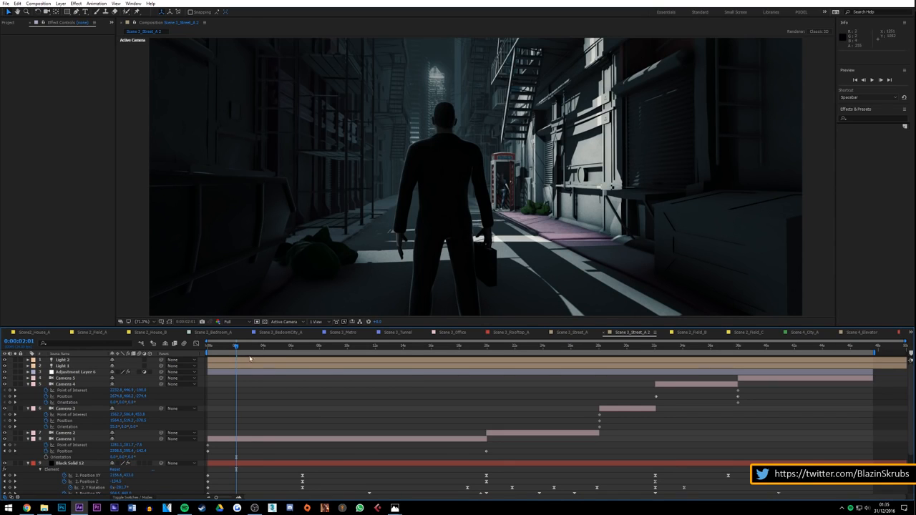
pyautogui.moveTo(249, 349); pyautogui.dragTo(340, 351)
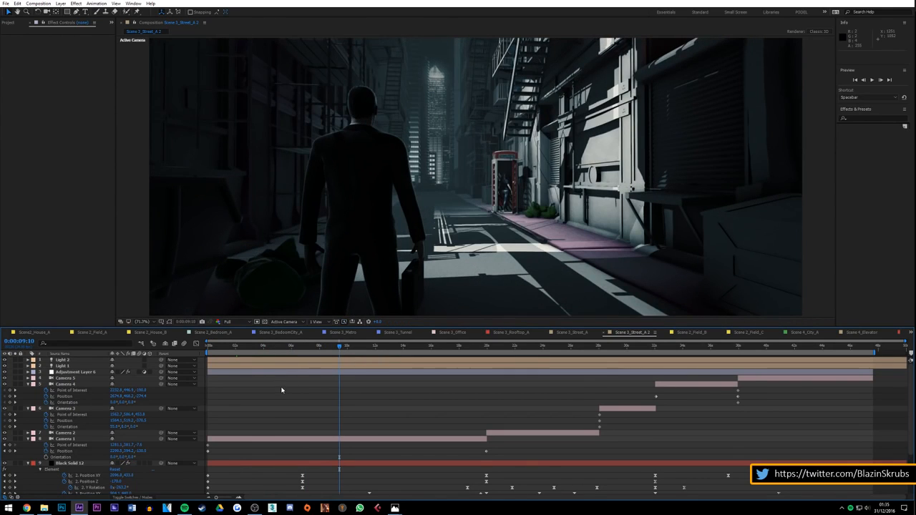
pyautogui.moveTo(344, 347); pyautogui.dragTo(348, 347)
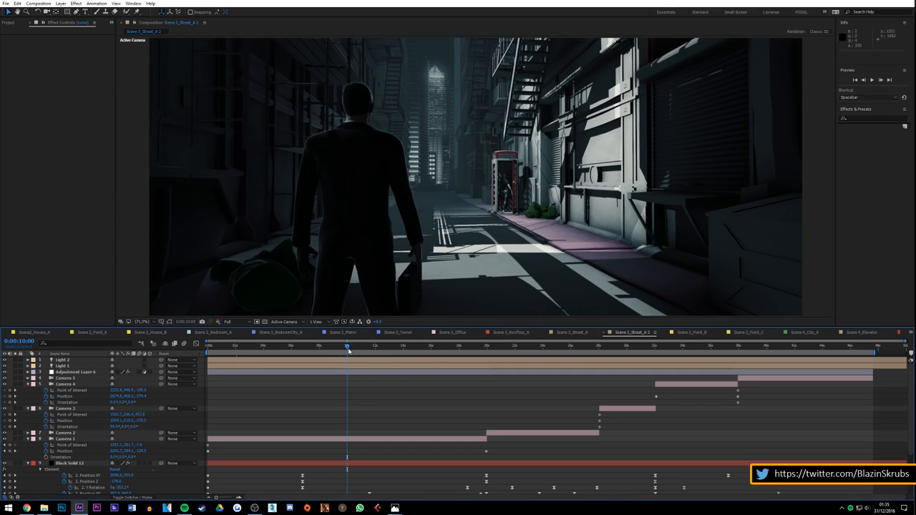
# Step: Save the project and open the Element Scene Setup of the Black Solid 12 layer
pyautogui.hotkey('ctrl', 's')
pyautogui.scroll(-3, 332, 380)
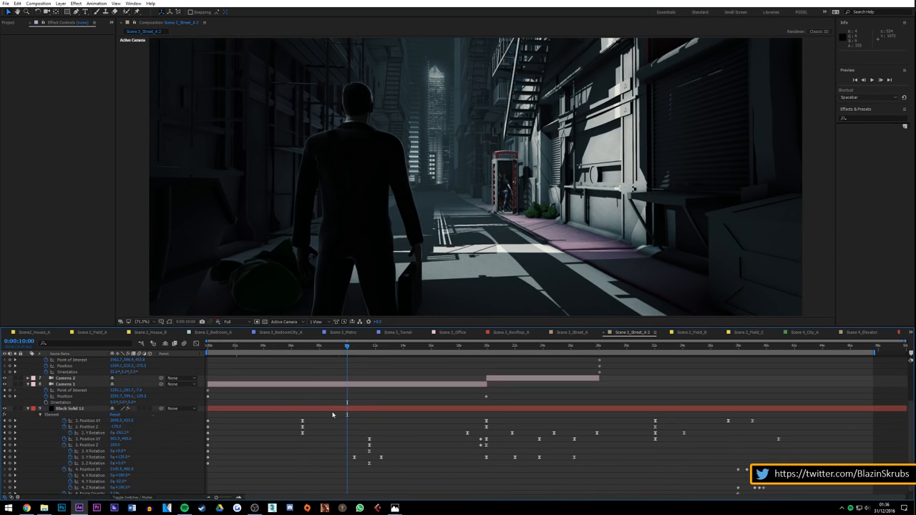
pyautogui.click(333, 412)
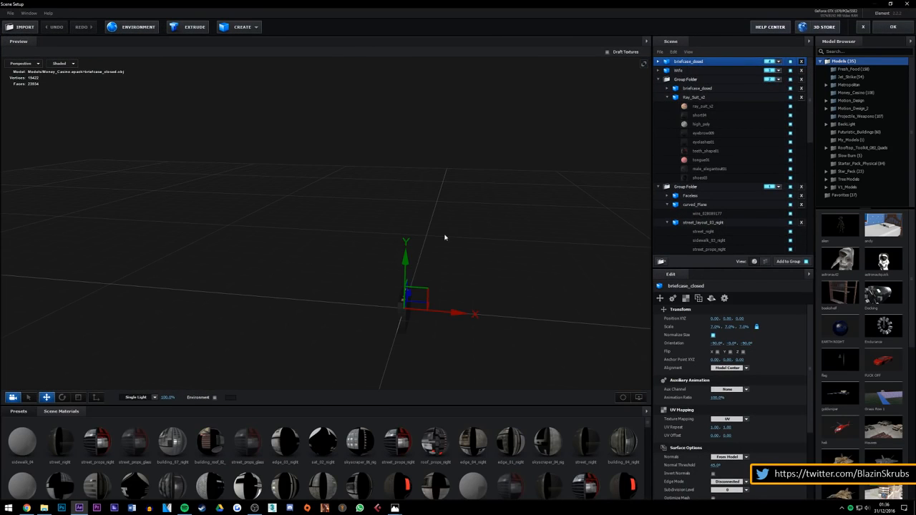
# Step: Select the group folder holding curved_Plane and the street layout, and examine the alley and surrounding city from outside
pyautogui.click(687, 188)
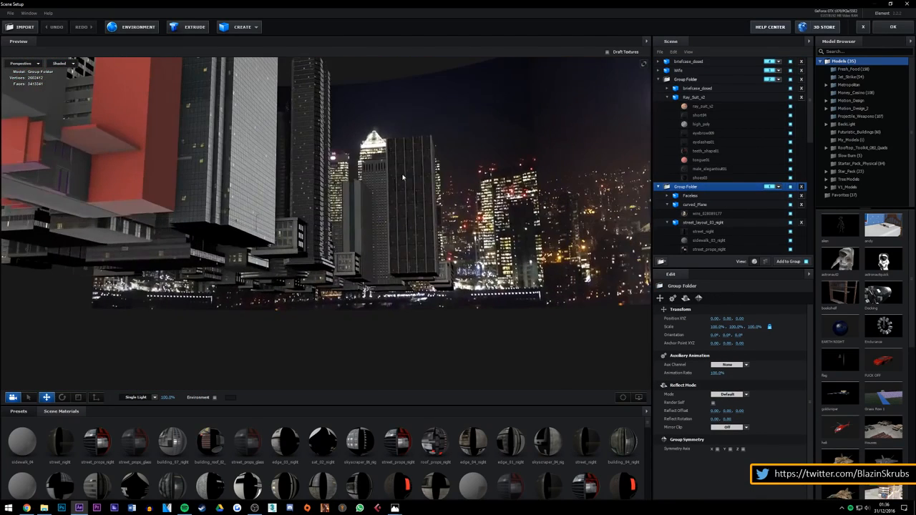
pyautogui.moveTo(403, 178); pyautogui.dragTo(214, 279, button='middle')
pyautogui.moveTo(214, 279); pyautogui.dragTo(365, 236)
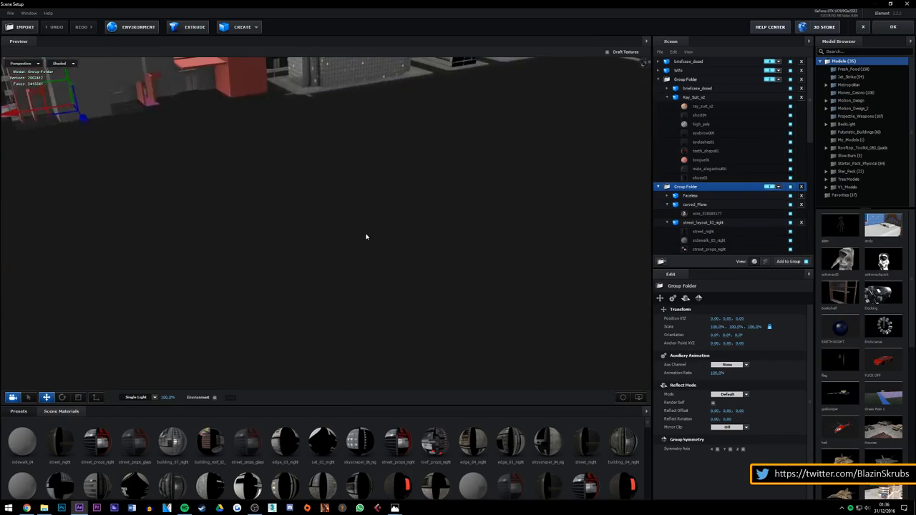
pyautogui.scroll(-6, 351, 235)
pyautogui.moveTo(350, 234); pyautogui.dragTo(197, 290, button='middle')
pyautogui.moveTo(198, 290); pyautogui.dragTo(438, 192)
pyautogui.moveTo(326, 306); pyautogui.dragTo(529, 285, button='middle')
pyautogui.moveTo(530, 285); pyautogui.dragTo(423, 313)
pyautogui.moveTo(424, 314); pyautogui.dragTo(462, 143, button='middle')
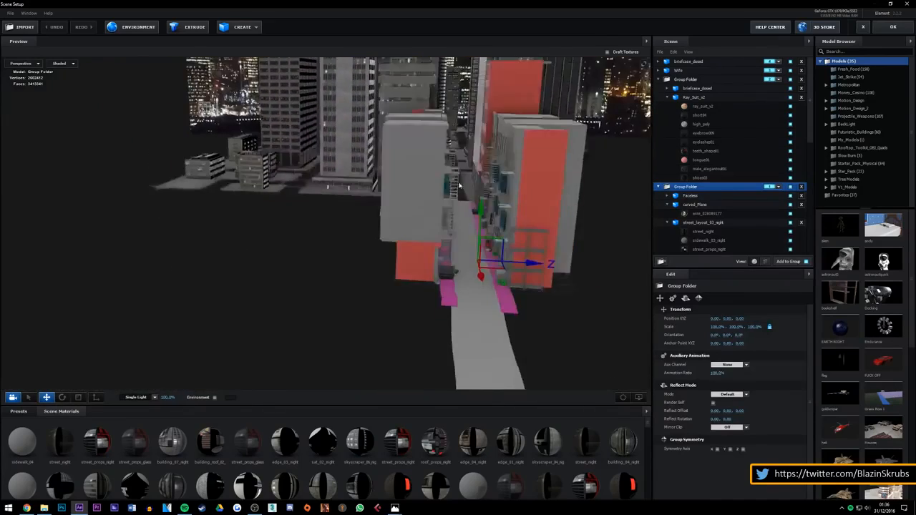
# Step: Examine the alley's street entrance, scaffolding and fire escapes from closer up
pyautogui.moveTo(462, 143); pyautogui.dragTo(445, 137)
pyautogui.scroll(5, 494, 198)
pyautogui.moveTo(494, 198); pyautogui.dragTo(430, 210)
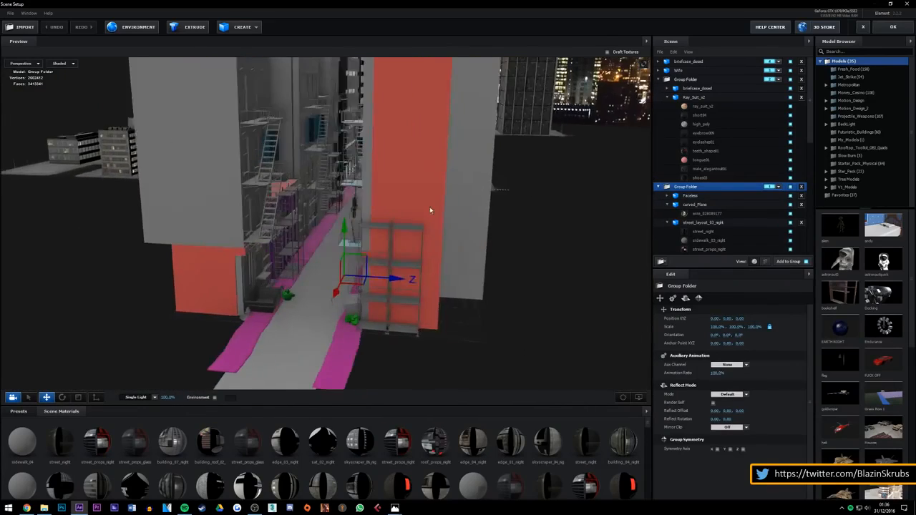
pyautogui.scroll(10, 429, 208)
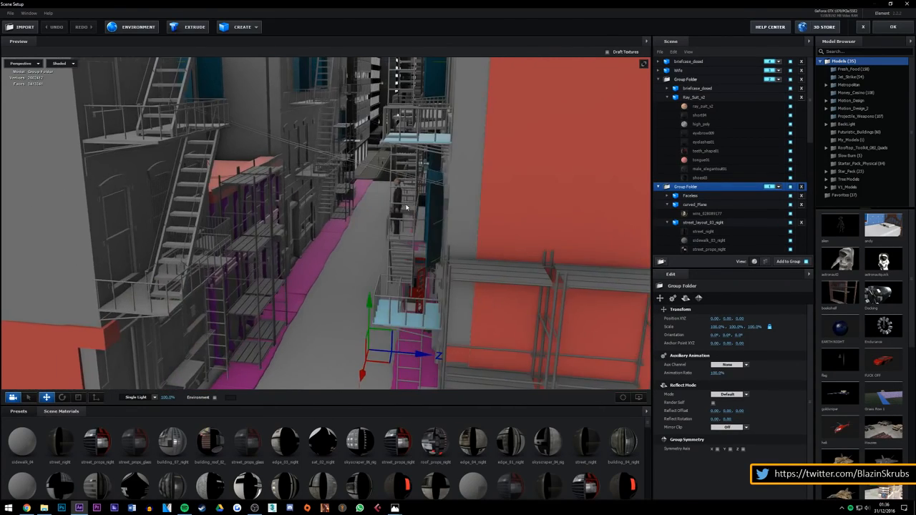
pyautogui.moveTo(406, 208); pyautogui.dragTo(413, 212, button='middle')
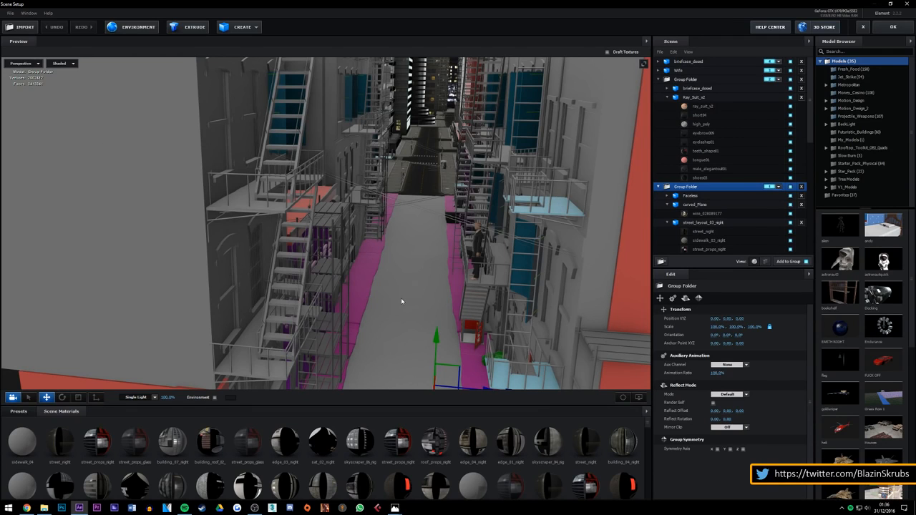
# Step: Select the Alley model and examine the street down to ground level beside the red phone box
pyautogui.scroll(3, 401, 298)
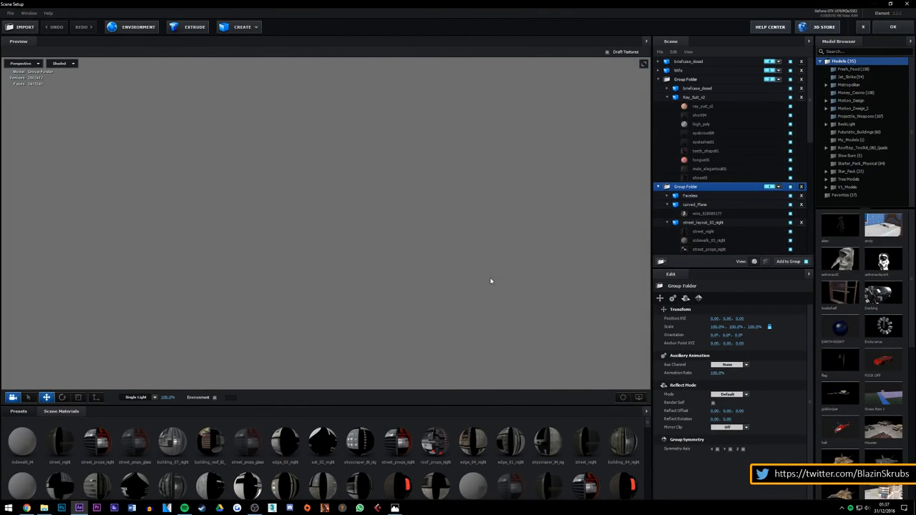
pyautogui.scroll(5, 490, 280)
pyautogui.rightClick(491, 279)
pyautogui.click(479, 273)
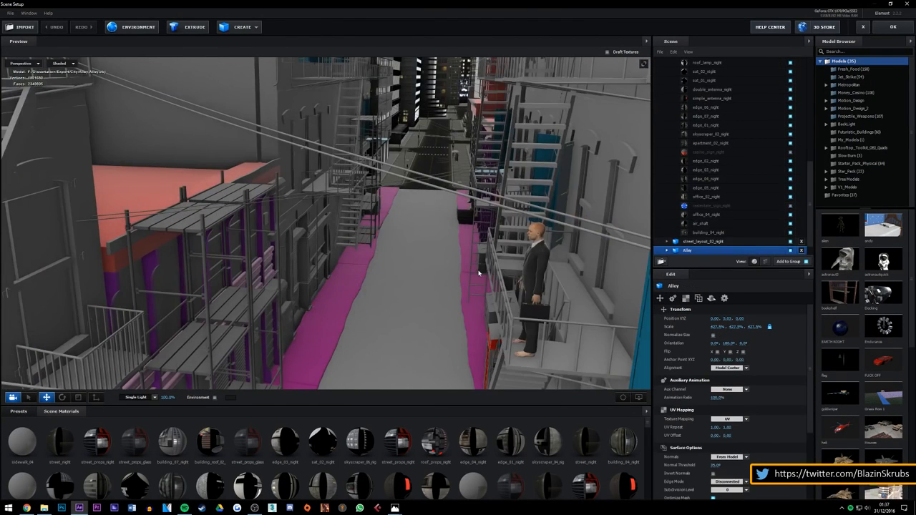
pyautogui.scroll(-8, 478, 272)
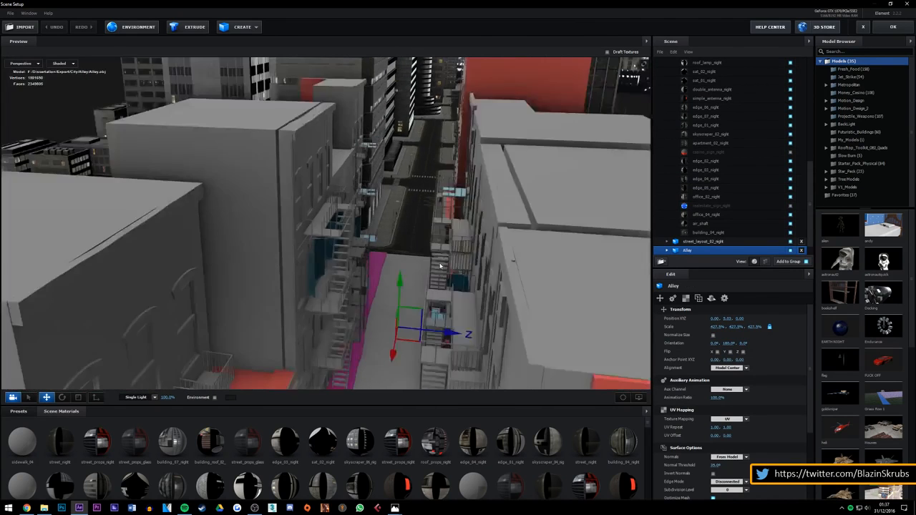
pyautogui.scroll(8, 397, 259)
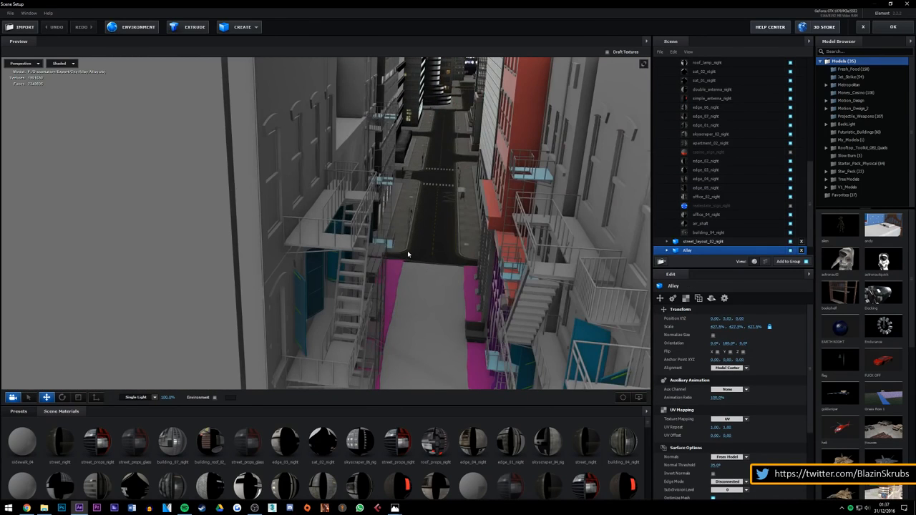
pyautogui.scroll(4, 408, 251)
pyautogui.scroll(6, 409, 249)
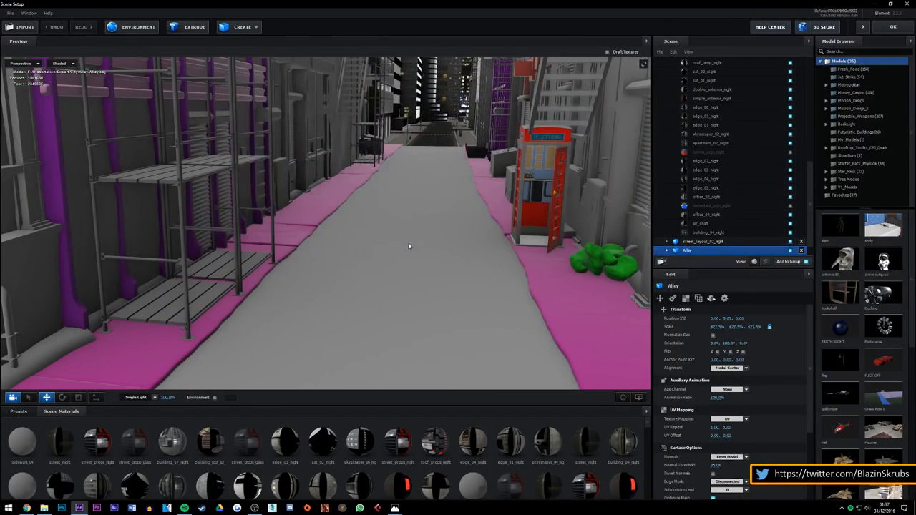
# Step: Examine the alley from above around the scaffolding and the suited man standing on the fire escape
pyautogui.scroll(-5, 410, 247)
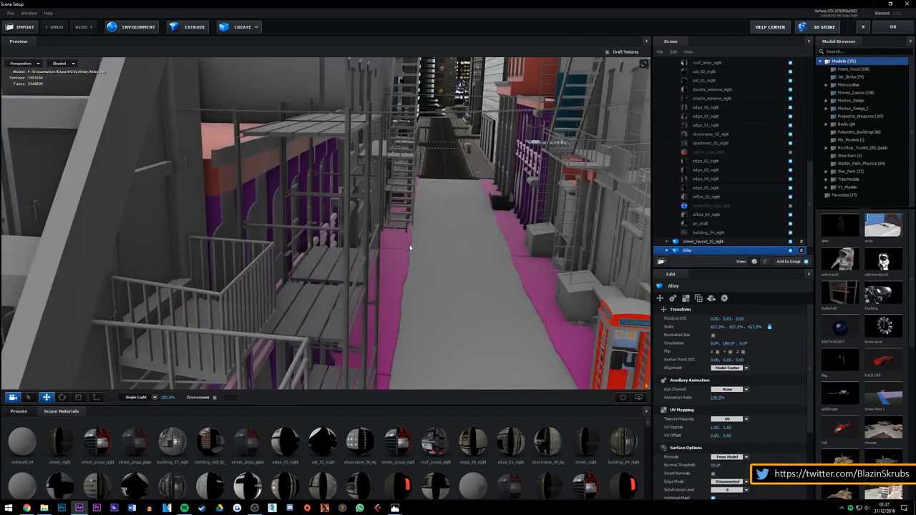
pyautogui.scroll(-5, 409, 248)
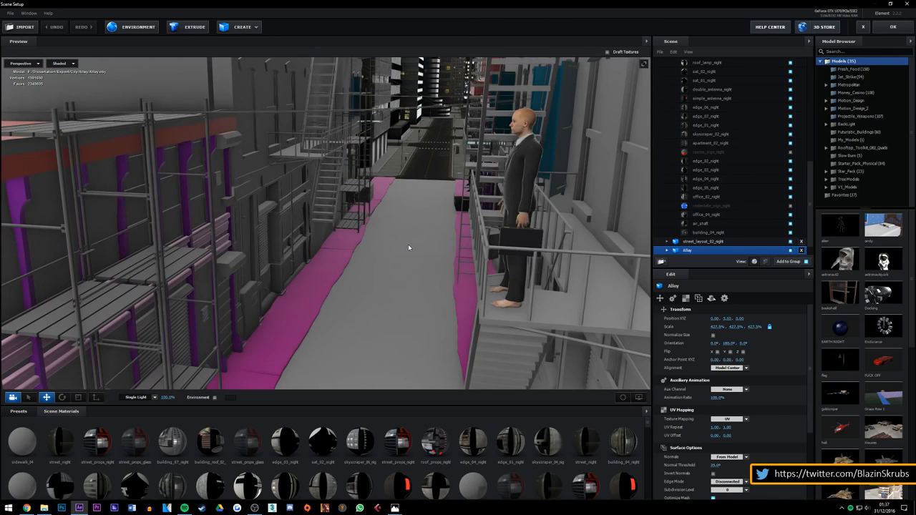
pyautogui.scroll(-5, 408, 244)
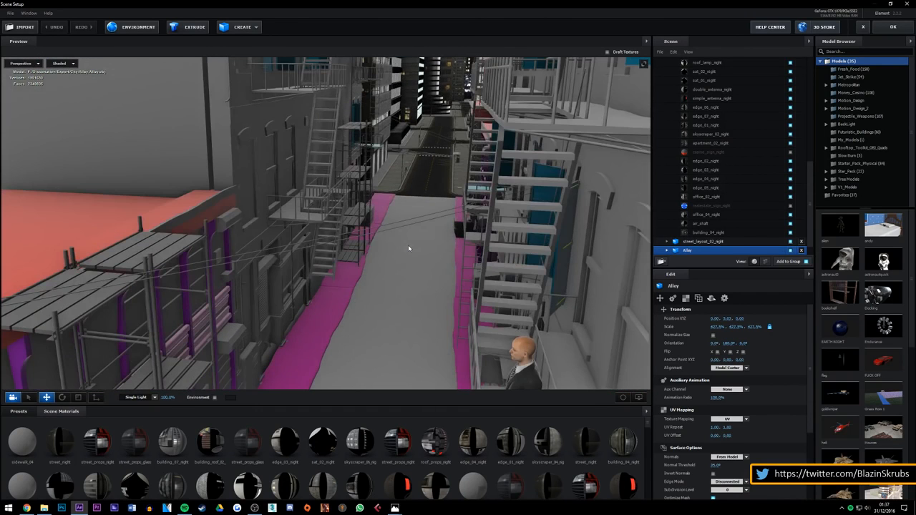
pyautogui.scroll(-6, 408, 245)
pyautogui.scroll(5, 408, 246)
pyautogui.scroll(-5, 410, 244)
# Step: Inspect the plain outer walls and backs of the alley buildings against the neighbouring city blocks
pyautogui.moveTo(519, 267); pyautogui.dragTo(544, 257)
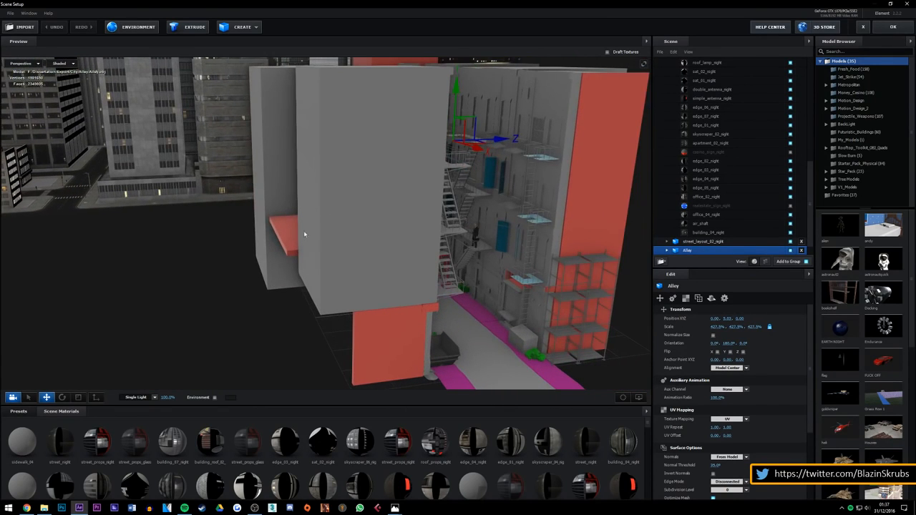
pyautogui.moveTo(304, 234); pyautogui.dragTo(314, 239)
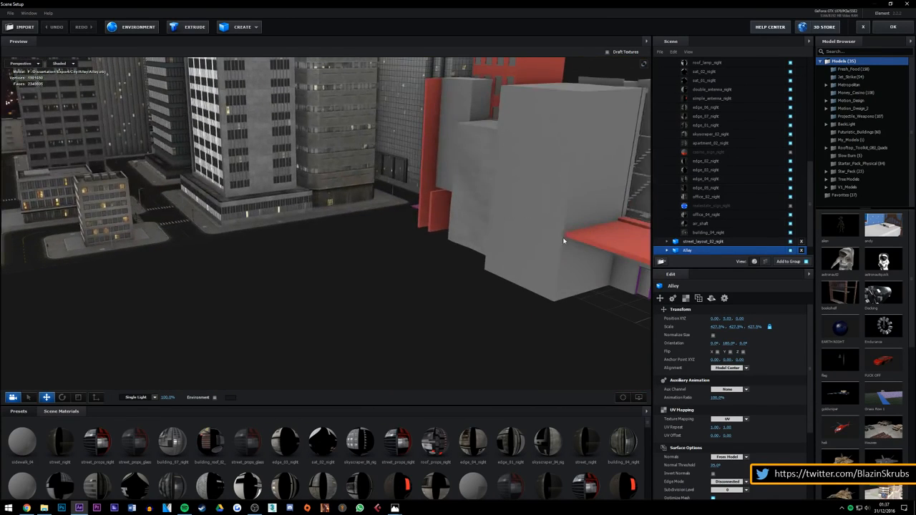
pyautogui.moveTo(563, 242); pyautogui.dragTo(413, 277)
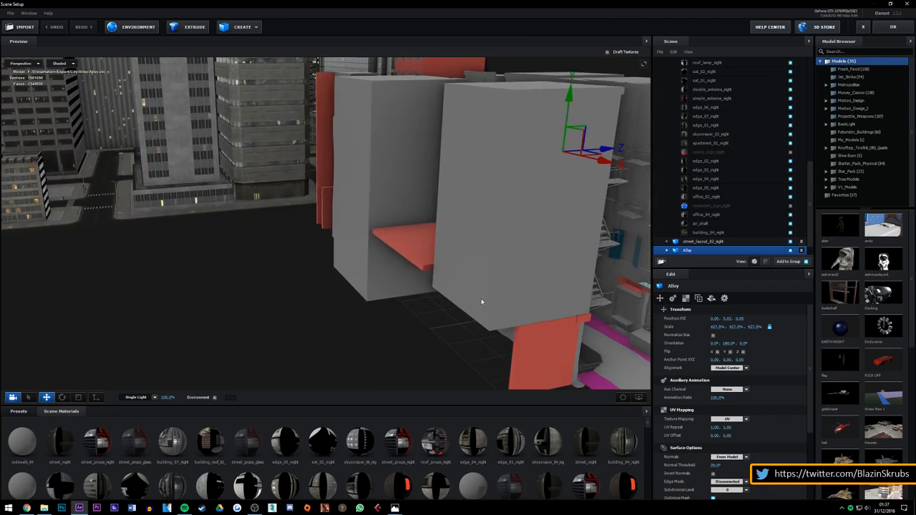
pyautogui.moveTo(481, 302); pyautogui.dragTo(468, 302)
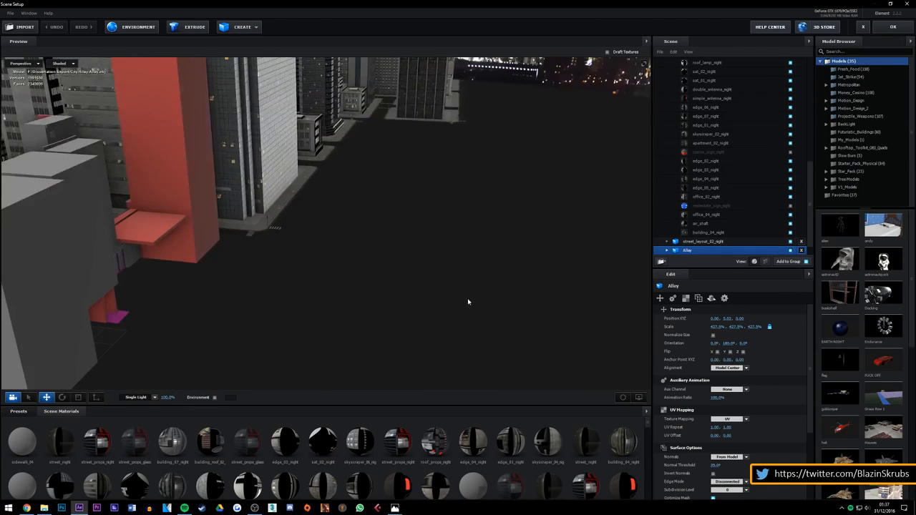
# Step: Examine the whole city layout and the curved night skyline backdrop from a distance and from above
pyautogui.scroll(-10, 468, 302)
pyautogui.moveTo(374, 171); pyautogui.dragTo(385, 267)
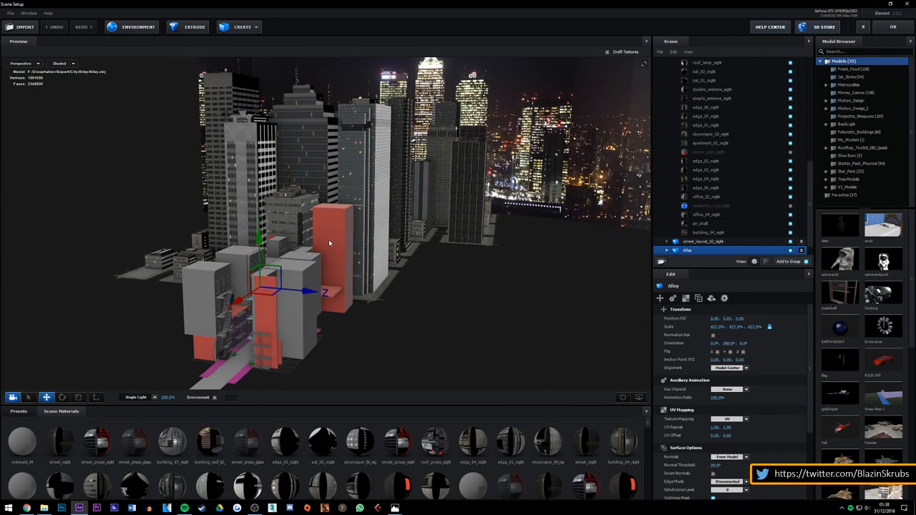
pyautogui.moveTo(329, 244); pyautogui.dragTo(330, 90)
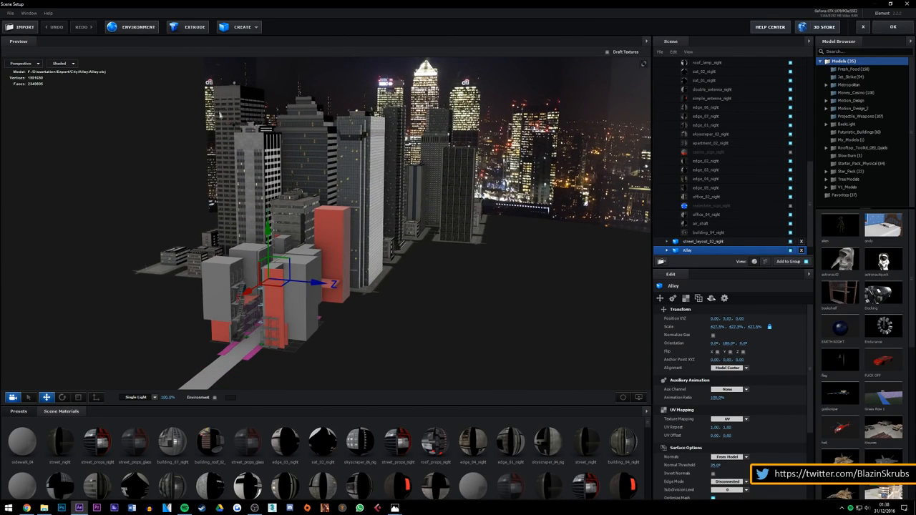
pyautogui.moveTo(360, 151); pyautogui.dragTo(438, 301)
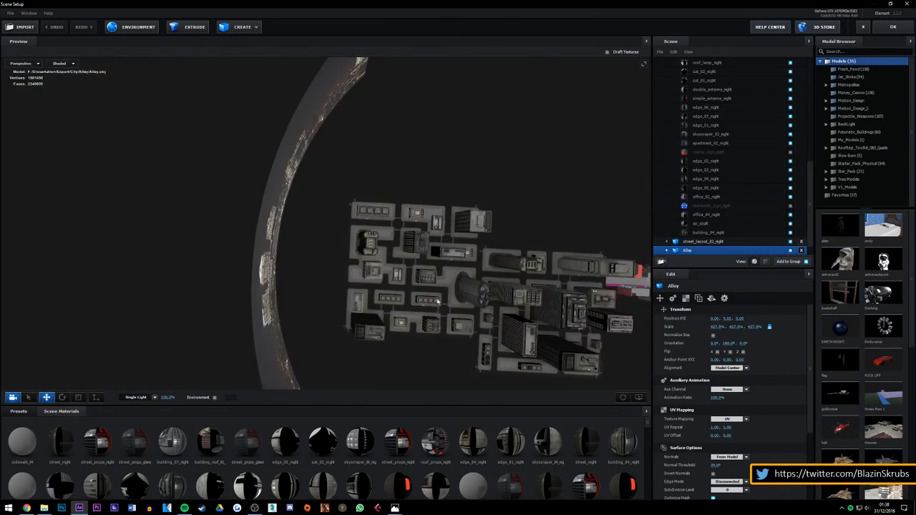
pyautogui.moveTo(370, 348); pyautogui.dragTo(307, 369)
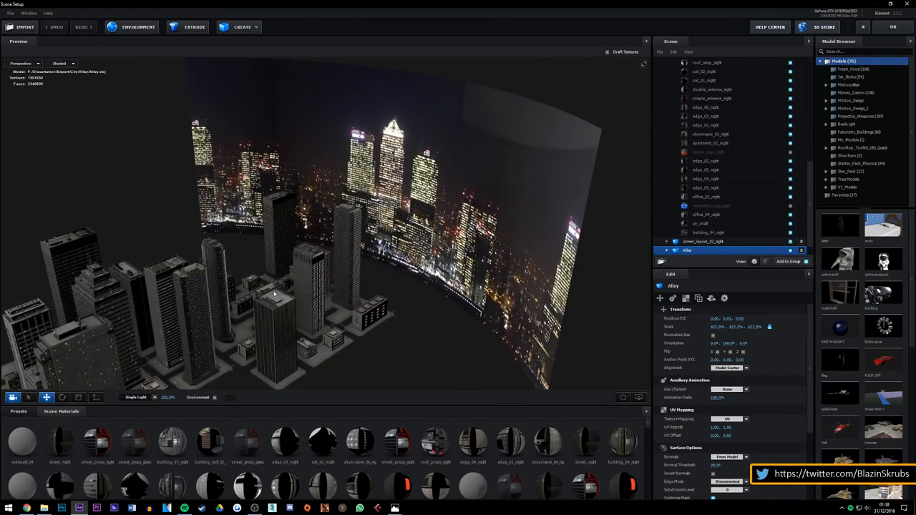
# Step: Examine the skyscrapers behind the alley and return to the alley's street entrance
pyautogui.moveTo(204, 287); pyautogui.dragTo(379, 191, button='middle')
pyautogui.scroll(3, 379, 214)
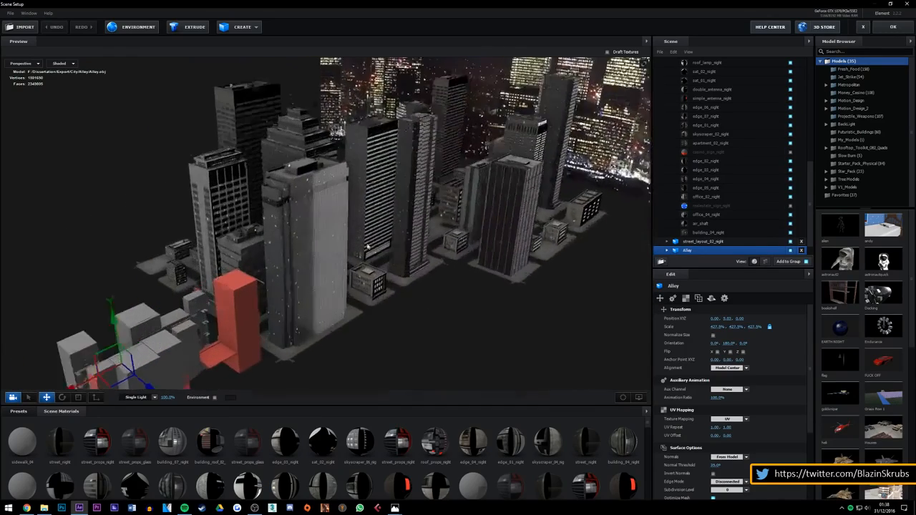
pyautogui.moveTo(236, 333); pyautogui.dragTo(339, 286)
pyautogui.scroll(10, 339, 286)
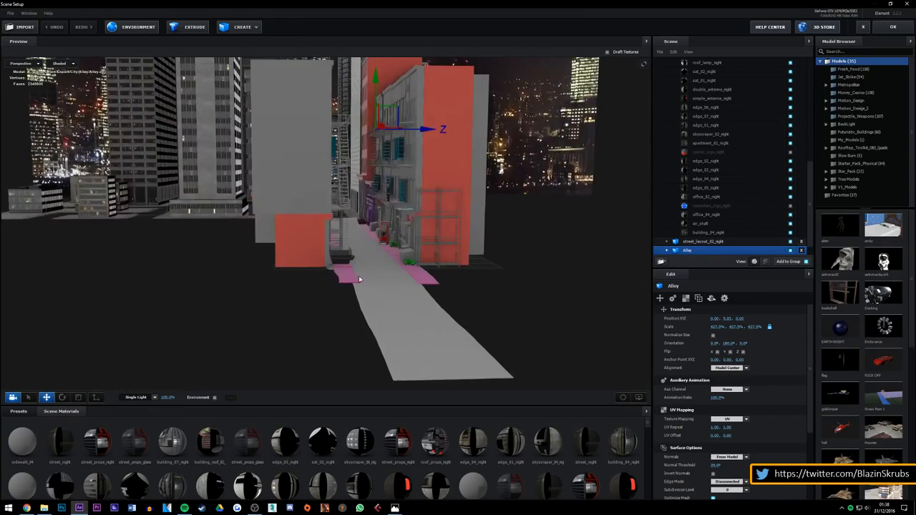
# Step: Examine the suited man on the fire escape from inside the alley and leave the scene setup without applying changes
pyautogui.scroll(10, 369, 264)
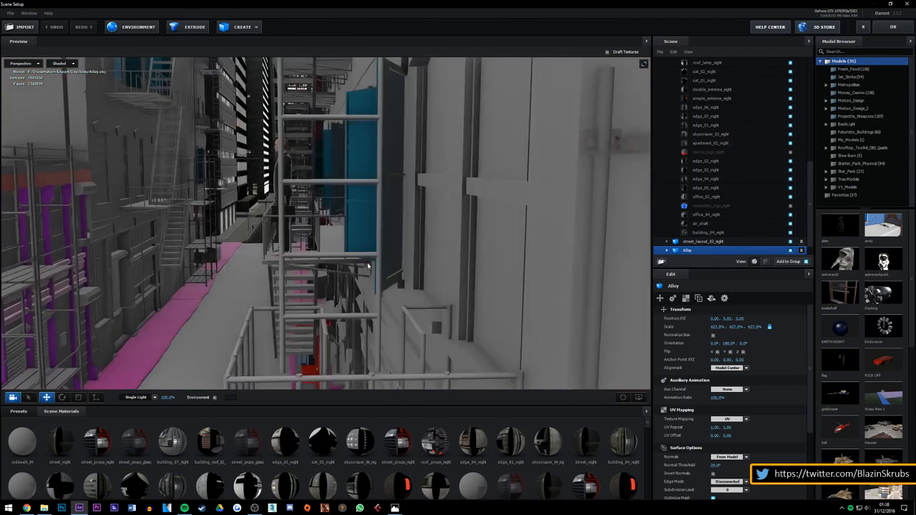
pyautogui.scroll(3, 367, 268)
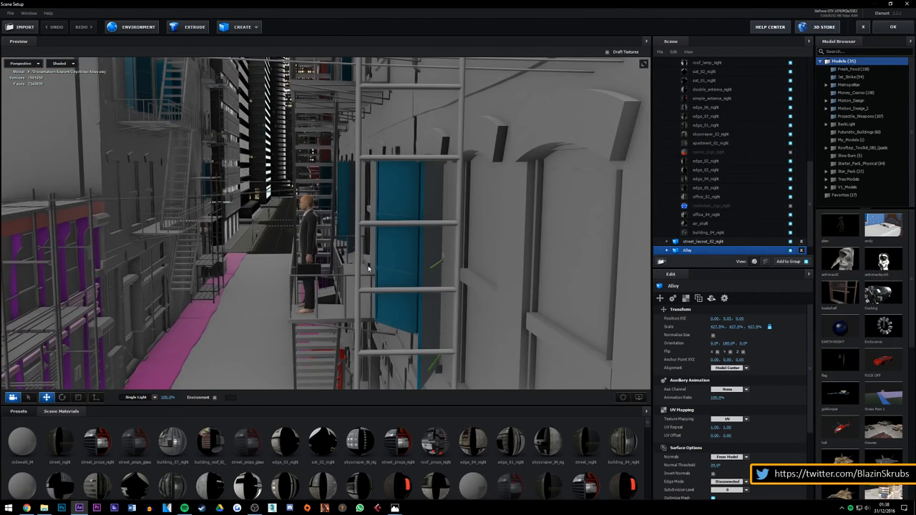
pyautogui.scroll(3, 369, 268)
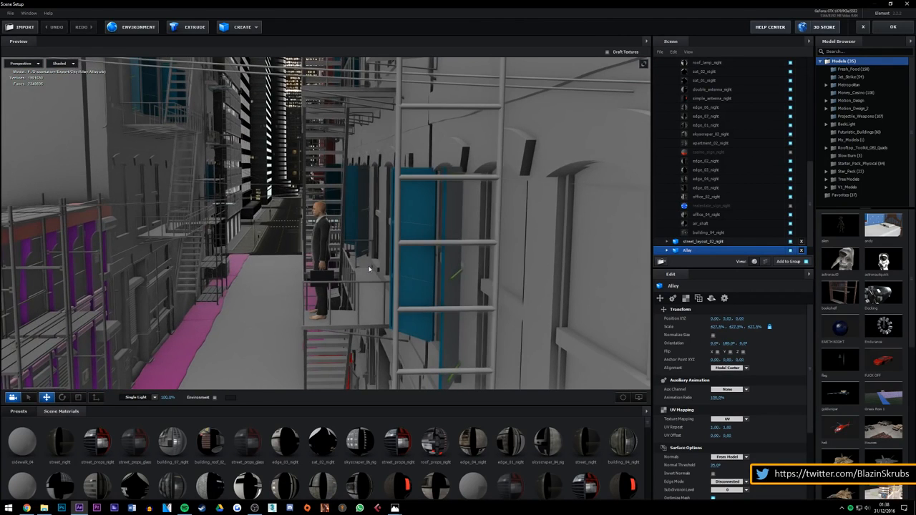
pyautogui.scroll(10, 344, 218)
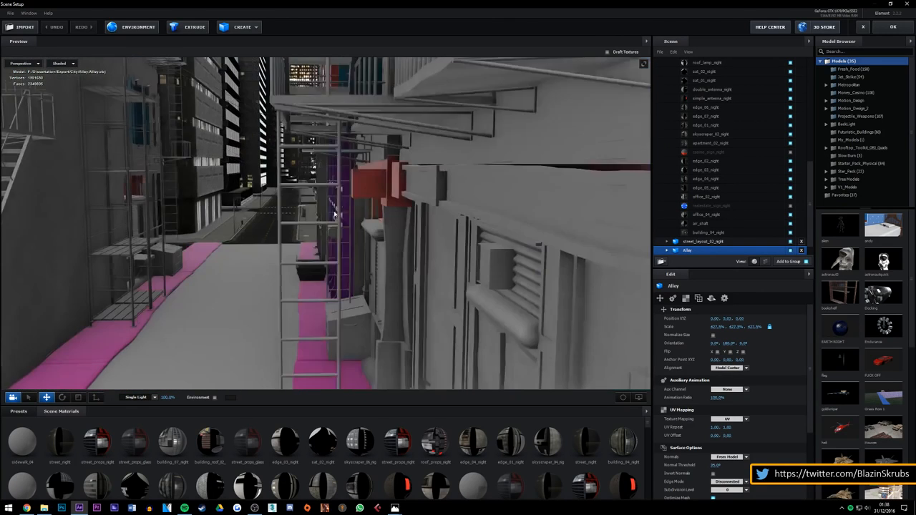
pyautogui.scroll(-10, 333, 209)
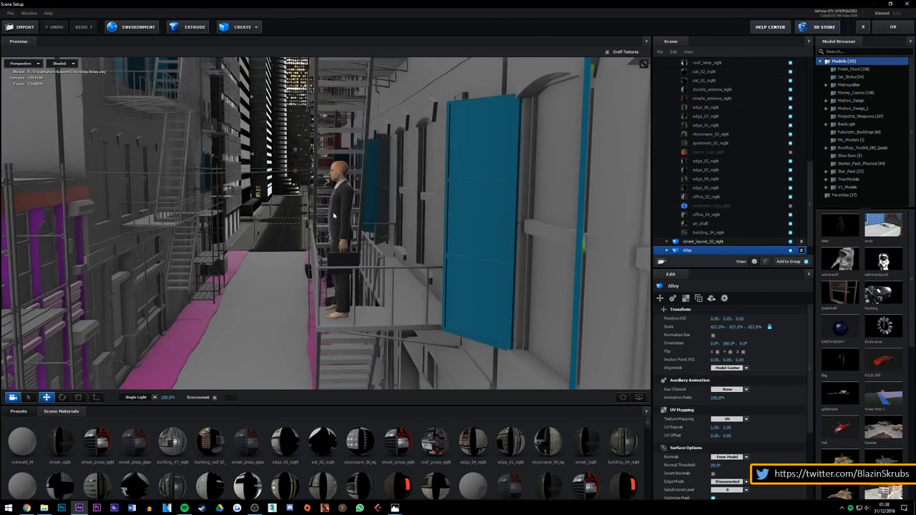
pyautogui.moveTo(333, 213); pyautogui.dragTo(333, 212, button='middle')
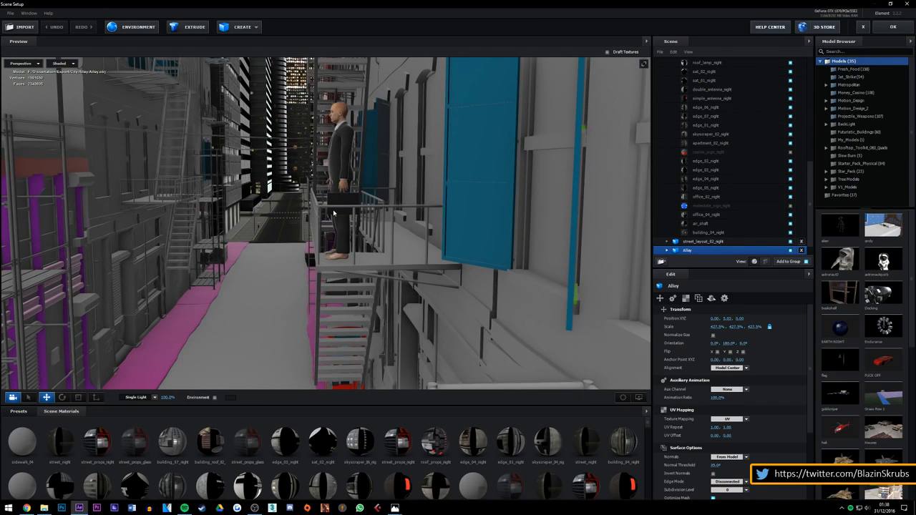
pyautogui.click(863, 26)
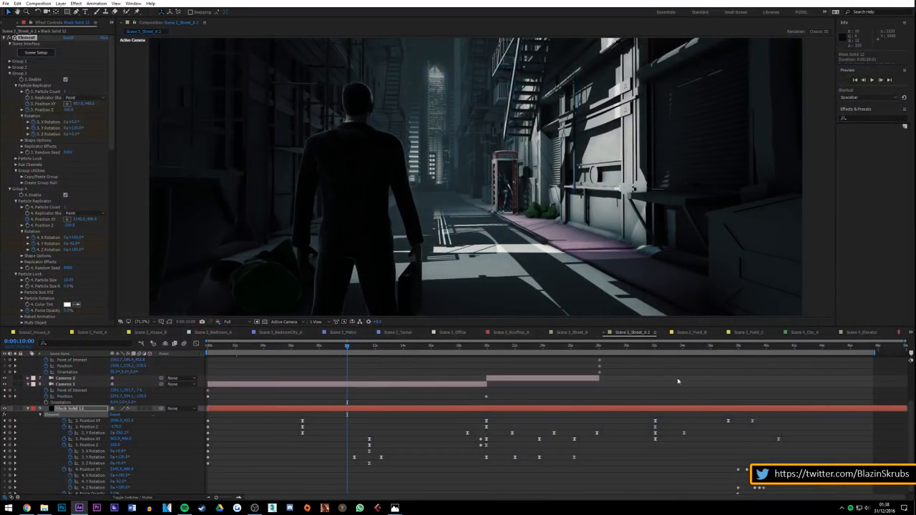
# Step: Review the street shot at 0:00:19:02, inspecting the woman by the telephone box up close, and the man's close-up at 0:00:21:12
pyautogui.moveTo(428, 347); pyautogui.dragTo(474, 362)
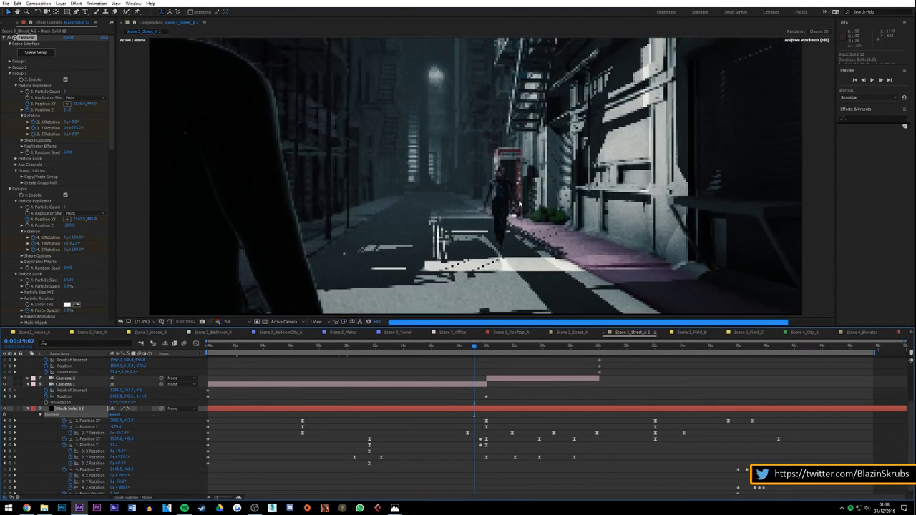
pyautogui.scroll(2, 510, 193)
pyautogui.scroll(3, 551, 215)
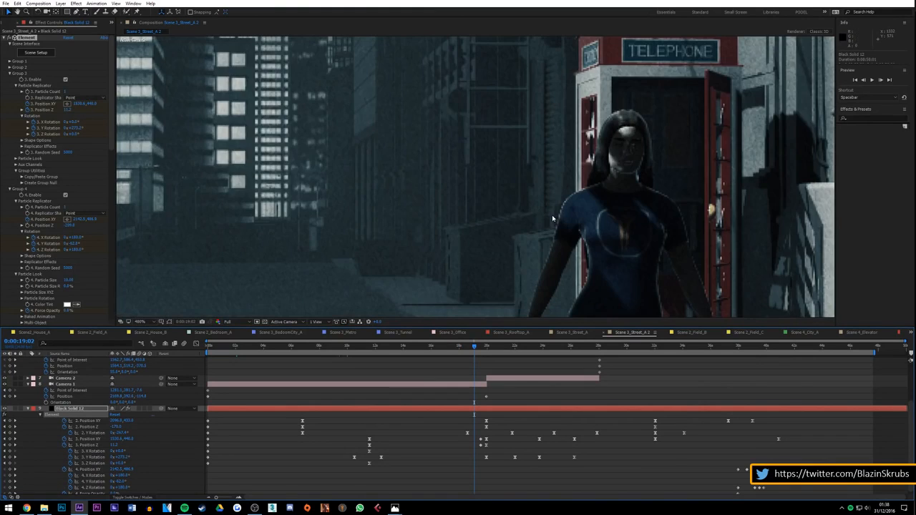
pyautogui.scroll(-3, 554, 230)
pyautogui.scroll(1, 554, 230)
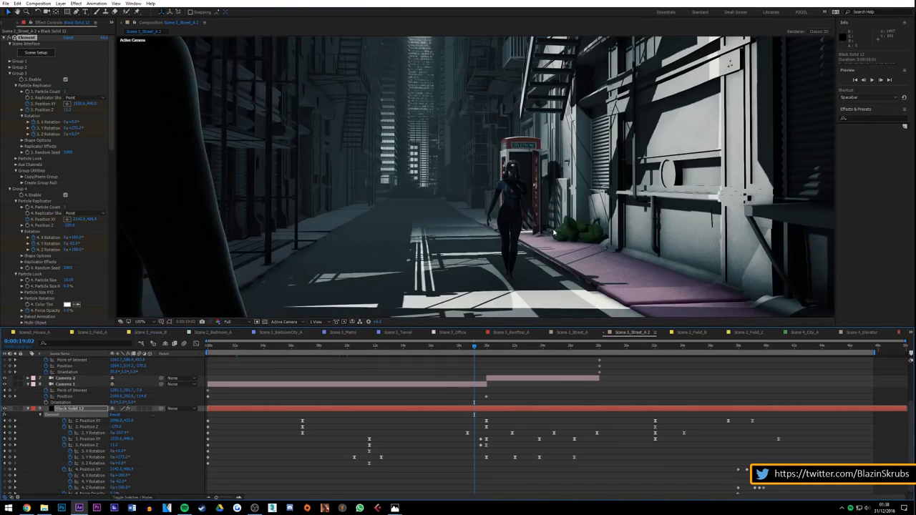
pyautogui.click(141, 321)
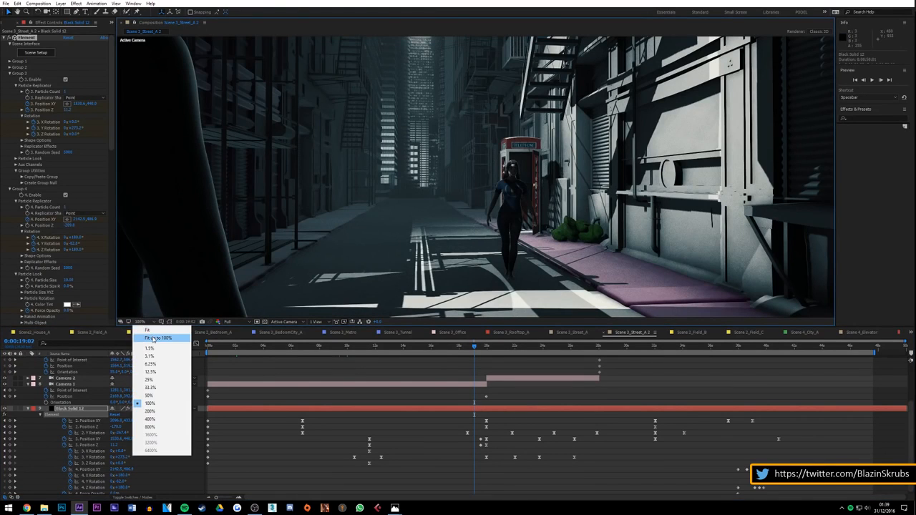
pyautogui.click(153, 338)
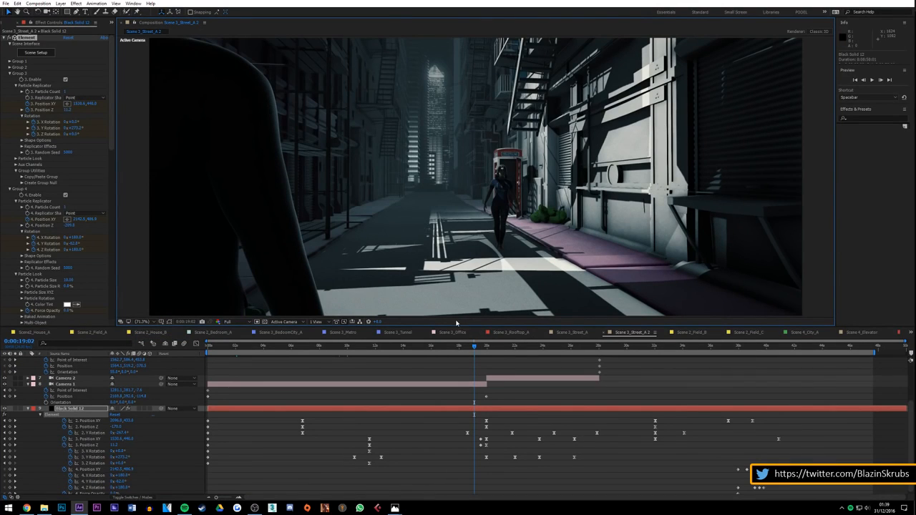
pyautogui.moveTo(479, 346); pyautogui.dragTo(508, 346)
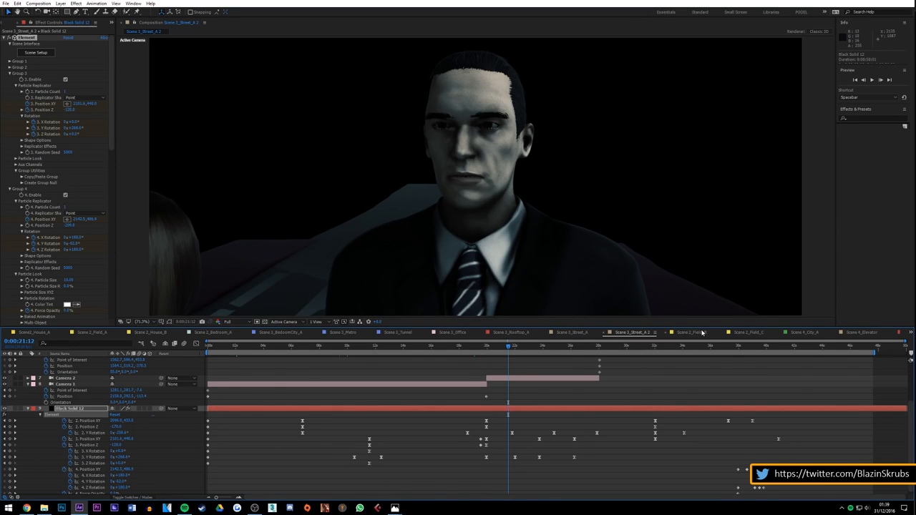
# Step: Open the Scene 2_Field_B composition and show a longer span of its timeline
pyautogui.click(702, 332)
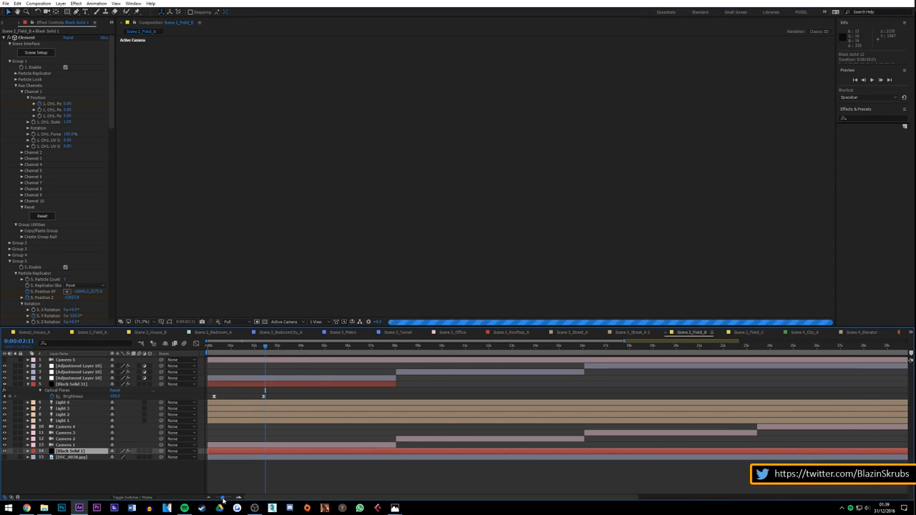
pyautogui.moveTo(222, 500); pyautogui.dragTo(219, 499)
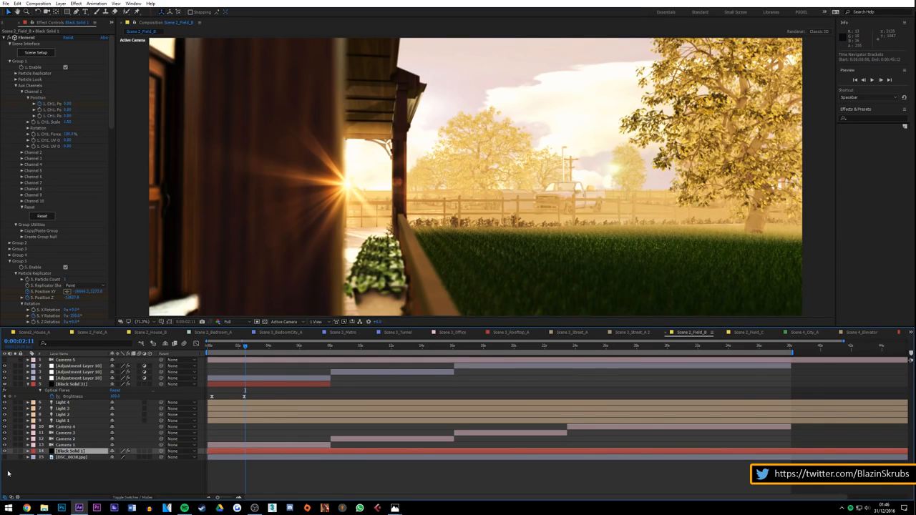
# Step: Switch to the YouTube Live Dashboard in the browser, read back through the earlier chat messages, and return to After Effects
pyautogui.rightClick(26, 508)
pyautogui.click(27, 508)
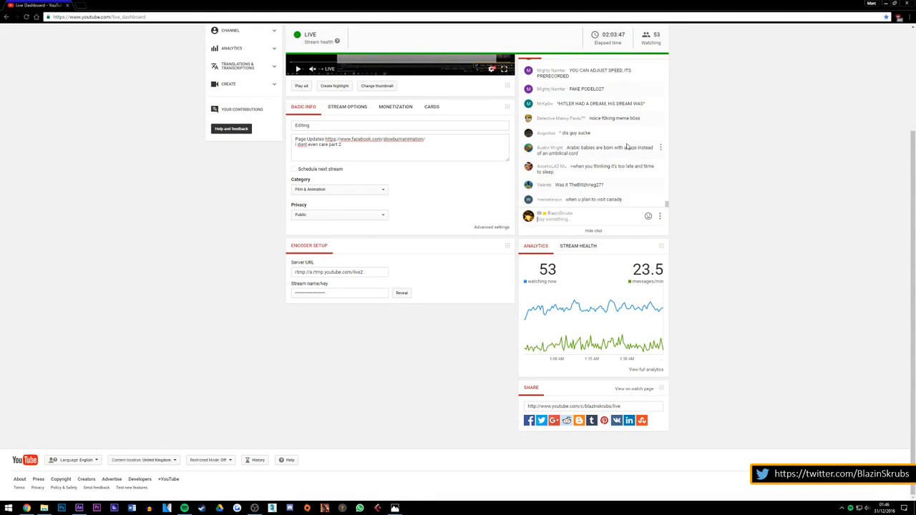
pyautogui.scroll(1, 684, 171)
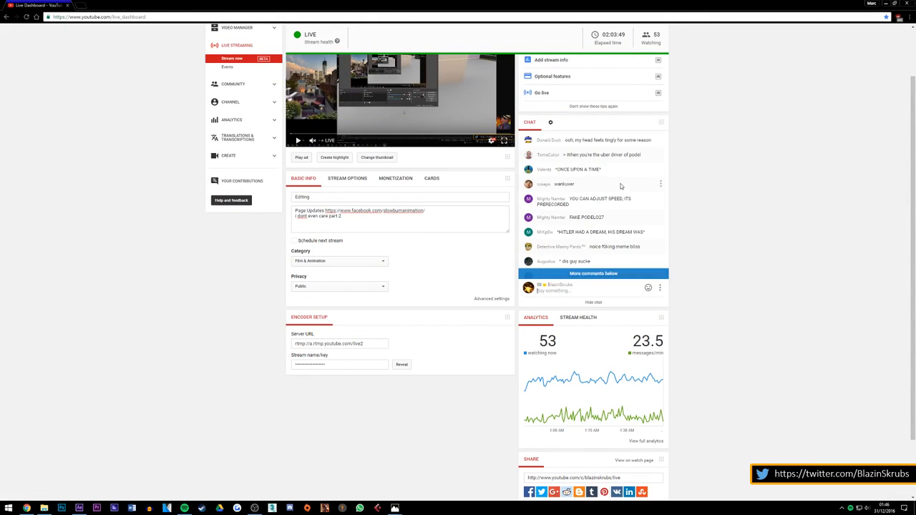
pyautogui.scroll(1, 621, 189)
pyautogui.scroll(1, 619, 194)
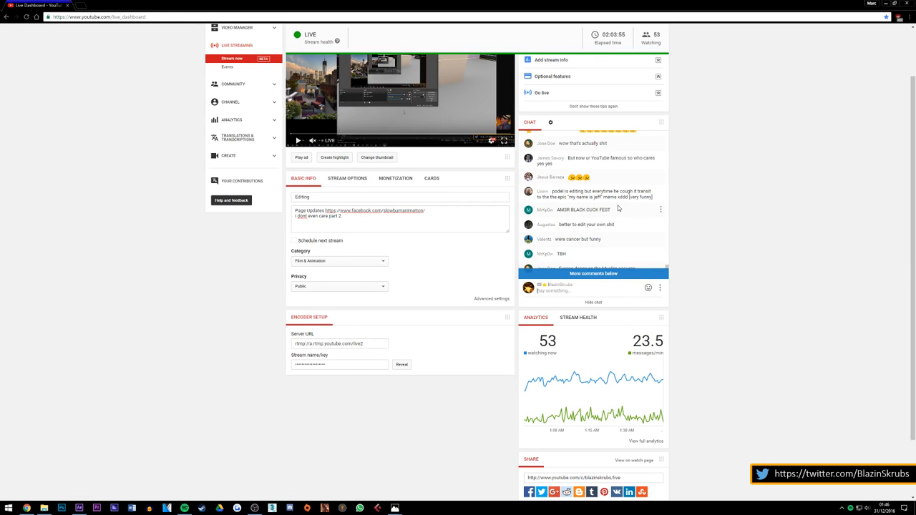
pyautogui.scroll(1, 619, 208)
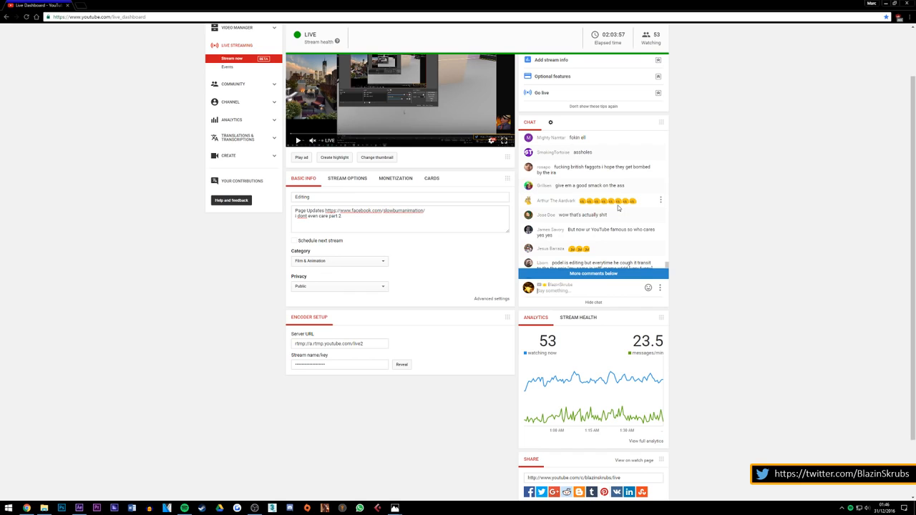
pyautogui.scroll(1, 619, 208)
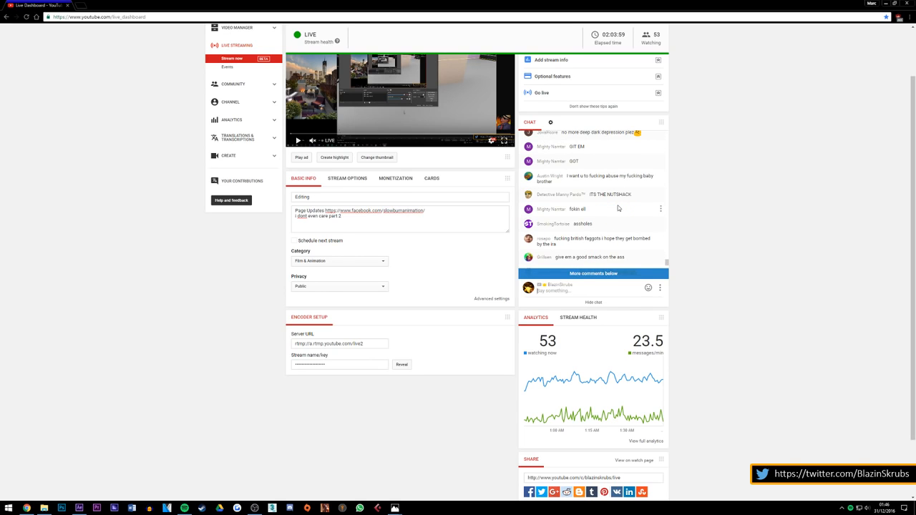
pyautogui.scroll(2, 619, 208)
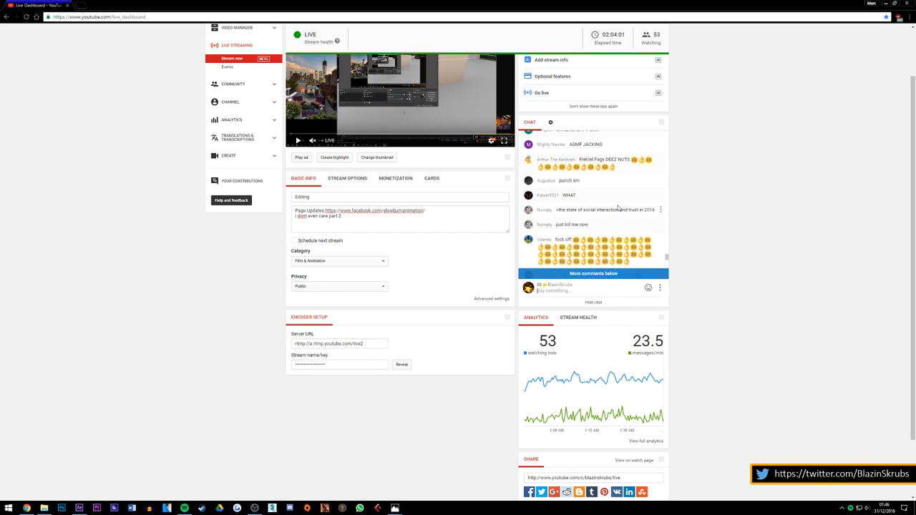
pyautogui.scroll(1, 619, 208)
pyautogui.scroll(1, 619, 208)
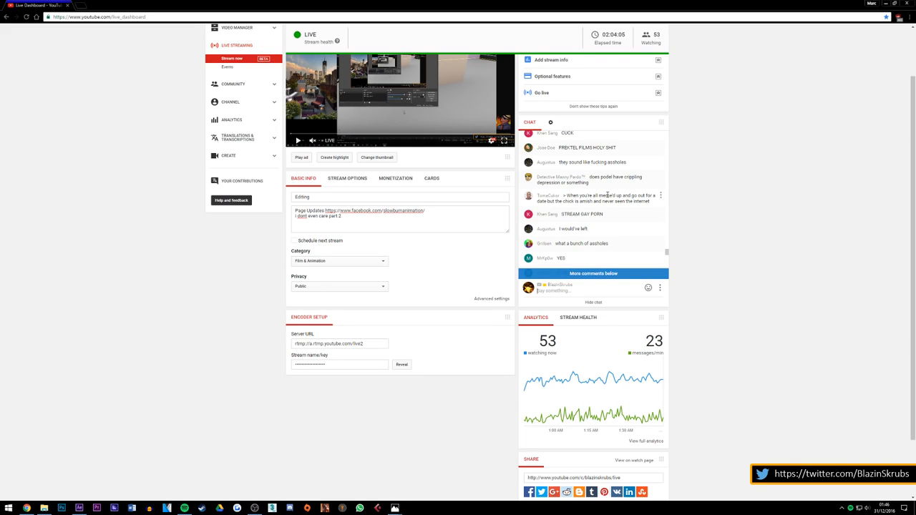
pyautogui.scroll(1, 608, 195)
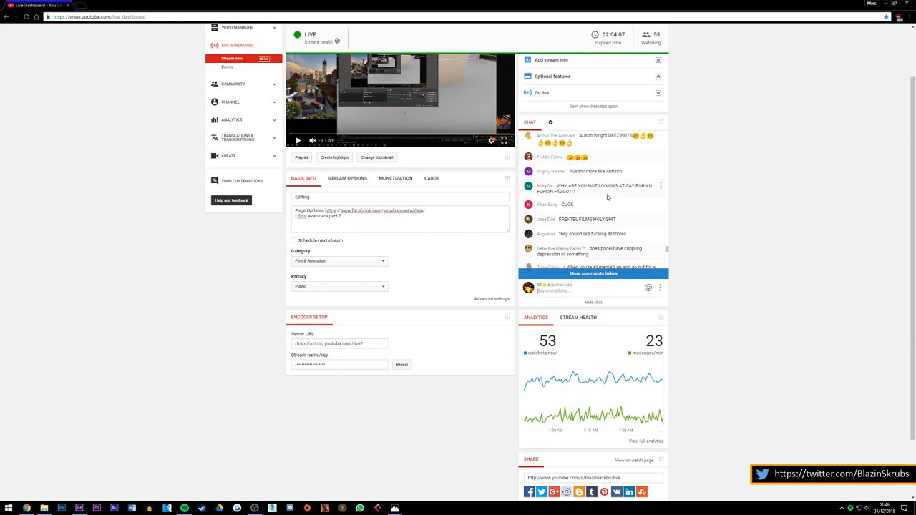
pyautogui.scroll(1, 606, 196)
pyautogui.scroll(-1, 607, 196)
pyautogui.scroll(1, 581, 193)
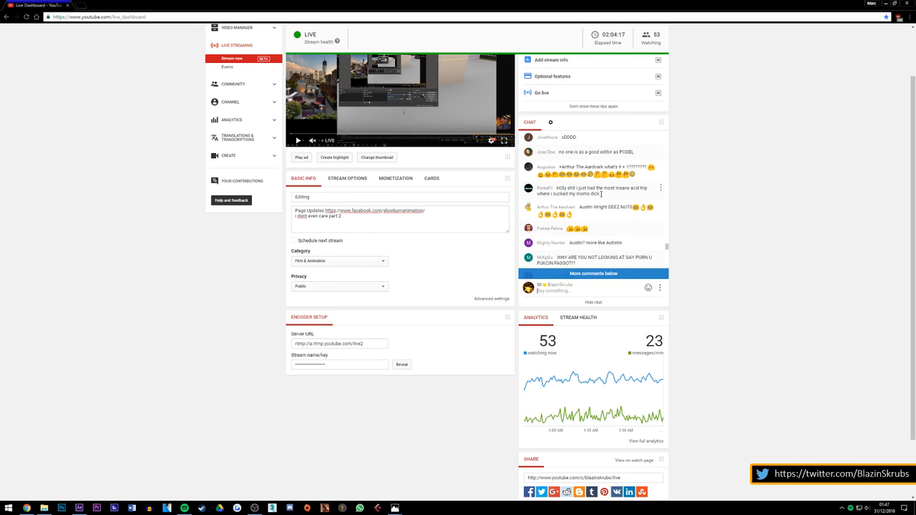
pyautogui.scroll(1, 600, 193)
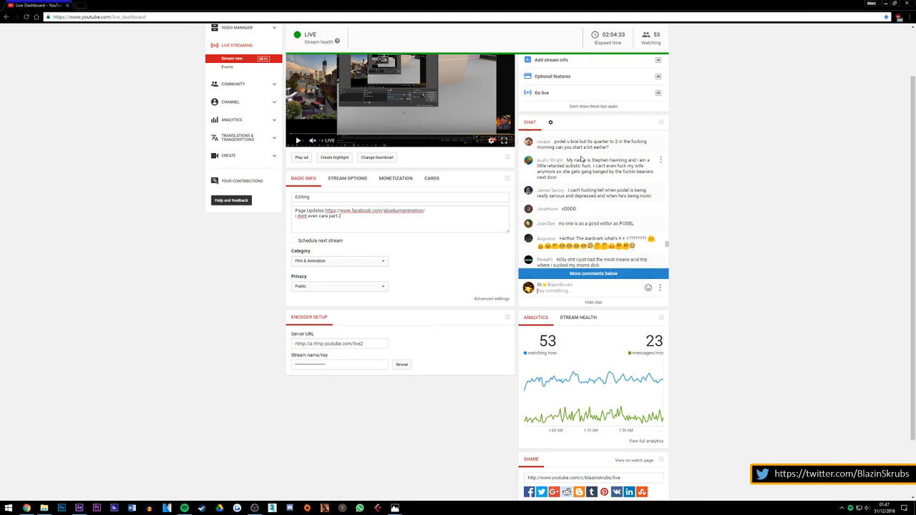
pyautogui.click(884, 3)
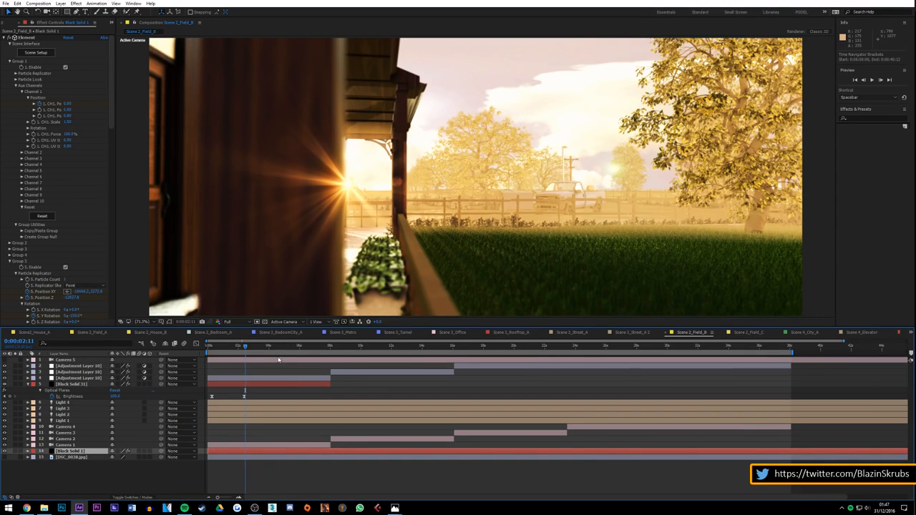
# Step: Preview the porch and field shot in Scene 2_Field_B, moving the current time to 0:00:04:00
pyautogui.moveTo(264, 348); pyautogui.dragTo(273, 349)
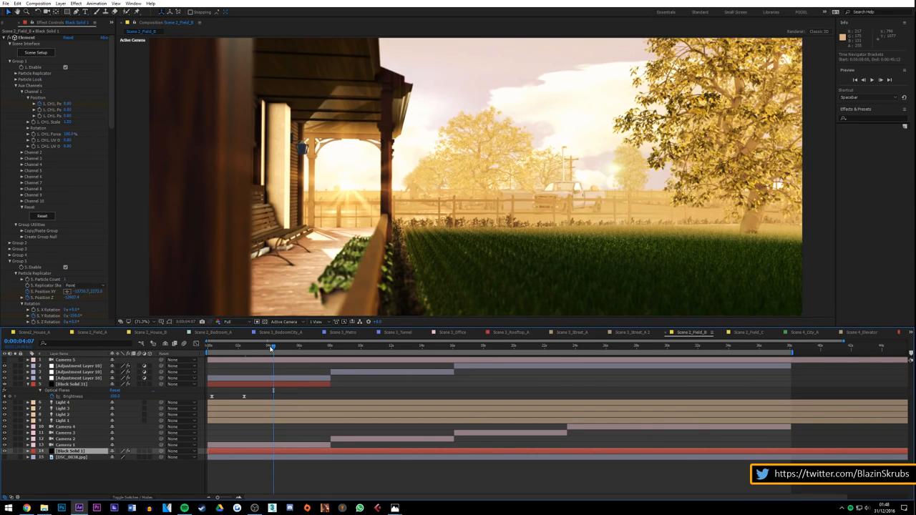
pyautogui.moveTo(273, 347); pyautogui.dragTo(269, 348)
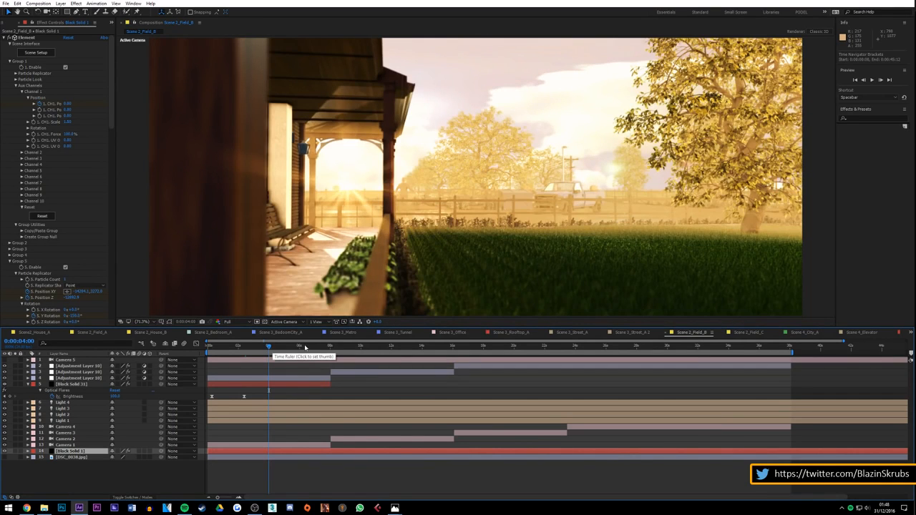
# Step: Switch back to the YouTube Live Dashboard and read the newest live chat messages
pyautogui.moveTo(27, 508)
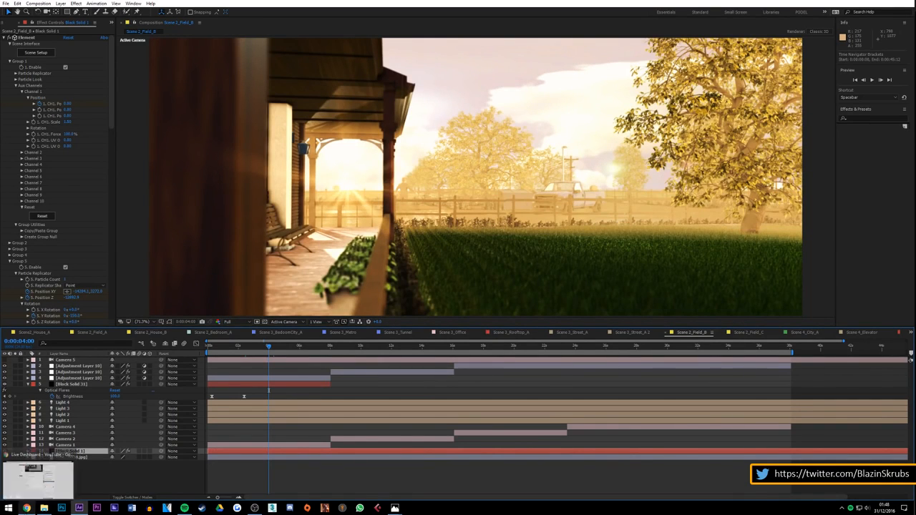
pyautogui.click(40, 485)
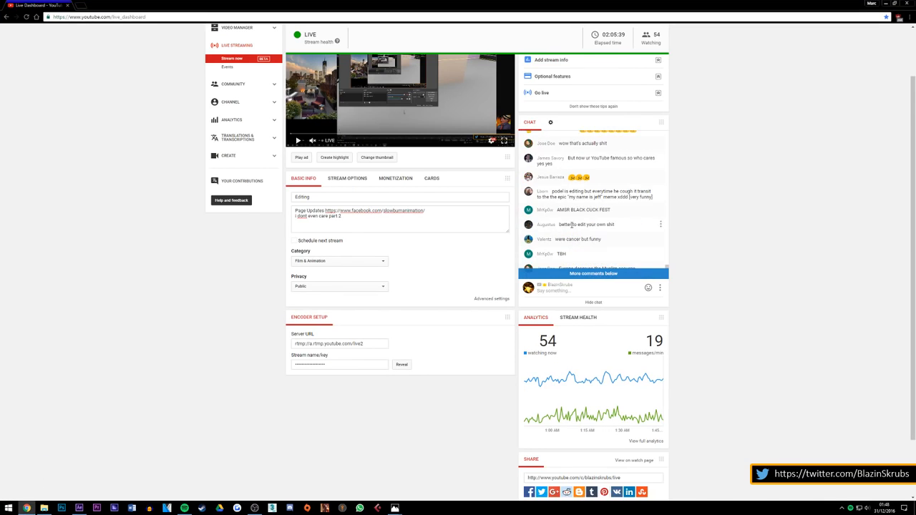
pyautogui.scroll(-3, 571, 225)
pyautogui.scroll(-1, 599, 216)
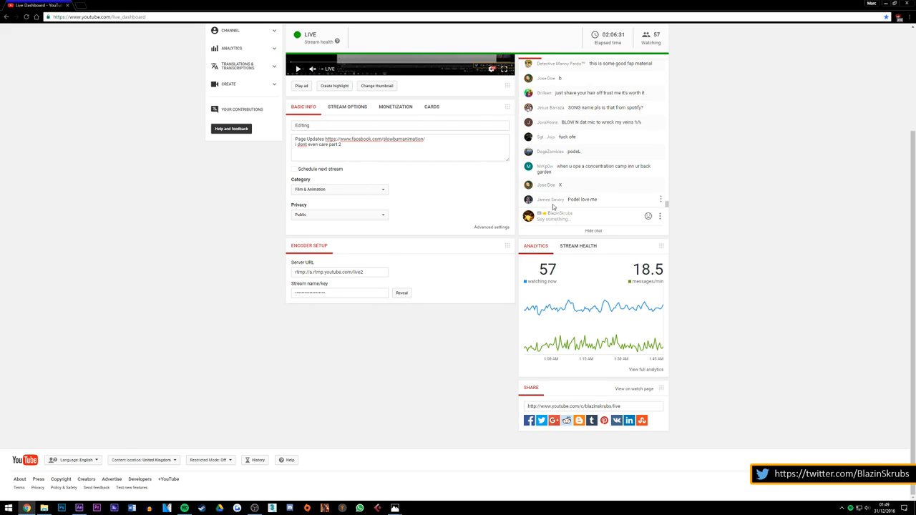
pyautogui.moveTo(543, 202)
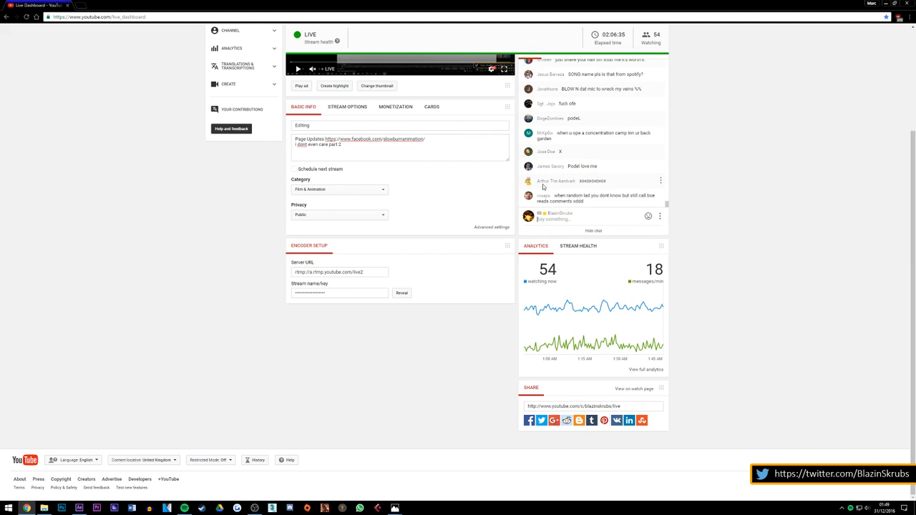
pyautogui.moveTo(548, 171)
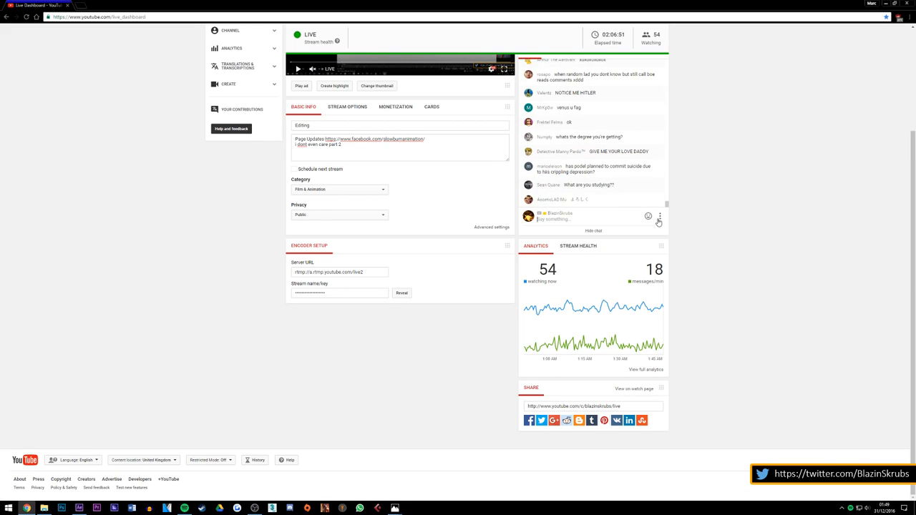
pyautogui.click(659, 217)
pyautogui.click(708, 216)
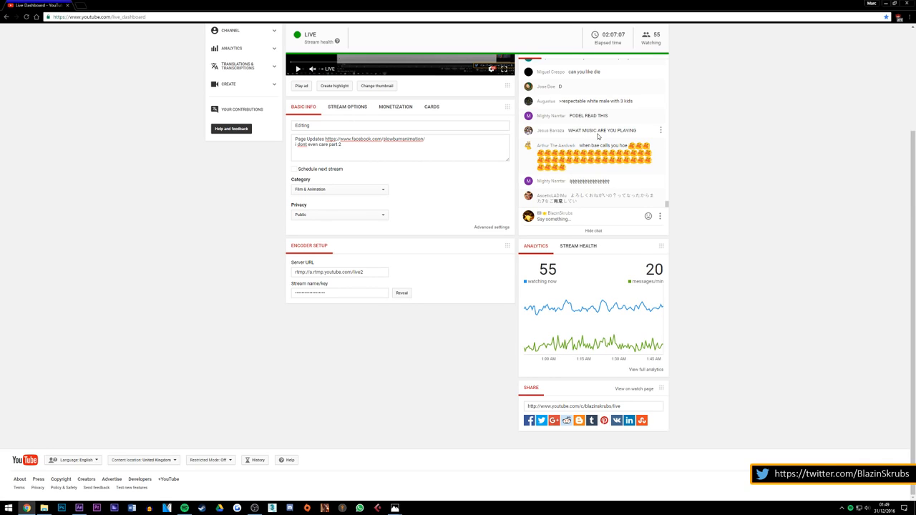
# Step: Answer the music question in the live chat by posting the message "slow burn - echo grid"
pyautogui.click(557, 220)
pyautogui.write('slow burn')
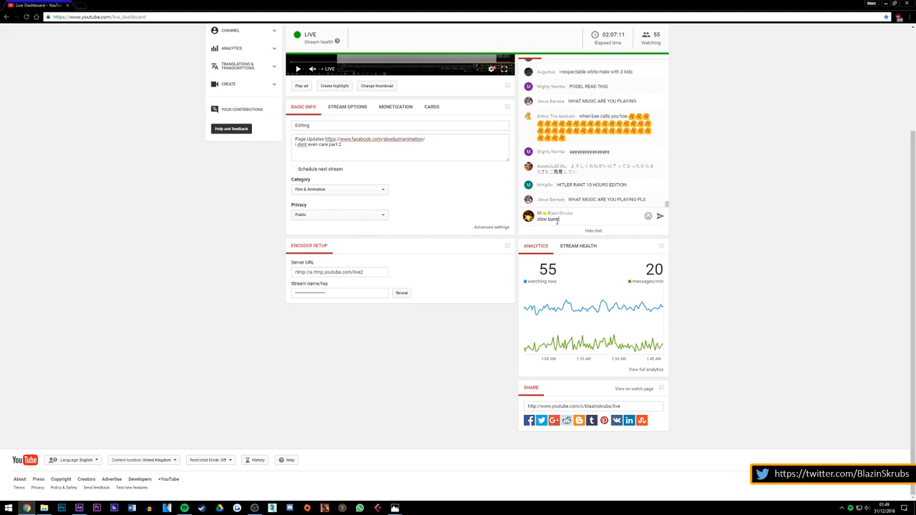
pyautogui.write(' echo')
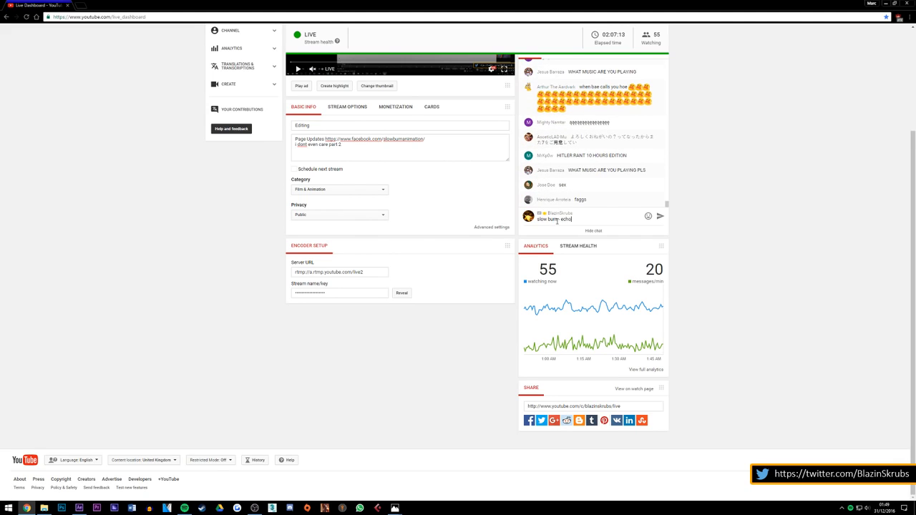
pyautogui.write(' grid')
pyautogui.click(556, 221)
pyautogui.write('-')
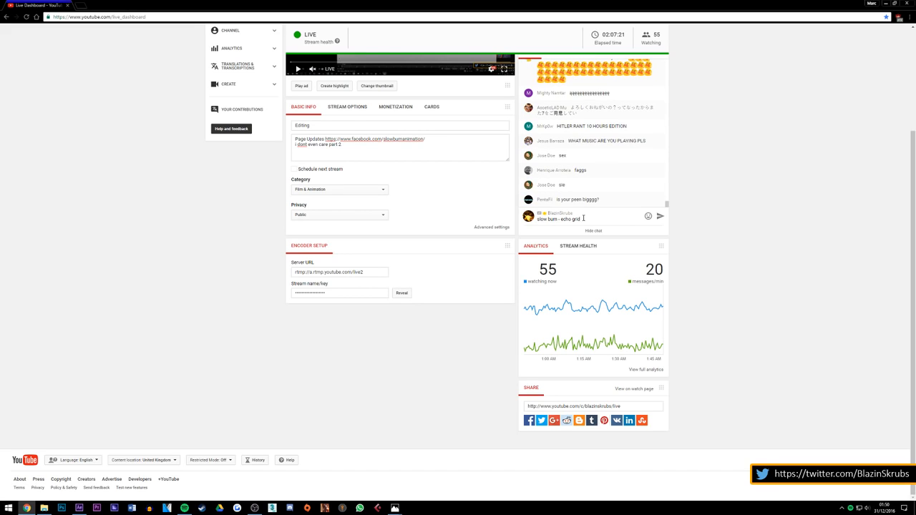
pyautogui.press('Return')
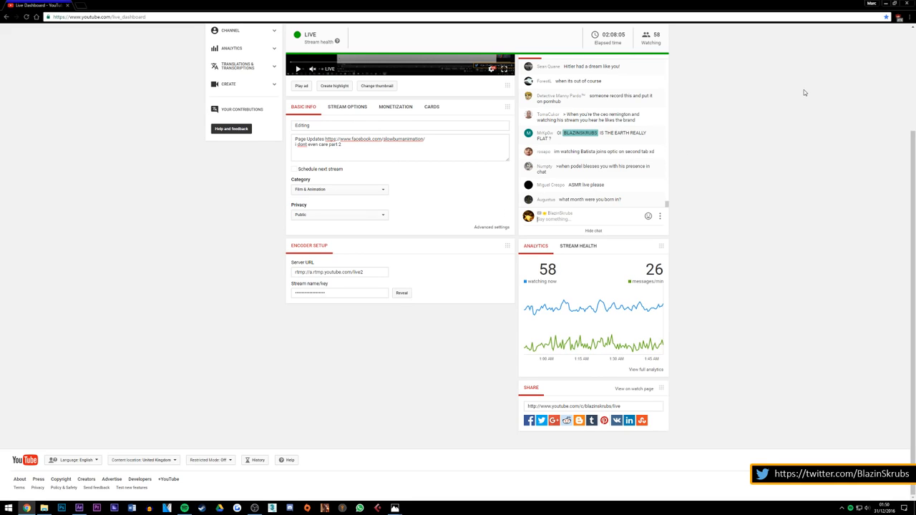
# Step: Read the newest live chat messages on the YouTube Live Dashboard
pyautogui.moveTo(667, 204); pyautogui.dragTo(670, 193)
pyautogui.click(664, 200)
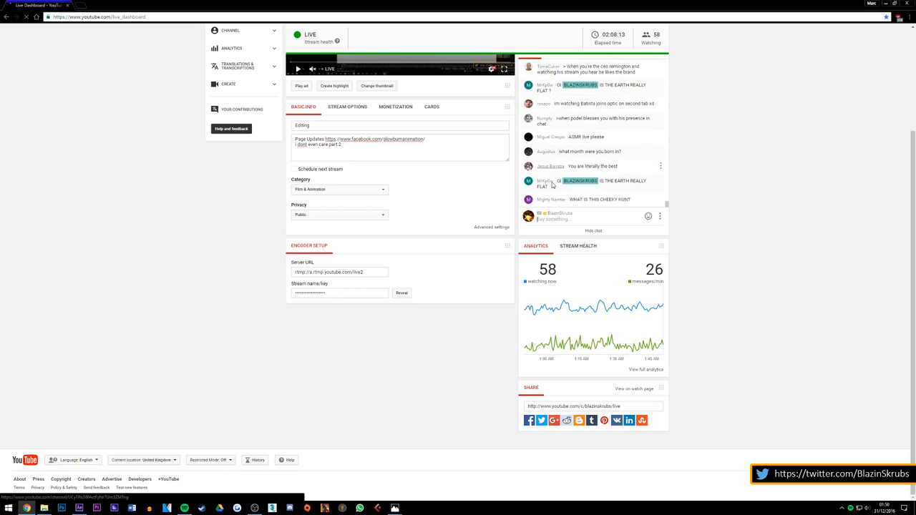
pyautogui.moveTo(552, 186)
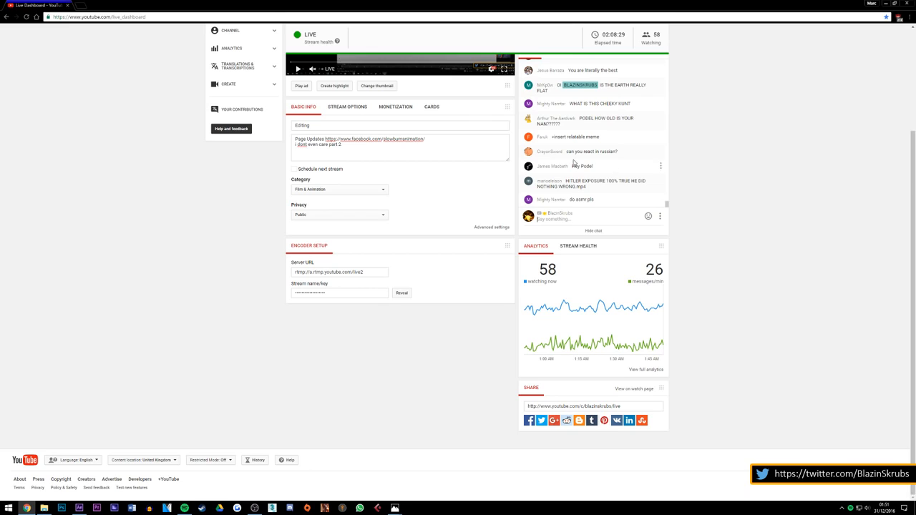
pyautogui.moveTo(555, 168)
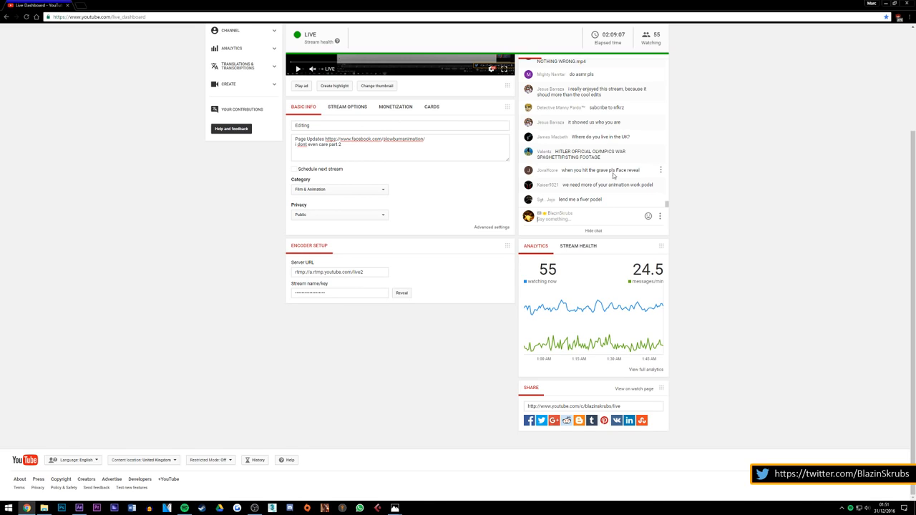
# Step: Return to After Effects, move the current time in Scene 2_Field_B to 0:00:04:13 and open Element's Scene Setup for Black Solid 1
pyautogui.click(887, 3)
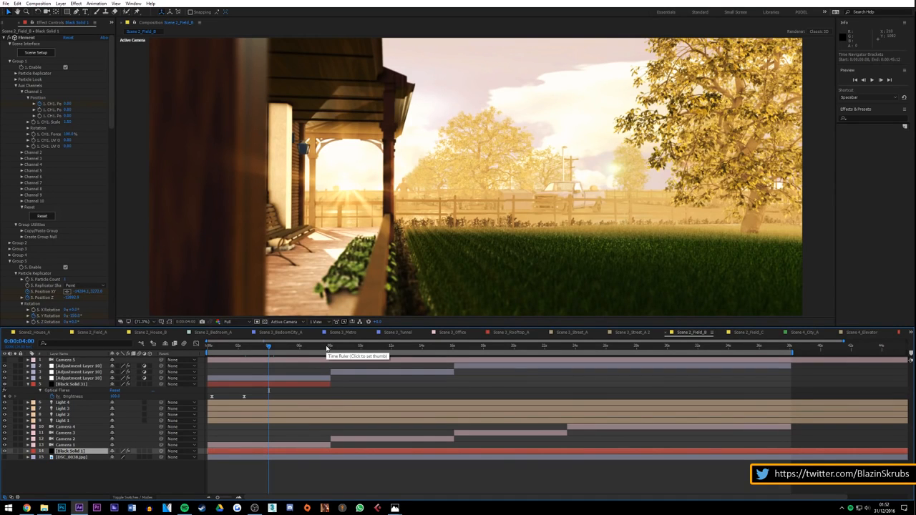
pyautogui.moveTo(327, 348); pyautogui.dragTo(278, 361)
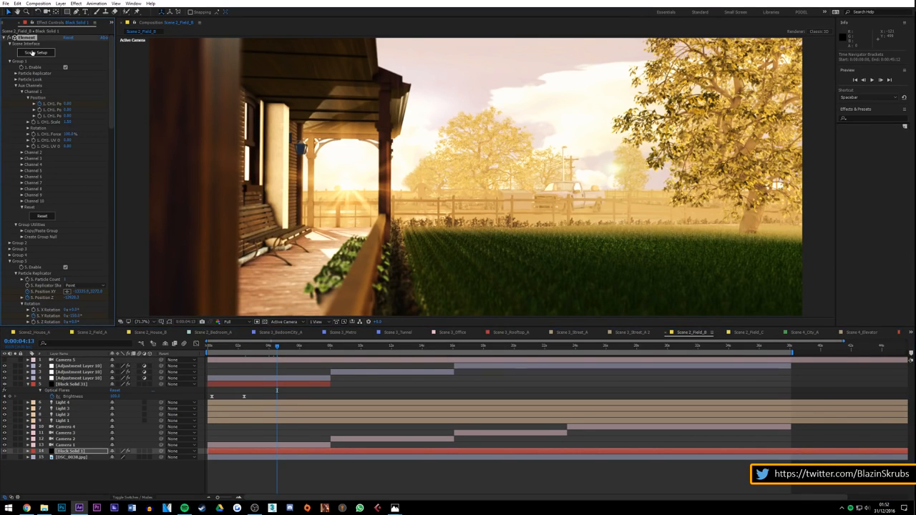
pyautogui.click(32, 52)
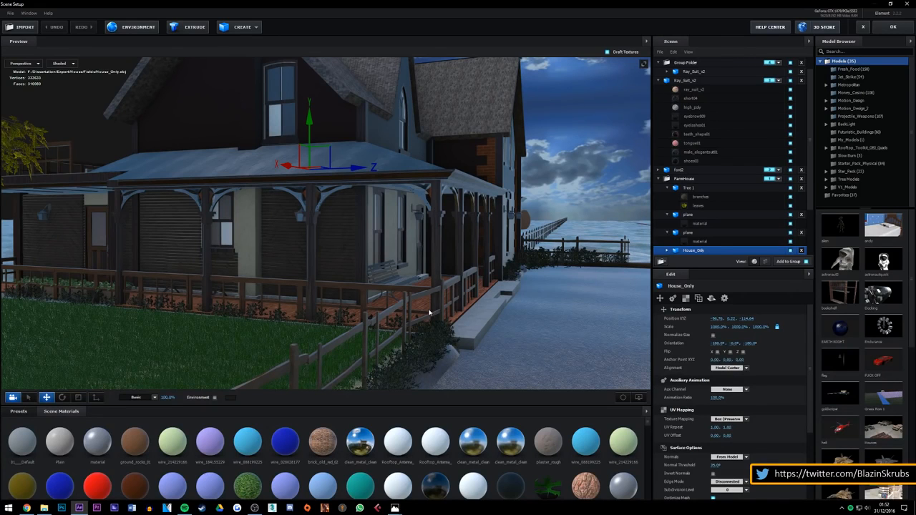
# Step: Examine the farmhouse model from several sides, including its roof terrace, surrounding yard and front porch
pyautogui.moveTo(542, 290); pyautogui.dragTo(613, 343)
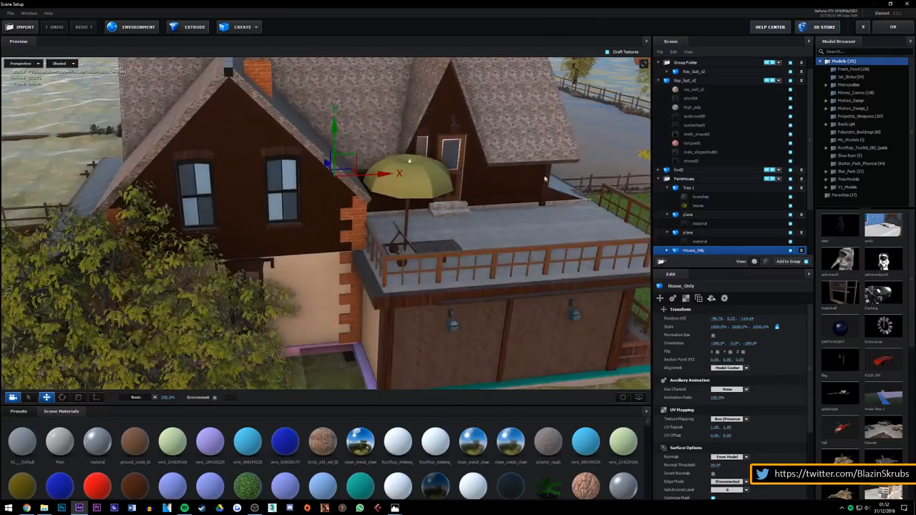
pyautogui.moveTo(547, 176); pyautogui.dragTo(324, 300, button='middle')
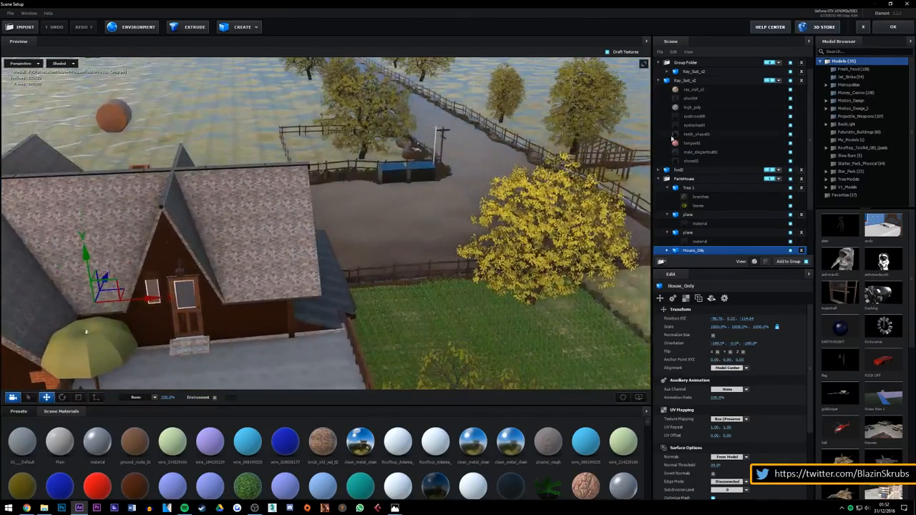
pyautogui.moveTo(441, 231); pyautogui.dragTo(345, 188)
pyautogui.moveTo(414, 301); pyautogui.dragTo(379, 218)
pyautogui.scroll(3, 379, 217)
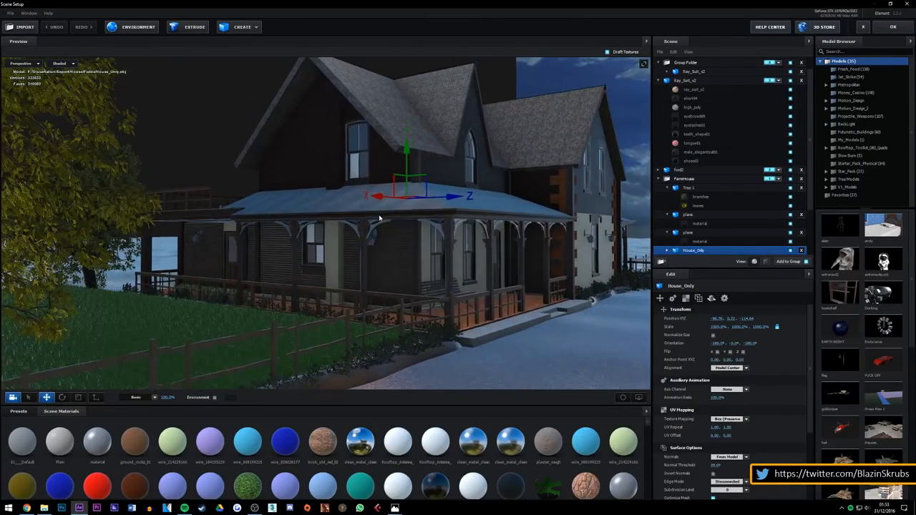
pyautogui.moveTo(442, 258); pyautogui.dragTo(411, 243)
pyautogui.moveTo(513, 247)
pyautogui.mouseDown()
pyautogui.moveTo(497, 256)
pyautogui.moveTo(445, 248)
pyautogui.moveTo(505, 259)
pyautogui.moveTo(514, 242)
pyautogui.moveTo(517, 250)
pyautogui.mouseUp()
# Step: Try the Sun Set preview lighting on the farmhouse scene and then set the preview lighting to Sun
pyautogui.click(137, 397)
pyautogui.click(143, 285)
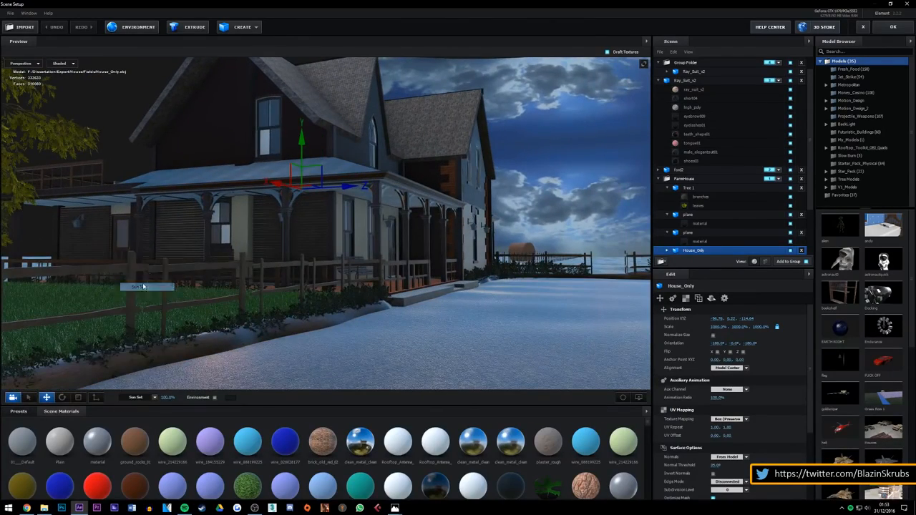
pyautogui.click(137, 397)
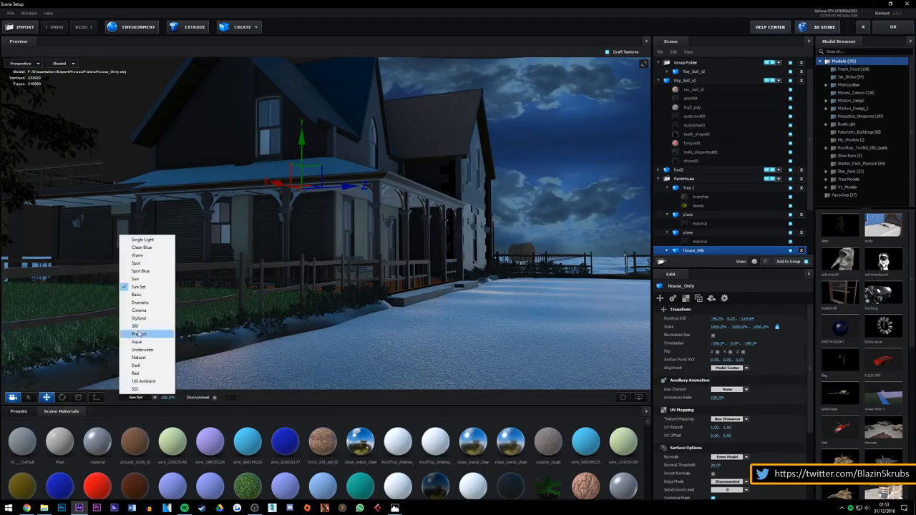
pyautogui.click(143, 282)
# Step: Examine the terrace, grass field, fence and yellow-leaved tree around the farmhouse up close
pyautogui.moveTo(503, 245); pyautogui.dragTo(437, 273)
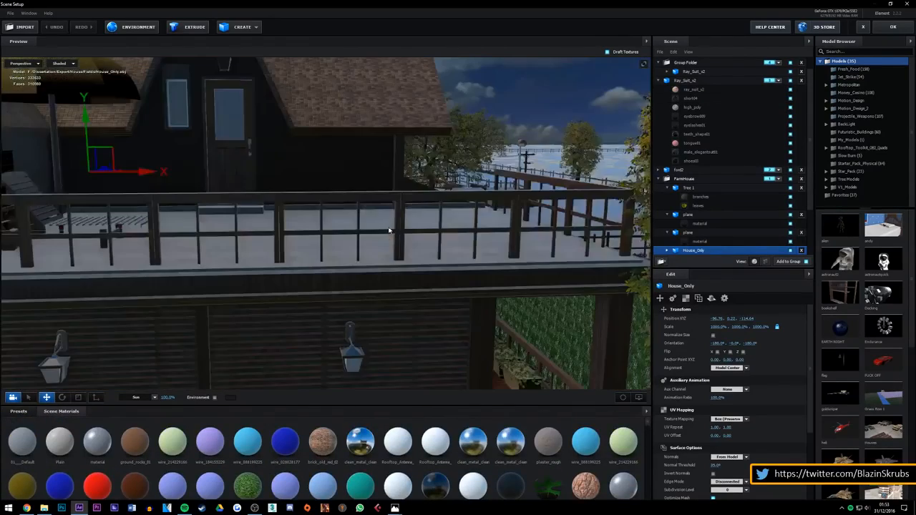
pyautogui.moveTo(390, 231); pyautogui.dragTo(420, 279)
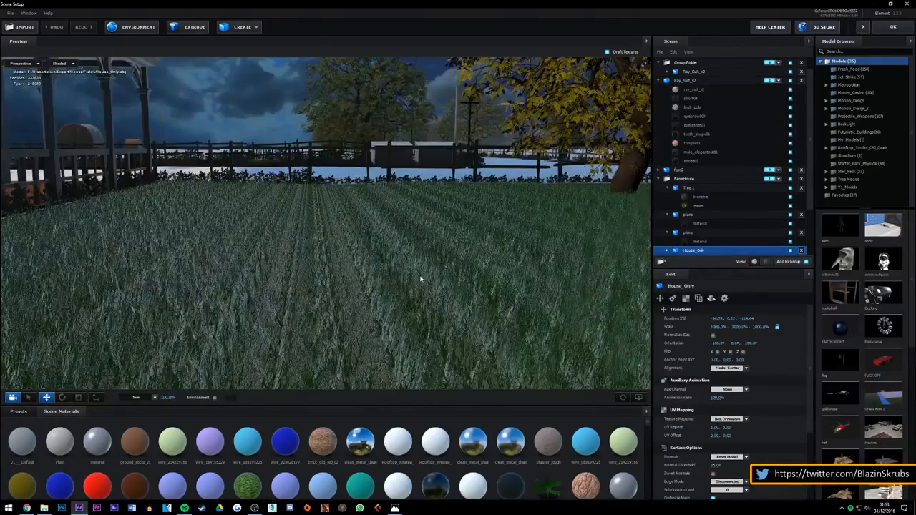
pyautogui.scroll(4, 420, 279)
pyautogui.scroll(2, 420, 279)
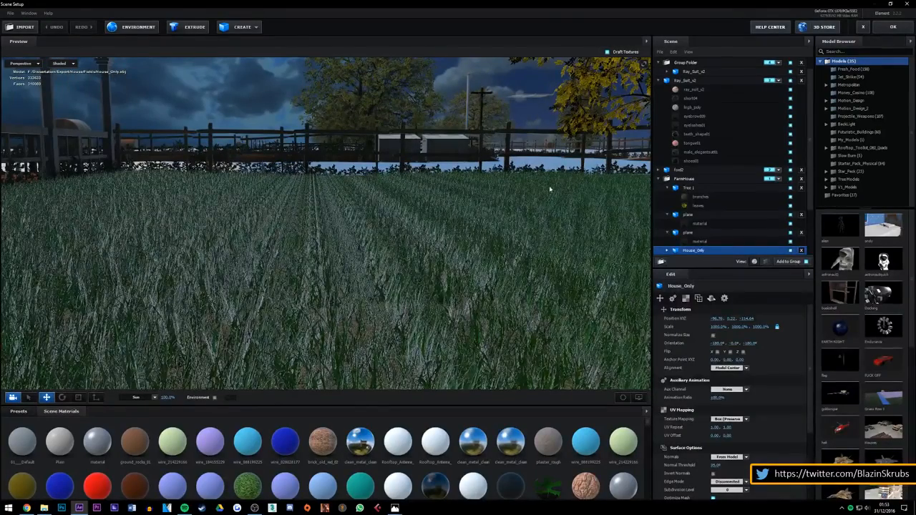
pyautogui.moveTo(550, 189); pyautogui.dragTo(372, 240, button='middle')
pyautogui.scroll(2, 372, 239)
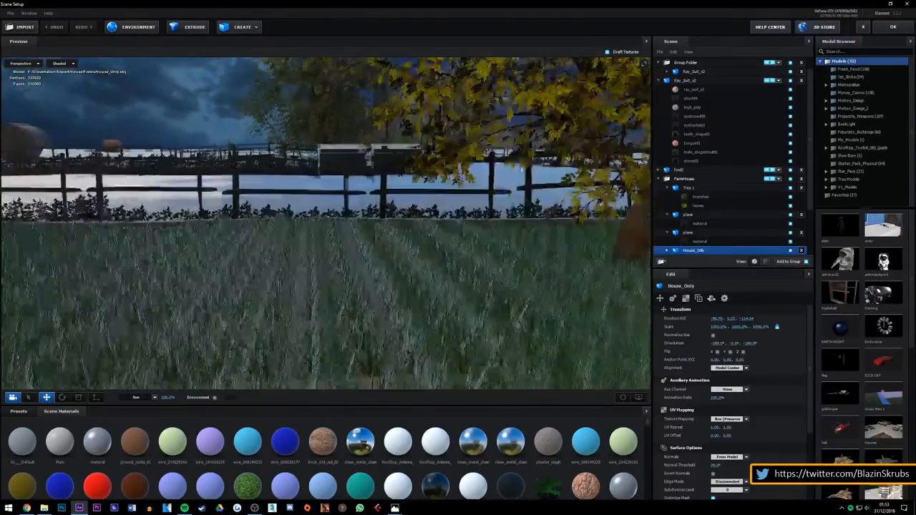
pyautogui.moveTo(481, 206); pyautogui.dragTo(382, 263, button='middle')
pyautogui.scroll(4, 382, 265)
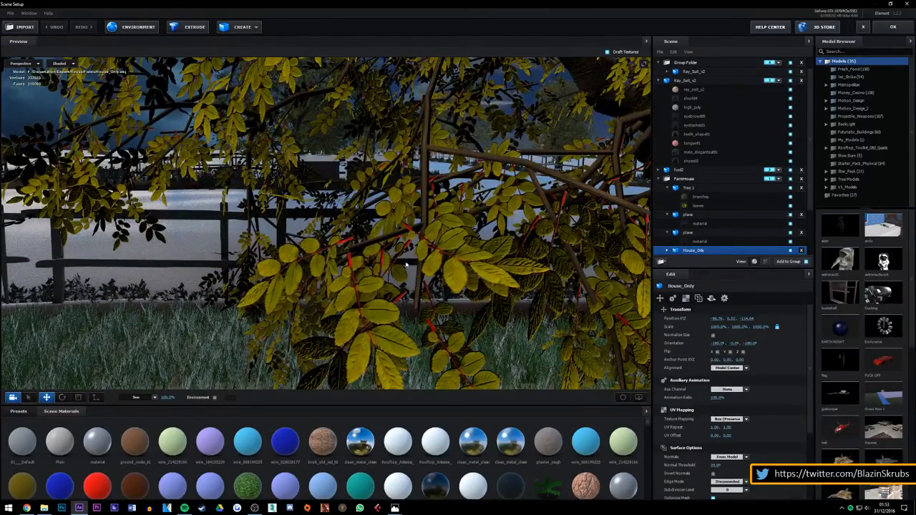
pyautogui.scroll(-5, 521, 248)
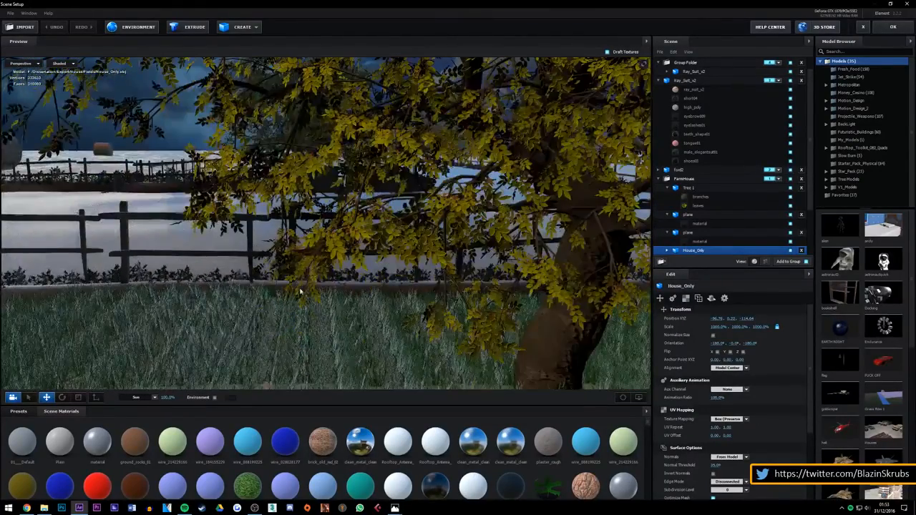
pyautogui.moveTo(300, 291); pyautogui.dragTo(378, 269, button='middle')
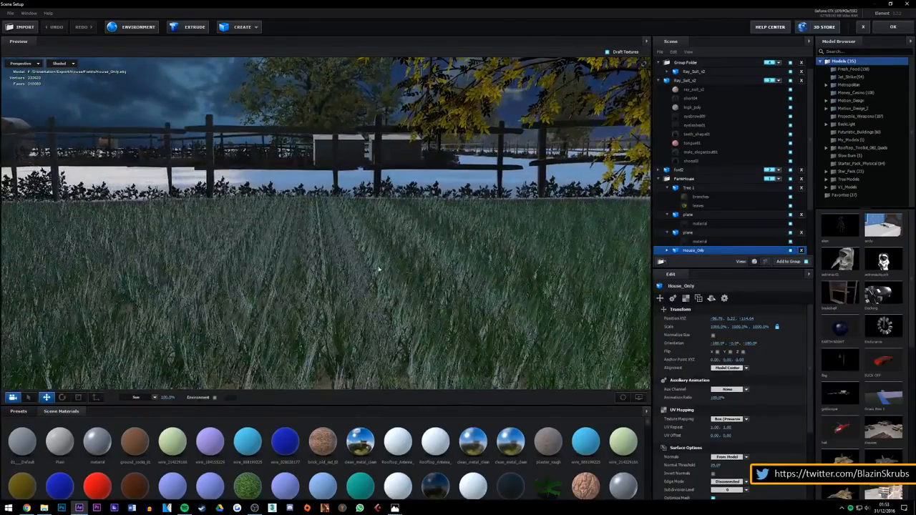
pyautogui.moveTo(410, 307); pyautogui.dragTo(416, 227, button='middle')
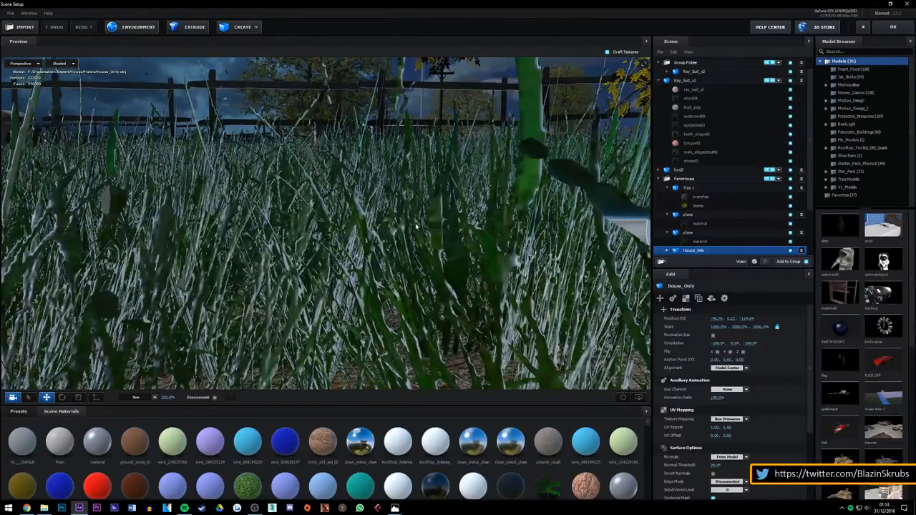
pyautogui.scroll(-3, 417, 224)
# Step: Select the Fields_V4 grass model in the preview and view its grass rows at close range
pyautogui.rightClick(416, 225)
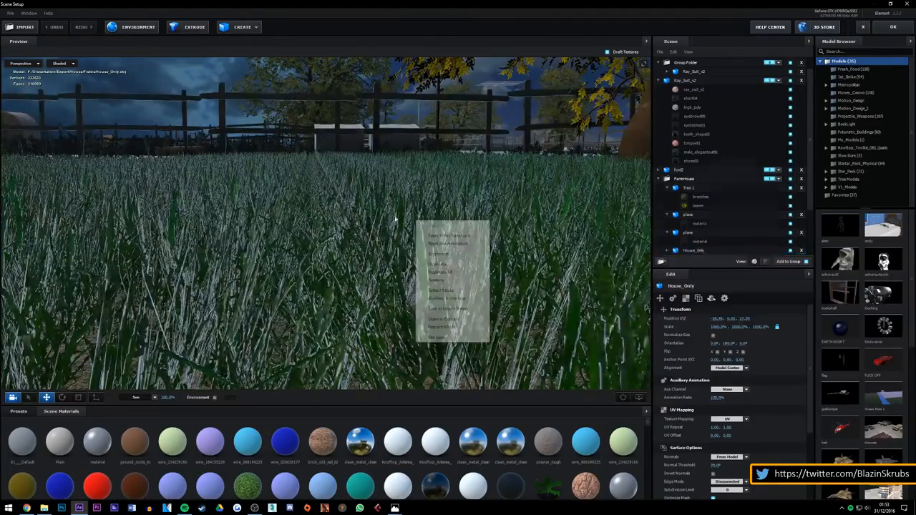
pyautogui.click(555, 23)
pyautogui.moveTo(400, 252)
pyautogui.mouseDown()
pyautogui.moveTo(448, 272)
pyautogui.moveTo(470, 297)
pyautogui.moveTo(413, 254)
pyautogui.moveTo(397, 249)
pyautogui.moveTo(394, 259)
pyautogui.mouseUp()
pyautogui.moveTo(430, 314)
pyautogui.mouseDown()
pyautogui.moveTo(423, 293)
pyautogui.moveTo(420, 301)
pyautogui.mouseUp()
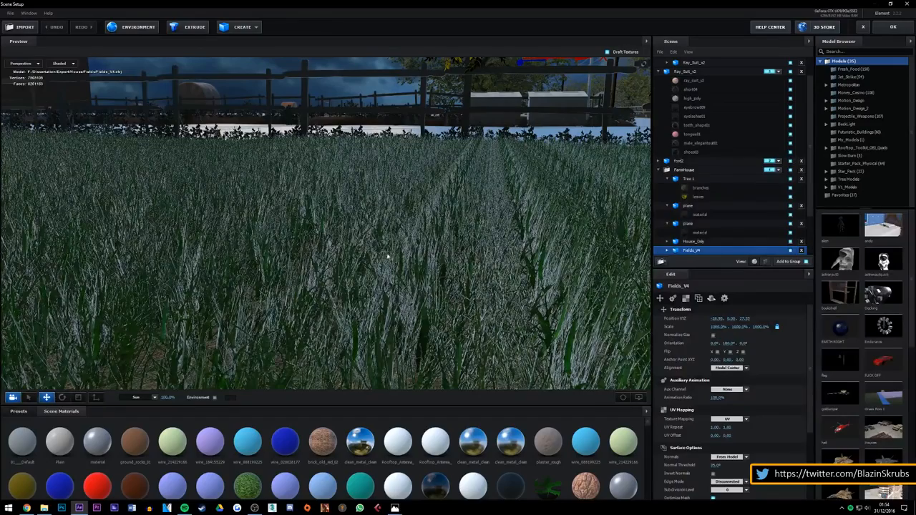
# Step: Toggle the preview's Show AO option and examine the Fields_V4 grass and ground from above
pyautogui.moveTo(413, 256); pyautogui.dragTo(527, 306)
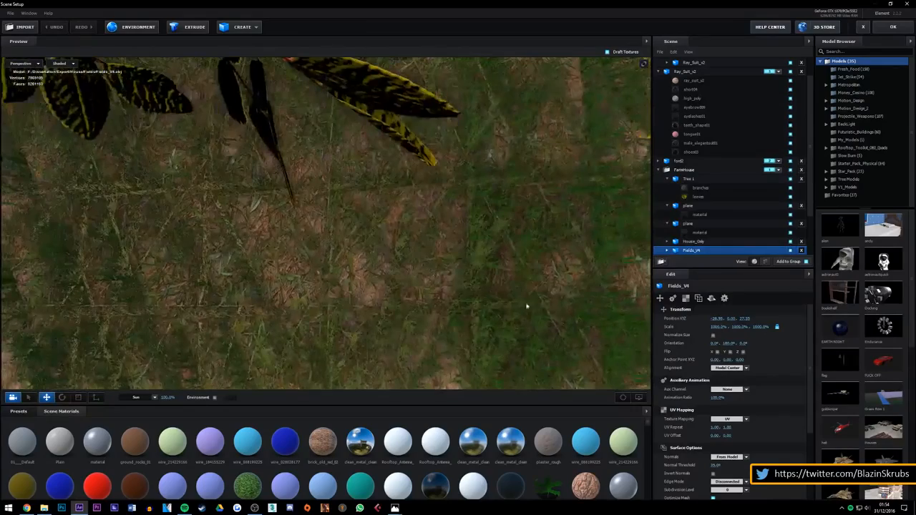
pyautogui.click(639, 397)
pyautogui.click(583, 373)
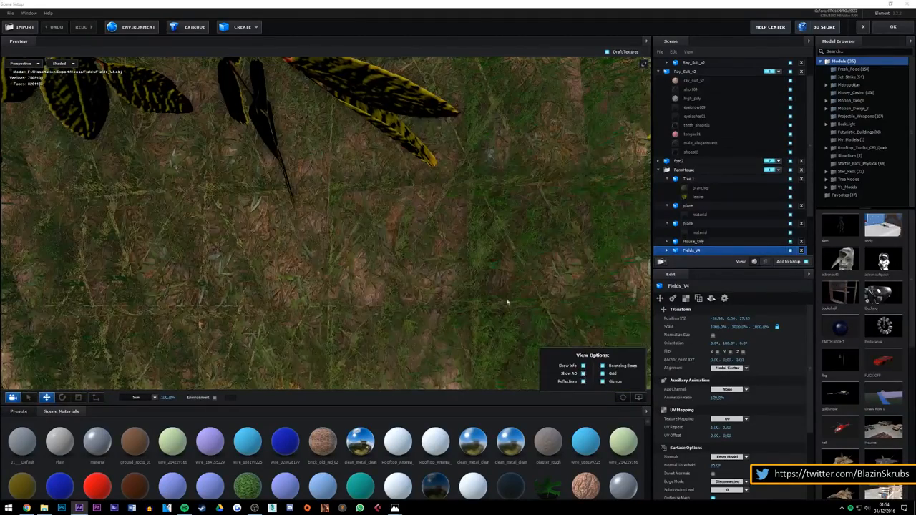
pyautogui.moveTo(507, 303); pyautogui.dragTo(465, 259)
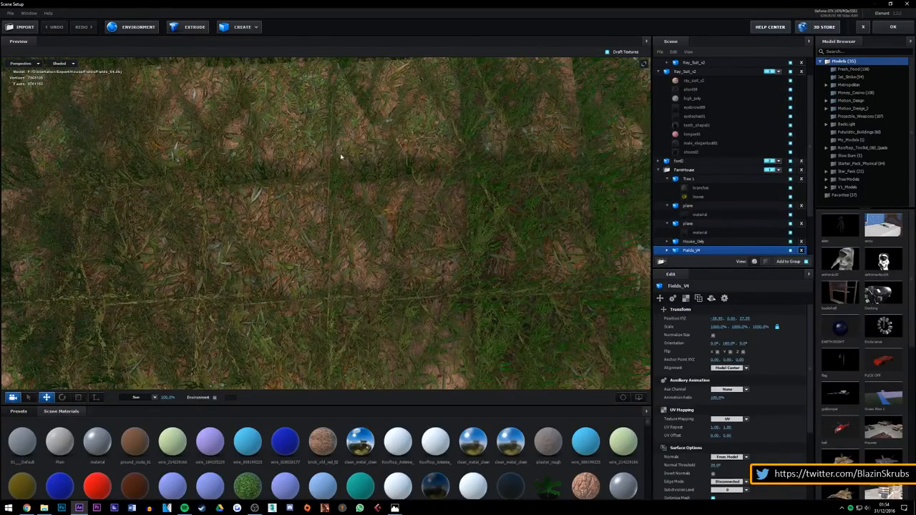
pyautogui.moveTo(340, 153); pyautogui.dragTo(436, 148)
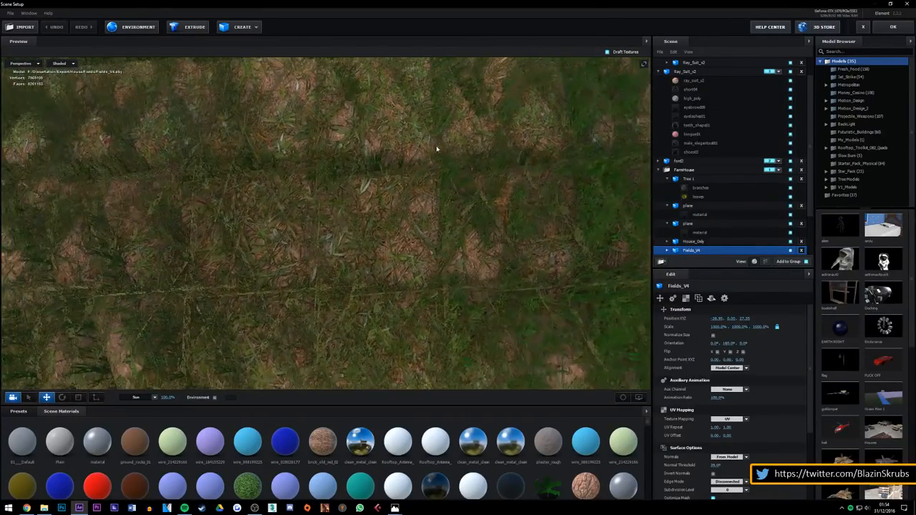
pyautogui.moveTo(317, 279); pyautogui.dragTo(324, 220)
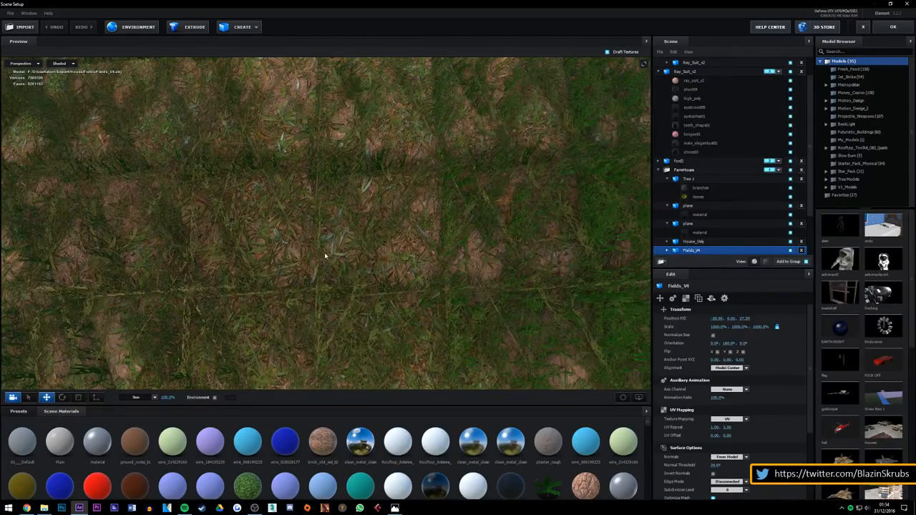
pyautogui.moveTo(385, 185); pyautogui.dragTo(327, 179)
pyautogui.moveTo(395, 248); pyautogui.dragTo(319, 150)
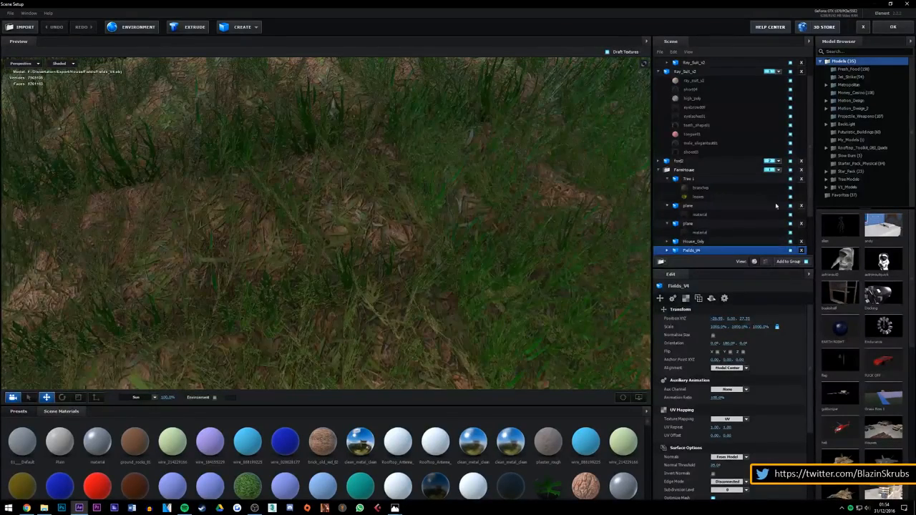
# Step: Expand the Fields_V4 model's materials and select Material__1
pyautogui.scroll(-3, 759, 214)
pyautogui.click(667, 197)
pyautogui.scroll(-12, 735, 197)
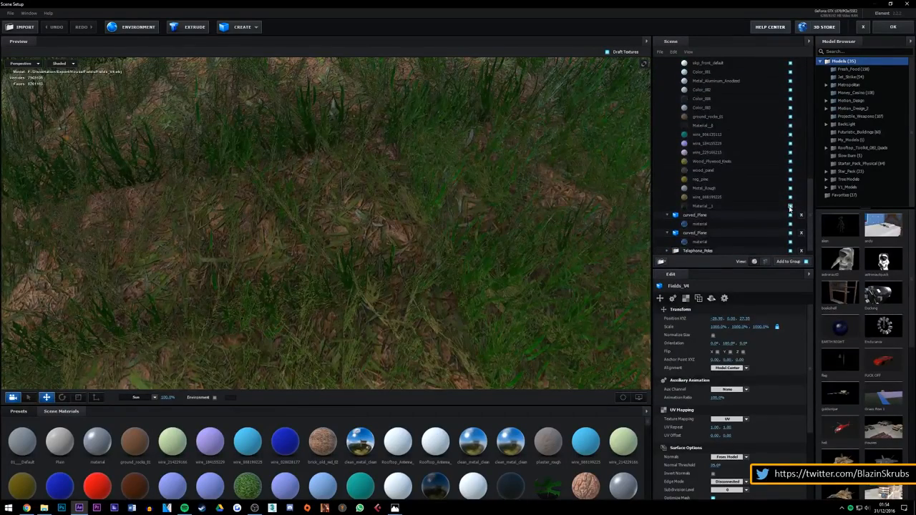
pyautogui.click(788, 206)
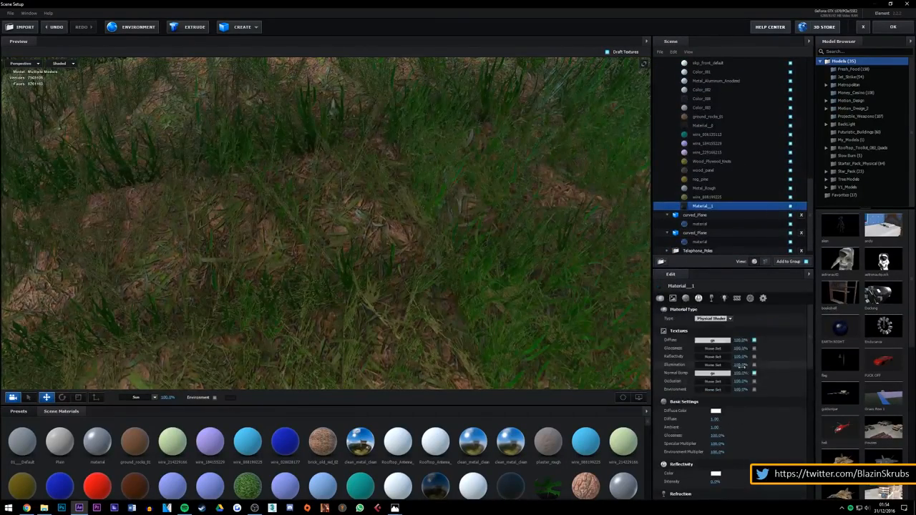
# Step: Lower the Alpha Threshold of Material__1 and look at the individual grass planes in the preview
pyautogui.scroll(-10, 741, 365)
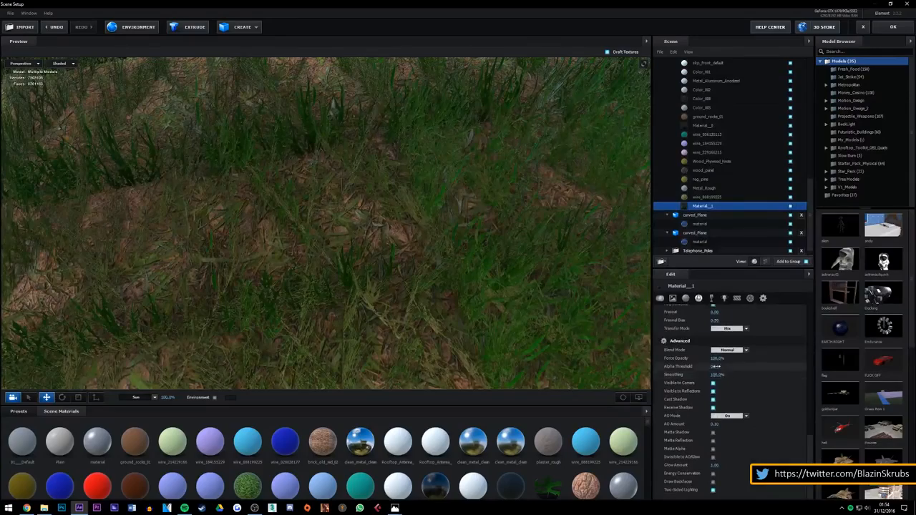
pyautogui.moveTo(694, 367); pyautogui.dragTo(688, 367)
pyautogui.moveTo(413, 201); pyautogui.dragTo(405, 170)
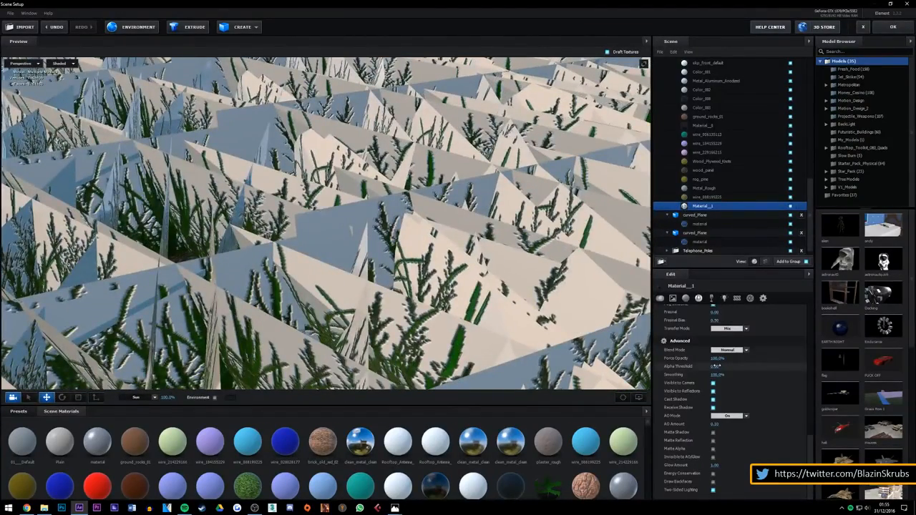
# Step: Raise the Alpha Threshold of Material__1 to about 0.48 and inspect the grass up close and across the field
pyautogui.moveTo(714, 367); pyautogui.dragTo(718, 366)
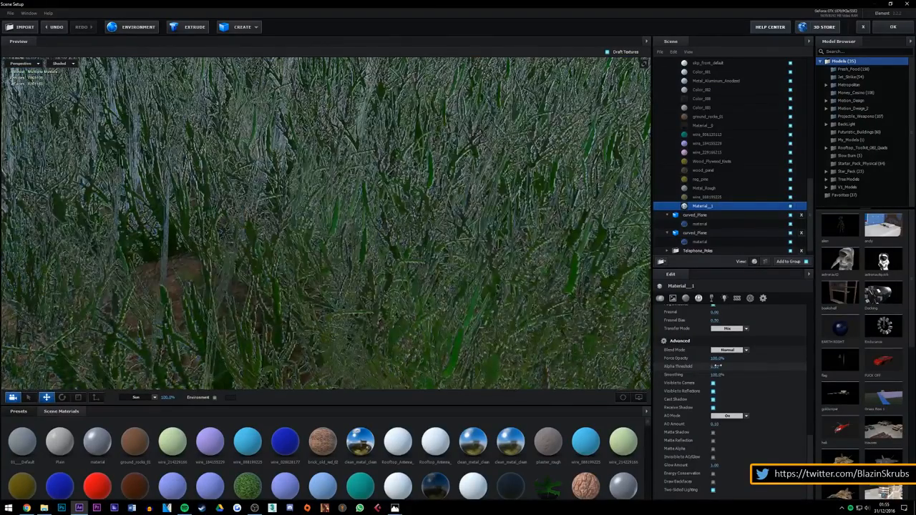
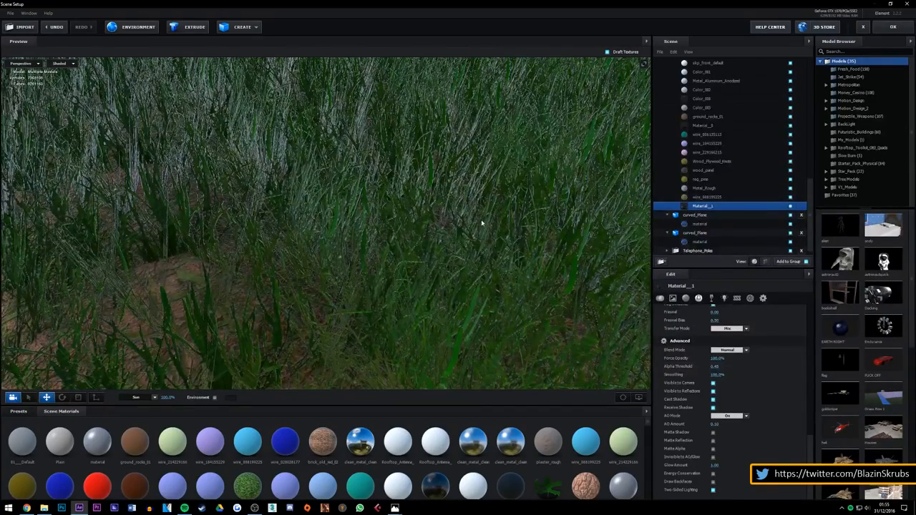
pyautogui.scroll(5, 482, 222)
pyautogui.scroll(3, 444, 209)
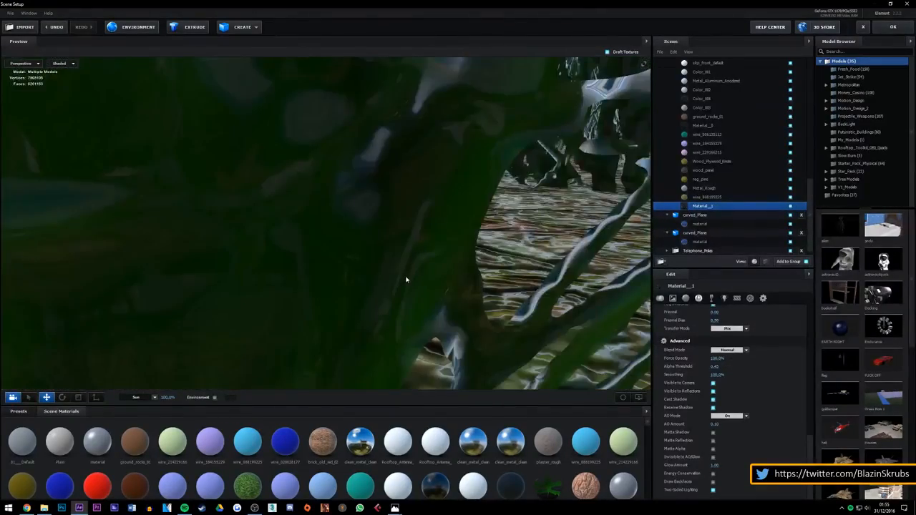
pyautogui.scroll(-8, 406, 280)
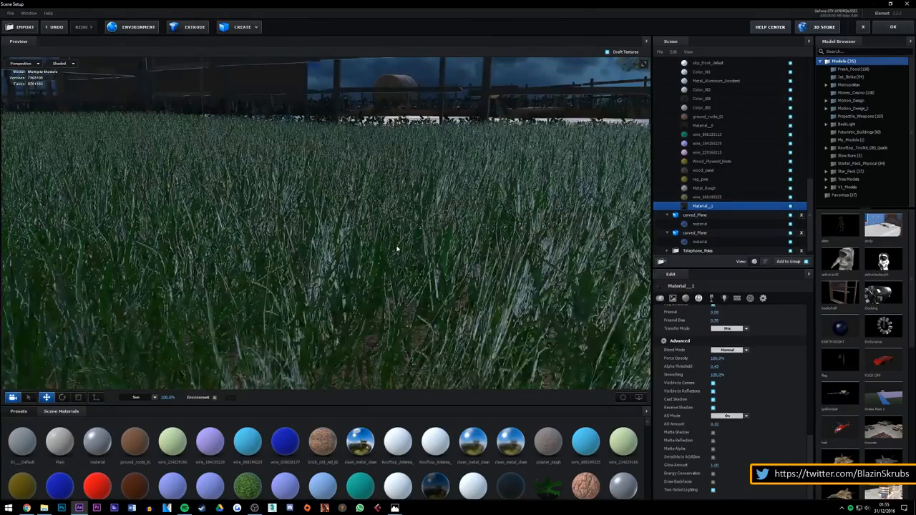
pyautogui.scroll(-3, 398, 249)
pyautogui.scroll(-3, 397, 249)
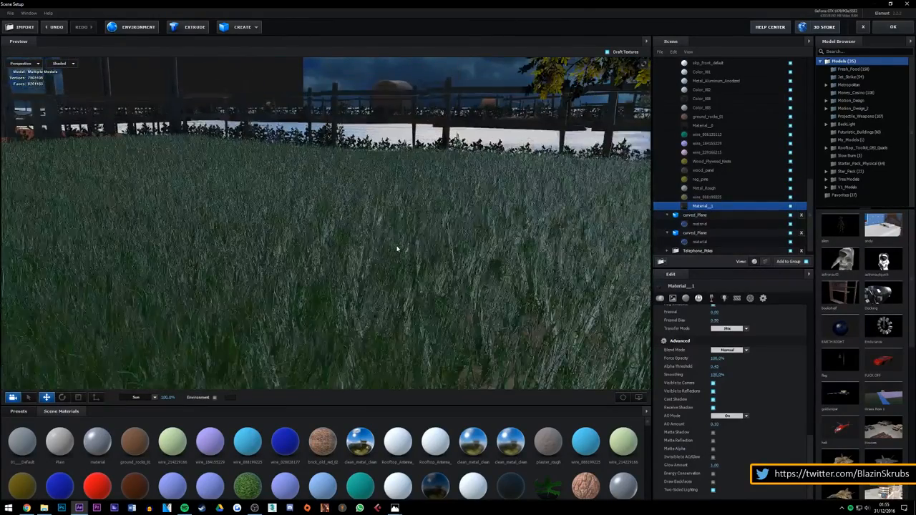
pyautogui.scroll(-4, 322, 284)
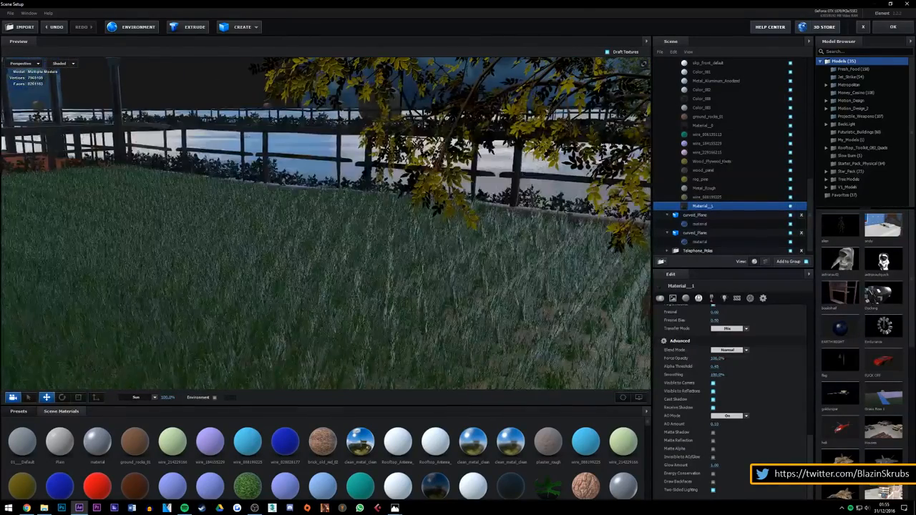
pyautogui.scroll(2, 432, 172)
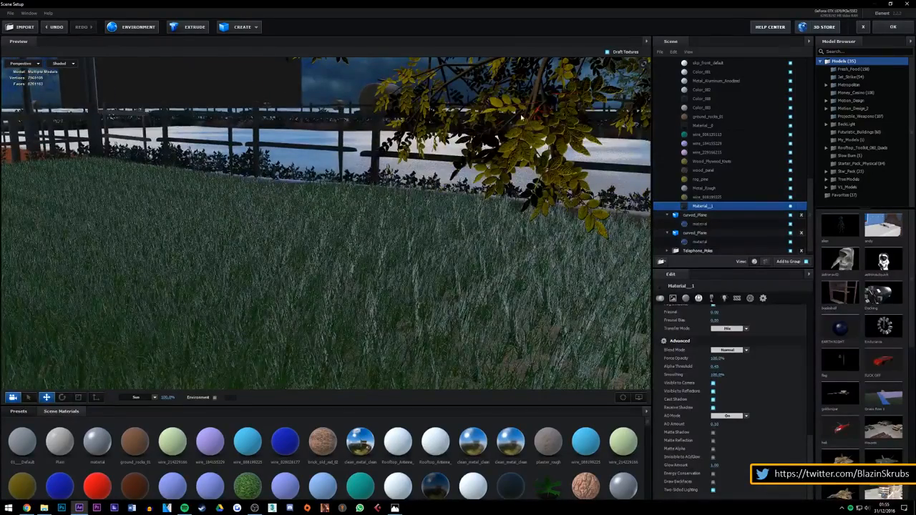
# Step: Inspect the hedge border and the sparse grass rows in the farmhouse field
pyautogui.moveTo(447, 174); pyautogui.dragTo(324, 251)
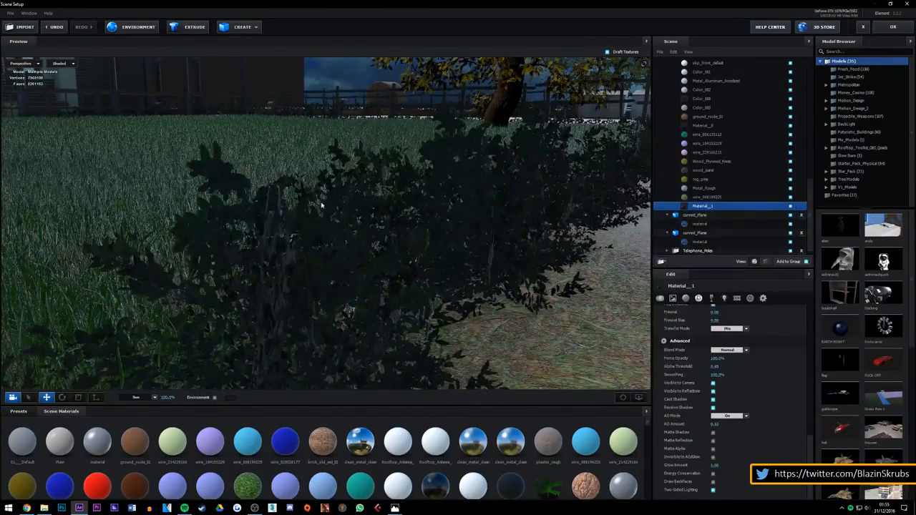
pyautogui.scroll(5, 478, 253)
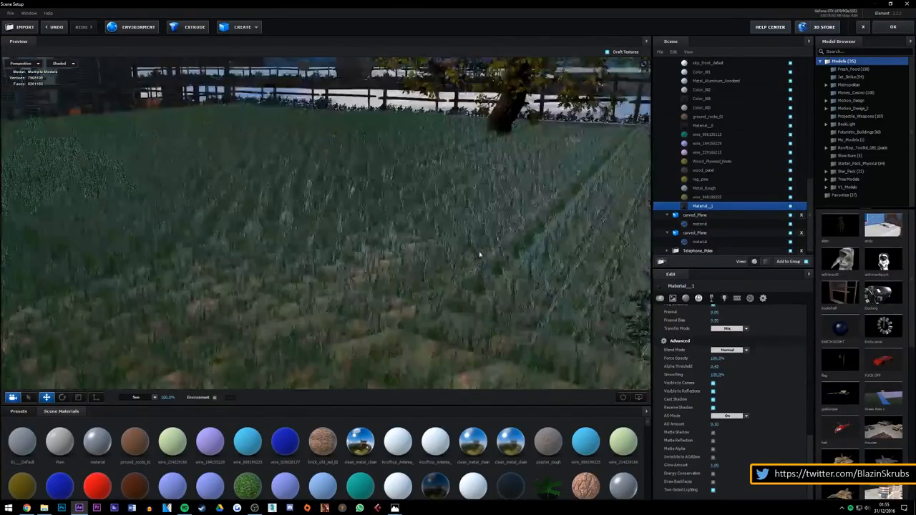
pyautogui.moveTo(480, 254); pyautogui.dragTo(466, 211)
pyautogui.scroll(3, 483, 236)
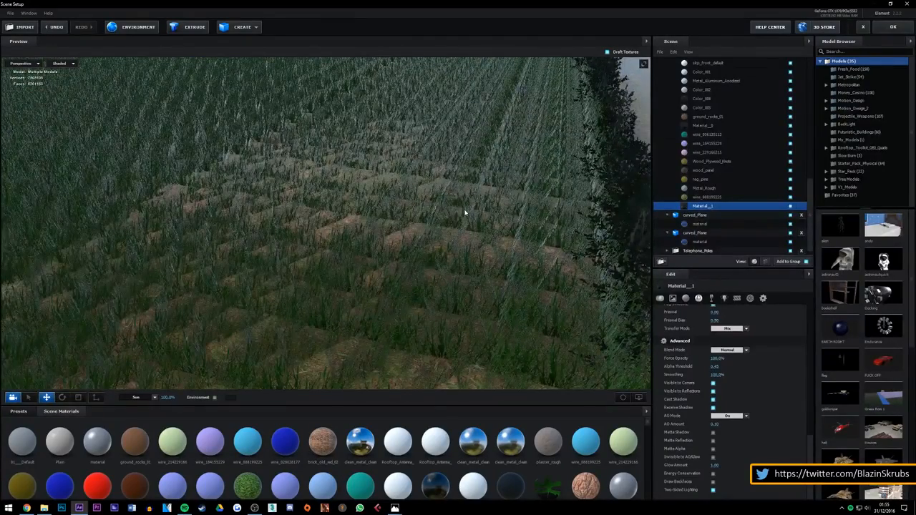
pyautogui.moveTo(447, 200); pyautogui.dragTo(433, 237)
pyautogui.scroll(1, 443, 247)
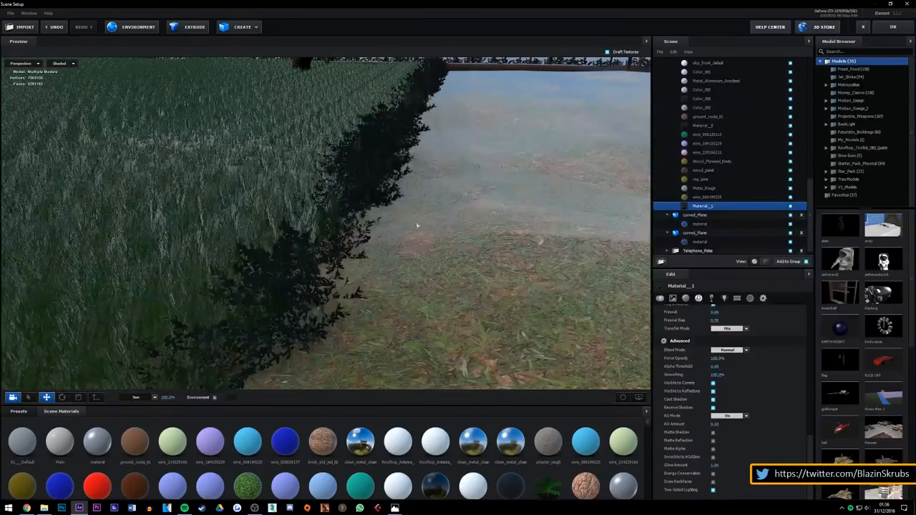
# Step: Examine the hedge leaves and the ground beside them up close, then the grass towards the farmhouse
pyautogui.scroll(3, 380, 215)
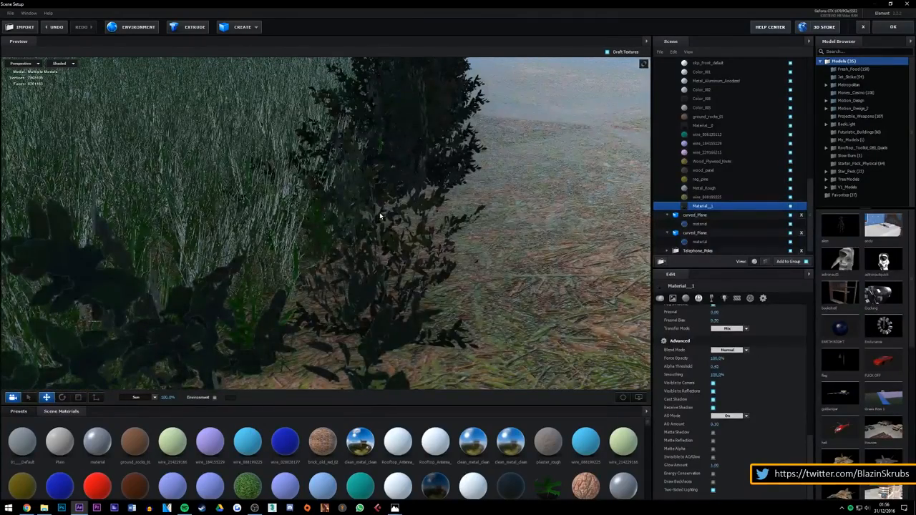
pyautogui.scroll(2, 380, 216)
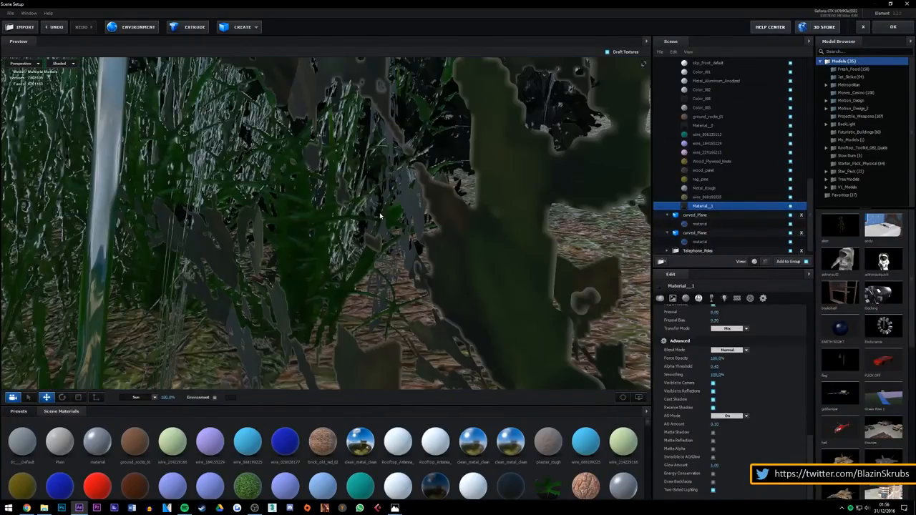
pyautogui.scroll(-4, 379, 214)
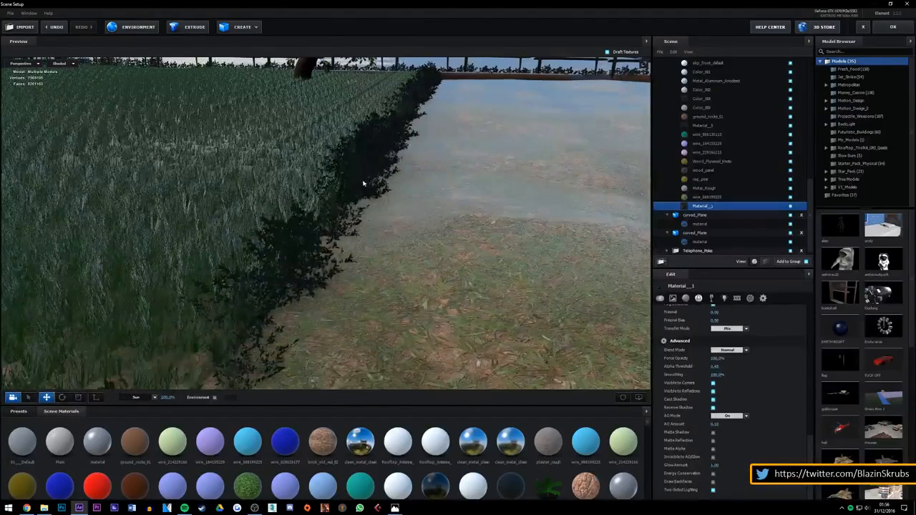
pyautogui.scroll(2, 363, 186)
pyautogui.scroll(-1, 364, 183)
pyautogui.moveTo(493, 204); pyautogui.dragTo(441, 184)
pyautogui.moveTo(341, 132); pyautogui.dragTo(370, 155)
pyautogui.scroll(-2, 414, 319)
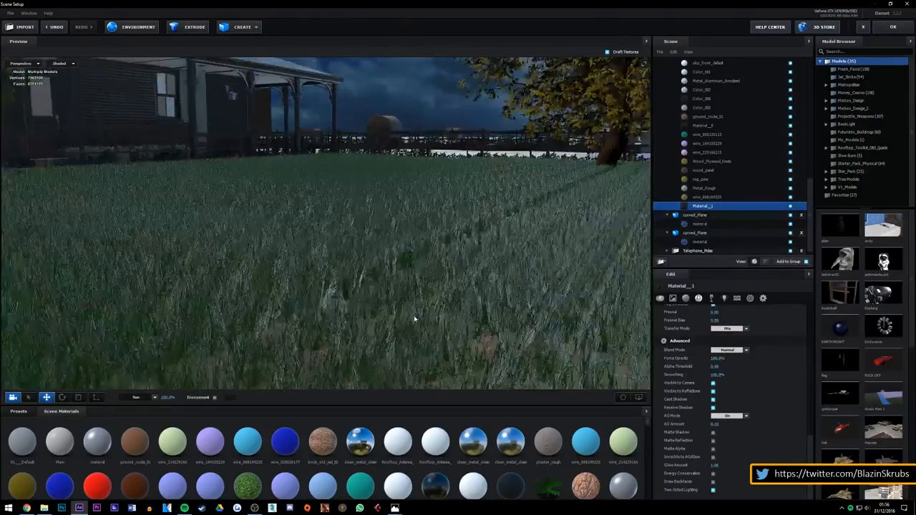
# Step: Examine the whole farm landscape and the tree-lined road running through the fields
pyautogui.scroll(-10, 412, 316)
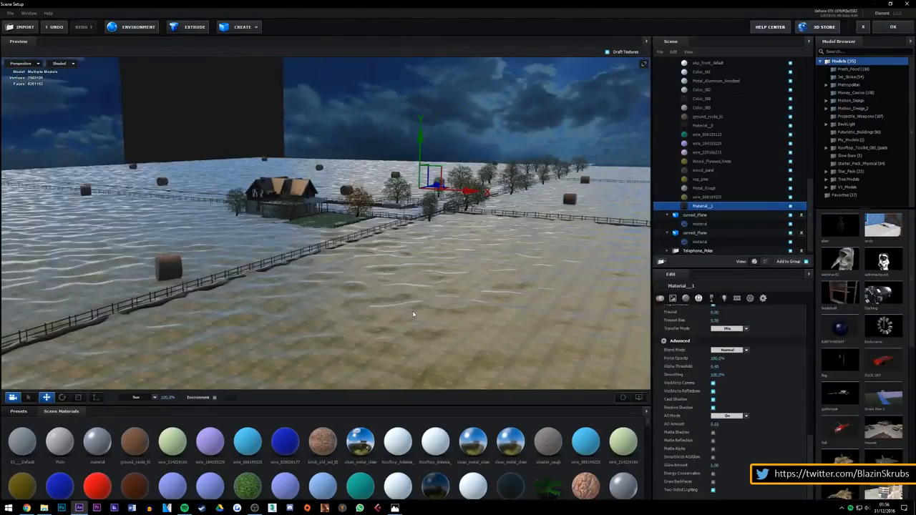
pyautogui.scroll(-5, 413, 313)
pyautogui.moveTo(542, 148); pyautogui.dragTo(324, 313)
pyautogui.scroll(7, 325, 312)
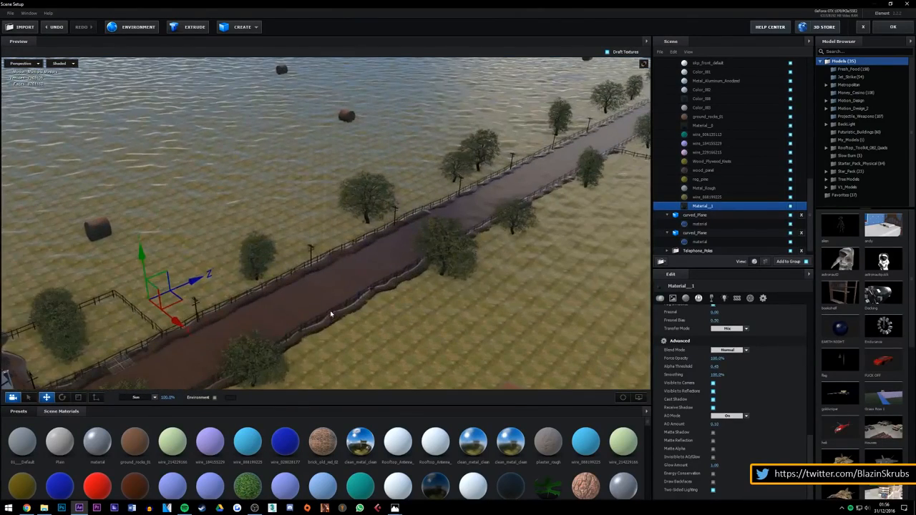
pyautogui.moveTo(313, 263); pyautogui.dragTo(613, 97, button='middle')
pyautogui.moveTo(432, 235); pyautogui.dragTo(452, 225)
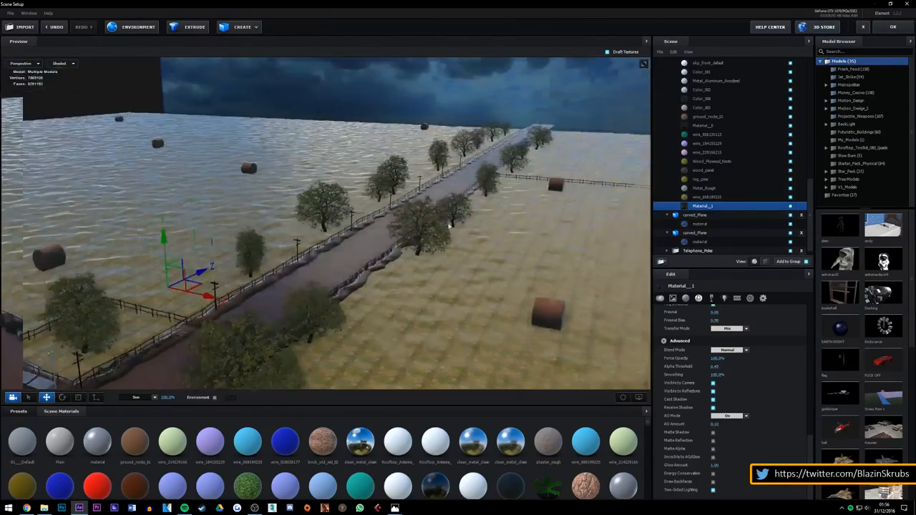
pyautogui.scroll(-1, 376, 292)
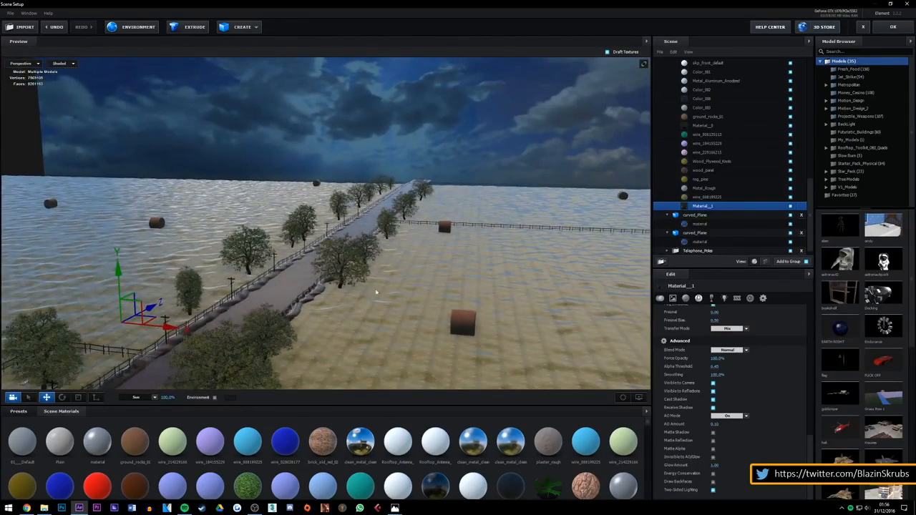
# Step: Follow the fences back towards the farm and view the lamp post at the road entrance
pyautogui.moveTo(375, 257); pyautogui.dragTo(478, 125)
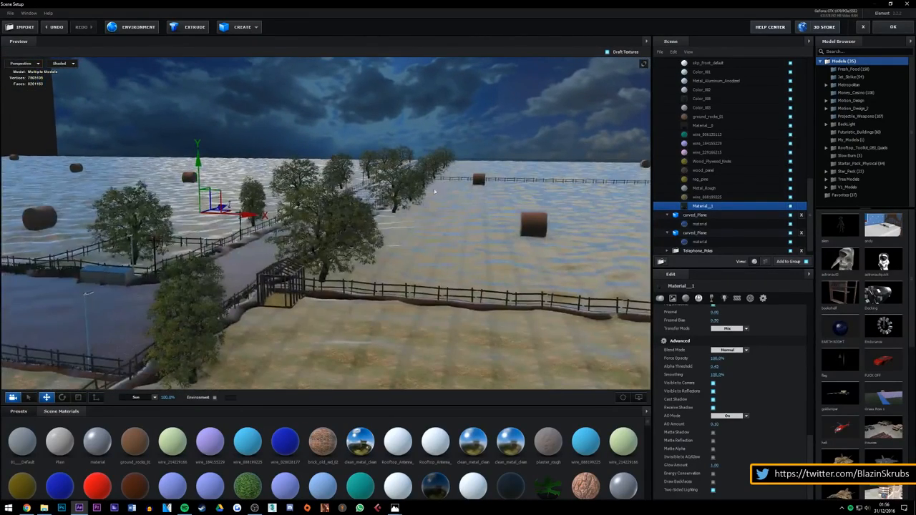
pyautogui.moveTo(306, 275); pyautogui.dragTo(421, 190, button='middle')
pyautogui.scroll(1, 333, 206)
pyautogui.moveTo(333, 206); pyautogui.dragTo(423, 172, button='middle')
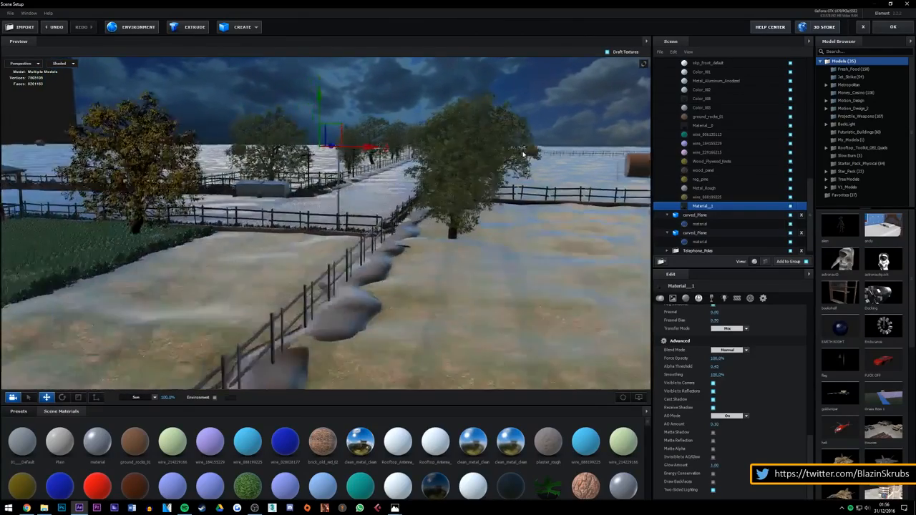
pyautogui.scroll(-1, 423, 172)
pyautogui.moveTo(422, 168); pyautogui.dragTo(422, 236)
pyautogui.scroll(5, 421, 236)
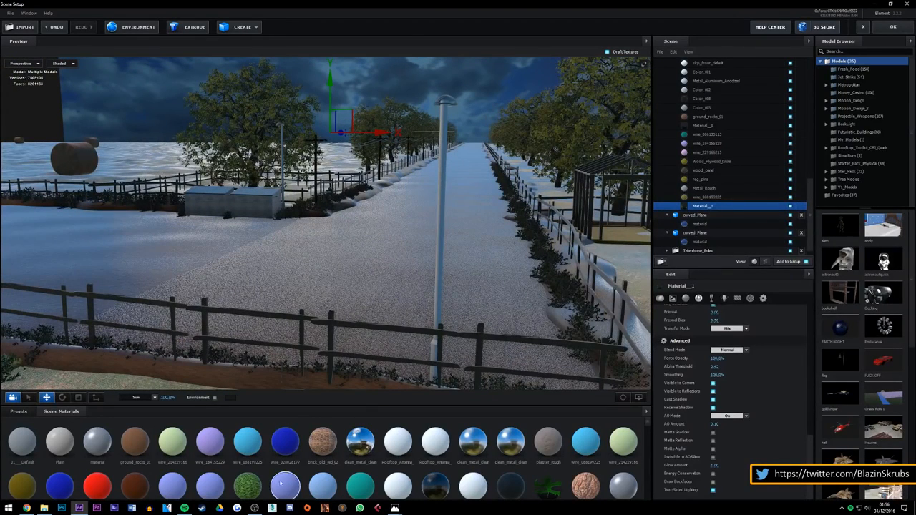
pyautogui.rightClick(273, 506)
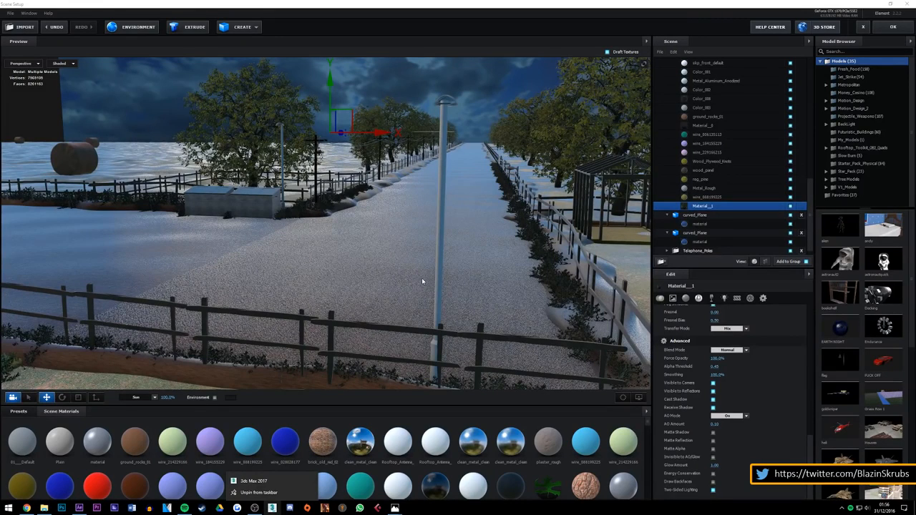
pyautogui.click(396, 508)
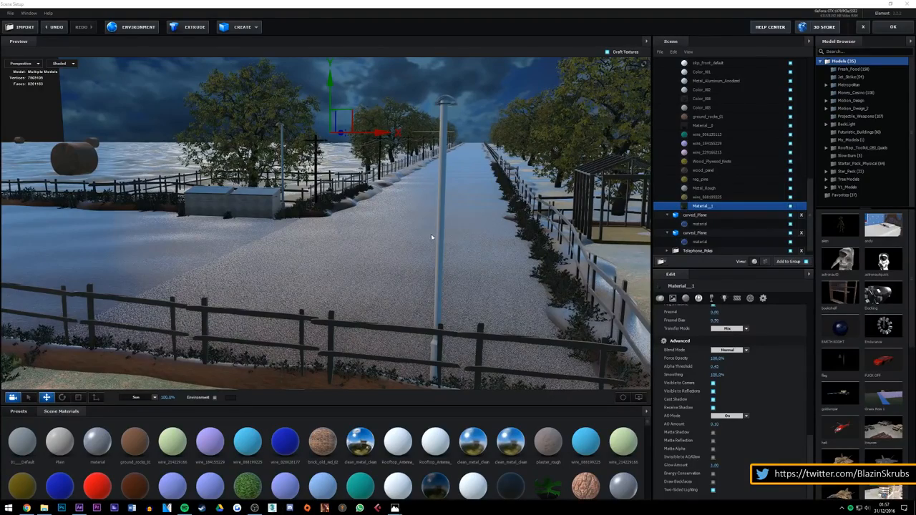
# Step: Inspect the lamp post's head up close and the yard, shelter, trees and road around it from above
pyautogui.moveTo(432, 237); pyautogui.dragTo(376, 217)
pyautogui.scroll(2, 334, 191)
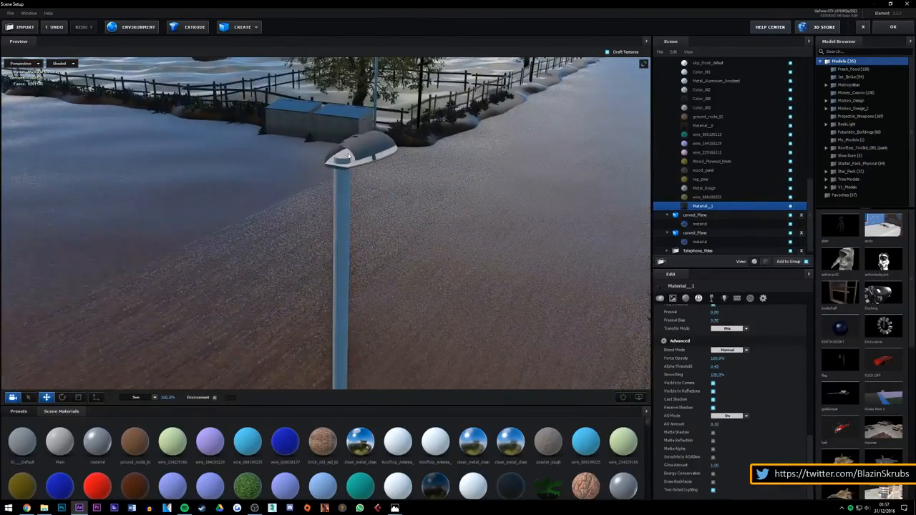
pyautogui.scroll(-5, 349, 155)
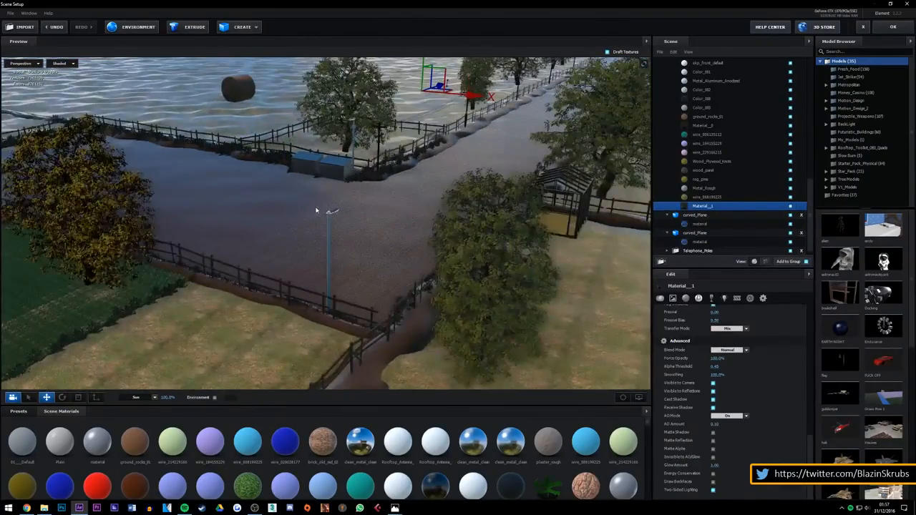
pyautogui.scroll(-4, 301, 206)
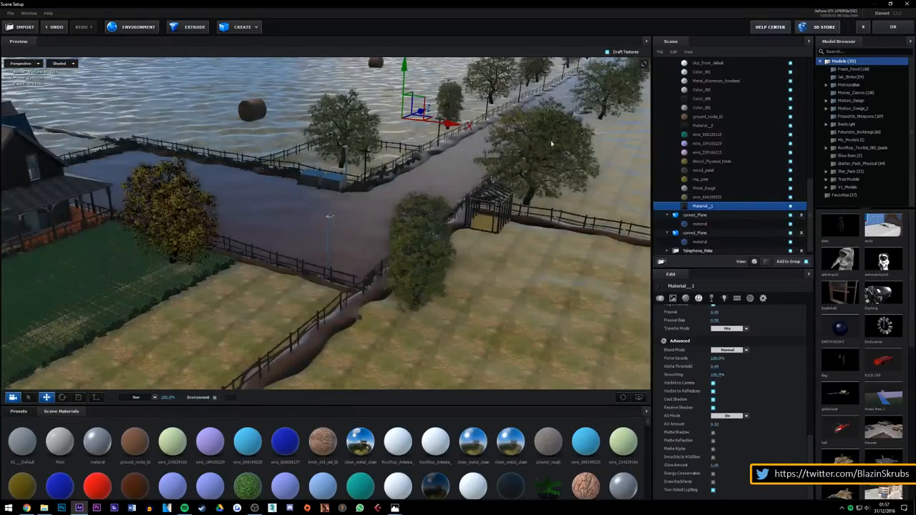
pyautogui.moveTo(536, 147); pyautogui.dragTo(465, 277)
pyautogui.scroll(5, 443, 184)
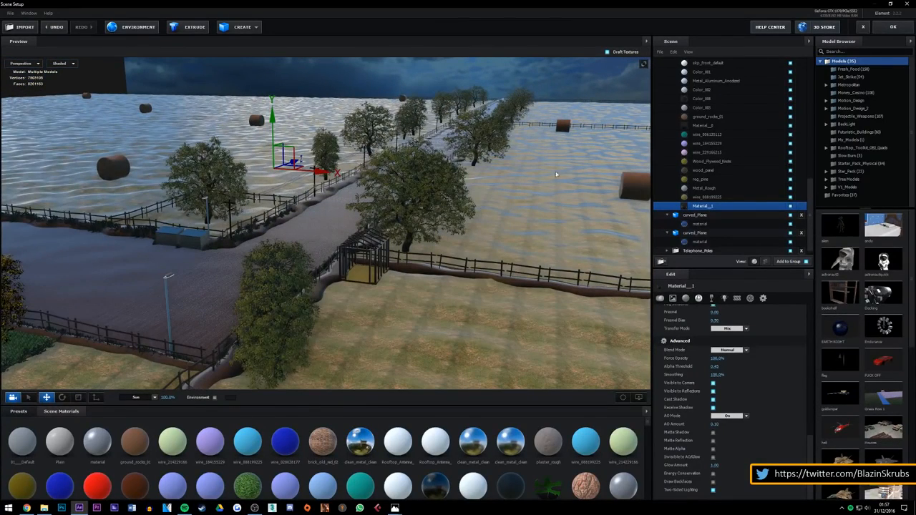
pyautogui.moveTo(442, 155); pyautogui.dragTo(458, 150)
# Step: Mute the Fields_V4 model to see what it contributes to the scene, and enable it again
pyautogui.scroll(10, 745, 157)
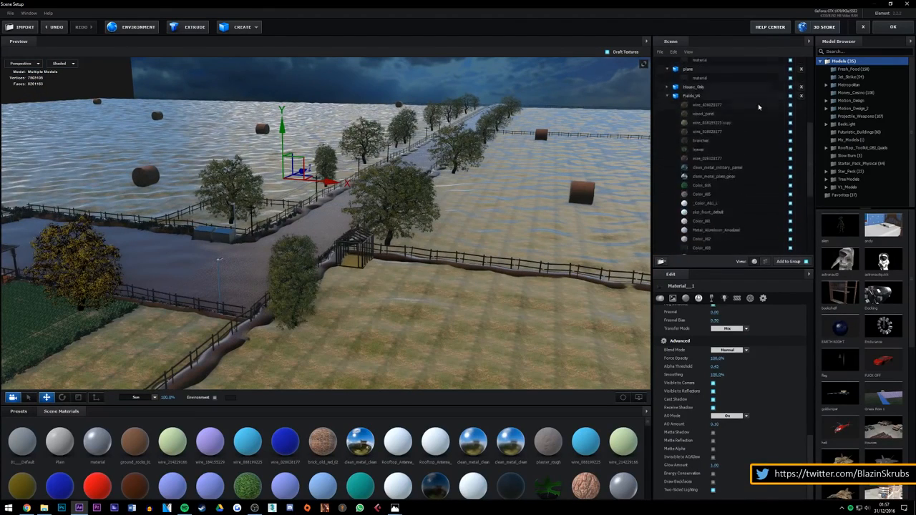
pyautogui.click(790, 147)
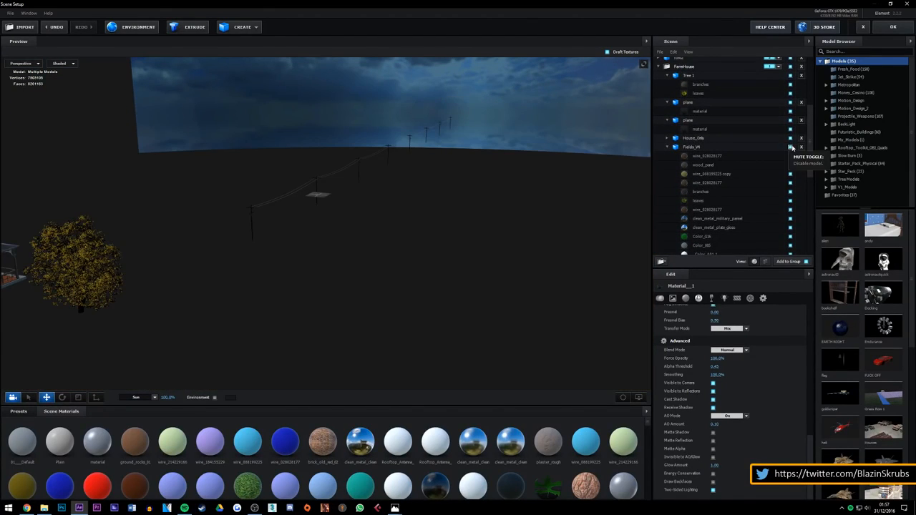
pyautogui.click(791, 147)
pyautogui.scroll(-4, 380, 234)
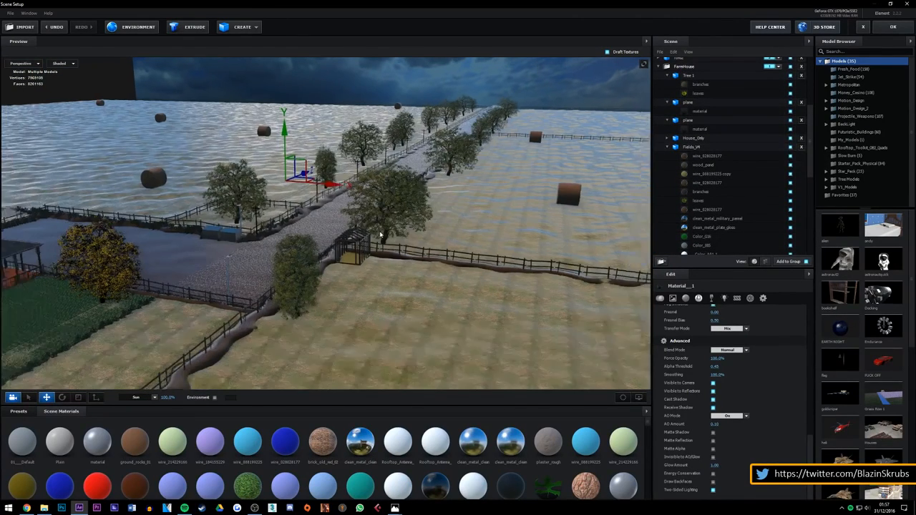
# Step: Orbit around the farmhouse to view its grass field, porch side and fenced yard
pyautogui.moveTo(388, 234); pyautogui.dragTo(586, 186)
pyautogui.scroll(3, 254, 232)
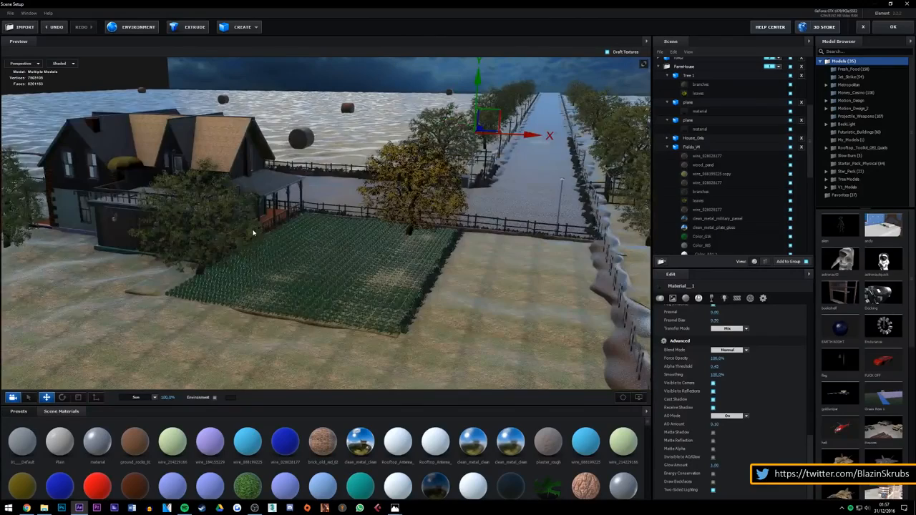
pyautogui.moveTo(253, 233); pyautogui.dragTo(370, 249)
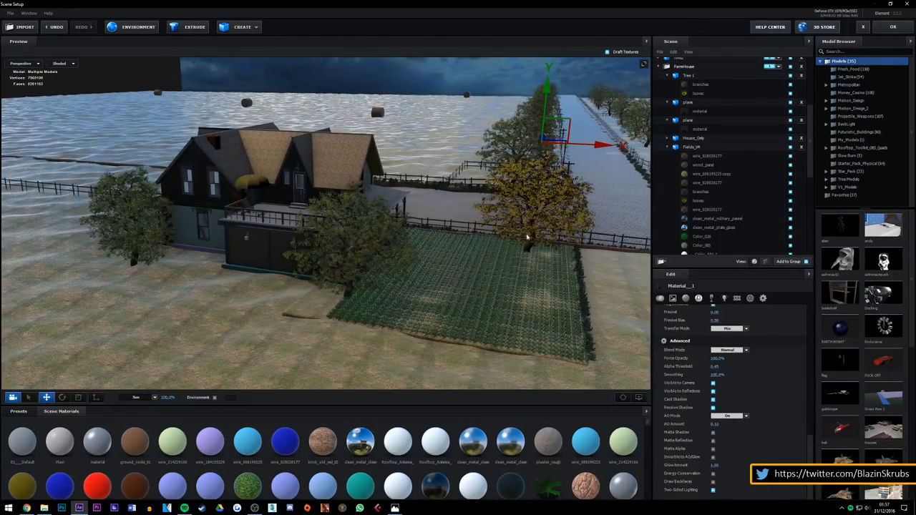
pyautogui.moveTo(540, 246); pyautogui.dragTo(407, 242)
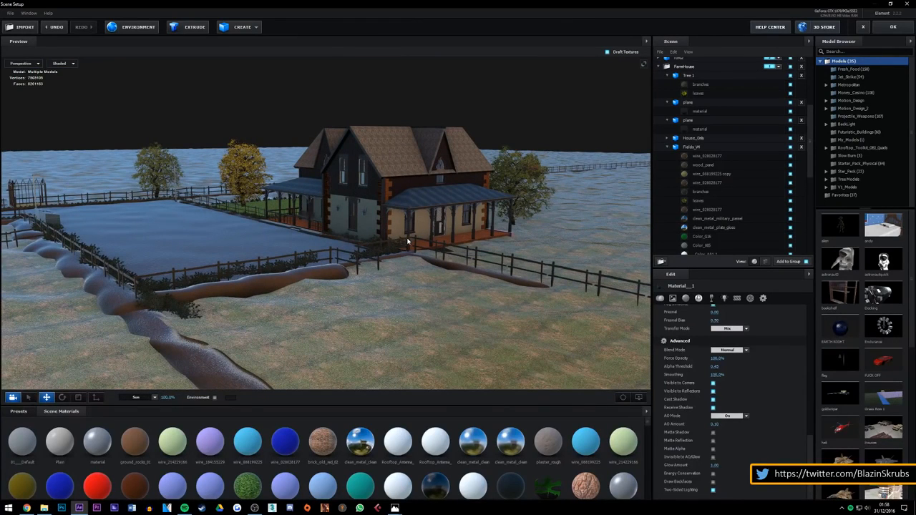
pyautogui.moveTo(407, 242); pyautogui.dragTo(533, 246)
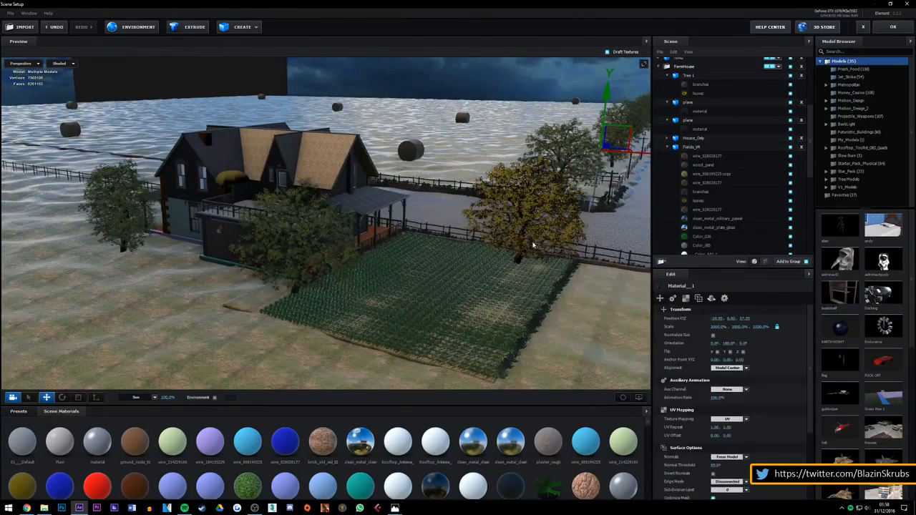
# Step: View the farmhouse, yard and tree-lined road from above and from ground level, and close the scene setup without applying changes
pyautogui.rightClick(532, 245)
pyautogui.click(516, 82)
pyautogui.scroll(-4, 484, 145)
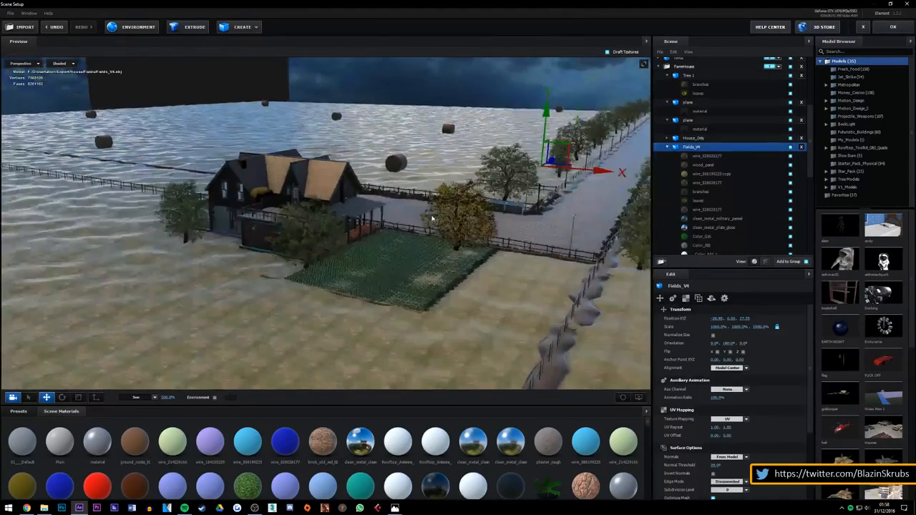
pyautogui.moveTo(502, 228); pyautogui.dragTo(376, 254)
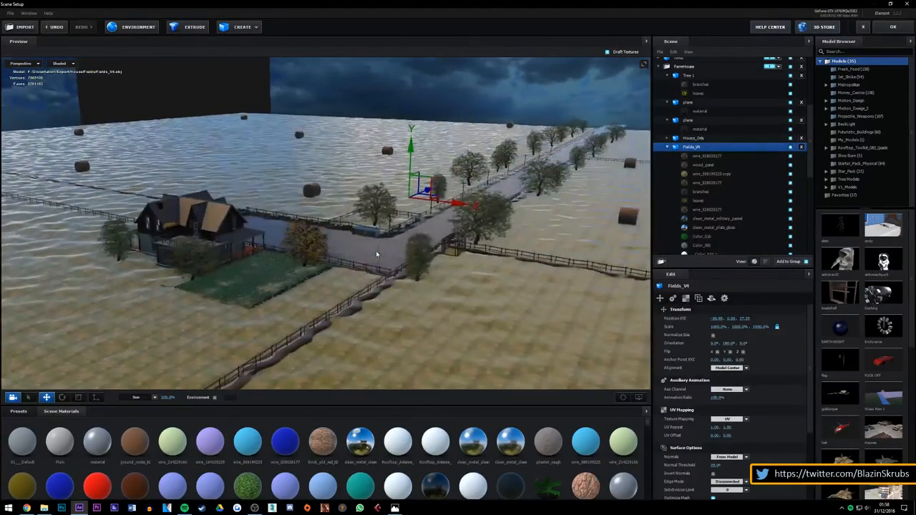
pyautogui.scroll(2, 376, 253)
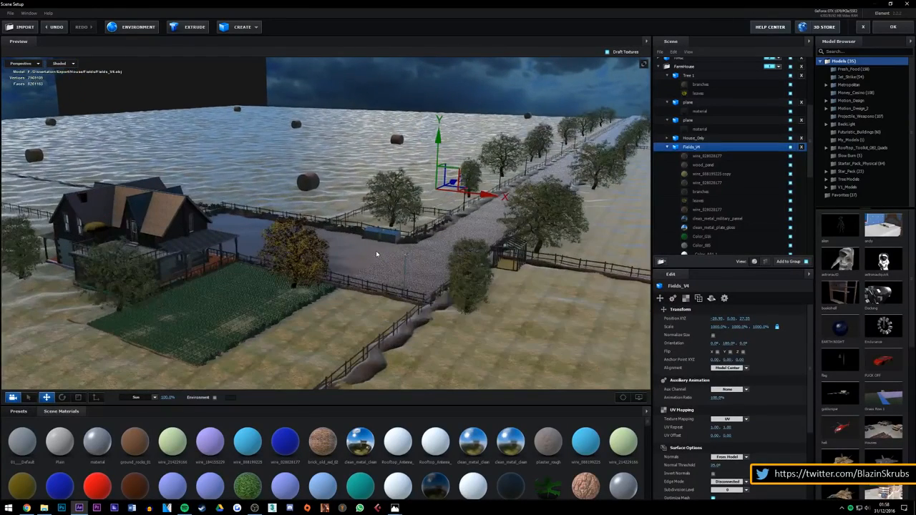
pyautogui.scroll(2, 376, 254)
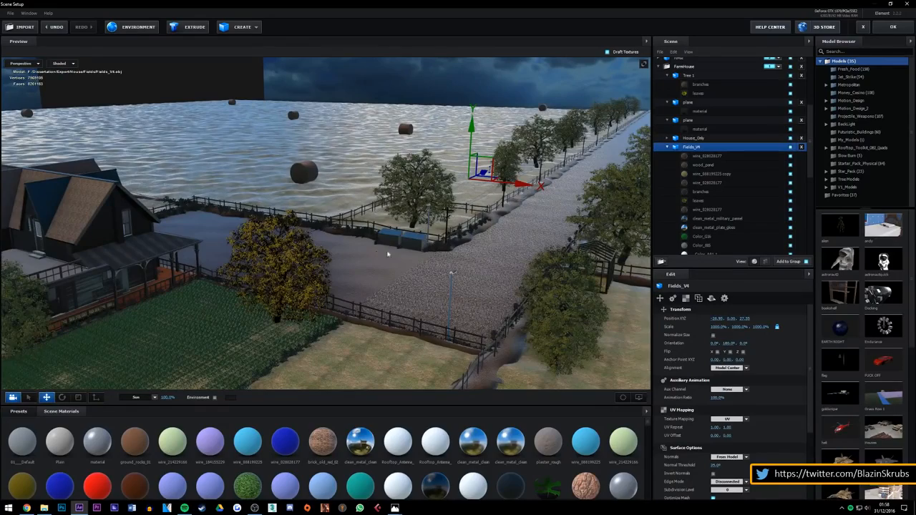
pyautogui.moveTo(405, 261); pyautogui.dragTo(434, 253)
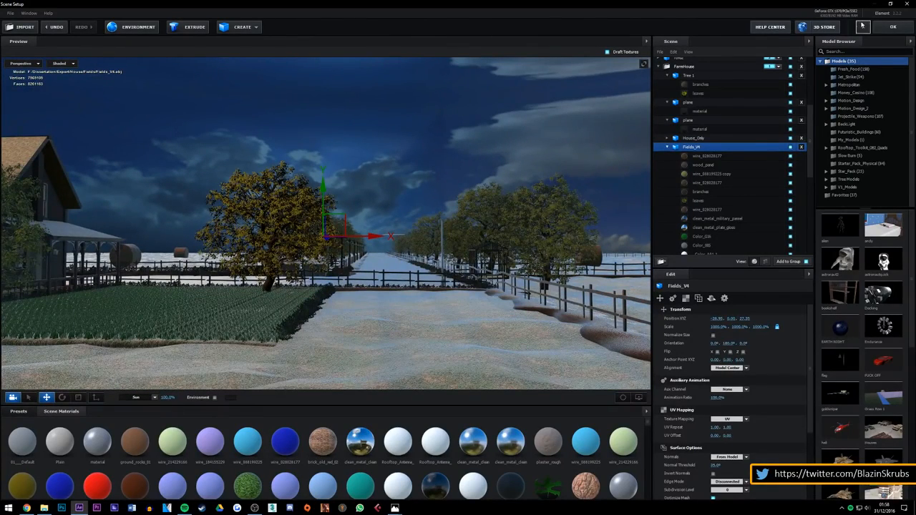
pyautogui.click(862, 26)
pyautogui.click(435, 268)
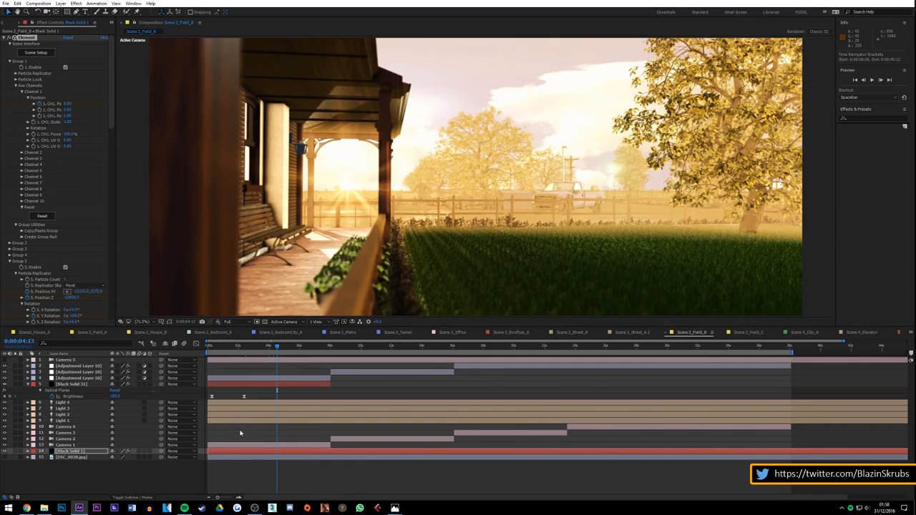
# Step: Open the Camera 1 layer's properties and turn off its depth of field
pyautogui.click(249, 446)
pyautogui.click(28, 446)
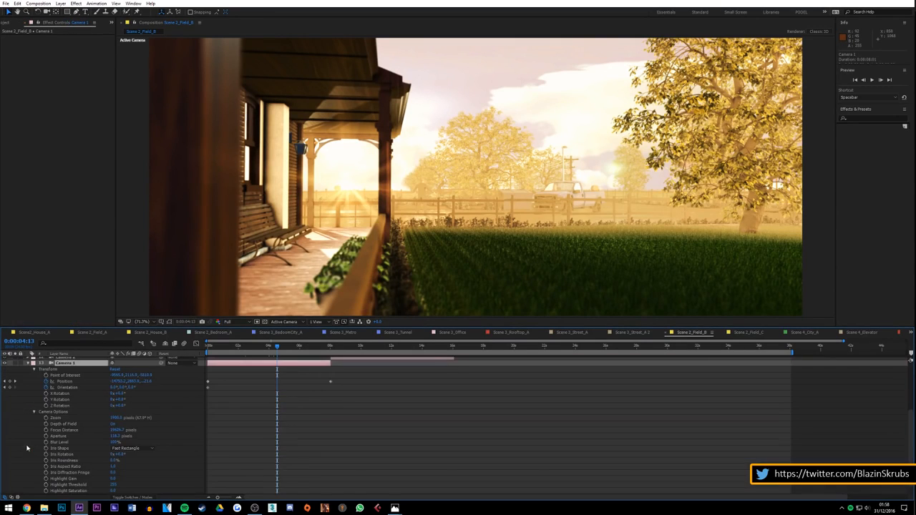
pyautogui.click(113, 423)
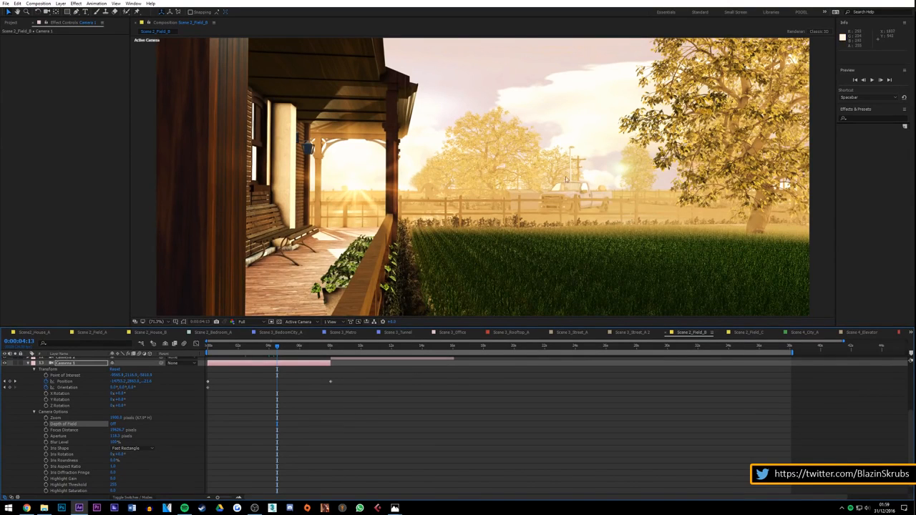
pyautogui.rightClick(332, 228)
pyautogui.press('Escape')
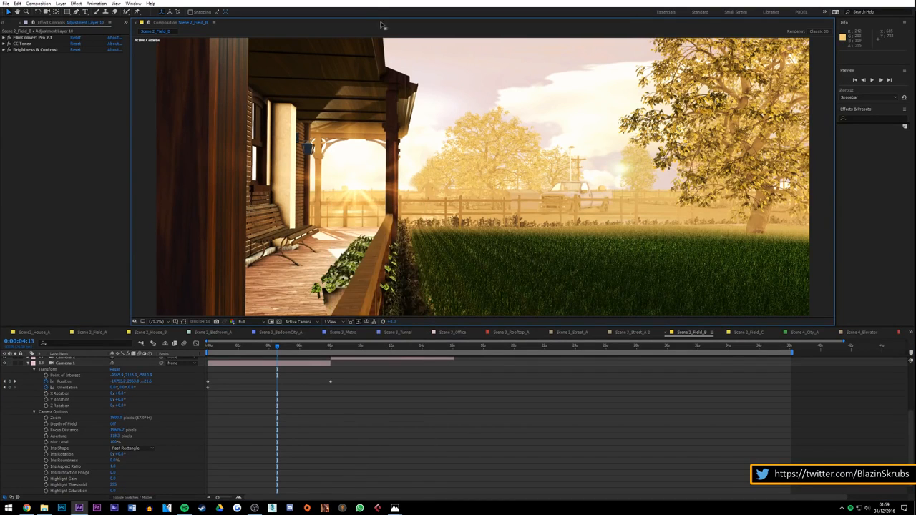
# Step: Hide the adjustment layer that colour-grades the first shot of Scene 2_Field_B
pyautogui.scroll(5, 145, 370)
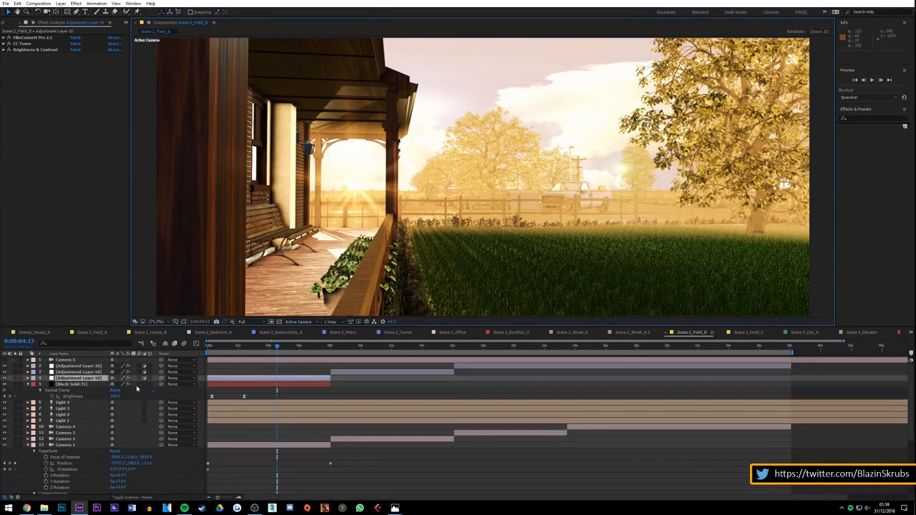
pyautogui.click(4, 377)
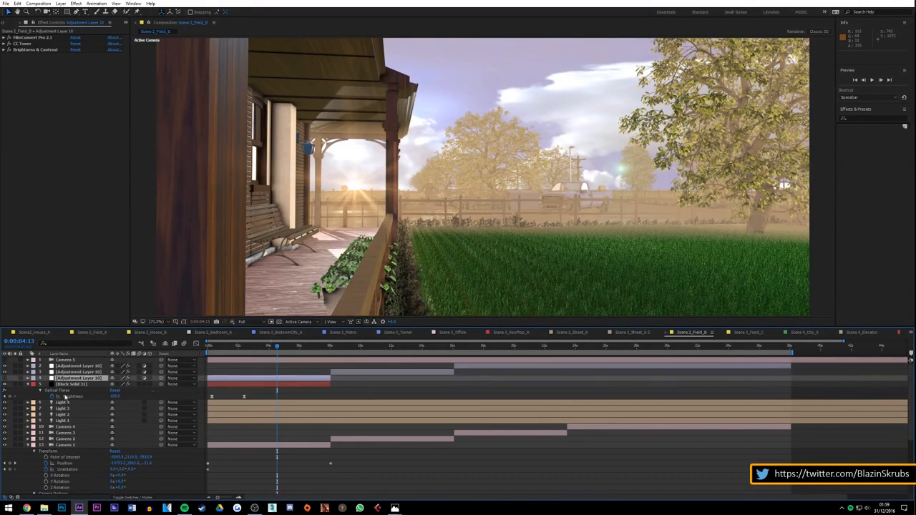
pyautogui.scroll(-5, 74, 398)
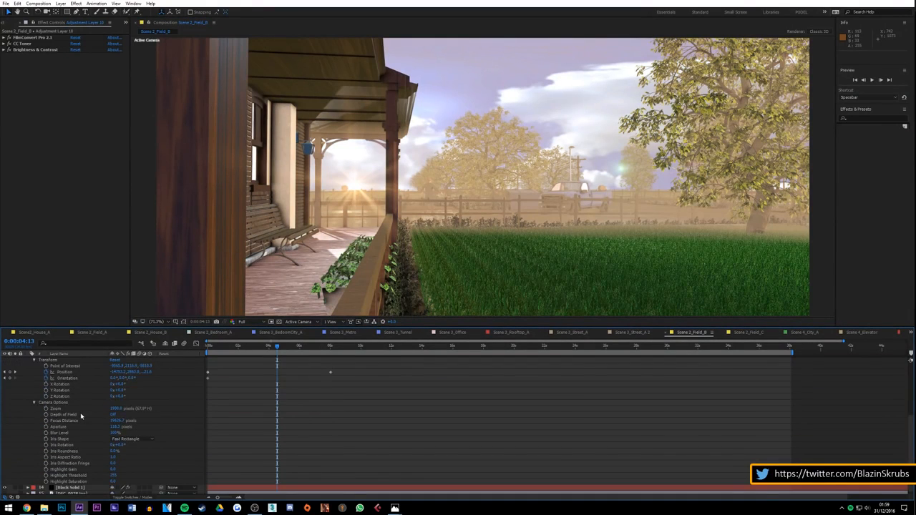
pyautogui.scroll(2, 81, 416)
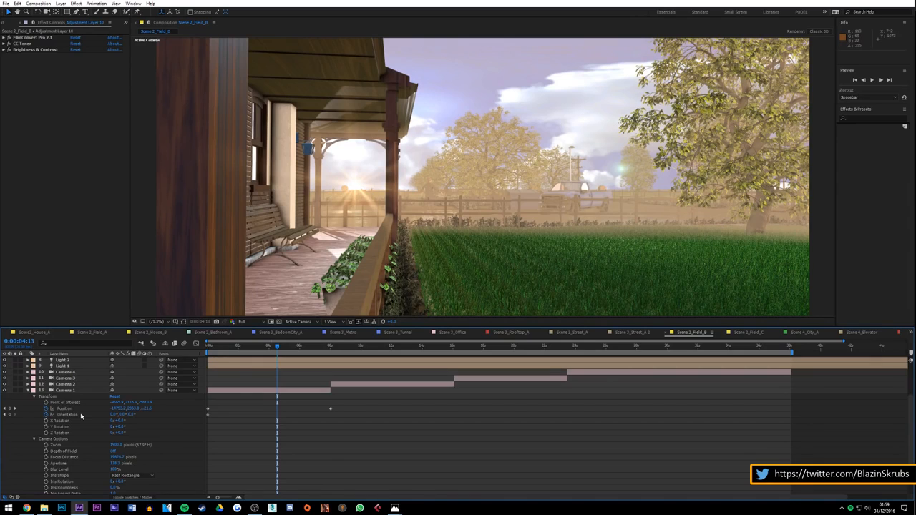
# Step: Hide Light 1 to Light 4 and the Black Solid 31 flare layer, and collapse that layer's properties
pyautogui.scroll(3, 80, 416)
pyautogui.moveTo(4, 403); pyautogui.dragTo(5, 423)
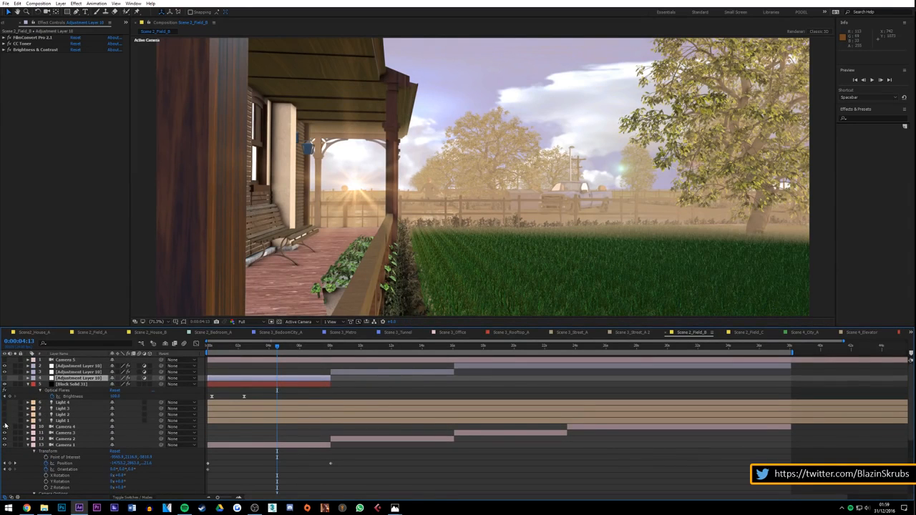
pyautogui.click(5, 384)
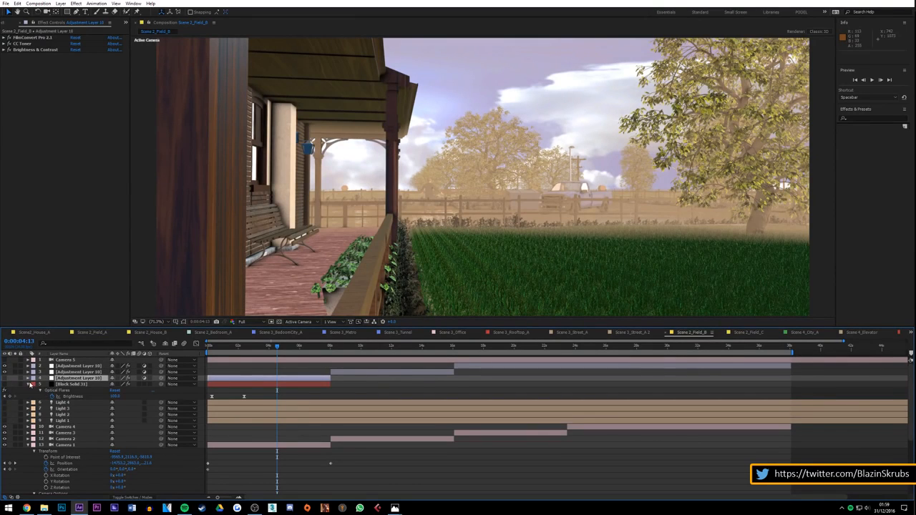
pyautogui.click(28, 384)
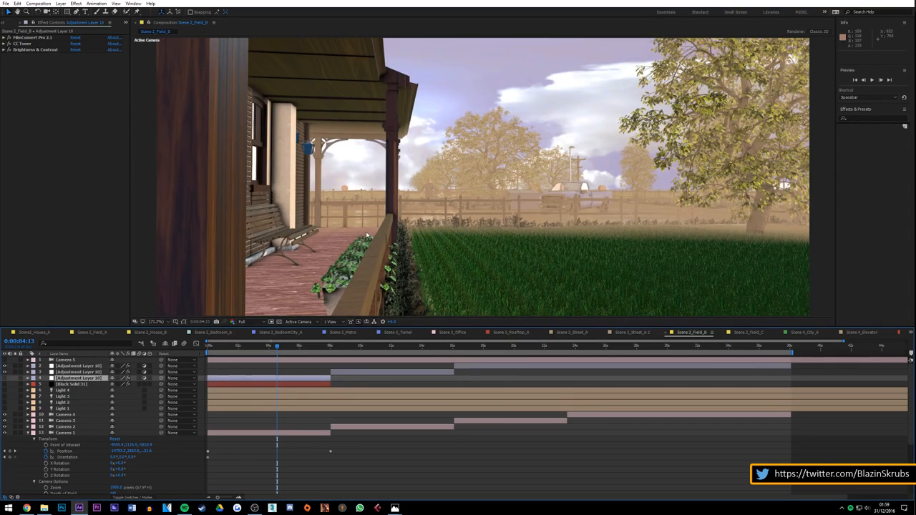
# Step: Make the four lights and the Black Solid 31 flare layer visible again
pyautogui.click(248, 387)
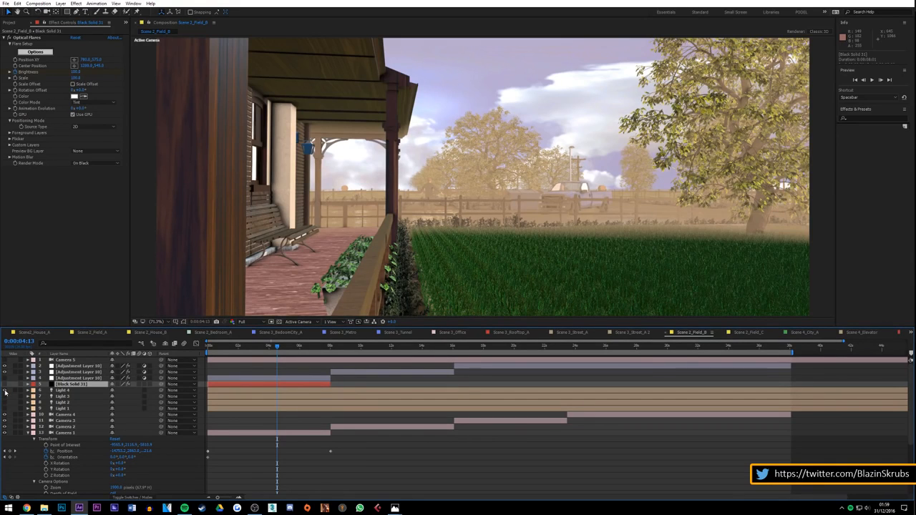
pyautogui.moveTo(6, 392); pyautogui.dragTo(6, 412)
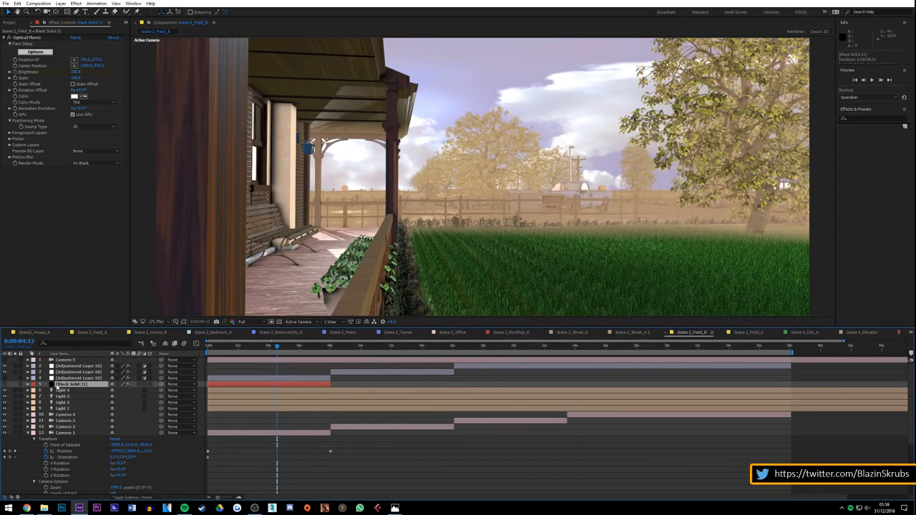
pyautogui.click(5, 385)
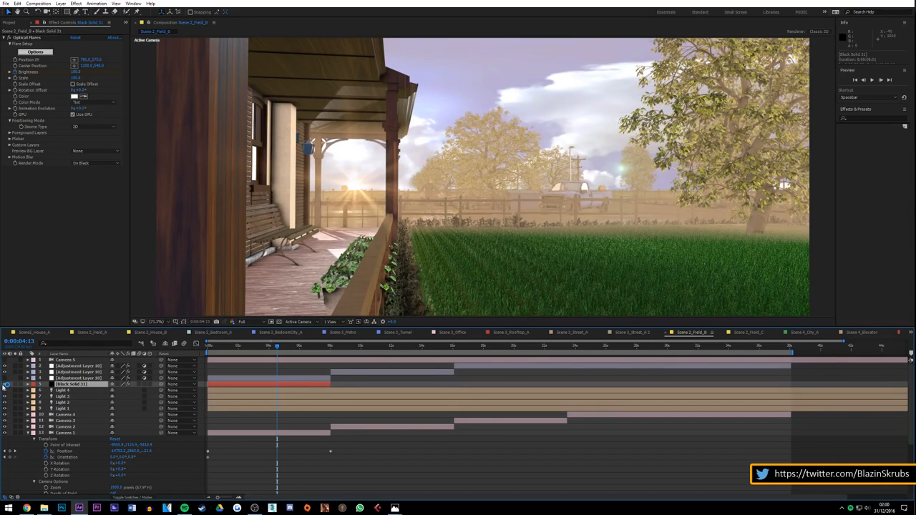
# Step: Make the first shot's colour-grading adjustment layer visible again
pyautogui.scroll(-3, 89, 431)
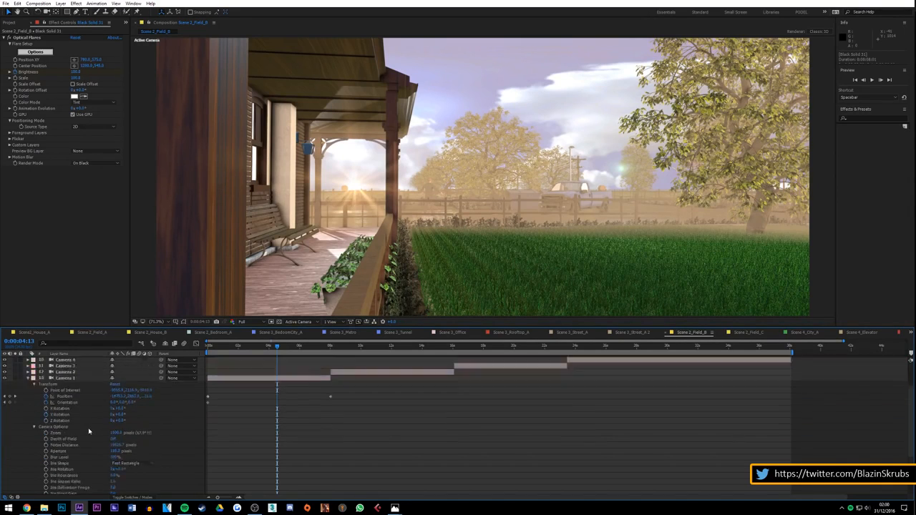
pyautogui.scroll(3, 89, 431)
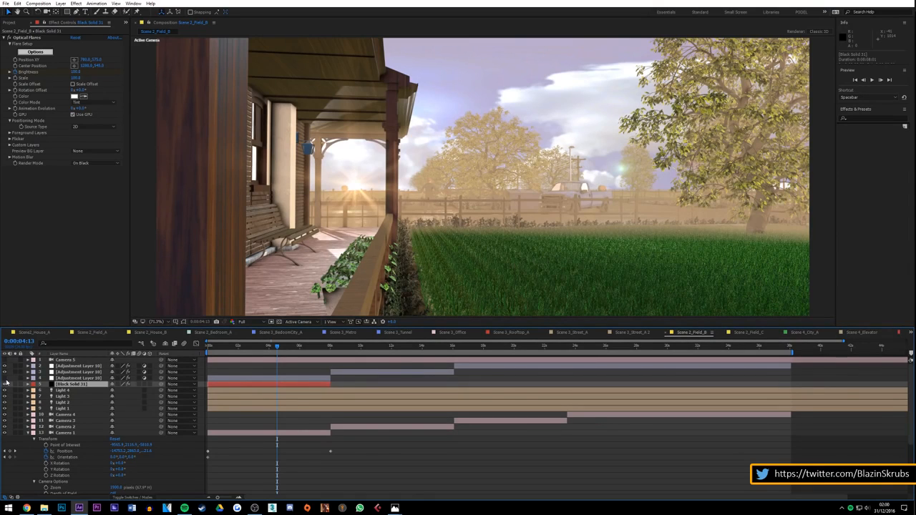
pyautogui.click(3, 382)
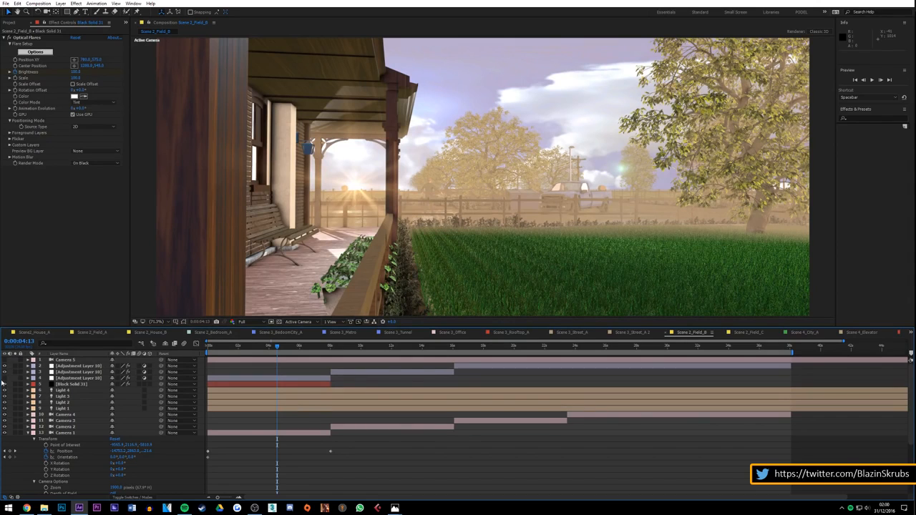
pyautogui.click(4, 381)
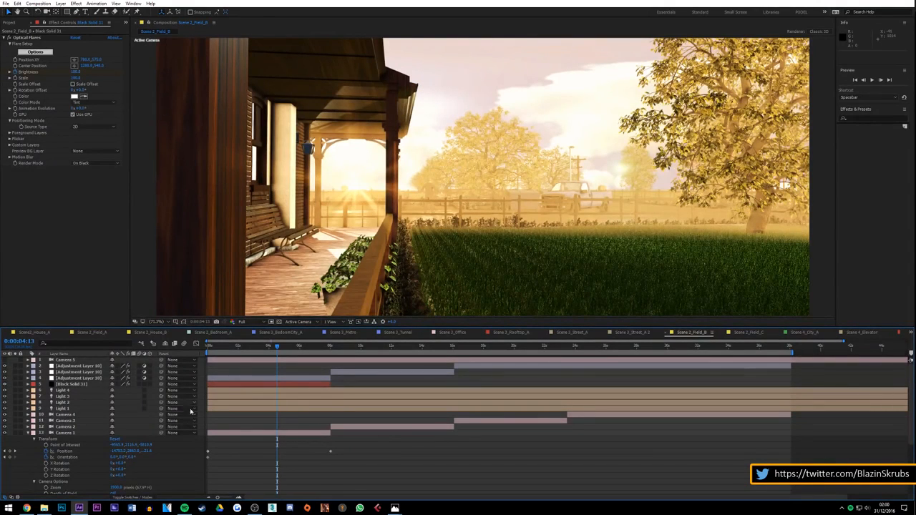
# Step: Turn depth of field on for Camera 1
pyautogui.click(225, 433)
pyautogui.scroll(-3, 225, 473)
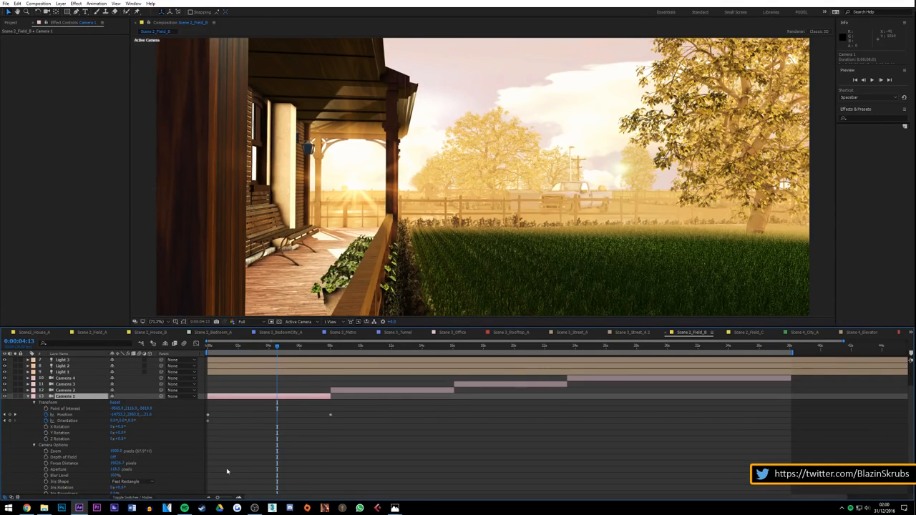
pyautogui.click(113, 458)
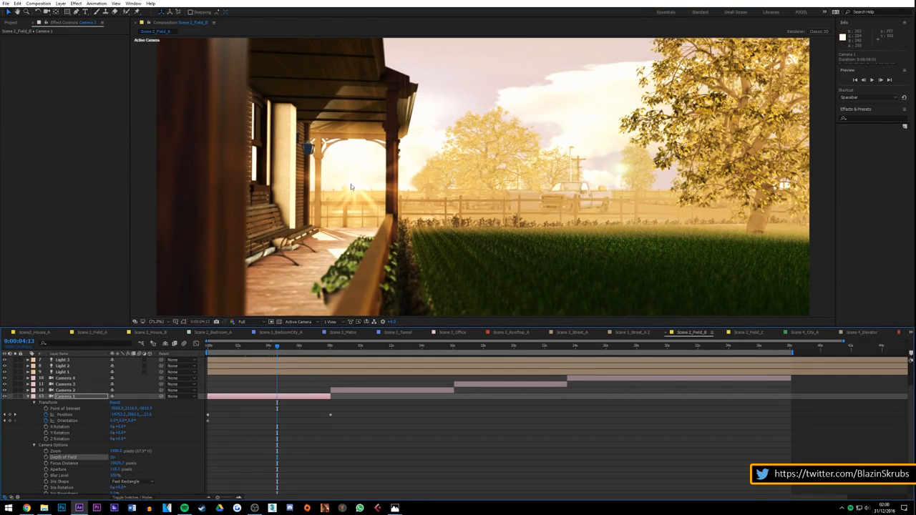
# Step: Inspect the shot's distant trees and fence at high magnification, and fit the whole frame in the viewer at up to 100%
pyautogui.scroll(6, 351, 184)
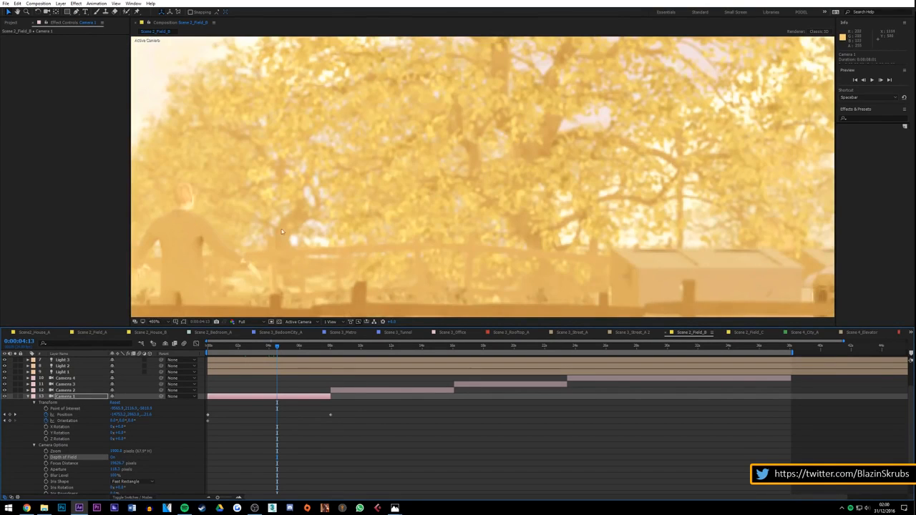
pyautogui.press('/')
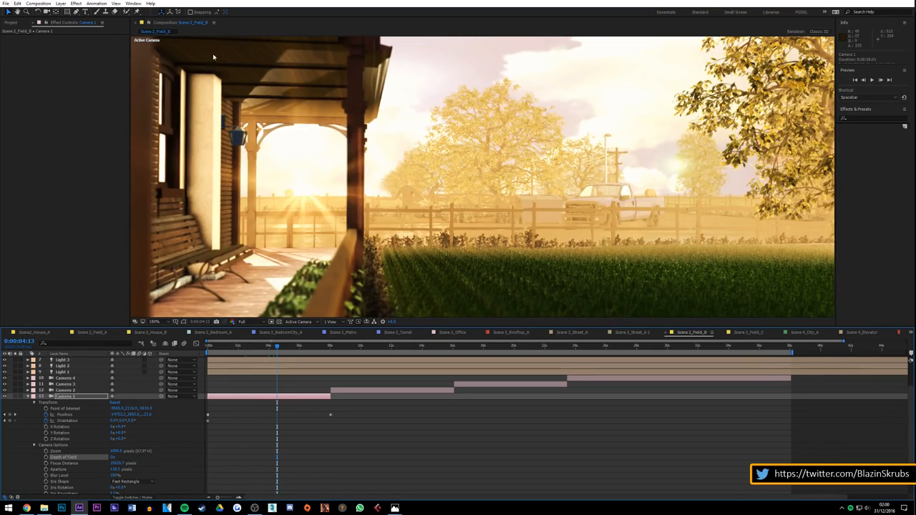
pyautogui.click(154, 322)
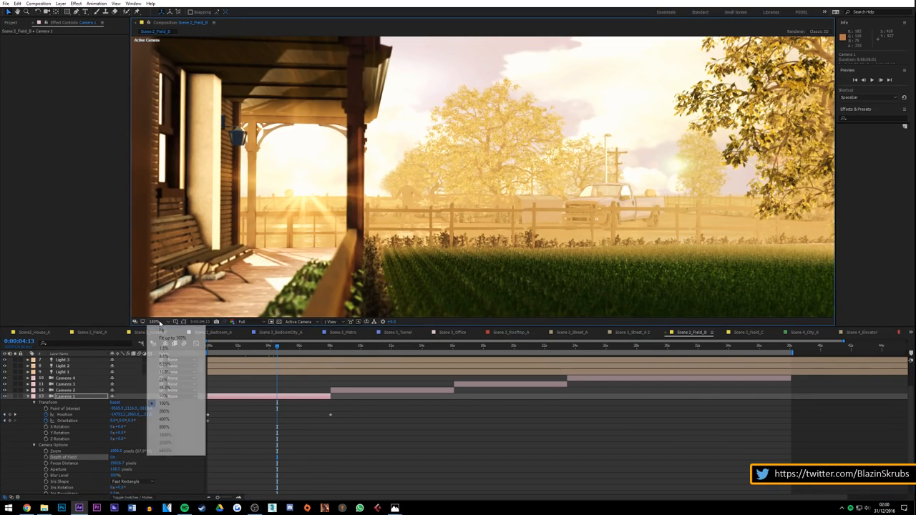
pyautogui.click(165, 338)
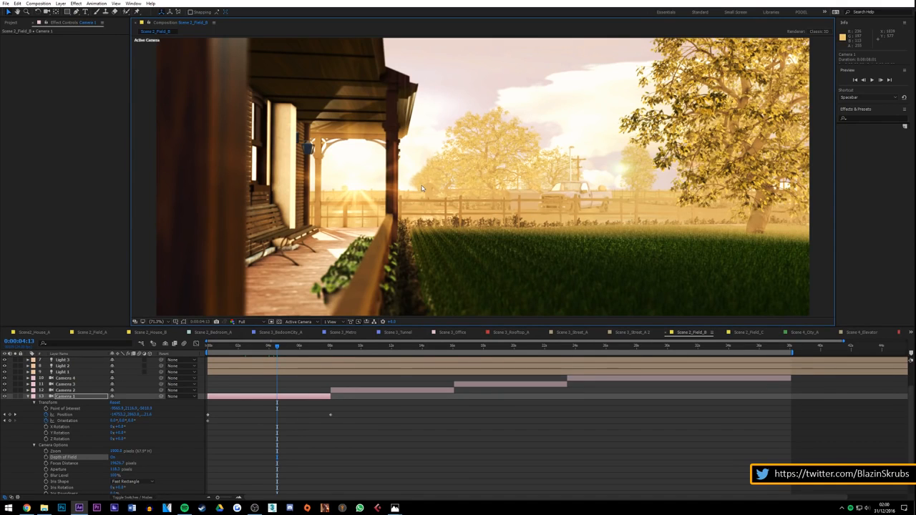
# Step: Show the Optical Flares effect settings of the Black Solid 31 layer and collapse them
pyautogui.scroll(3, 91, 405)
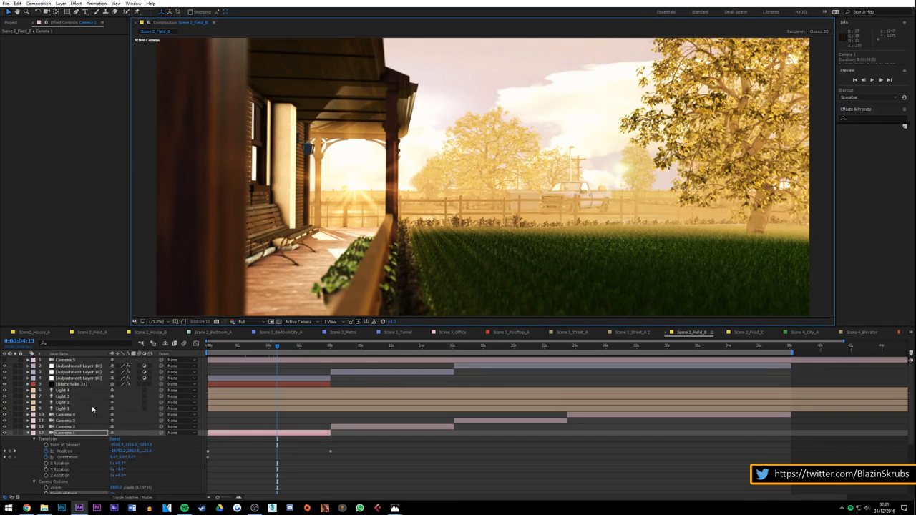
pyautogui.click(76, 385)
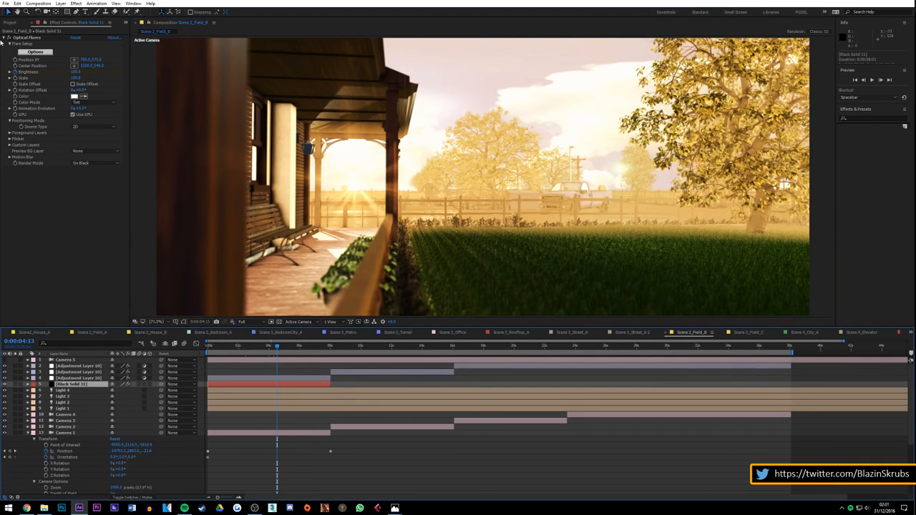
pyautogui.click(7, 38)
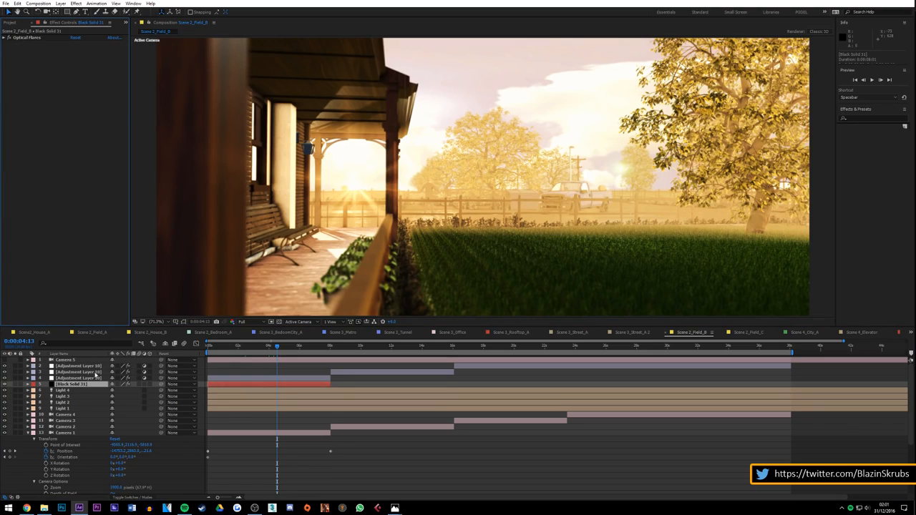
# Step: Compare the first shot with its adjustment layer's FilmConvert Pro, CC Toner and Brightness & Contrast effects switched off and back on
pyautogui.click(86, 378)
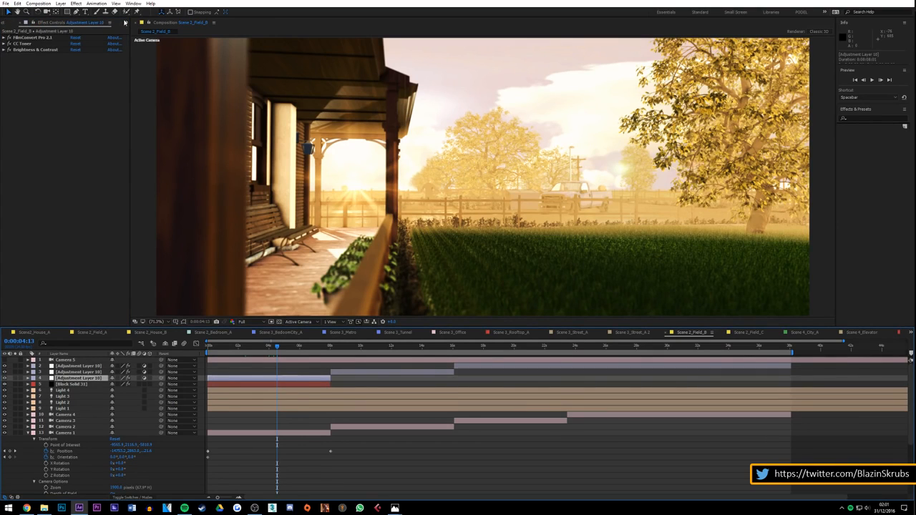
pyautogui.click(9, 37)
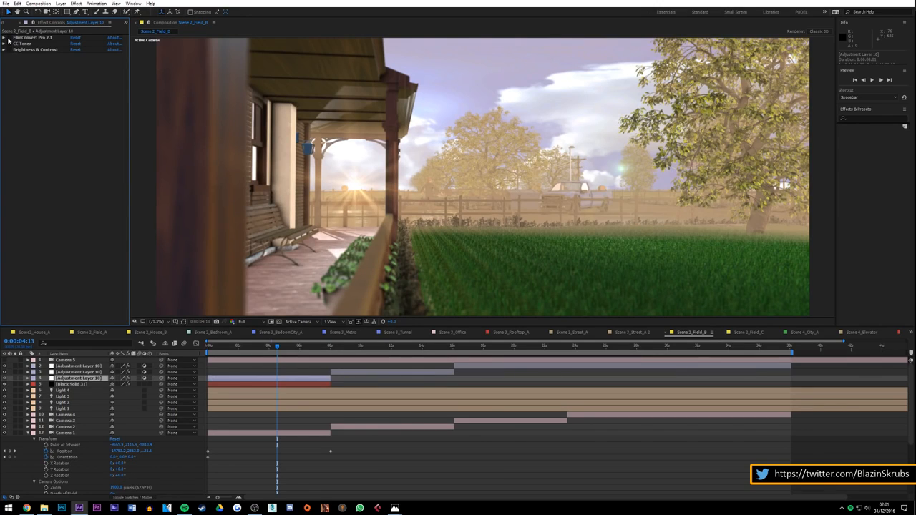
pyautogui.click(8, 49)
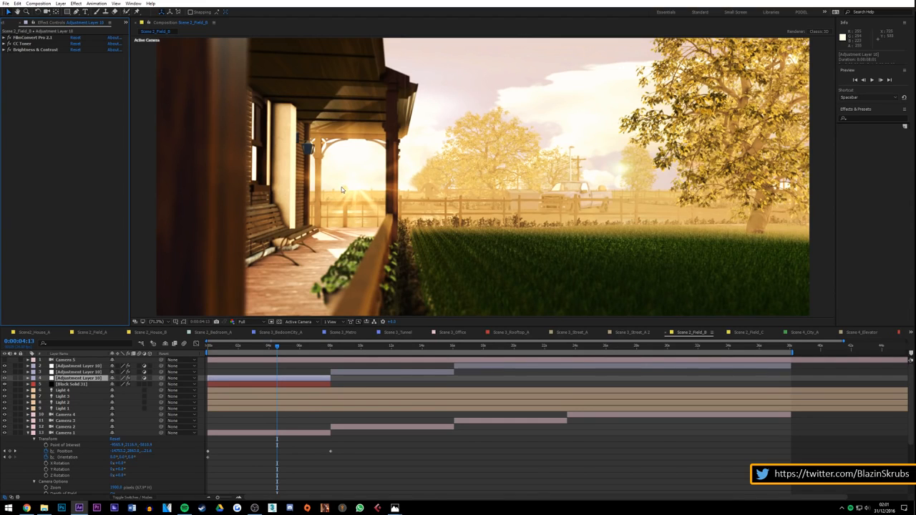
# Step: Compare the first shot with the adjustment layer's Brightness & Contrast effect switched off and on
pyautogui.click(9, 44)
pyautogui.click(9, 49)
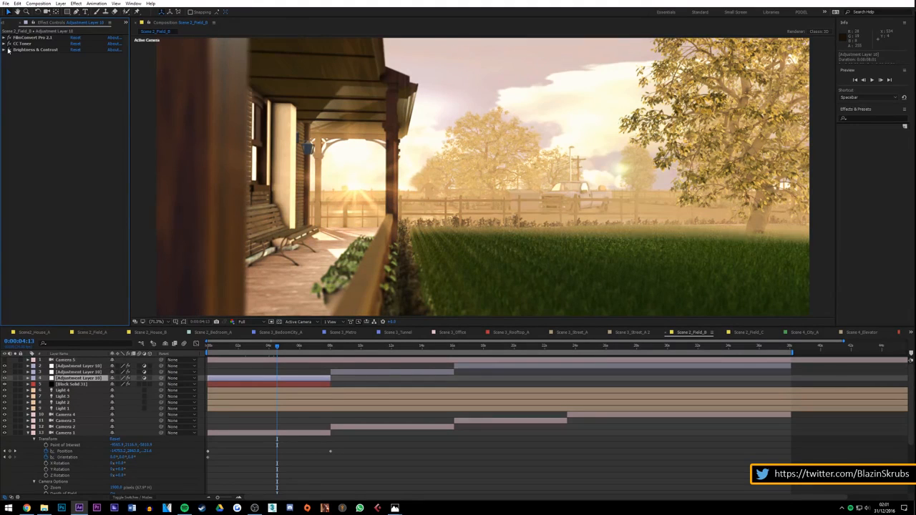
pyautogui.click(8, 49)
pyautogui.click(8, 49)
pyautogui.click(8, 50)
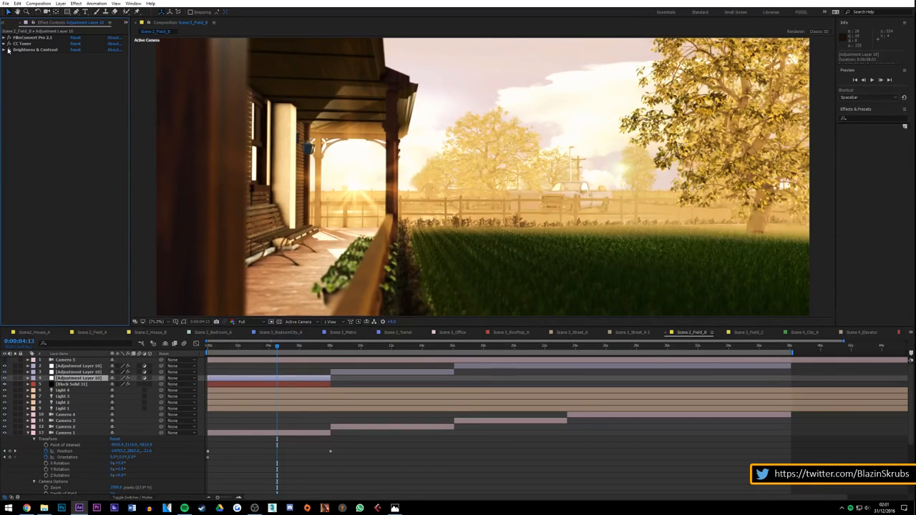
pyautogui.click(8, 49)
# Step: Compare the first shot with the adjustment layer's FilmConvert Pro and CC Toner effects switched off and on
pyautogui.click(9, 37)
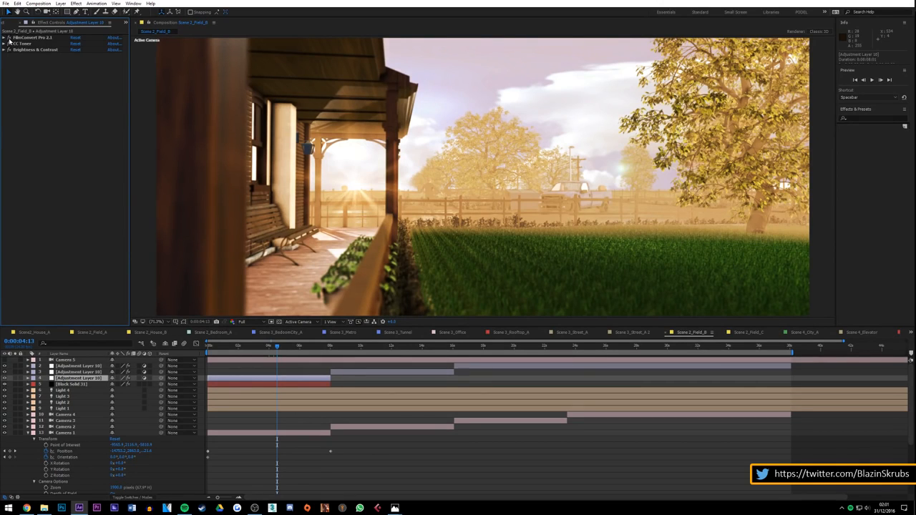
pyautogui.click(9, 43)
pyautogui.click(9, 43)
pyautogui.click(8, 43)
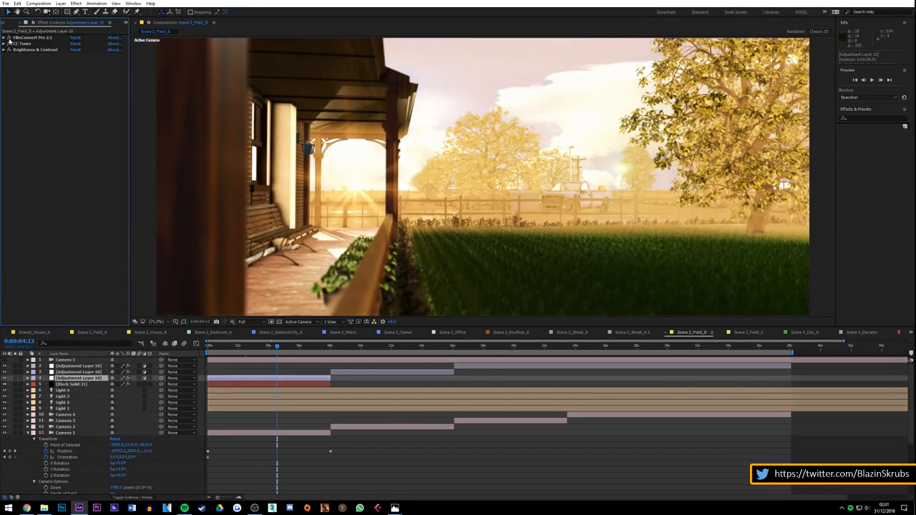
pyautogui.click(8, 43)
pyautogui.click(8, 43)
# Step: Move through the composition to the truck windscreen shot and show it at 0:00:32:06
pyautogui.moveTo(344, 346); pyautogui.dragTo(578, 354)
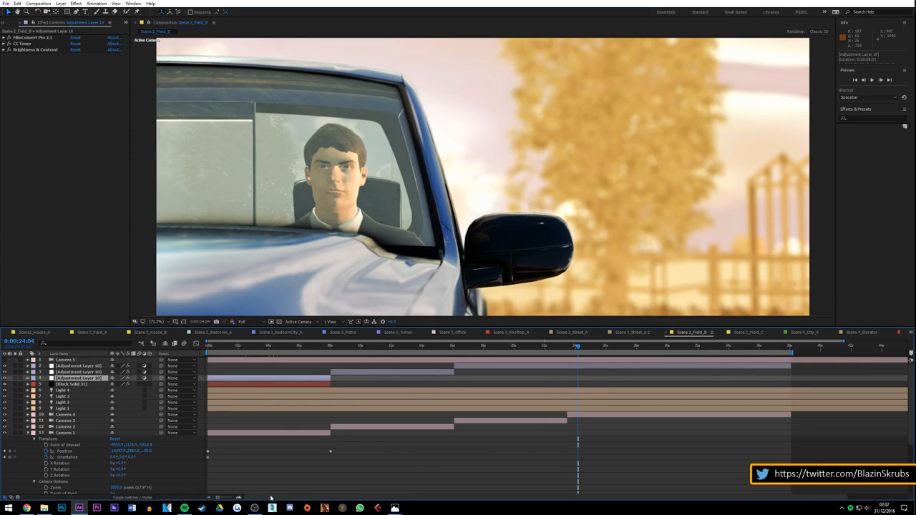
pyautogui.moveTo(292, 499); pyautogui.dragTo(437, 499)
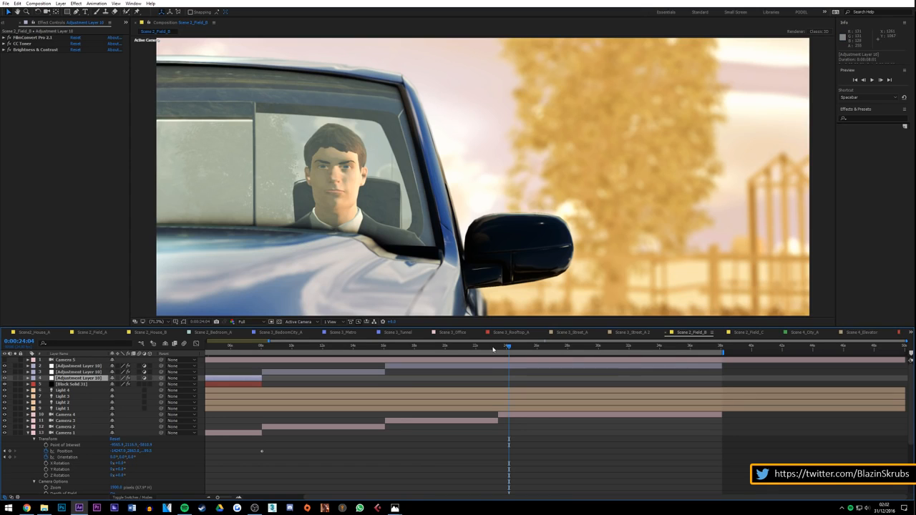
pyautogui.moveTo(507, 348); pyautogui.dragTo(631, 348)
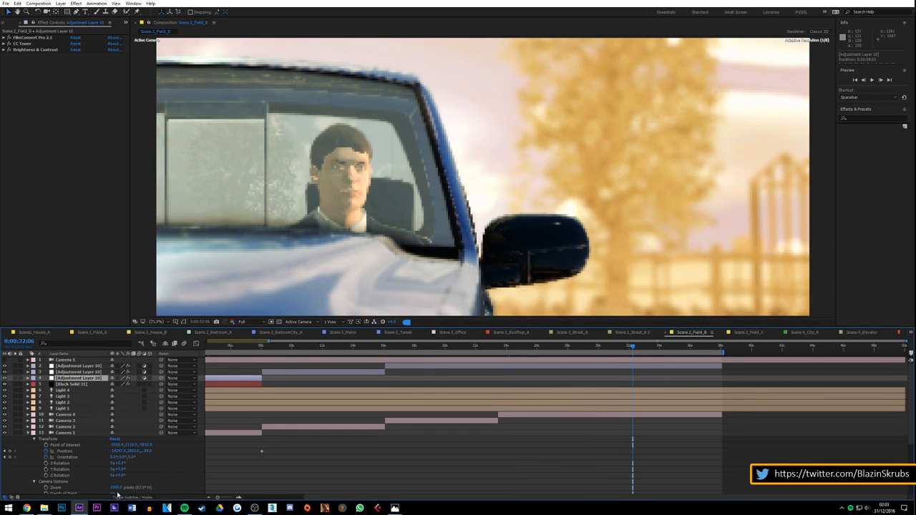
# Step: Switch to File Explorer and check the City renders in Dissertation > RENDERS > AE, returning to the AE folder
pyautogui.moveTo(44, 508)
pyautogui.click(41, 478)
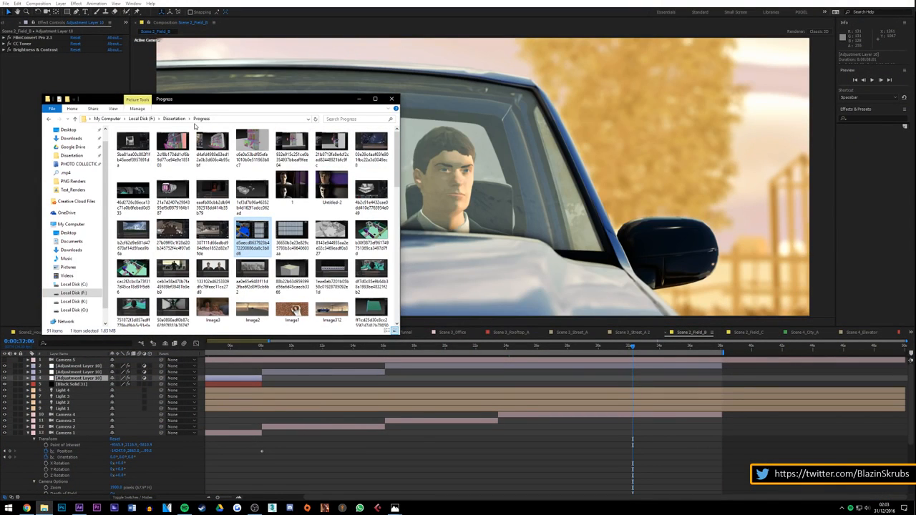
pyautogui.click(173, 119)
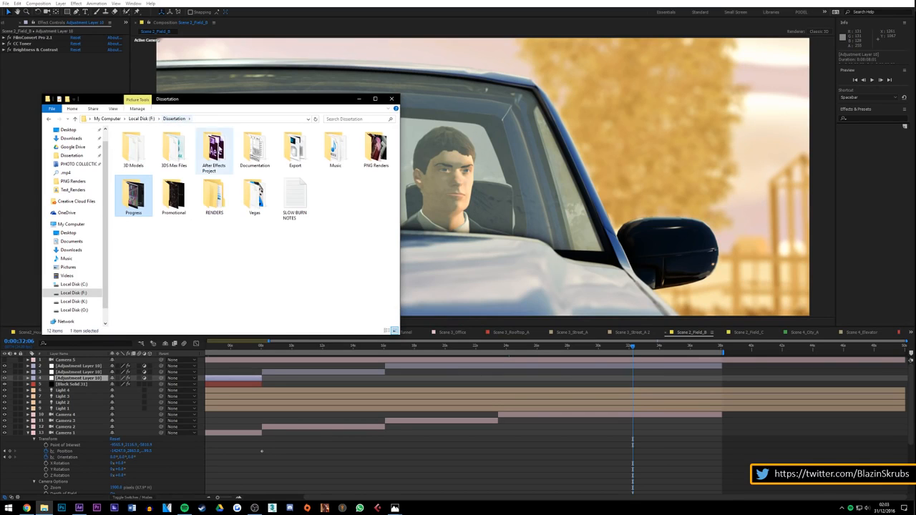
pyautogui.doubleClick(223, 210)
pyautogui.doubleClick(146, 142)
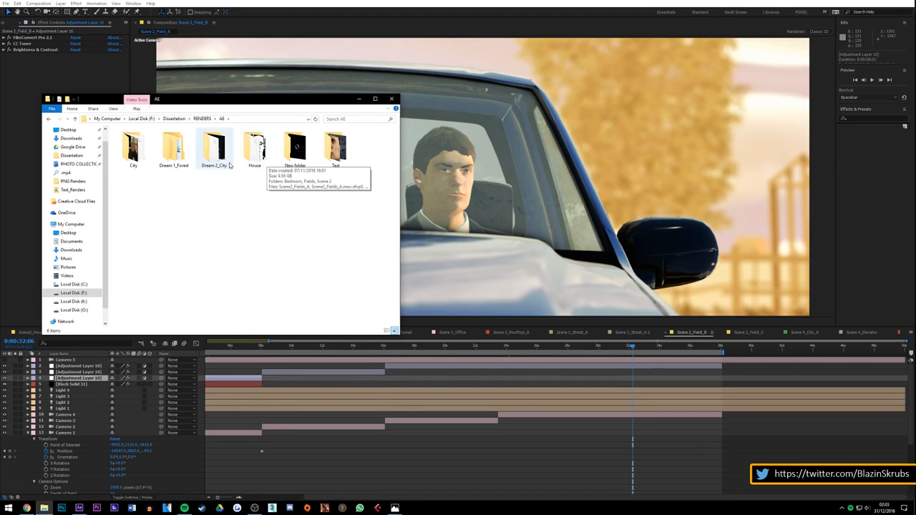
pyautogui.doubleClick(142, 160)
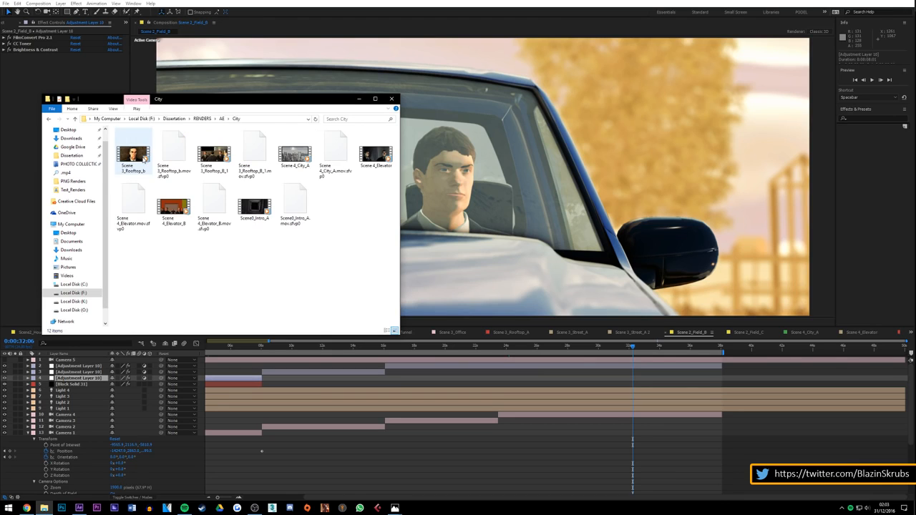
pyautogui.click(48, 120)
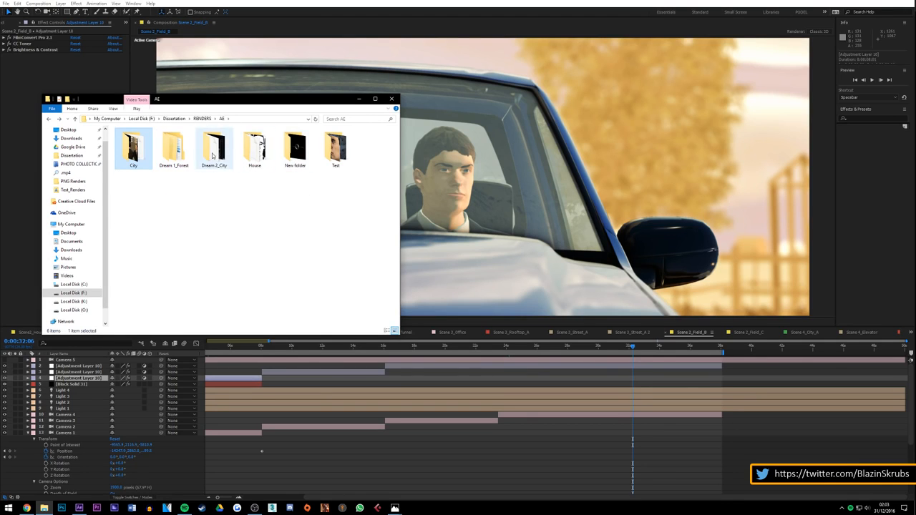
# Step: Open the Scene 2_Field_B render from the House > Fields > New folder directory
pyautogui.doubleClick(254, 151)
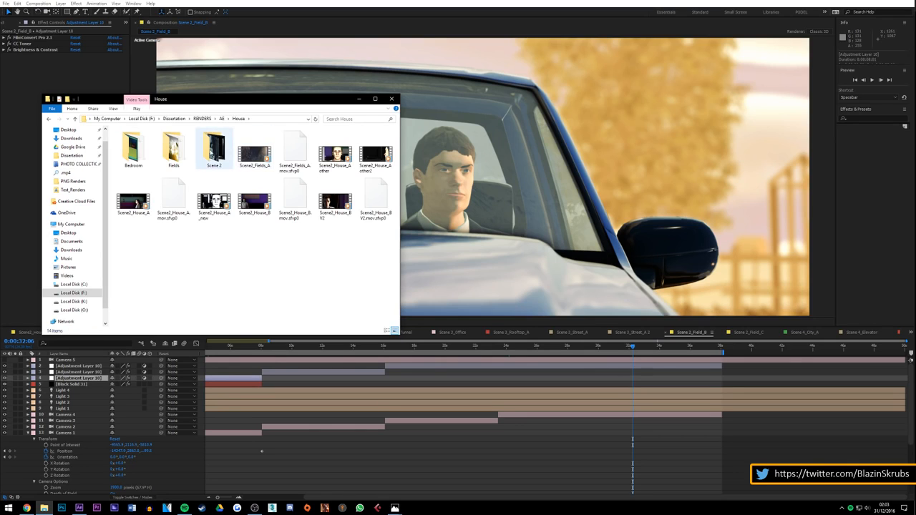
pyautogui.doubleClick(174, 152)
pyautogui.click(138, 155)
pyautogui.doubleClick(138, 155)
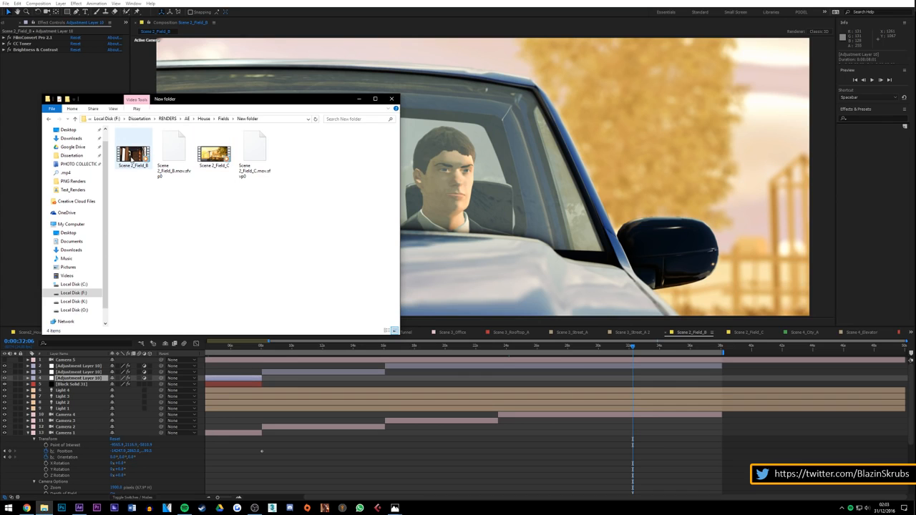
pyautogui.doubleClick(132, 156)
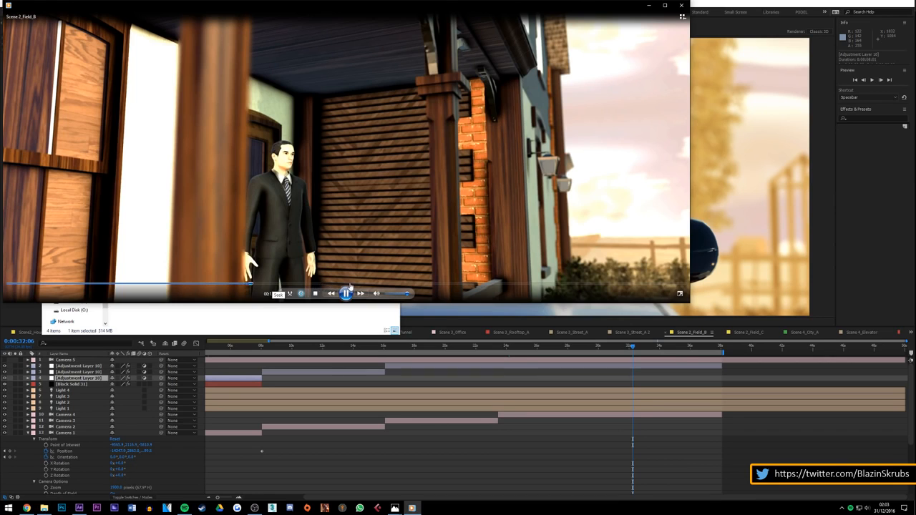
# Step: Review the Scene 2_Field_B render's truck and porch shots, pausing at 00:37 and 00:05, and close the player
pyautogui.moveTo(349, 287); pyautogui.dragTo(436, 287)
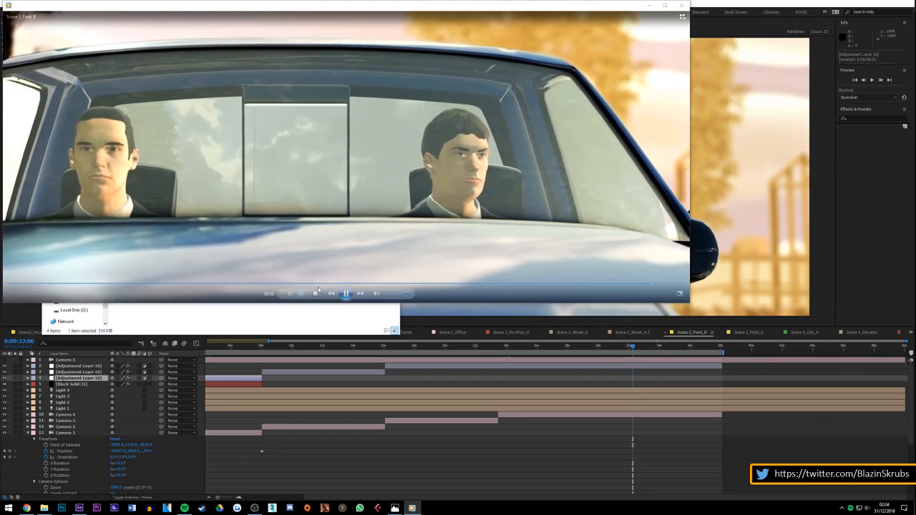
pyautogui.click(345, 293)
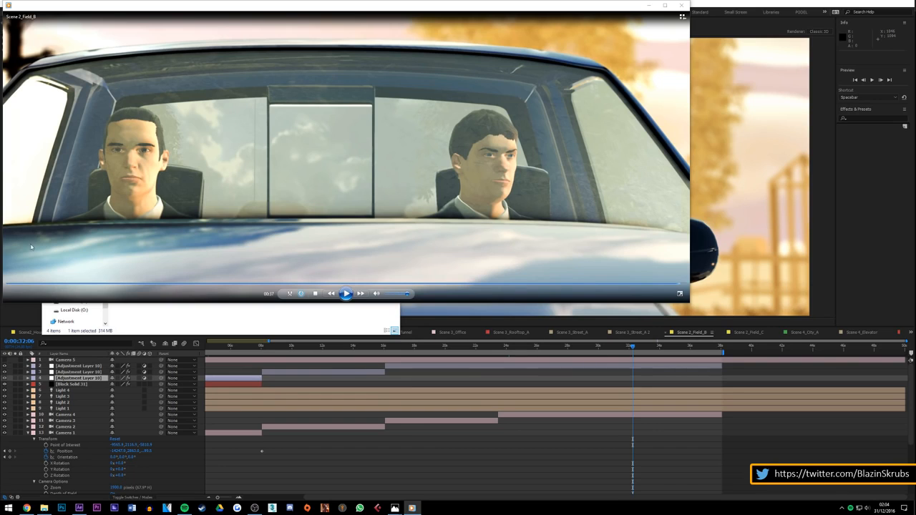
pyautogui.click(460, 284)
pyautogui.click(347, 293)
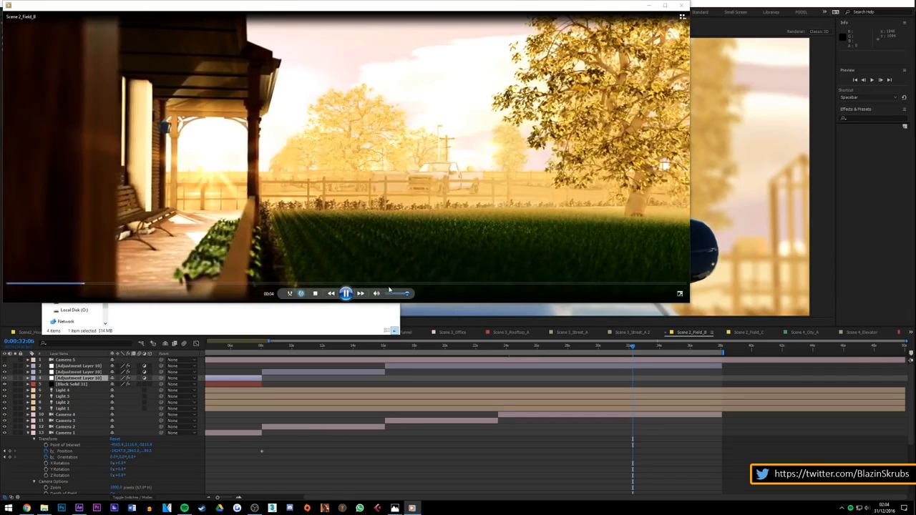
pyautogui.click(346, 294)
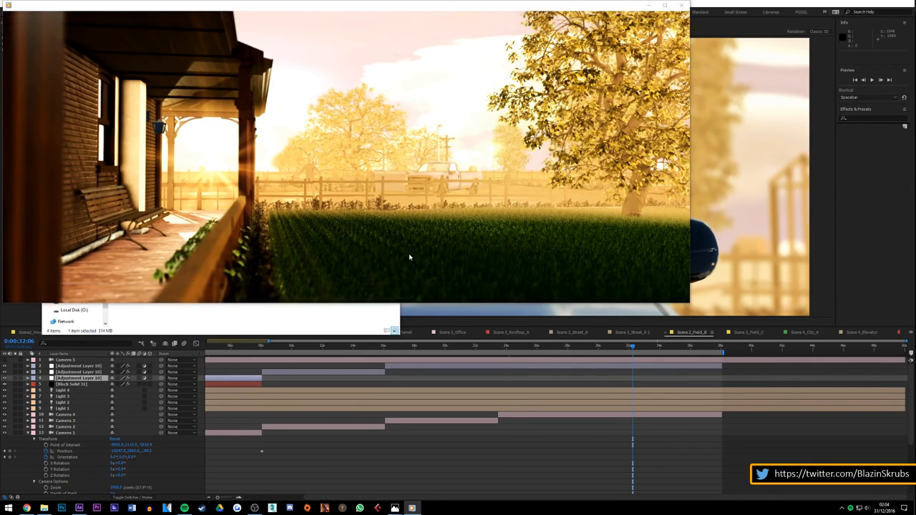
pyautogui.moveTo(283, 297)
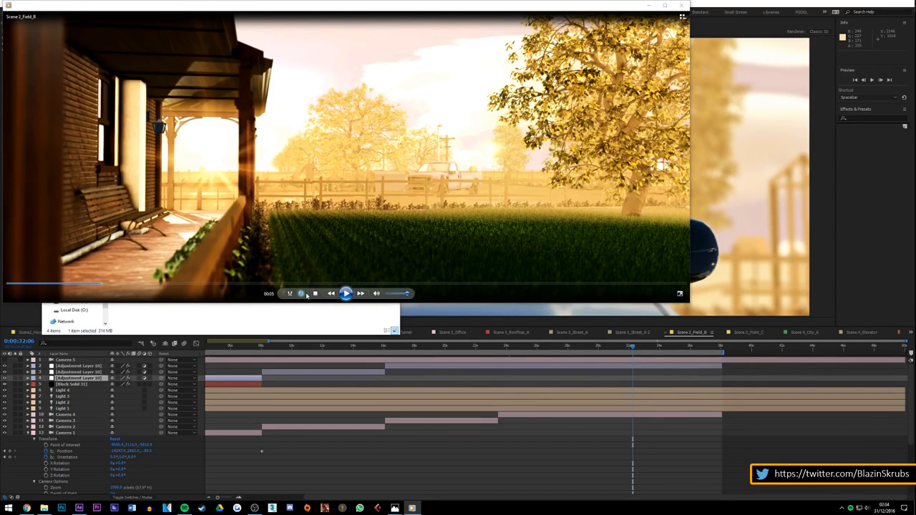
pyautogui.click(346, 294)
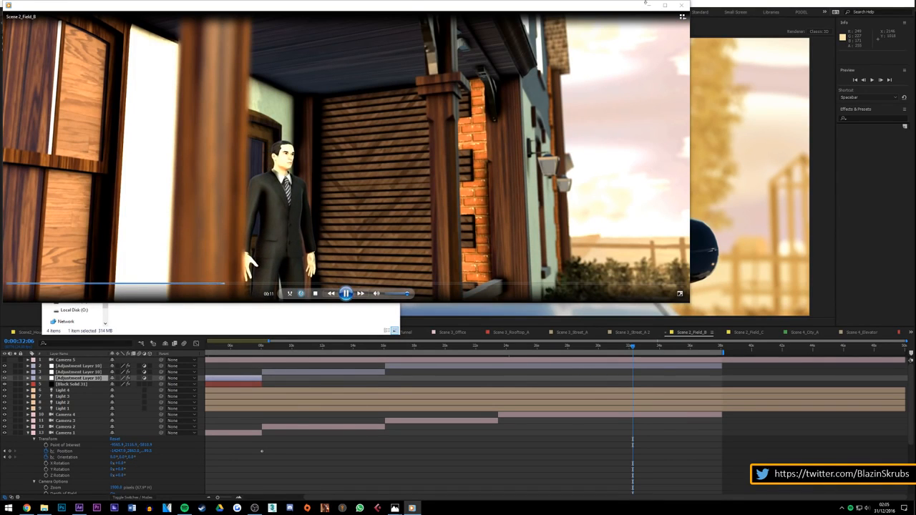
pyautogui.click(681, 6)
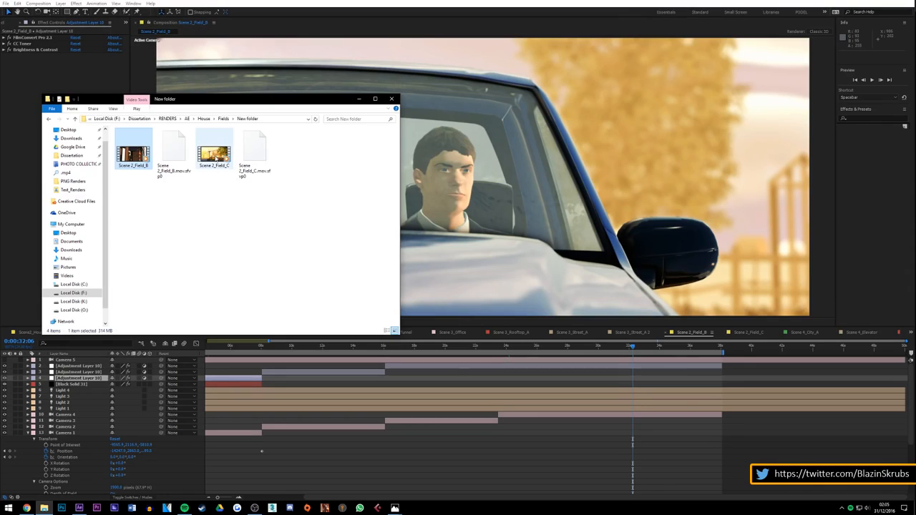
# Step: Play the Scene 2_Field_C render, pause it at 00:07 and return to the folder window
pyautogui.doubleClick(215, 153)
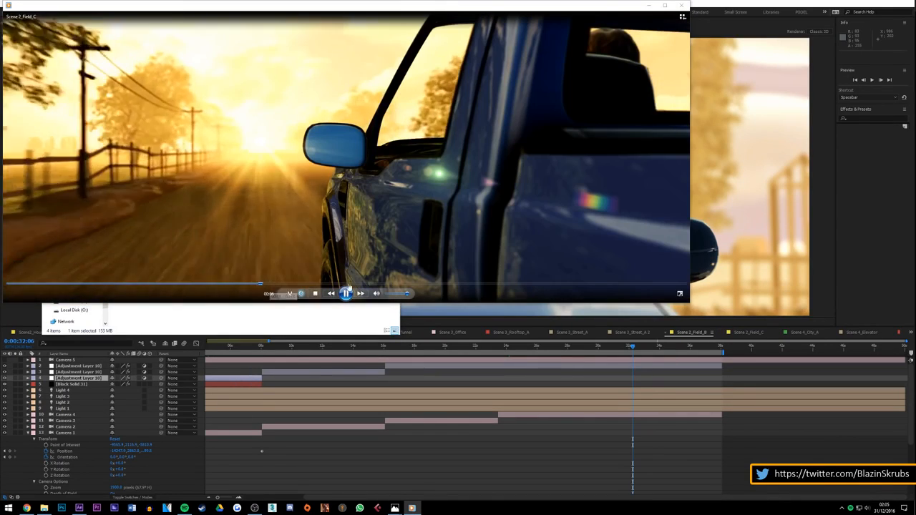
pyautogui.click(347, 295)
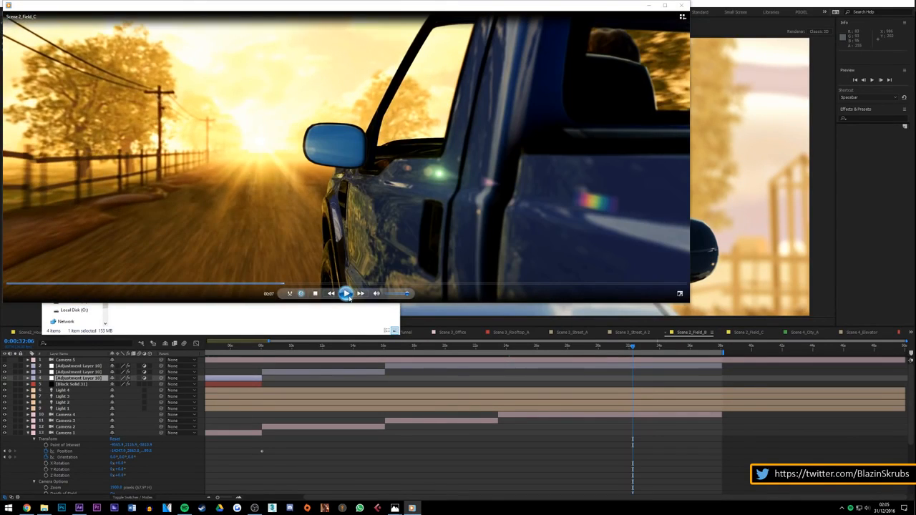
pyautogui.click(319, 319)
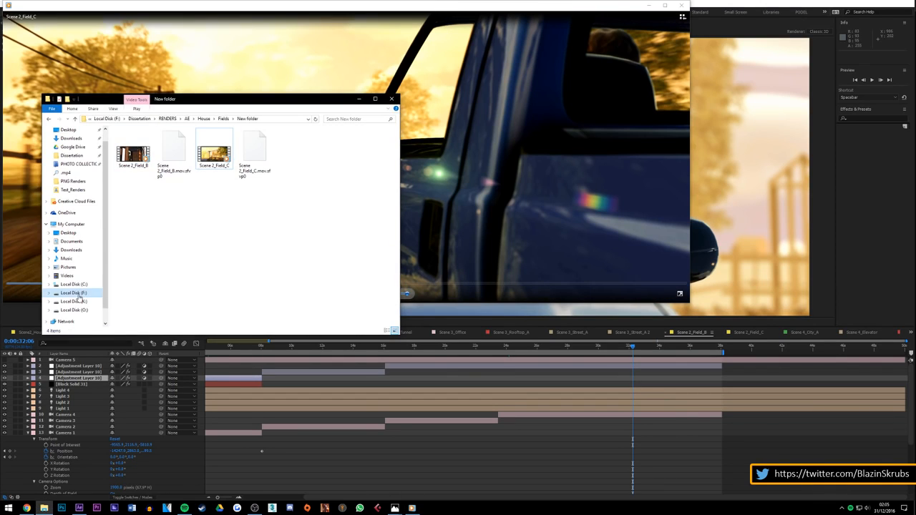
# Step: Open Local Disk (K:) in a second File Explorer window and minimize that window
pyautogui.rightClick(82, 301)
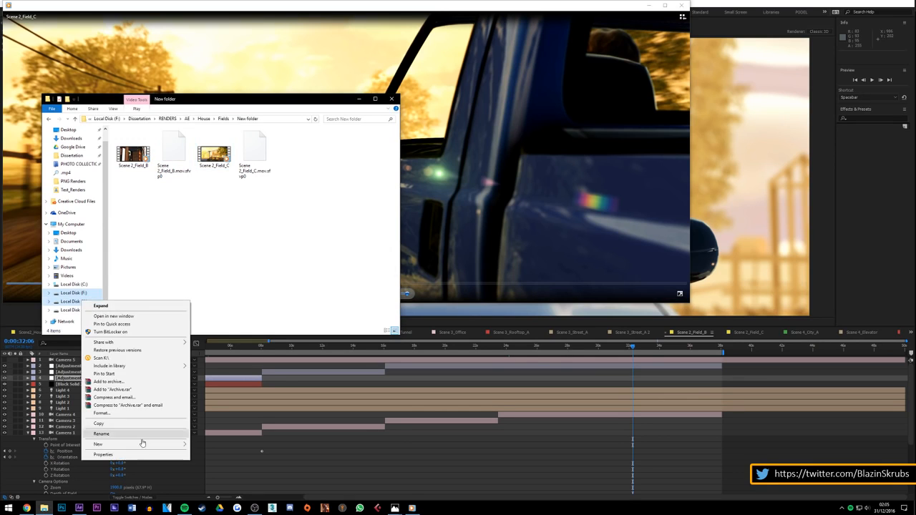
pyautogui.click(122, 325)
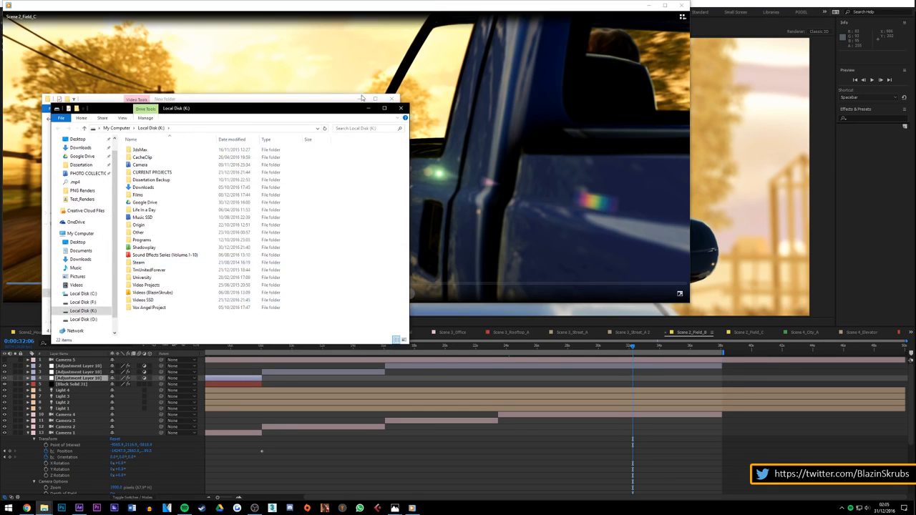
pyautogui.click(367, 108)
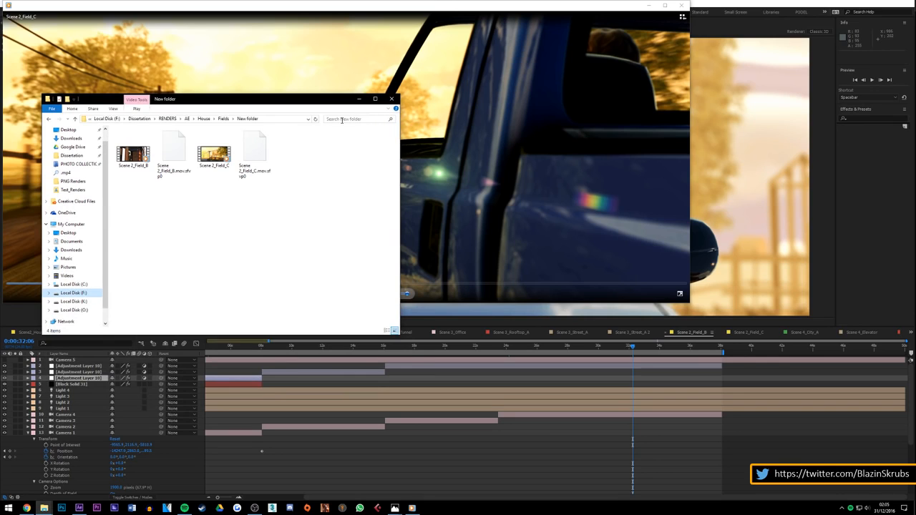
# Step: Bring back the Local Disk (K:) window and browse to Videos (BlazinSkrubs) > BlazinSkrubs > 2014
pyautogui.moveTo(45, 508)
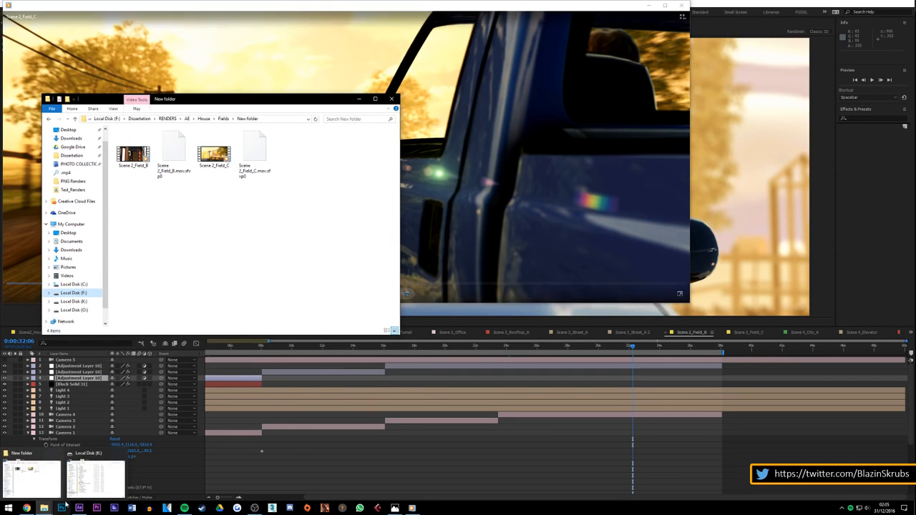
pyautogui.click(99, 472)
pyautogui.doubleClick(165, 292)
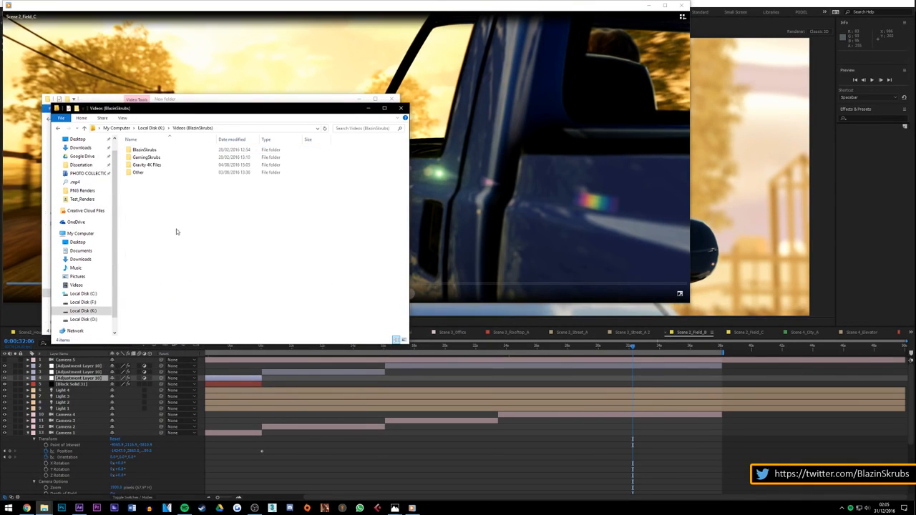
pyautogui.click(151, 151)
pyautogui.doubleClick(151, 152)
pyautogui.doubleClick(150, 152)
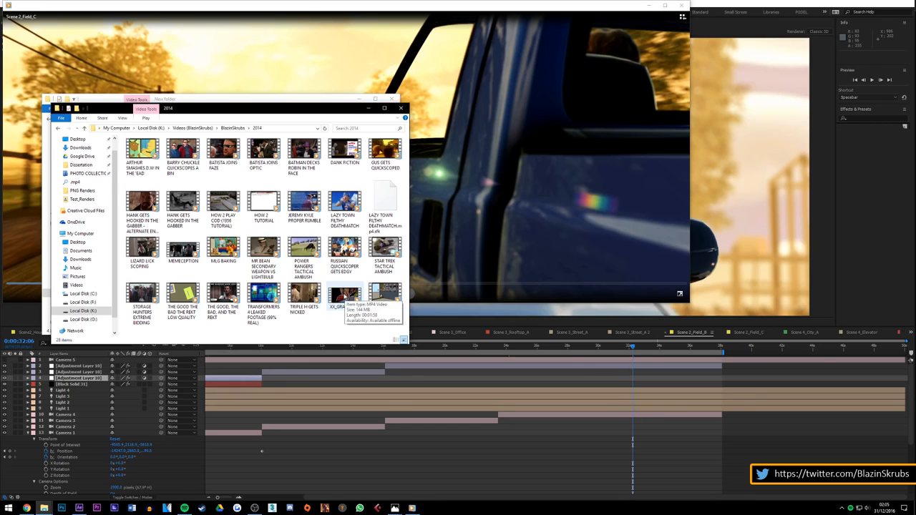
# Step: Play the XX_GRAVITY_XX video in VLC media player and mute its sound
pyautogui.rightClick(344, 296)
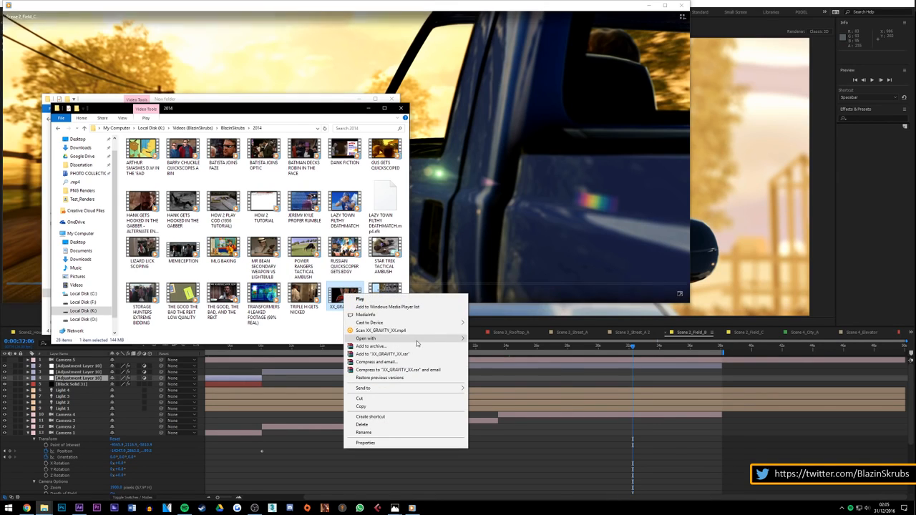
pyautogui.moveTo(401, 337)
pyautogui.click(500, 370)
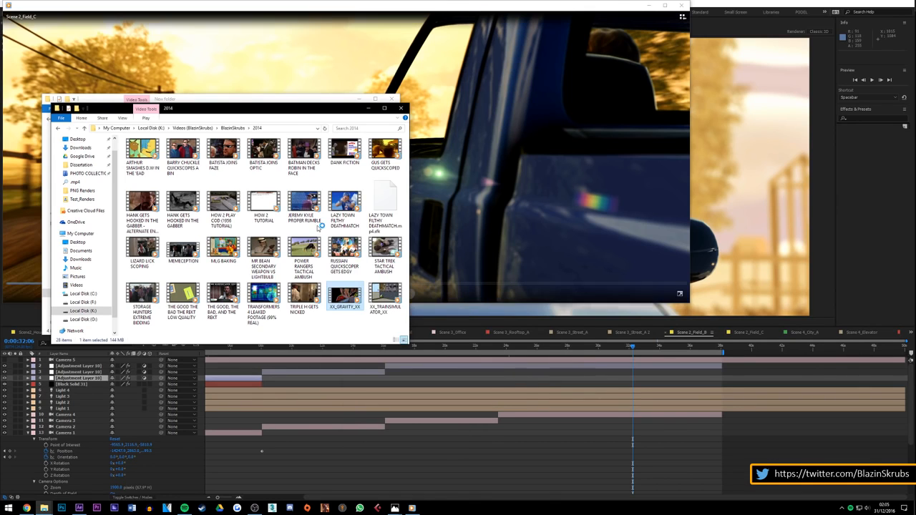
pyautogui.press('Return')
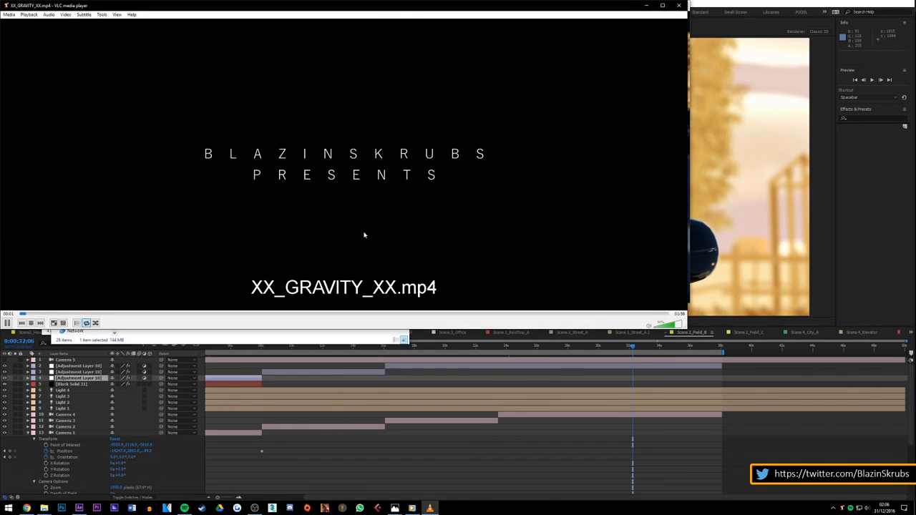
pyautogui.click(649, 326)
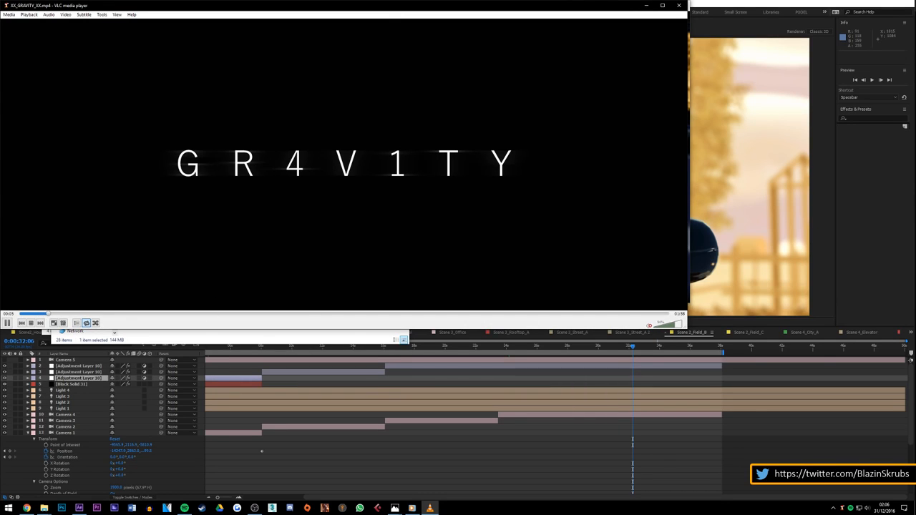
# Step: Play the XX_GRAVITY_XX video through its title into the space shots, pausing at 00:06 and 00:07
pyautogui.click(7, 323)
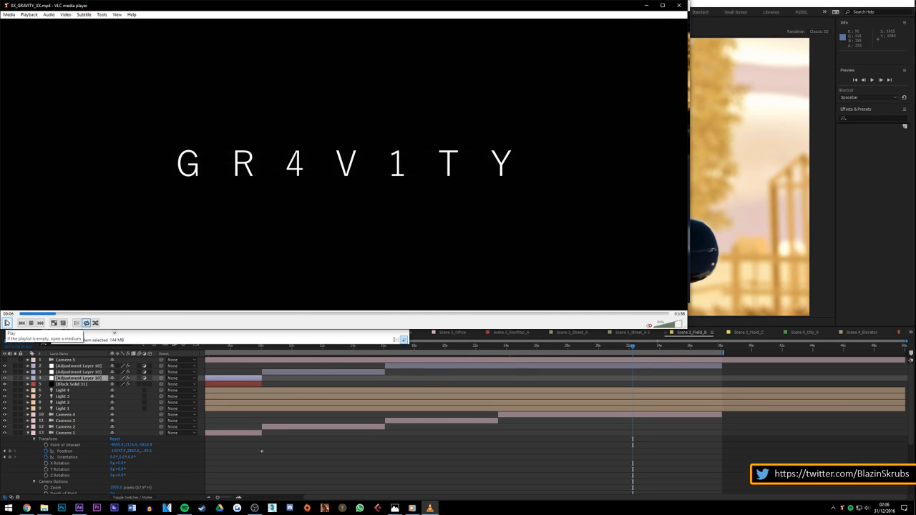
pyautogui.click(7, 322)
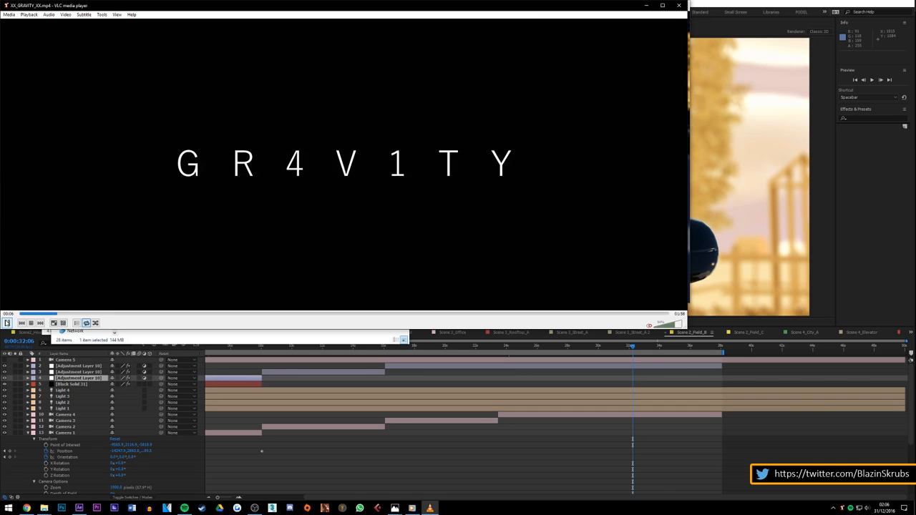
pyautogui.click(6, 323)
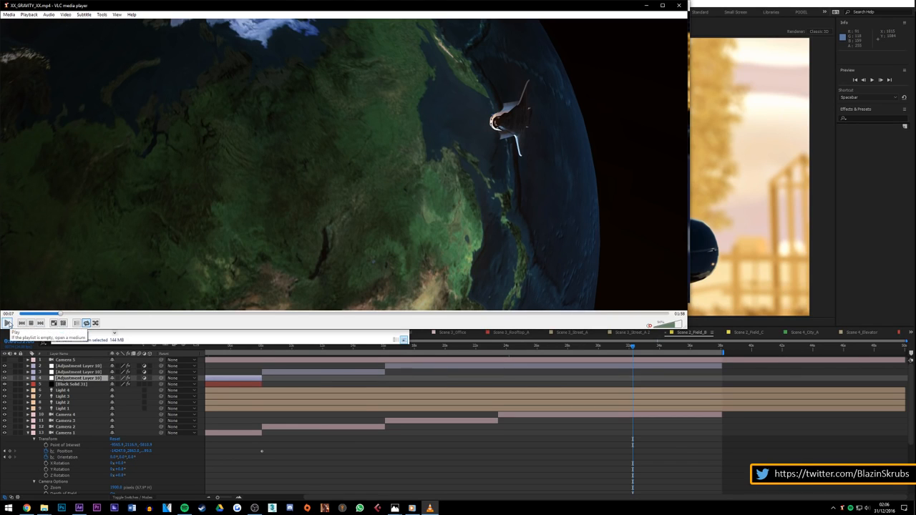
pyautogui.click(8, 323)
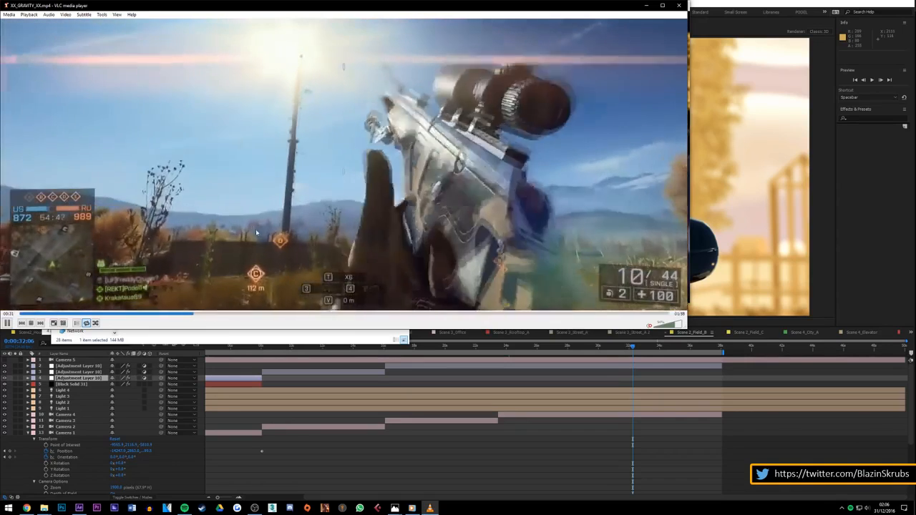
# Step: Check the chat on the YouTube Live Dashboard in the browser and minimize that window
pyautogui.moveTo(26, 508)
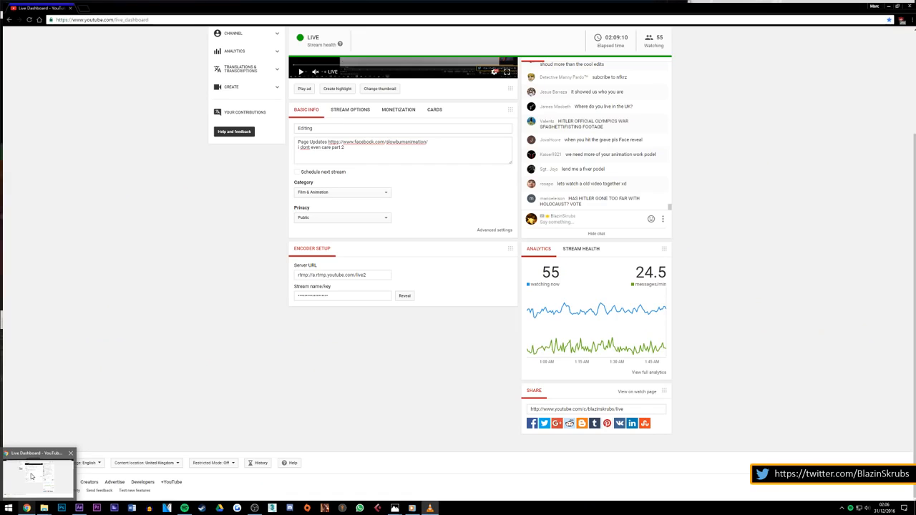
pyautogui.click(35, 476)
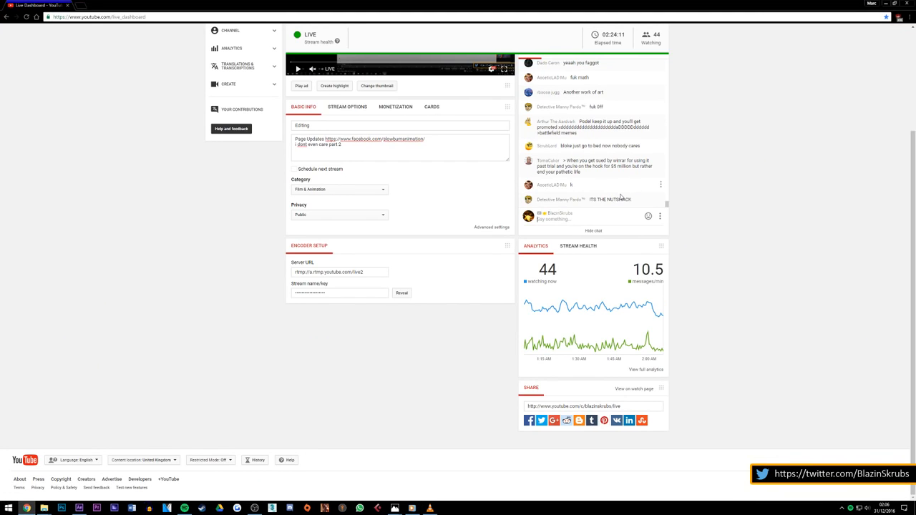
pyautogui.click(886, 4)
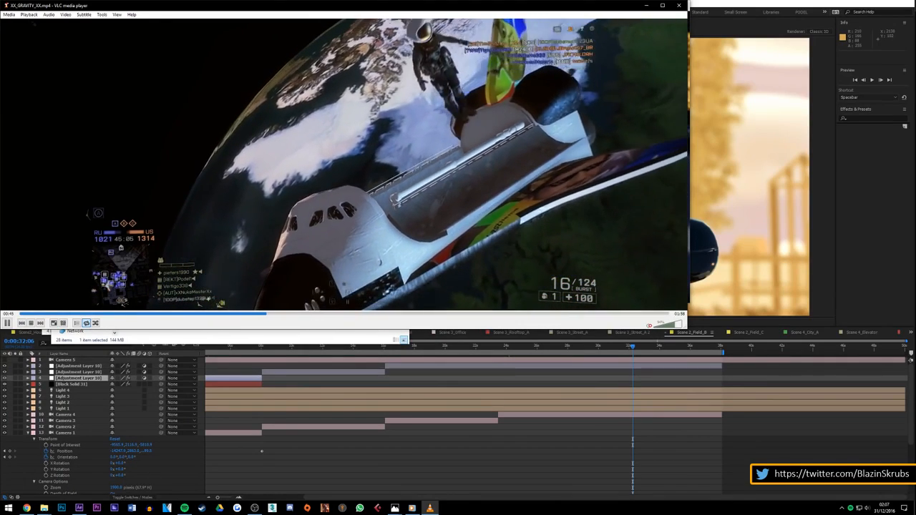
# Step: Pause the XX_GRAVITY_XX video at 00:47 on the space shuttle shot and minimize VLC media player
pyautogui.click(7, 324)
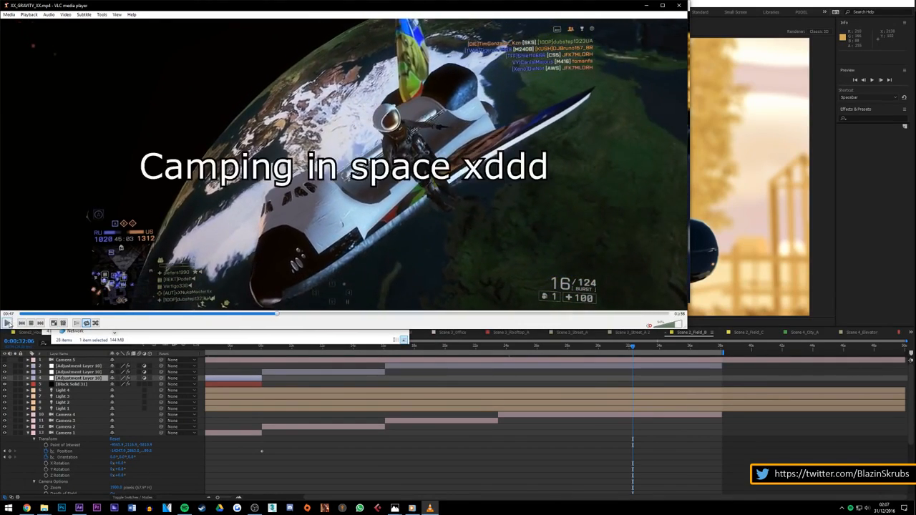
pyautogui.click(7, 324)
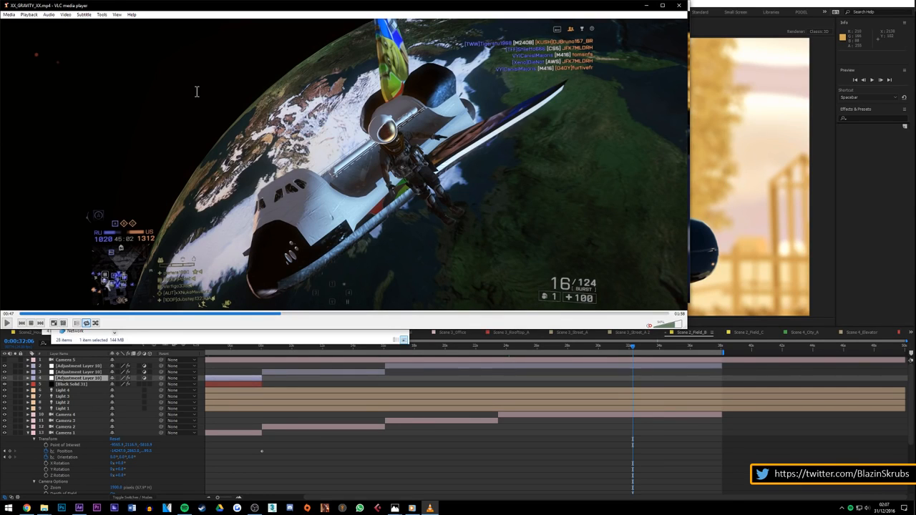
pyautogui.click(646, 6)
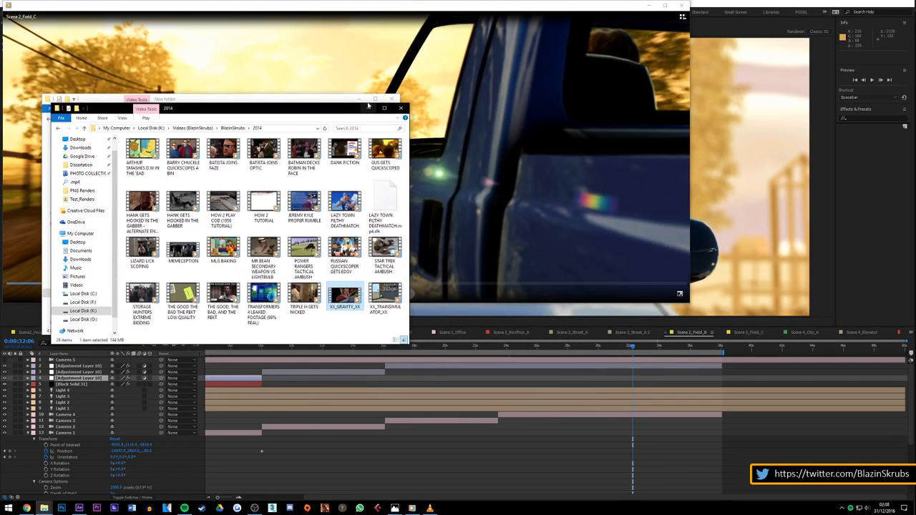
# Step: Bring back the Scene 2_Field_C render, review it with pauses at 00:08, 00:11 and 00:17, and close the player
pyautogui.click(433, 84)
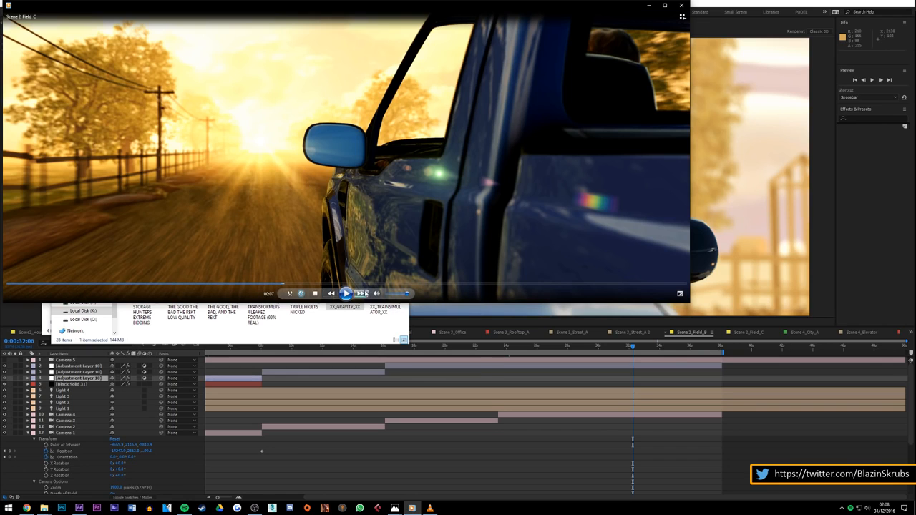
pyautogui.click(346, 294)
pyautogui.click(346, 295)
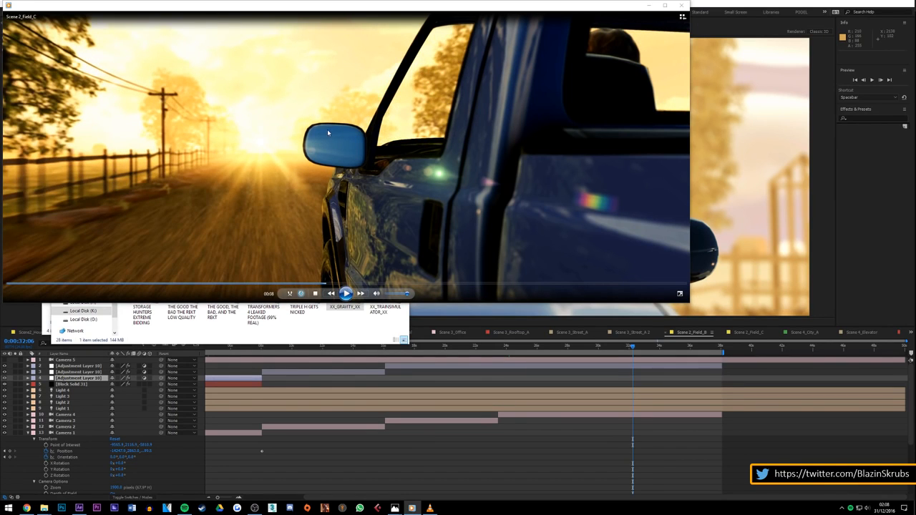
pyautogui.click(345, 294)
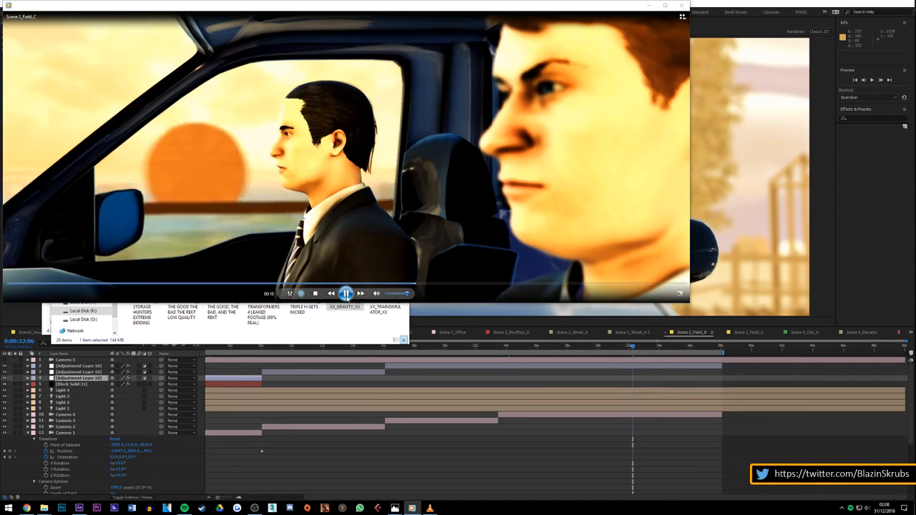
pyautogui.click(345, 293)
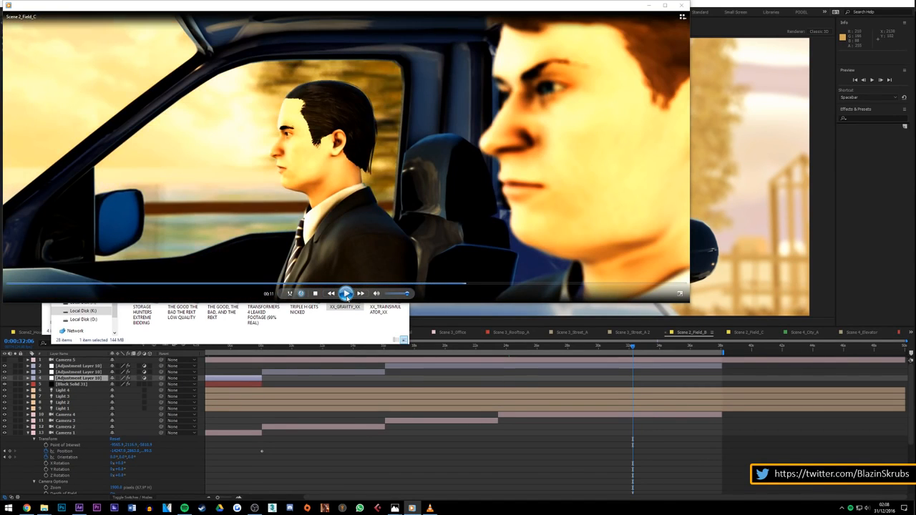
pyautogui.click(345, 294)
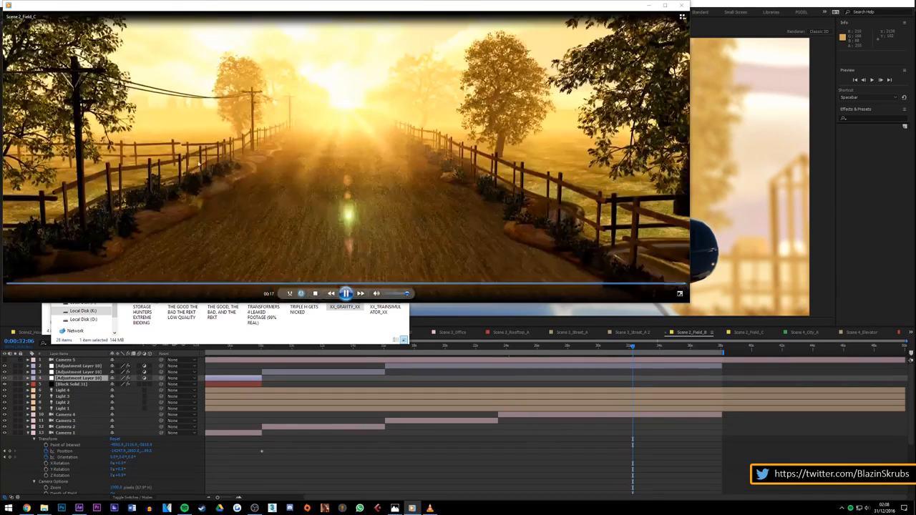
pyautogui.click(637, 284)
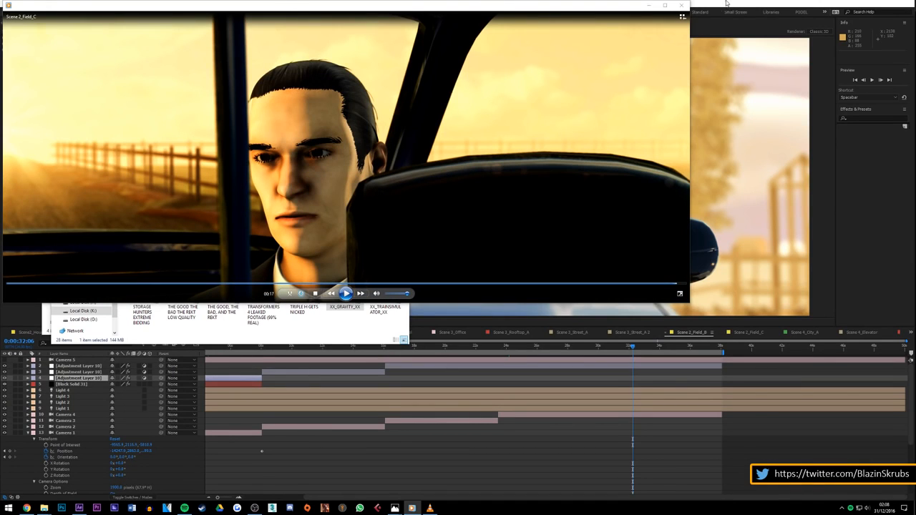
pyautogui.click(681, 5)
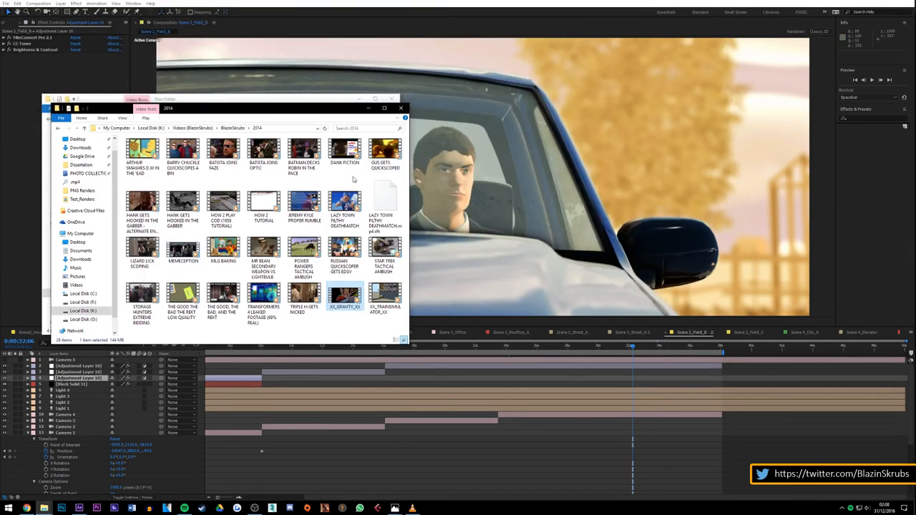
# Step: Minimize the 2014 folder, go back to the Fields folder and play its older Scene 2_Field_C render, pausing at 00:01
pyautogui.click(368, 108)
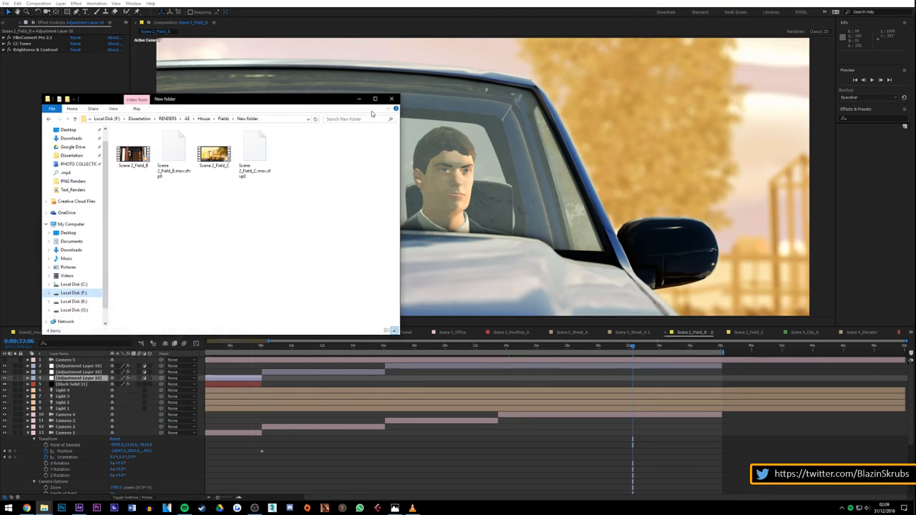
pyautogui.click(50, 119)
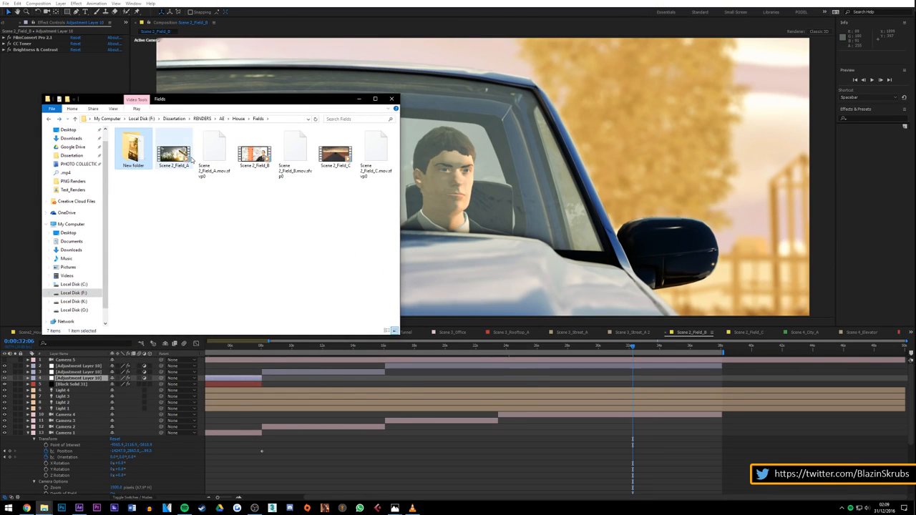
pyautogui.doubleClick(347, 159)
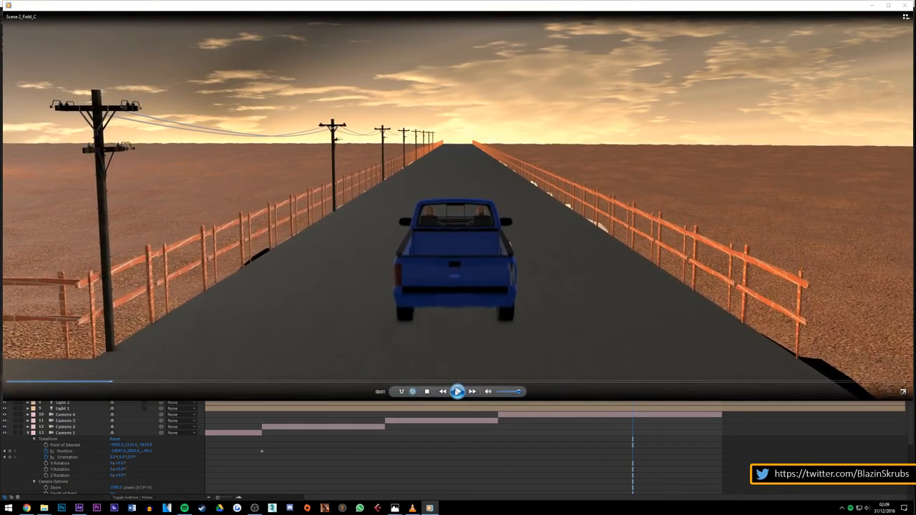
pyautogui.click(458, 392)
# Step: Open the newer Scene 2_Field_C render from New folder in Films & TV and pause it at 00:01
pyautogui.moveTo(43, 508)
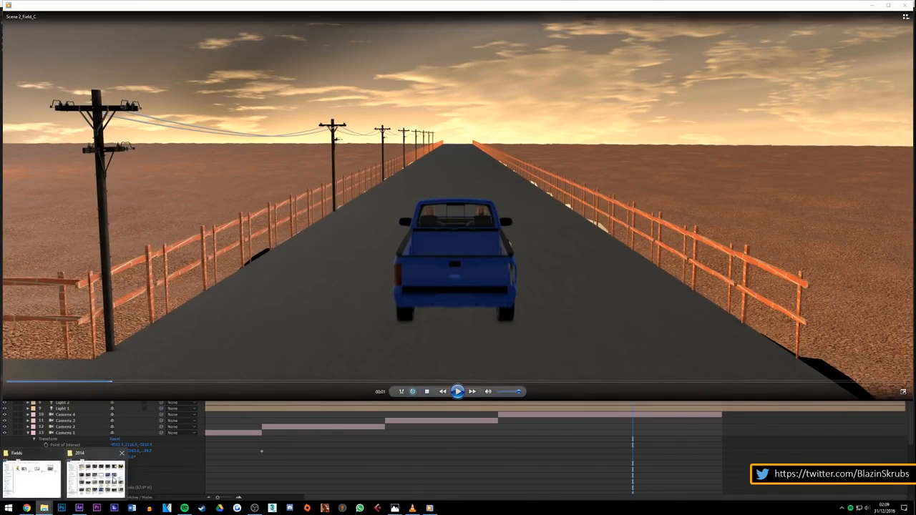
pyautogui.moveTo(113, 480)
pyautogui.click(31, 476)
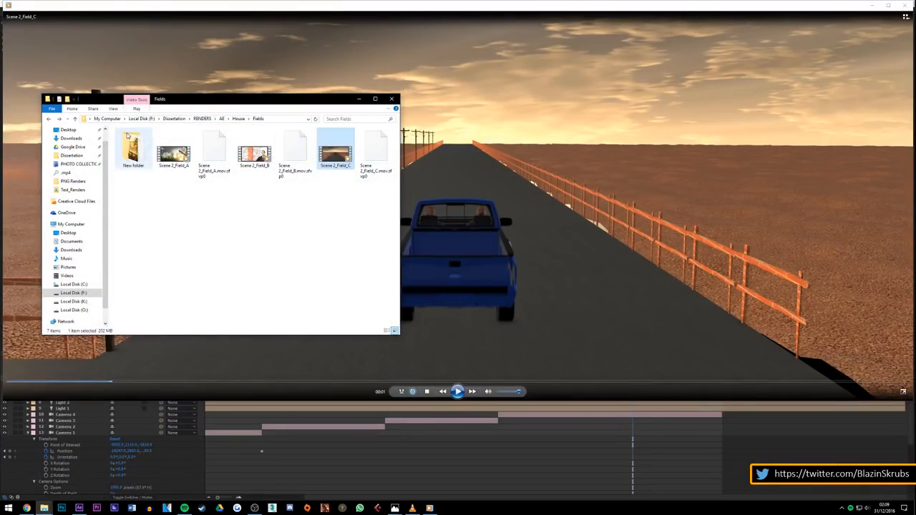
pyautogui.rightClick(212, 156)
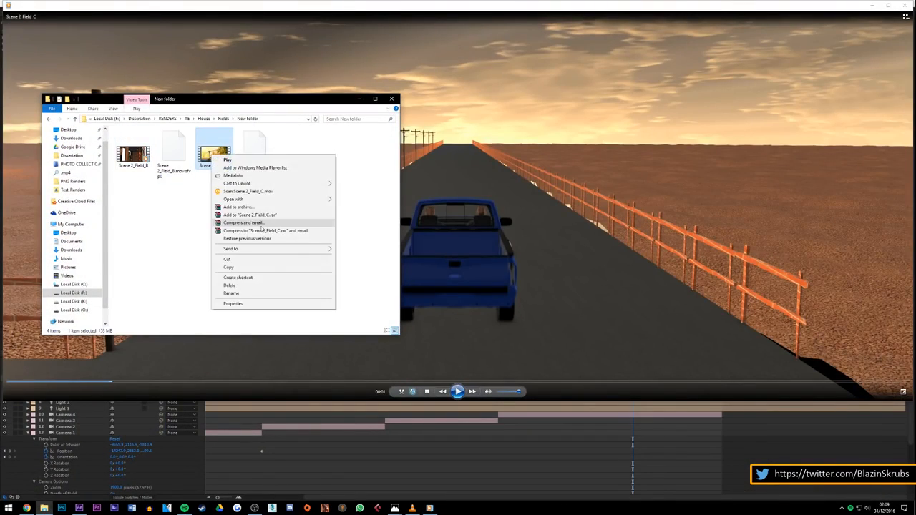
pyautogui.moveTo(286, 200)
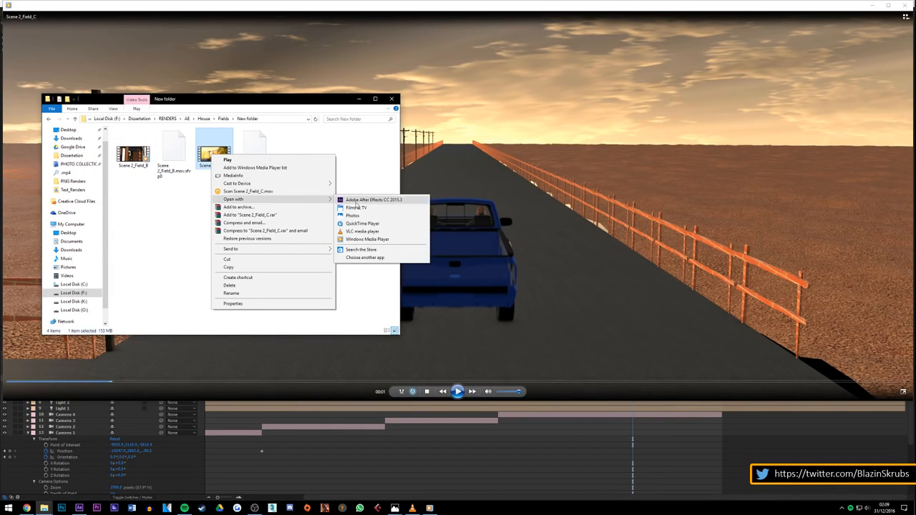
pyautogui.click(351, 207)
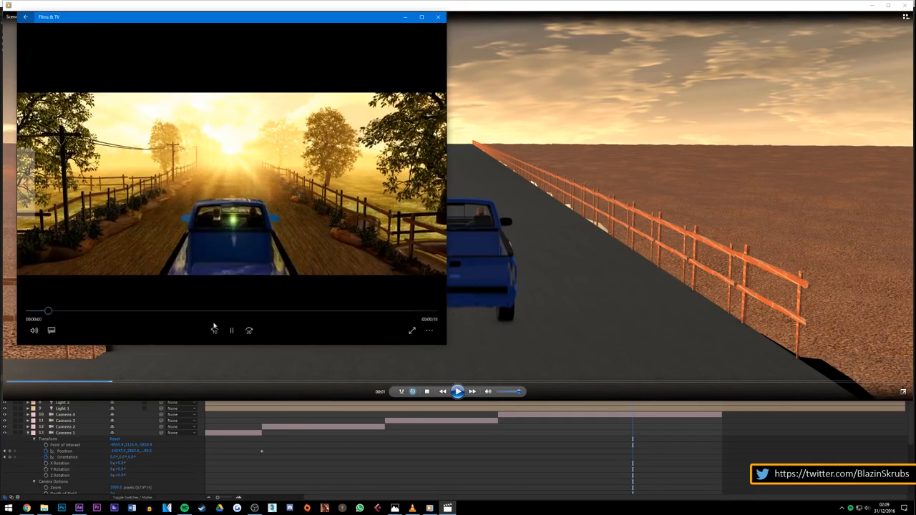
pyautogui.press('space')
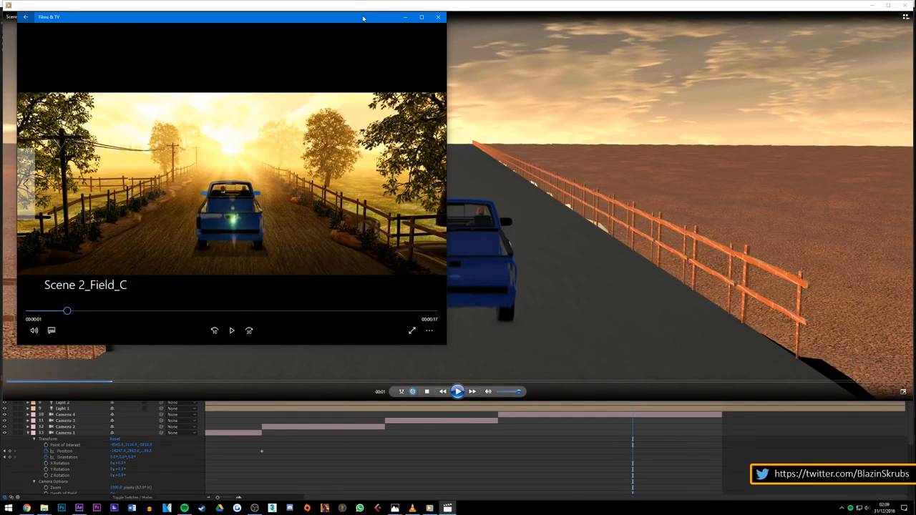
# Step: Arrange the two player windows side by side and compare the newer and older Scene 2_Field_C renders
pyautogui.moveTo(361, 18); pyautogui.dragTo(310, 53)
pyautogui.moveTo(495, 6); pyautogui.dragTo(914, 107)
pyautogui.click(117, 109)
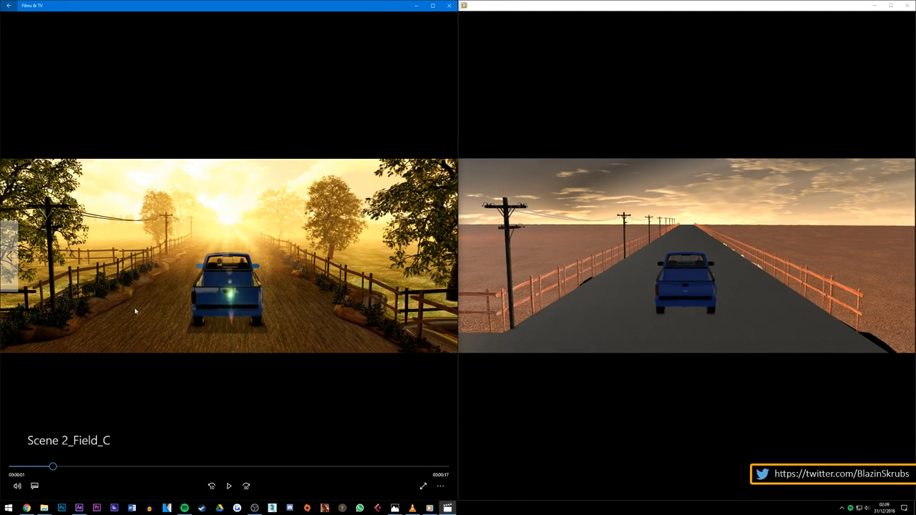
pyautogui.moveTo(723, 305)
pyautogui.moveTo(617, 147)
# Step: Close both video players and minimize the render folder to return to After Effects
pyautogui.click(450, 5)
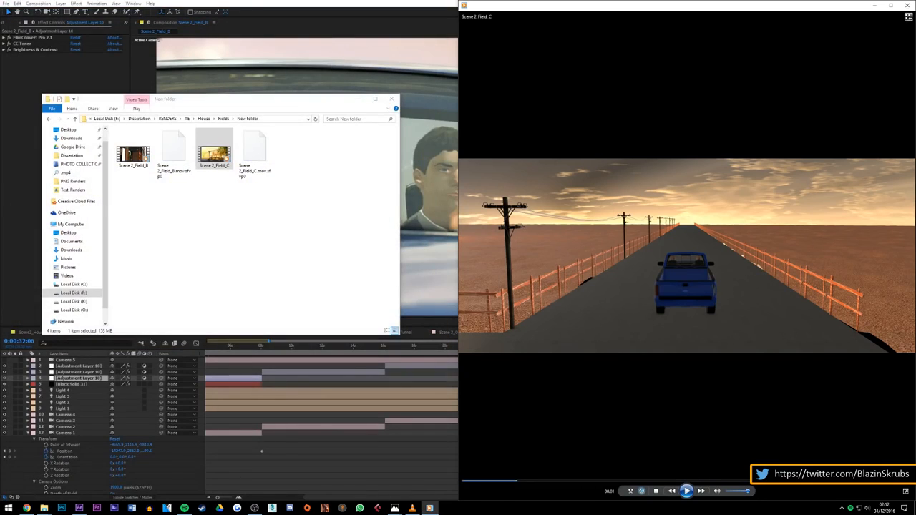
pyautogui.click(907, 5)
pyautogui.click(359, 99)
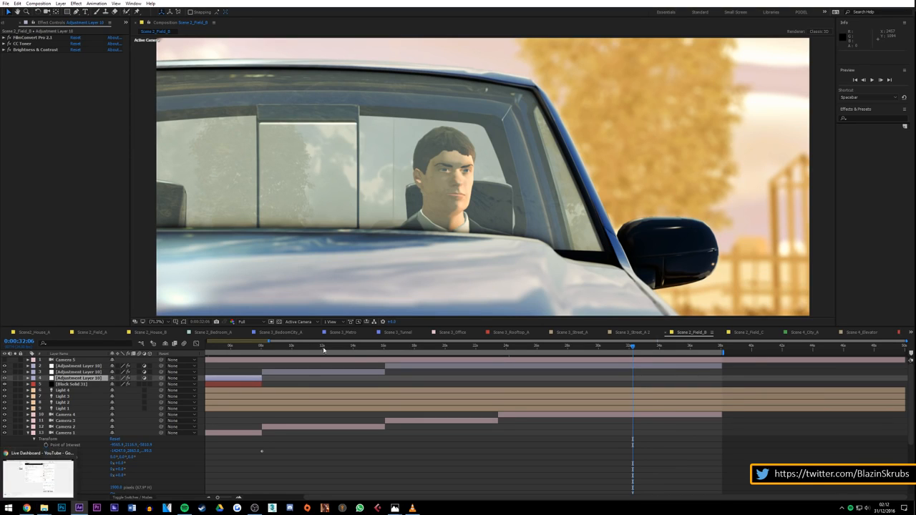
# Step: Move the current time of the Scene 2_Field_B composition to 0:00:16:01 to view the porch shot
pyautogui.moveTo(217, 497); pyautogui.dragTo(226, 501)
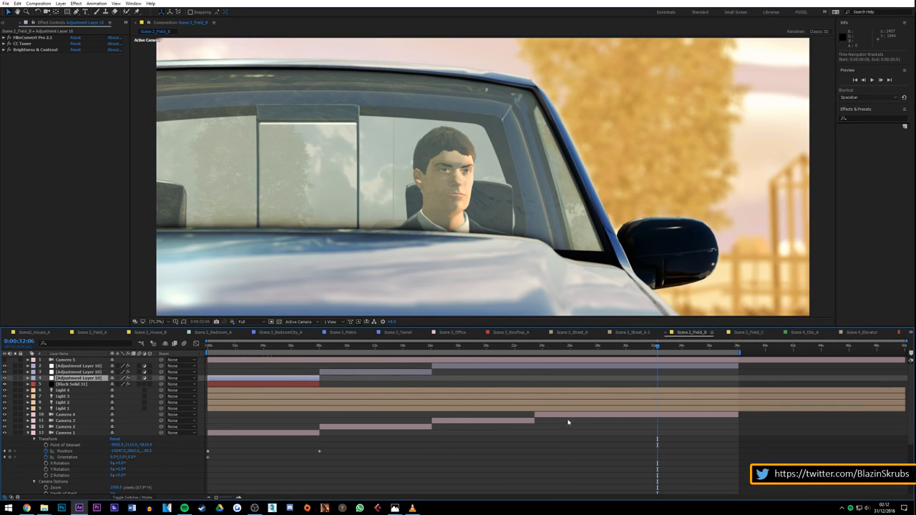
pyautogui.moveTo(532, 350); pyautogui.dragTo(431, 358)
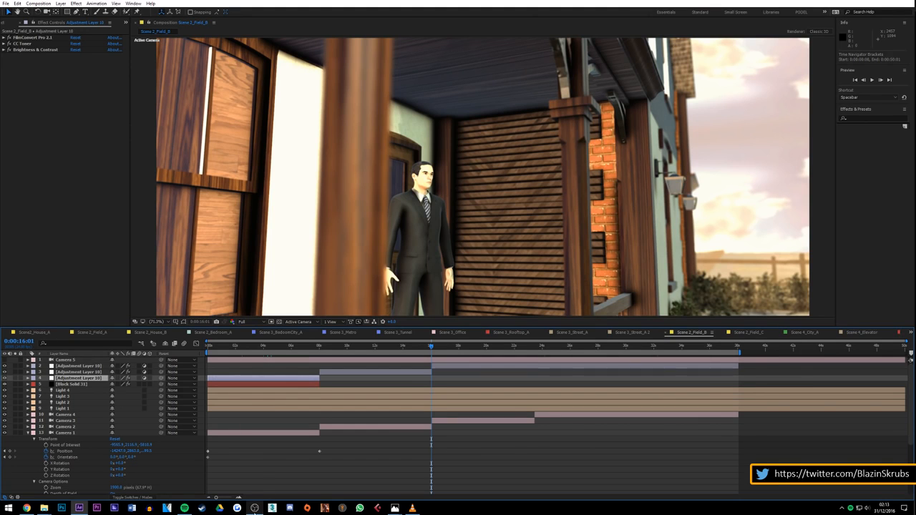
# Step: Switch to the OBS window with the streaming controls
pyautogui.click(254, 507)
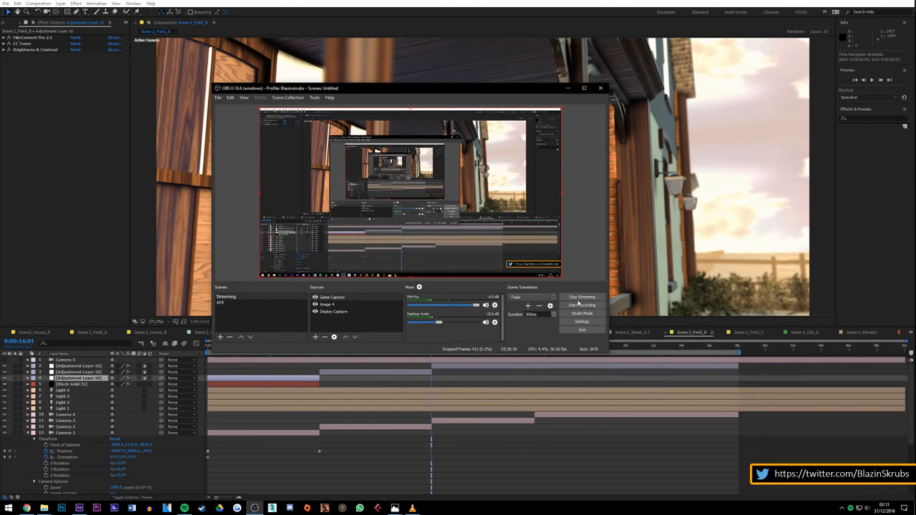